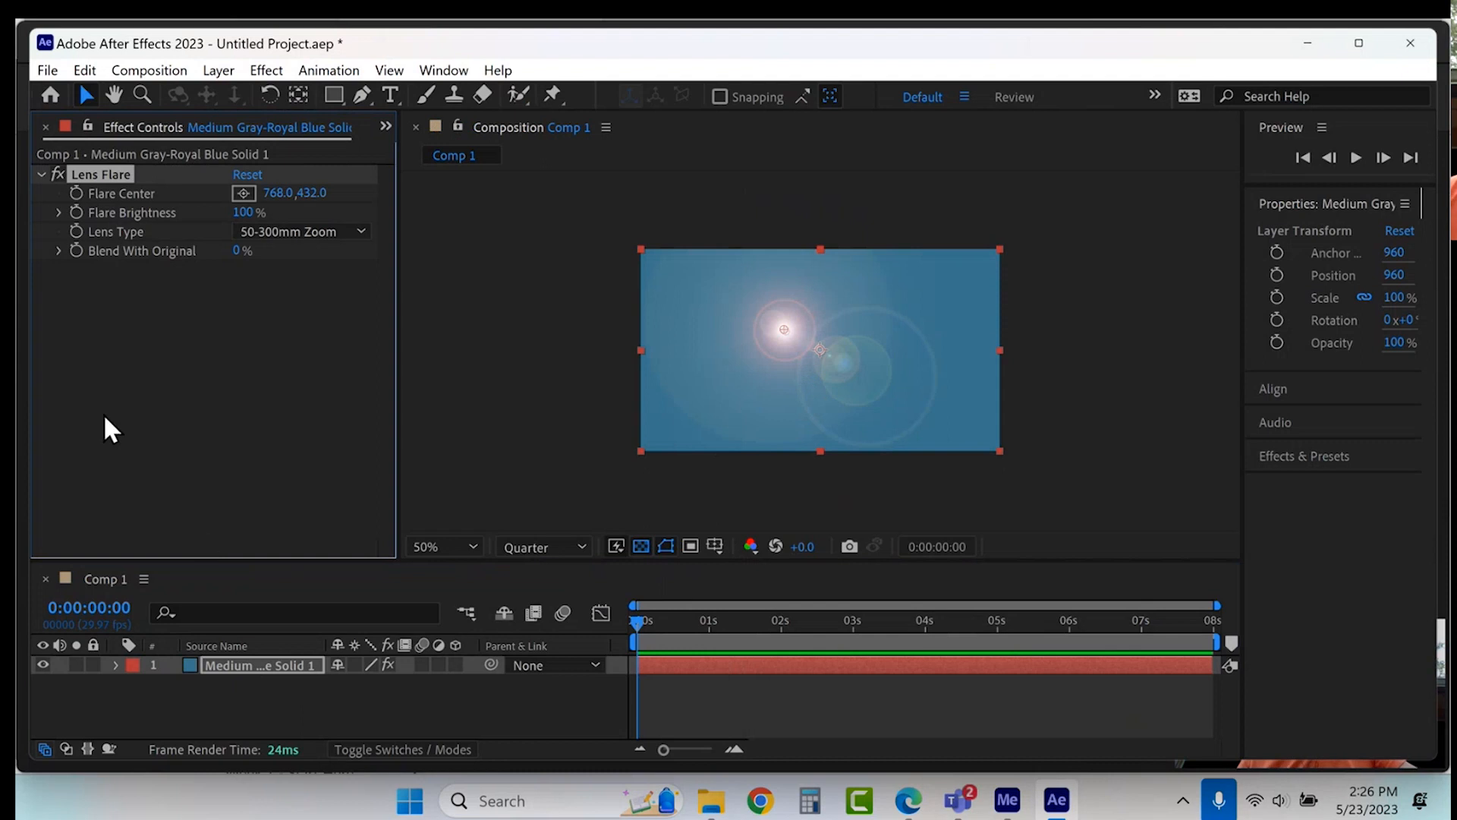
# Step: Add the expression wiggle(500,5) to the solid layer's Lens Flare Flare Center and scrub the timeline to check the motion
pyautogui.click(115, 665)
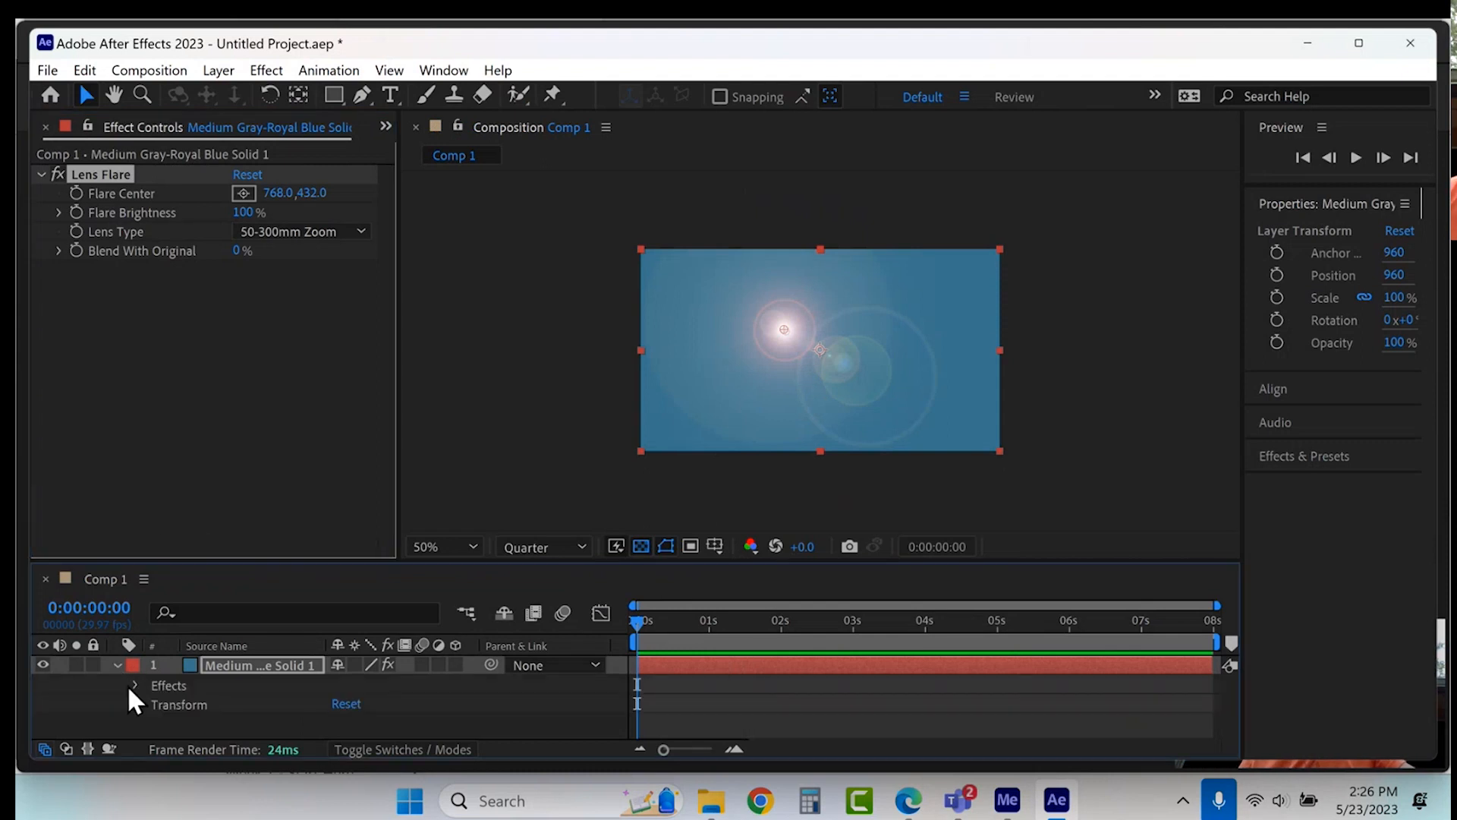
pyautogui.click(137, 684)
pyautogui.click(152, 705)
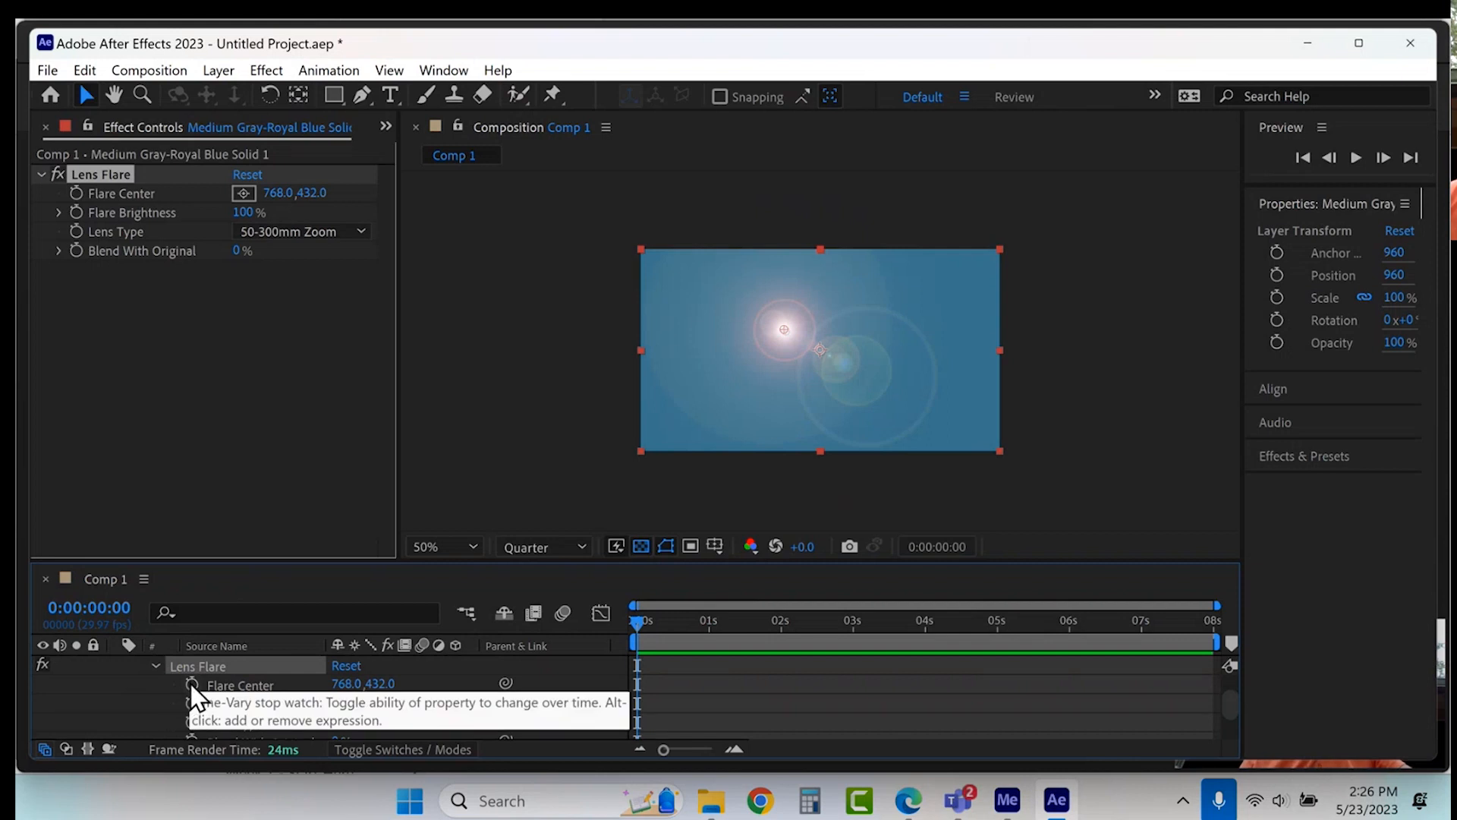
pyautogui.keyDown('alt'); pyautogui.click(190, 683); pyautogui.keyUp('alt')
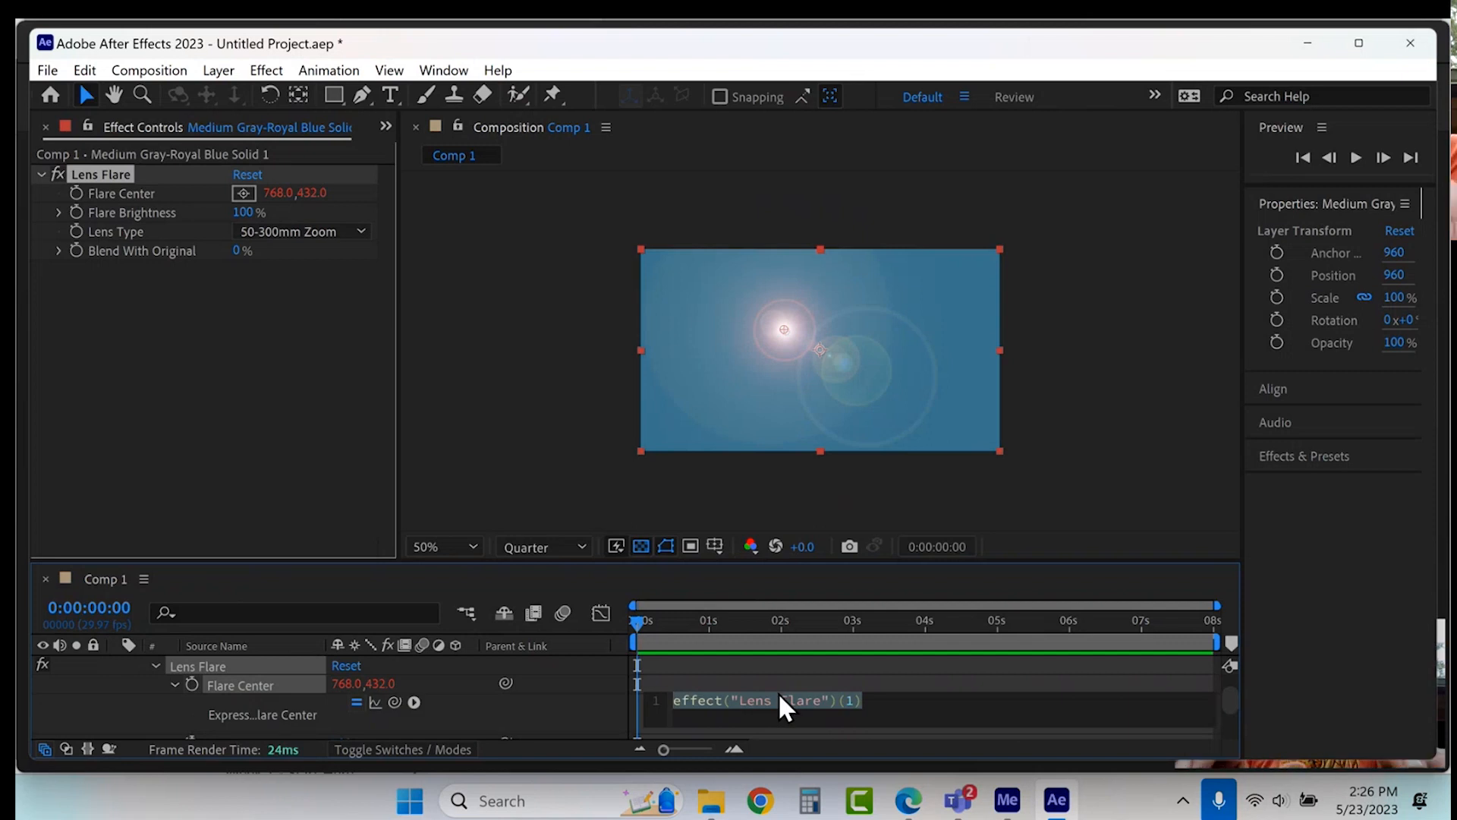
pyautogui.write('wiggle()')
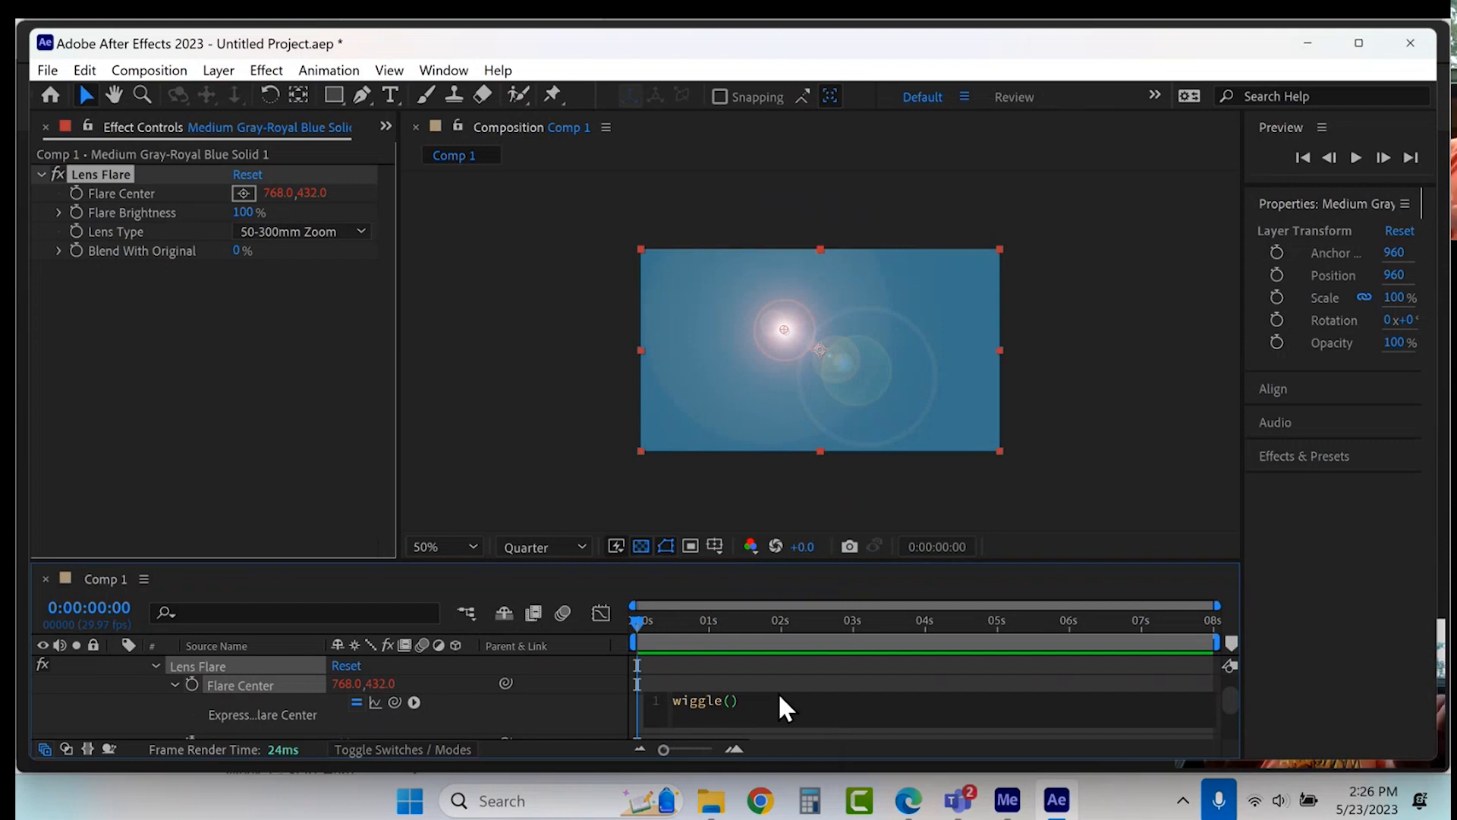
pyautogui.press('Left')
pyautogui.write('500')
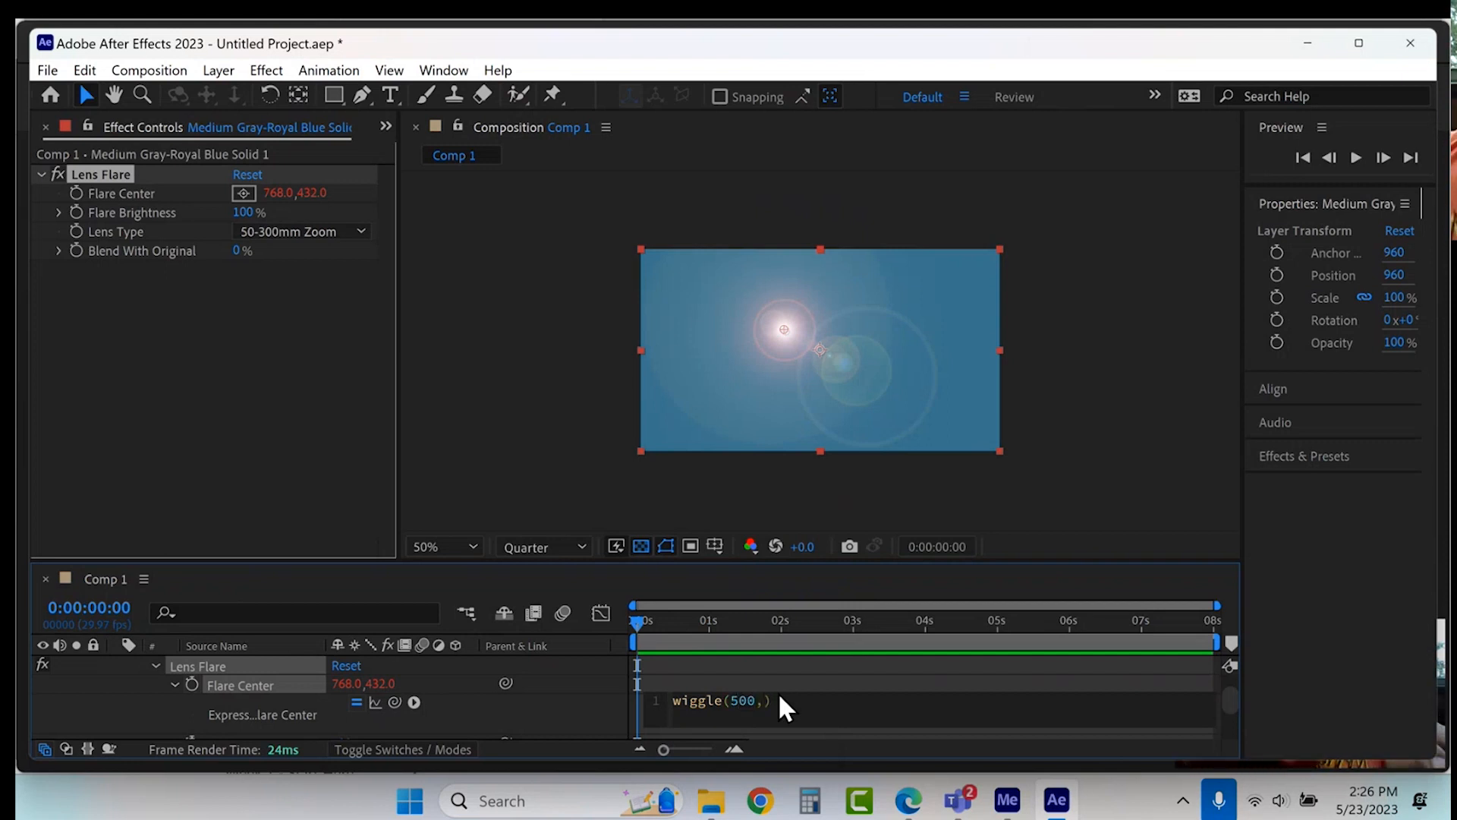
pyautogui.write(',5')
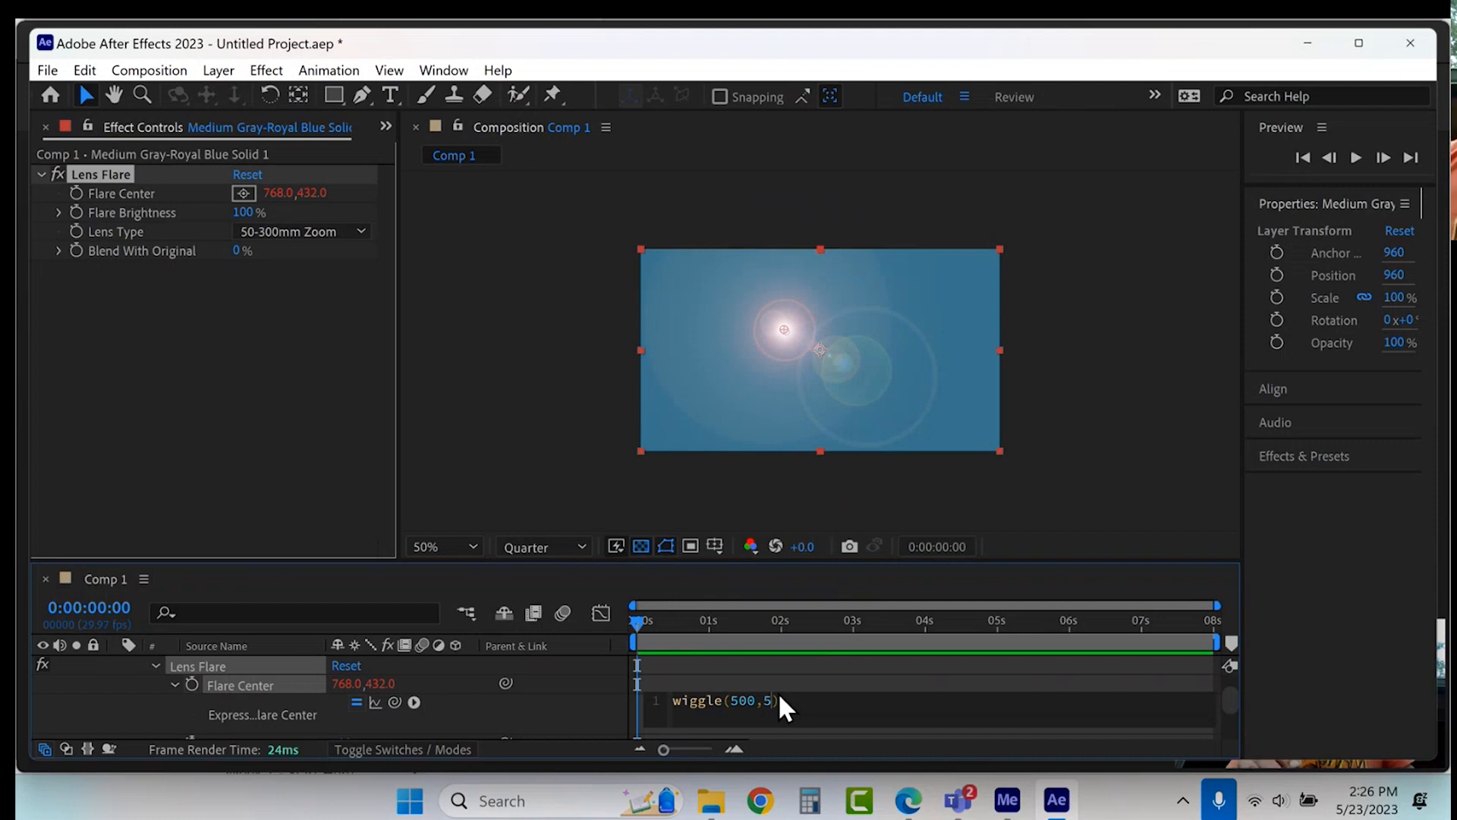
pyautogui.moveTo(640, 619); pyautogui.dragTo(1023, 640)
# Step: Change the Flare Center expression to wiggle(4,500) and scrub back to the start of the composition
pyautogui.click(725, 714)
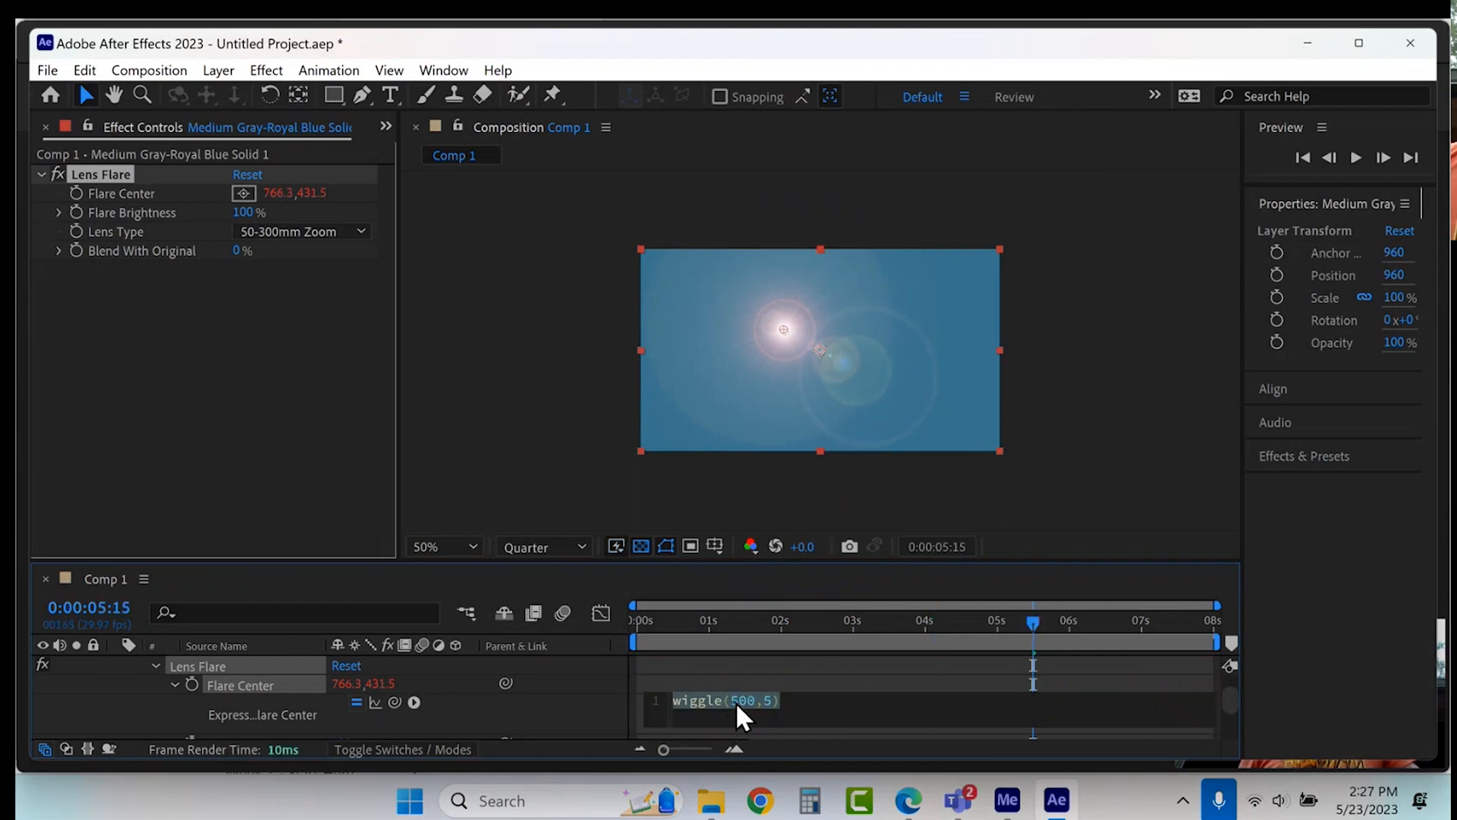
pyautogui.moveTo(730, 700); pyautogui.dragTo(757, 700)
pyautogui.write('4,500')
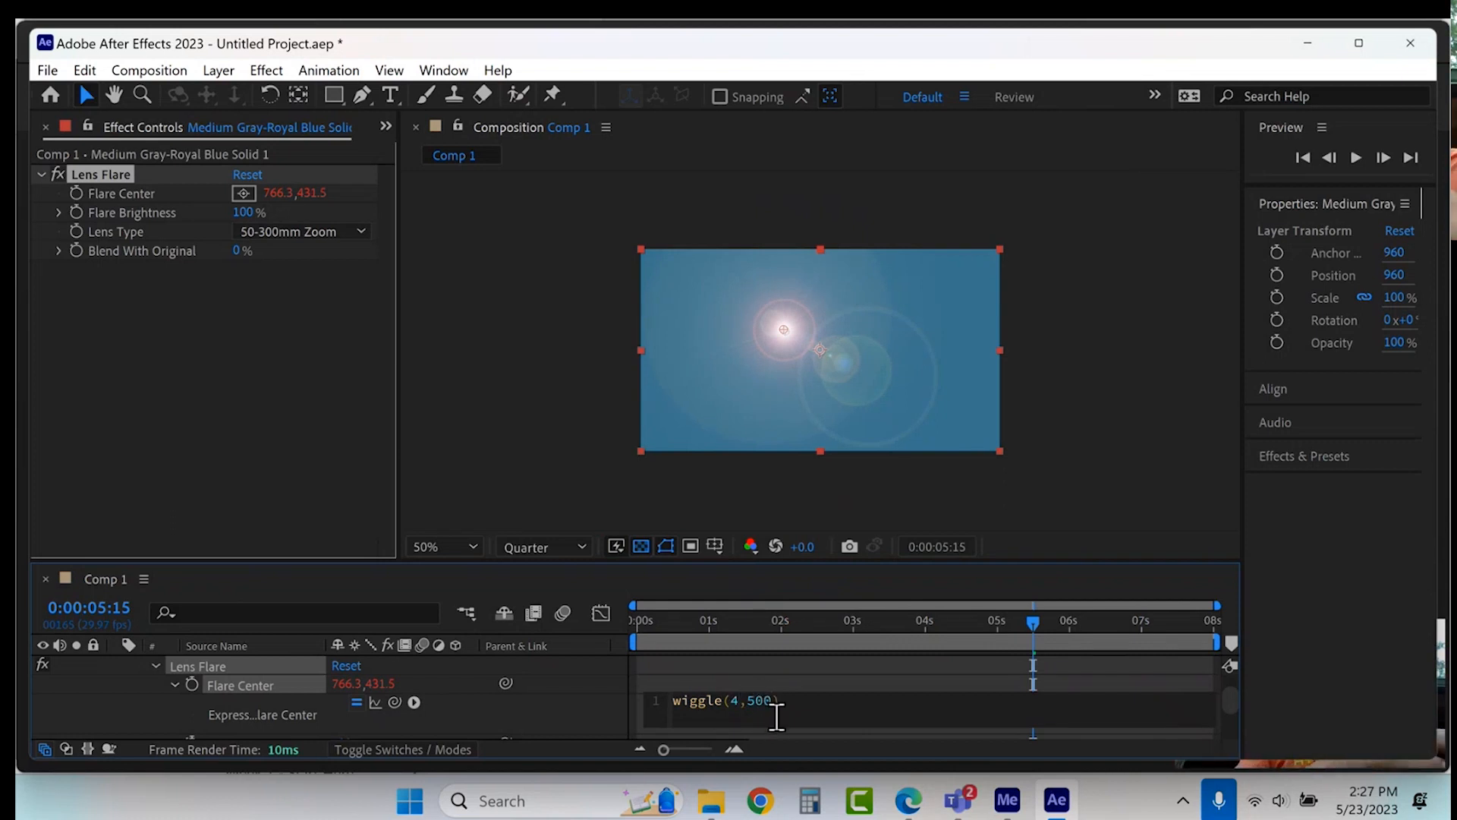
pyautogui.click(864, 614)
pyautogui.moveTo(867, 622); pyautogui.dragTo(631, 636)
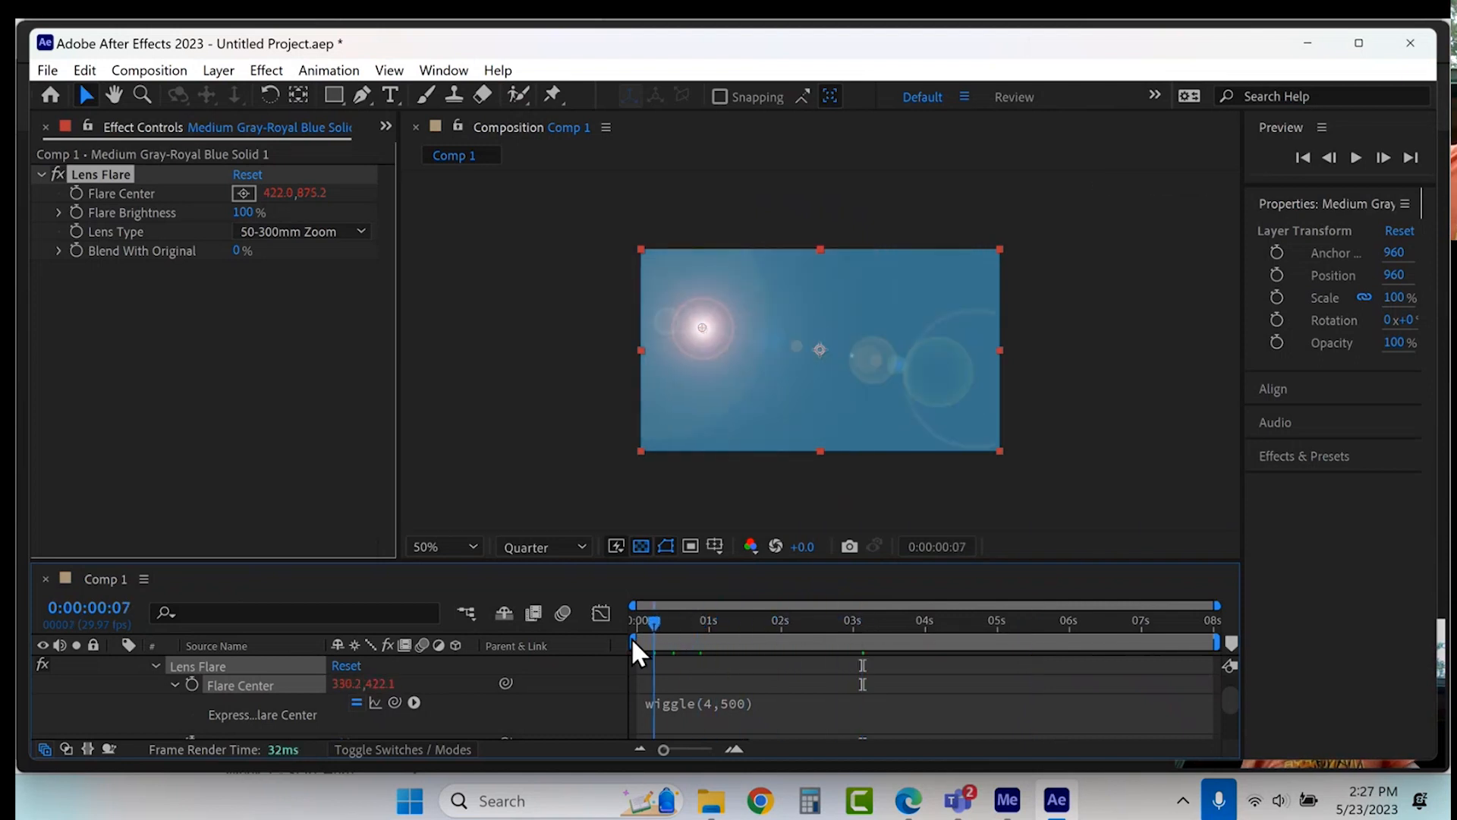
# Step: Change the Flare Center expression to wiggle(2,500) and preview the animation
pyautogui.click(711, 707)
pyautogui.click(736, 700)
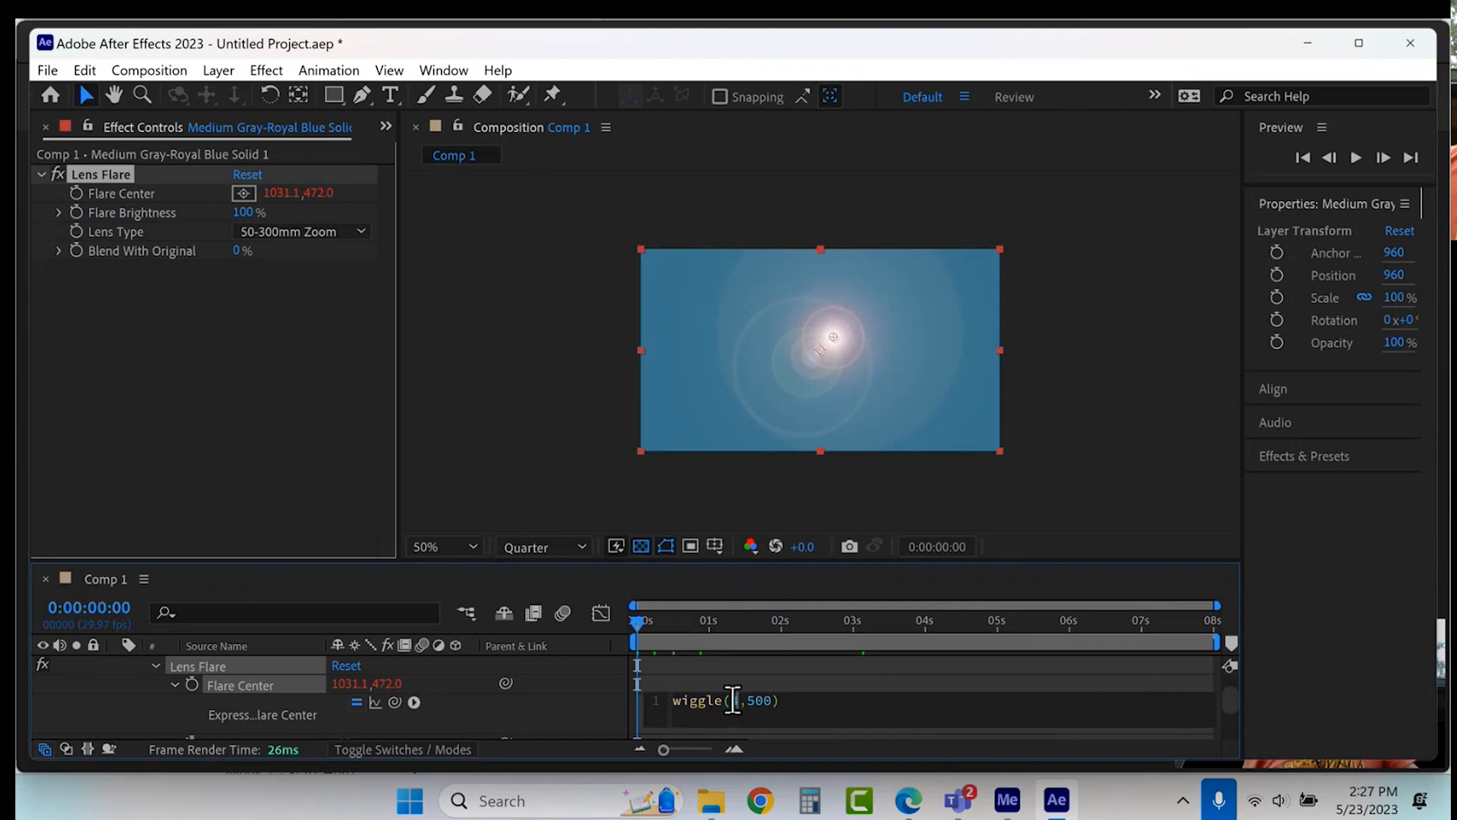
pyautogui.doubleClick(733, 700)
pyautogui.write('2')
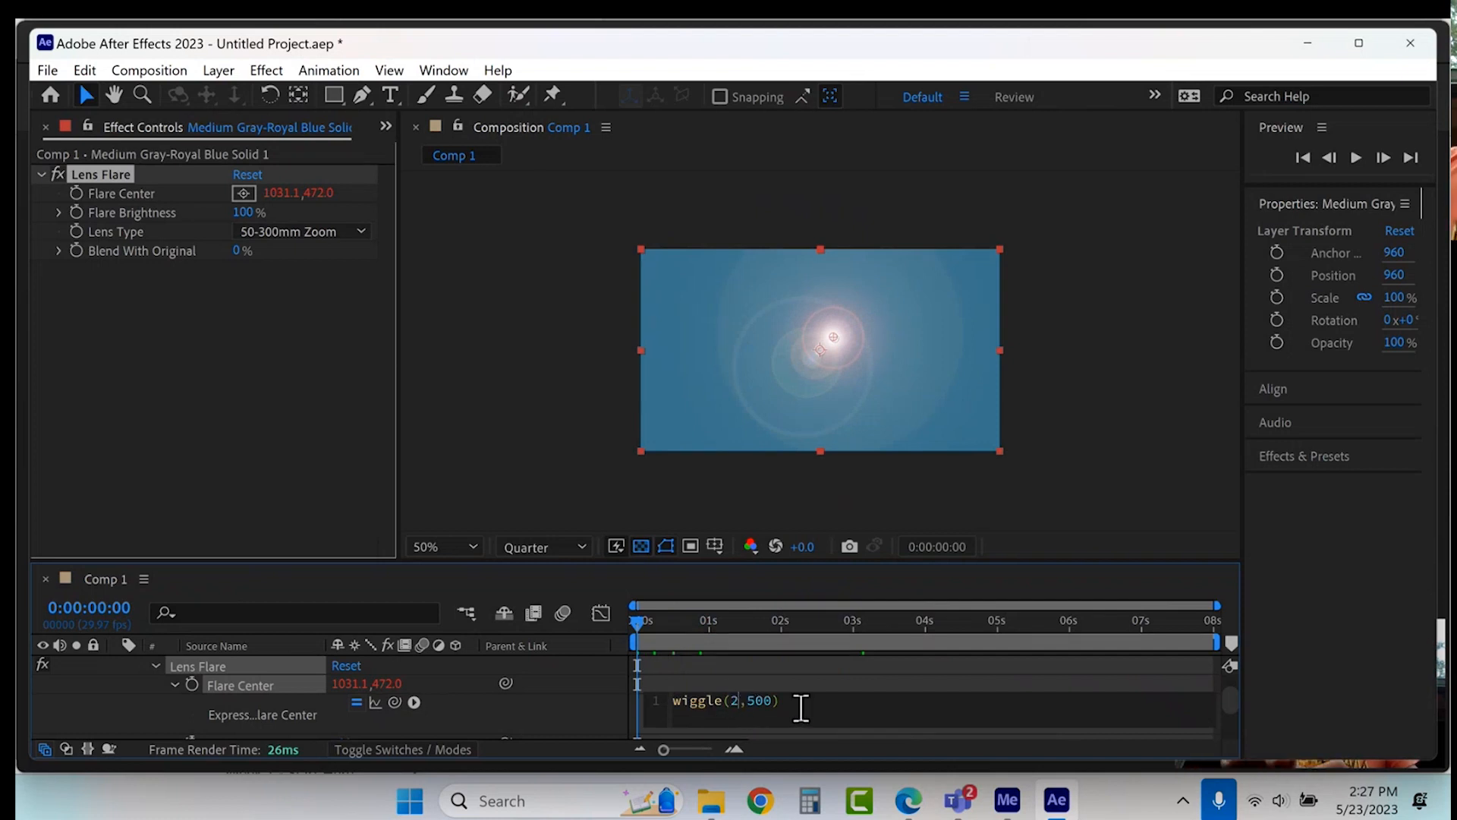
pyautogui.click(781, 608)
pyautogui.press('space')
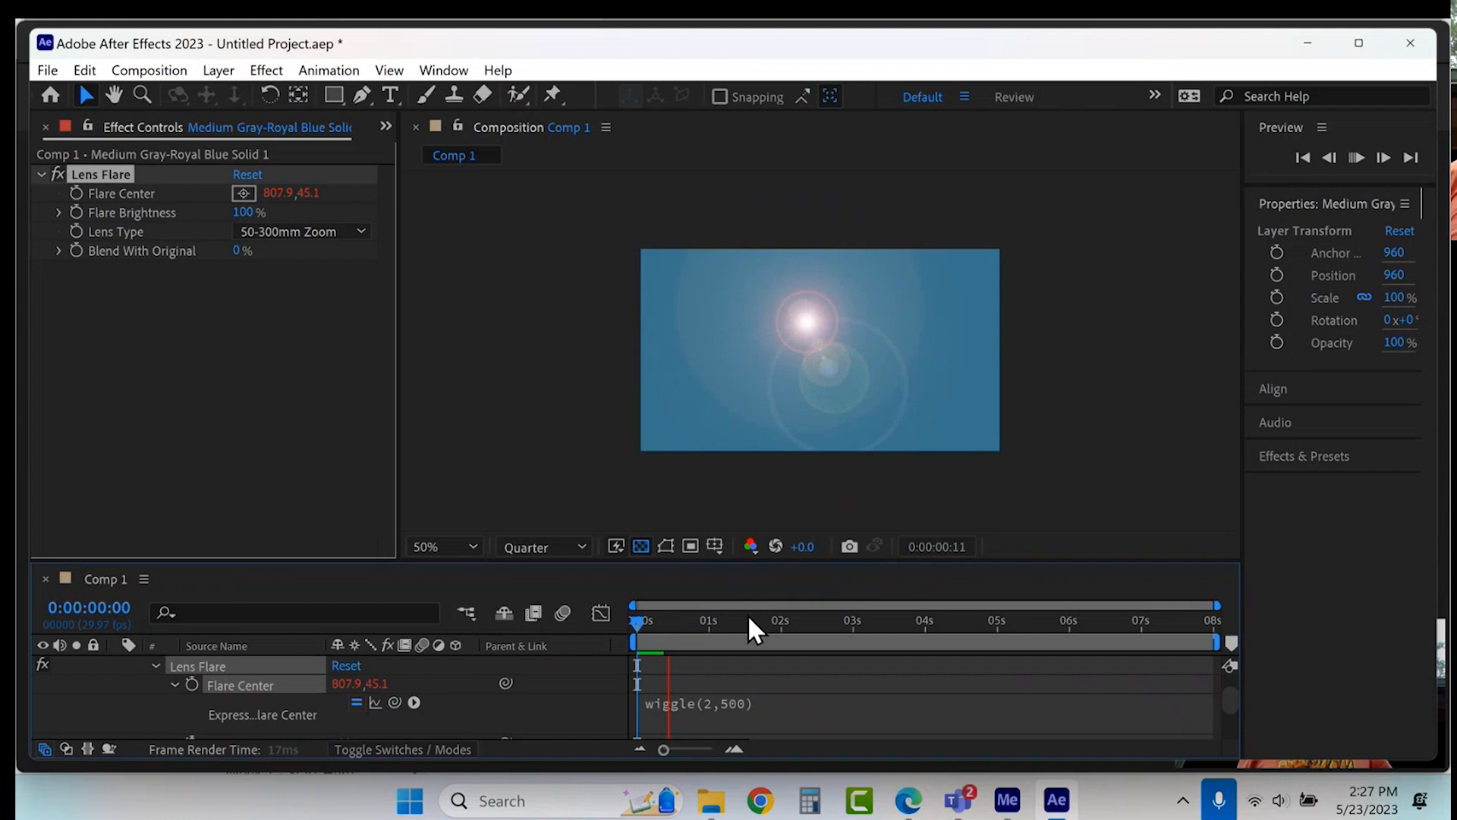
pyautogui.press('space')
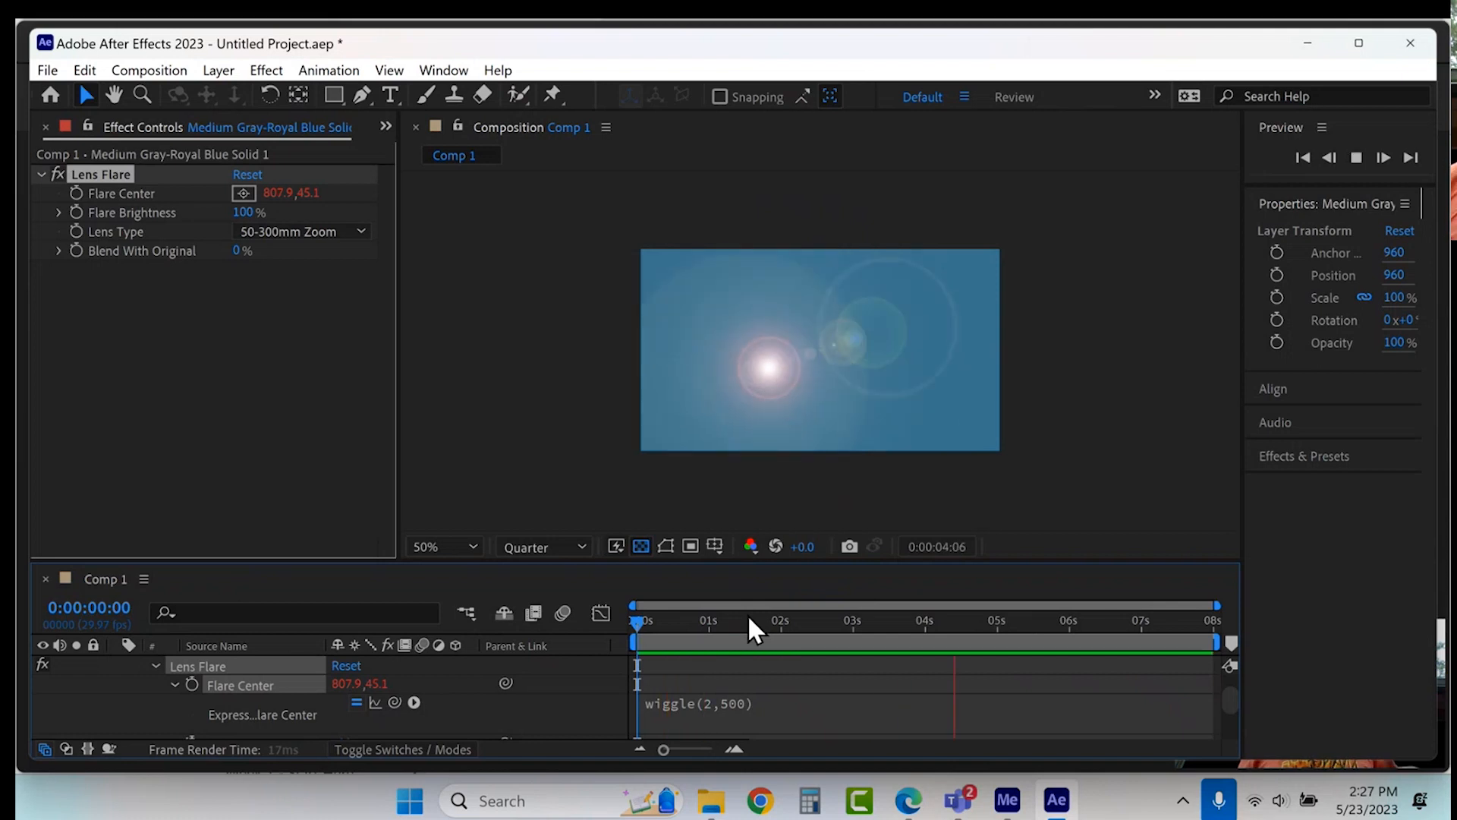
pyautogui.press('space')
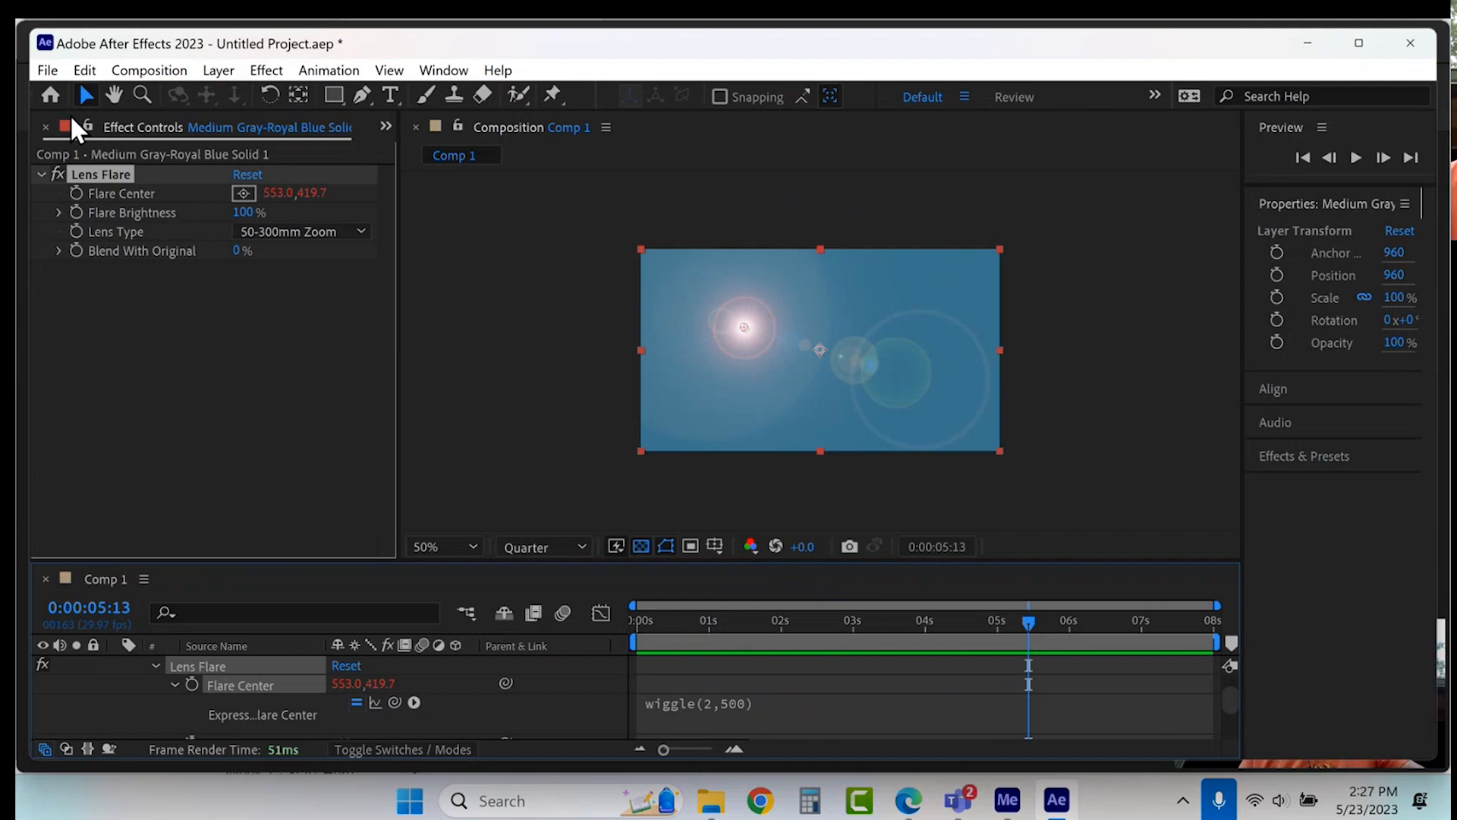
# Step: Import the After Effects project ButterflyComp into the current project
pyautogui.click(386, 124)
pyautogui.click(437, 154)
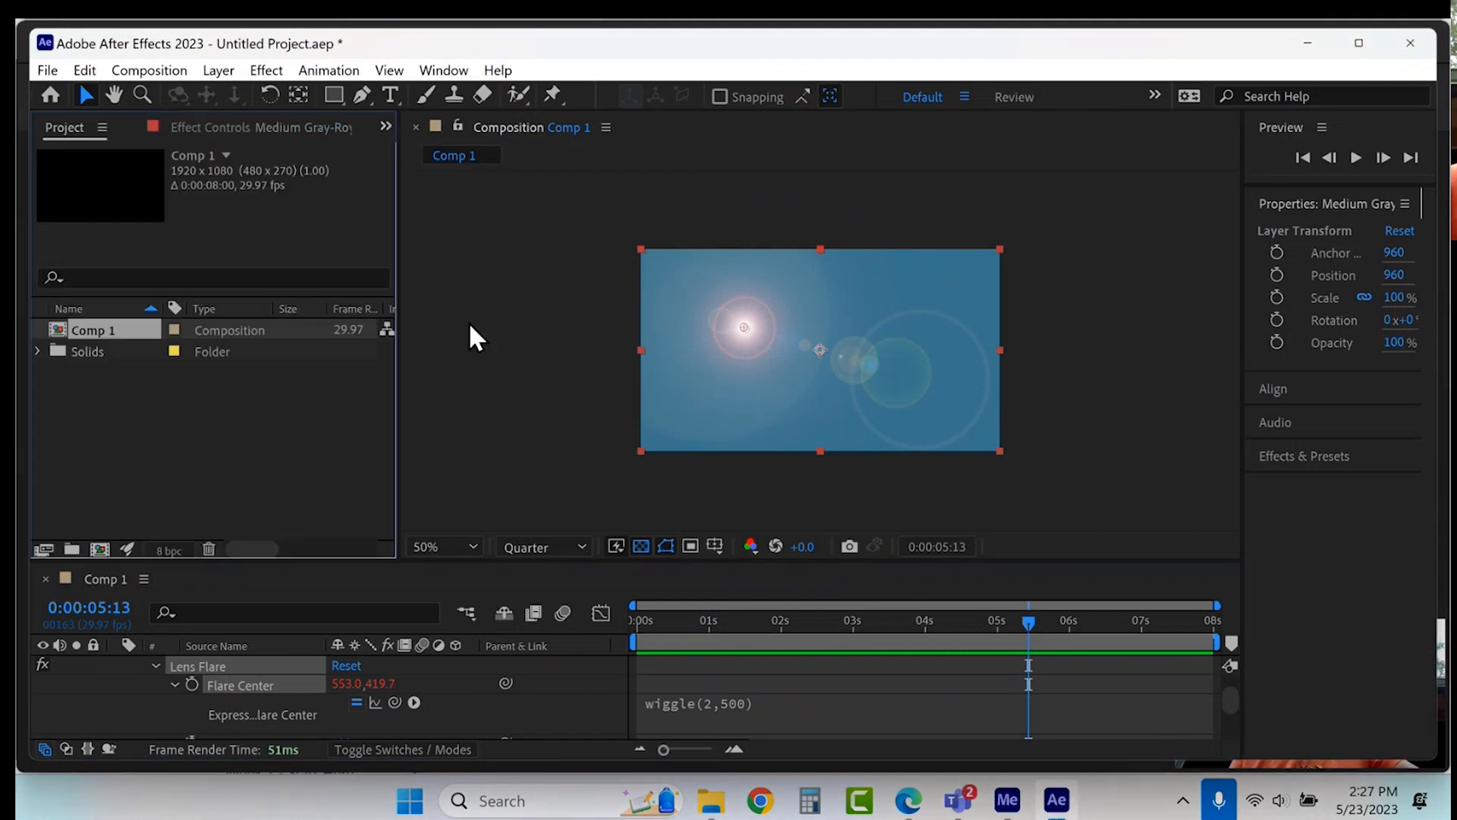
pyautogui.rightClick(135, 406)
pyautogui.moveTo(182, 516)
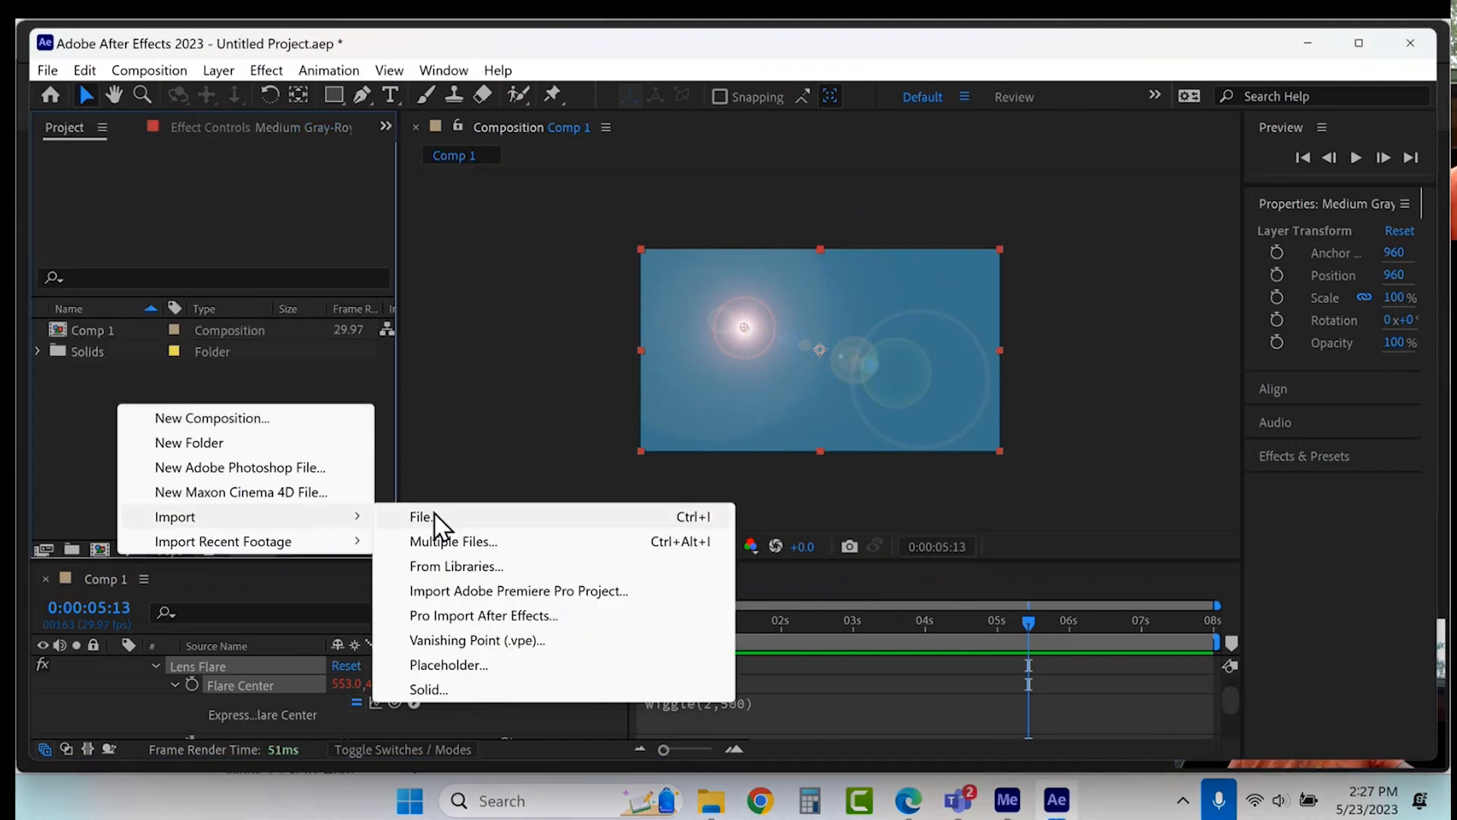
pyautogui.click(440, 511)
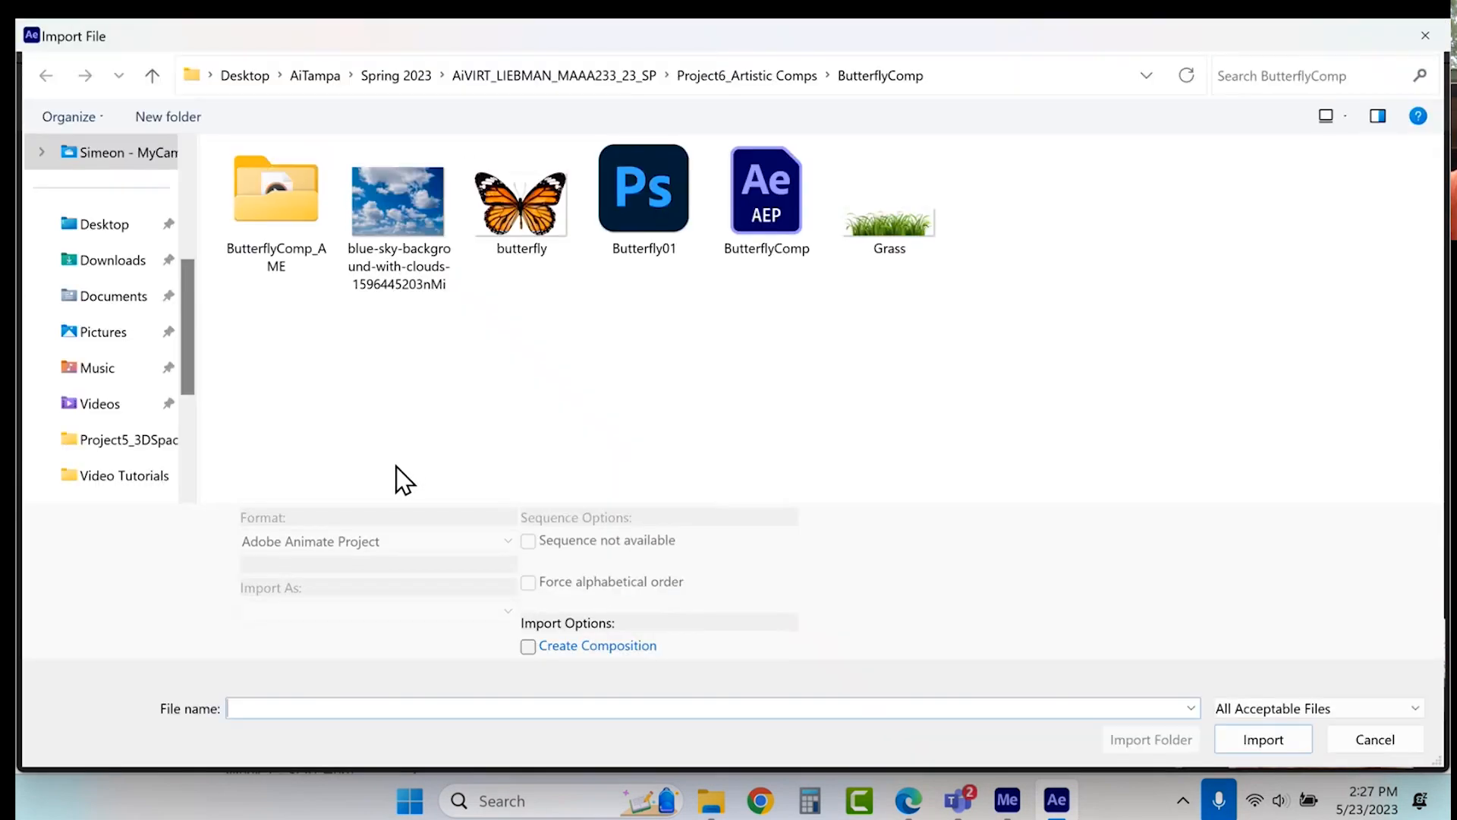
pyautogui.click(759, 241)
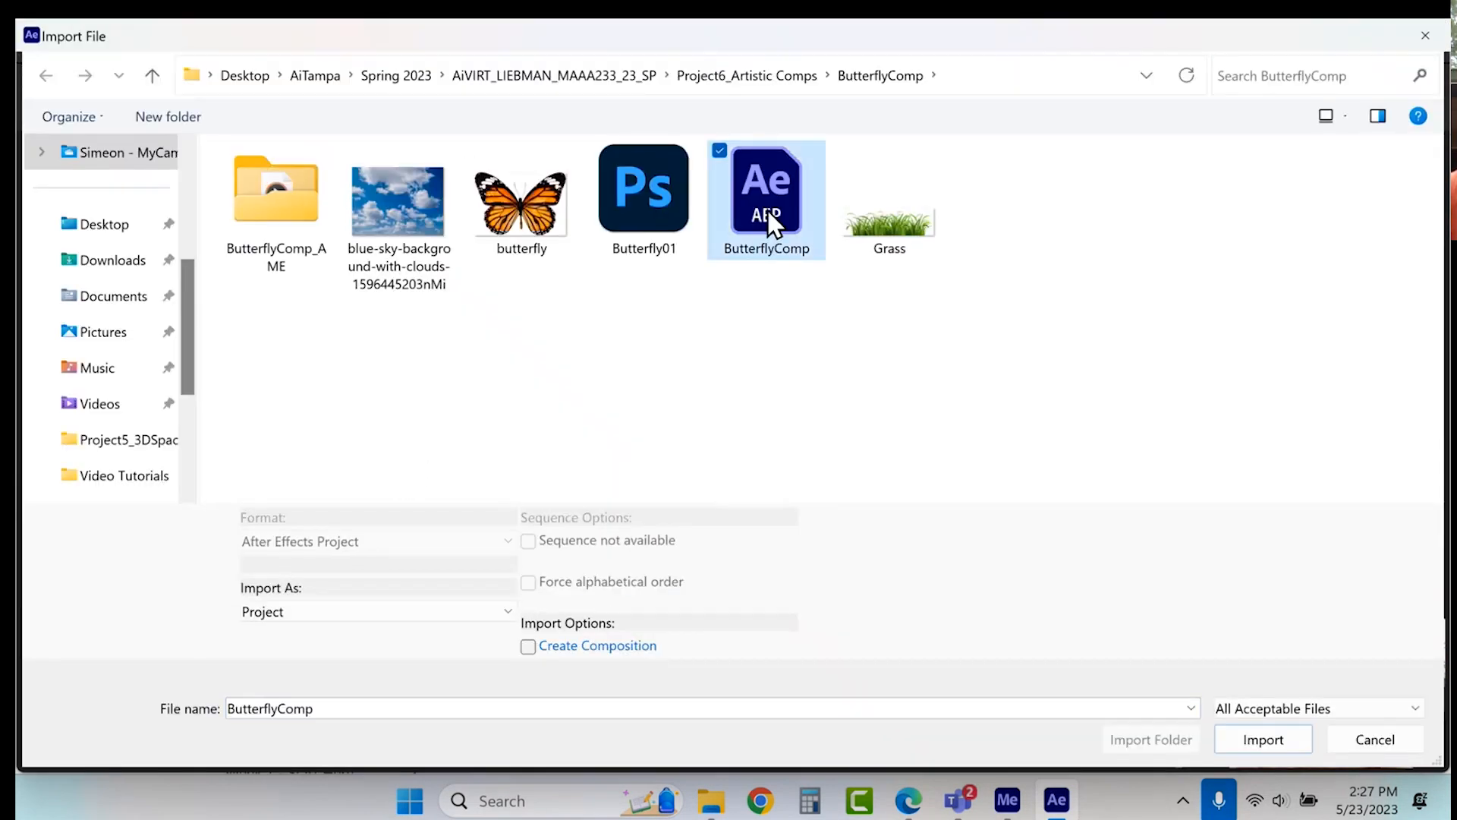
pyautogui.click(1302, 751)
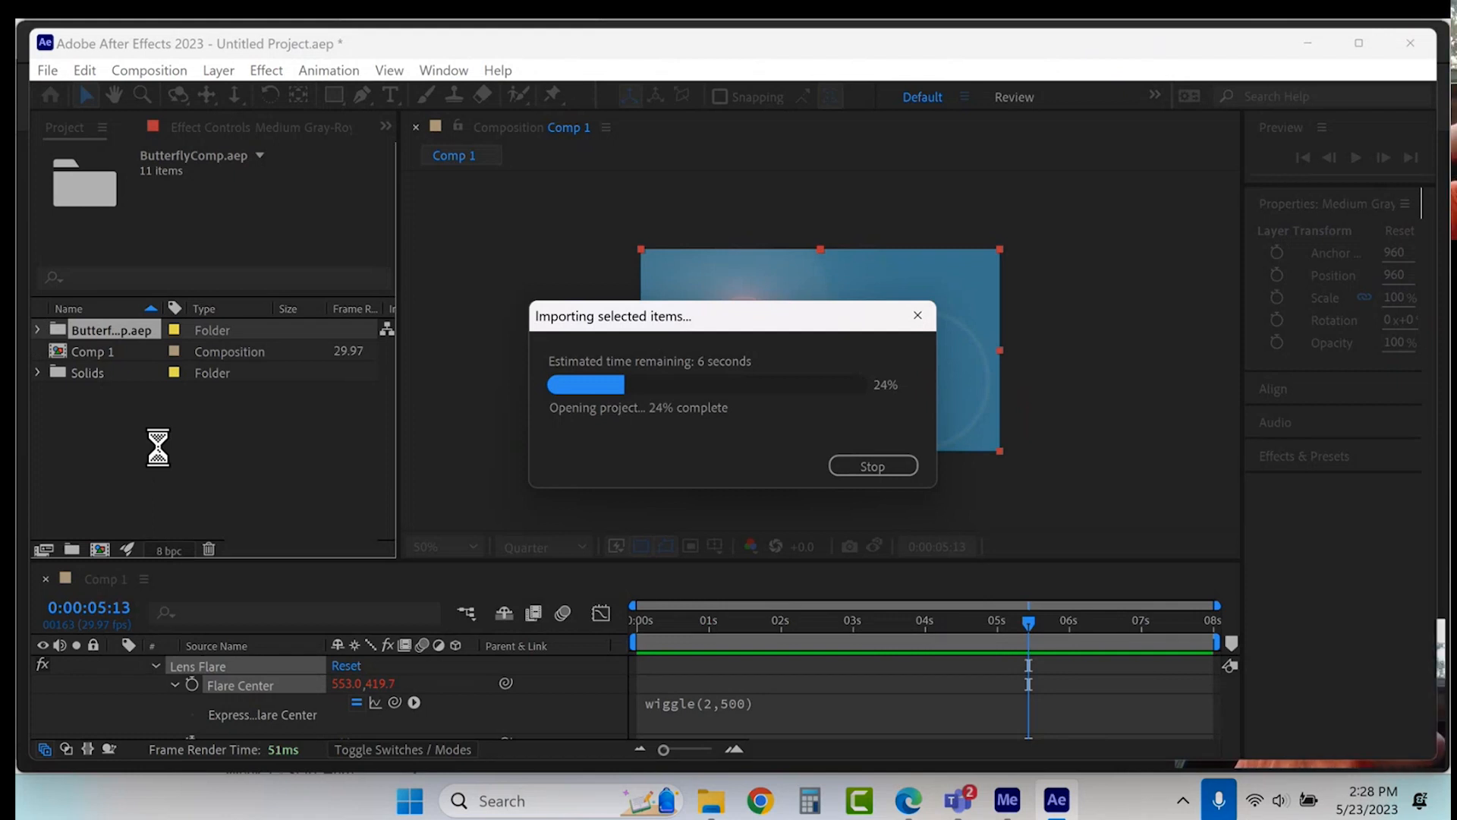
# Step: Open the Butterfly01 composition from the imported ButterflyComp.aep folder and scrub through its wing animation
pyautogui.click(37, 330)
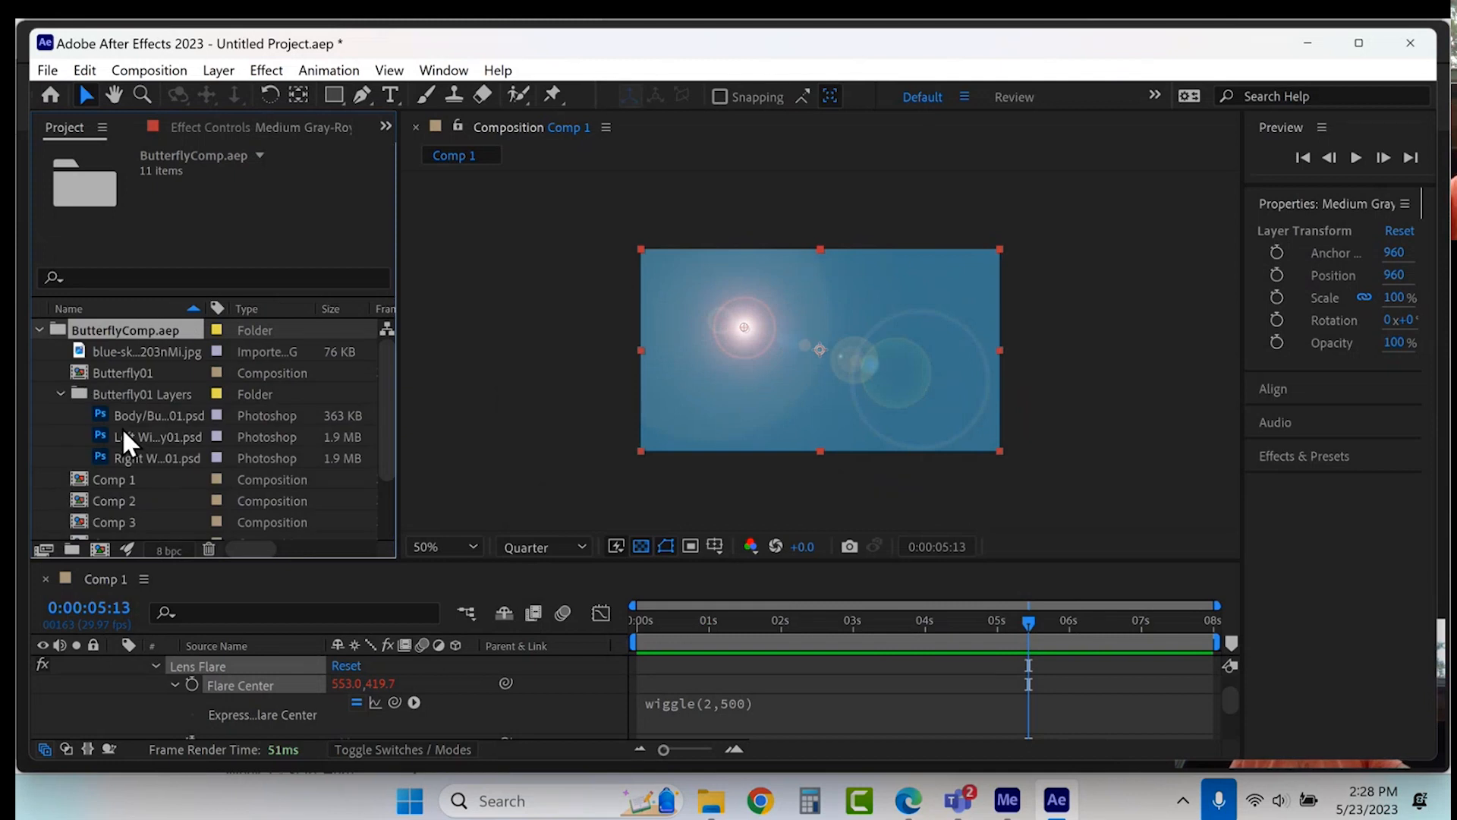
pyautogui.click(120, 370)
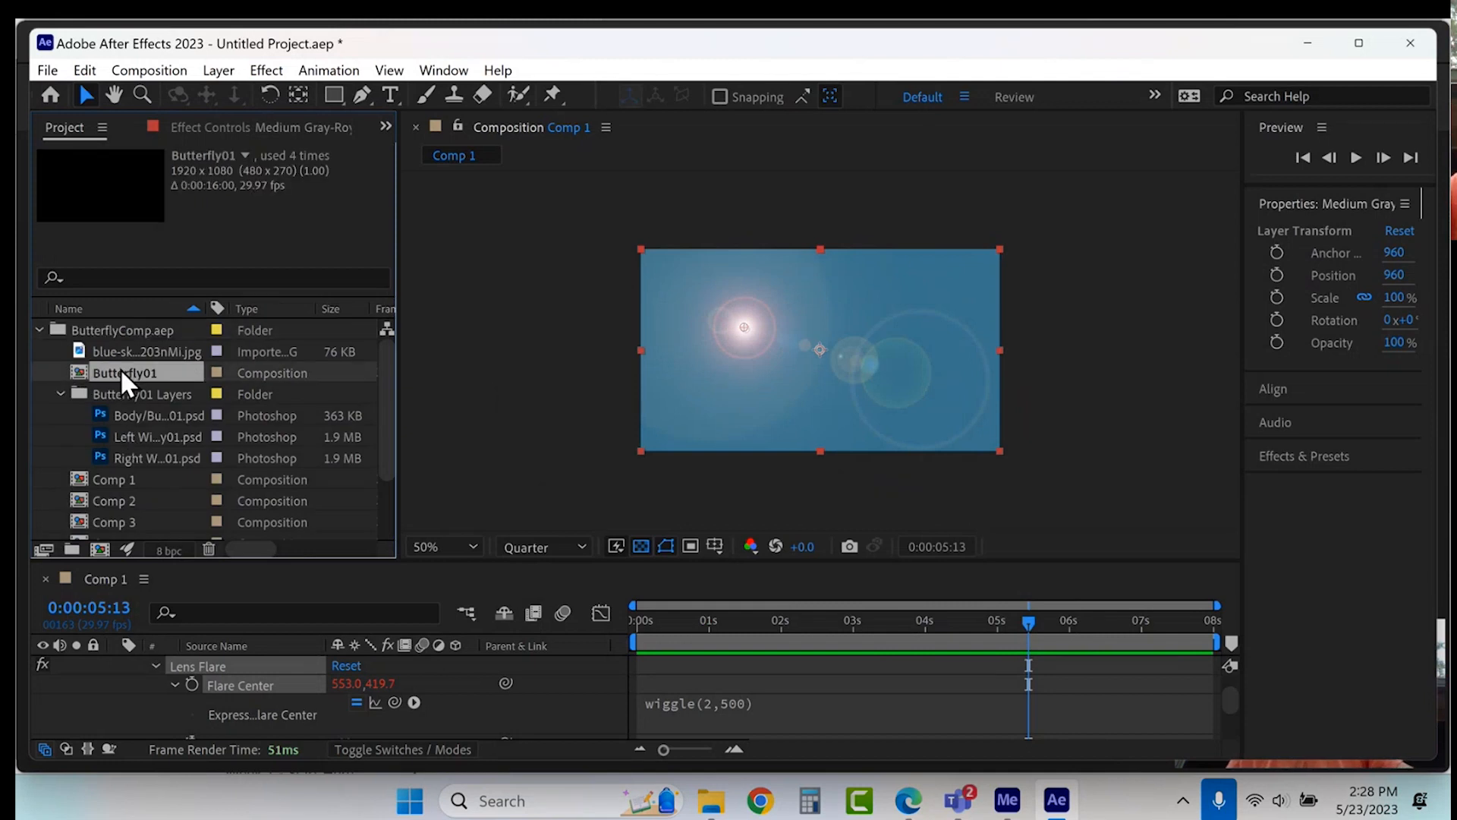
pyautogui.doubleClick(122, 371)
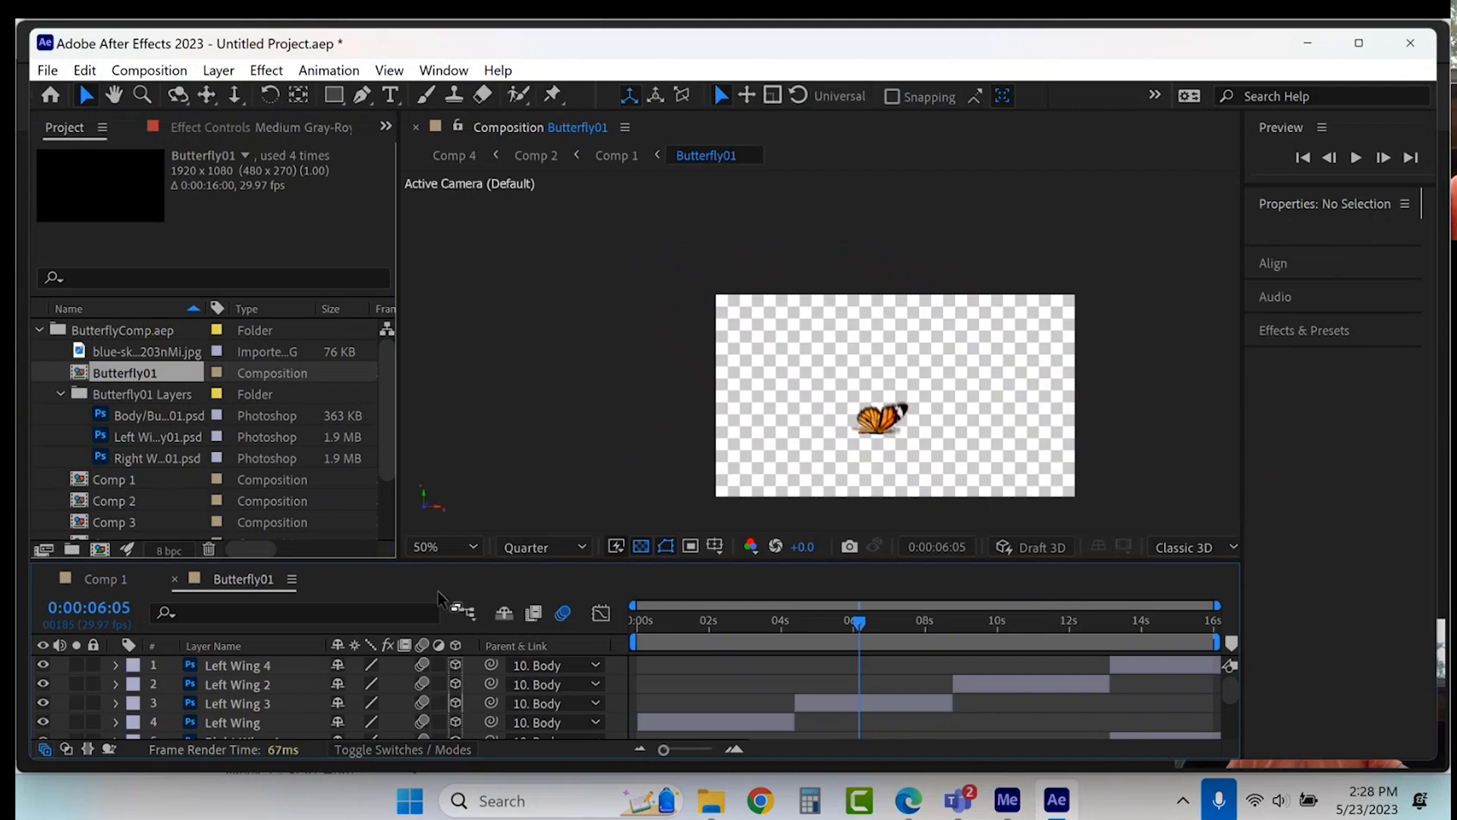
pyautogui.moveTo(863, 618)
pyautogui.mouseDown()
pyautogui.moveTo(1144, 604)
pyautogui.moveTo(865, 630)
pyautogui.mouseUp()
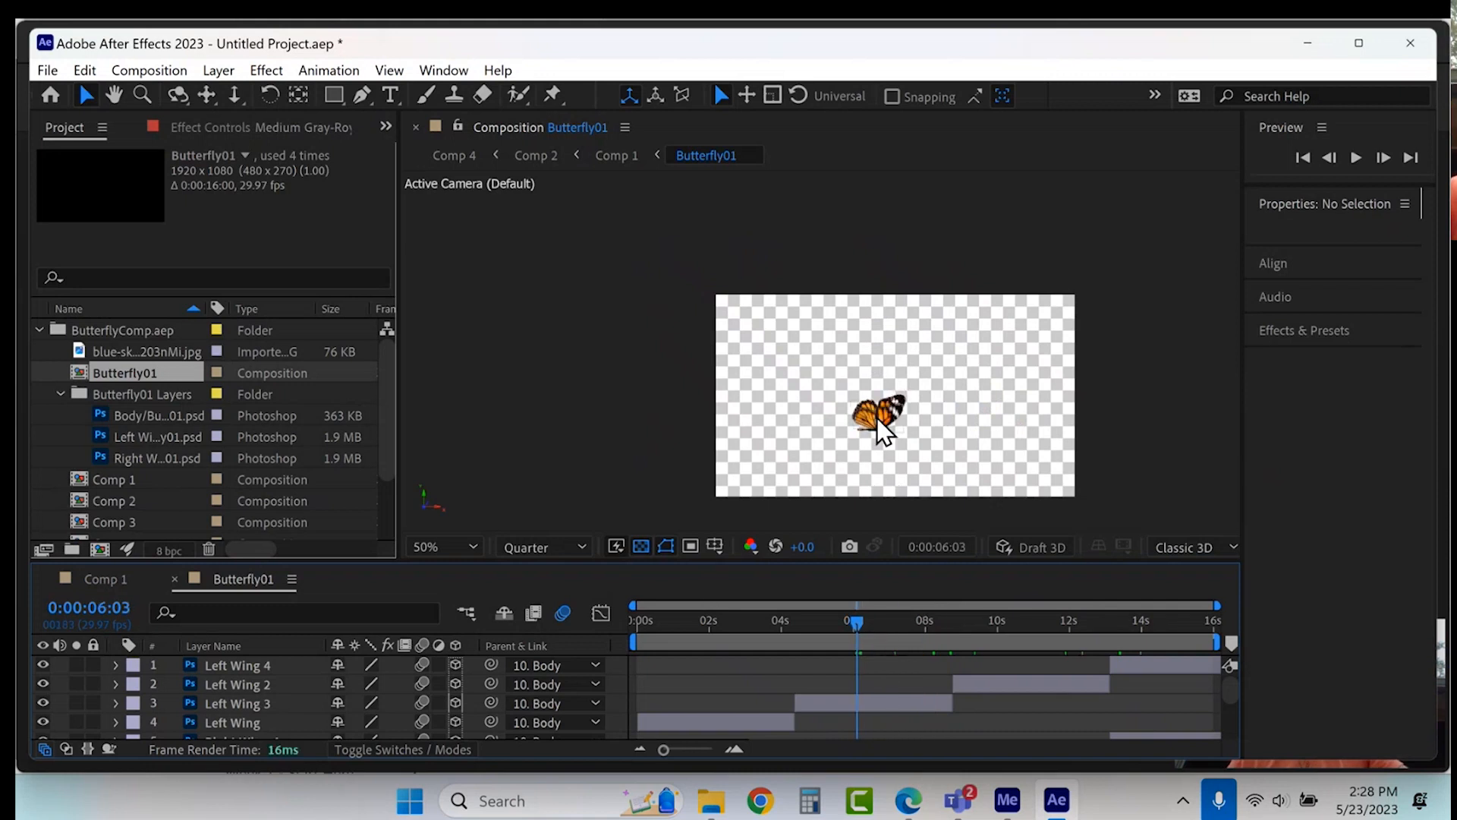
# Step: Remove the Position, X Rotation, Y Rotation and Z Rotation keyframes from the Body layer and scrub to check the butterfly
pyautogui.scroll(-10, 511, 698)
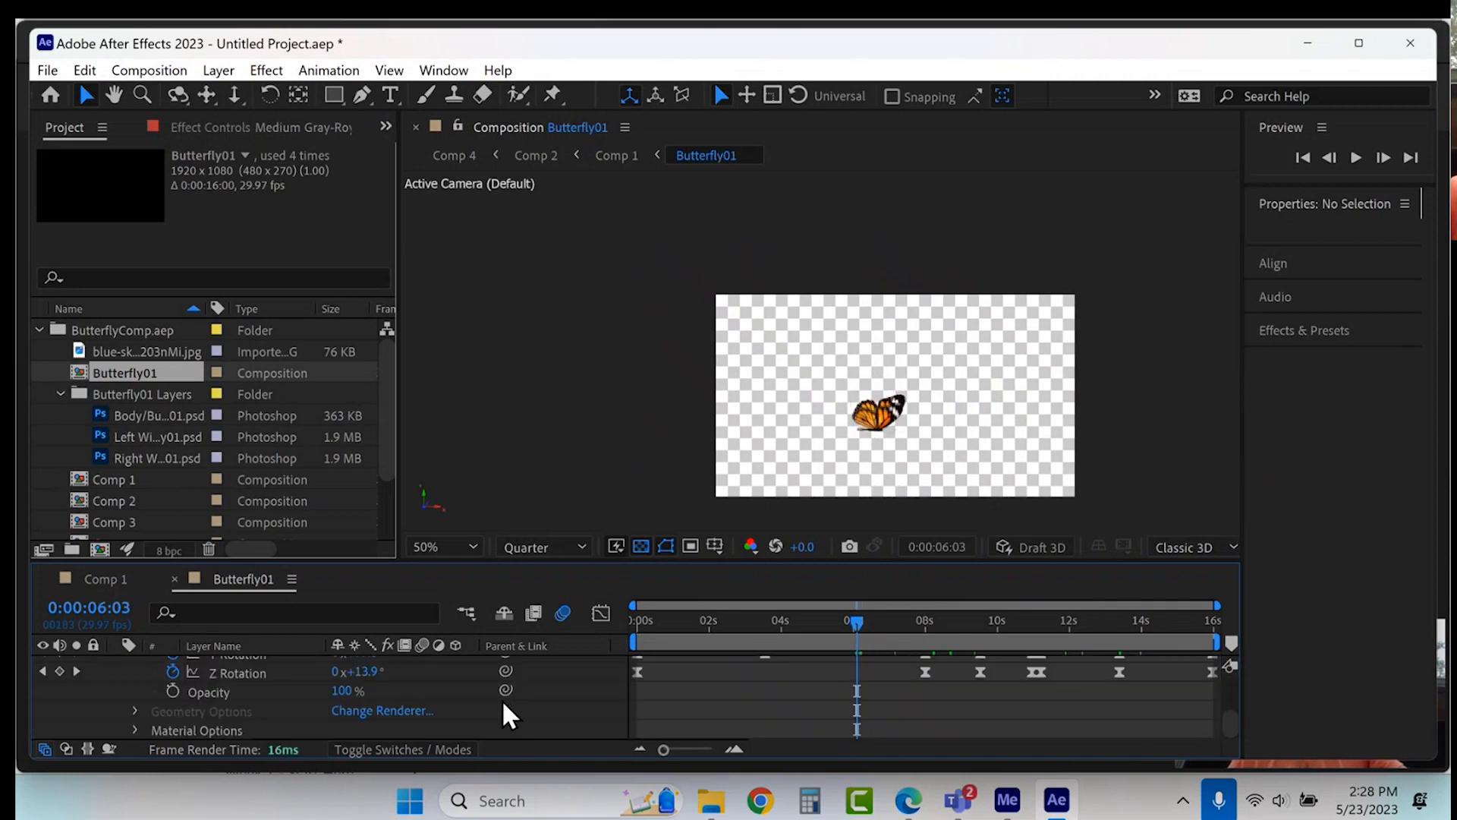
pyautogui.scroll(5, 276, 723)
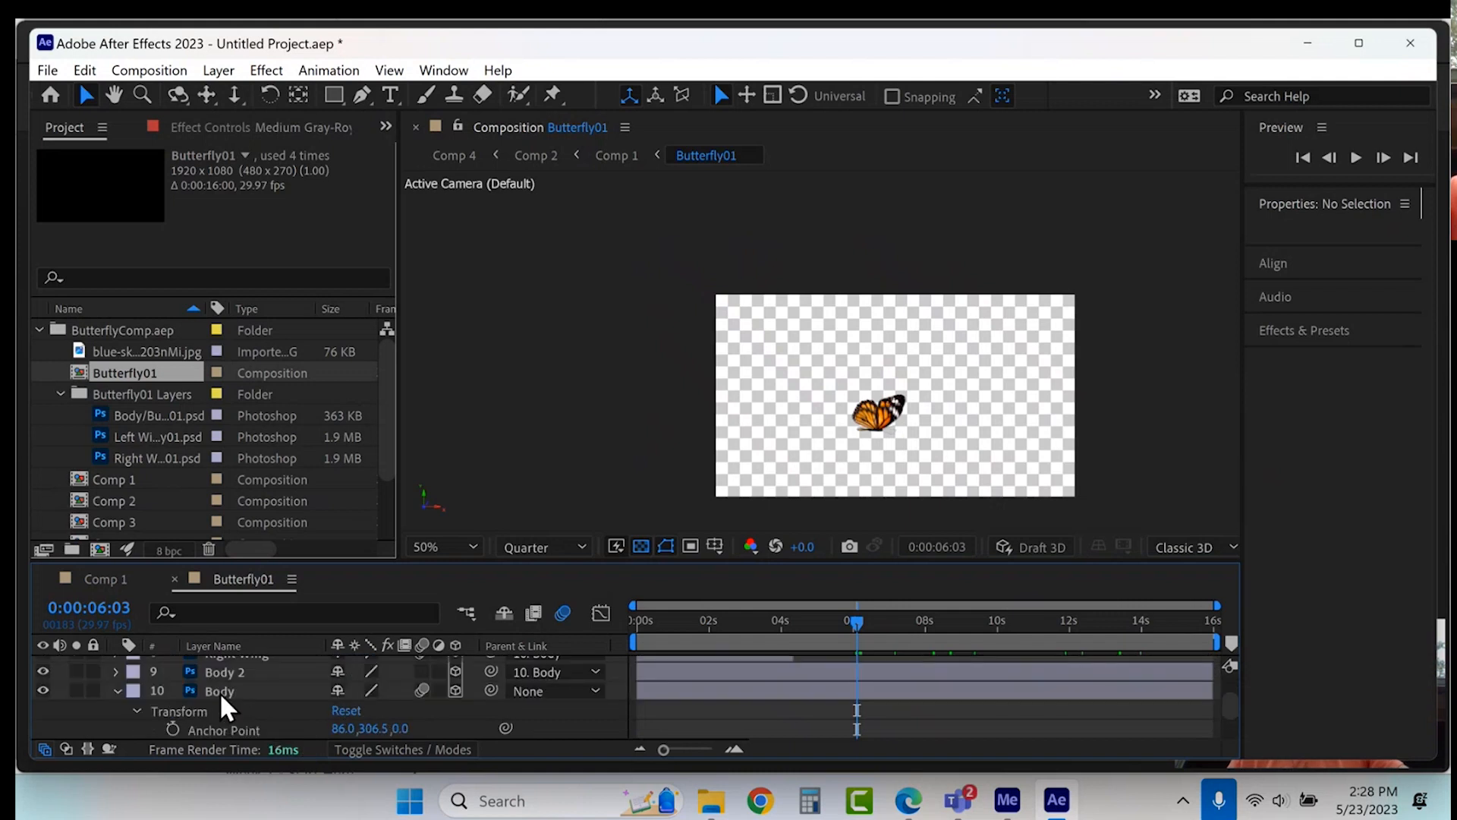
pyautogui.click(220, 691)
pyautogui.scroll(-1, 226, 731)
pyautogui.click(171, 690)
pyautogui.scroll(-1, 213, 709)
pyautogui.click(173, 692)
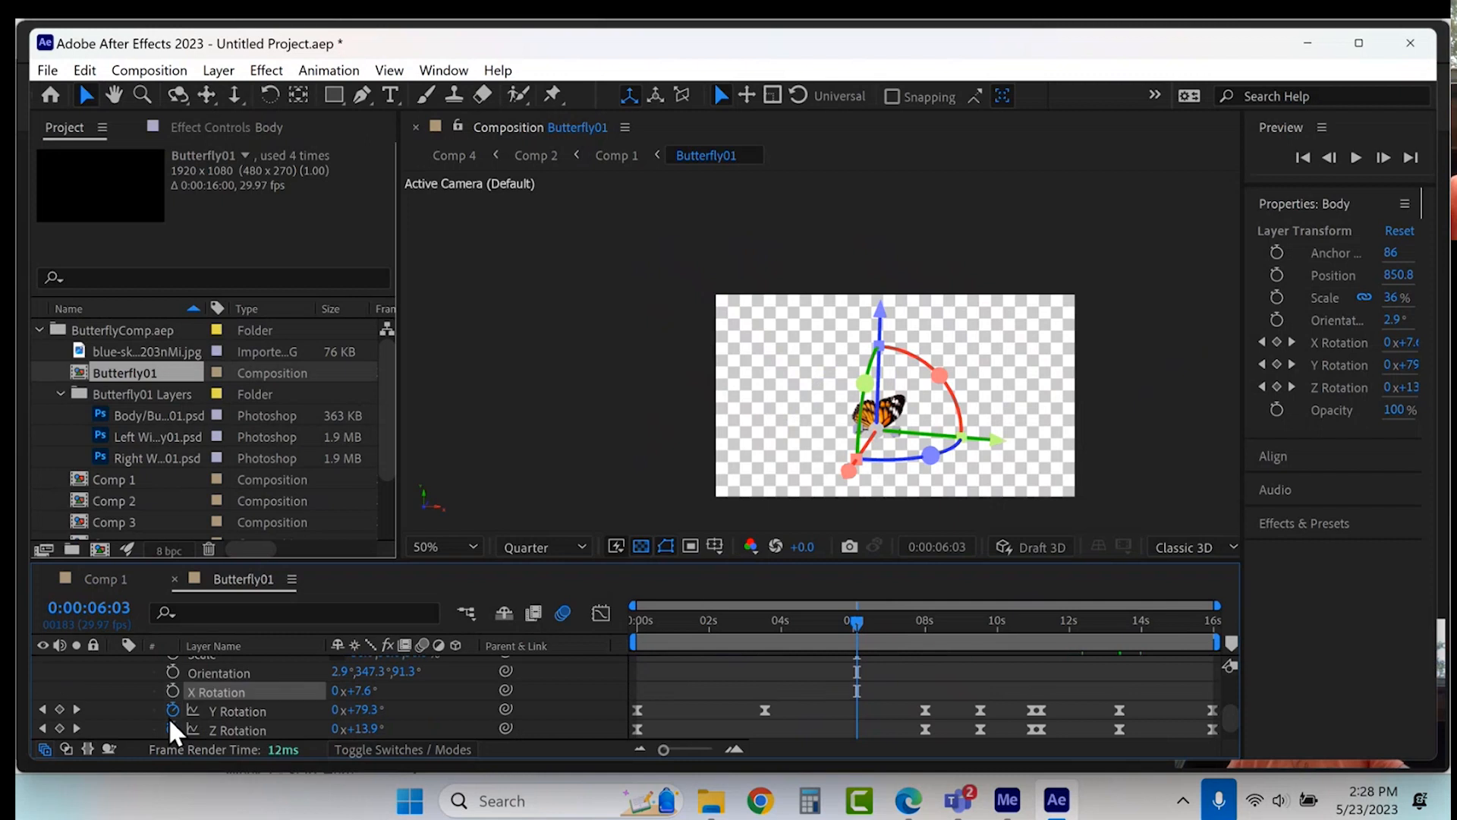
pyautogui.click(172, 712)
pyautogui.click(172, 730)
pyautogui.scroll(-1, 299, 713)
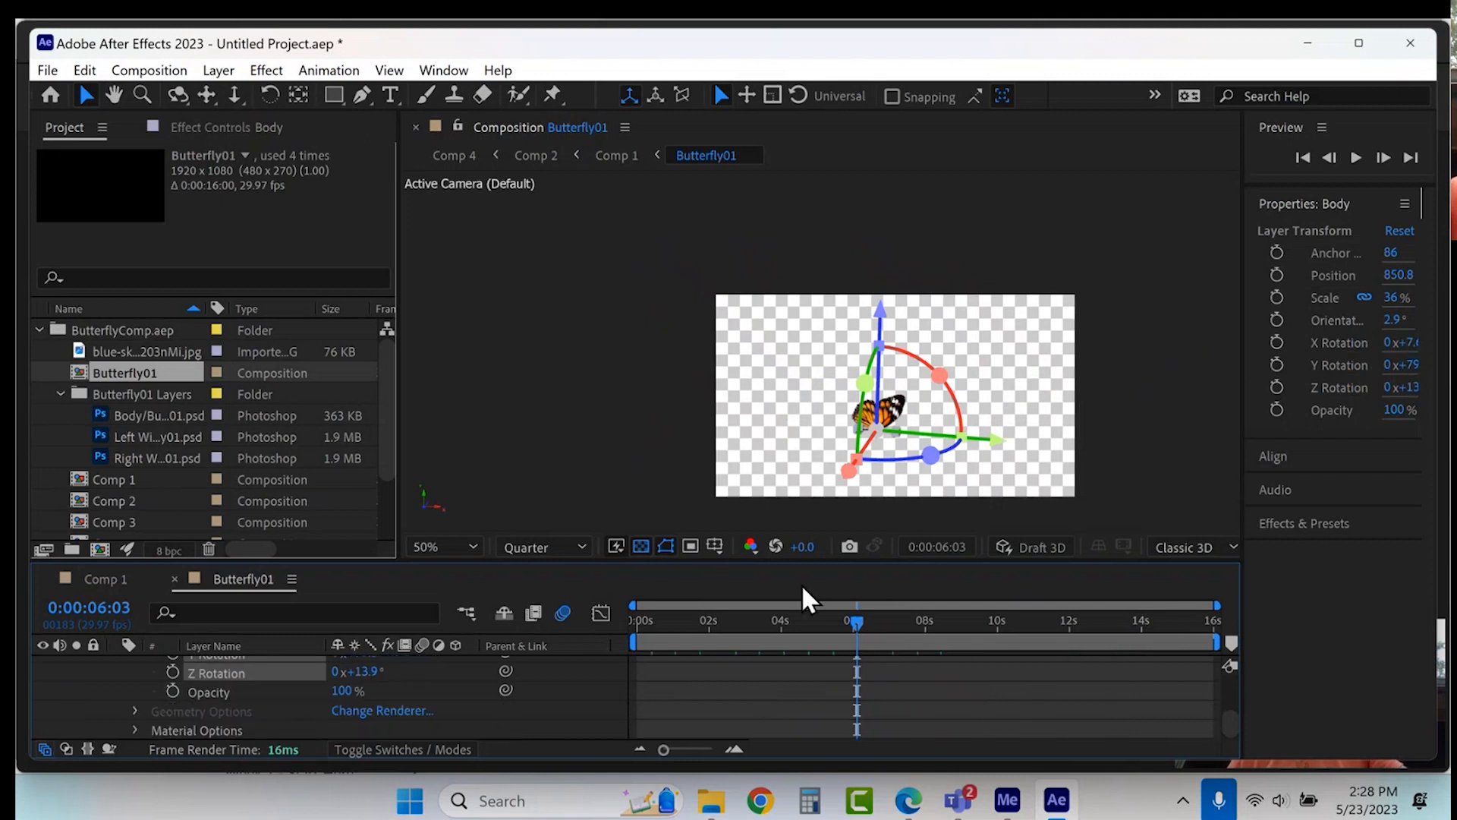
pyautogui.moveTo(861, 620); pyautogui.dragTo(705, 645)
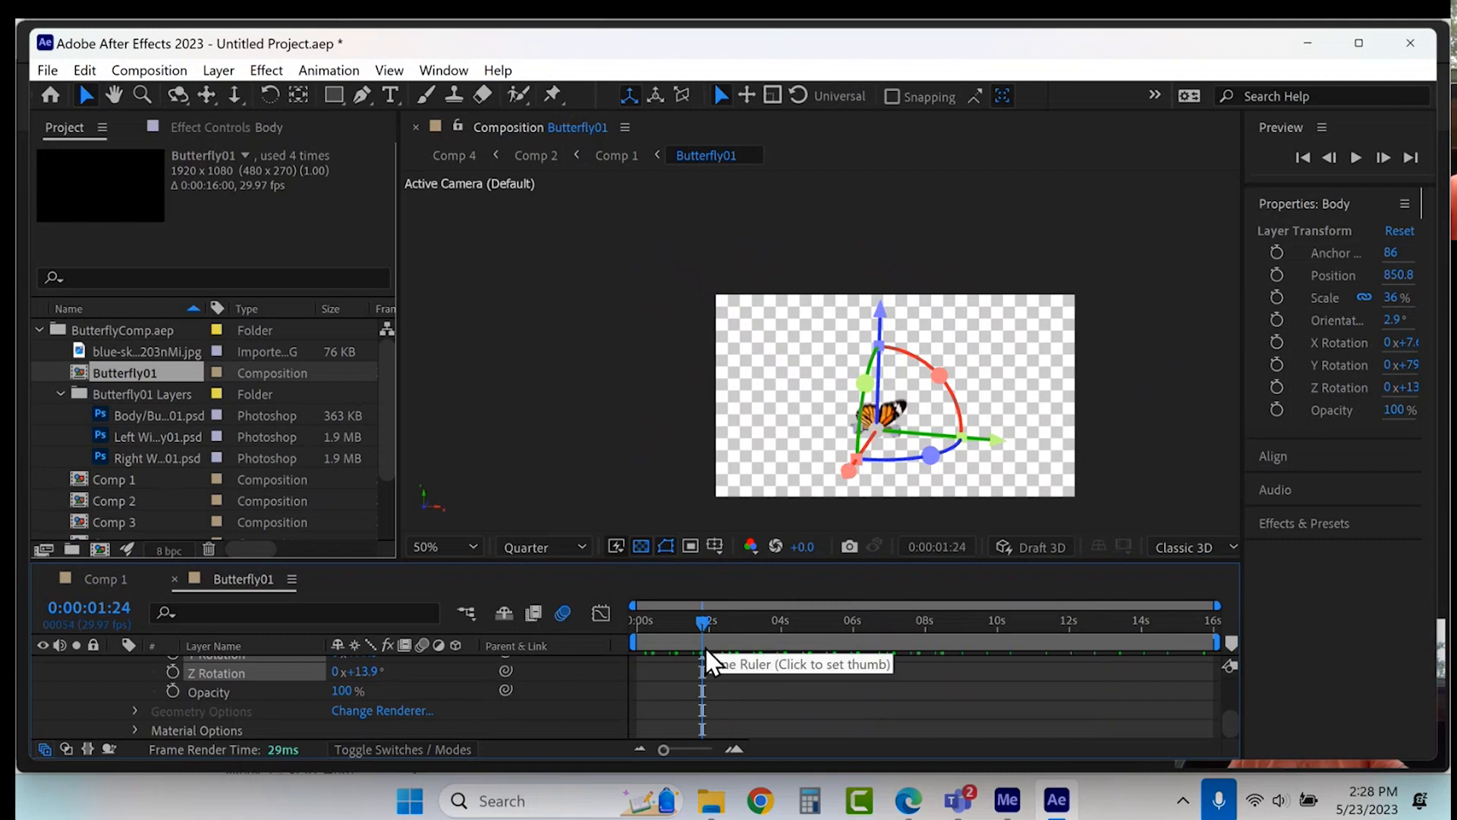
# Step: Return to Comp 1, collapse the solid layer's properties, and add the Butterfly01 composition as a layer above the solid
pyautogui.click(99, 580)
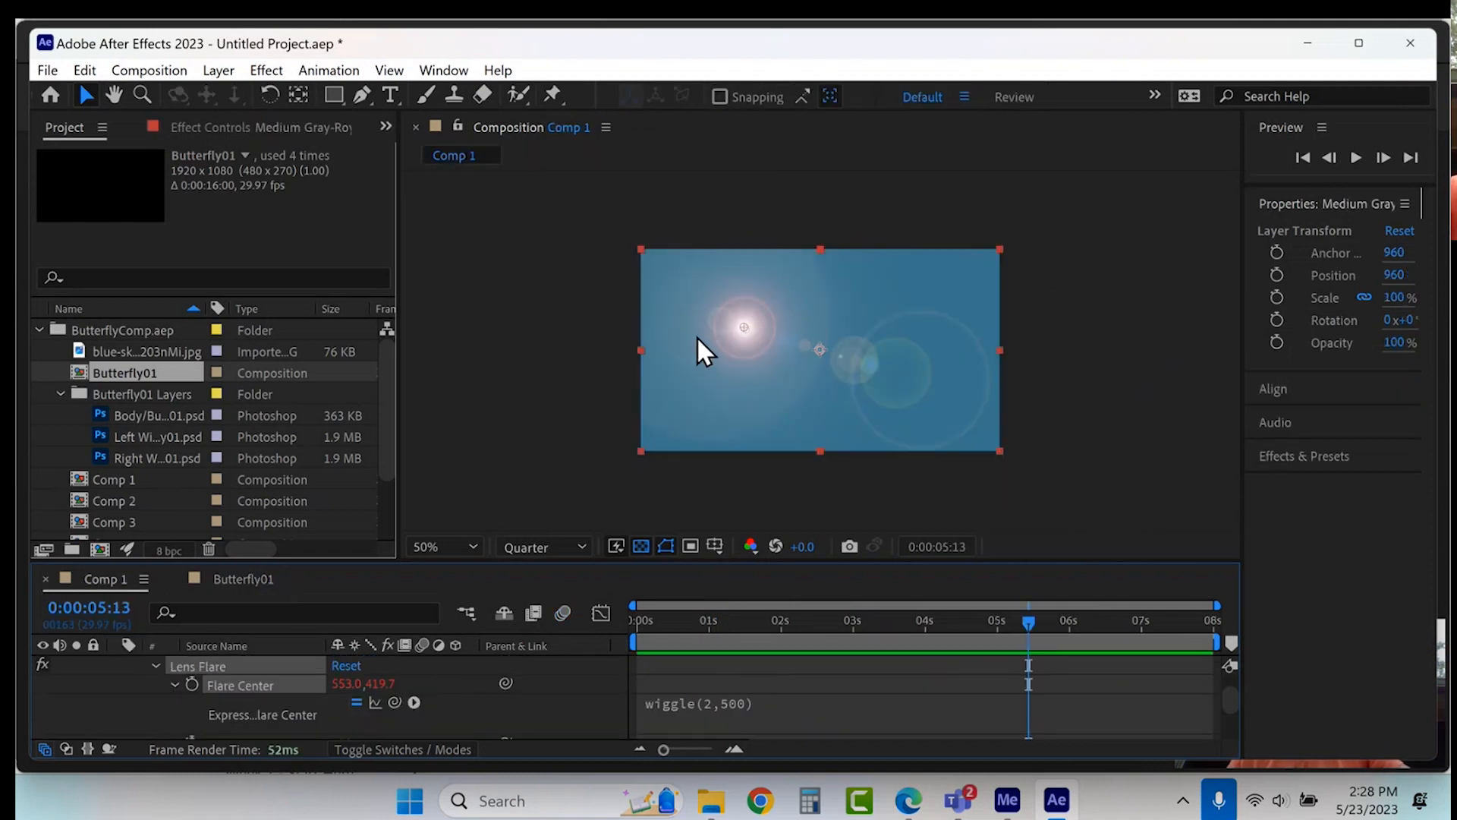
pyautogui.scroll(1, 326, 713)
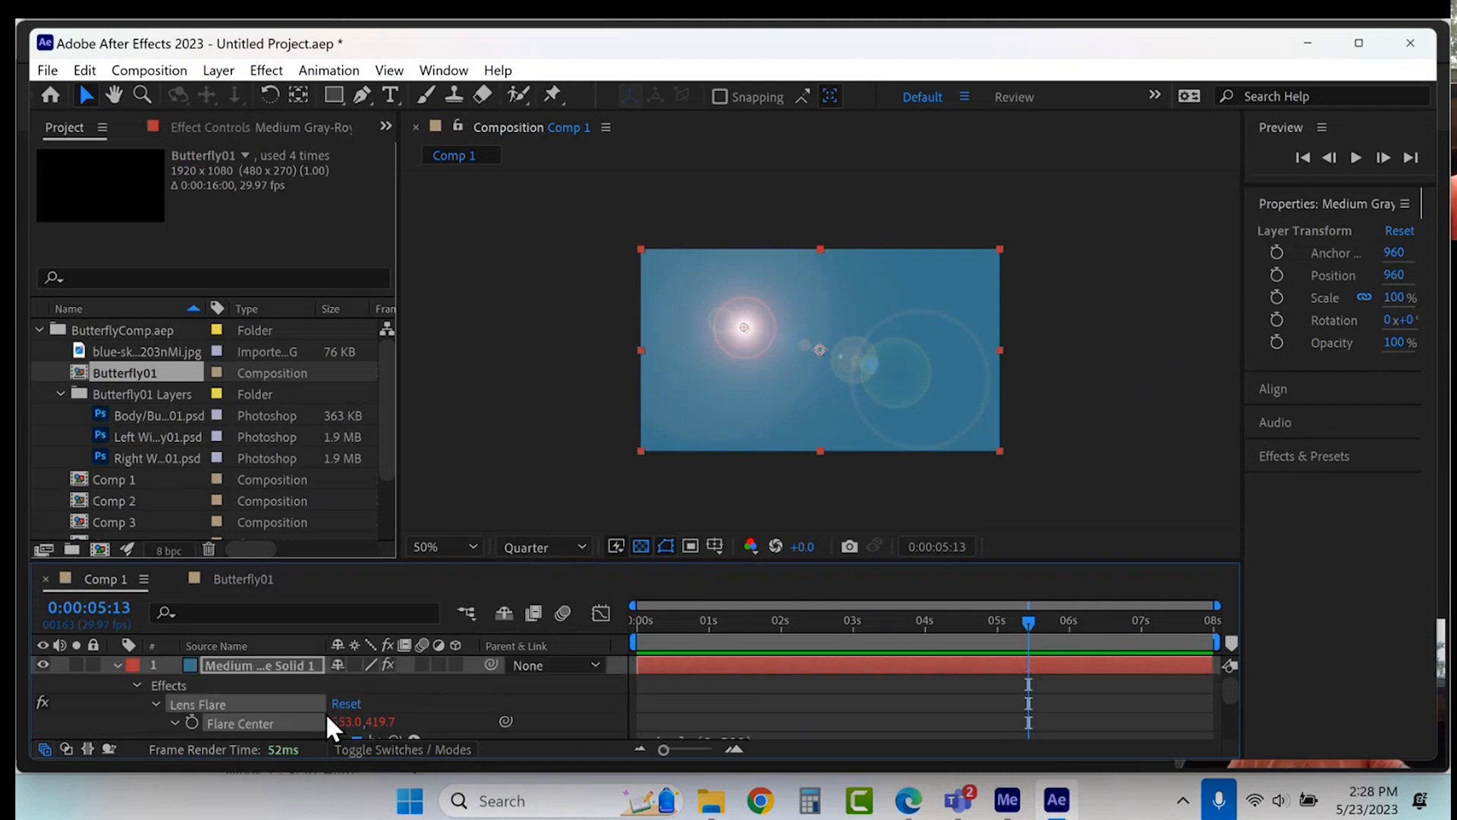
pyautogui.click(116, 664)
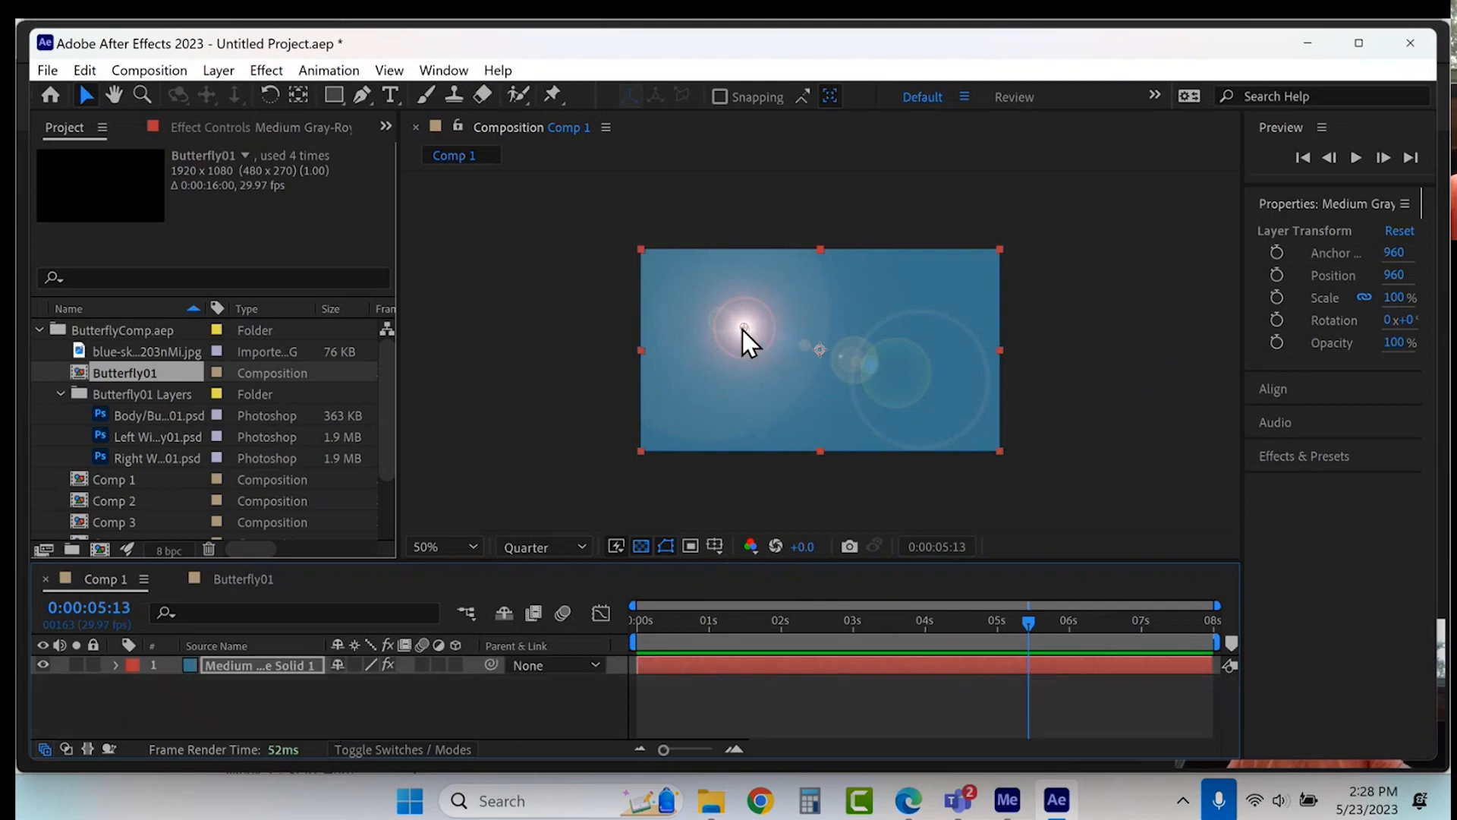
pyautogui.moveTo(152, 370); pyautogui.dragTo(182, 658)
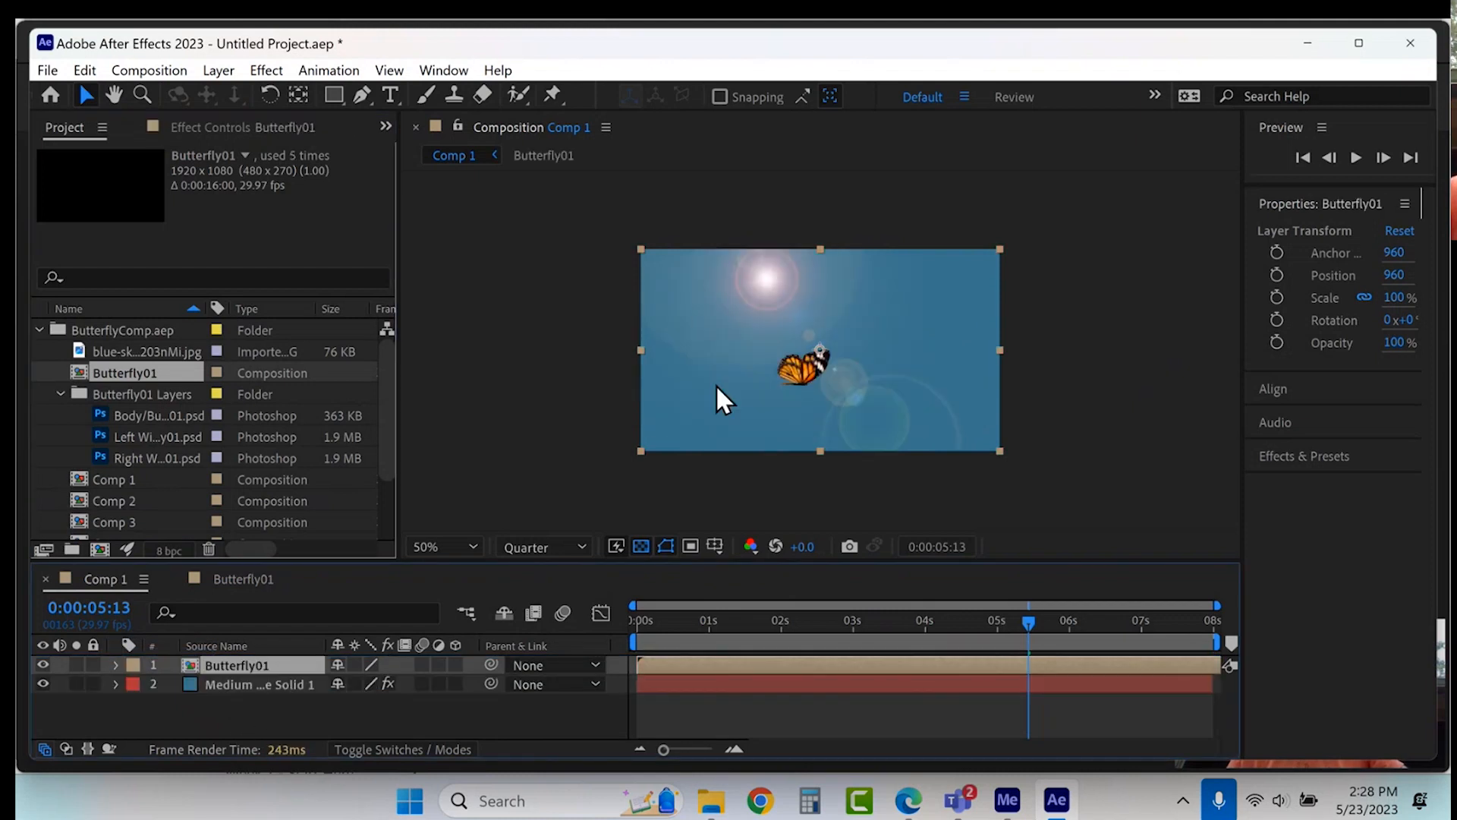
# Step: Set the Butterfly01 layer's Position to 694, 239
pyautogui.click(114, 665)
pyautogui.click(134, 685)
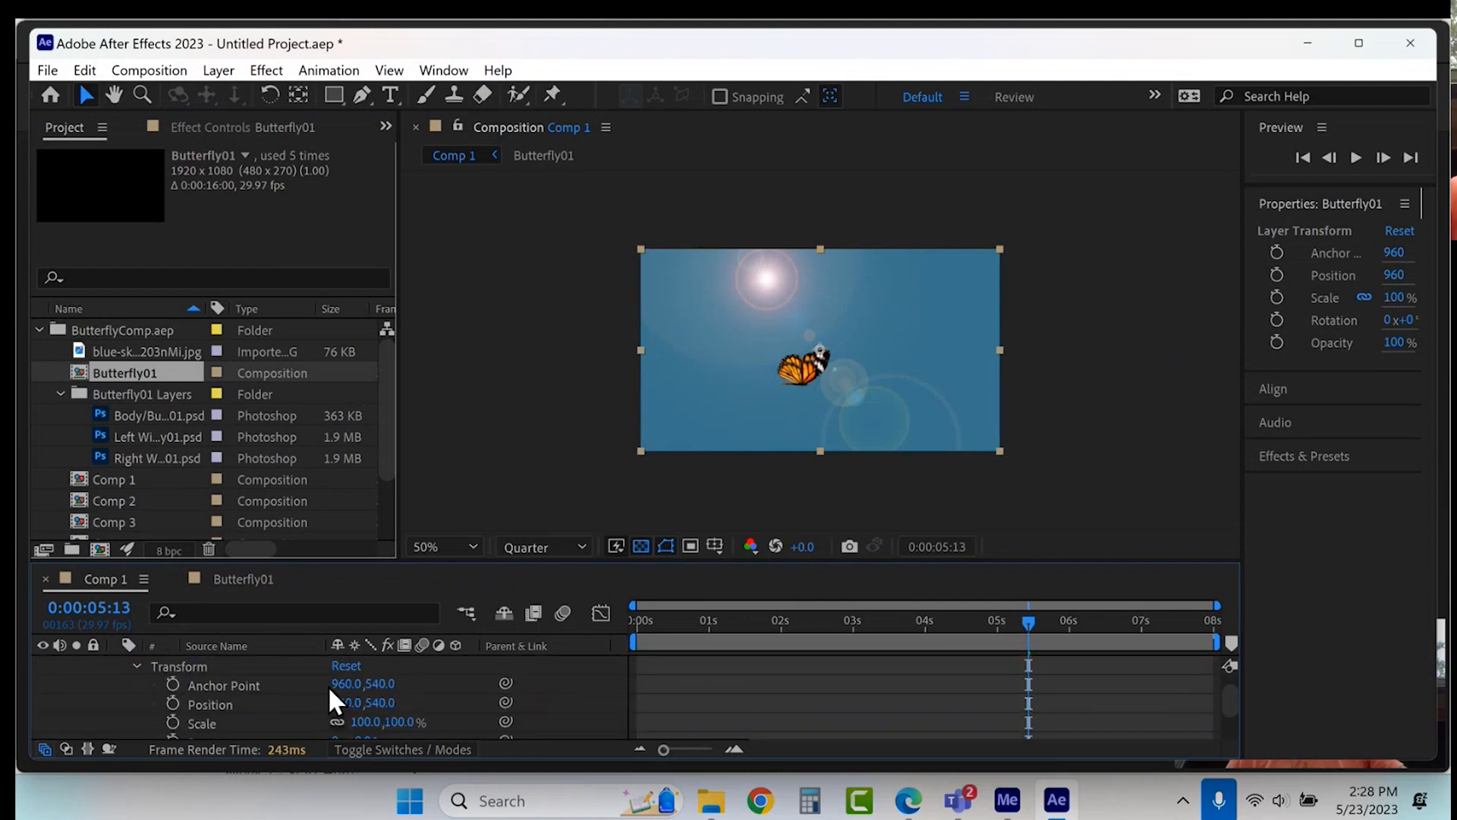
pyautogui.moveTo(338, 703); pyautogui.dragTo(122, 754)
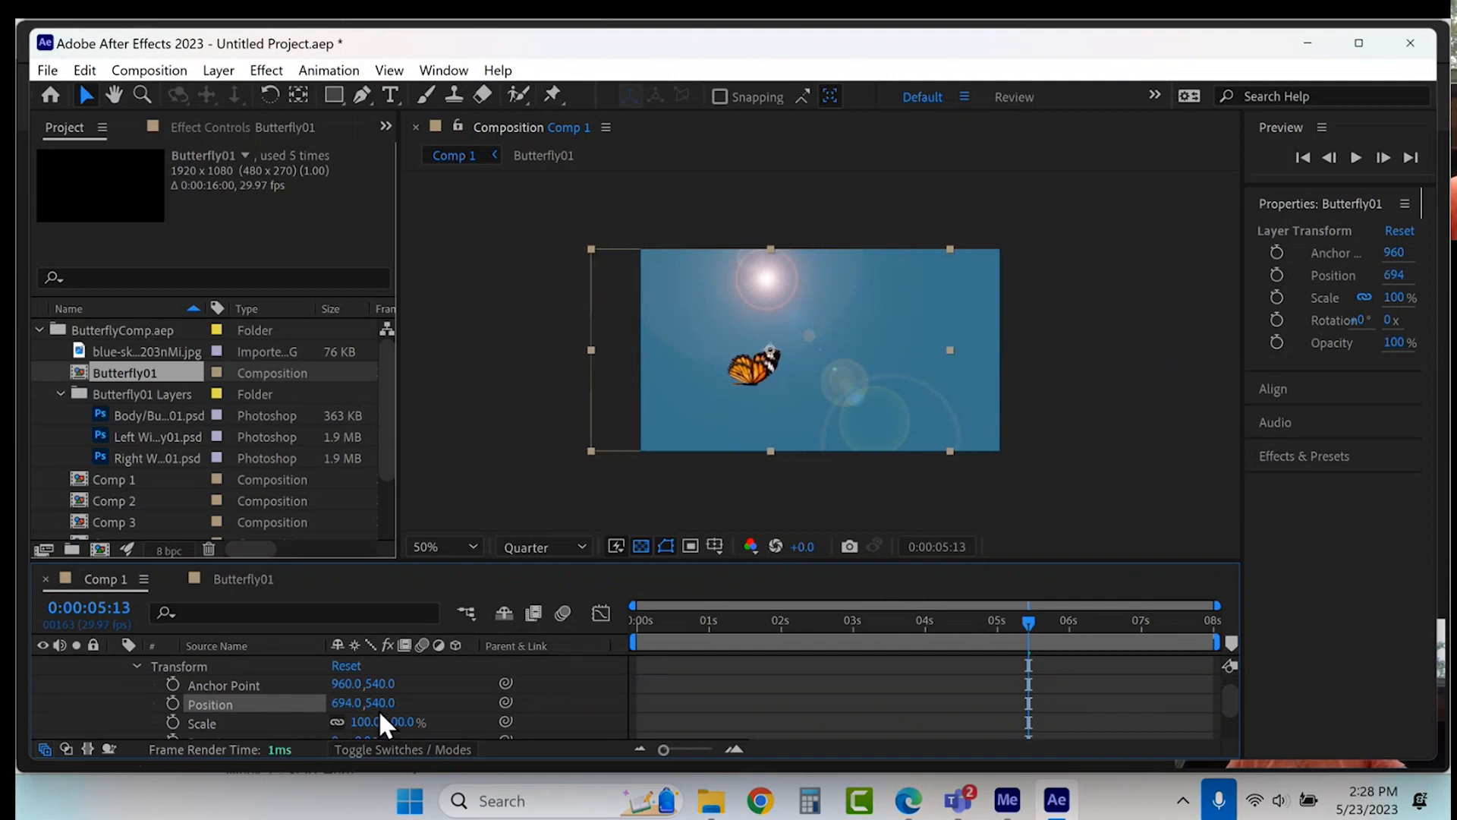
pyautogui.moveTo(379, 702); pyautogui.dragTo(383, 702)
pyautogui.moveTo(180, 667); pyautogui.dragTo(24, 720)
# Step: Set the Butterfly01 layer's Anchor Point to 885, 704 to place the butterfly over the lens flare's centre
pyautogui.moveTo(377, 684); pyautogui.dragTo(436, 685)
pyautogui.moveTo(585, 611); pyautogui.dragTo(626, 598)
pyautogui.moveTo(346, 685); pyautogui.dragTo(270, 695)
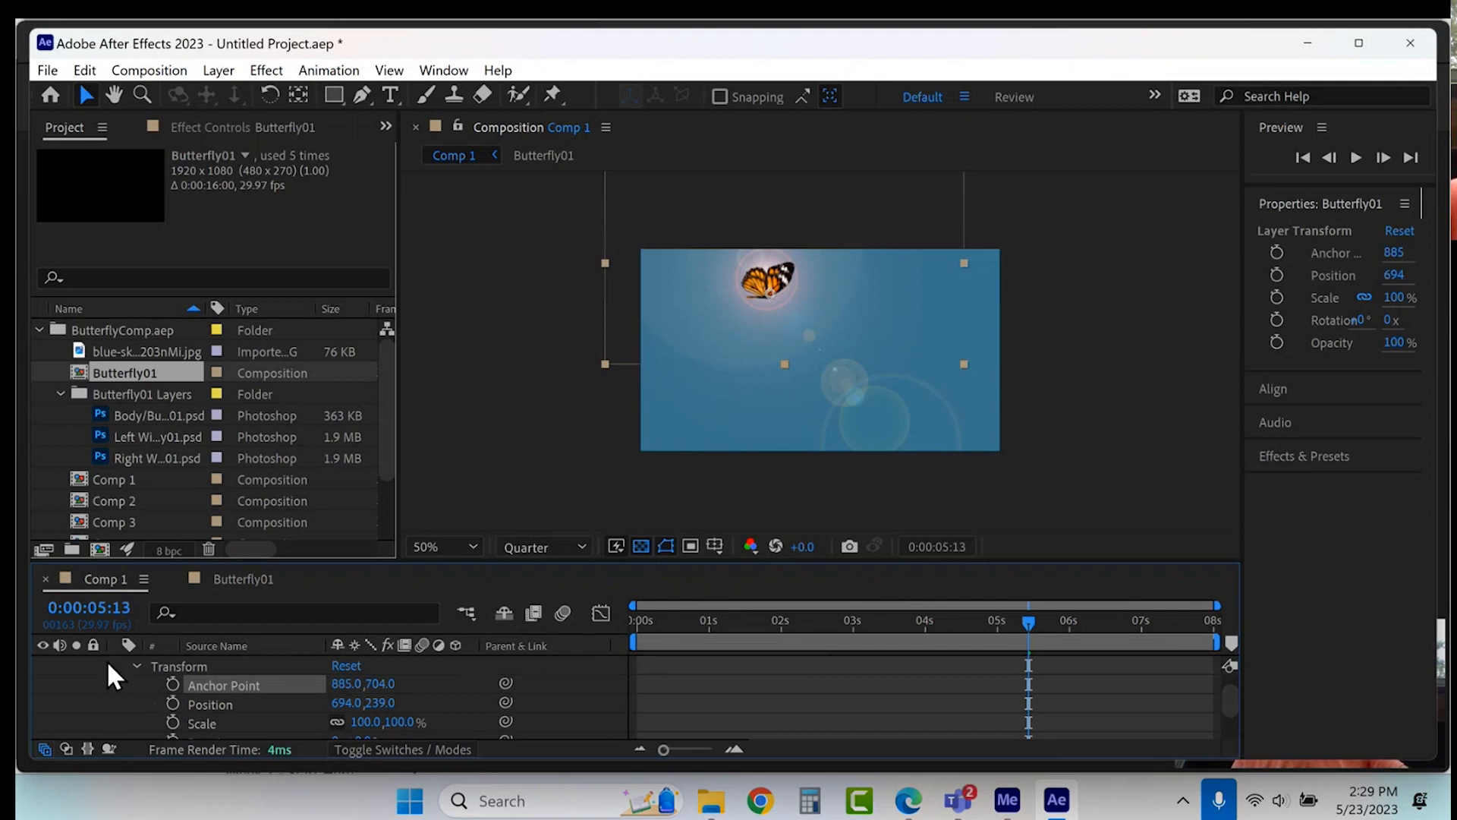
pyautogui.click(136, 666)
pyautogui.moveTo(494, 664); pyautogui.dragTo(261, 711)
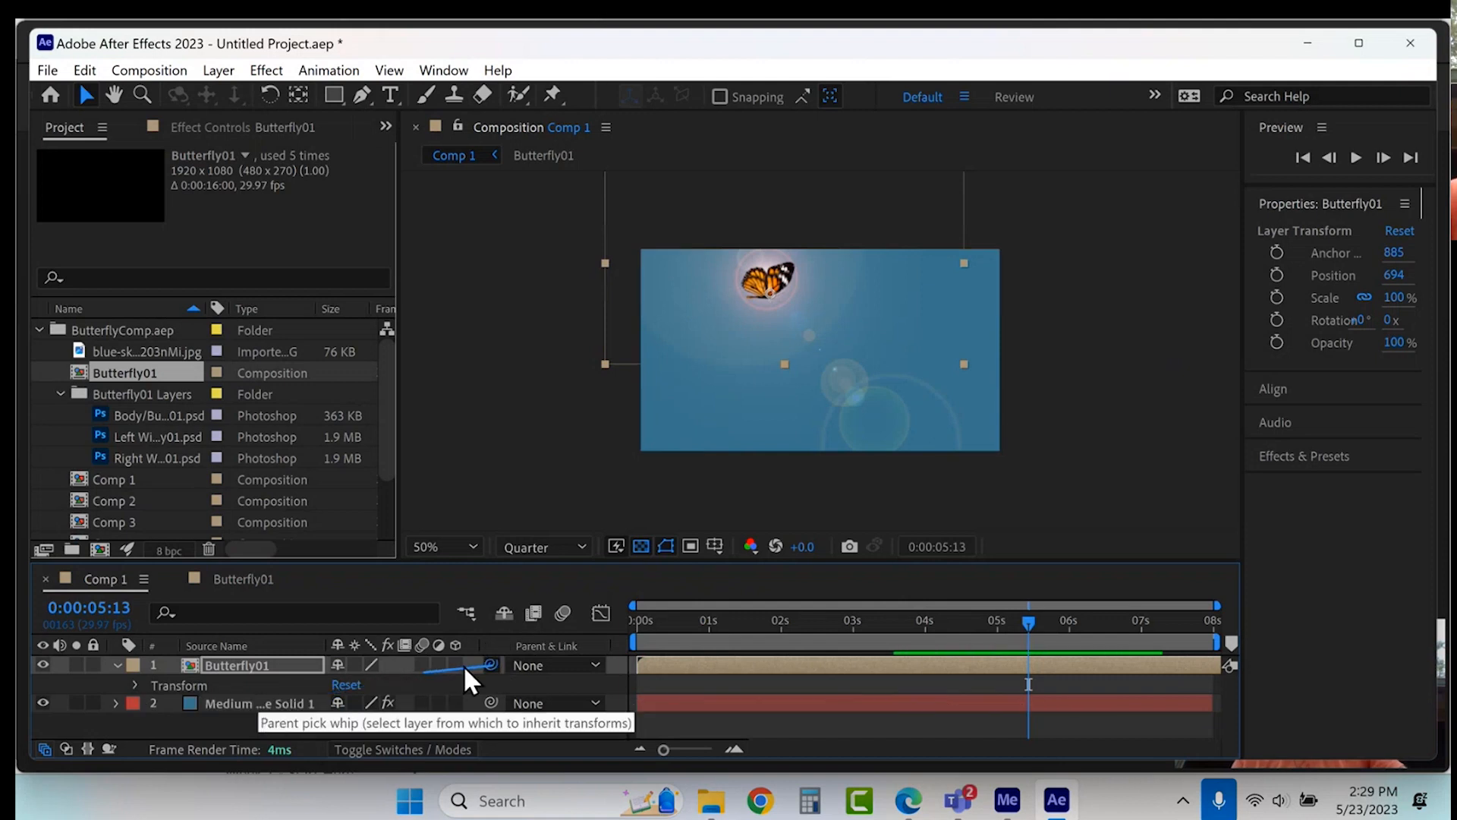
pyautogui.click(117, 703)
pyautogui.scroll(-1, 229, 719)
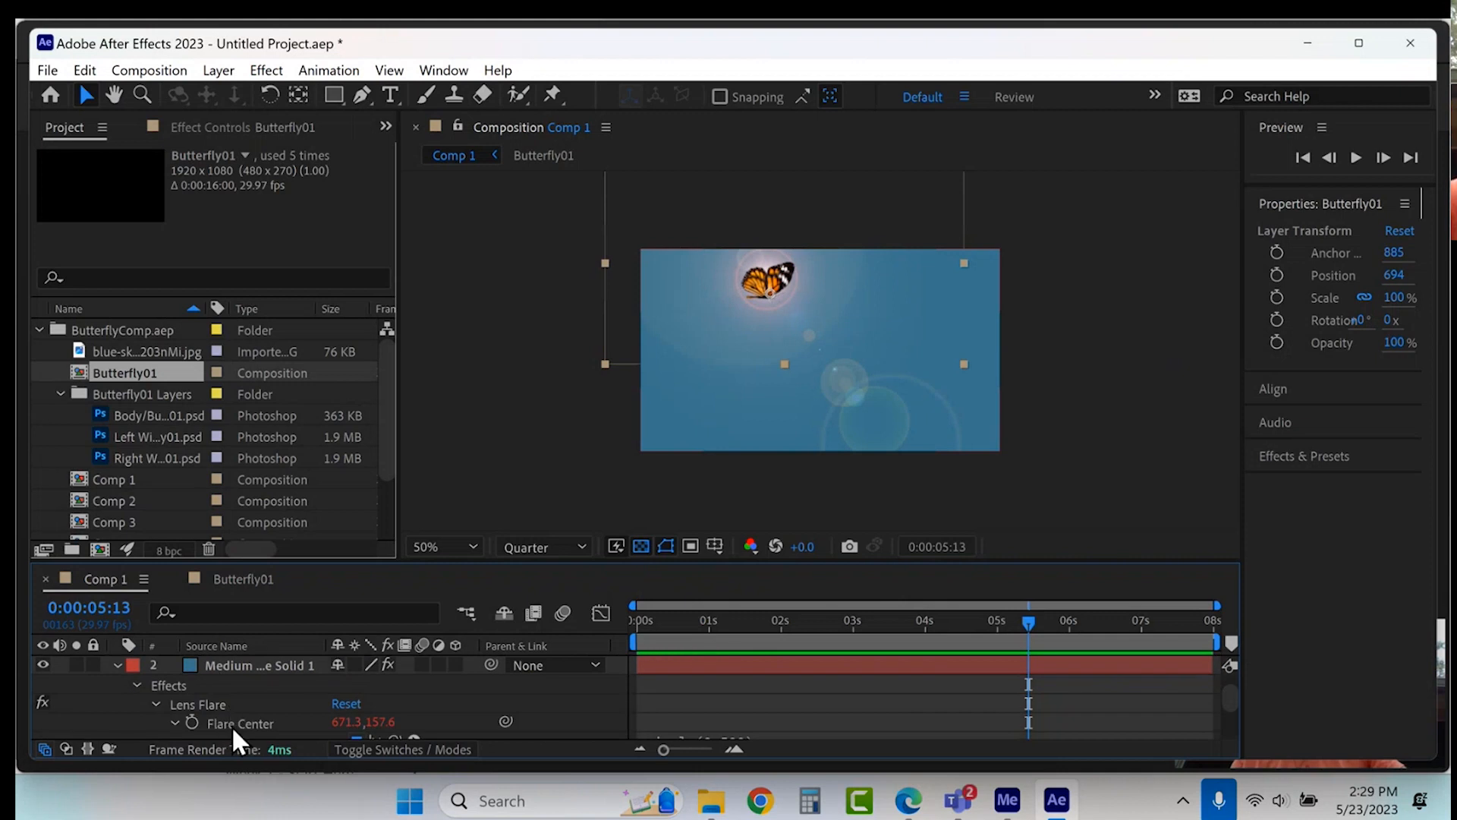
pyautogui.scroll(1, 461, 686)
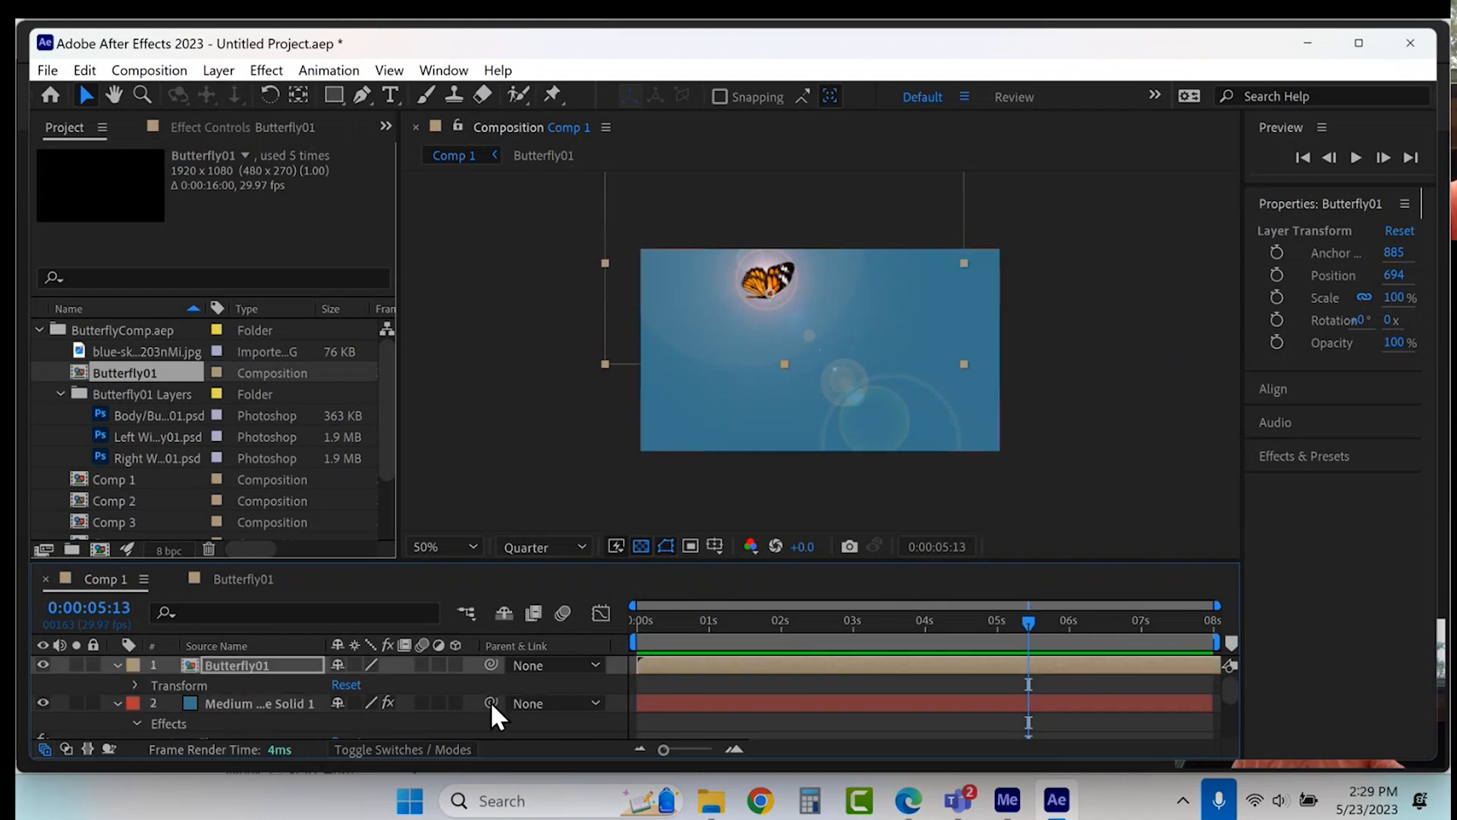
pyautogui.moveTo(491, 701); pyautogui.dragTo(446, 712)
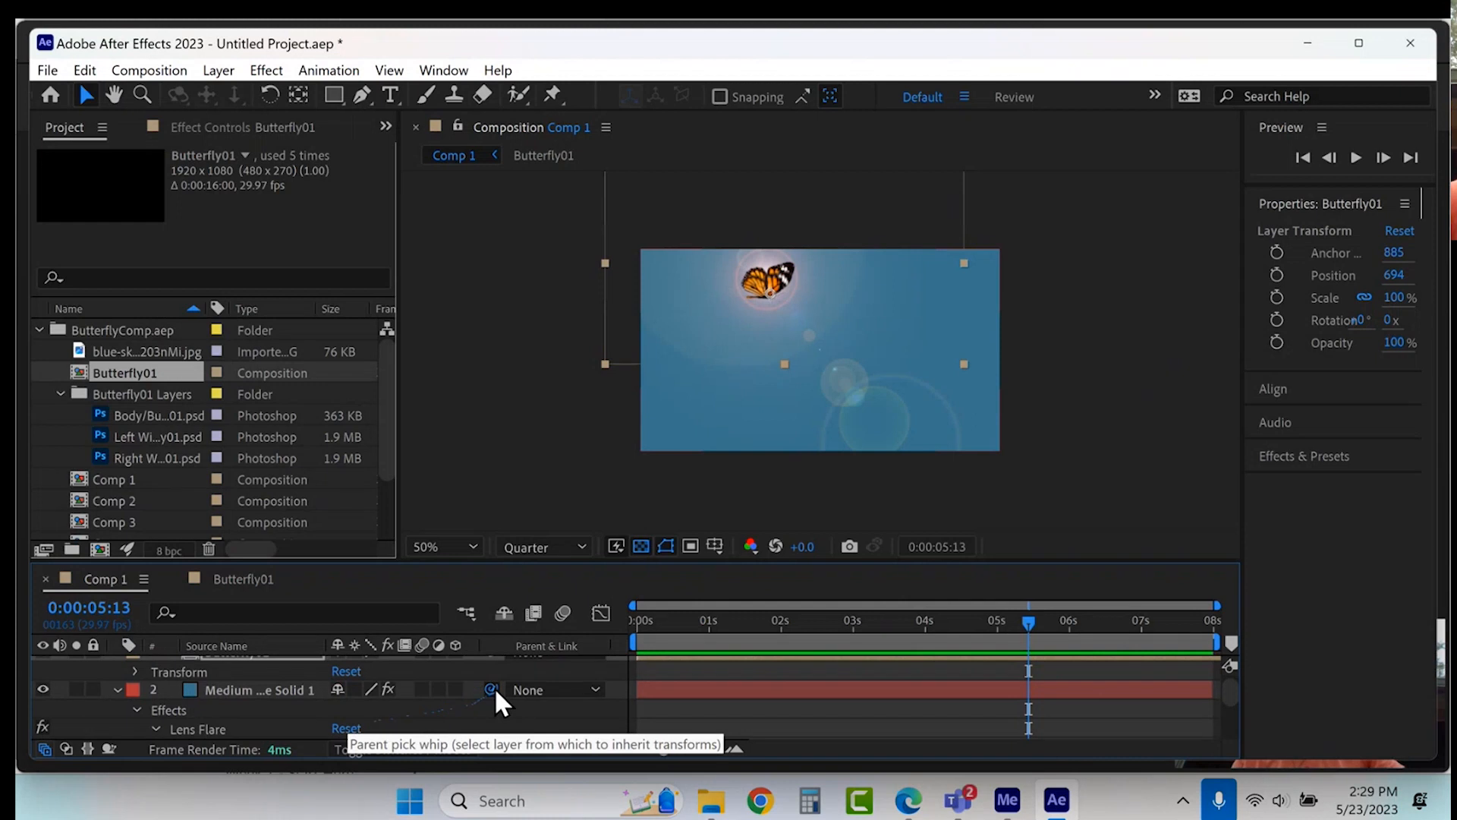
pyautogui.scroll(1, 499, 708)
pyautogui.moveTo(491, 665); pyautogui.dragTo(451, 678)
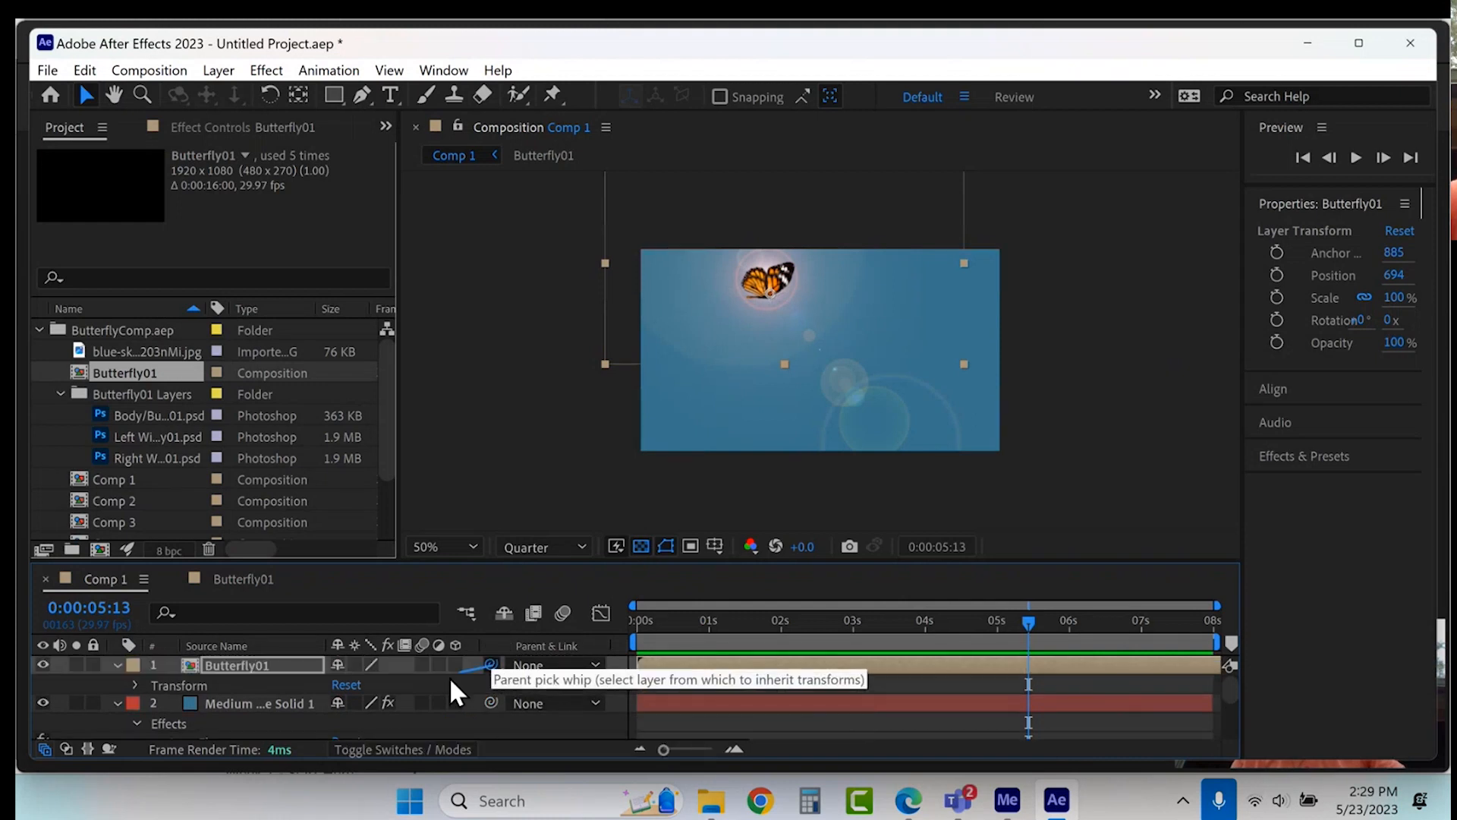
pyautogui.moveTo(356, 731); pyautogui.dragTo(260, 695)
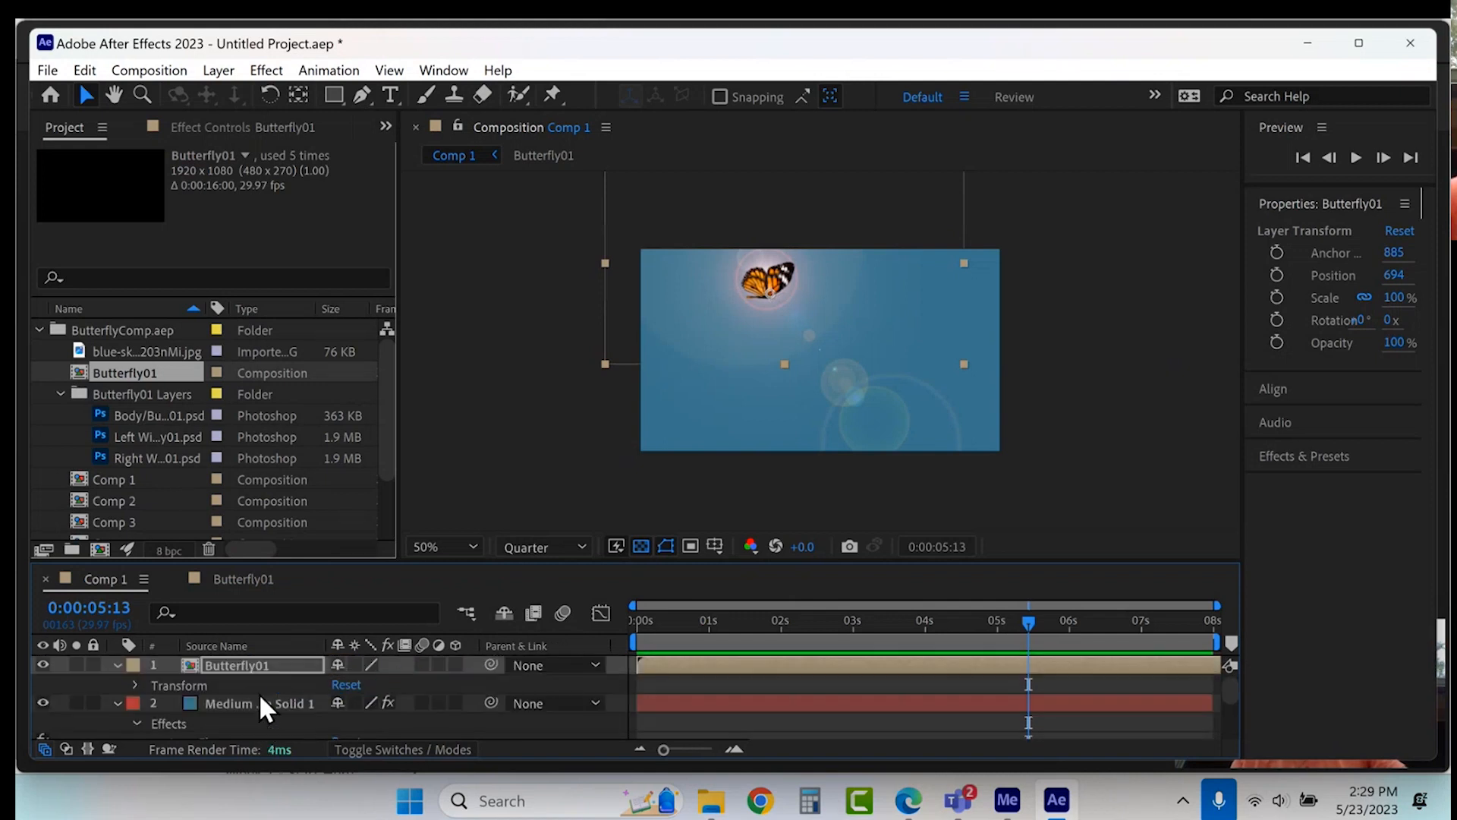
# Step: Link the Butterfly01 layer's Position by expression to the solid's Lens Flare Flare Center and preview the animation from the start
pyautogui.click(132, 685)
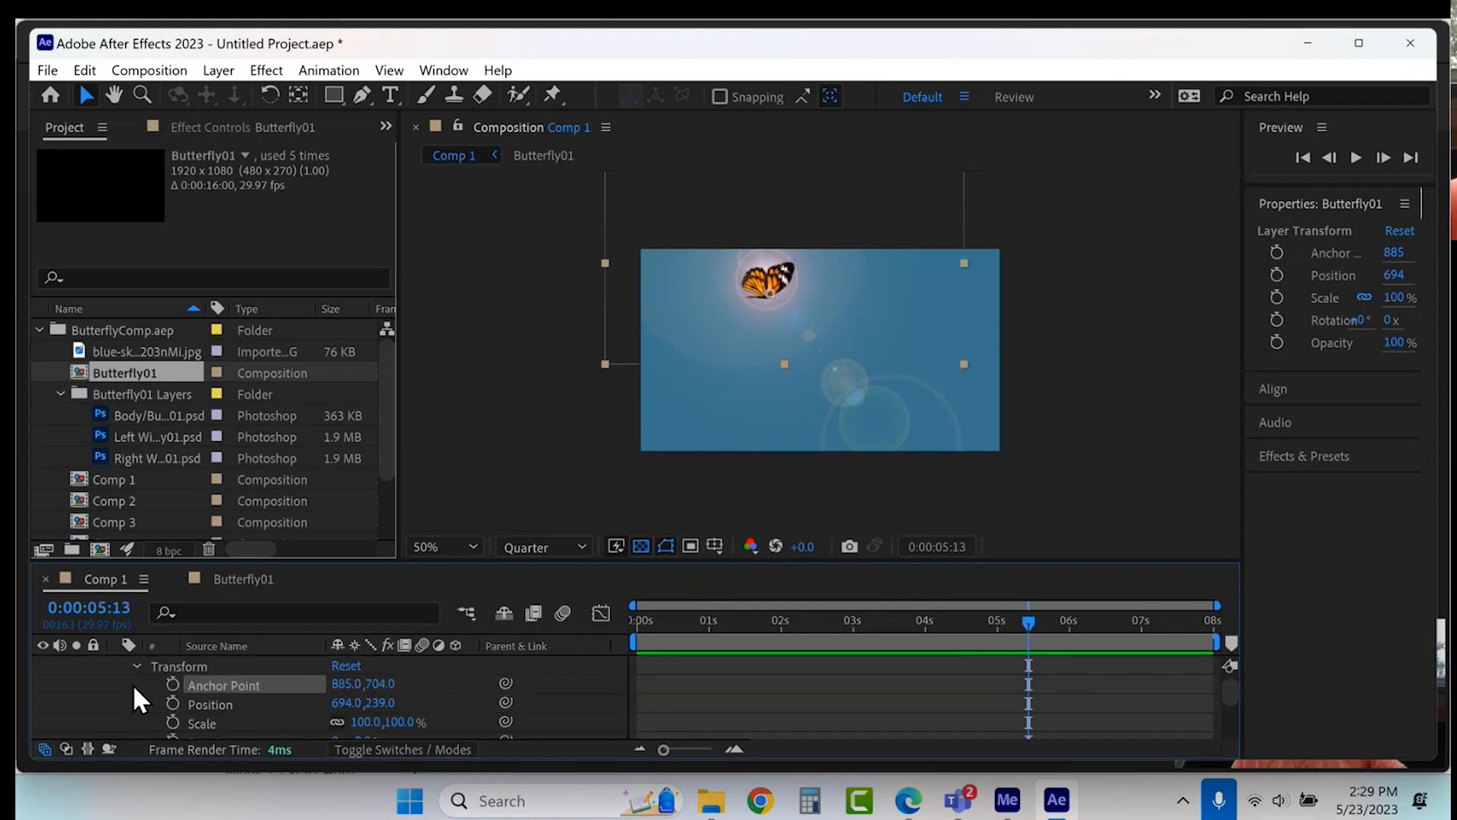
pyautogui.keyDown('alt'); pyautogui.click(173, 702); pyautogui.keyUp('alt')
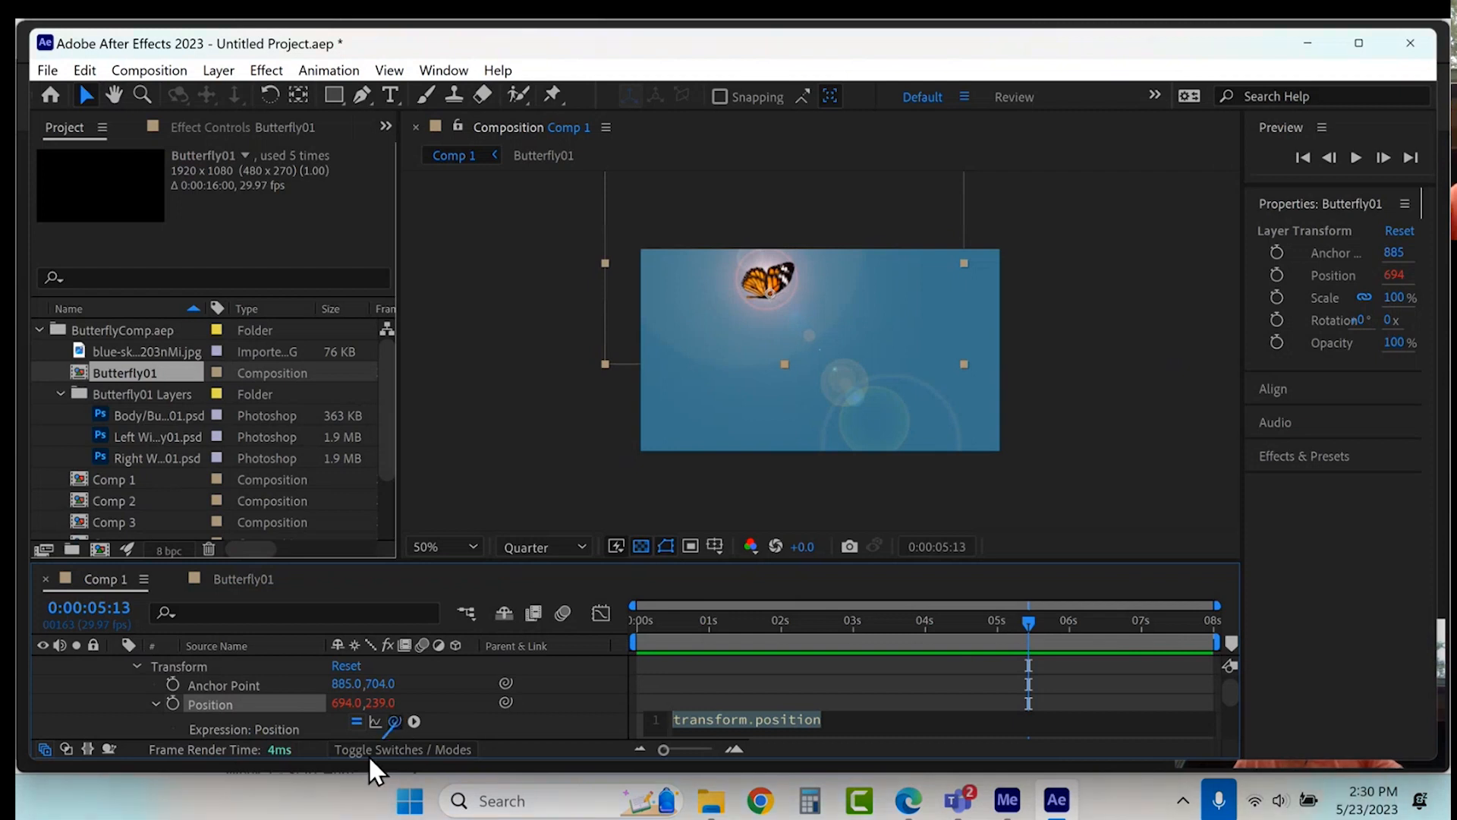
pyautogui.moveTo(361, 762); pyautogui.dragTo(272, 707)
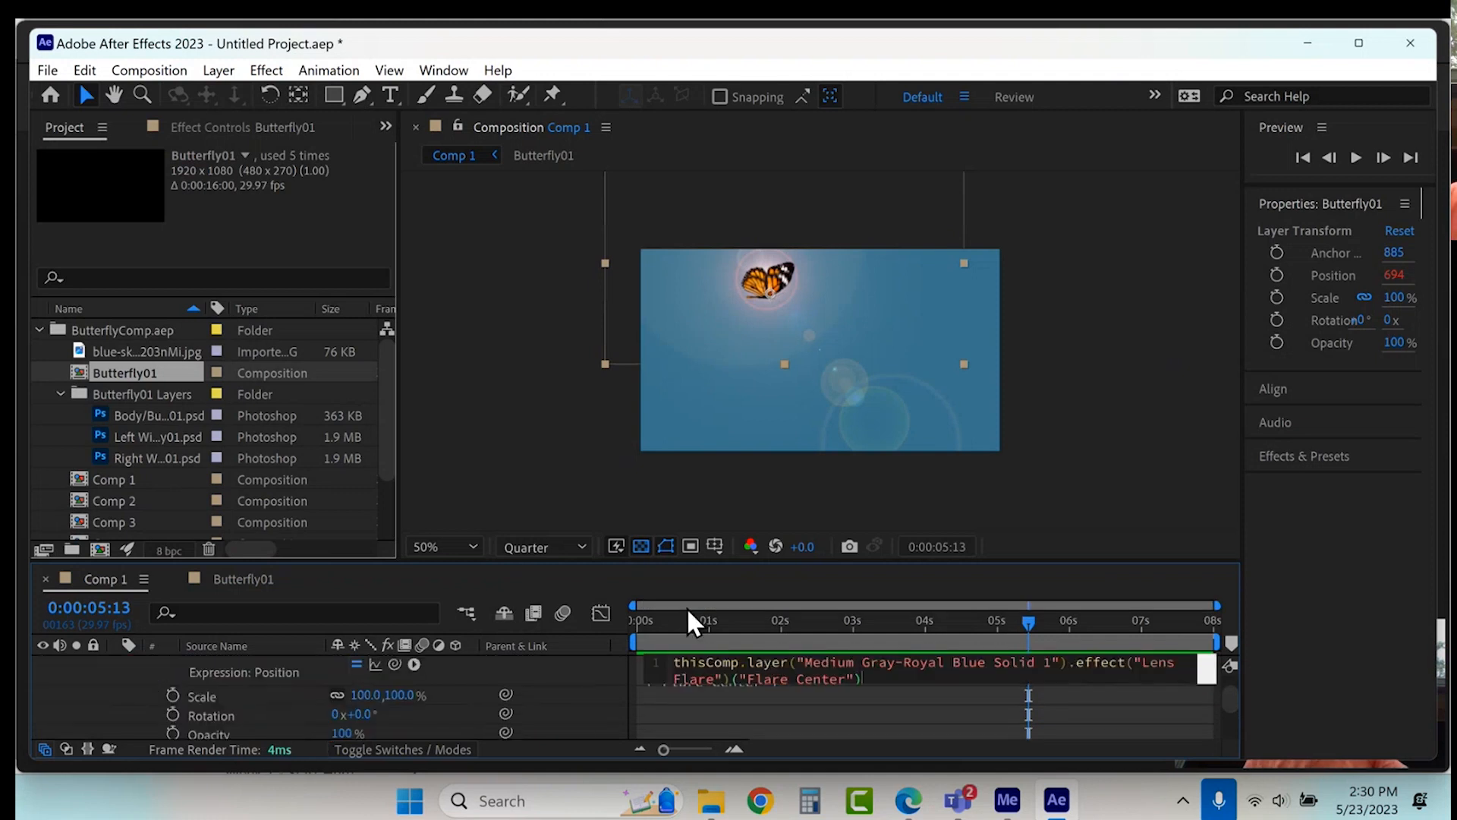
pyautogui.moveTo(657, 621); pyautogui.dragTo(626, 627)
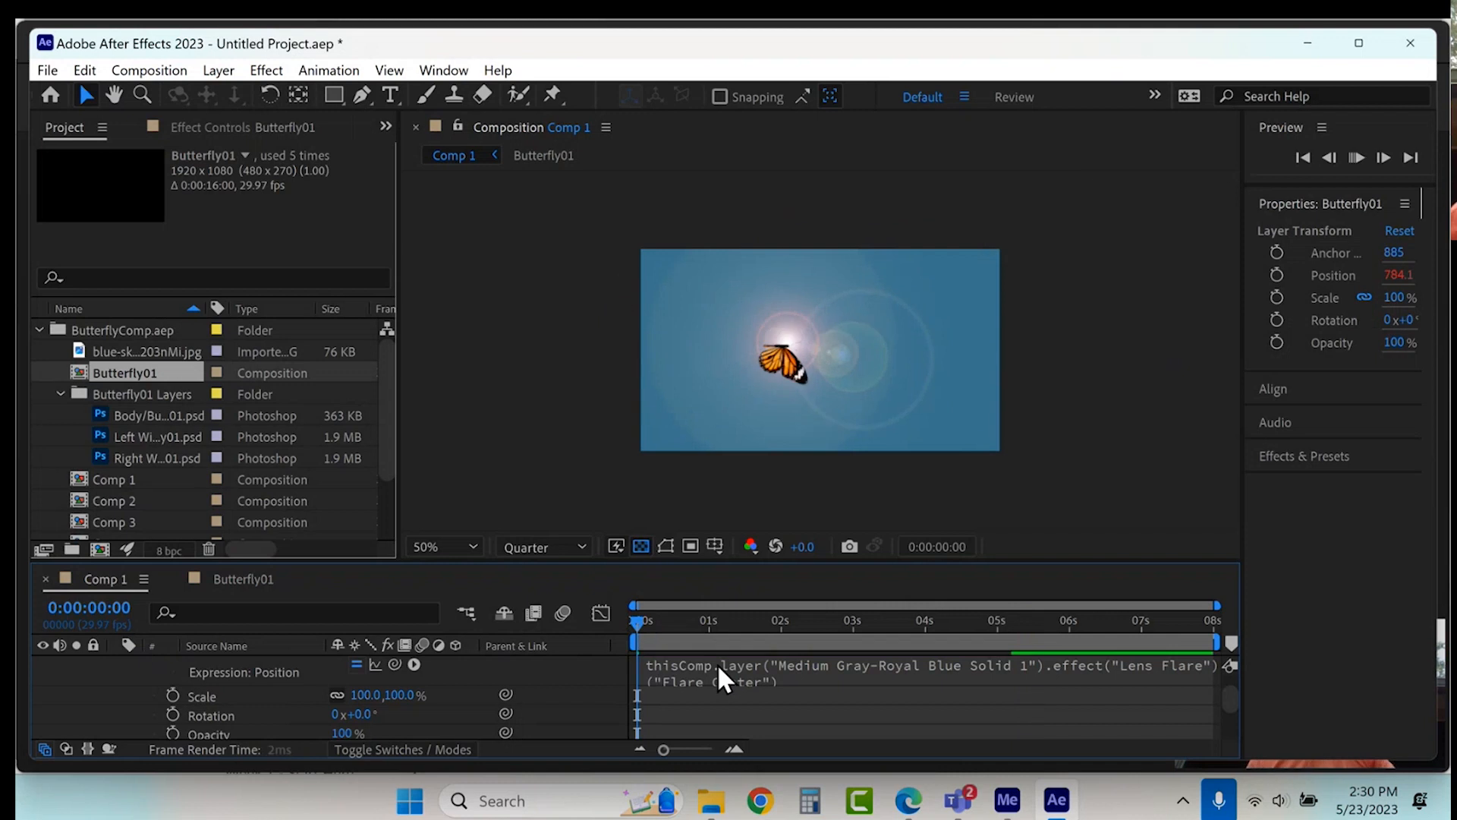
pyautogui.press('space')
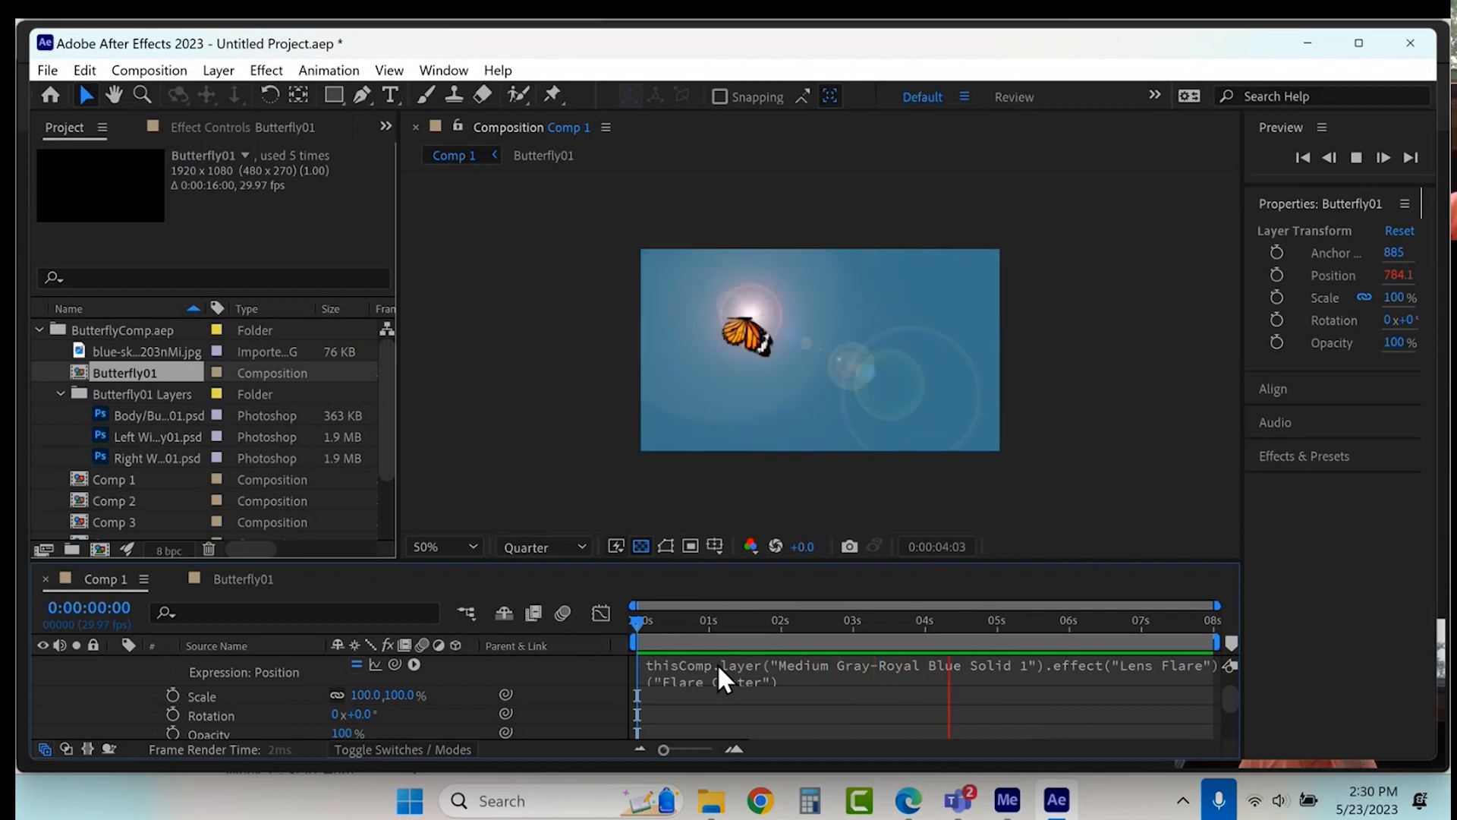
pyautogui.press('space')
# Step: Delete the Butterfly01 layer from Comp 1
pyautogui.scroll(2, 562, 664)
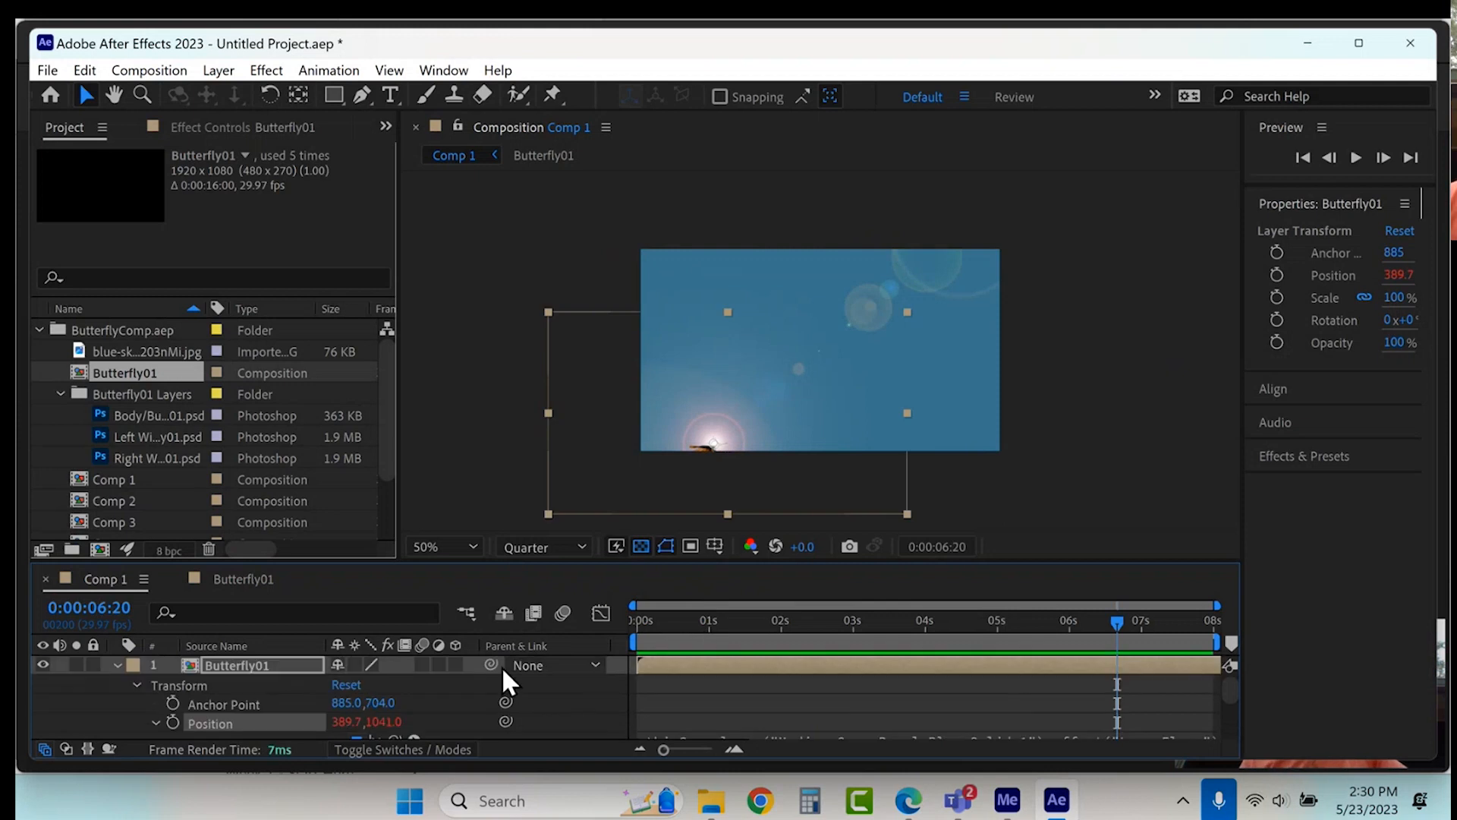
pyautogui.click(263, 666)
pyautogui.press('Delete')
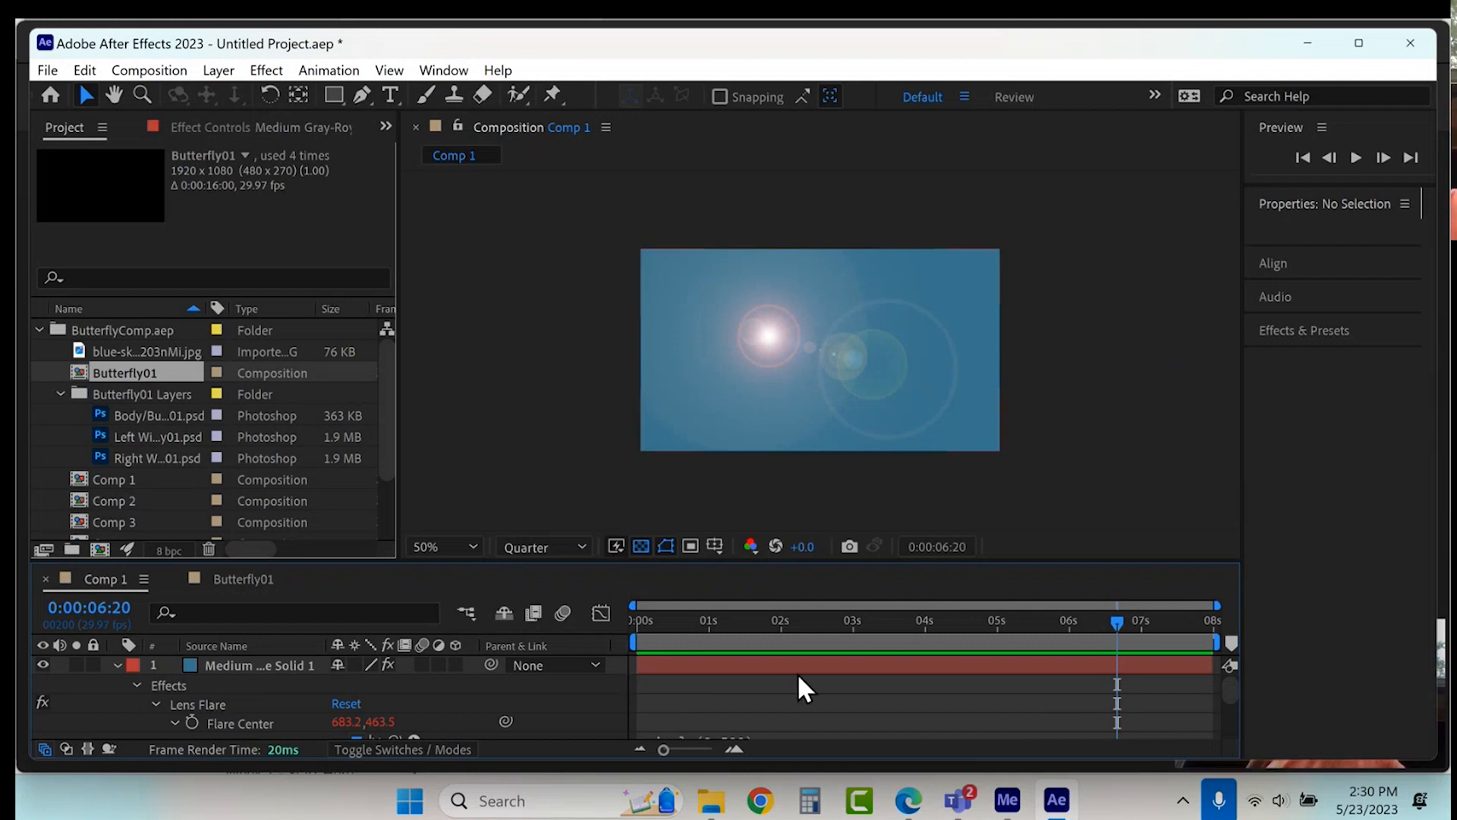
# Step: Try the CC Particle Systems II simulation effect on the blue solid layer and remove it again
pyautogui.scroll(-1, 794, 673)
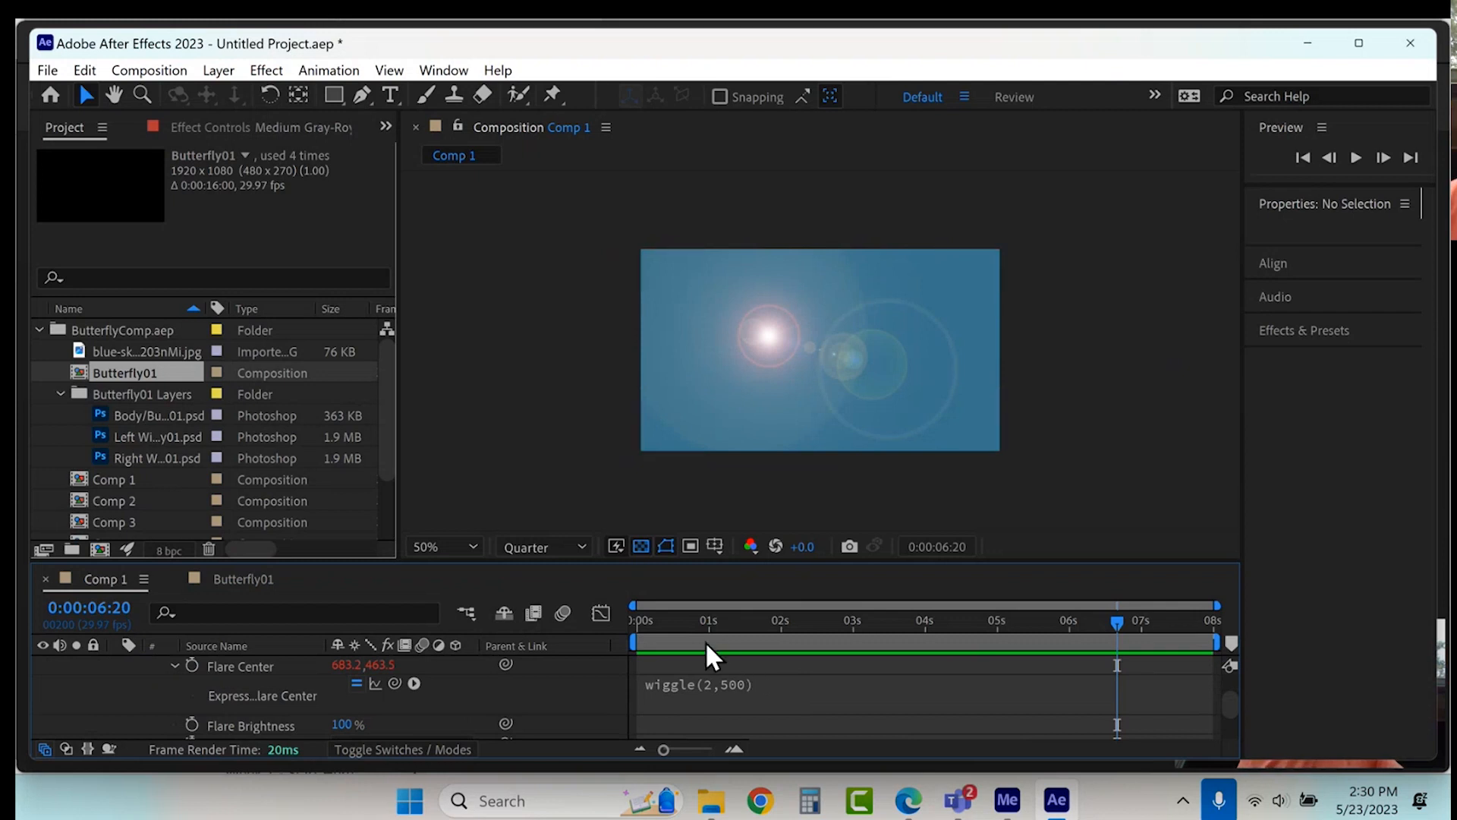
pyautogui.click(266, 71)
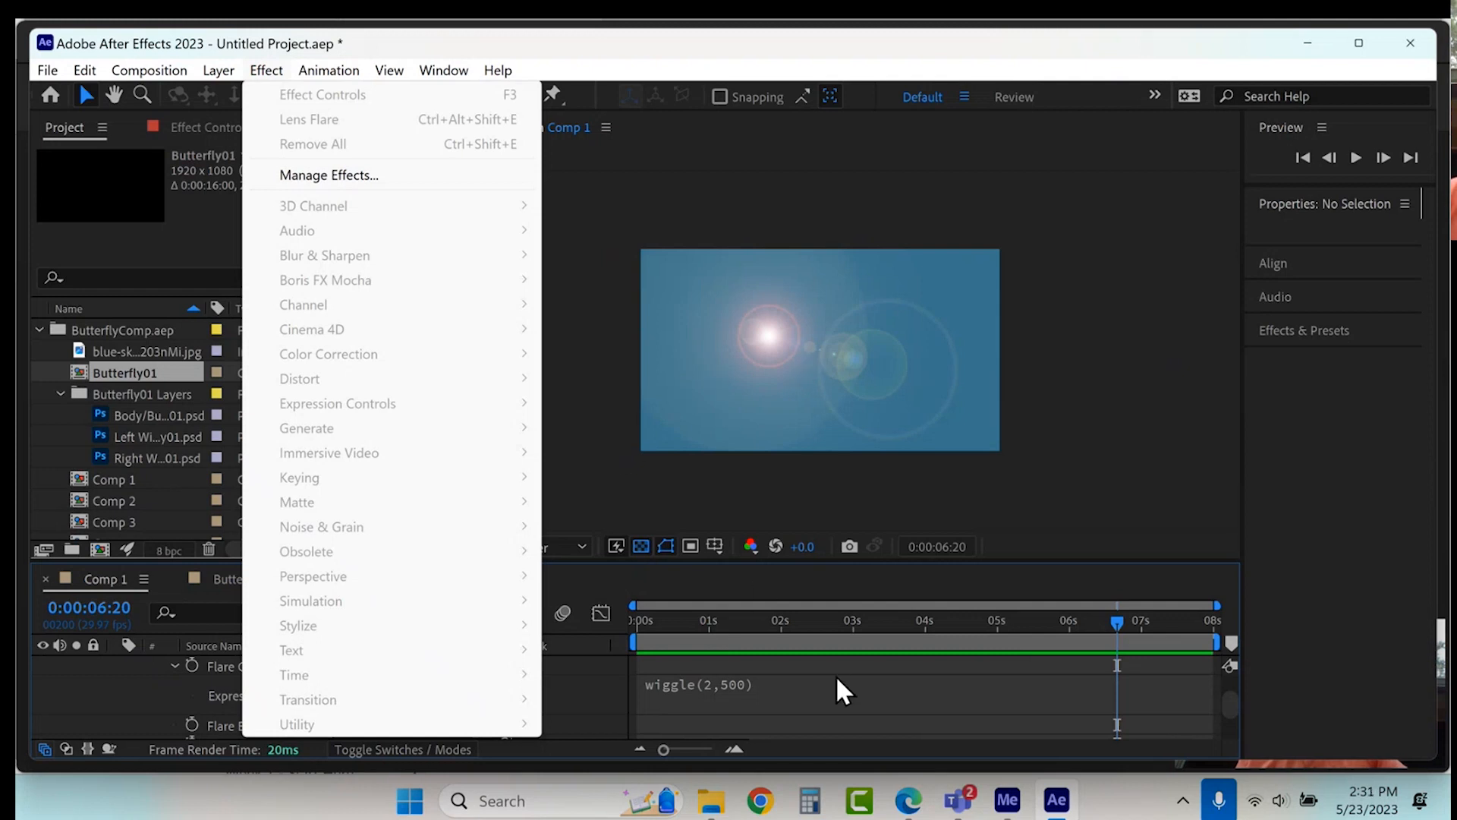
pyautogui.click(809, 668)
pyautogui.click(808, 663)
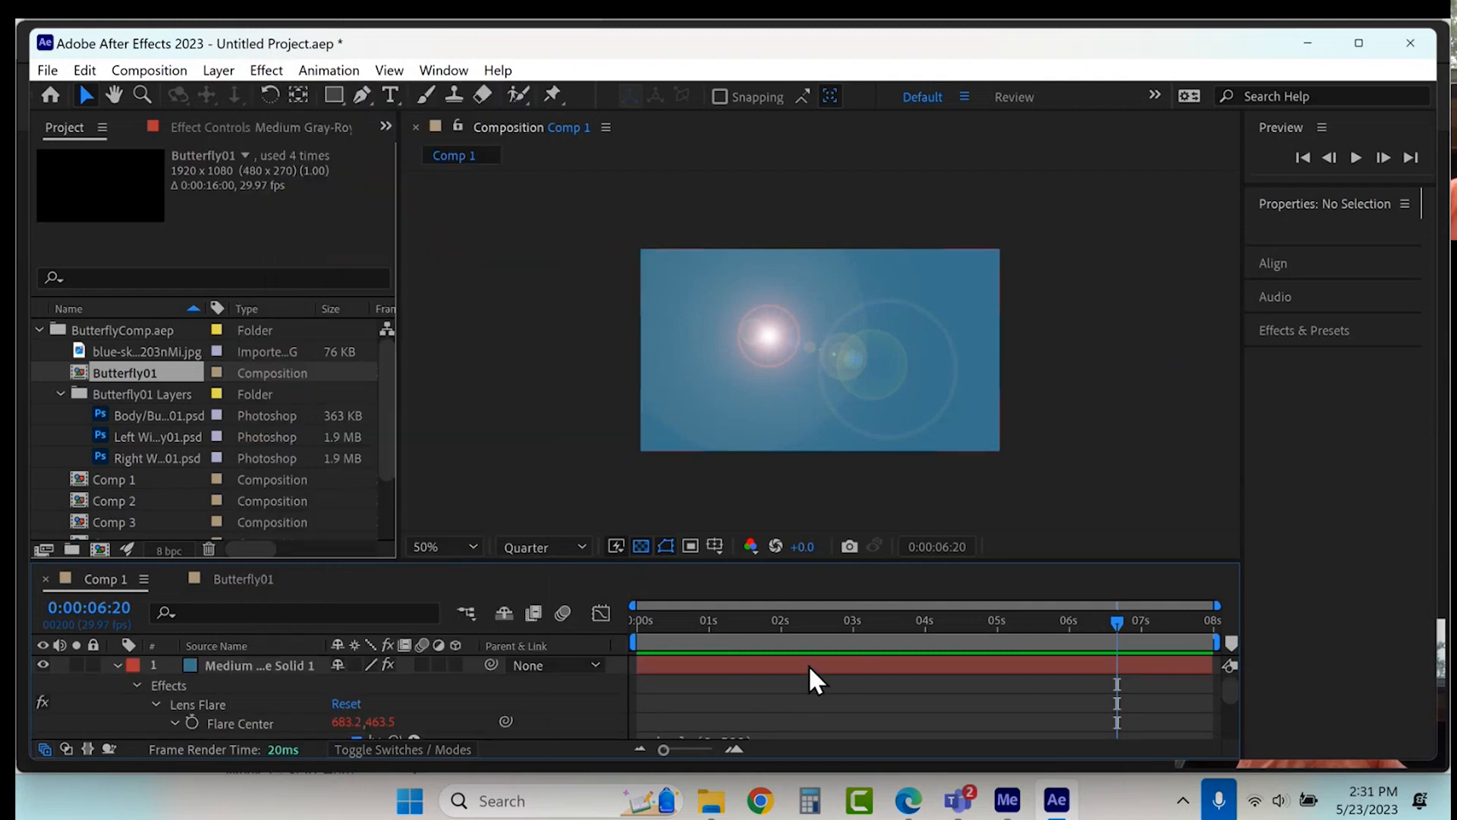
pyautogui.click(266, 69)
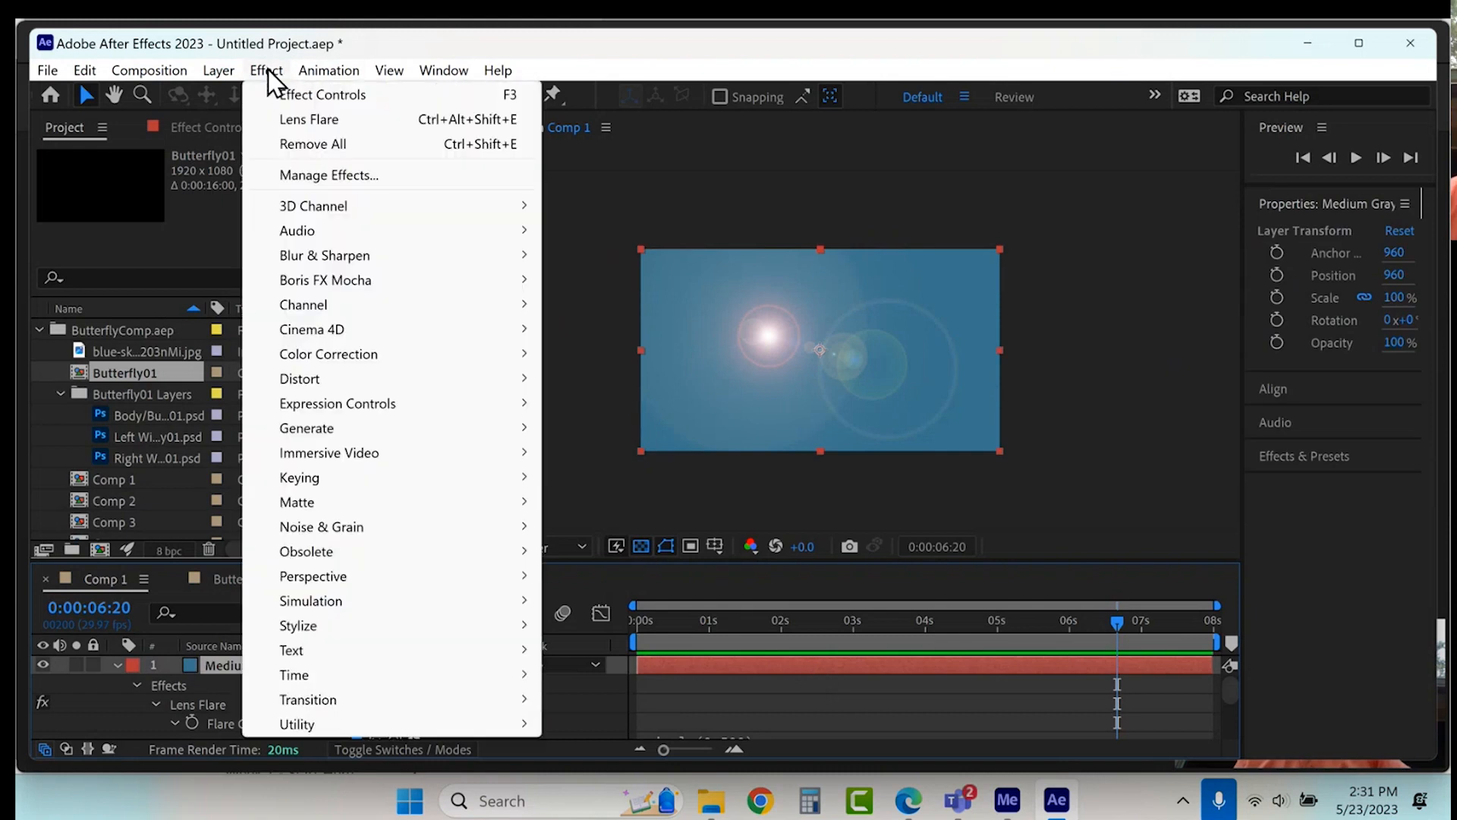
pyautogui.moveTo(340, 426)
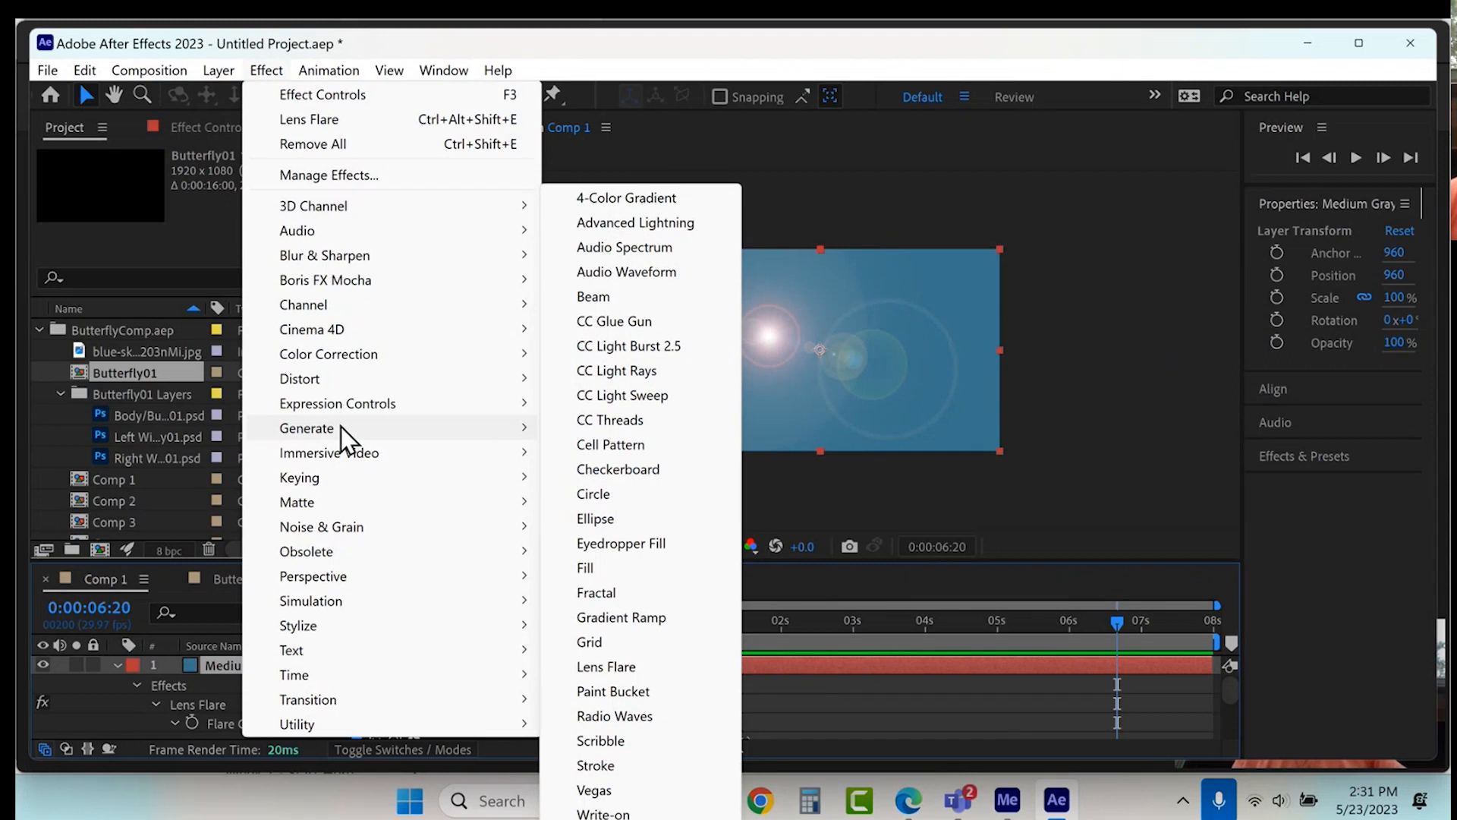
pyautogui.moveTo(327, 603)
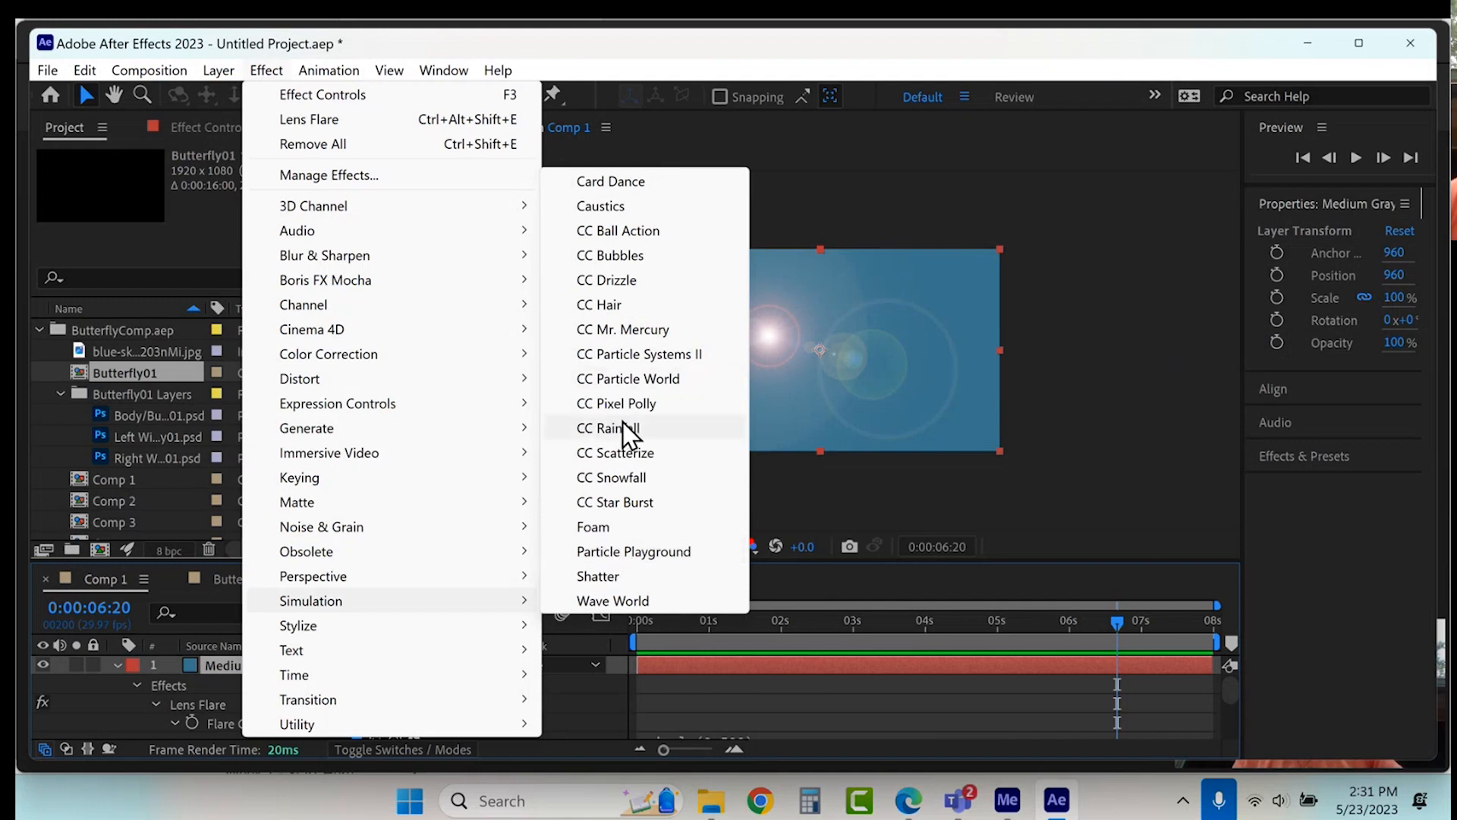
pyautogui.click(617, 355)
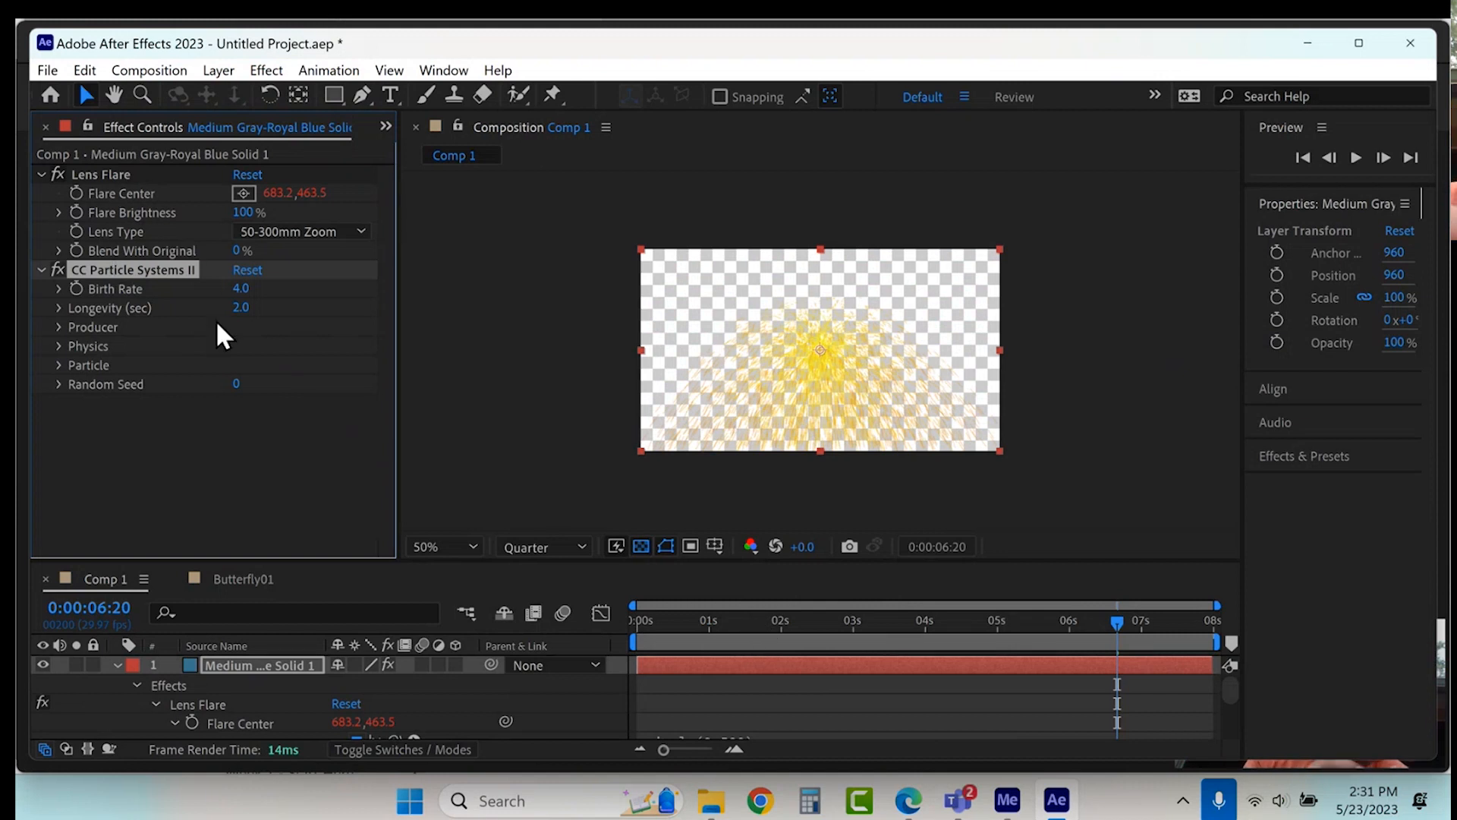
pyautogui.press('Delete')
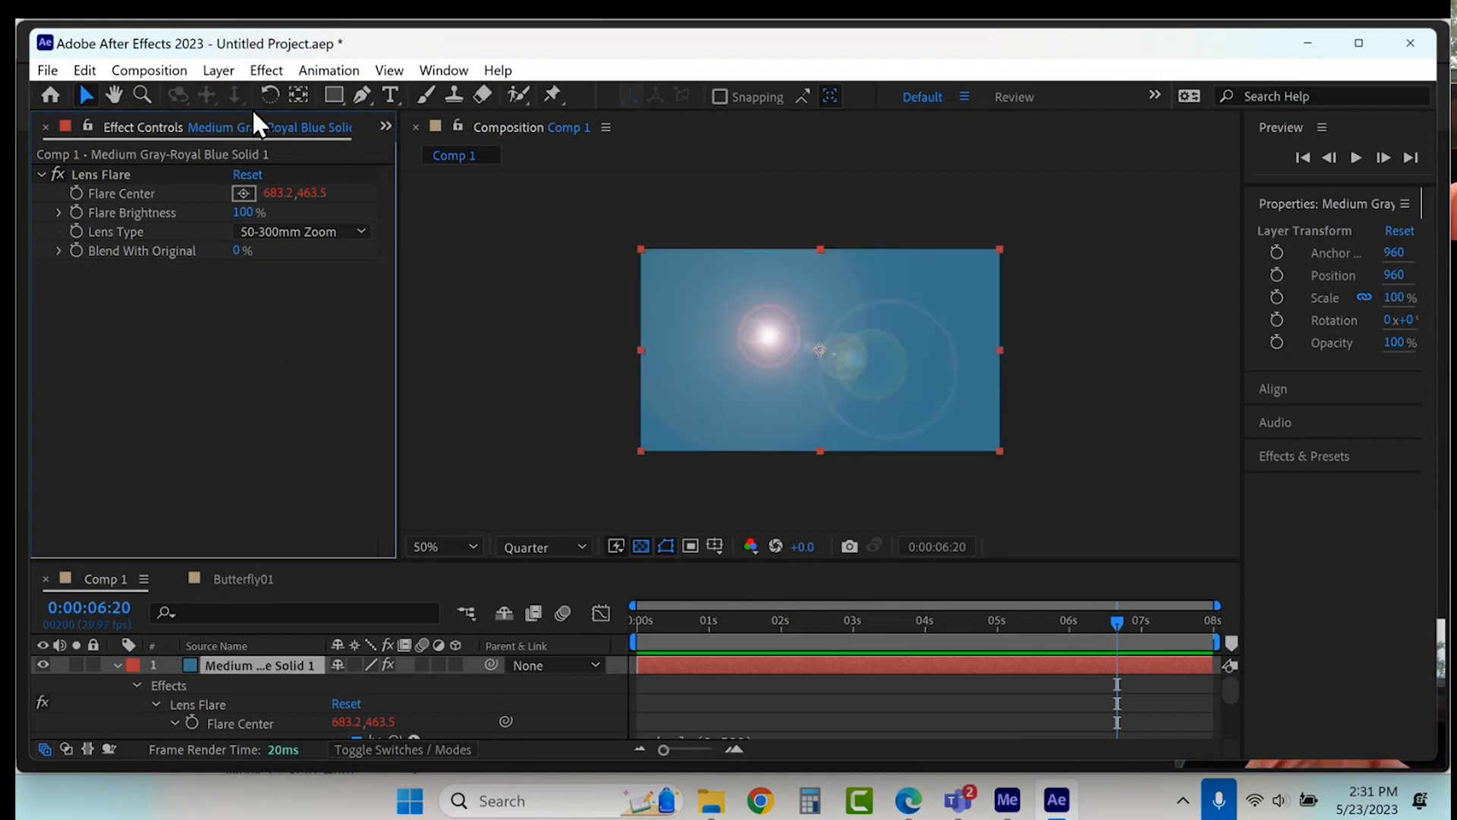
# Step: Create a new 1920 x 1080 px solid layer in magenta (8A388C) above the blue solid
pyautogui.click(214, 71)
pyautogui.moveTo(303, 92)
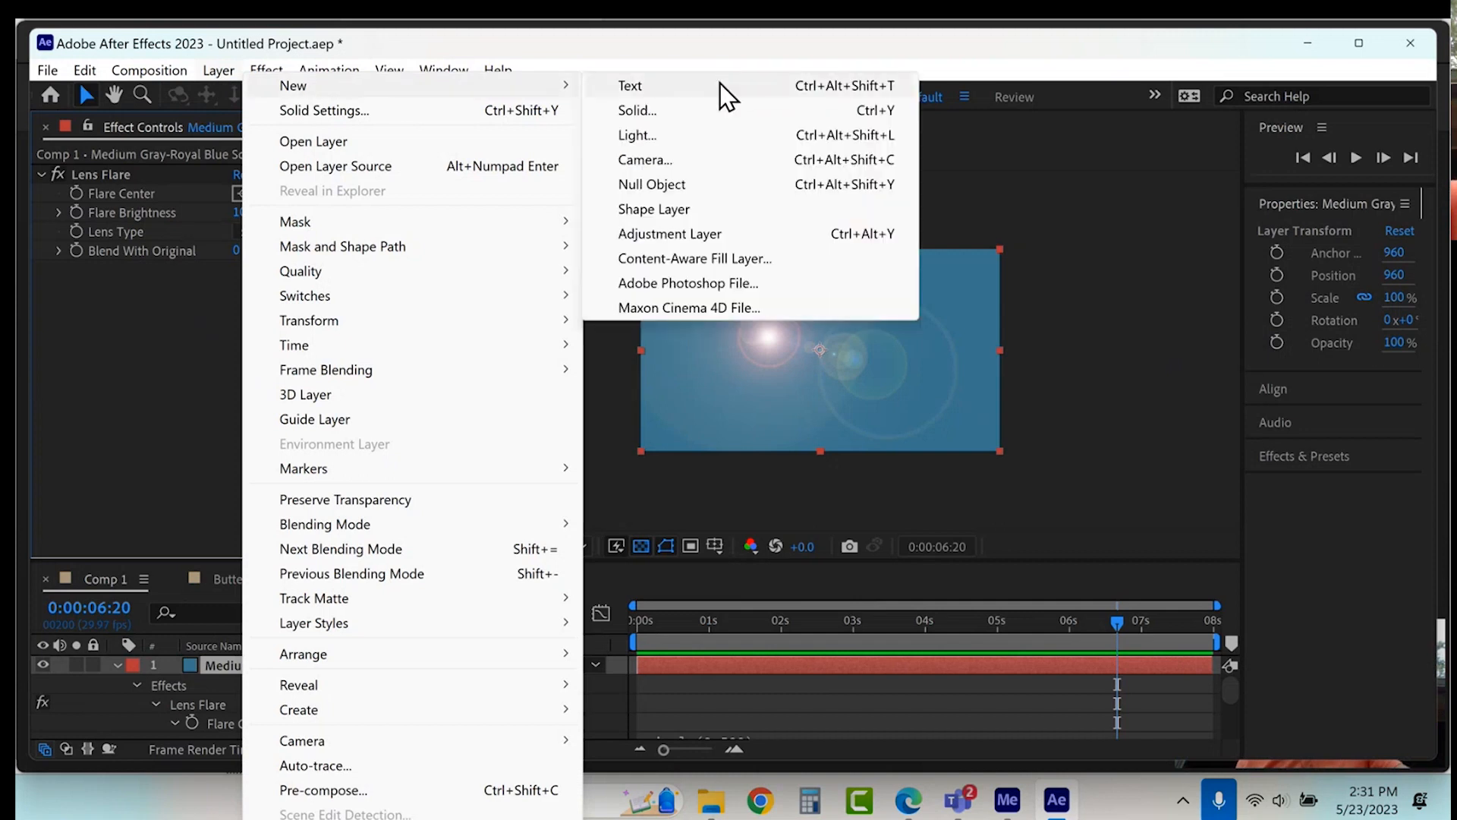
pyautogui.click(704, 117)
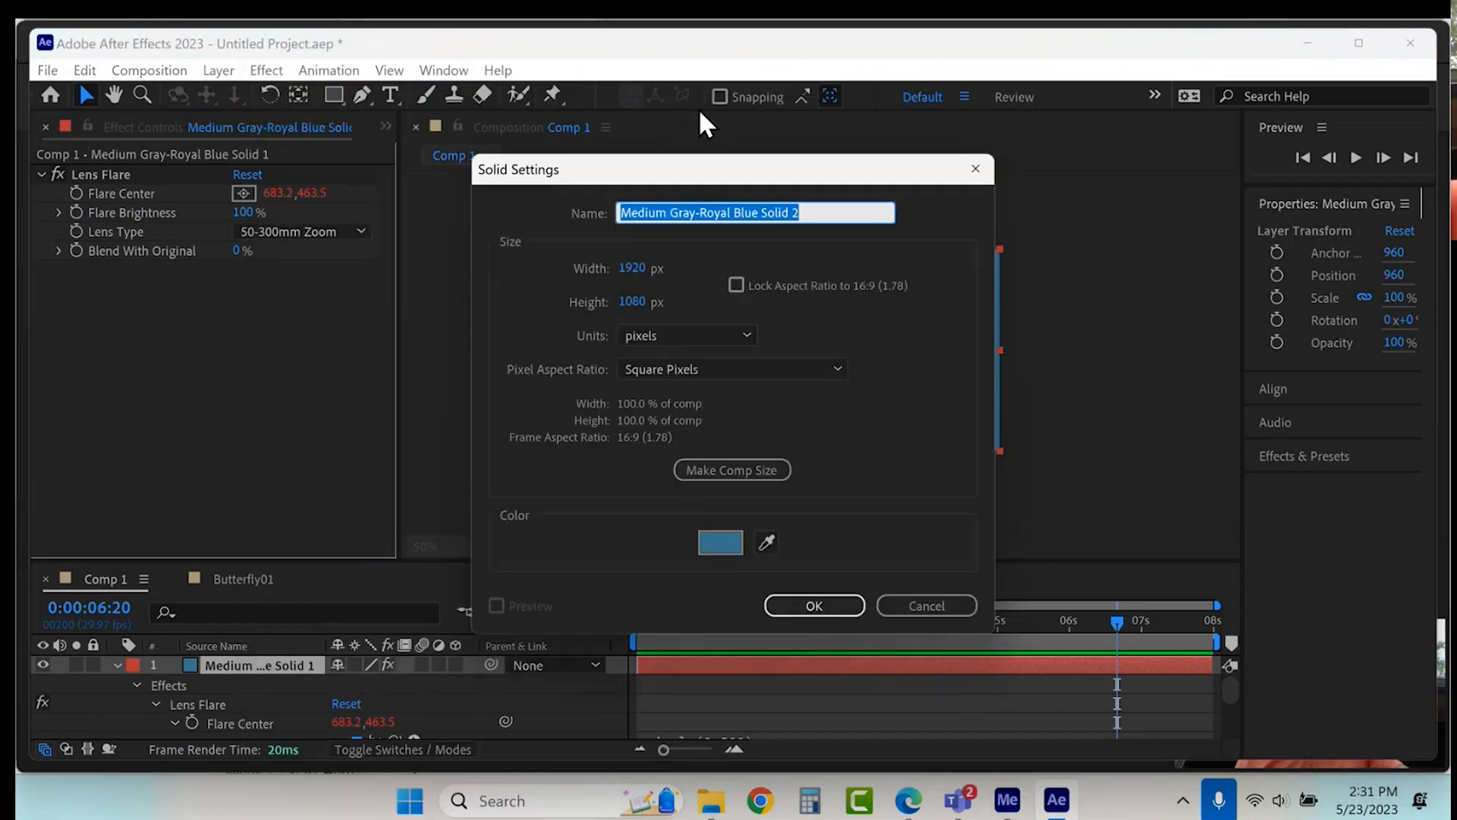
pyautogui.click(718, 544)
pyautogui.moveTo(779, 397); pyautogui.dragTo(782, 316)
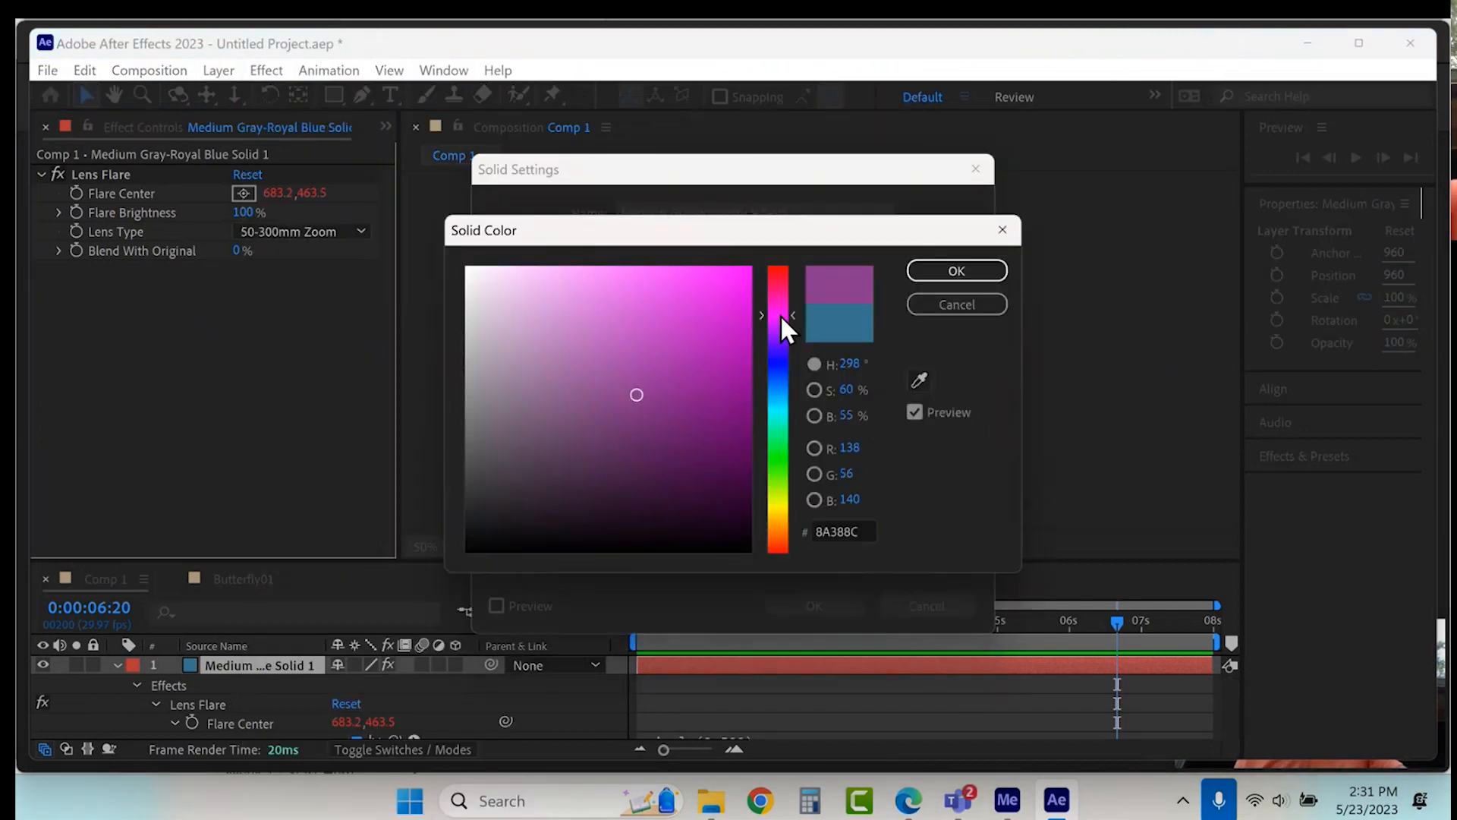
pyautogui.click(960, 270)
pyautogui.click(855, 600)
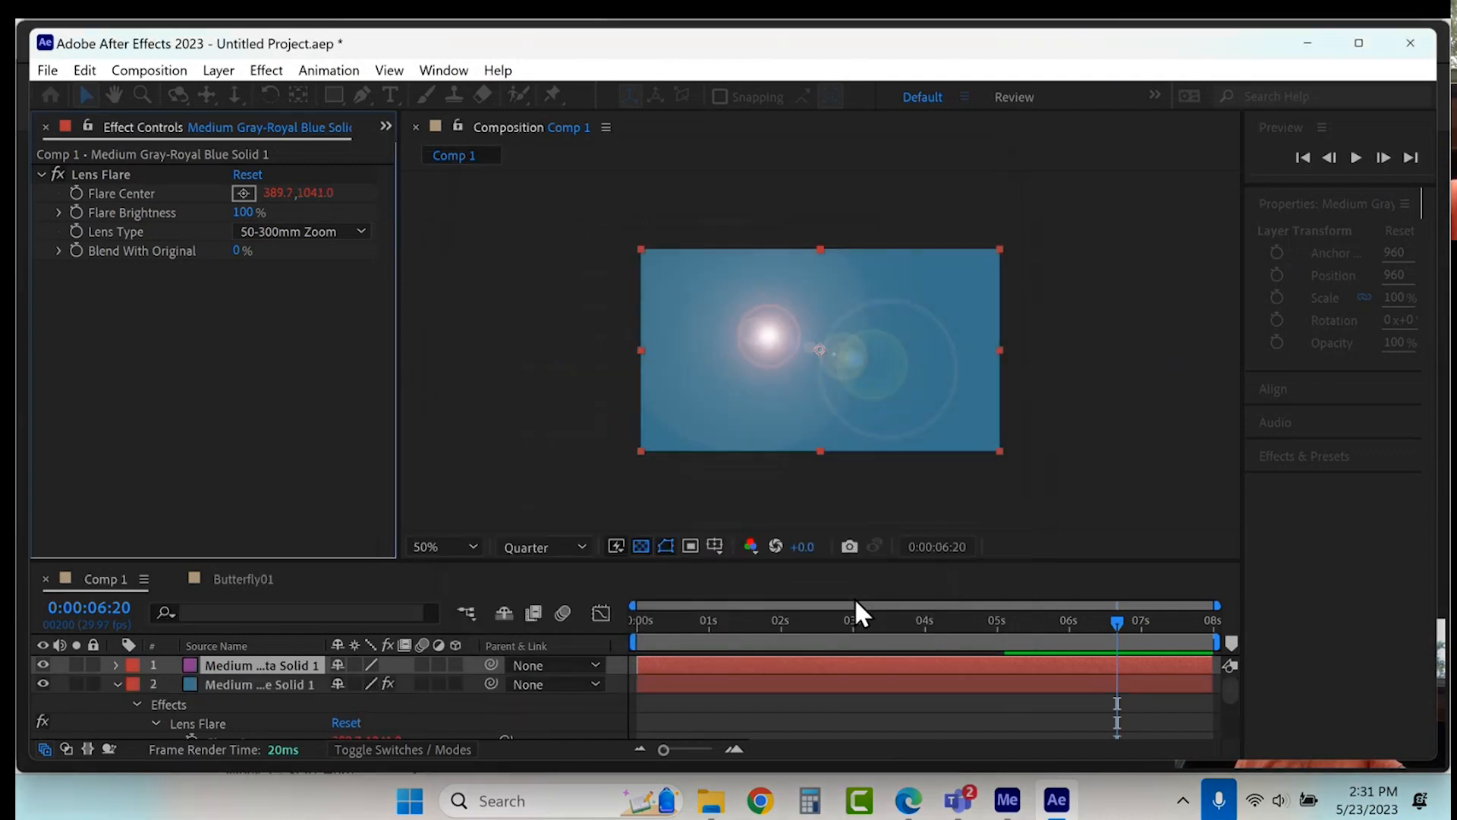
# Step: Apply the CC Particle Systems II effect to the magenta solid and preview the animation from the start
pyautogui.click(266, 70)
pyautogui.click(319, 120)
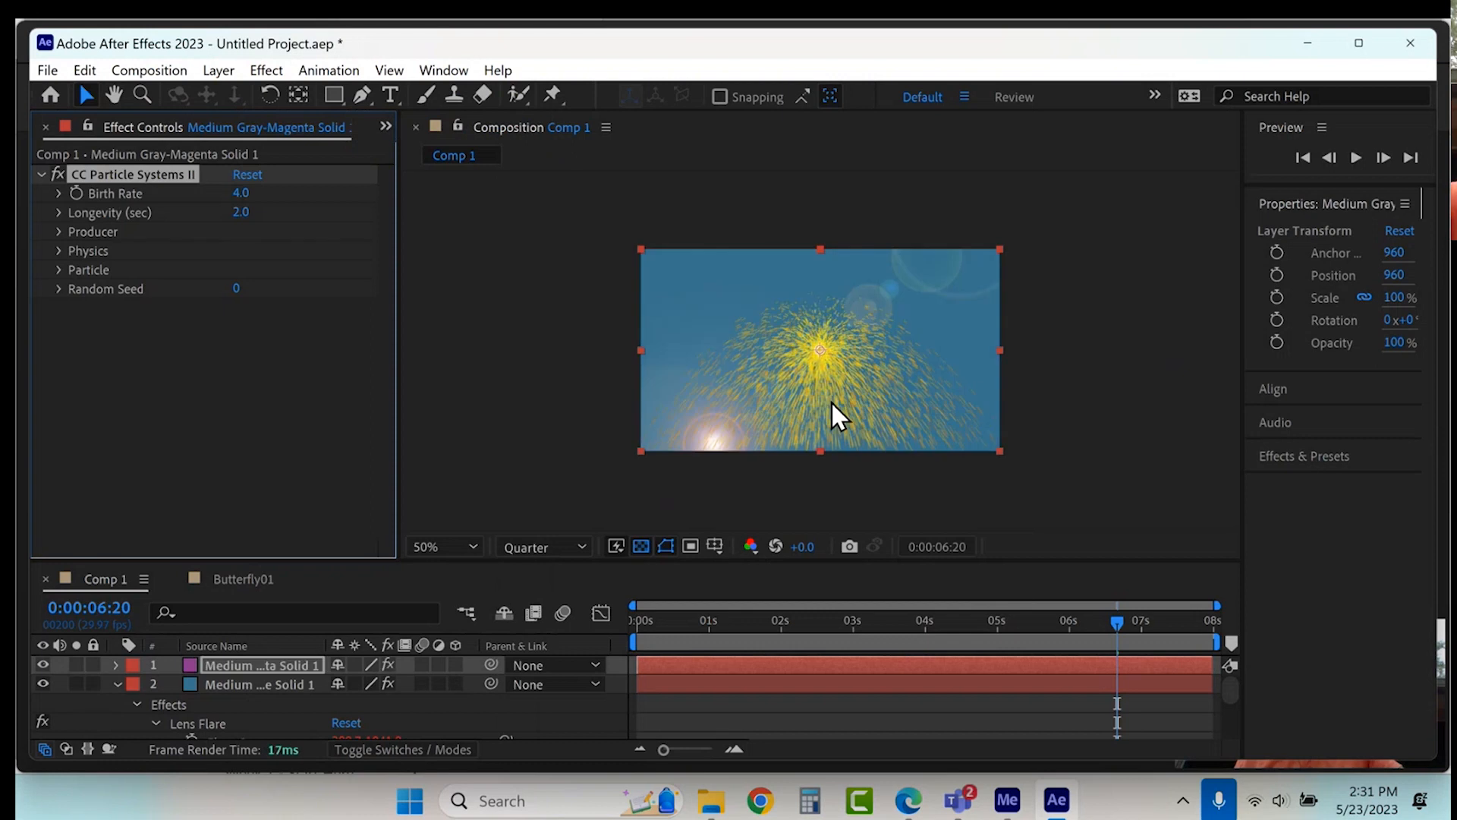
pyautogui.moveTo(704, 622); pyautogui.dragTo(565, 659)
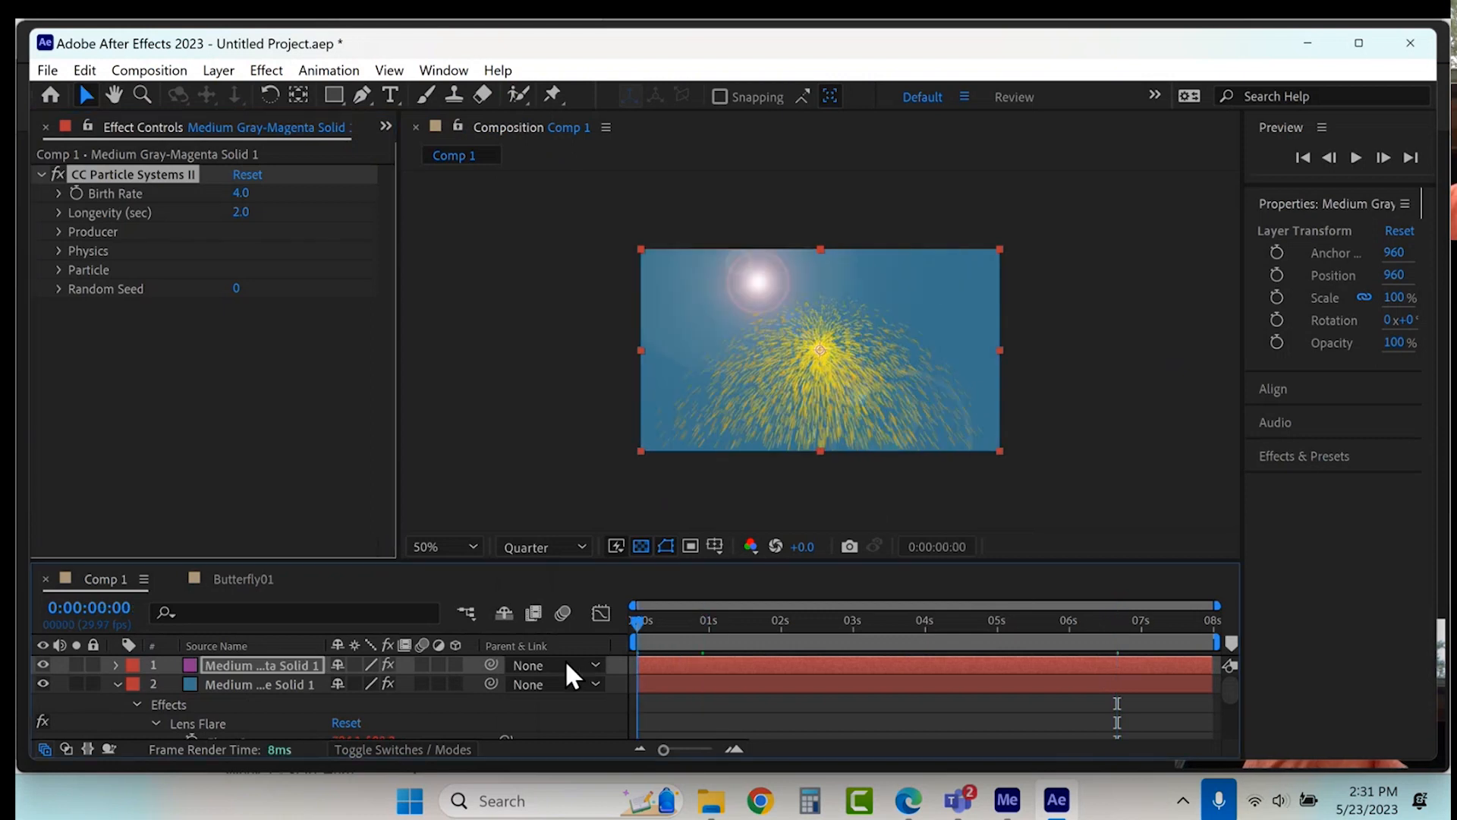
pyautogui.press('space')
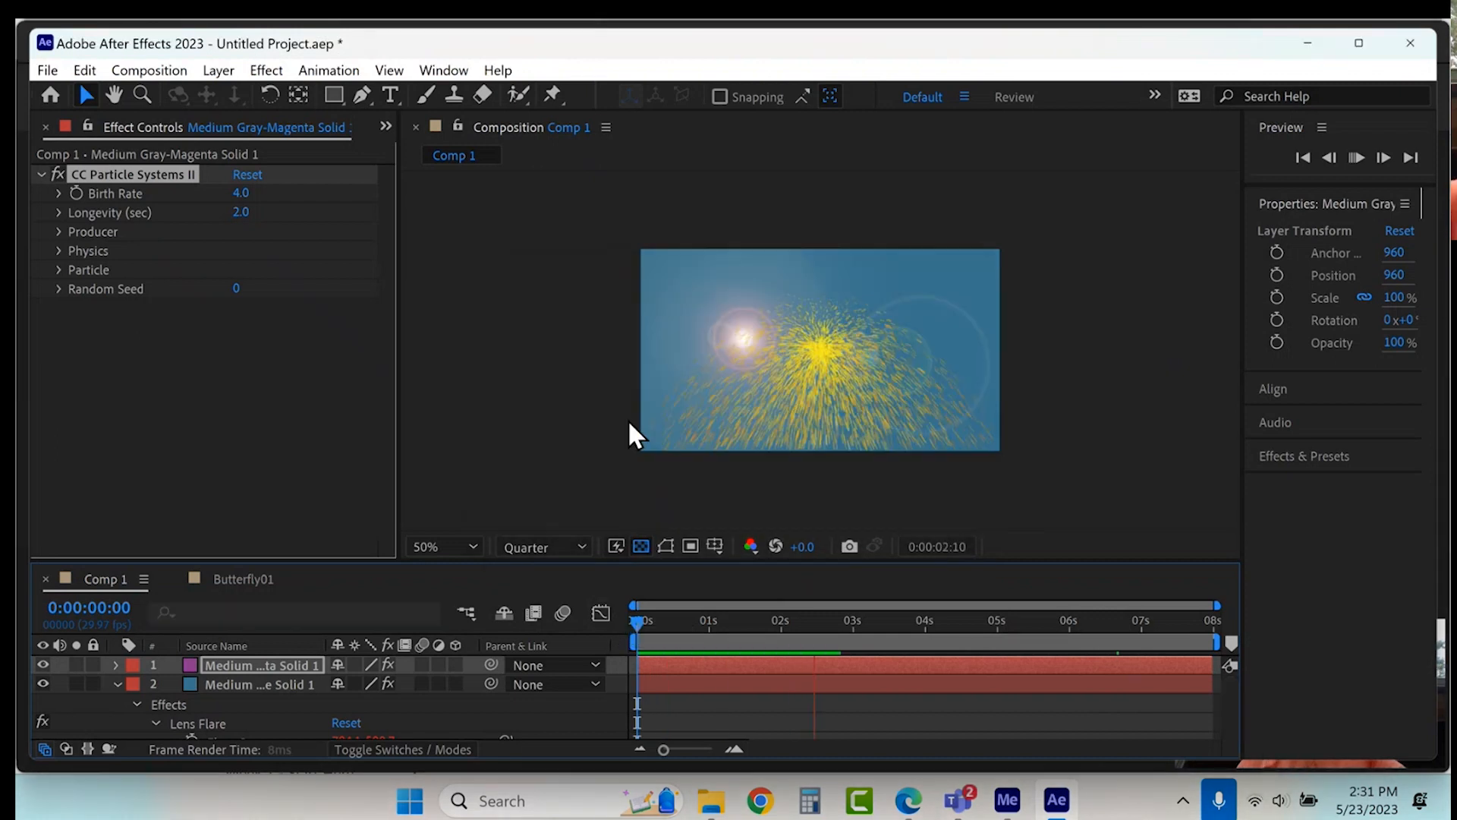
pyautogui.press('space')
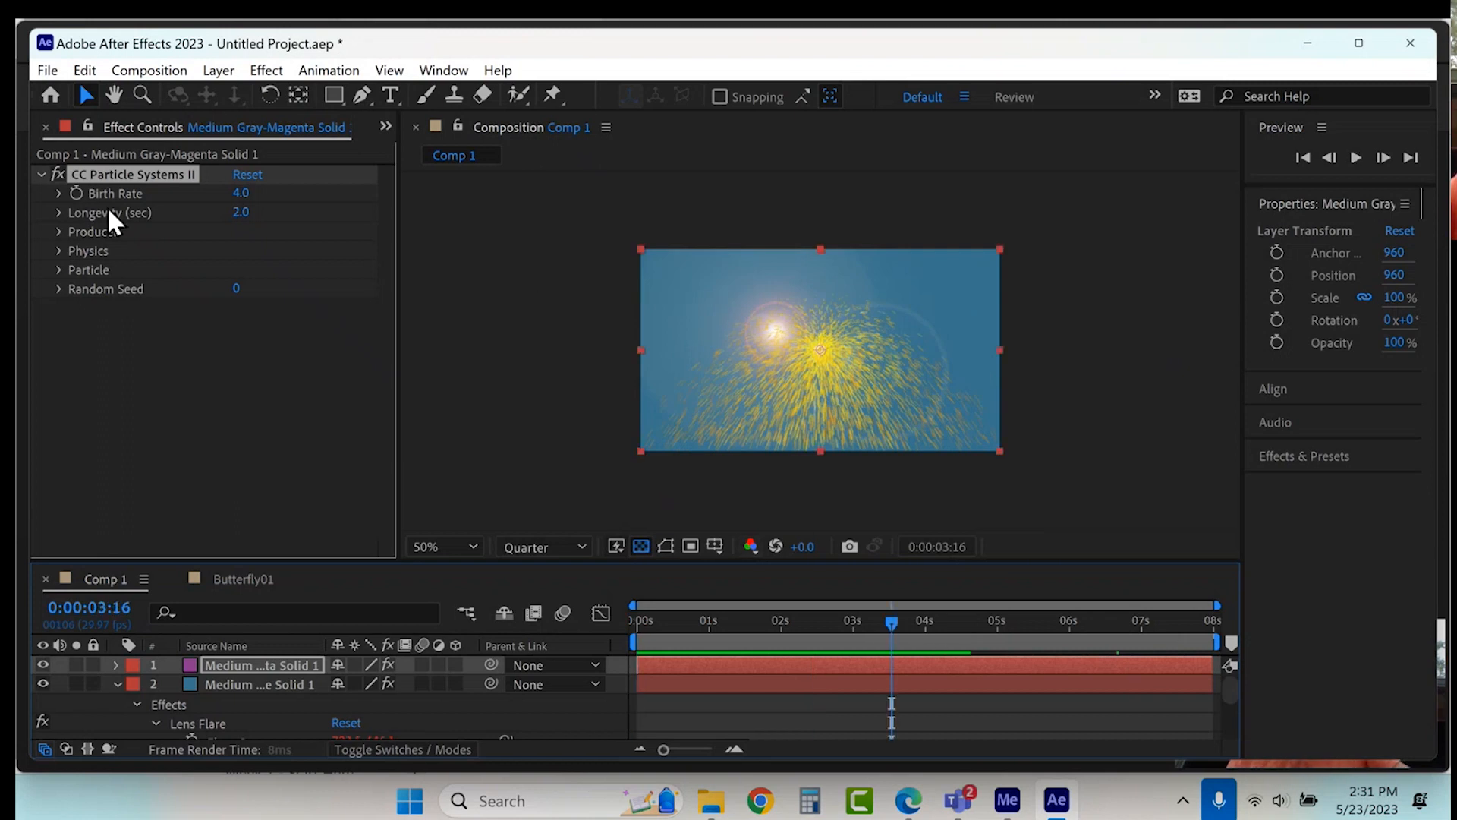
# Step: Expand the particle effect's Longevity, Producer and Physics settings and set the Physics Animation type to Direction
pyautogui.click(59, 213)
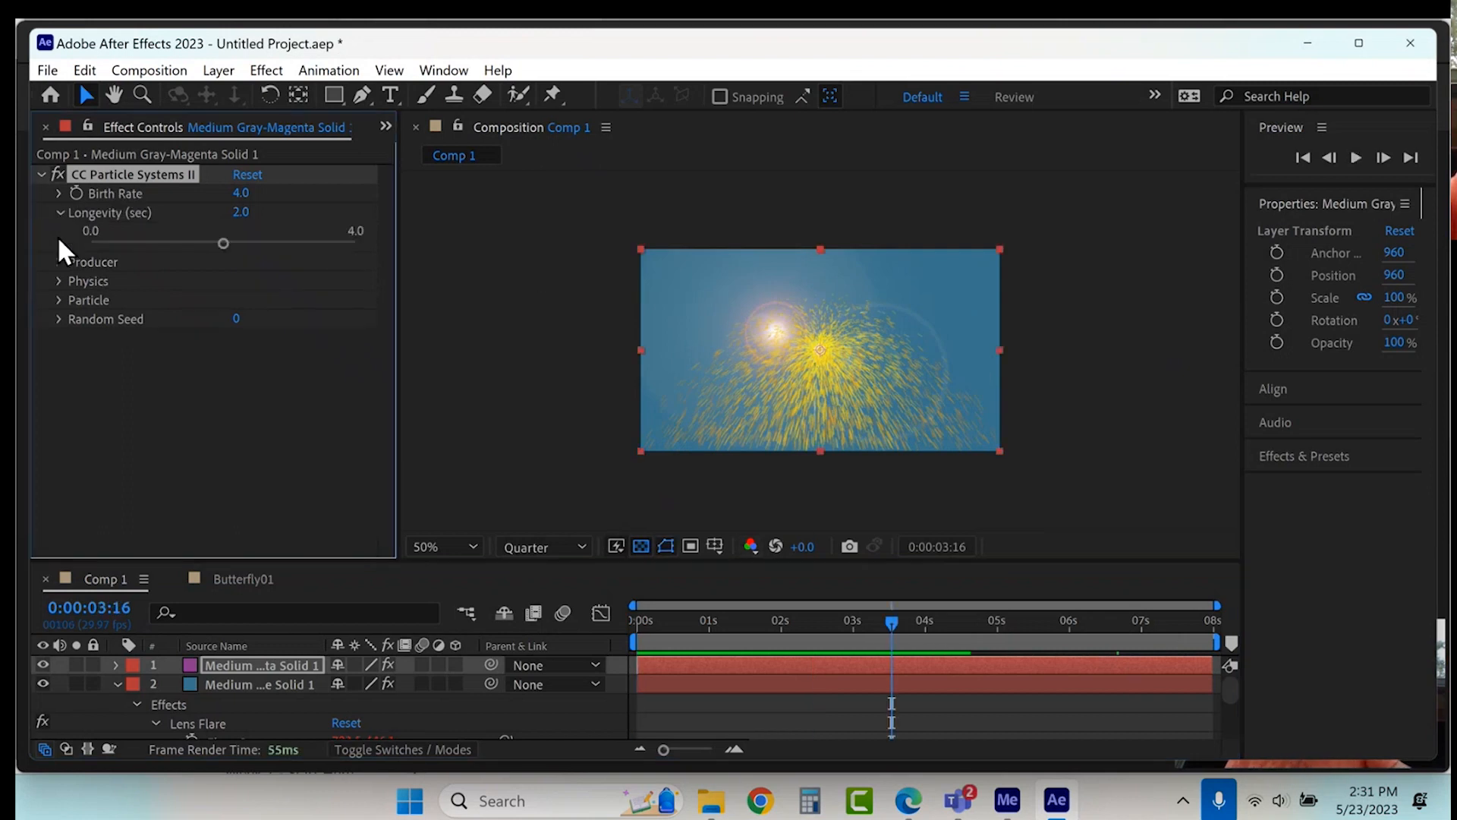
pyautogui.click(59, 262)
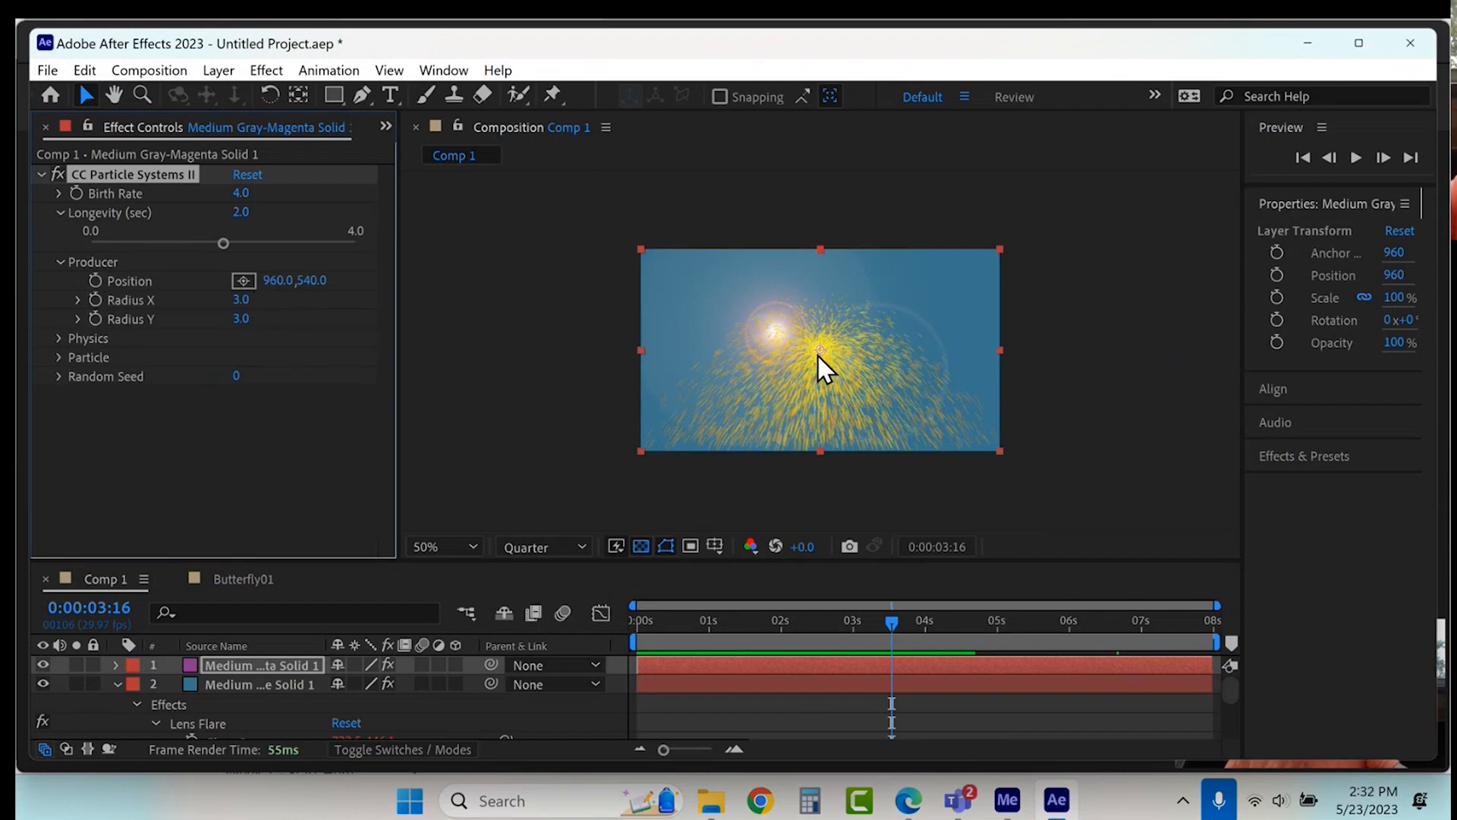
pyautogui.click(57, 336)
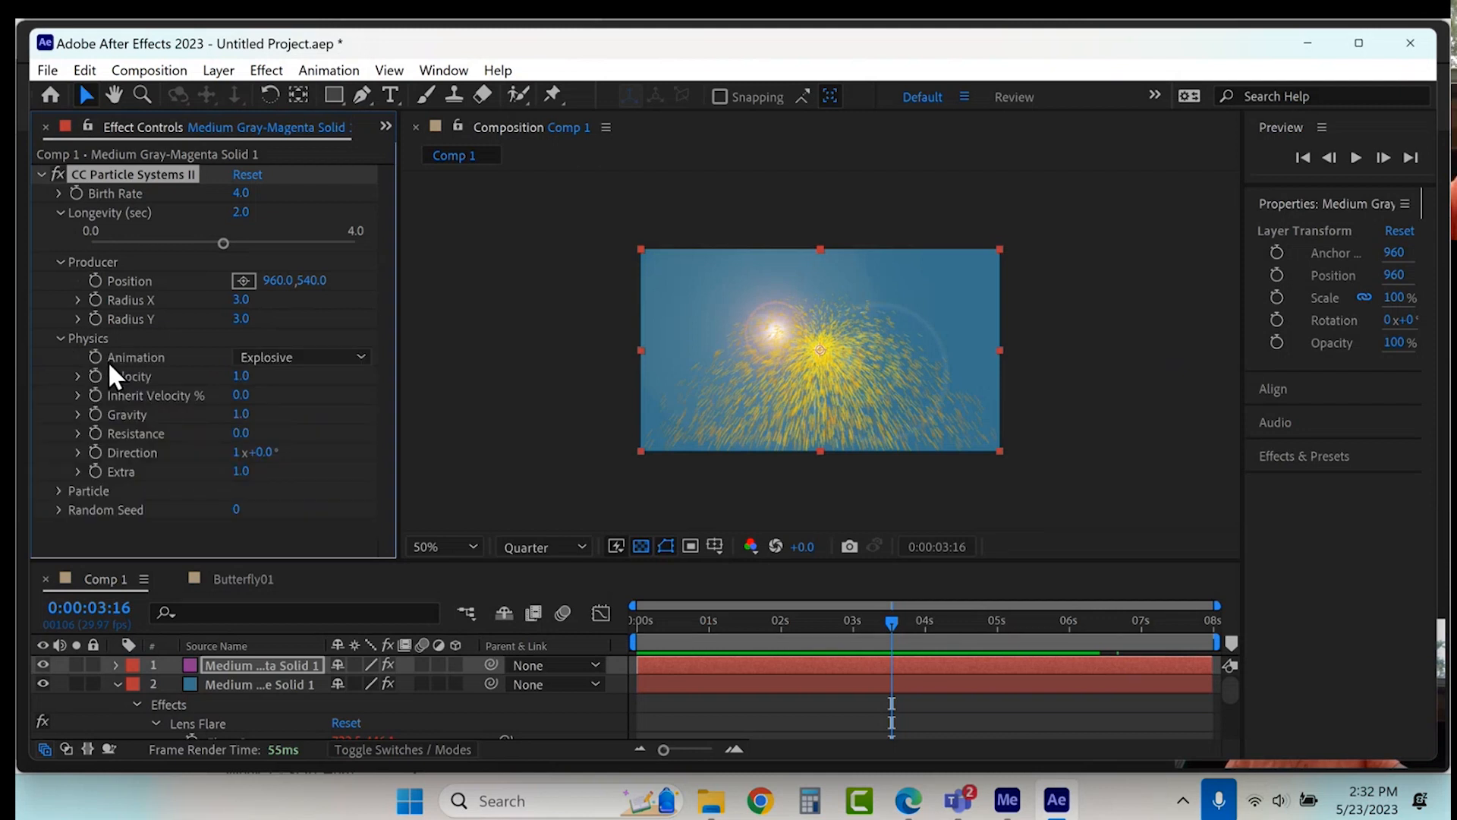
pyautogui.click(319, 358)
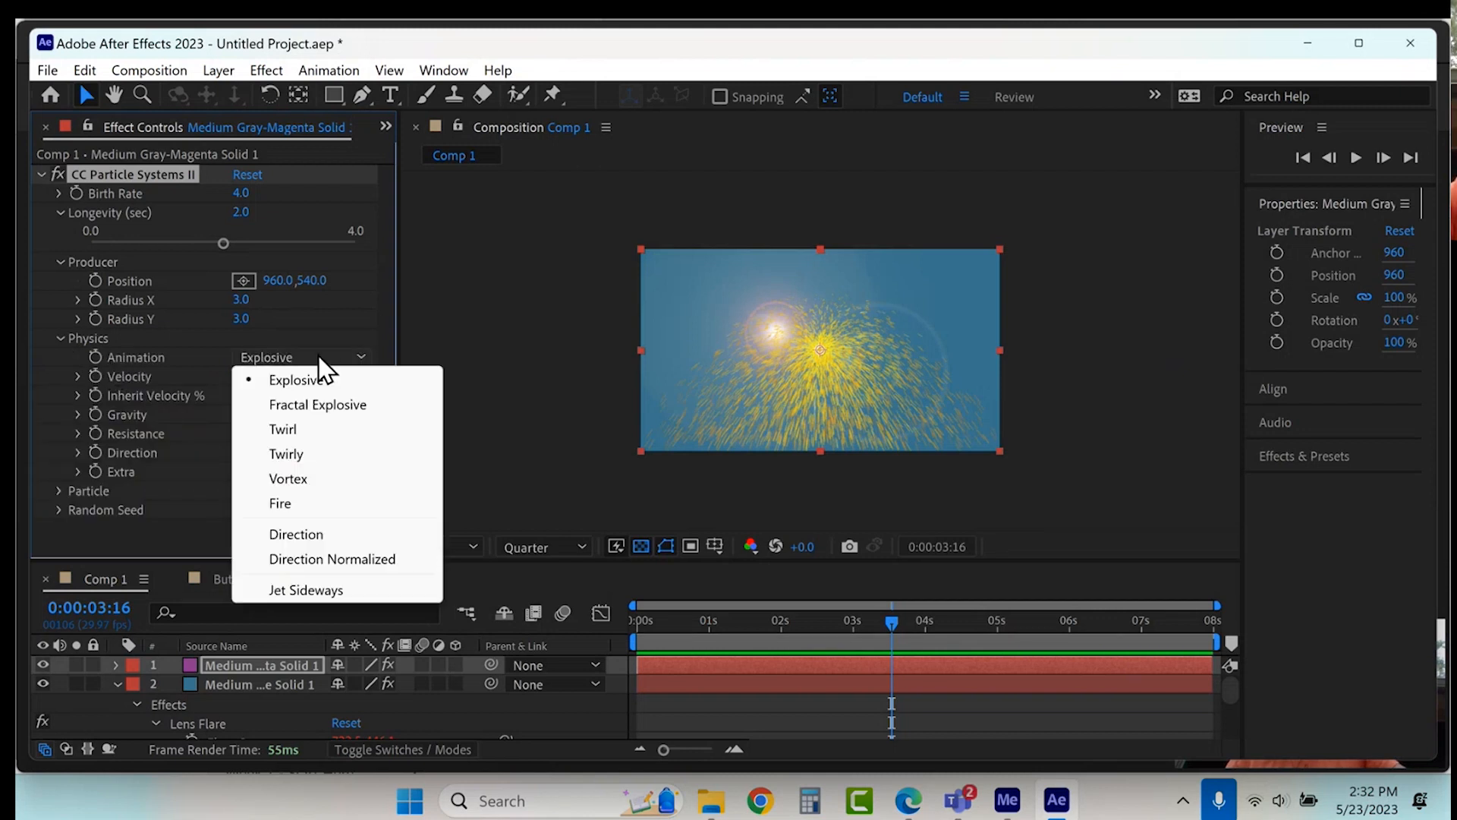
pyautogui.click(307, 536)
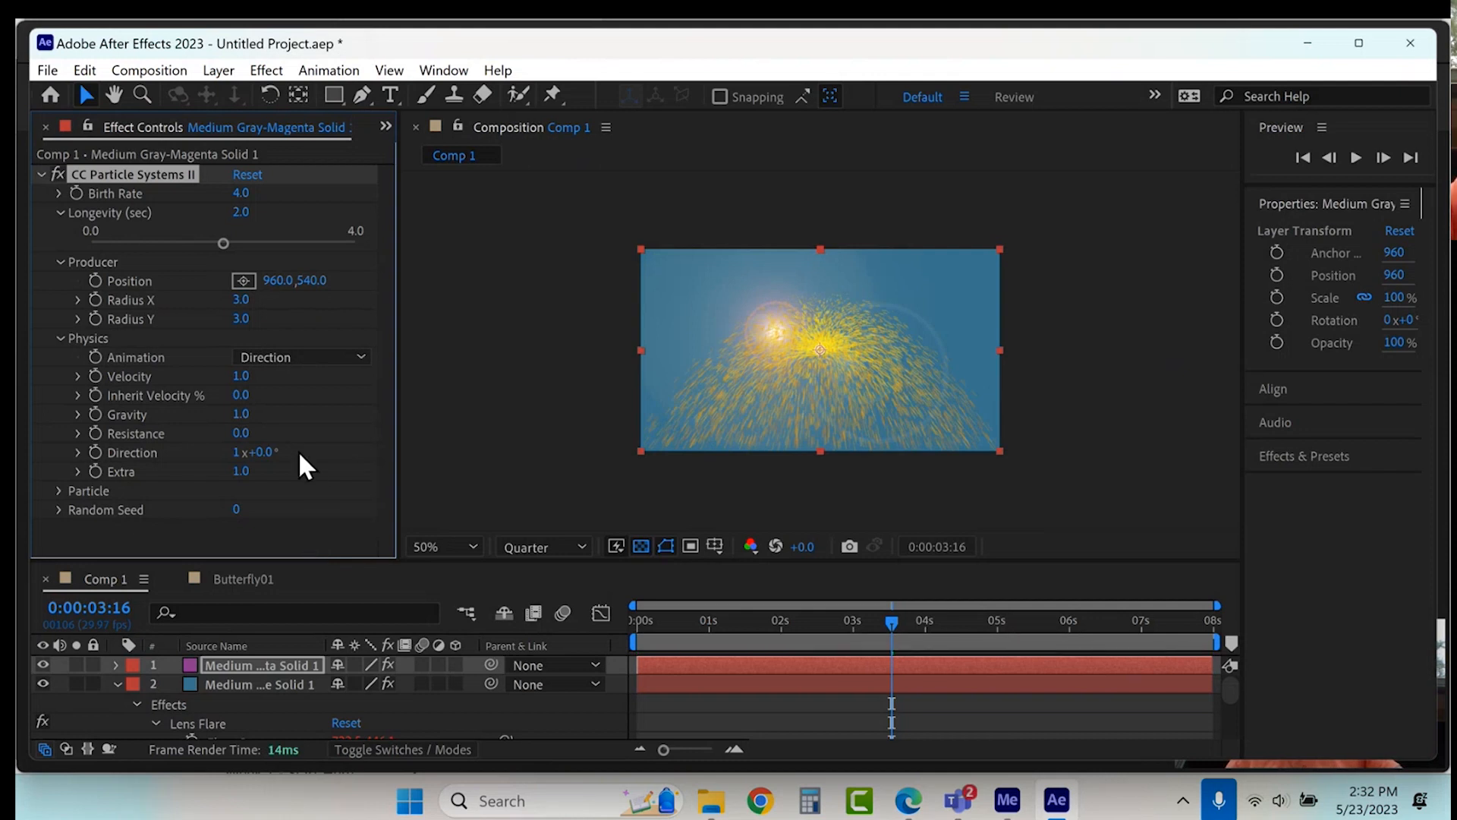
# Step: Set the particle effect's Gravity to 3.4 and its Velocity to 0
pyautogui.moveTo(242, 418); pyautogui.dragTo(472, 377)
pyautogui.click(241, 376)
pyautogui.write('0')
pyautogui.press('Return')
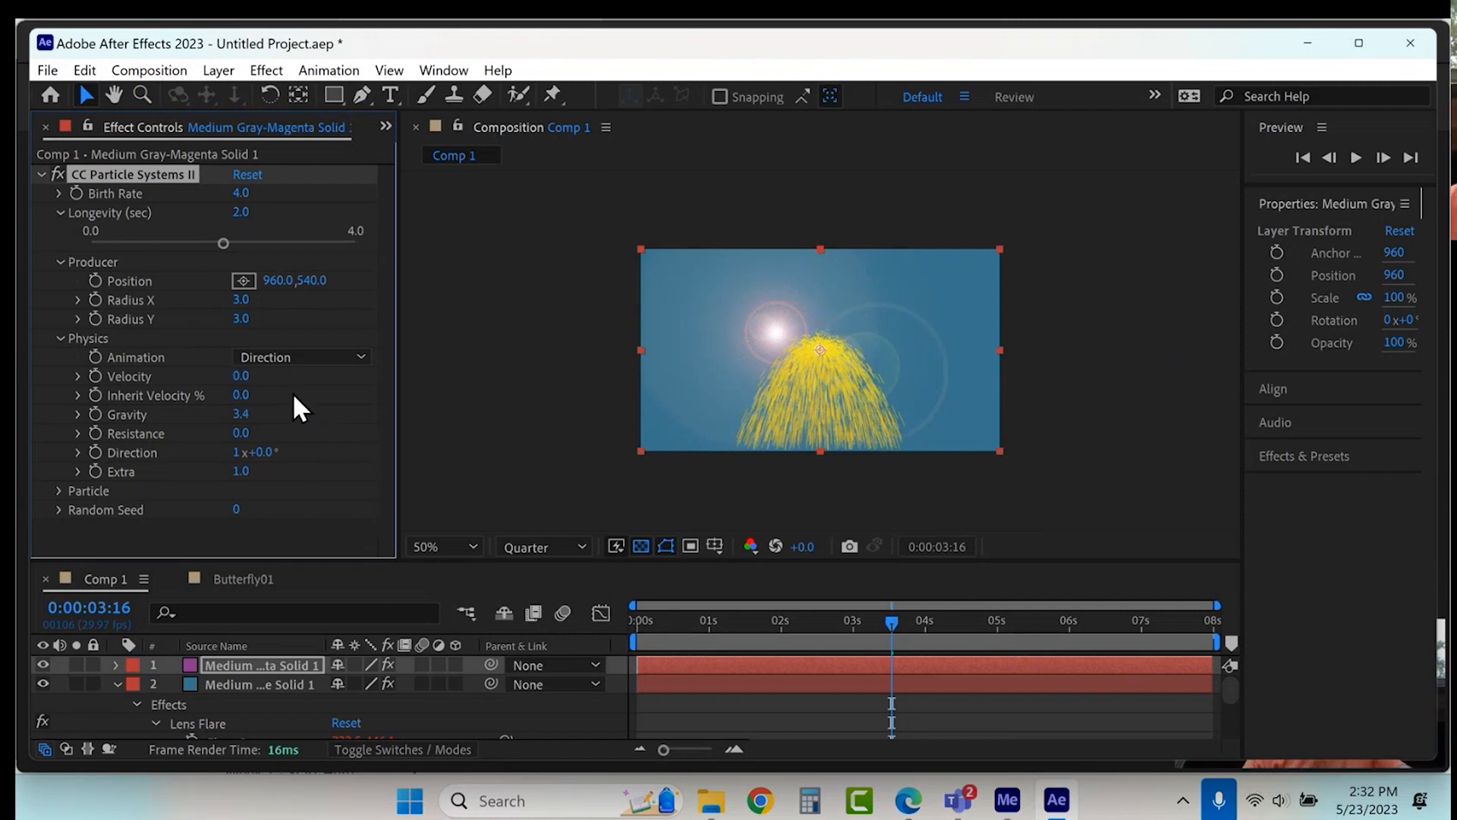
# Step: Preview the animation from the first frame and reduce the particle effect's Longevity to 0.6 seconds
pyautogui.click(656, 603)
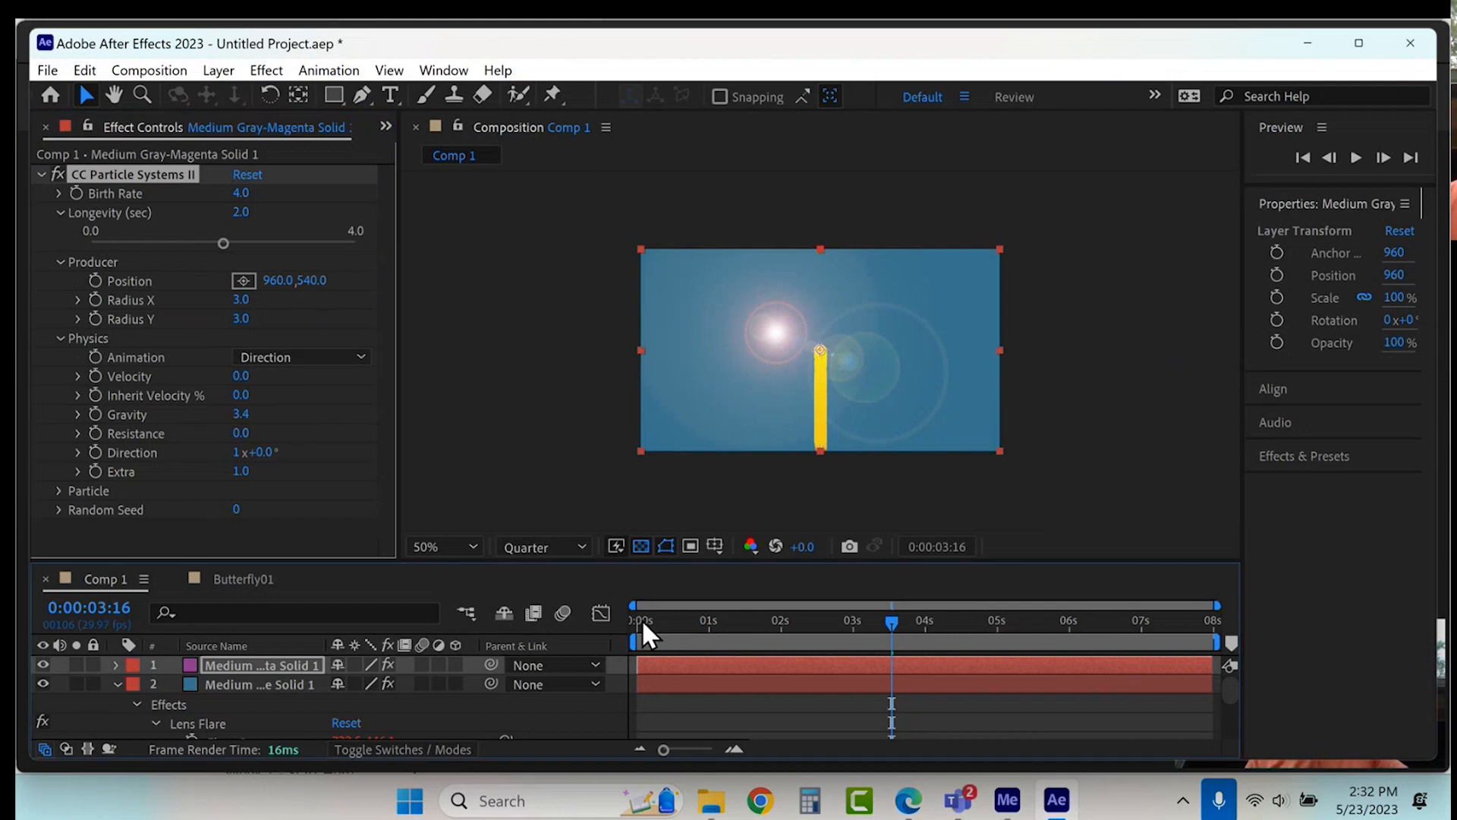
pyautogui.click(633, 618)
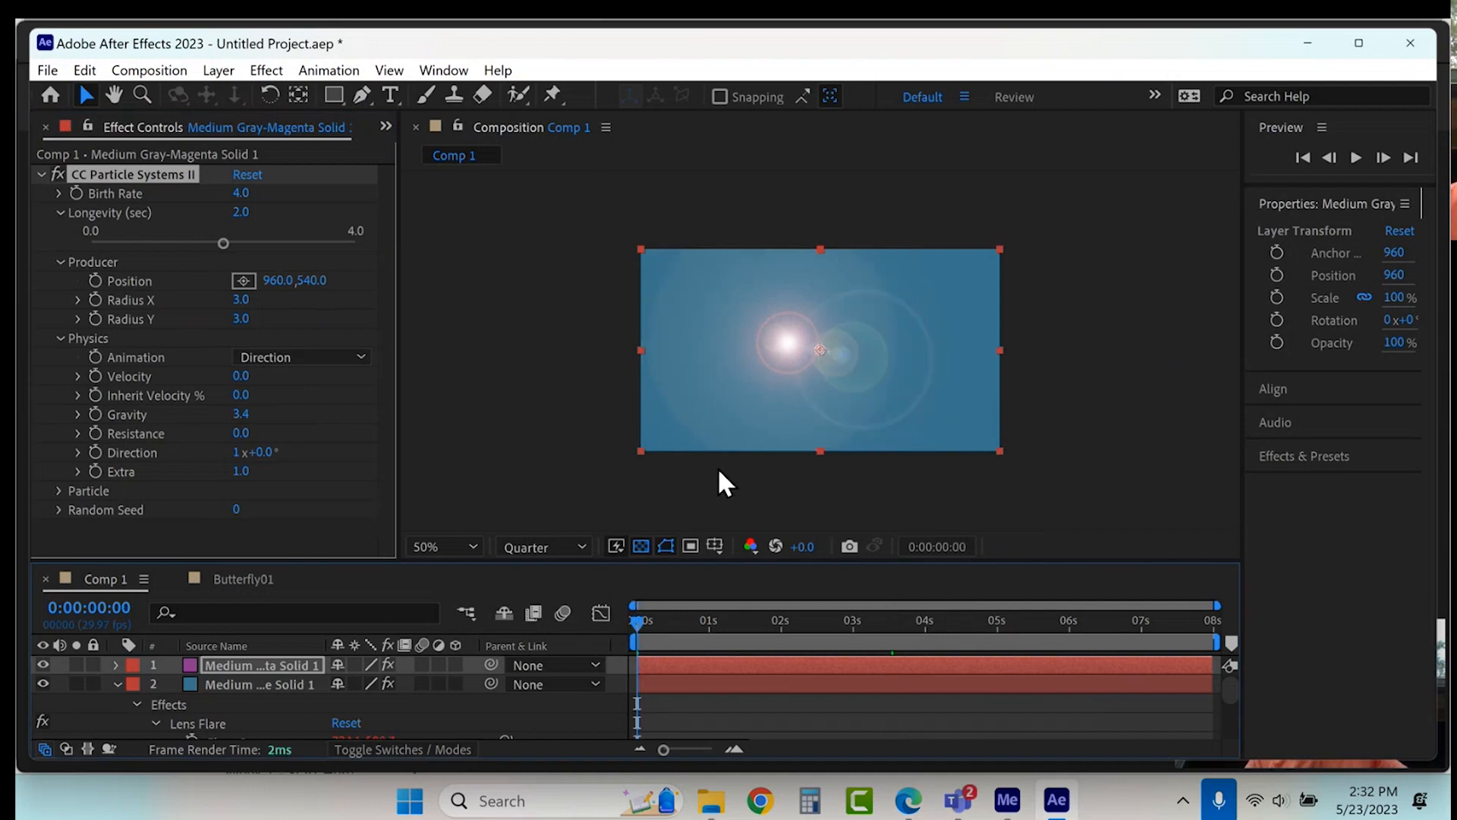
pyautogui.press('space')
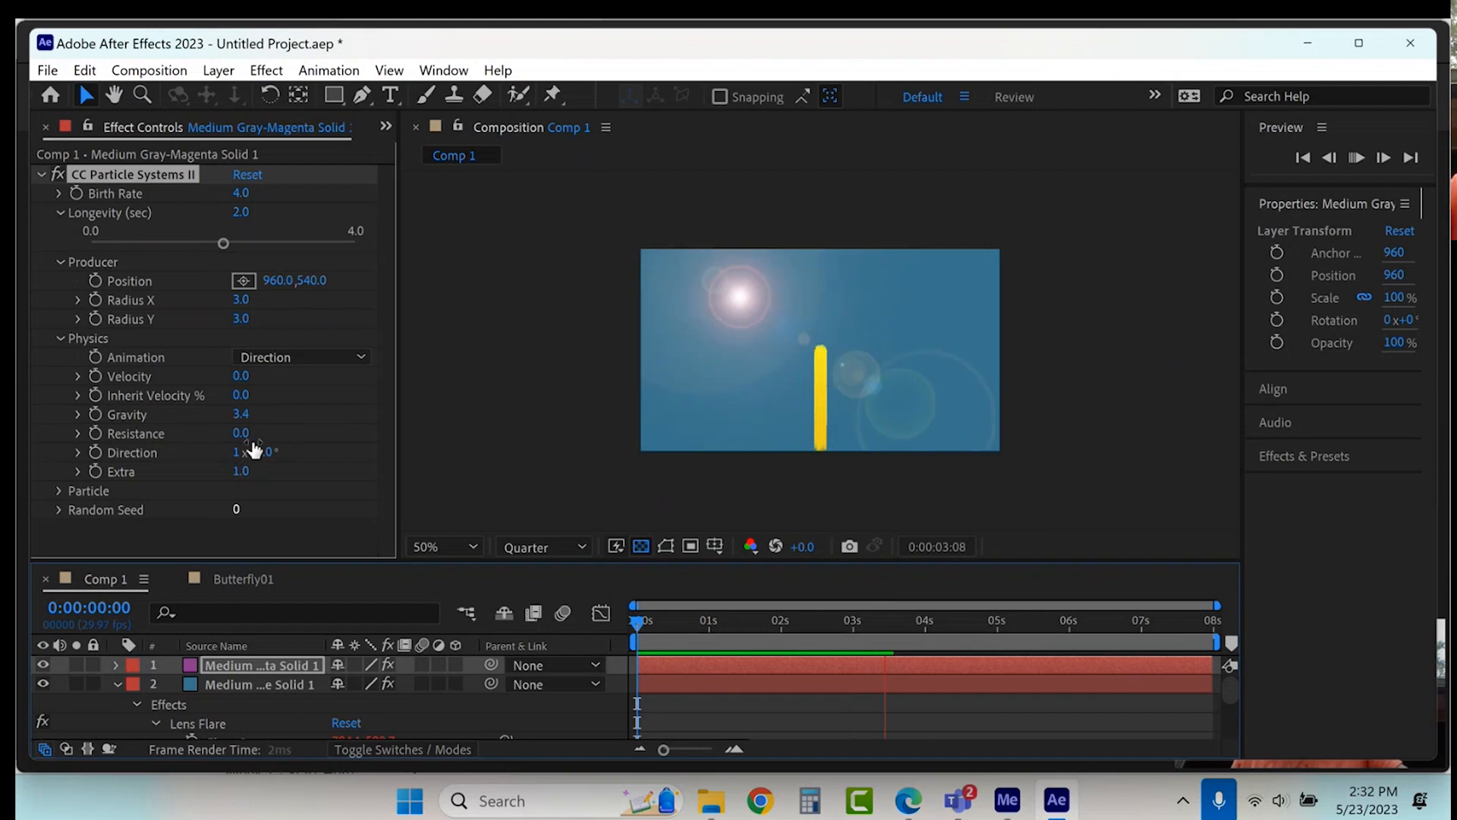
pyautogui.moveTo(224, 243); pyautogui.dragTo(164, 243)
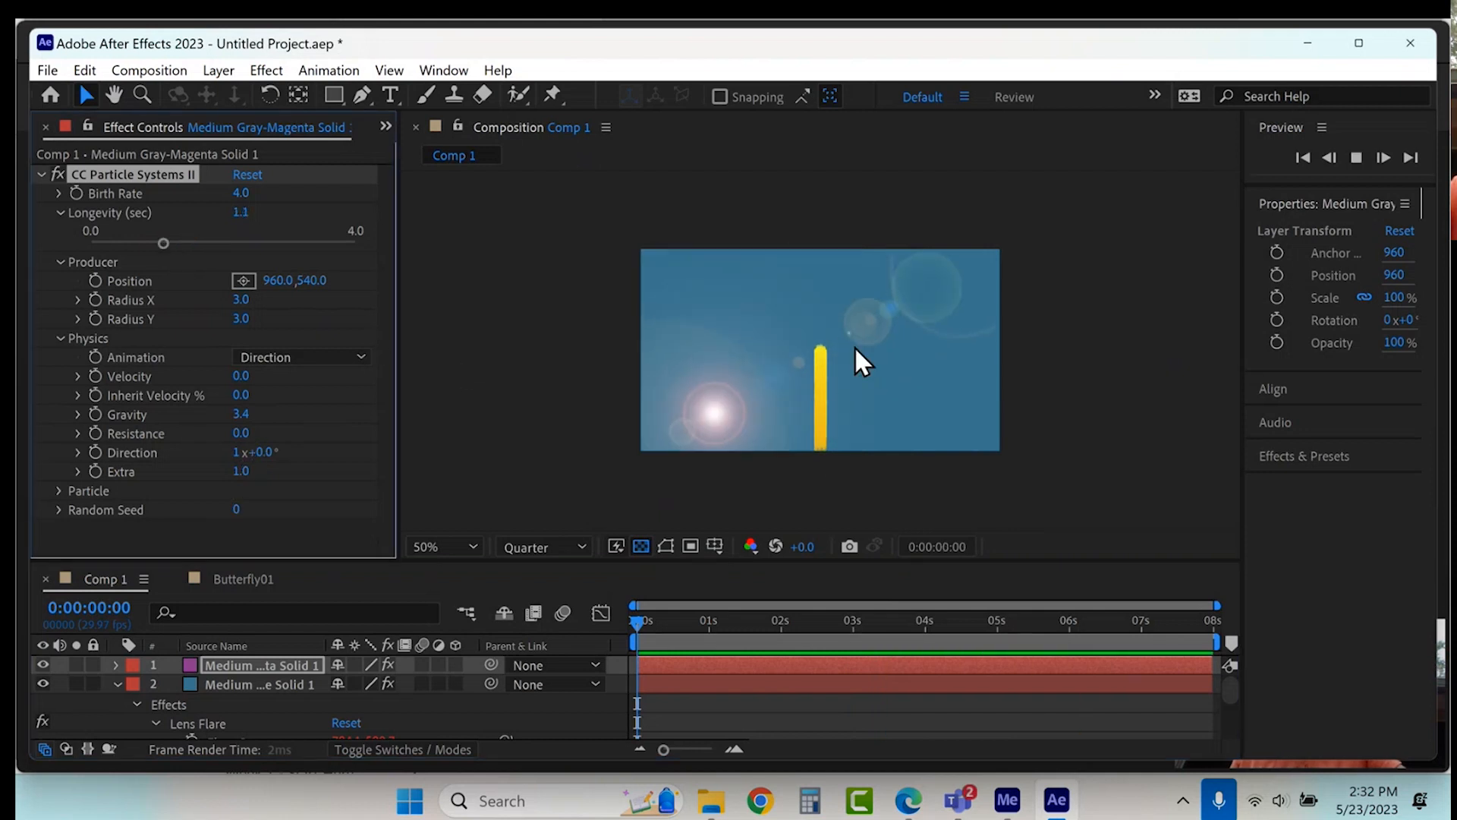
pyautogui.moveTo(161, 243); pyautogui.dragTo(132, 243)
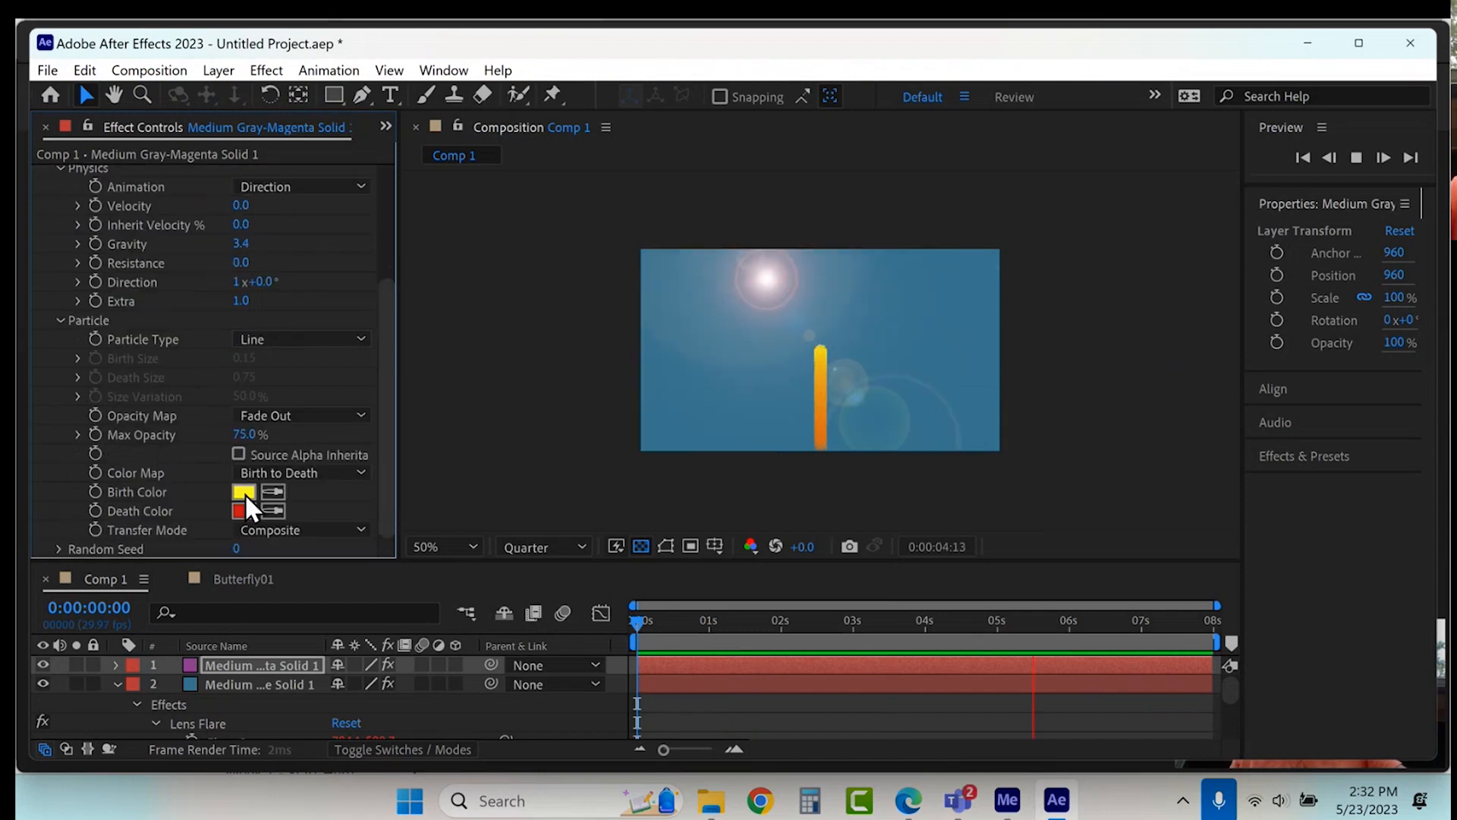
pyautogui.press('space')
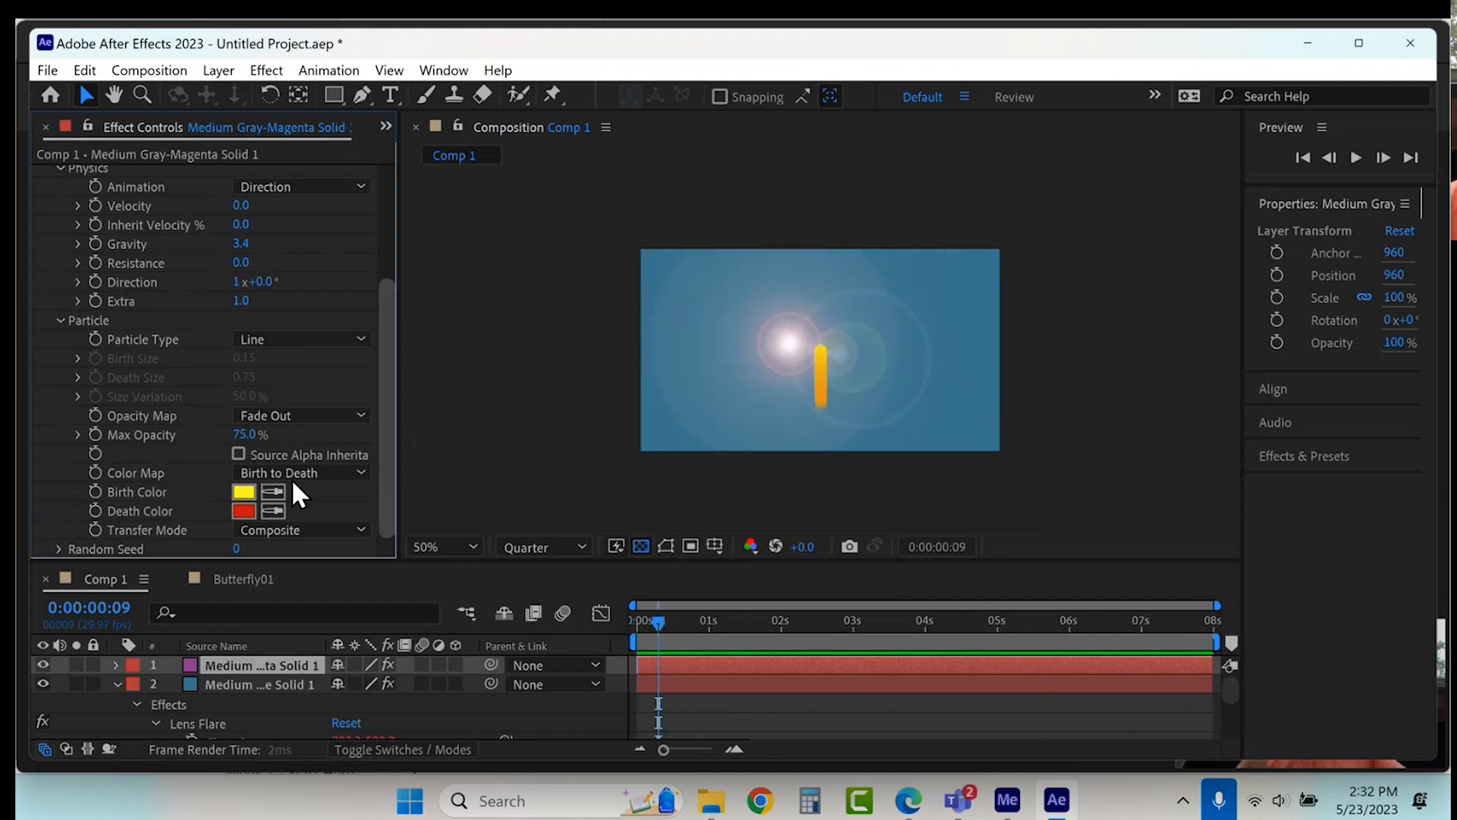
# Step: Set the particles' Birth Color to pink and Death Color to golden yellow (EDCF1F), and preview the result
pyautogui.click(243, 492)
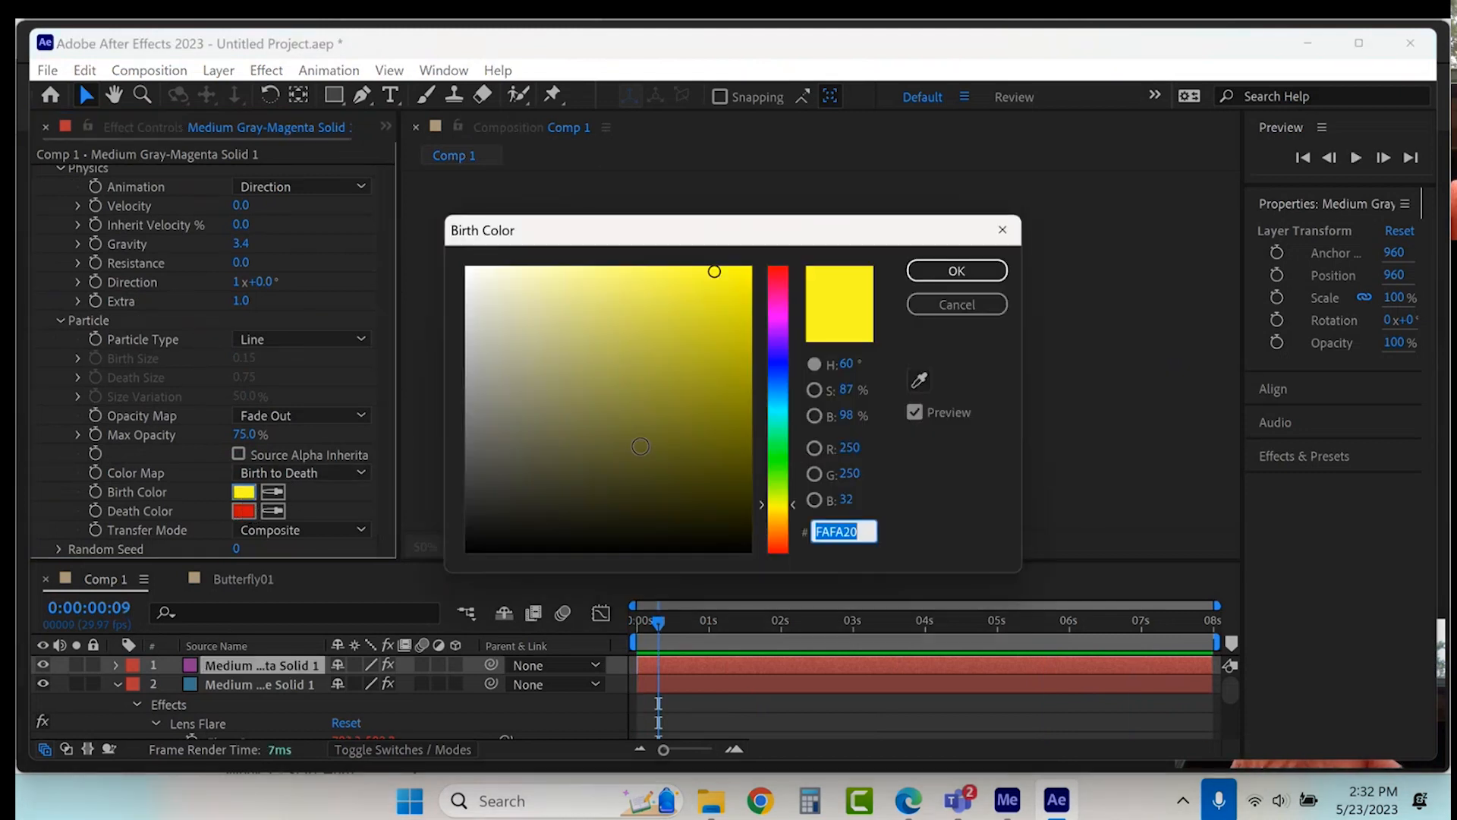
pyautogui.click(780, 299)
pyautogui.click(950, 271)
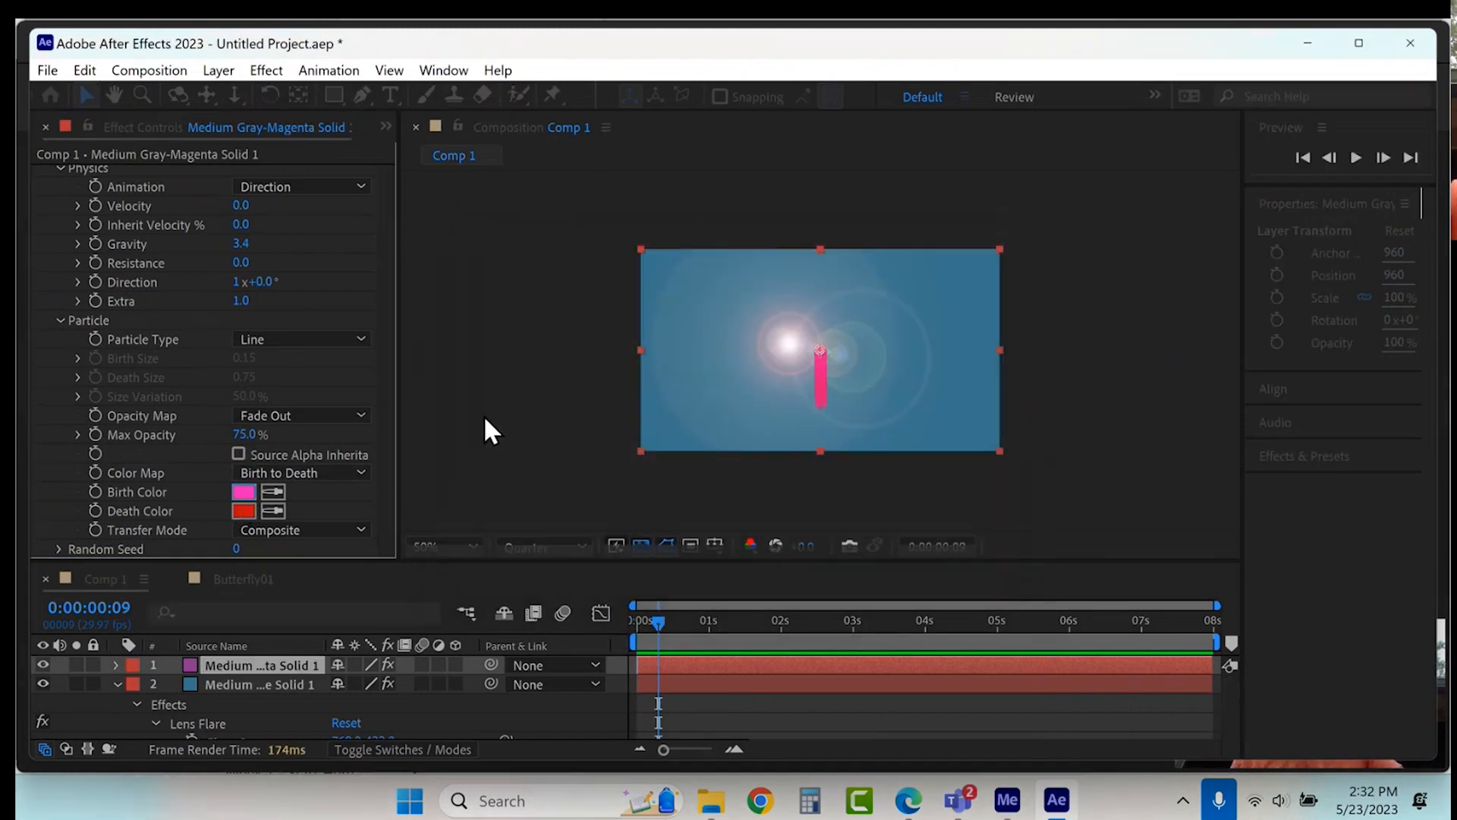
pyautogui.click(244, 512)
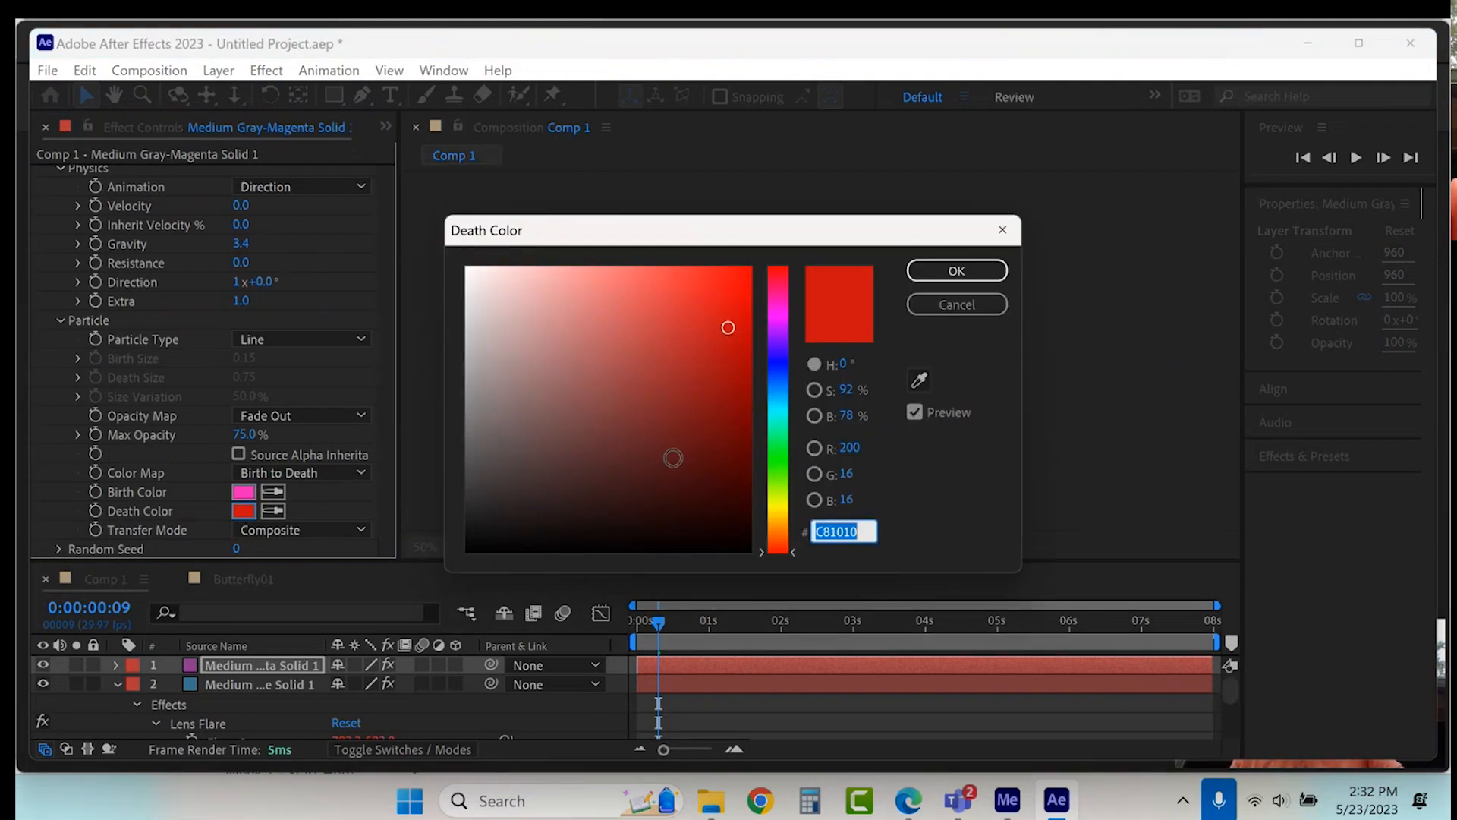
pyautogui.click(776, 512)
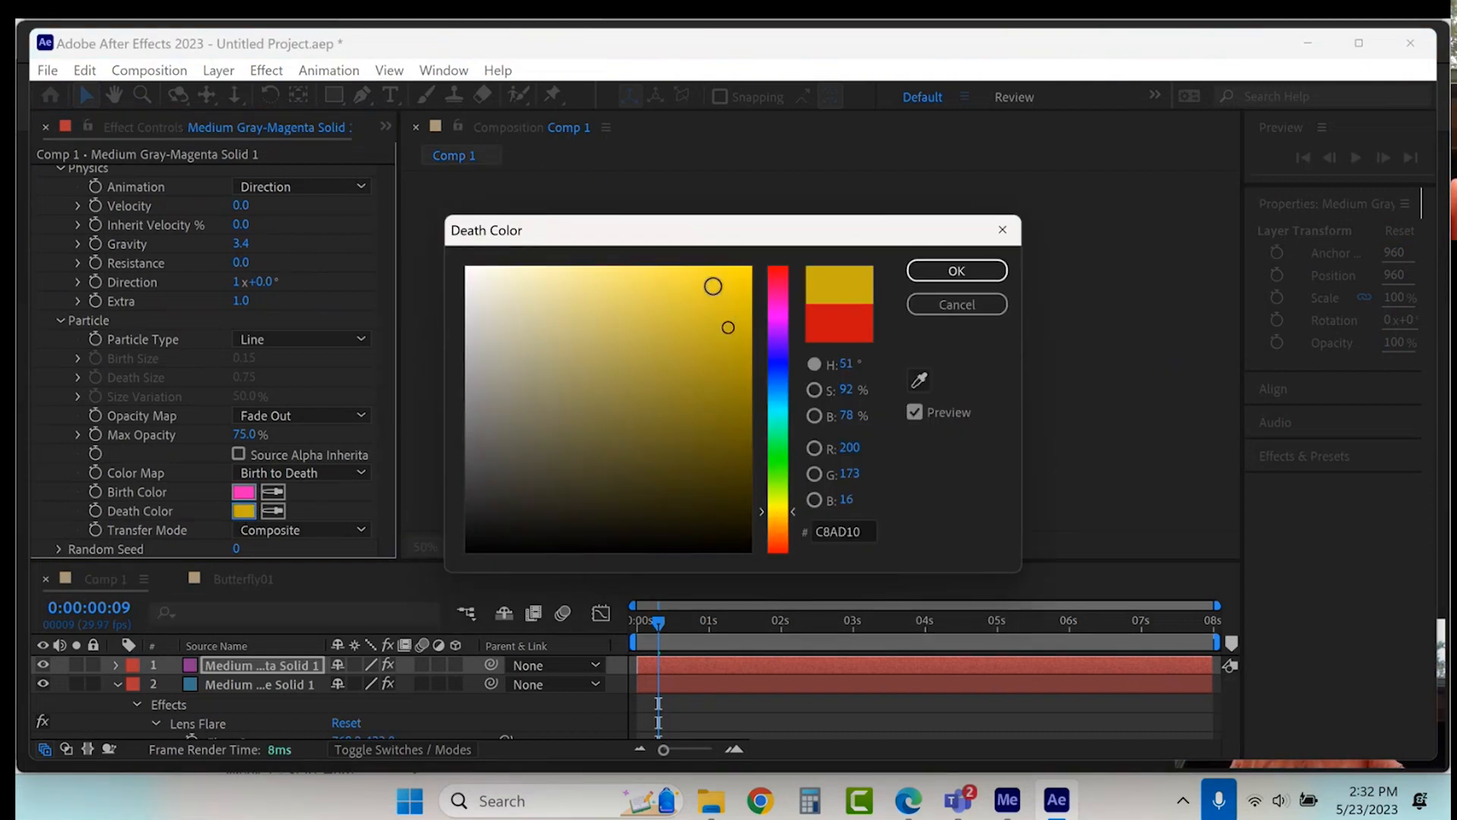
pyautogui.click(955, 268)
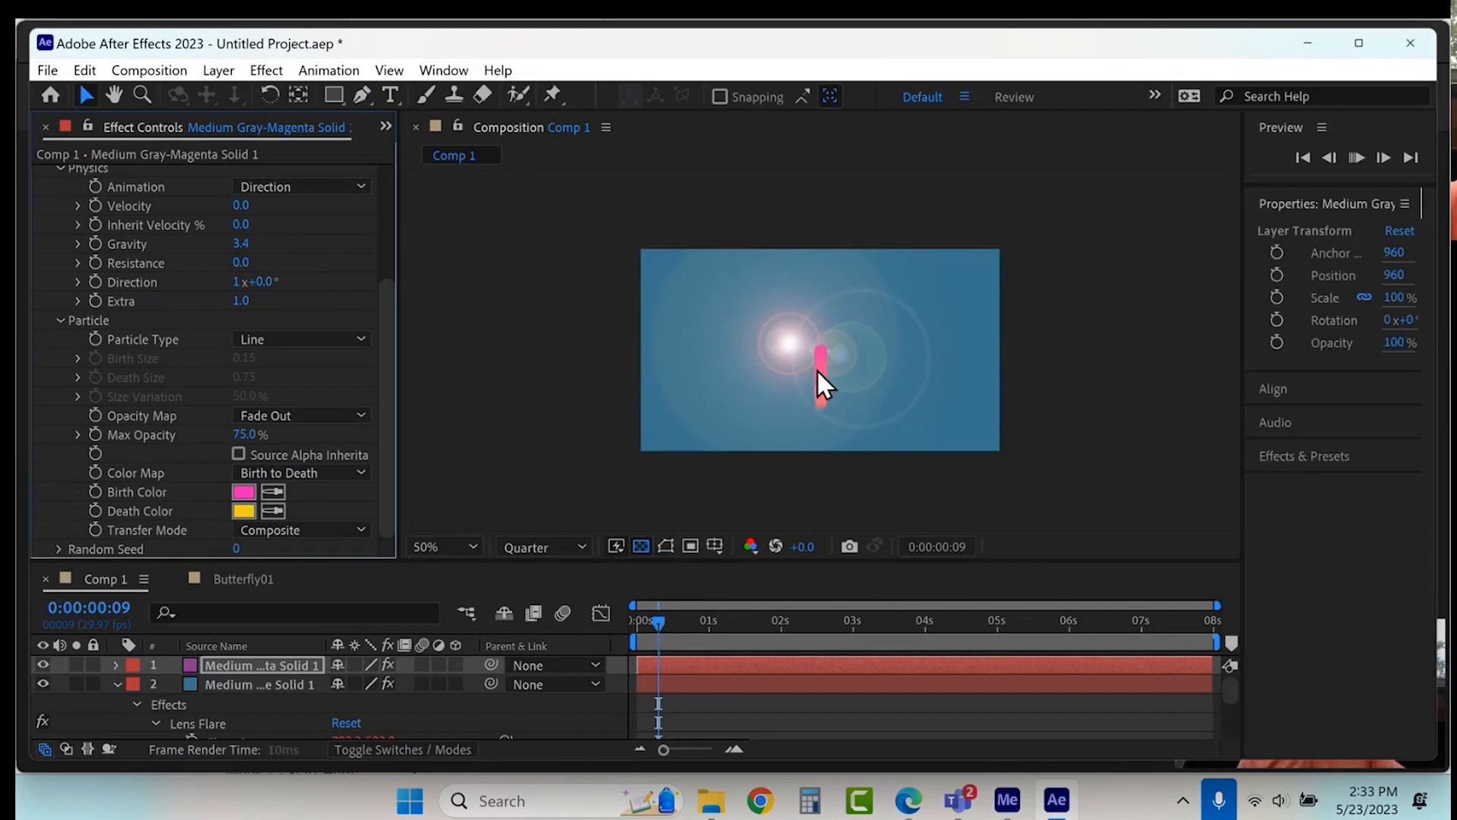
pyautogui.press('space')
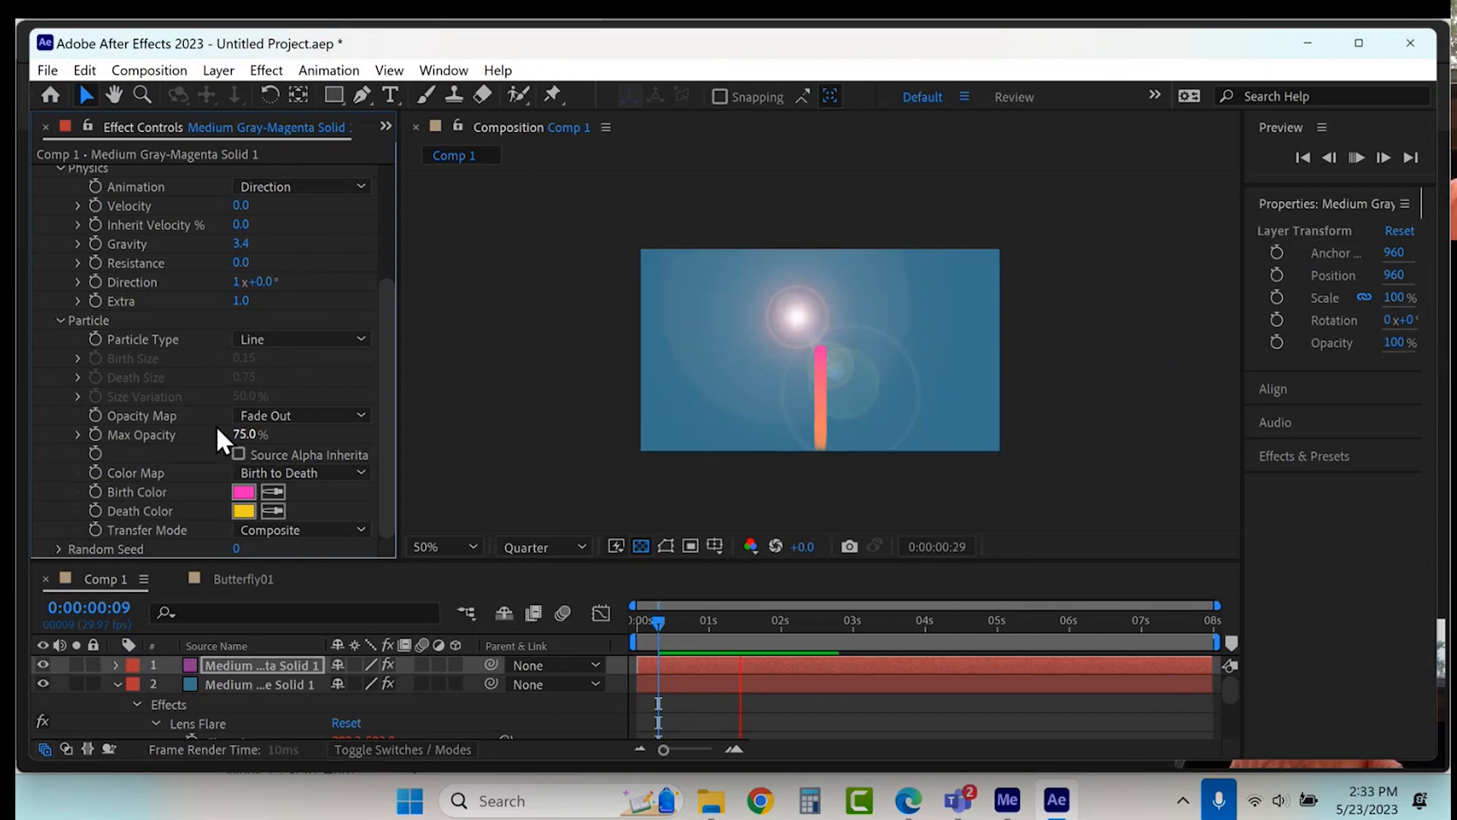
# Step: Set the particle effect's Gravity to 2 and Longevity to 0.4 seconds while previewing the animation
pyautogui.scroll(3, 216, 425)
pyautogui.click(240, 414)
pyautogui.write('2')
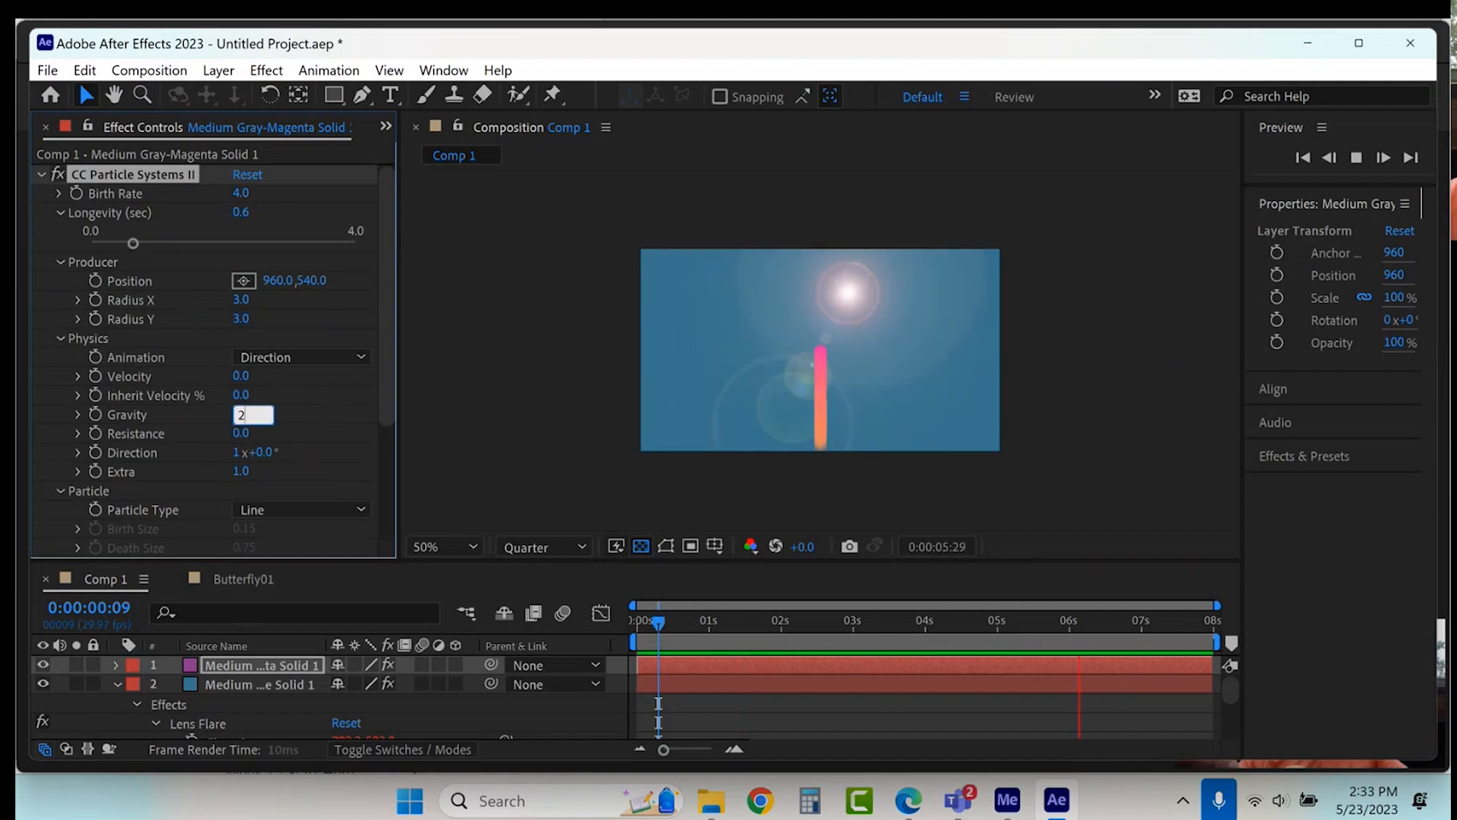
pyautogui.press('Return')
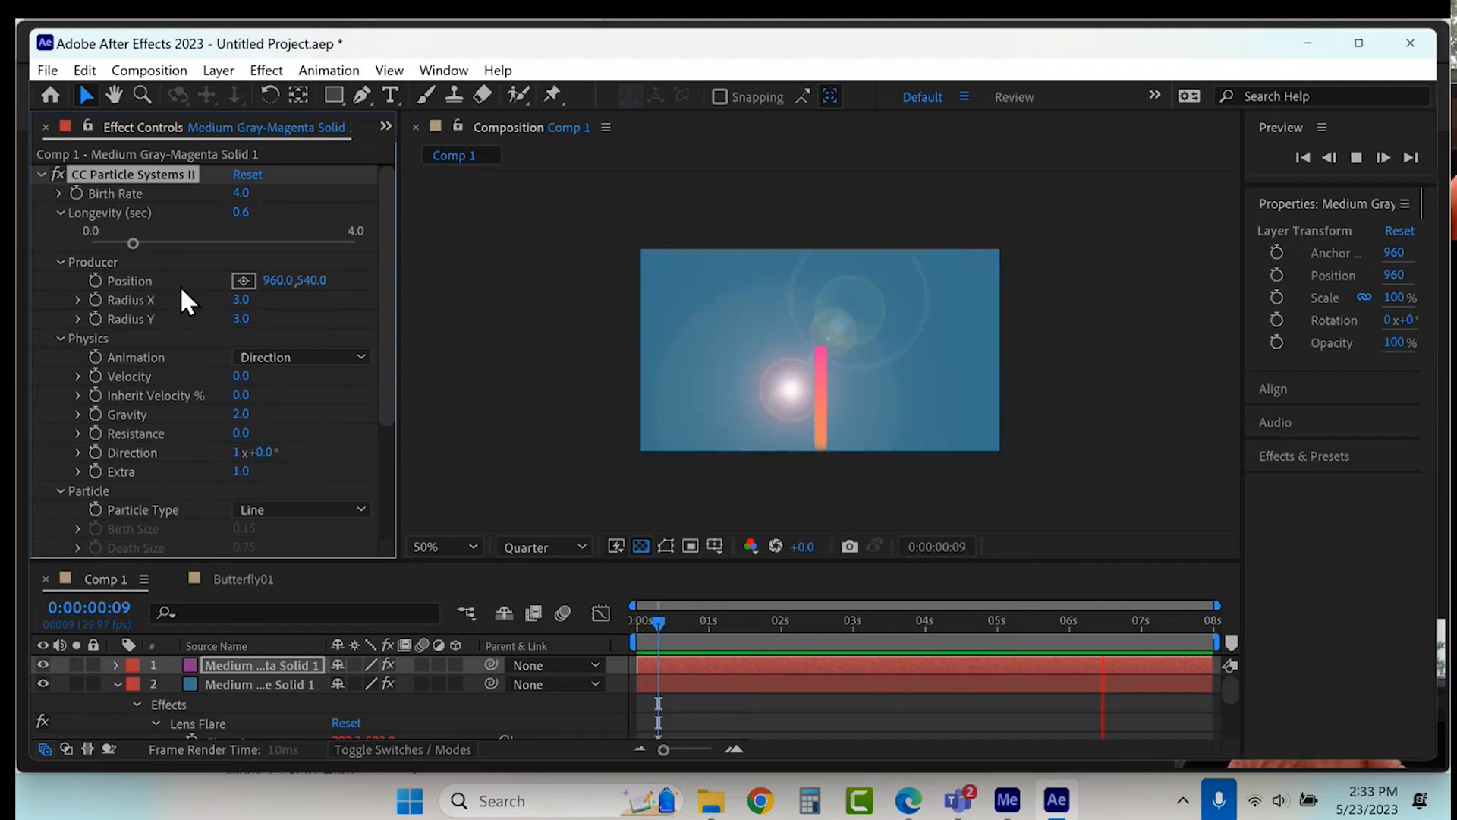
pyautogui.moveTo(133, 243); pyautogui.dragTo(126, 243)
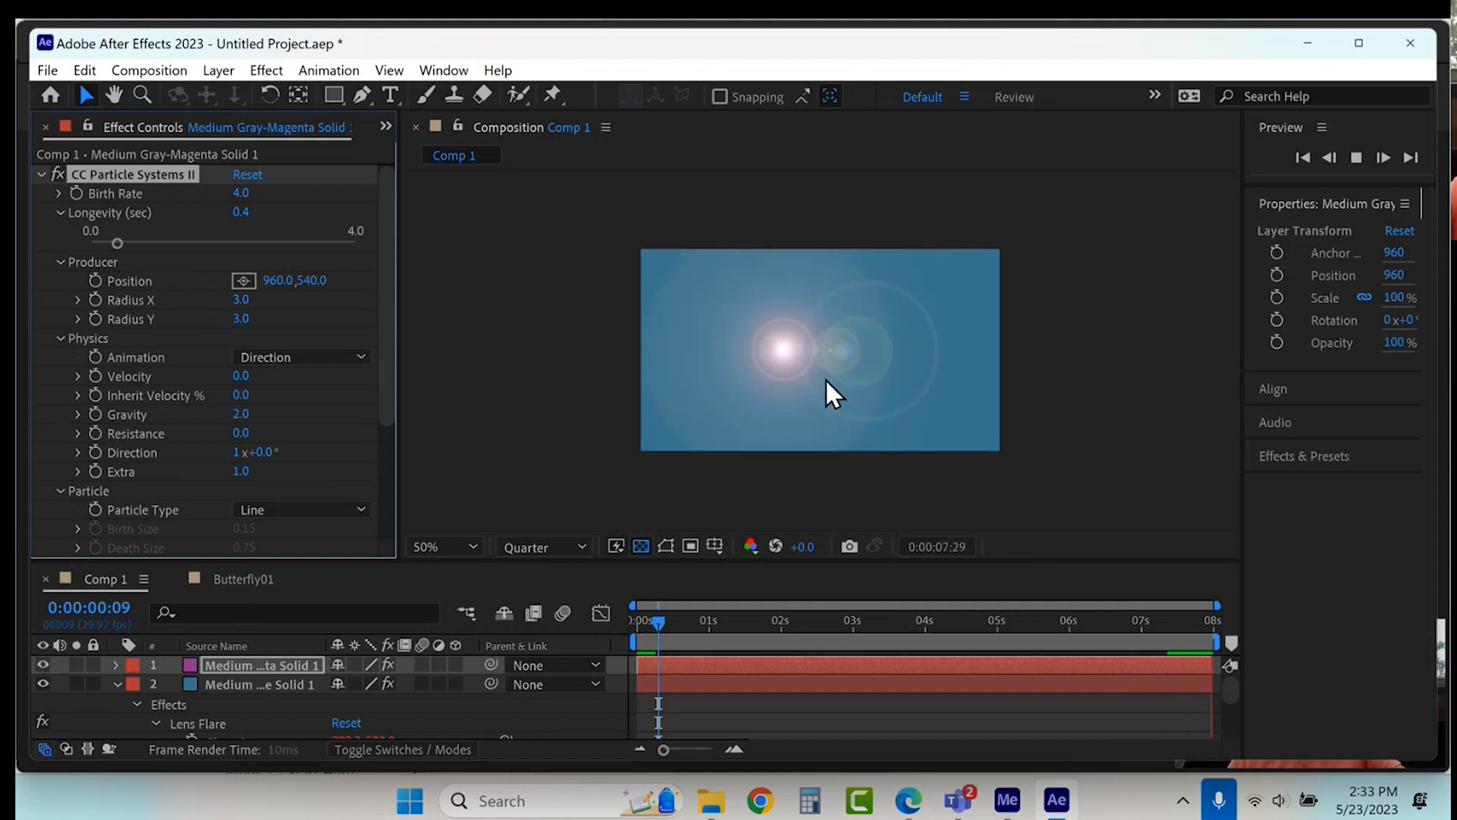
pyautogui.press('space')
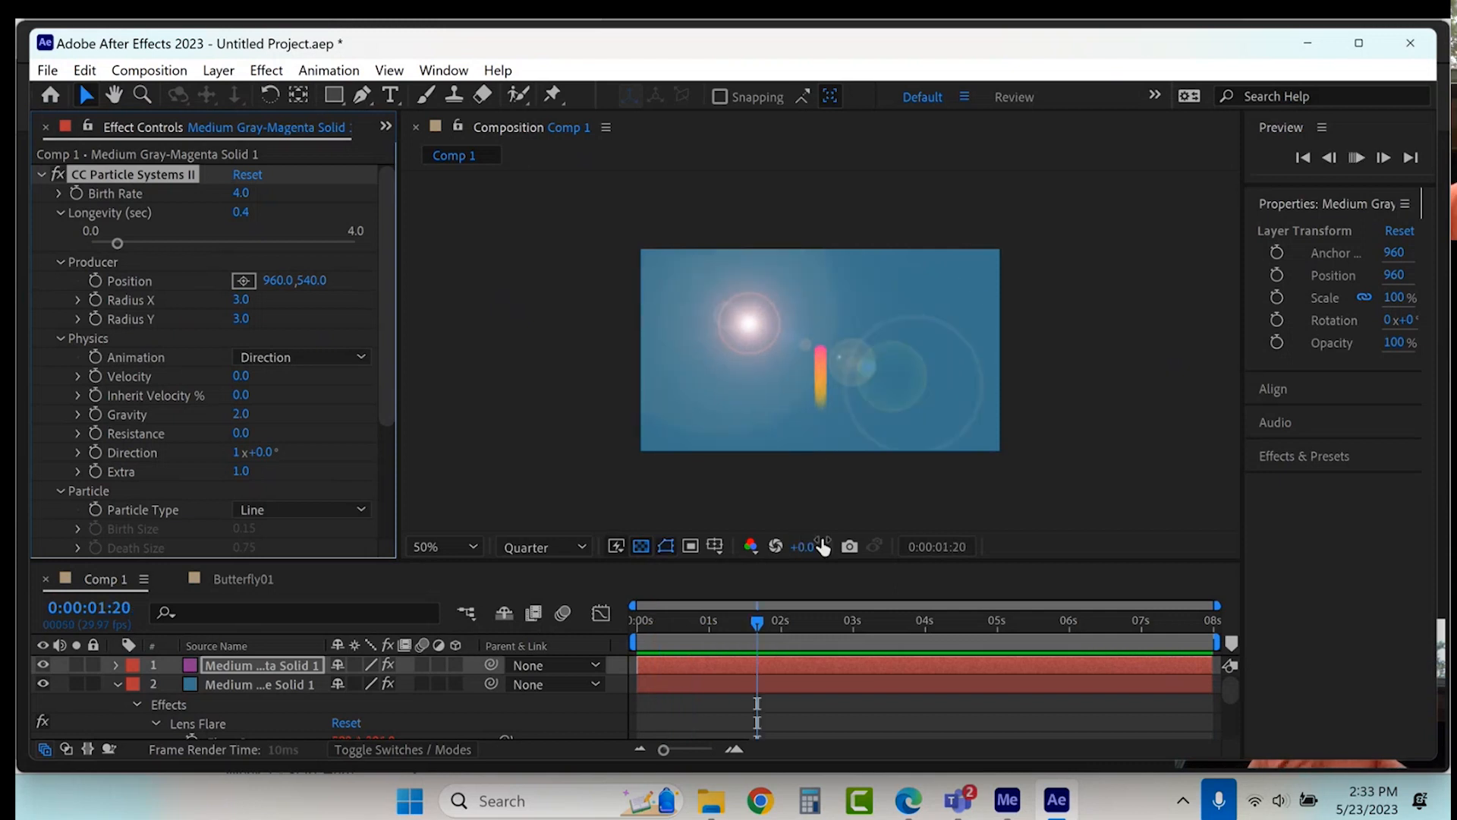
pyautogui.press('space')
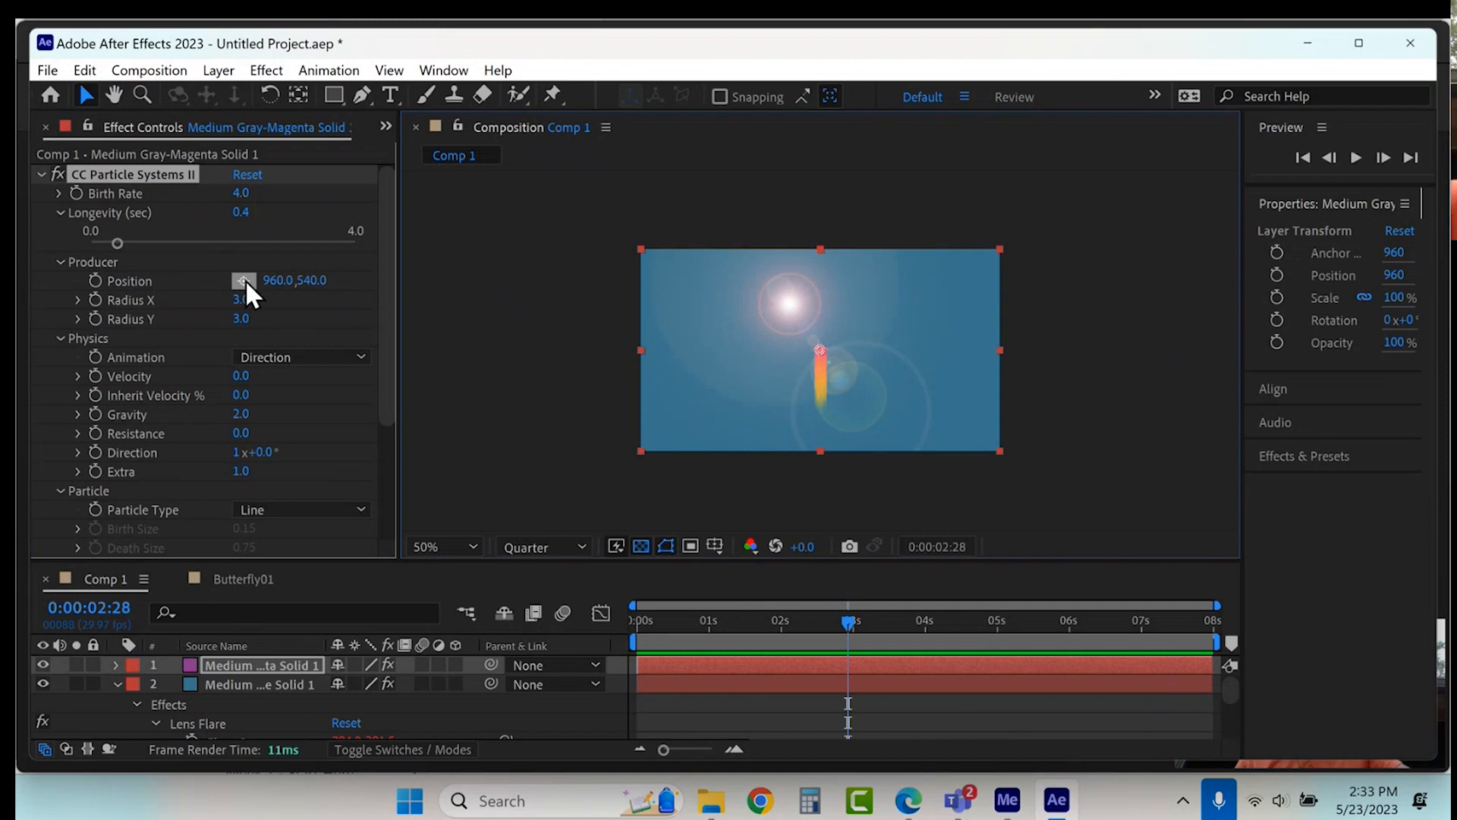
# Step: Add an expression to the particle Producer Position that links it to the Lens Flare's Flare Center on the blue solid
pyautogui.keyDown('alt'); pyautogui.click(95, 280); pyautogui.keyUp('alt')
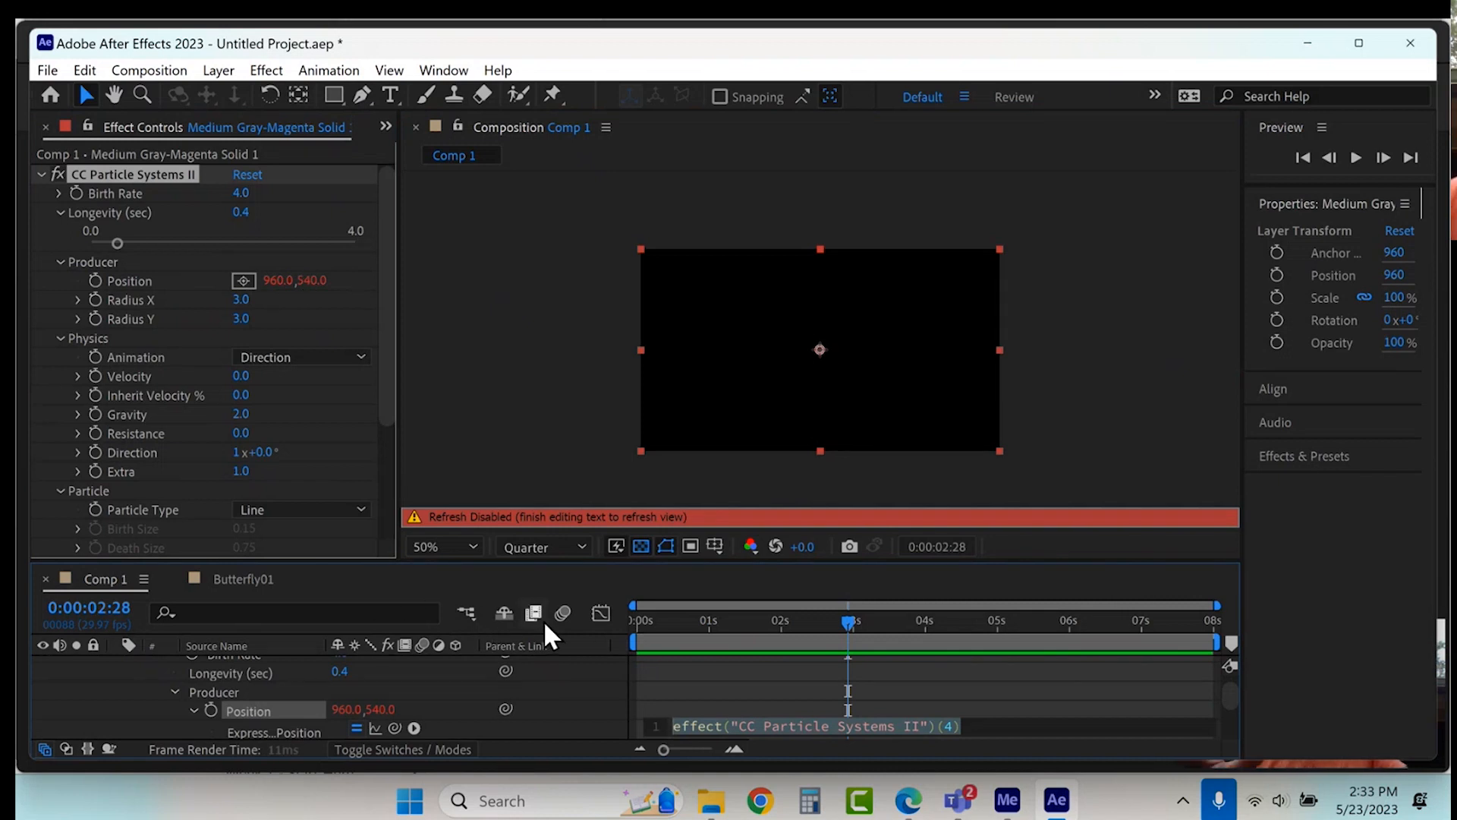
pyautogui.click(757, 615)
pyautogui.moveTo(794, 617); pyautogui.dragTo(815, 613)
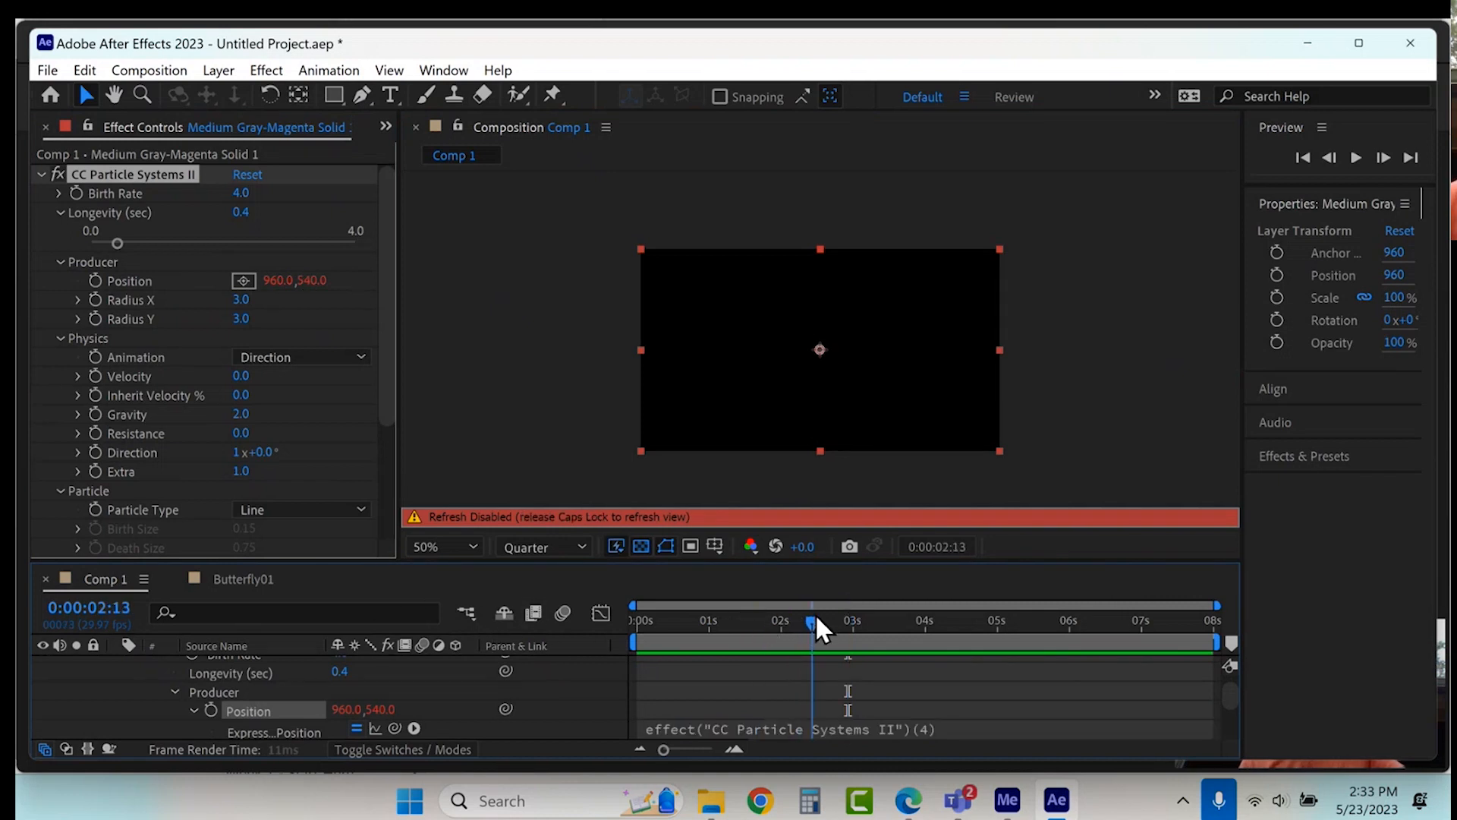
pyautogui.press('capslock')
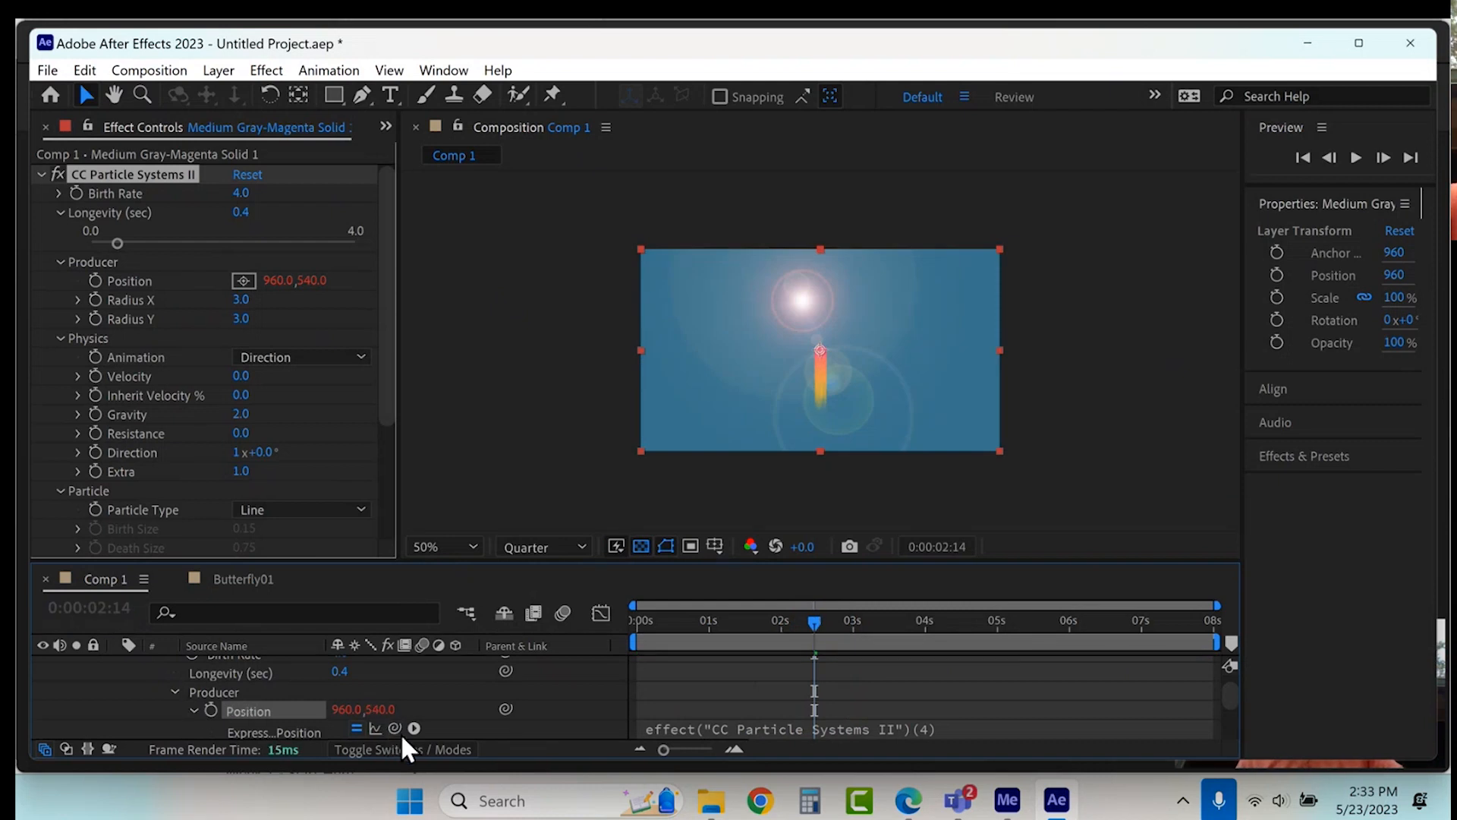
pyautogui.moveTo(393, 727); pyautogui.dragTo(250, 711)
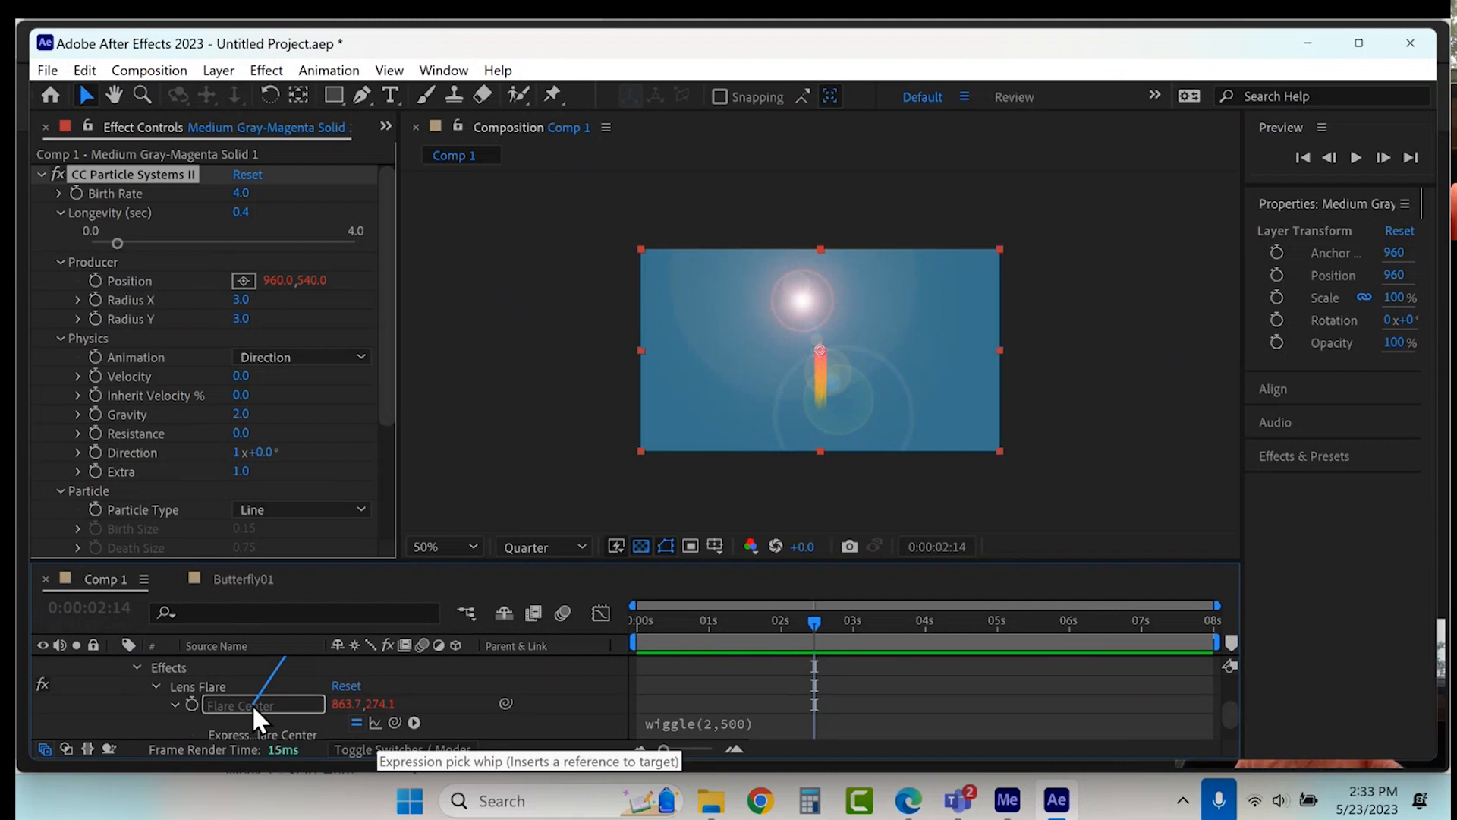
pyautogui.moveTo(252, 704); pyautogui.dragTo(253, 704)
# Step: Play the animation from the first frame to check how the particles follow the flare
pyautogui.moveTo(675, 621); pyautogui.dragTo(595, 627)
pyautogui.press('space')
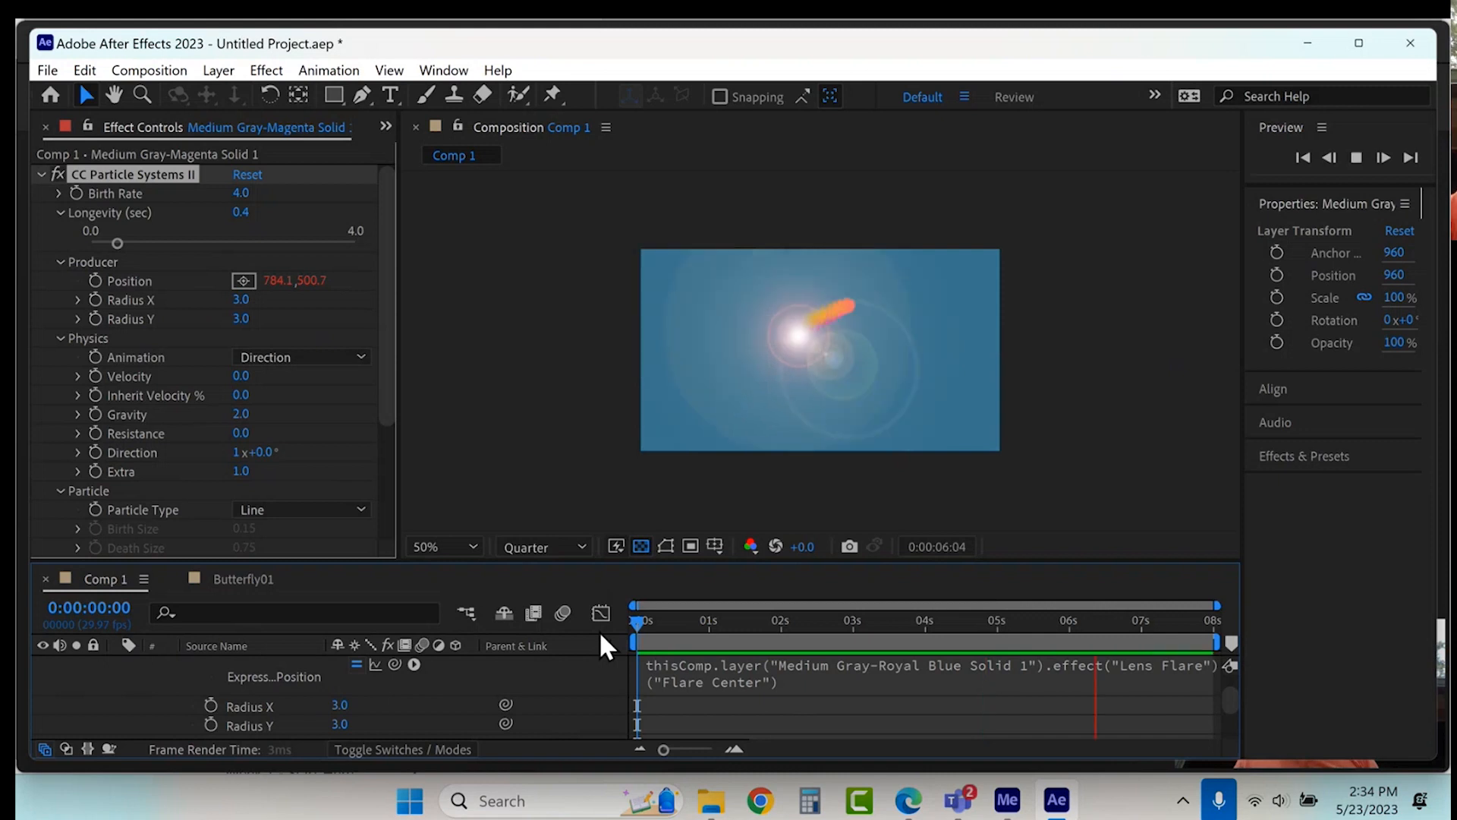
pyautogui.press('space')
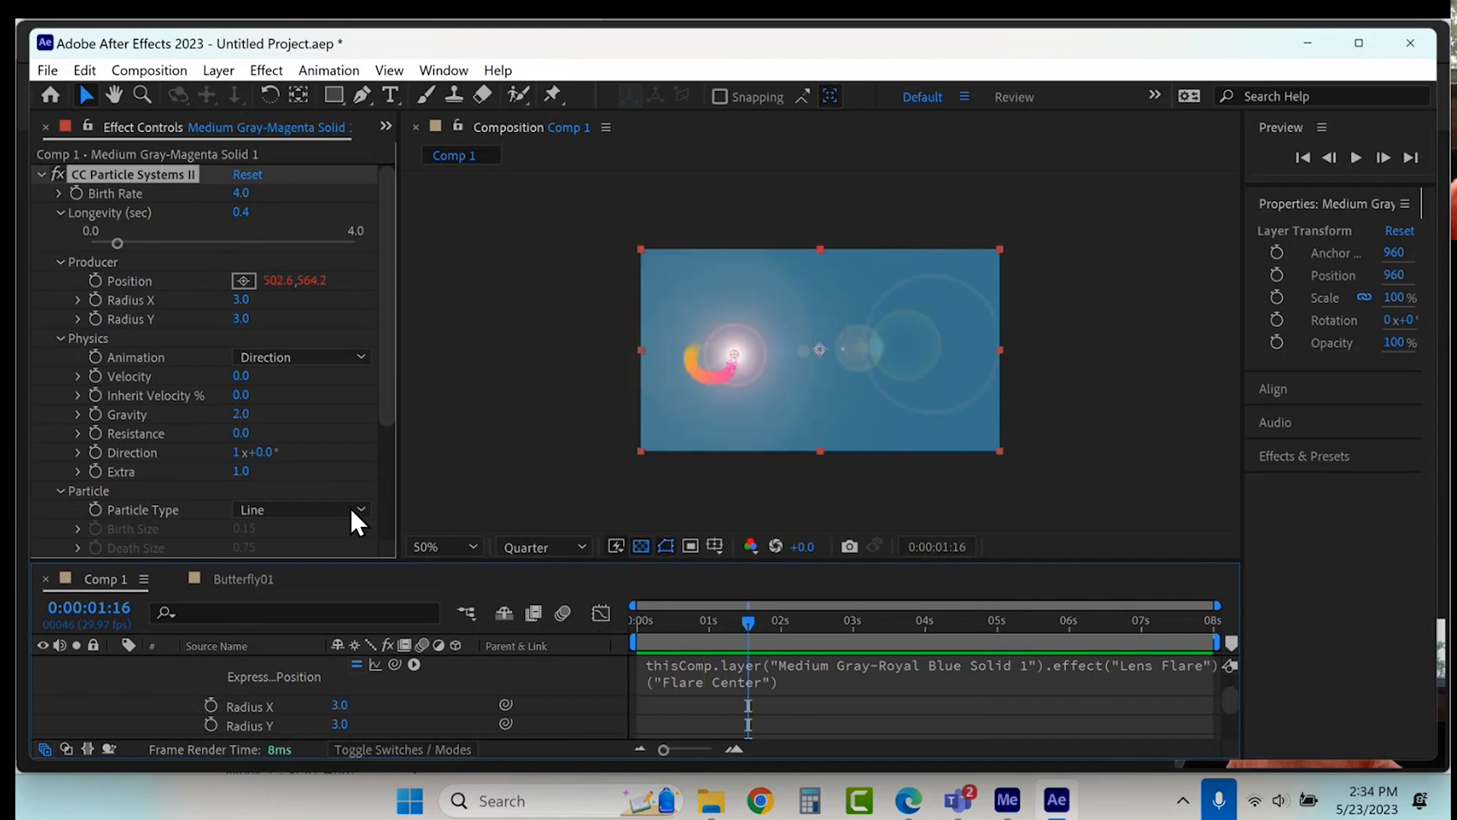
# Step: Change the particles' Birth Color to white (FFFFFF)
pyautogui.scroll(-4, 317, 463)
pyautogui.click(244, 511)
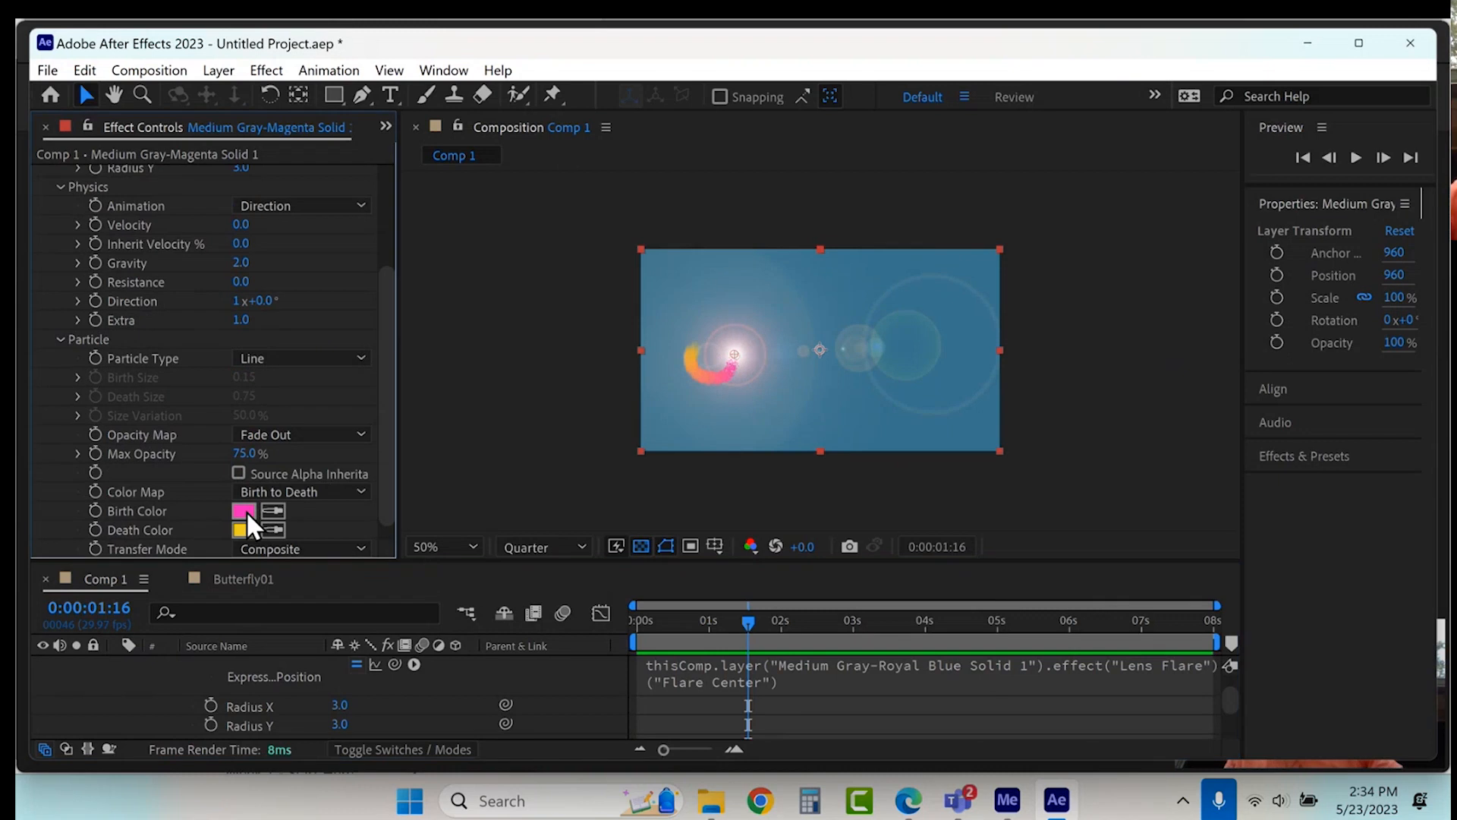
pyautogui.click(512, 275)
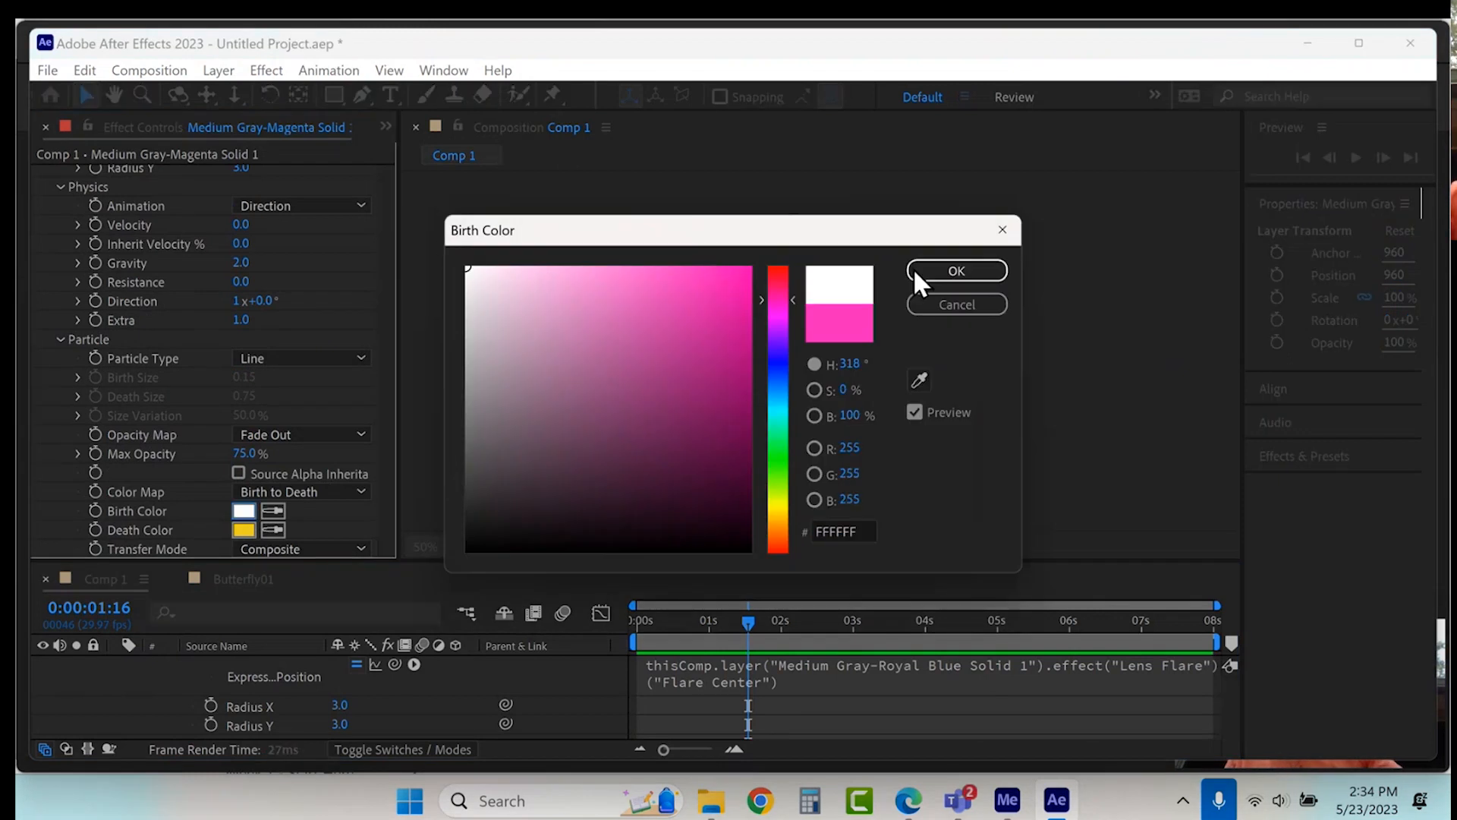
pyautogui.click(944, 273)
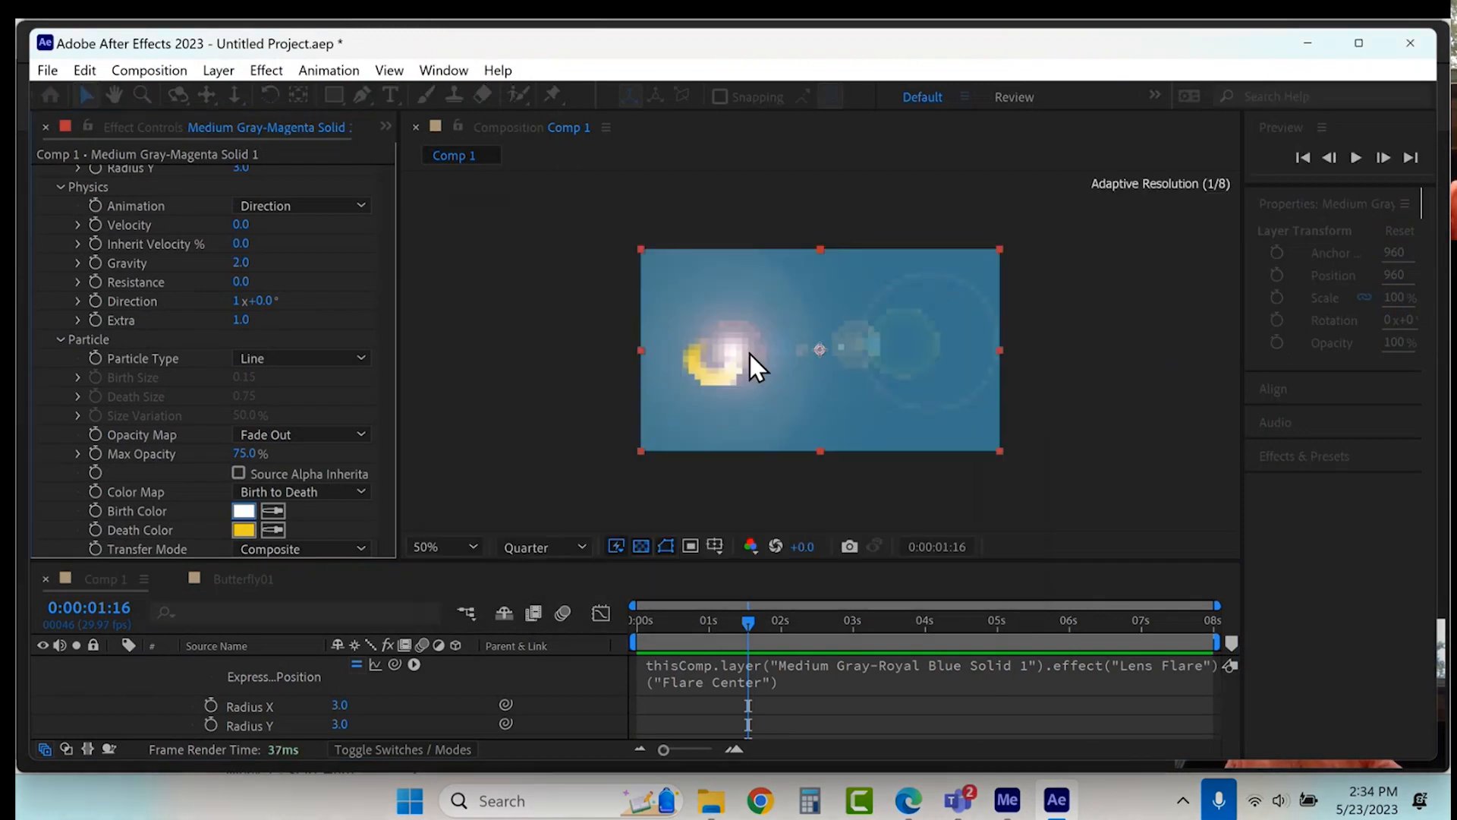
# Step: Change the particles' Death Color to purple (C737FF) and preview the trail
pyautogui.click(245, 529)
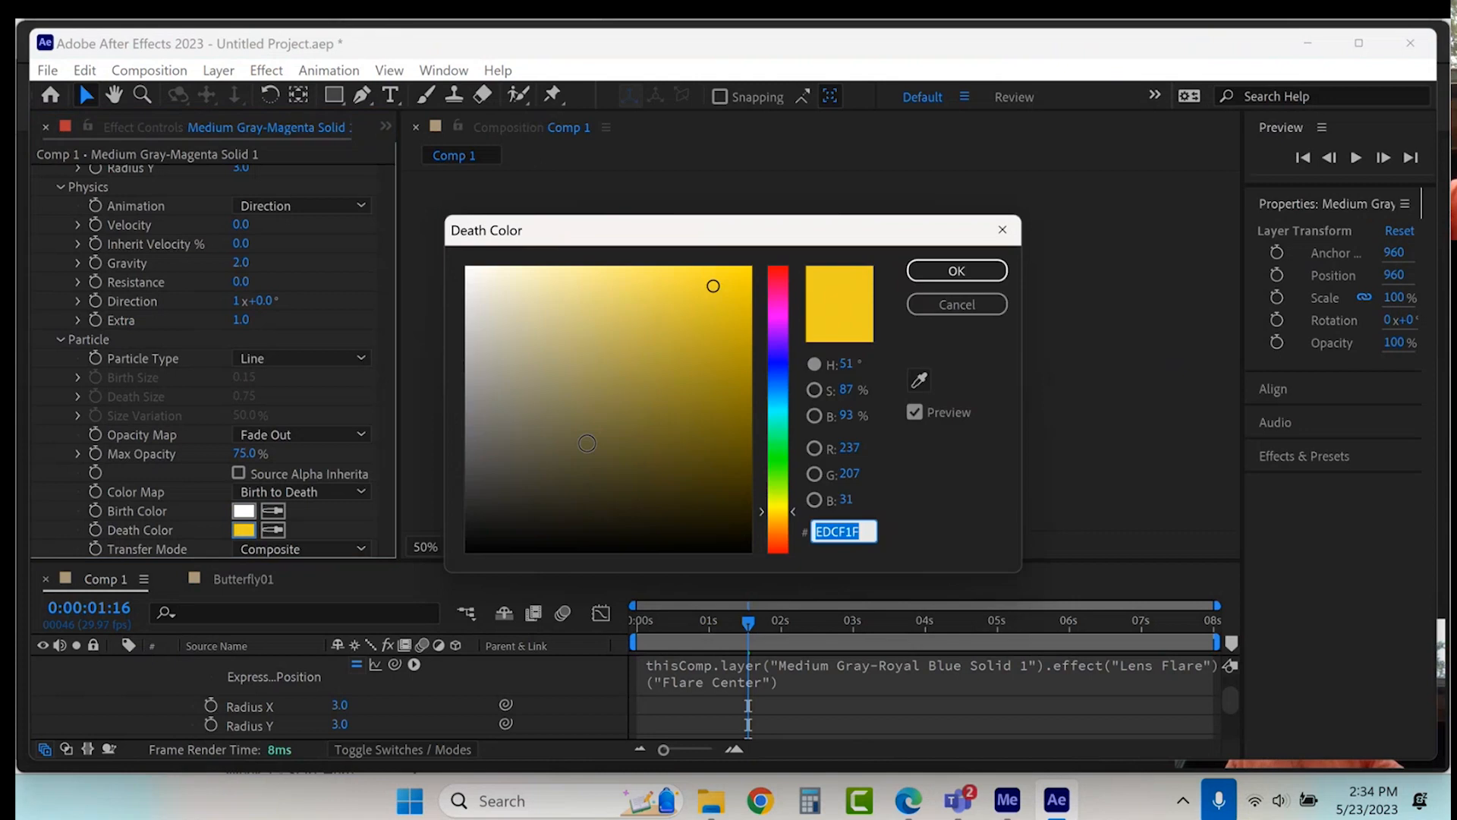
pyautogui.click(782, 303)
pyautogui.click(689, 275)
pyautogui.click(689, 266)
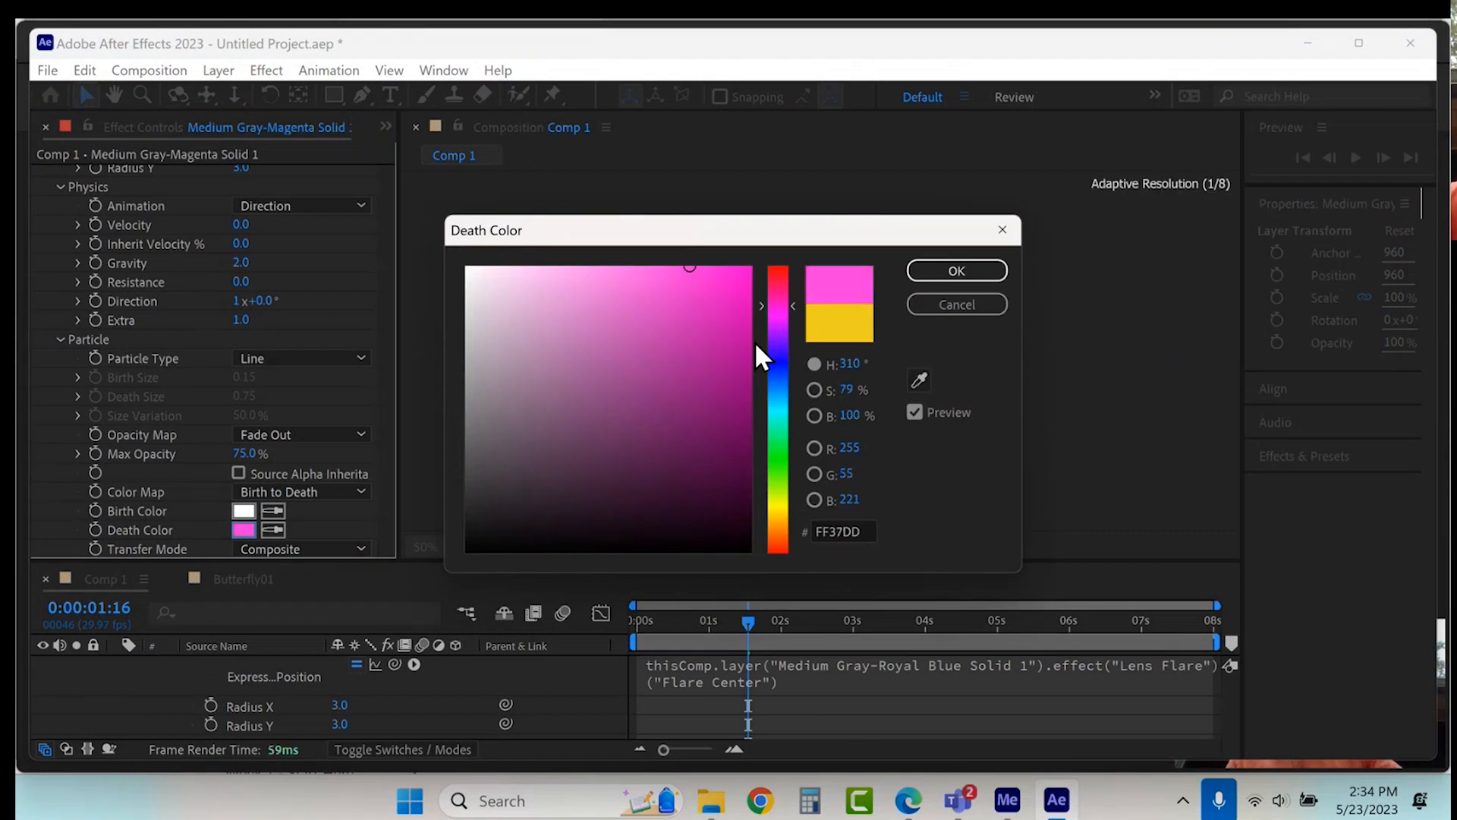
pyautogui.click(773, 326)
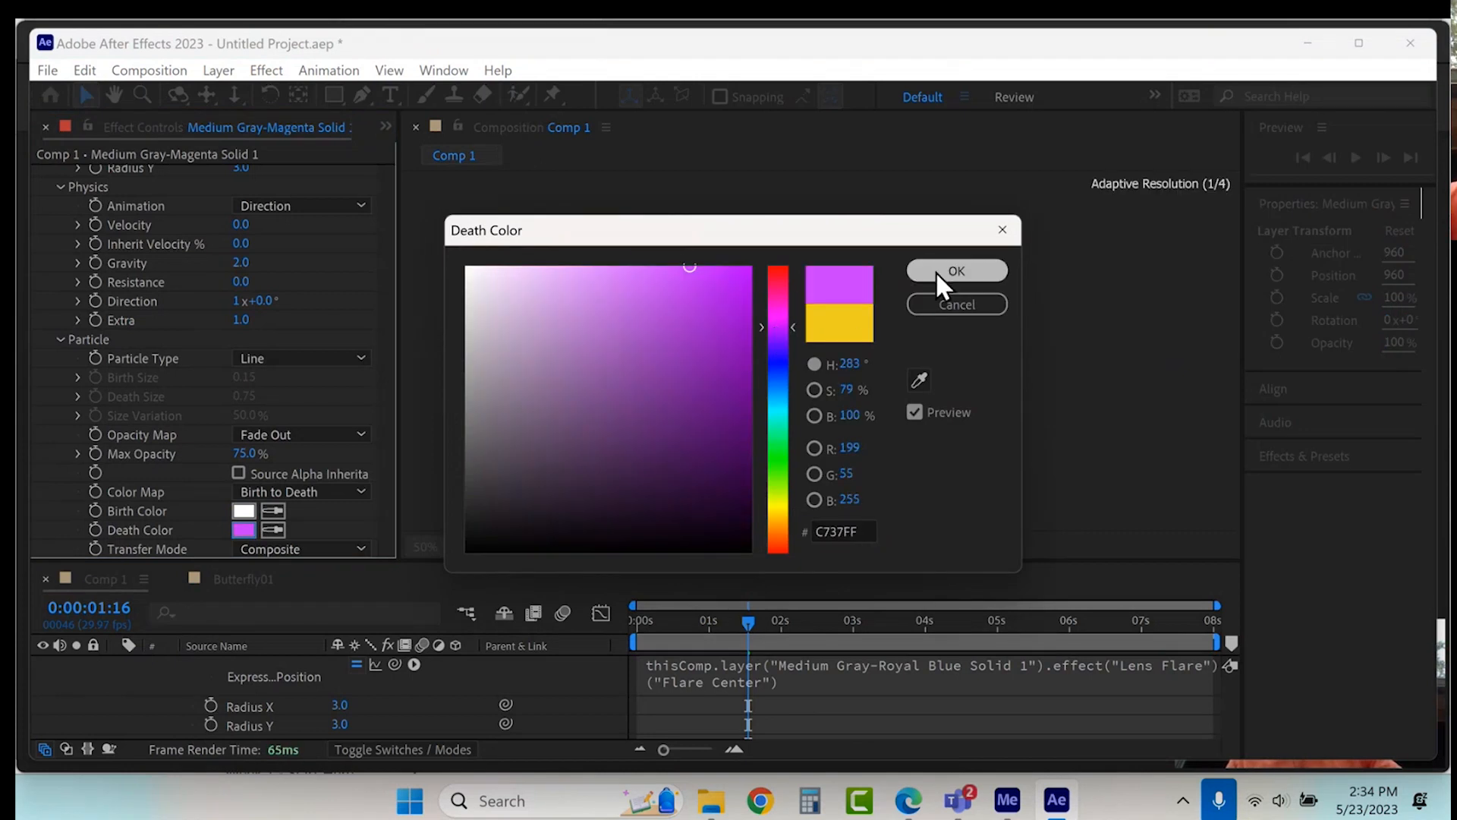
pyautogui.click(936, 271)
pyautogui.press('space')
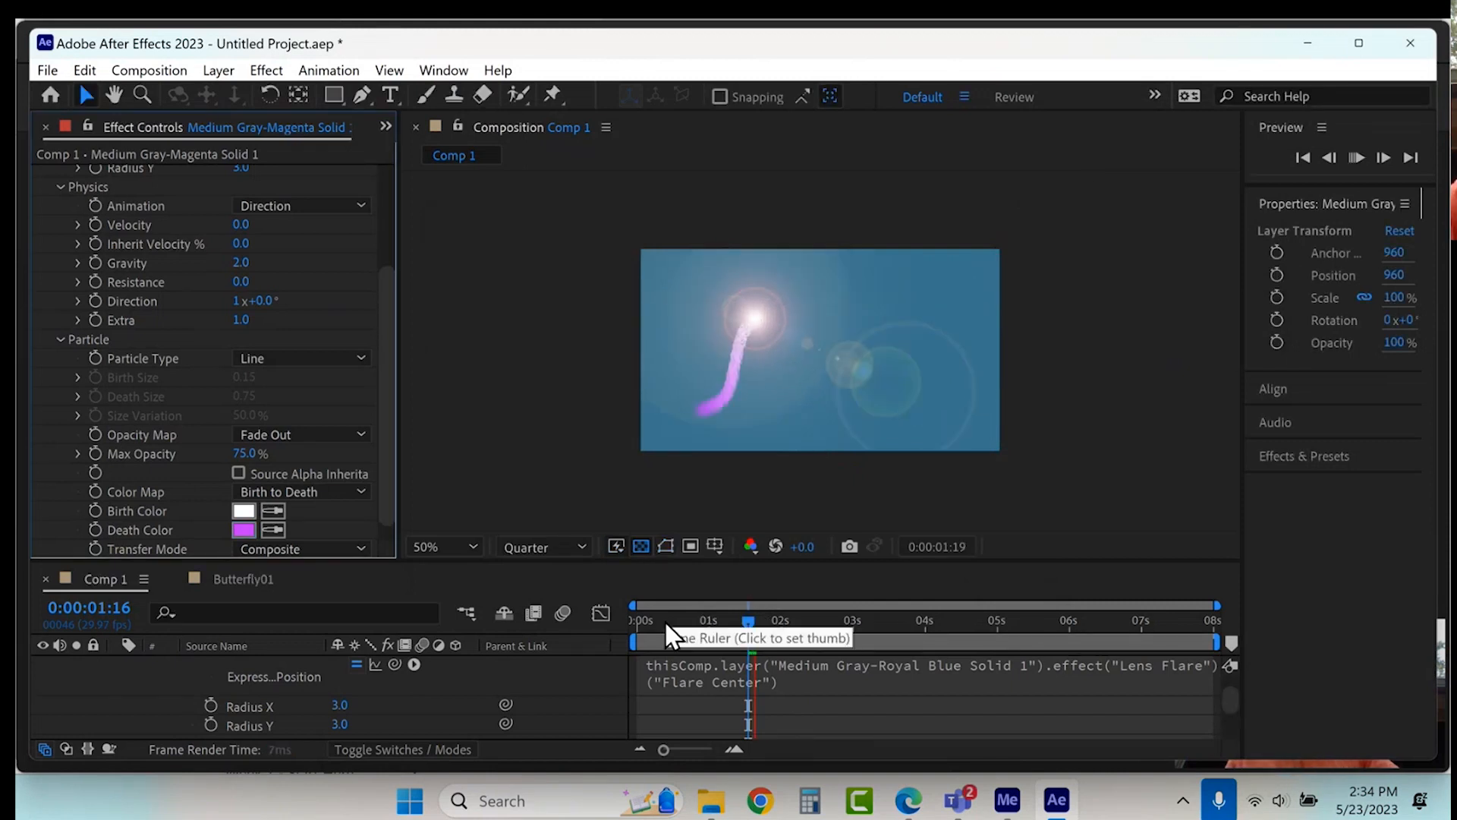
pyautogui.press('space')
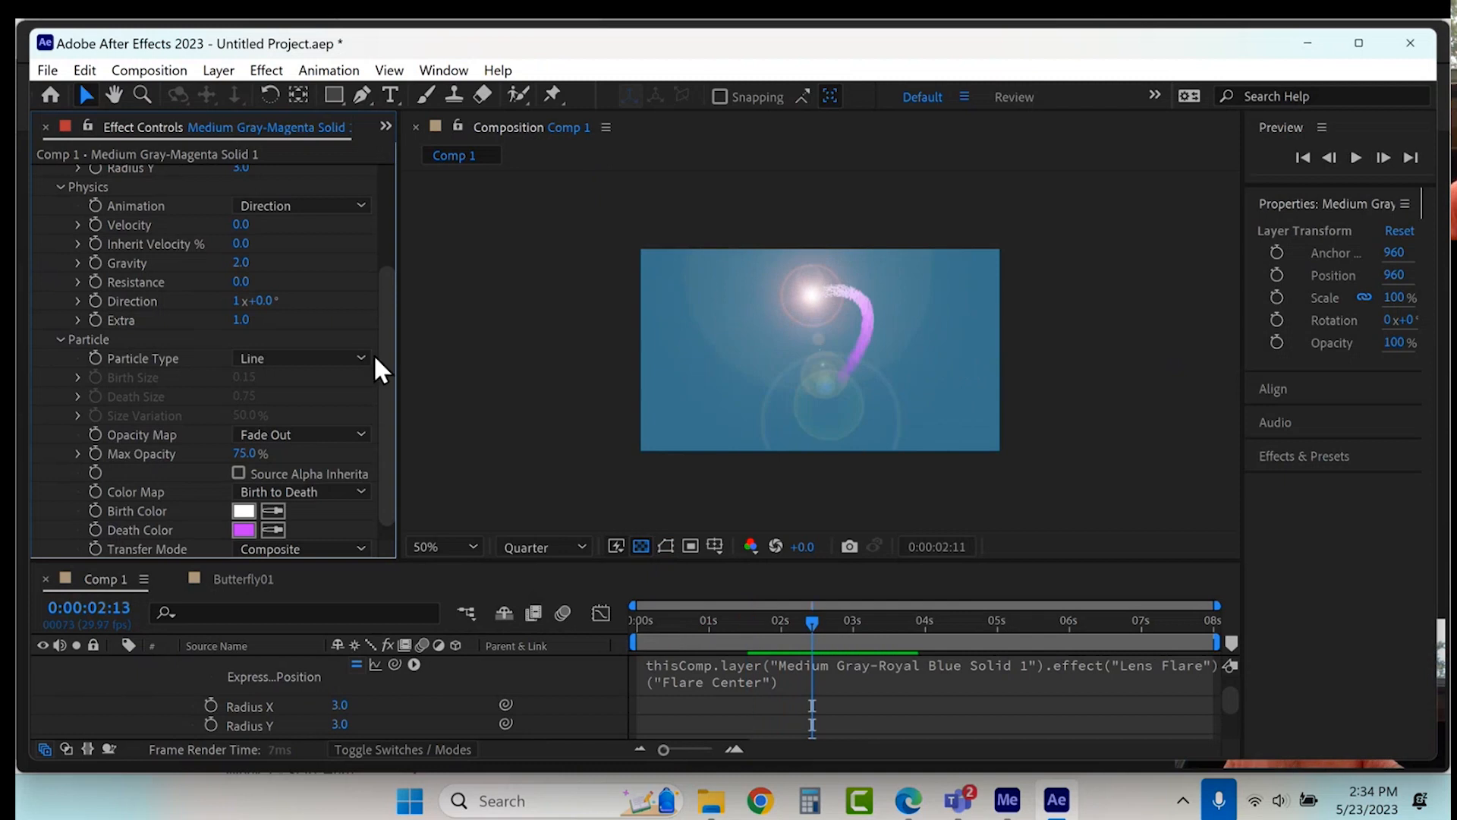
# Step: Set the particle effect's Inherit Velocity to 6% in the Physics settings
pyautogui.scroll(4, 261, 325)
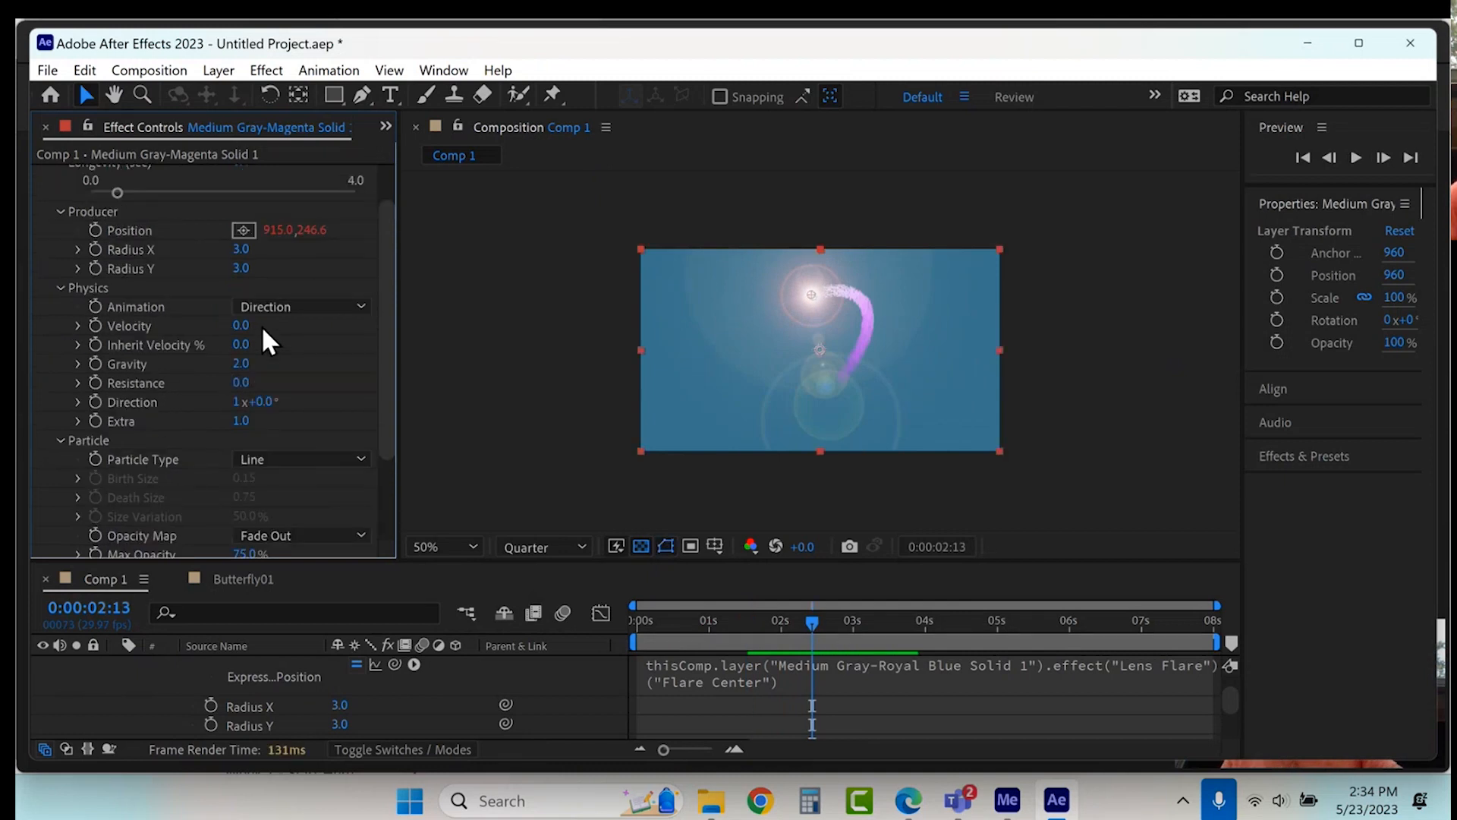
pyautogui.scroll(-3, 261, 324)
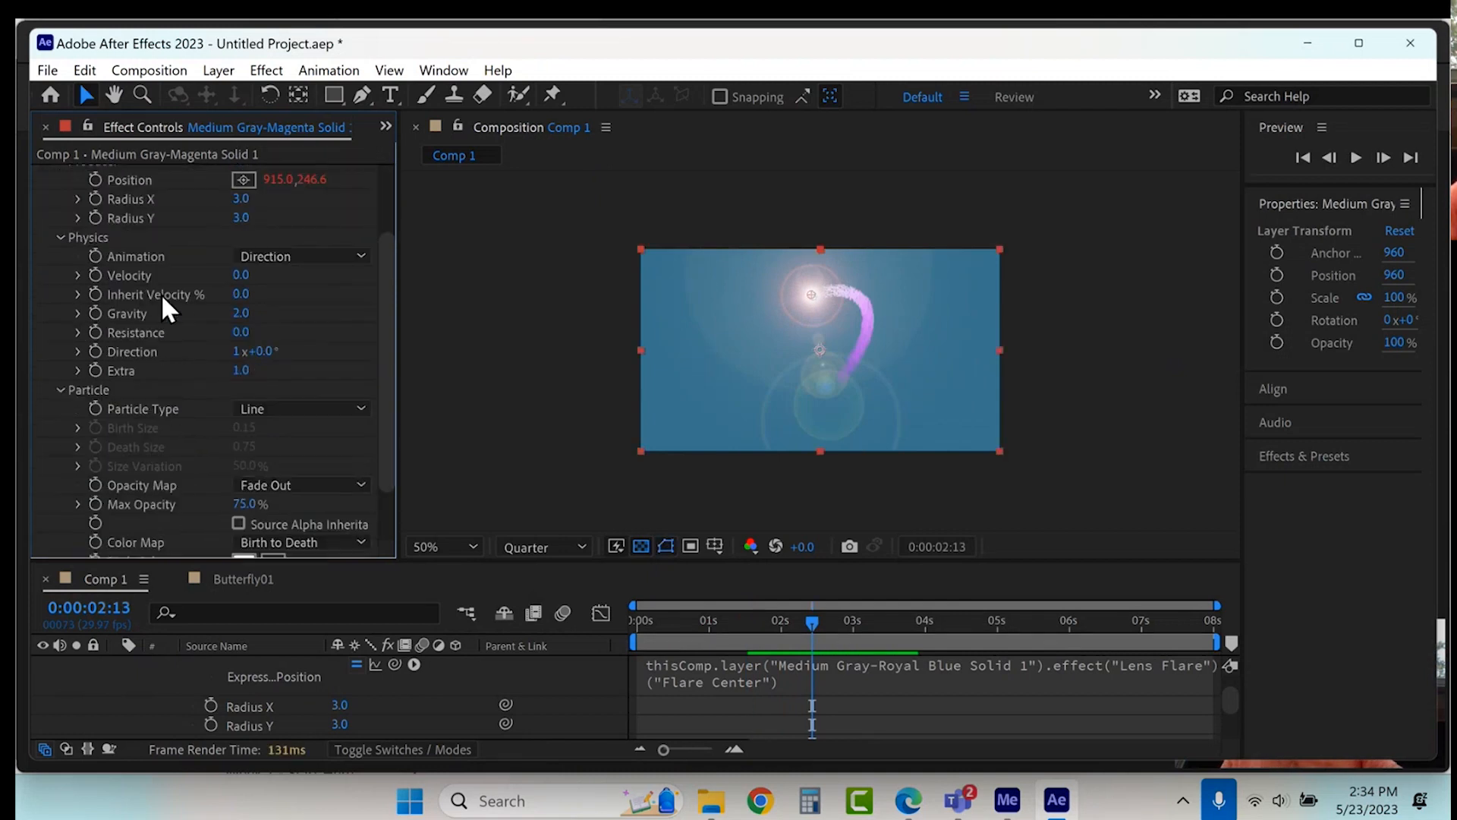
pyautogui.click(241, 293)
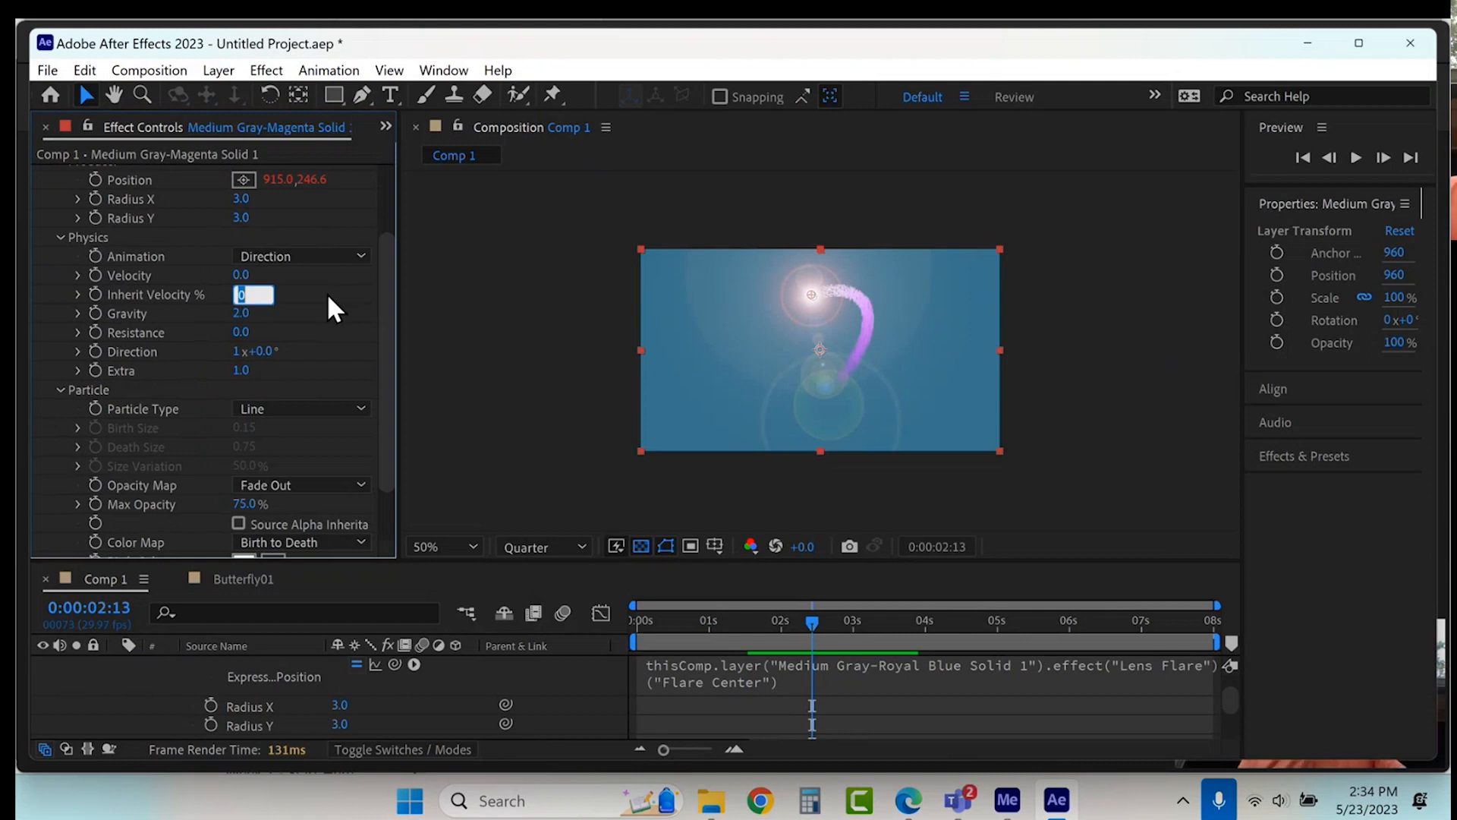
pyautogui.write('6')
pyautogui.press('Return')
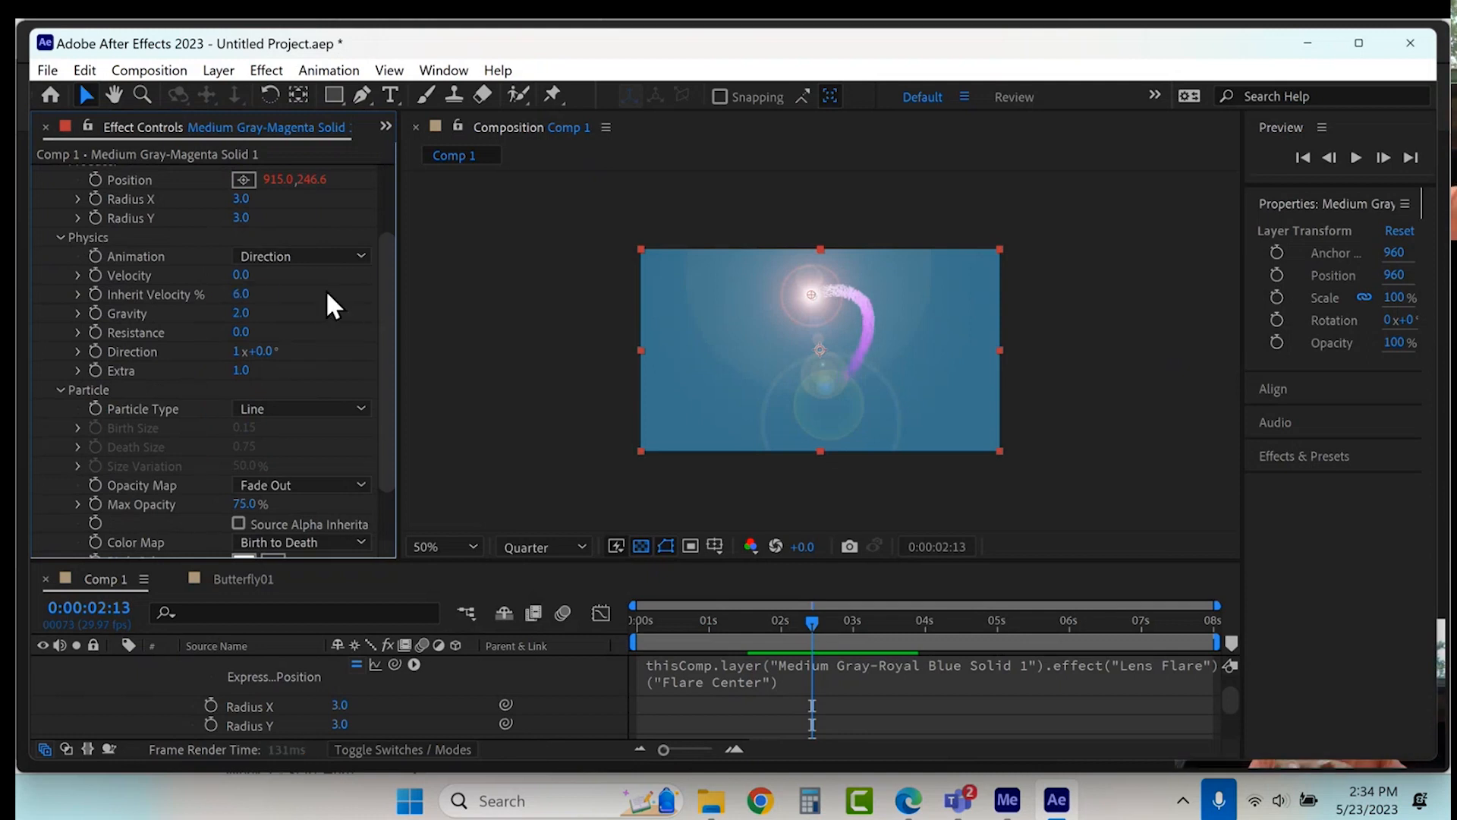
# Step: Preview the animation to check how the particle trail follows the flare
pyautogui.press('space')
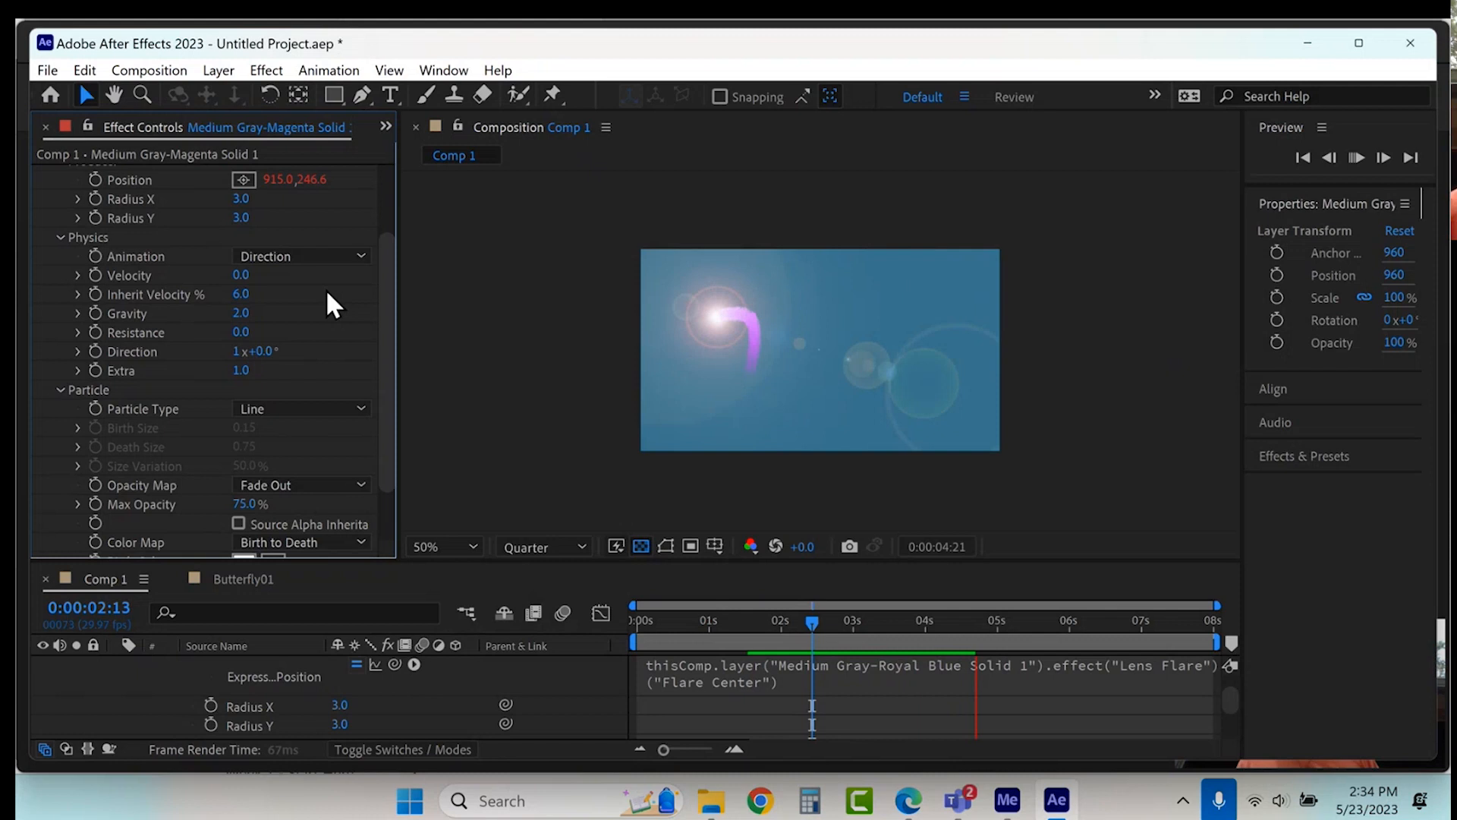
pyautogui.scroll(2, 208, 260)
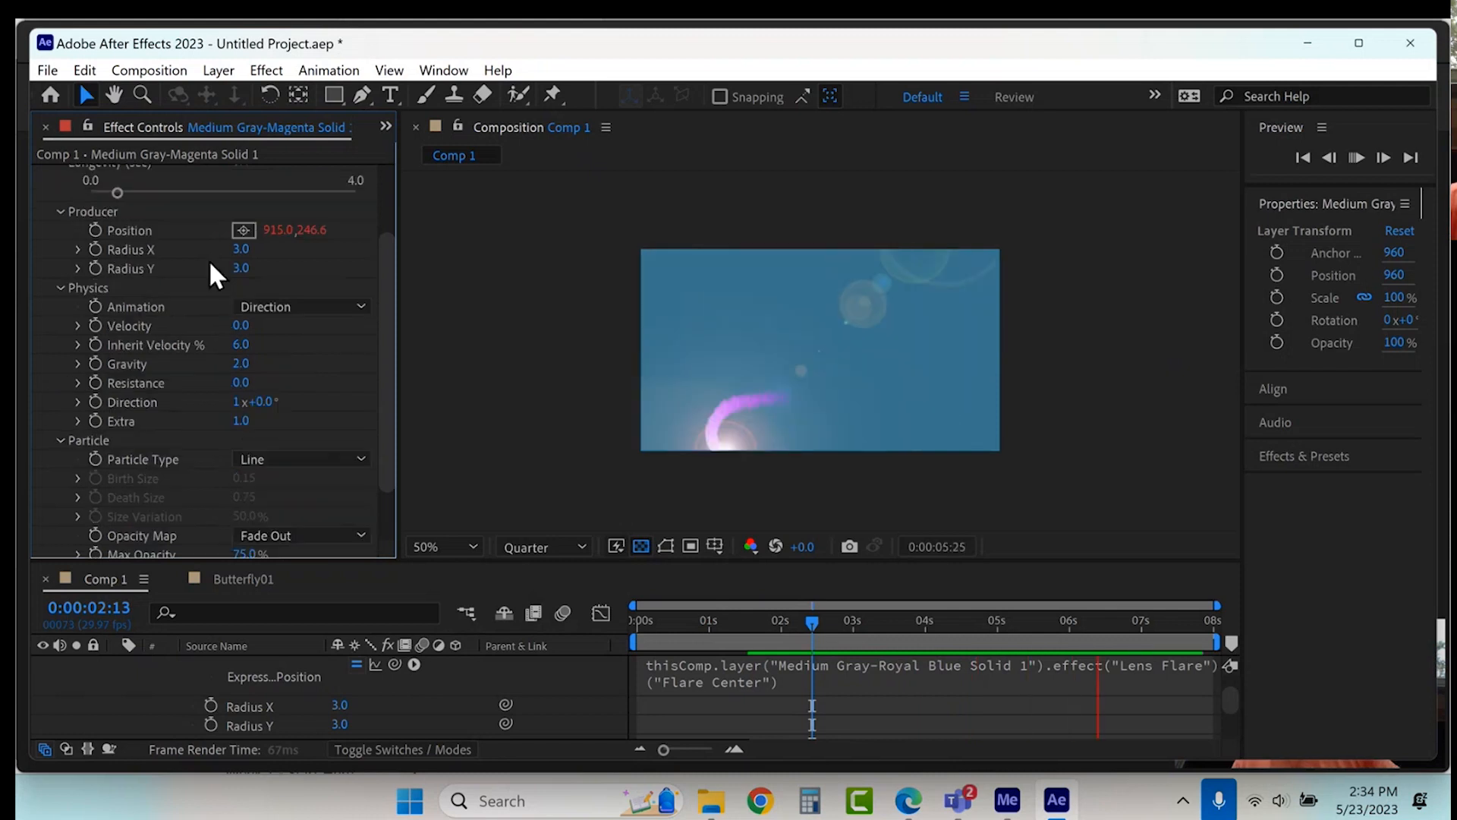
pyautogui.scroll(2, 208, 260)
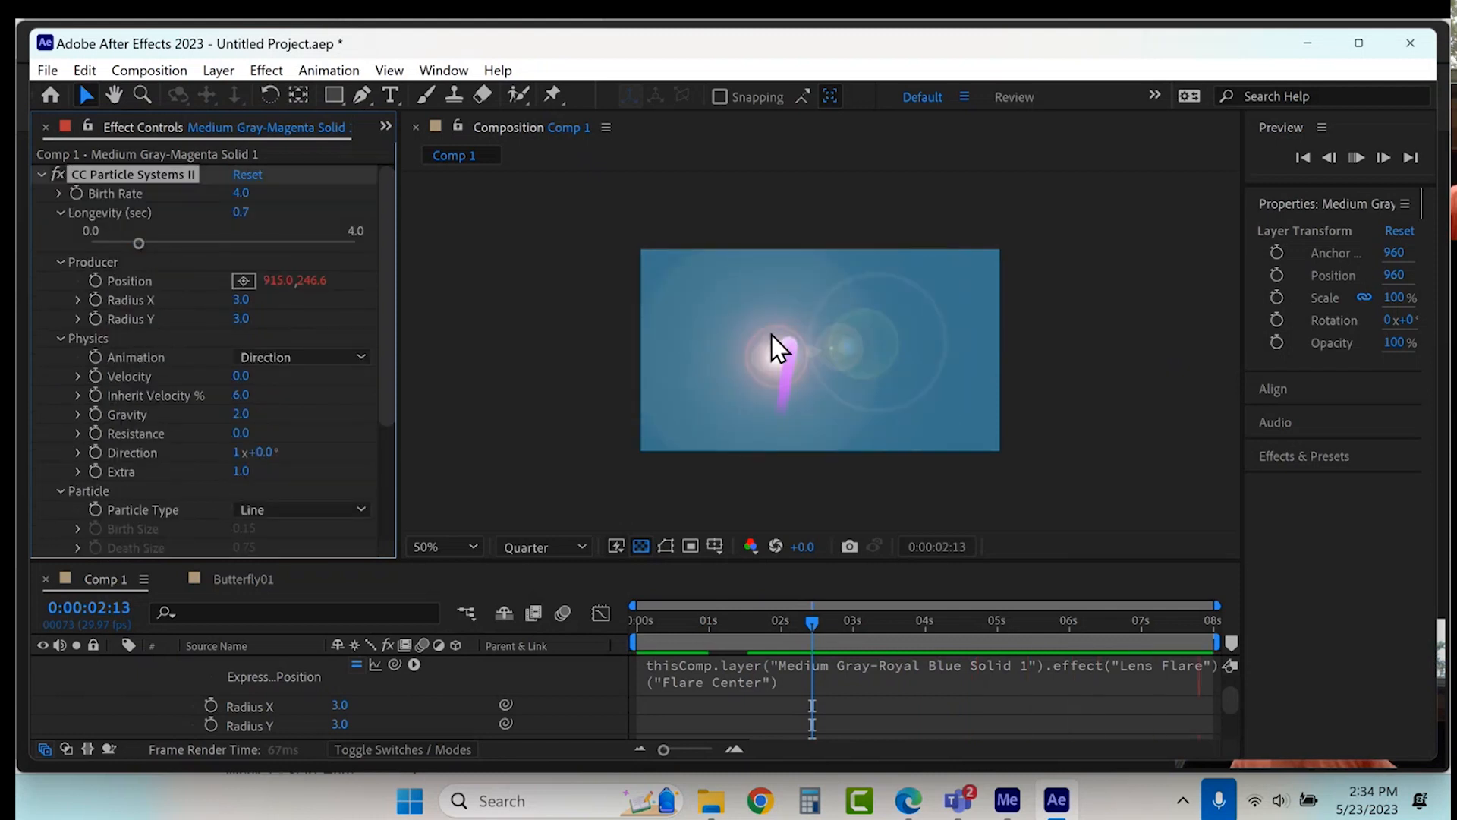
pyautogui.press('space')
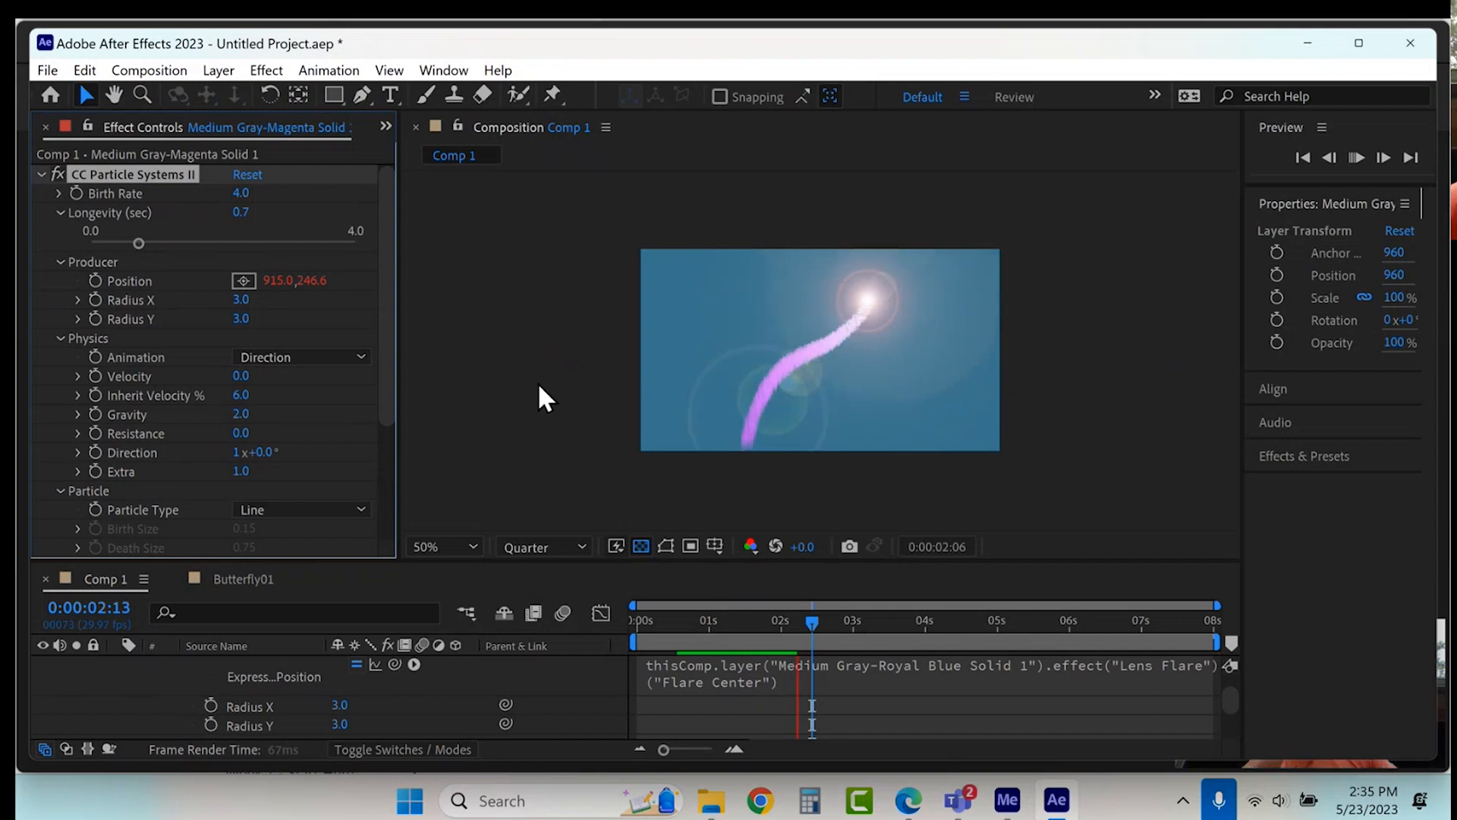
# Step: Set the particles' Max Opacity to 58% in the Particle settings
pyautogui.scroll(-2, 328, 454)
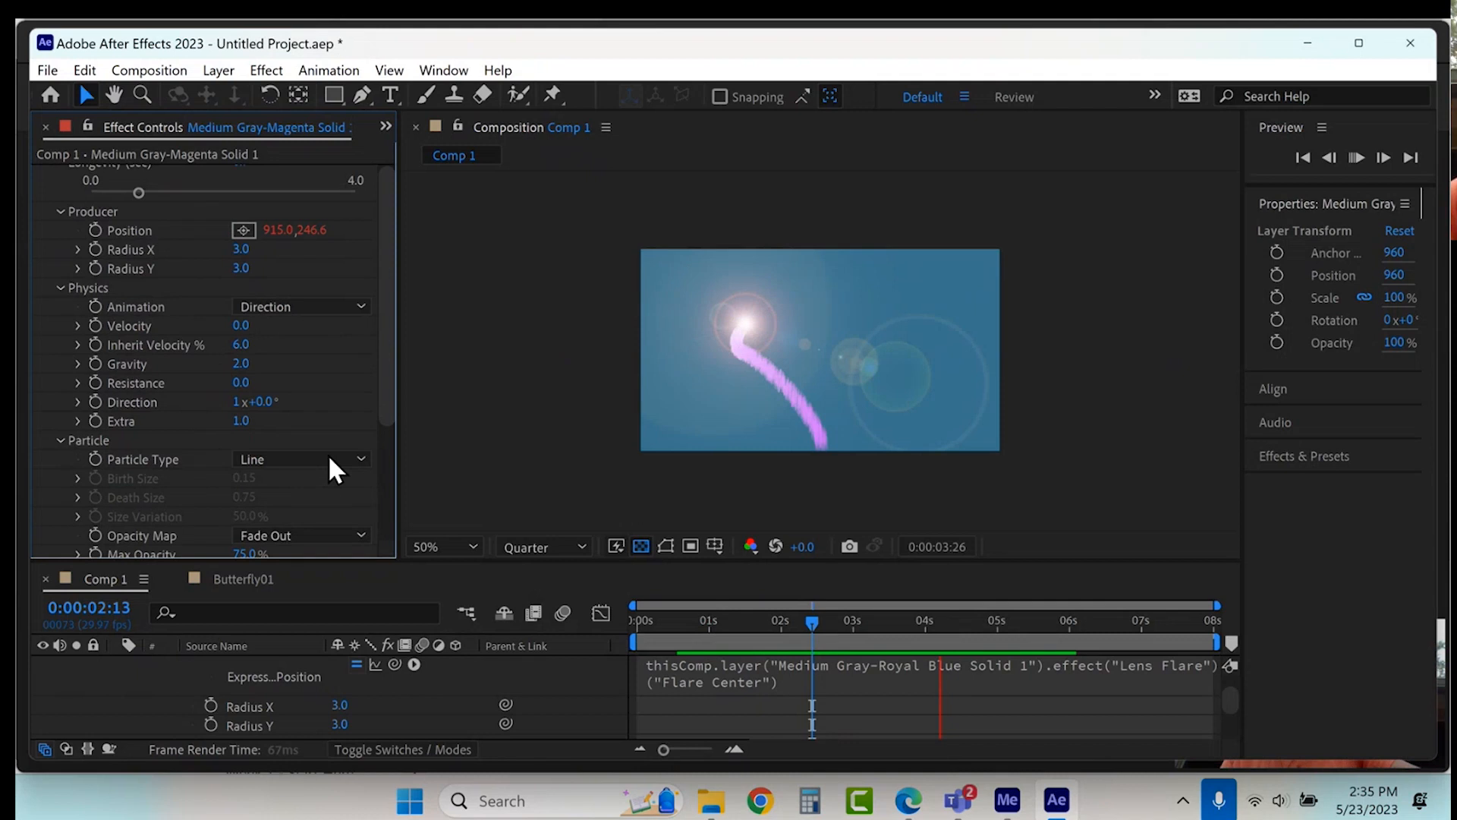
pyautogui.scroll(-5, 328, 454)
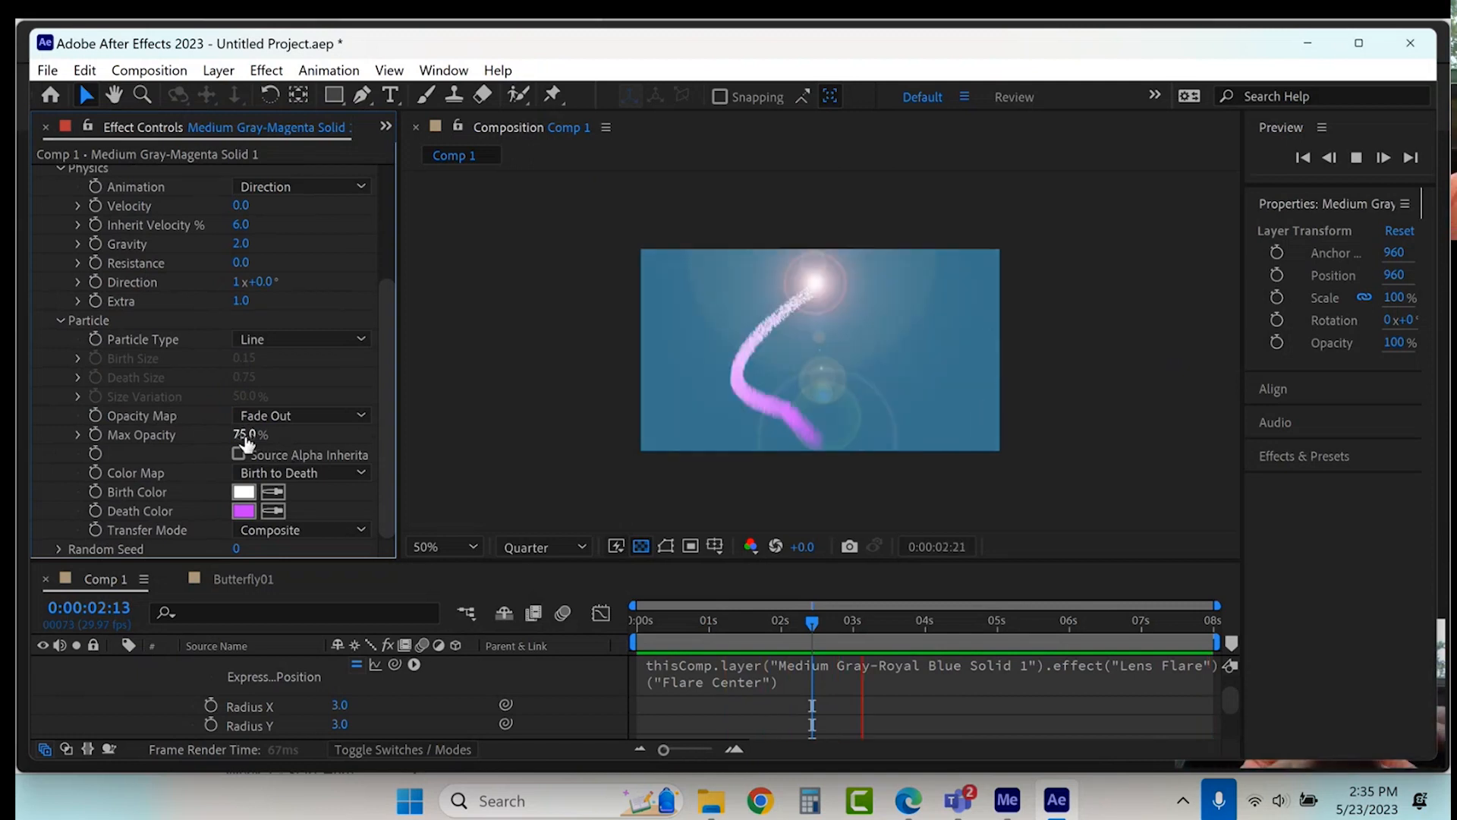
pyautogui.moveTo(244, 437); pyautogui.dragTo(545, 535)
pyautogui.press('space')
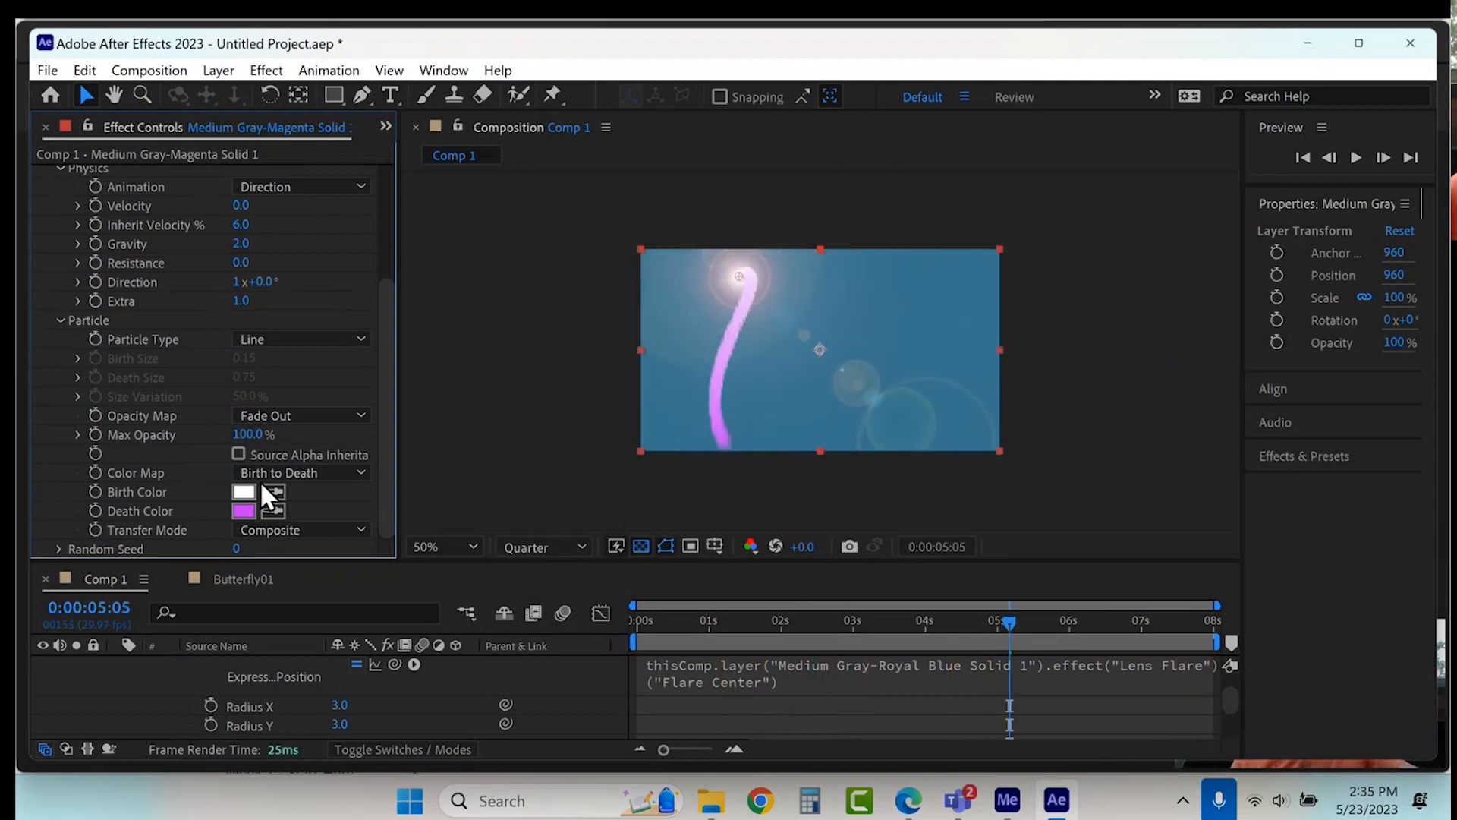
pyautogui.moveTo(247, 438); pyautogui.dragTo(206, 442)
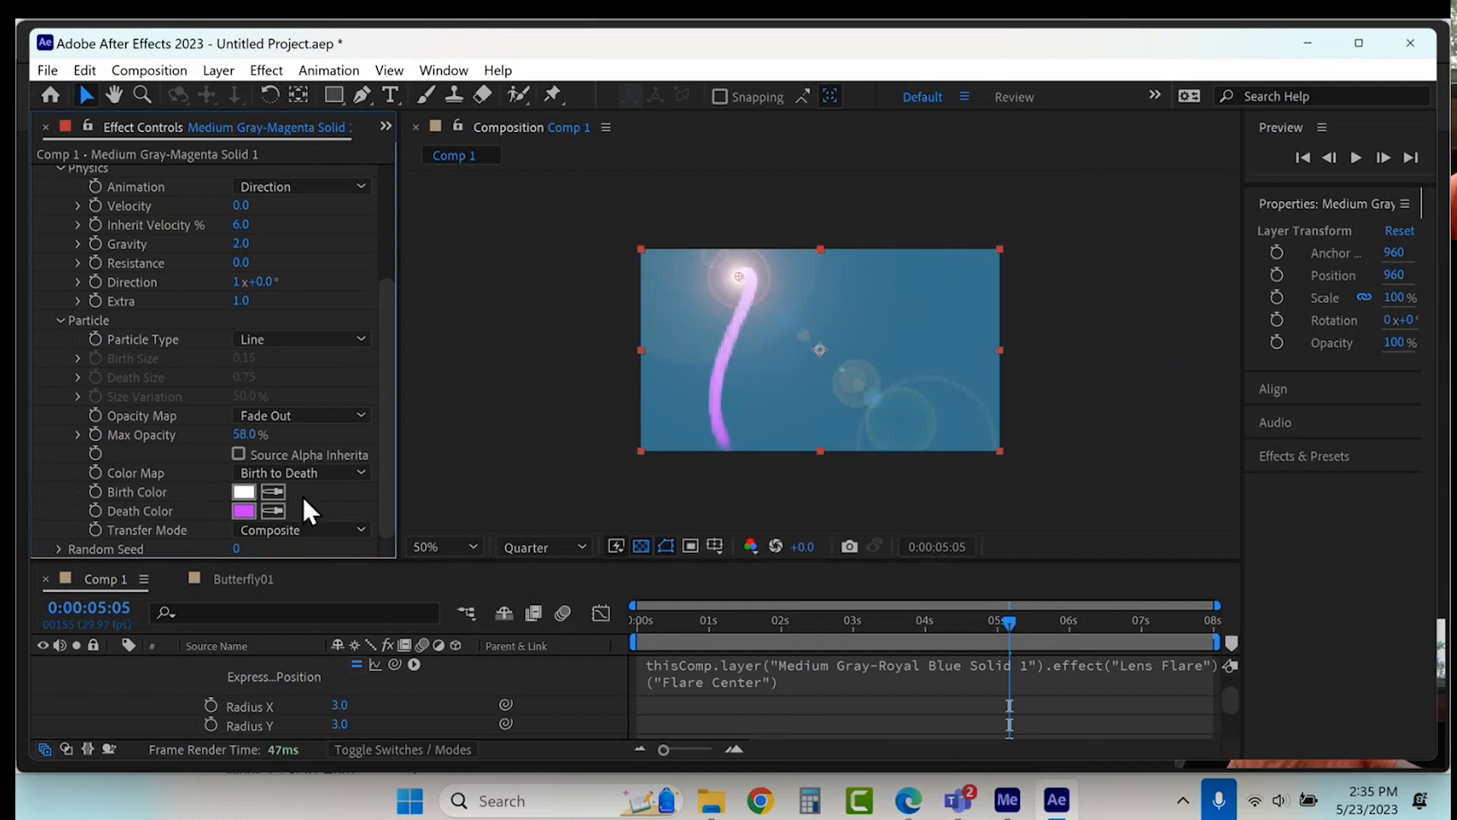
# Step: Set the particle effect's Random Seed to 4
pyautogui.click(236, 549)
pyautogui.write('4')
pyautogui.press('Return')
# Step: Set the particles' Velocity to 1.0 in the Physics settings and preview the spread of the trail
pyautogui.scroll(3, 327, 334)
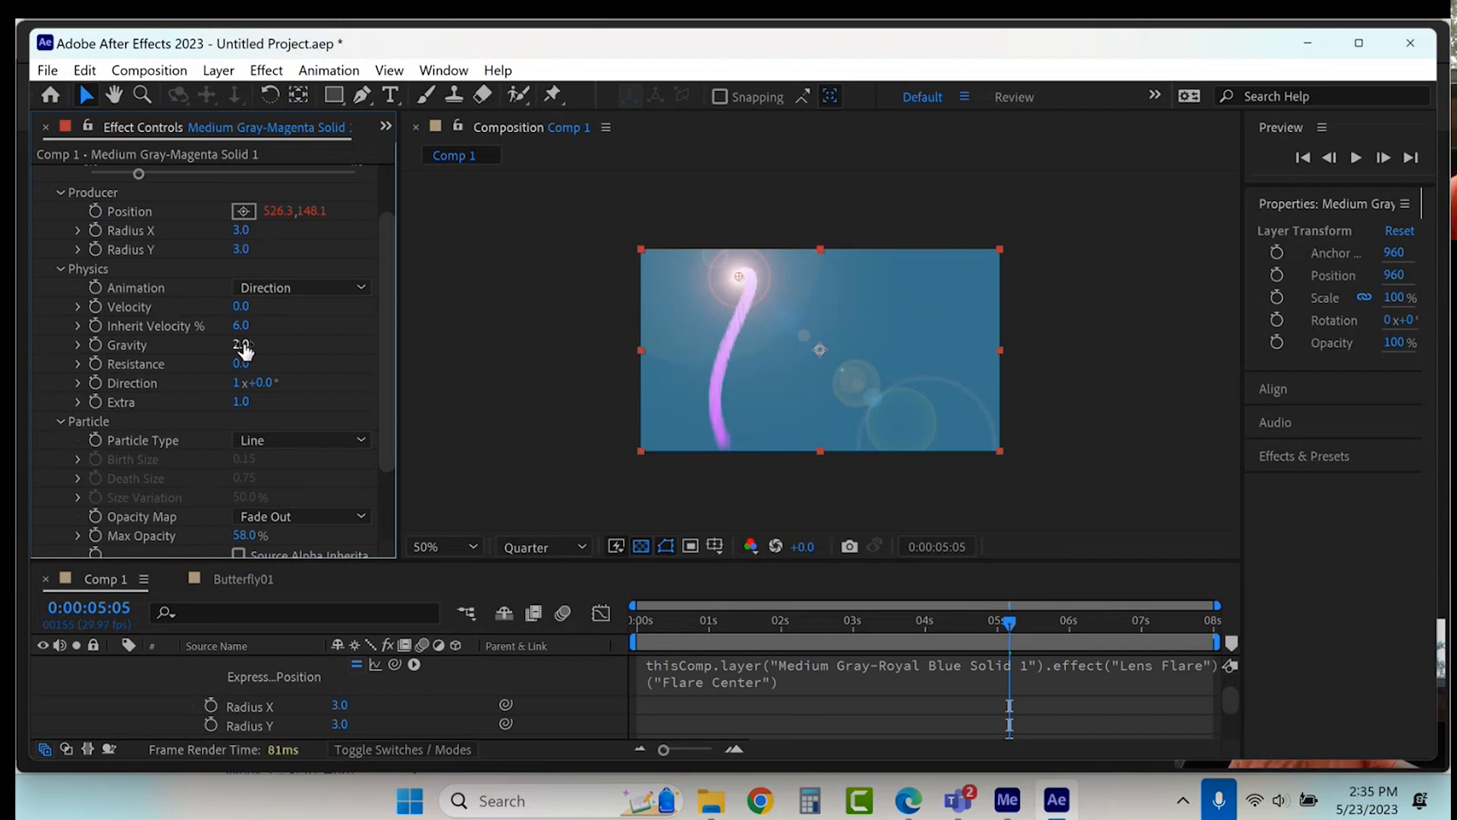
pyautogui.click(240, 307)
pyautogui.write('1')
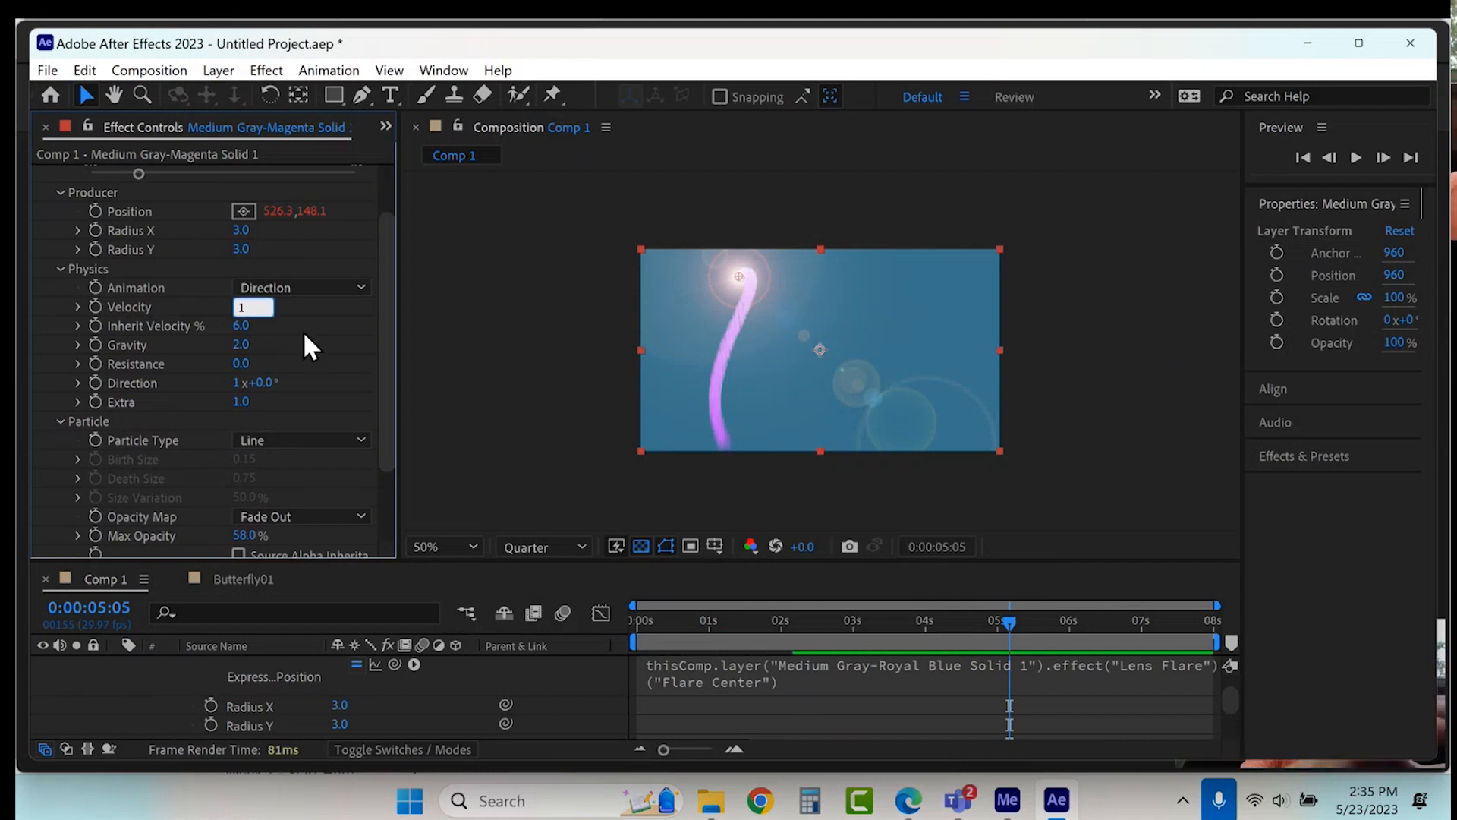
pyautogui.press('Return')
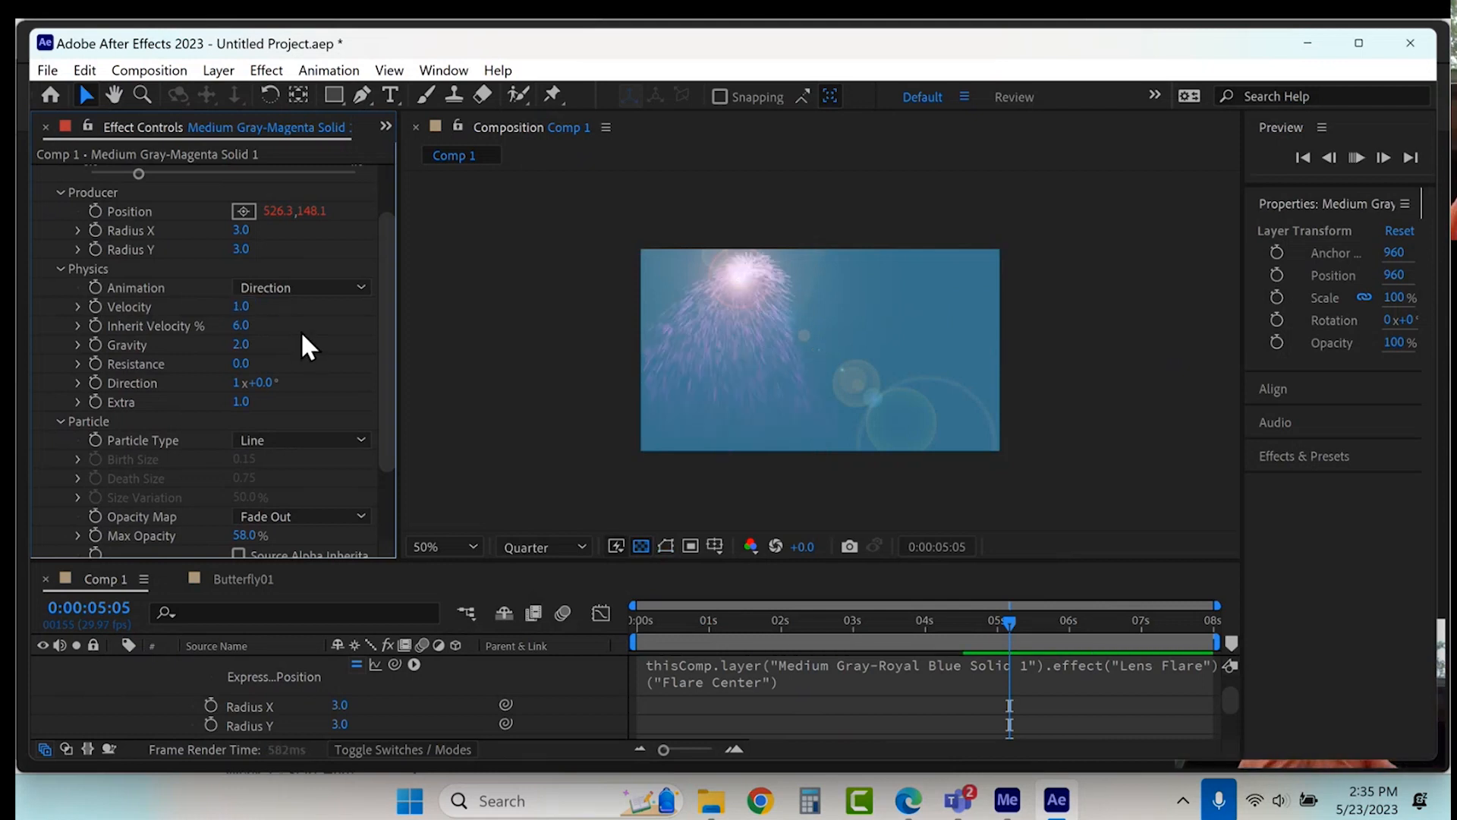
pyautogui.press('space')
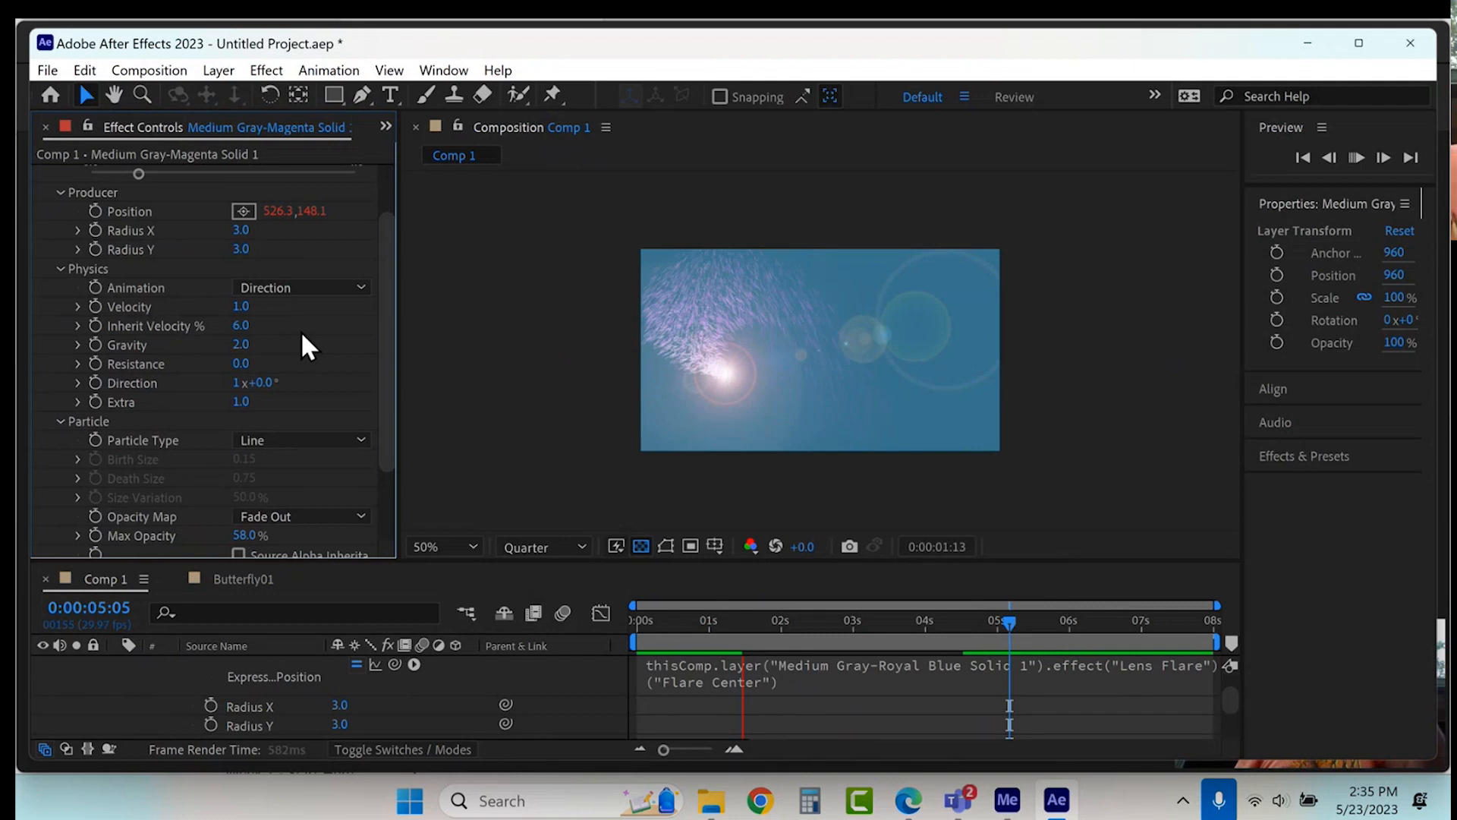
# Step: Reduce the particles' Velocity to 0.5
pyautogui.click(243, 310)
pyautogui.write('0.5')
pyautogui.press('Return')
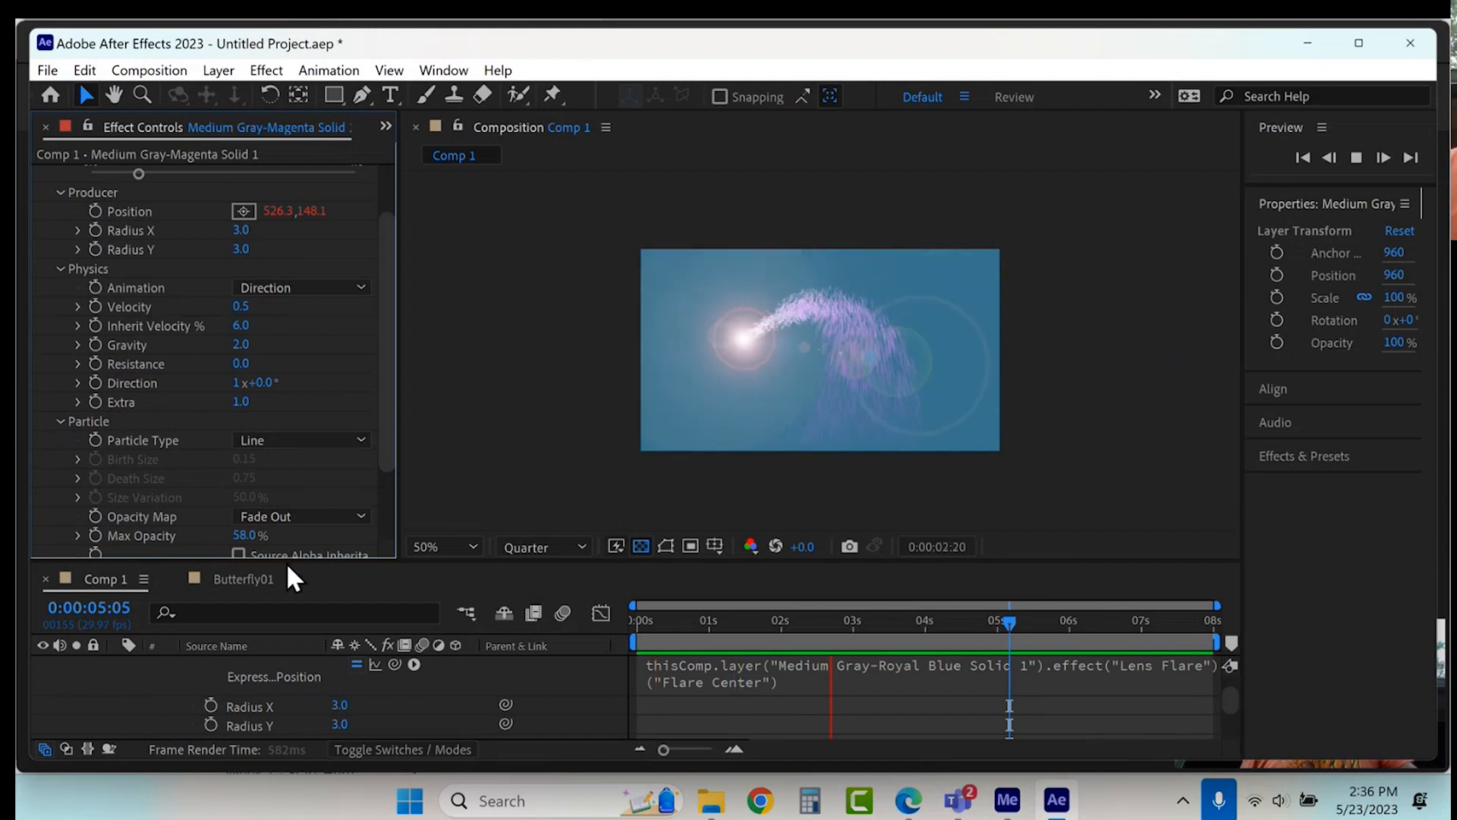
# Step: Collapse the magenta particle solid's properties in the timeline
pyautogui.scroll(4, 201, 701)
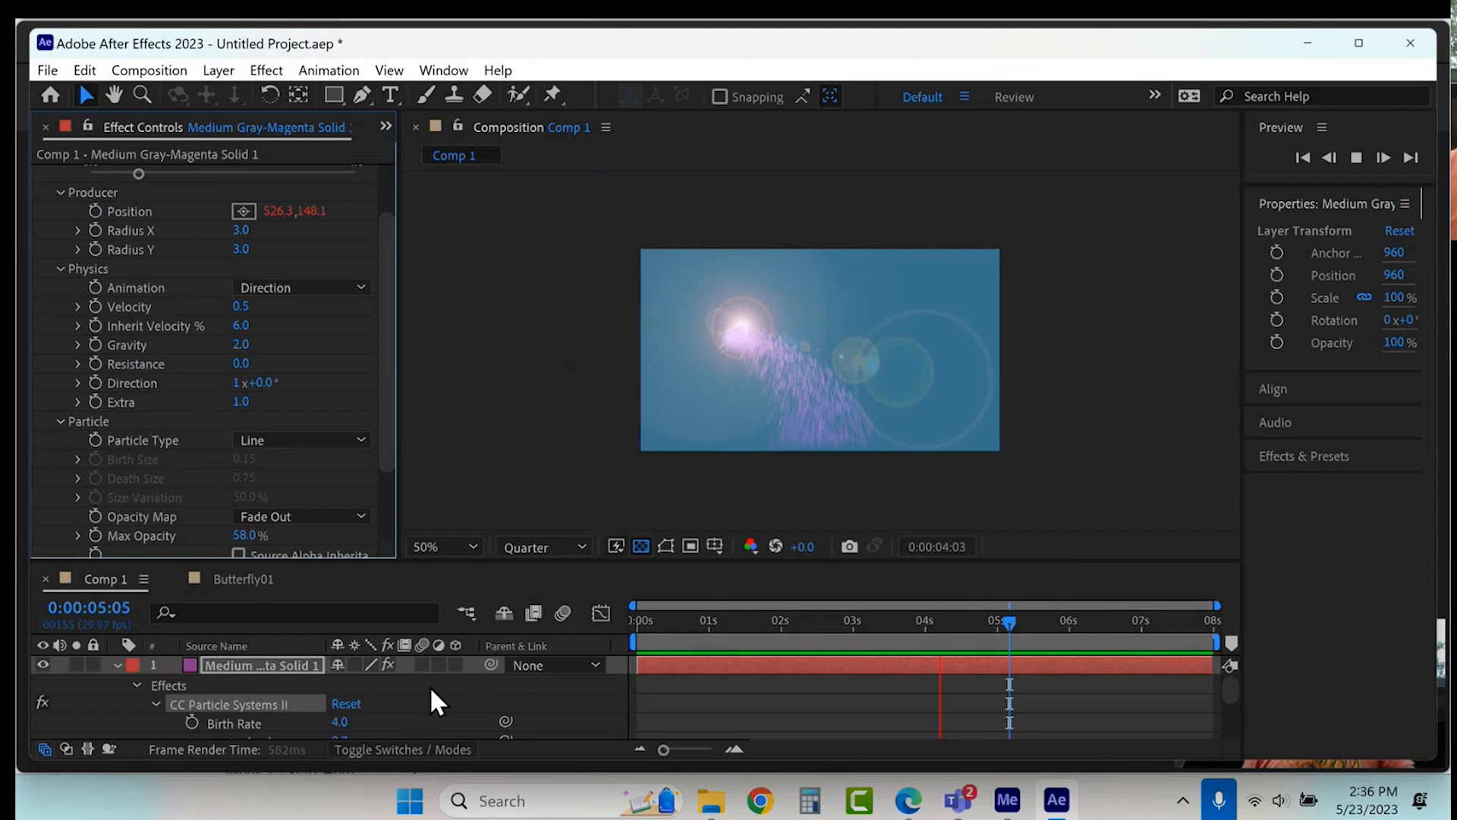
pyautogui.scroll(-8, 371, 708)
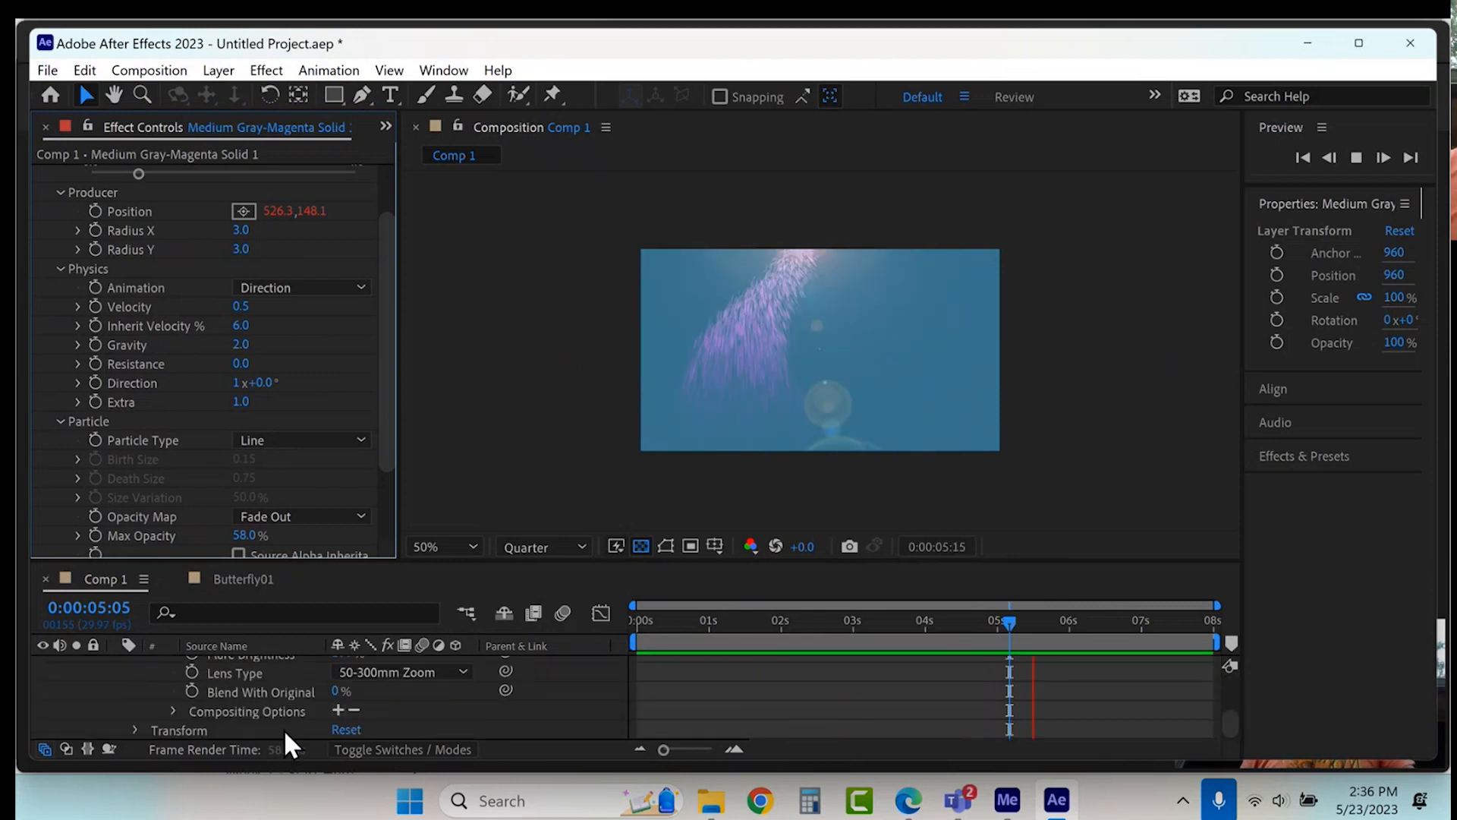
pyautogui.scroll(3, 282, 726)
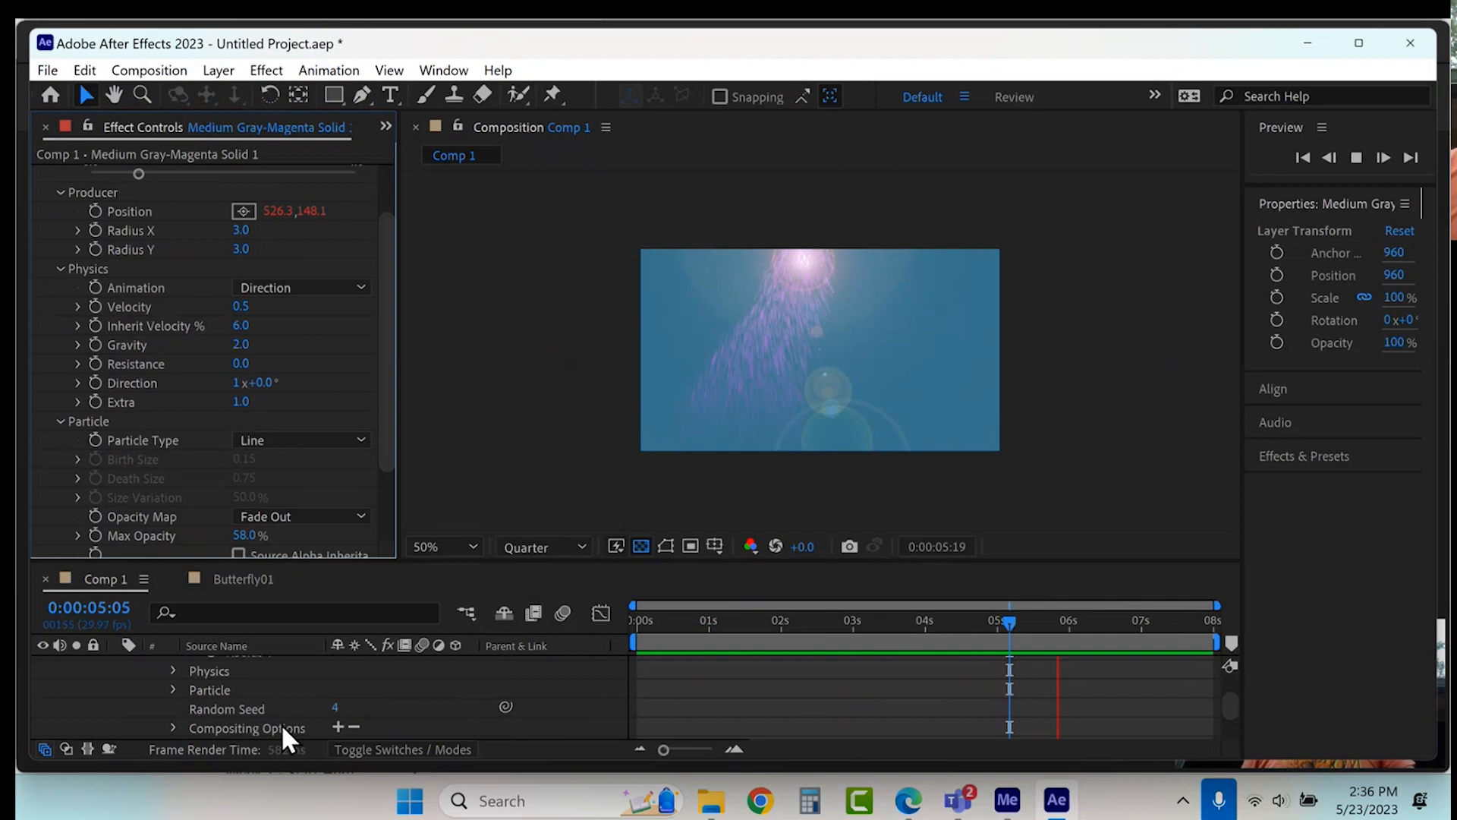
pyautogui.scroll(4, 117, 682)
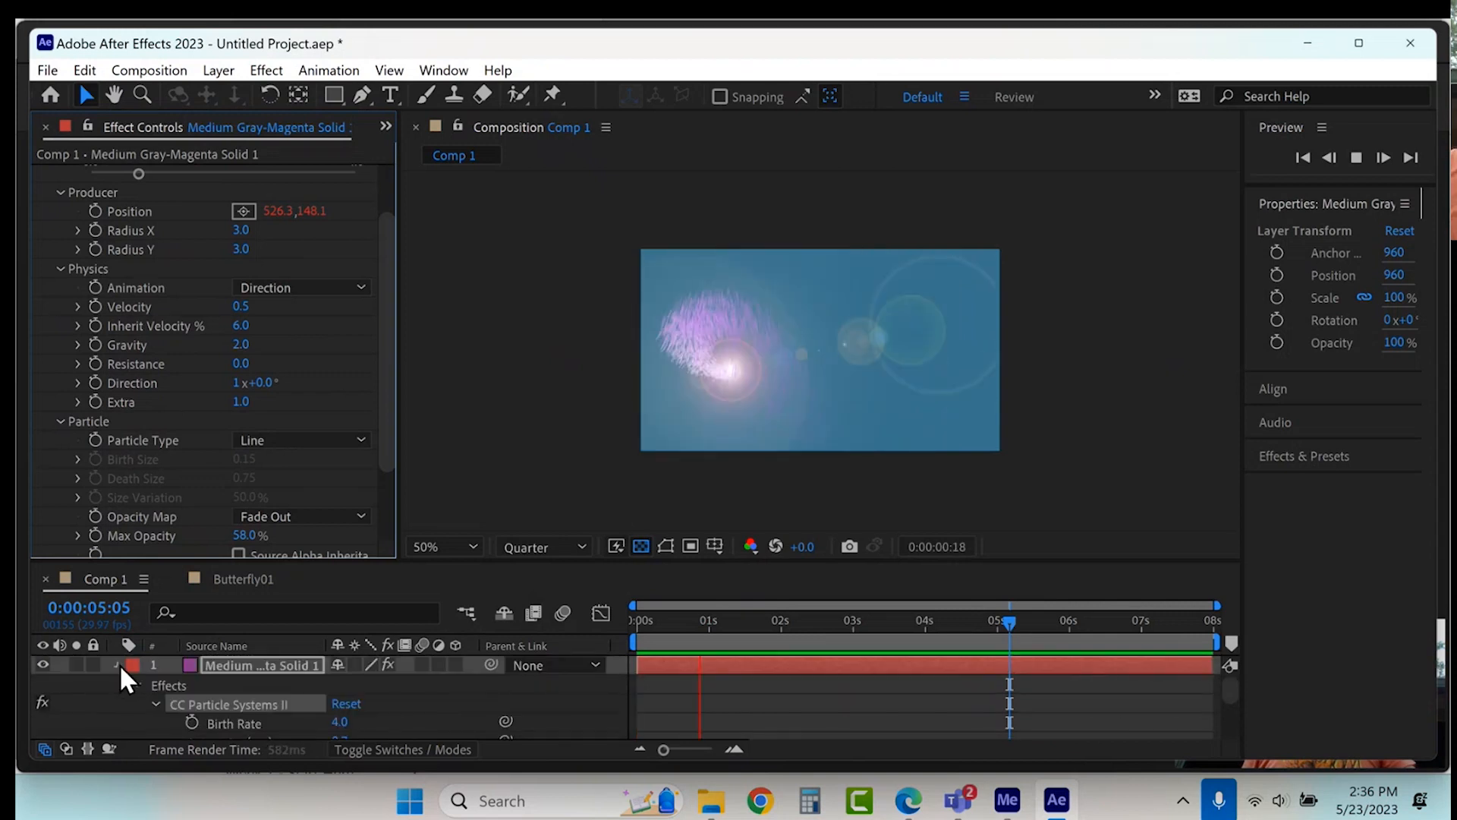
pyautogui.click(120, 664)
# Step: Change the colour of the lens flare solid to near-black (181B1C) in its solid settings and preview the animation
pyautogui.click(238, 683)
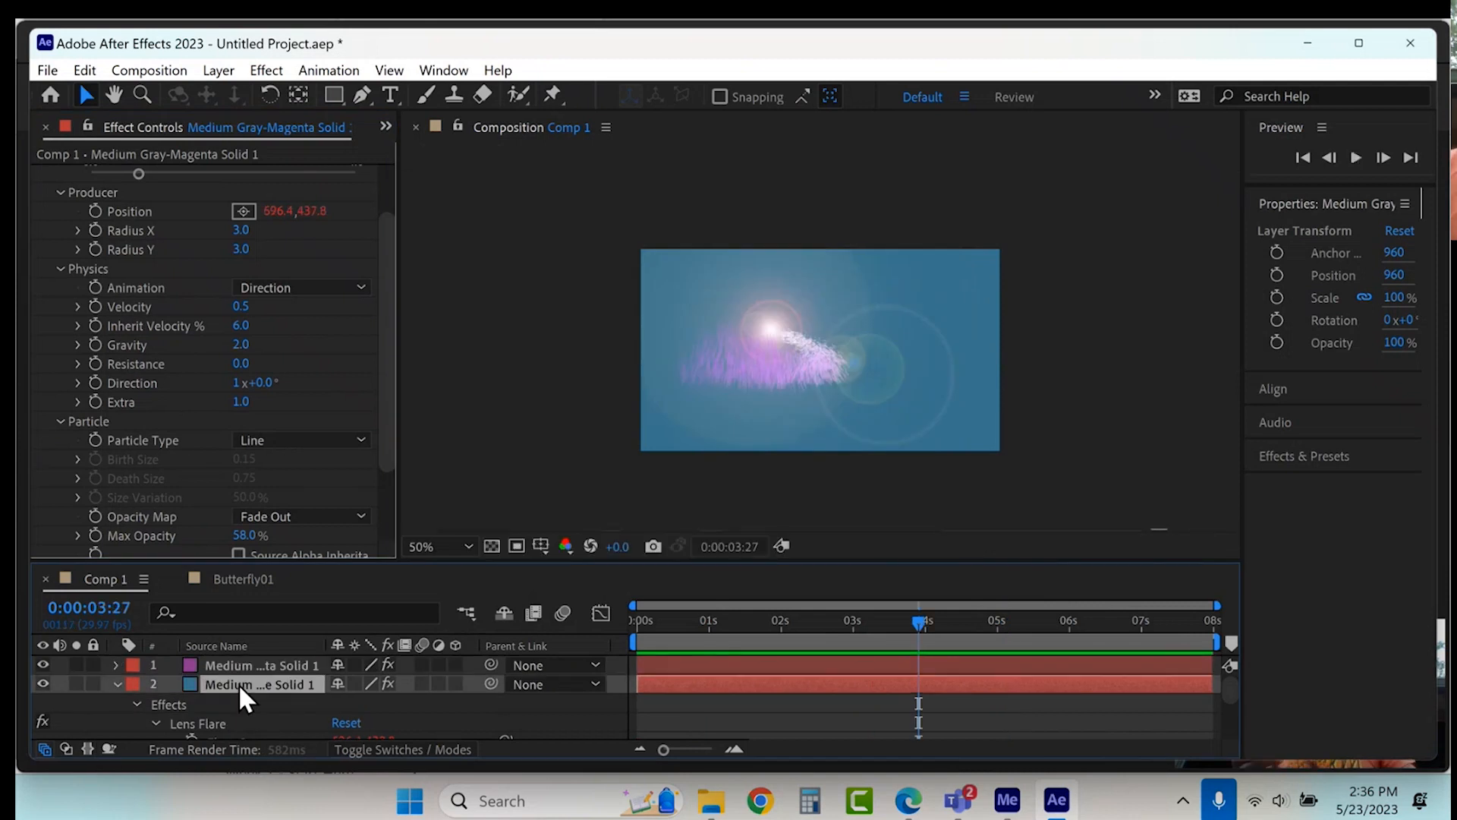
pyautogui.doubleClick(238, 683)
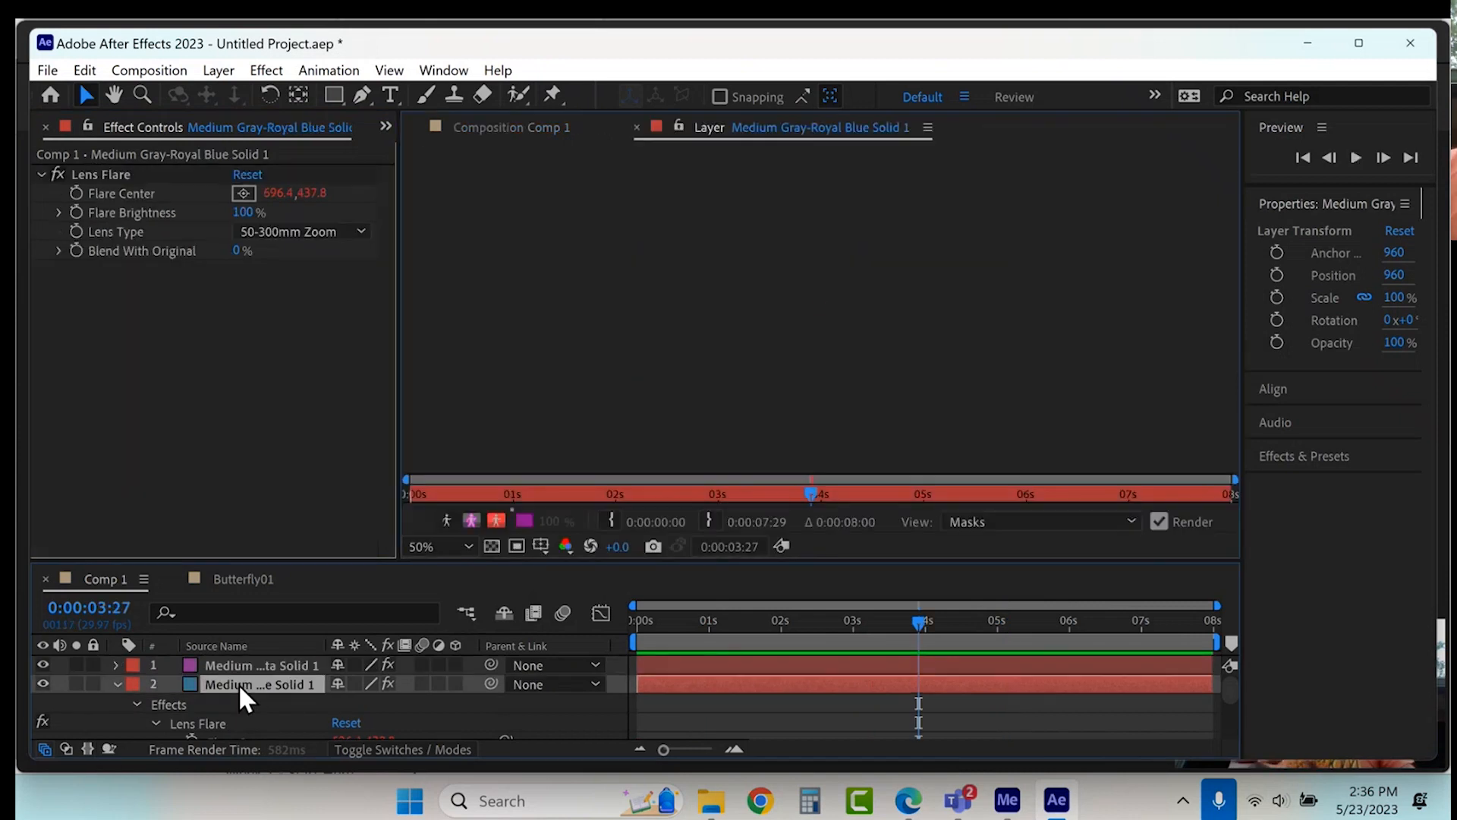
pyautogui.click(637, 127)
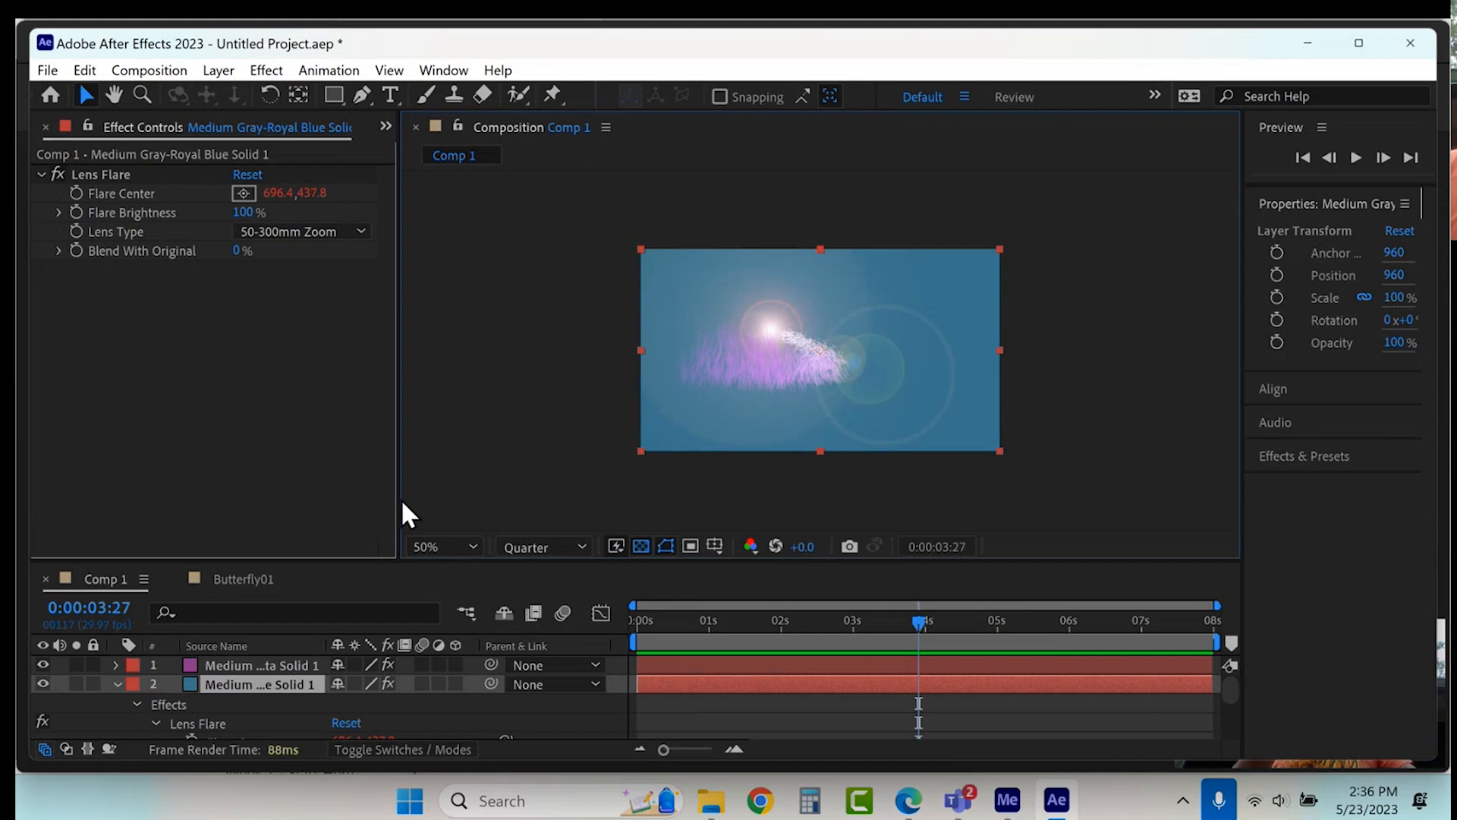
pyautogui.click(224, 71)
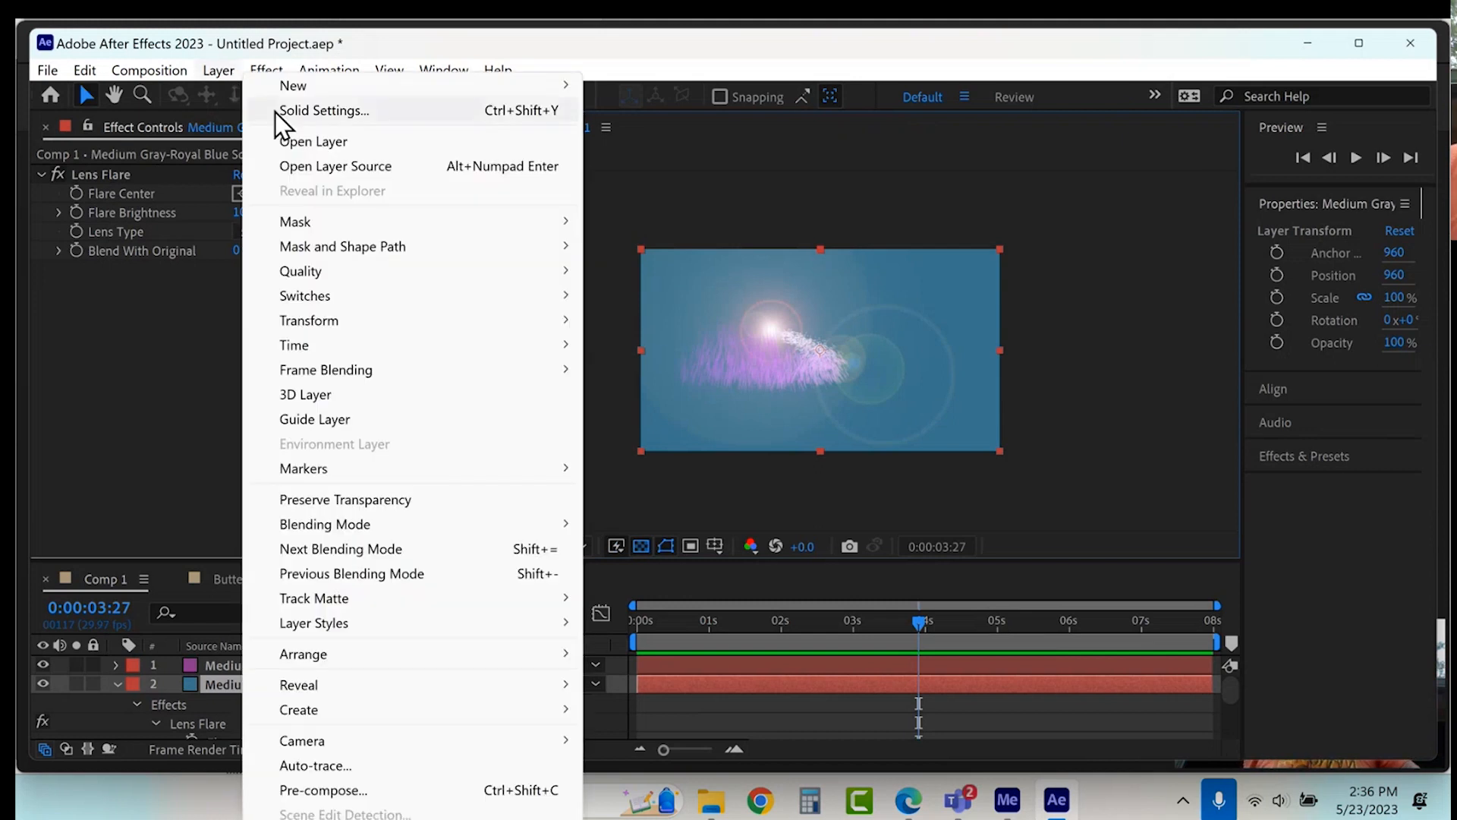
pyautogui.click(299, 115)
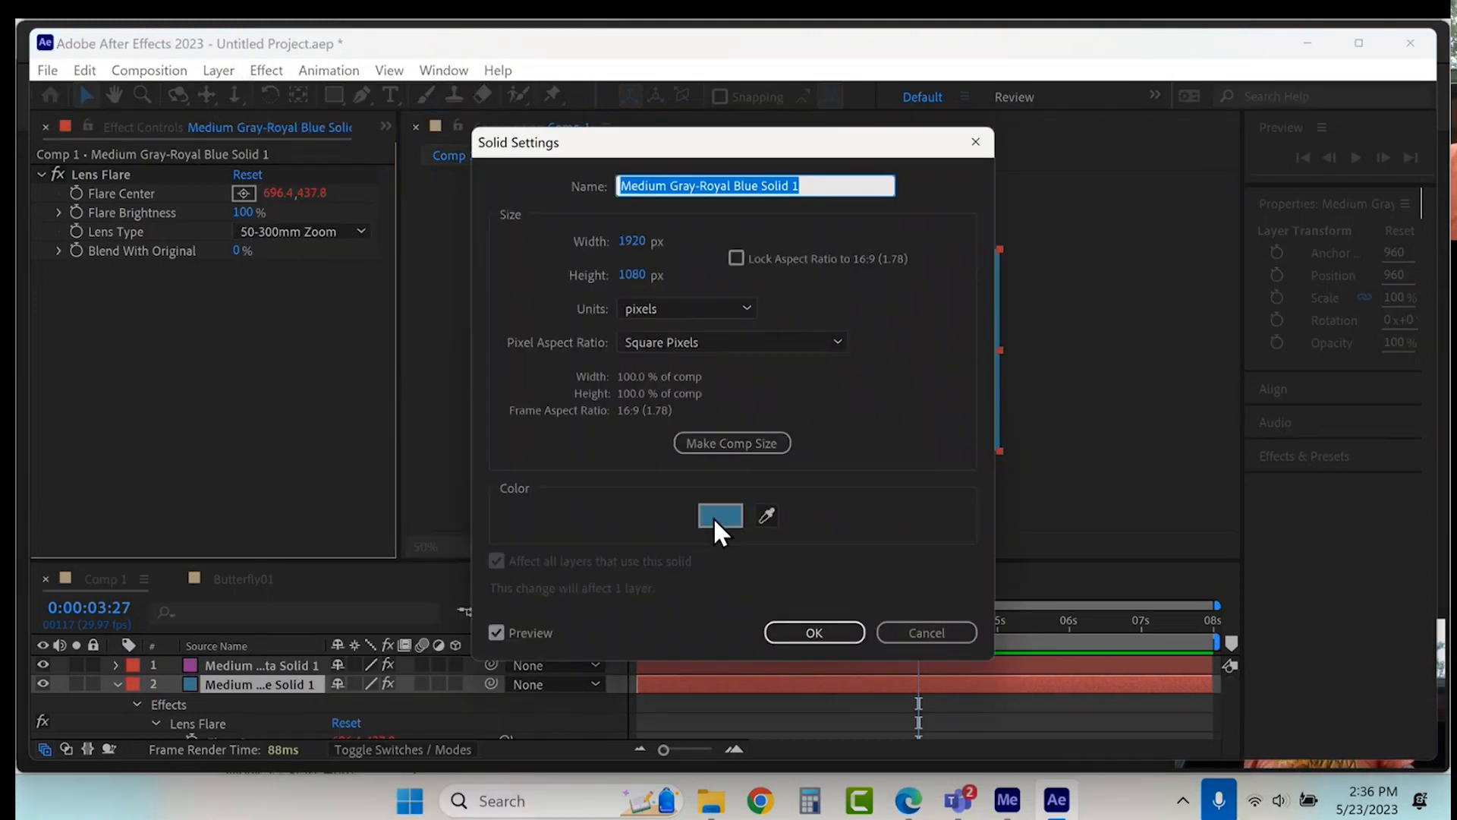
pyautogui.click(713, 517)
pyautogui.moveTo(713, 515); pyautogui.dragTo(511, 520)
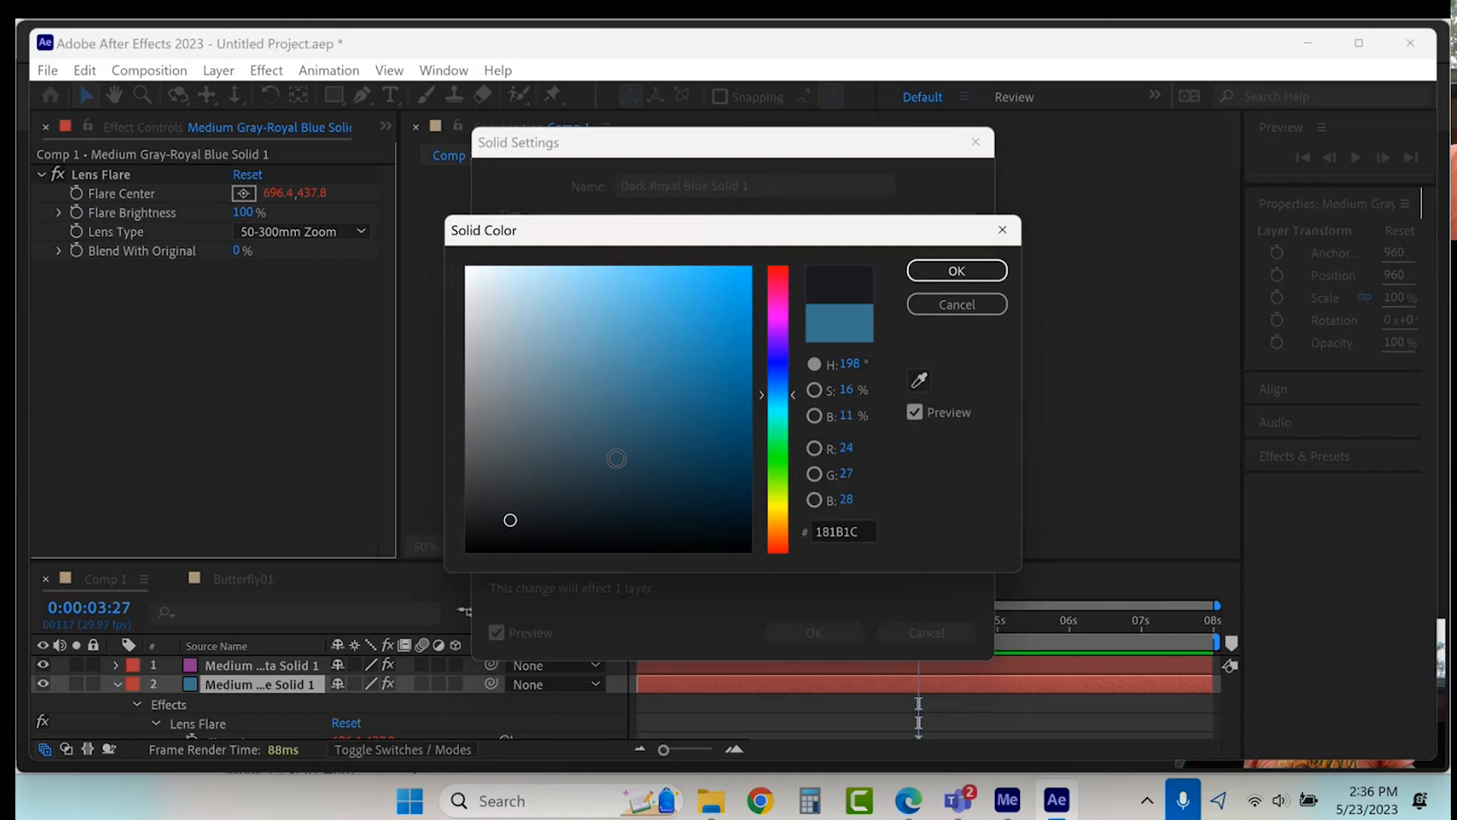
pyautogui.click(958, 271)
pyautogui.click(807, 632)
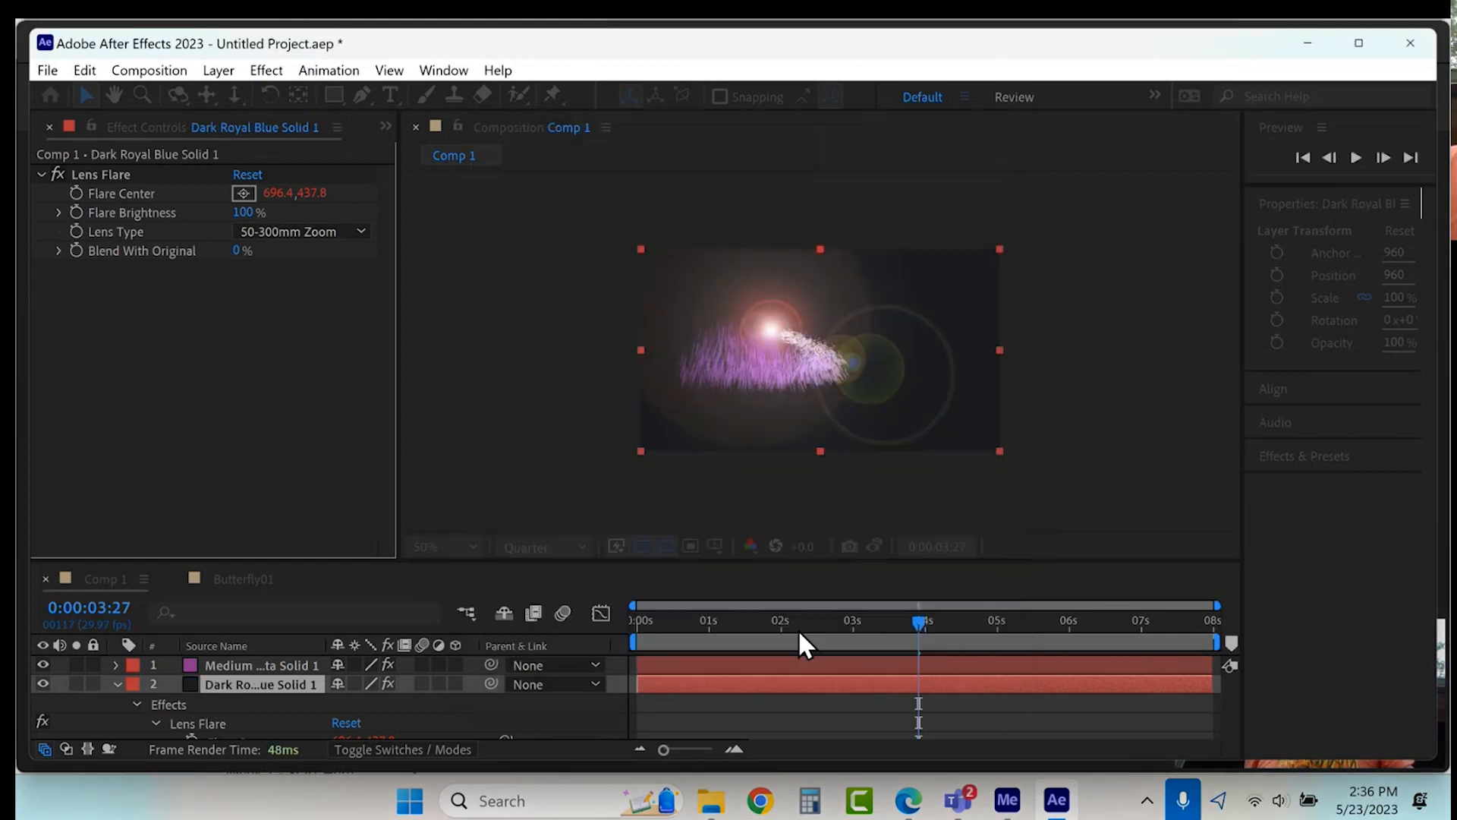
pyautogui.press('space')
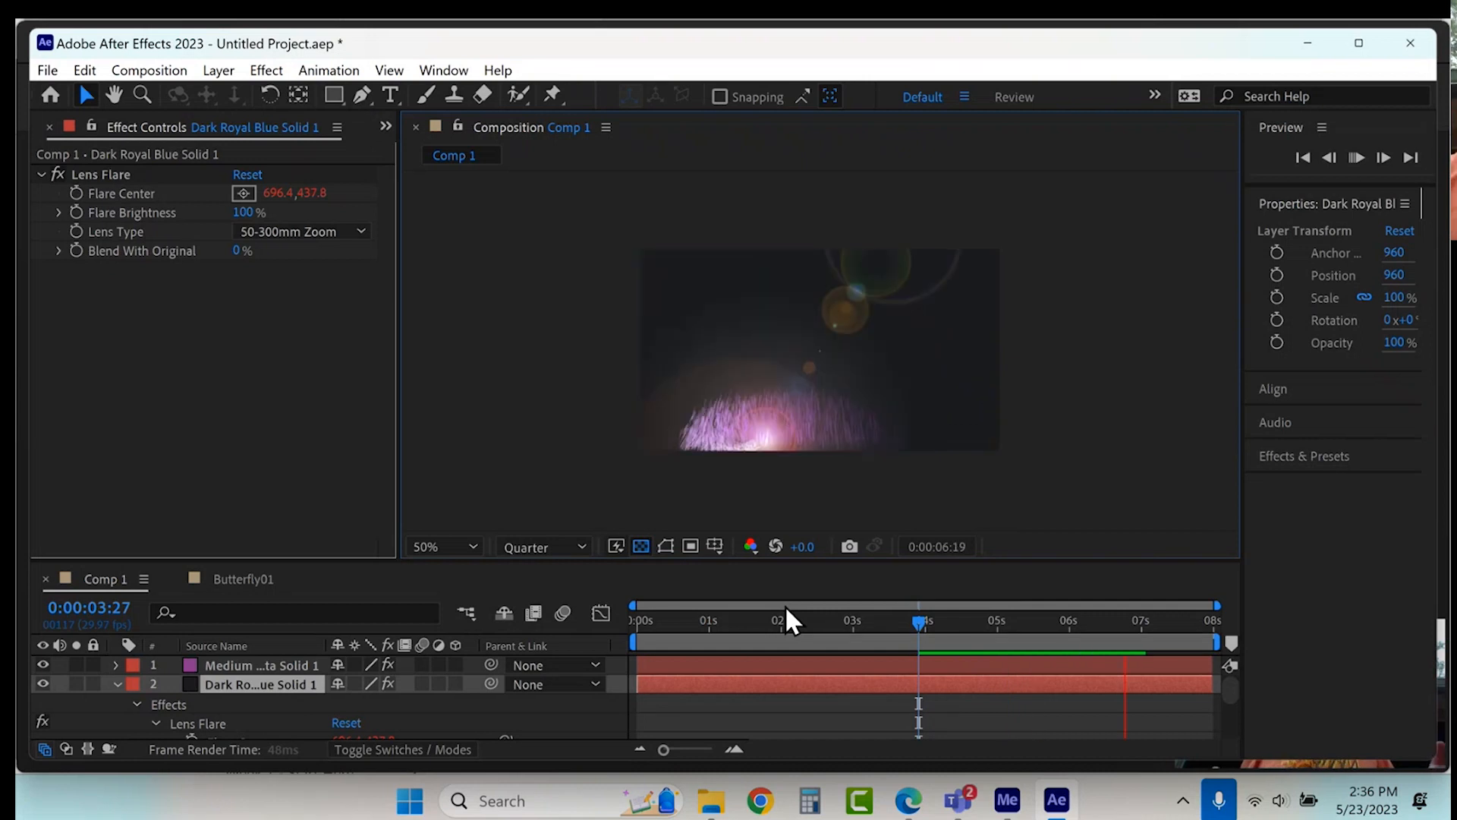
# Step: Set the magenta solid's particle Longevity to 1.1 seconds and its Velocity to 0.1
pyautogui.click(296, 665)
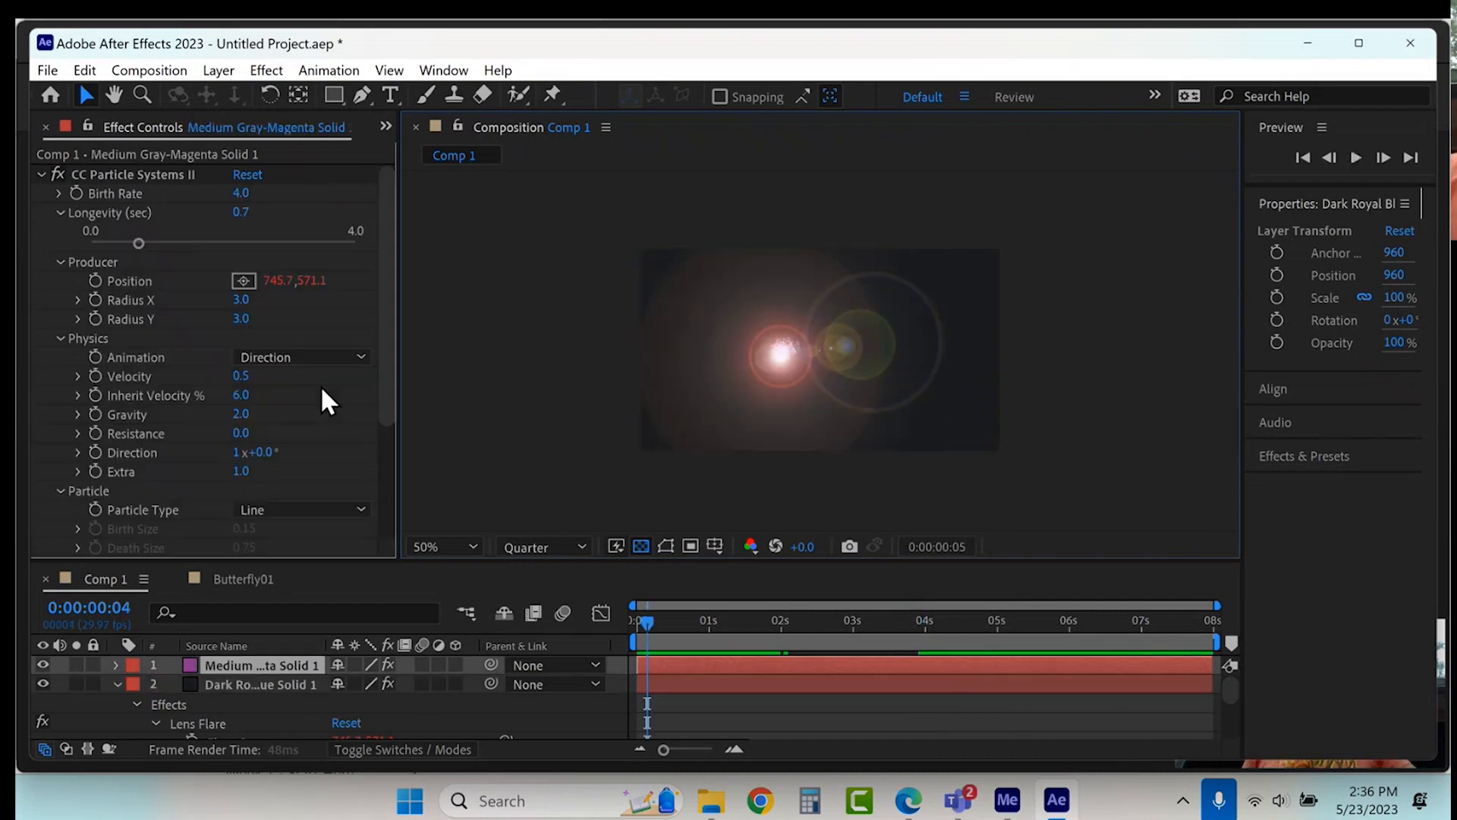
pyautogui.click(163, 243)
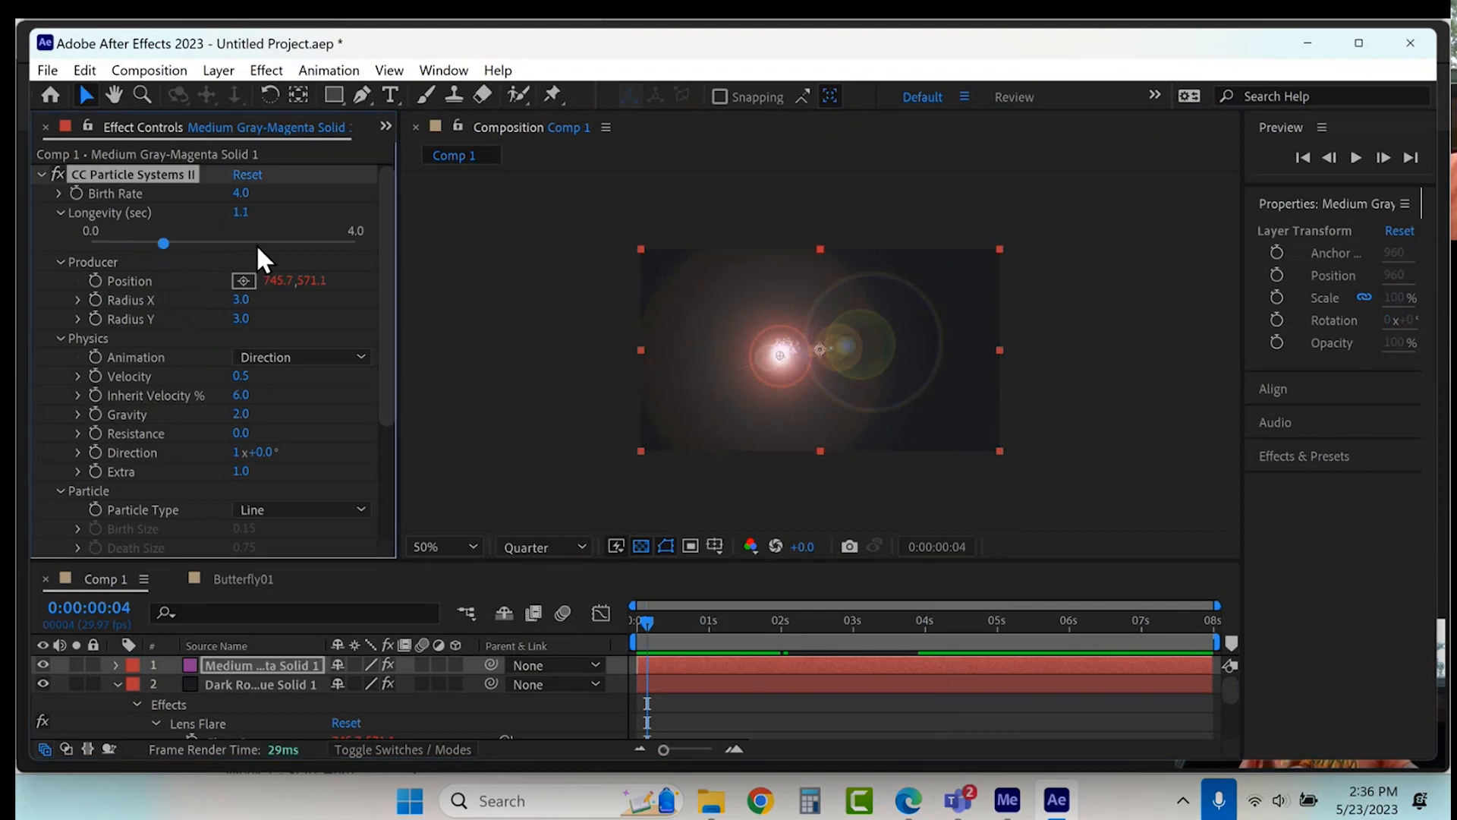
pyautogui.click(249, 377)
pyautogui.press('BackSpace')
pyautogui.write('.1')
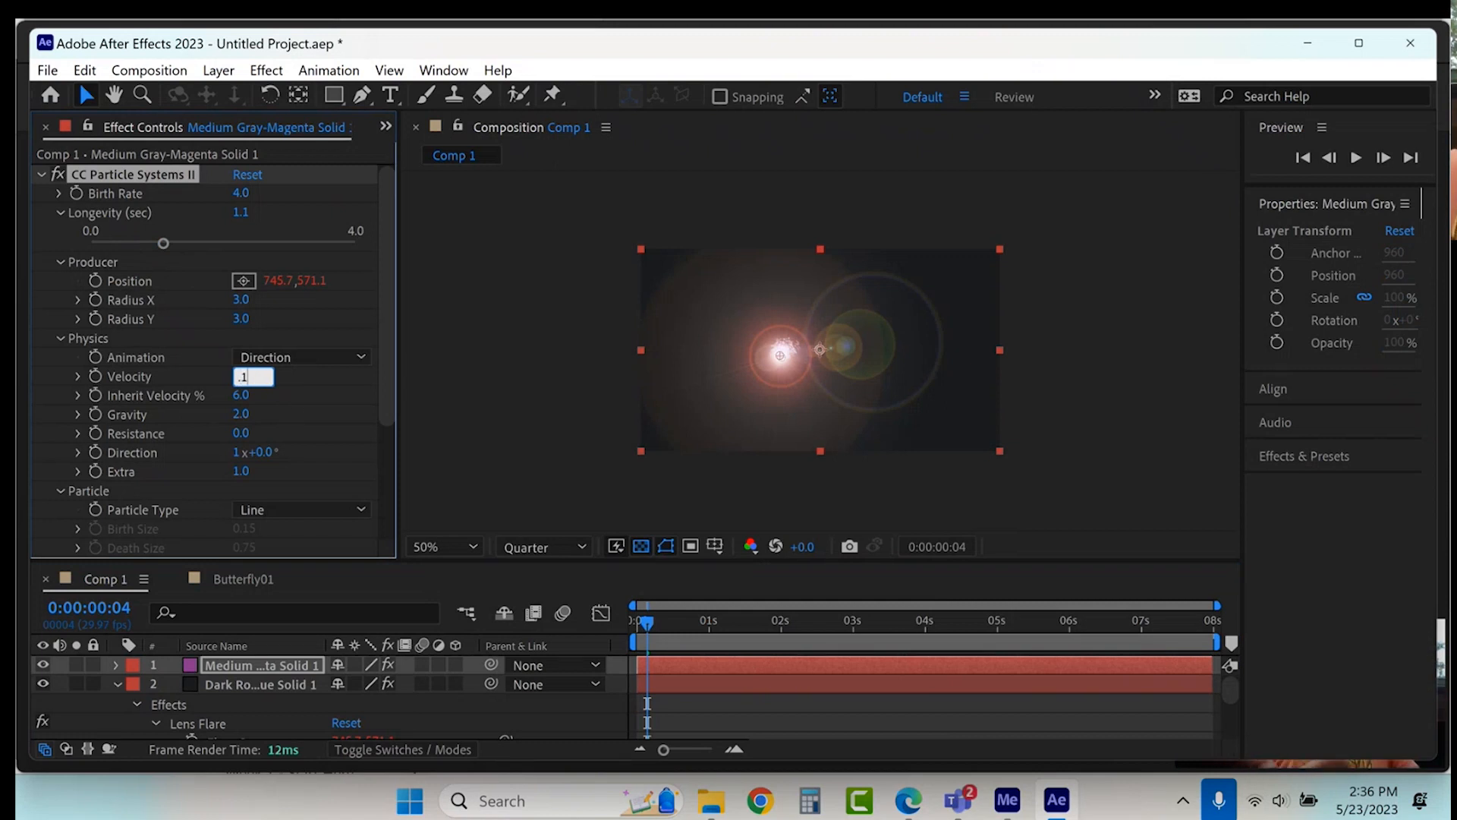
pyautogui.press('Return')
# Step: Play back the animation to check the particle trail against the dark background
pyautogui.click(627, 379)
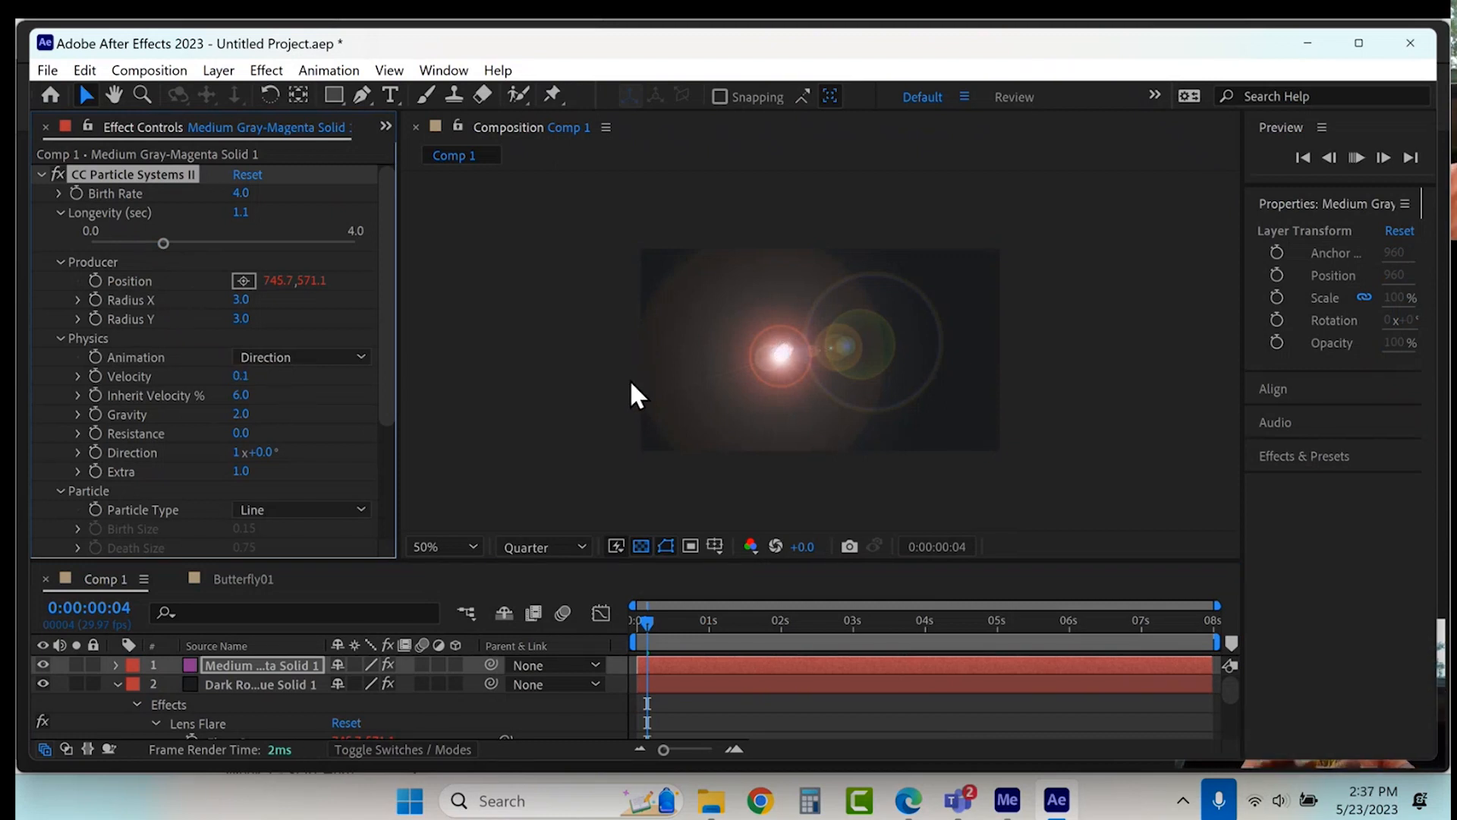
pyautogui.press('space')
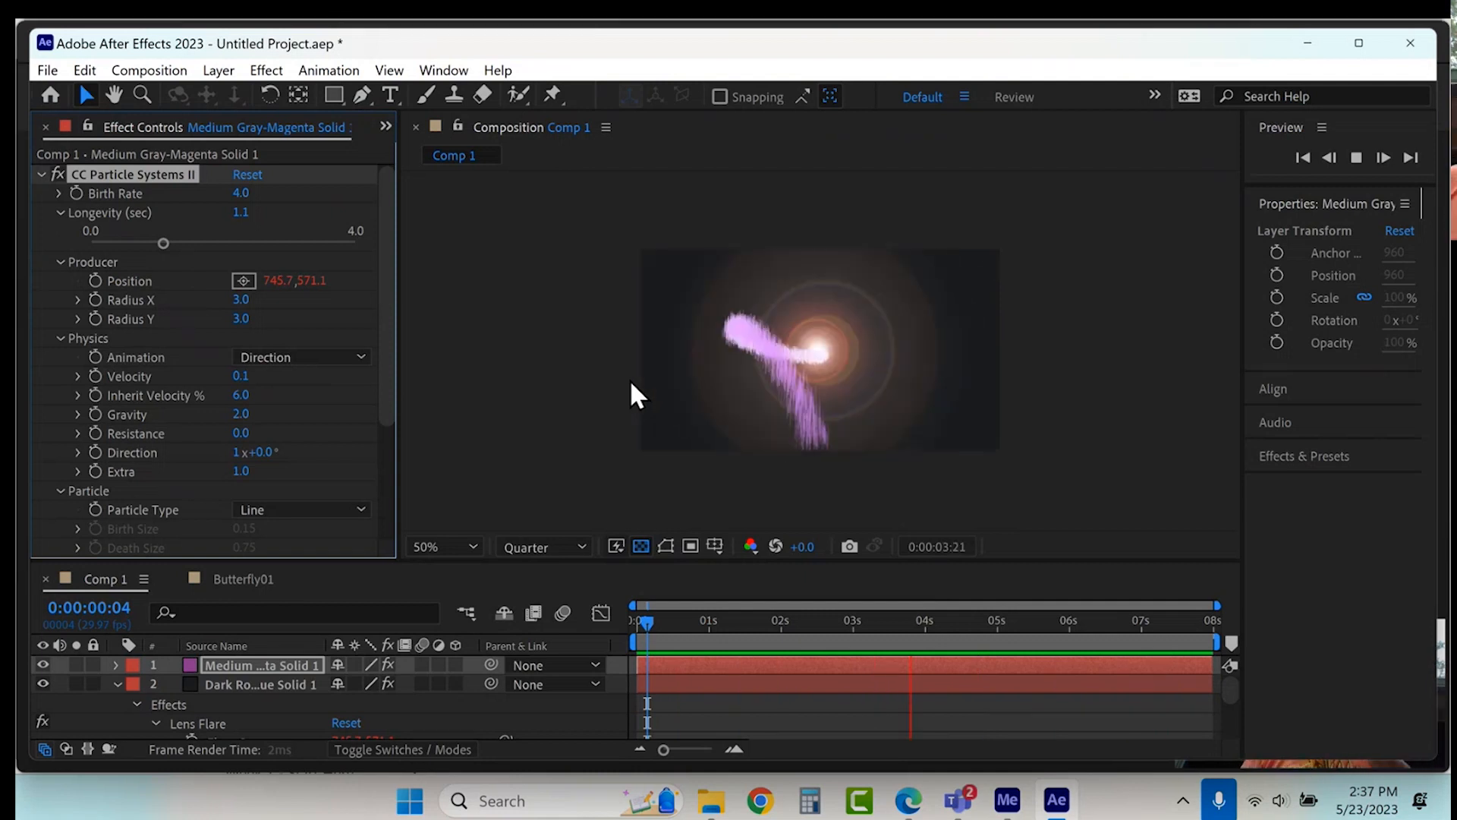
pyautogui.press('space')
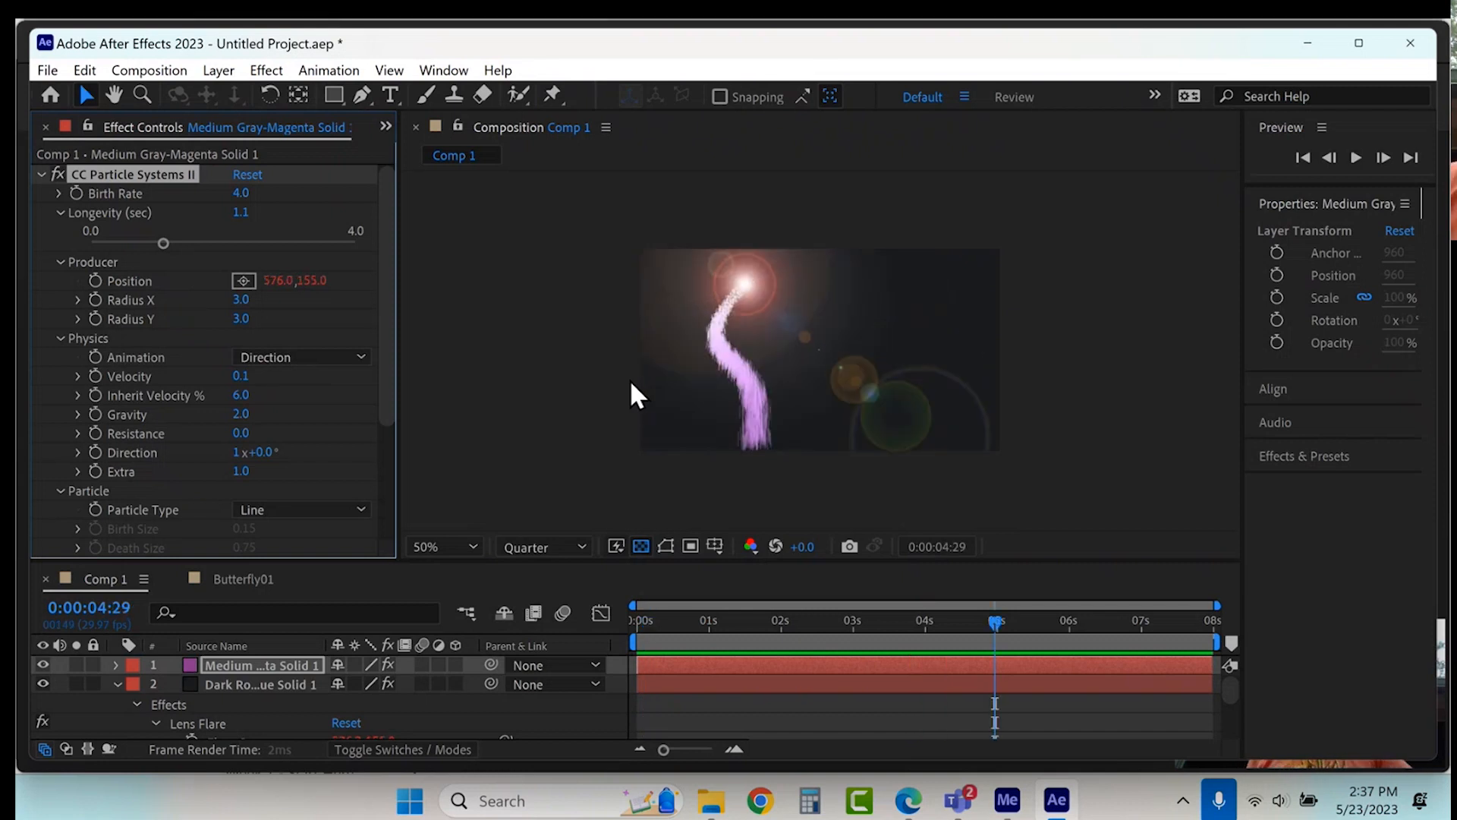
# Step: Create a new 1920 x 1080 solid in the same dark colour and apply CC Particle Systems II to it
pyautogui.click(117, 683)
pyautogui.click(213, 70)
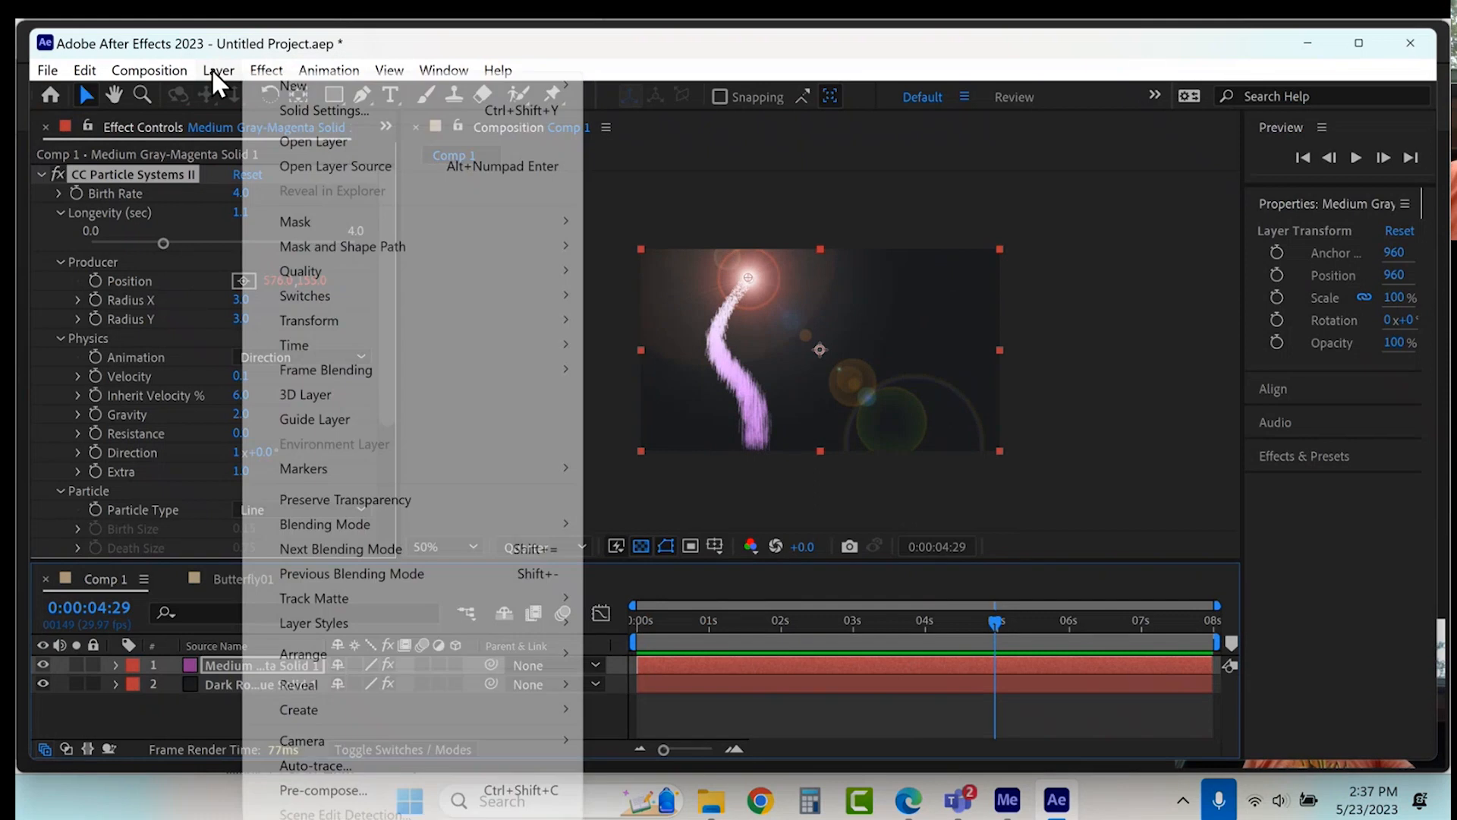
pyautogui.moveTo(281, 90)
pyautogui.click(631, 110)
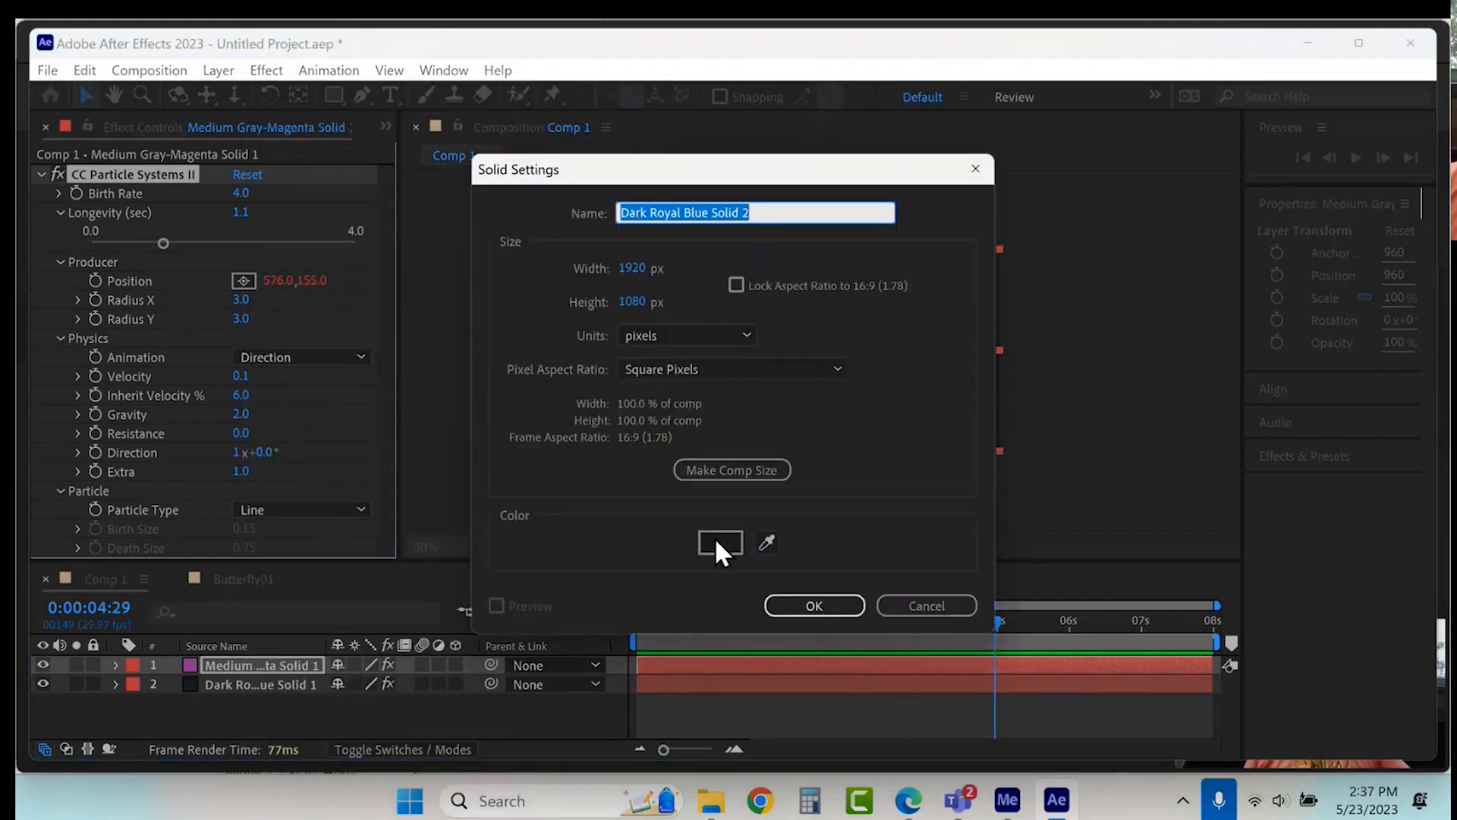
pyautogui.click(822, 603)
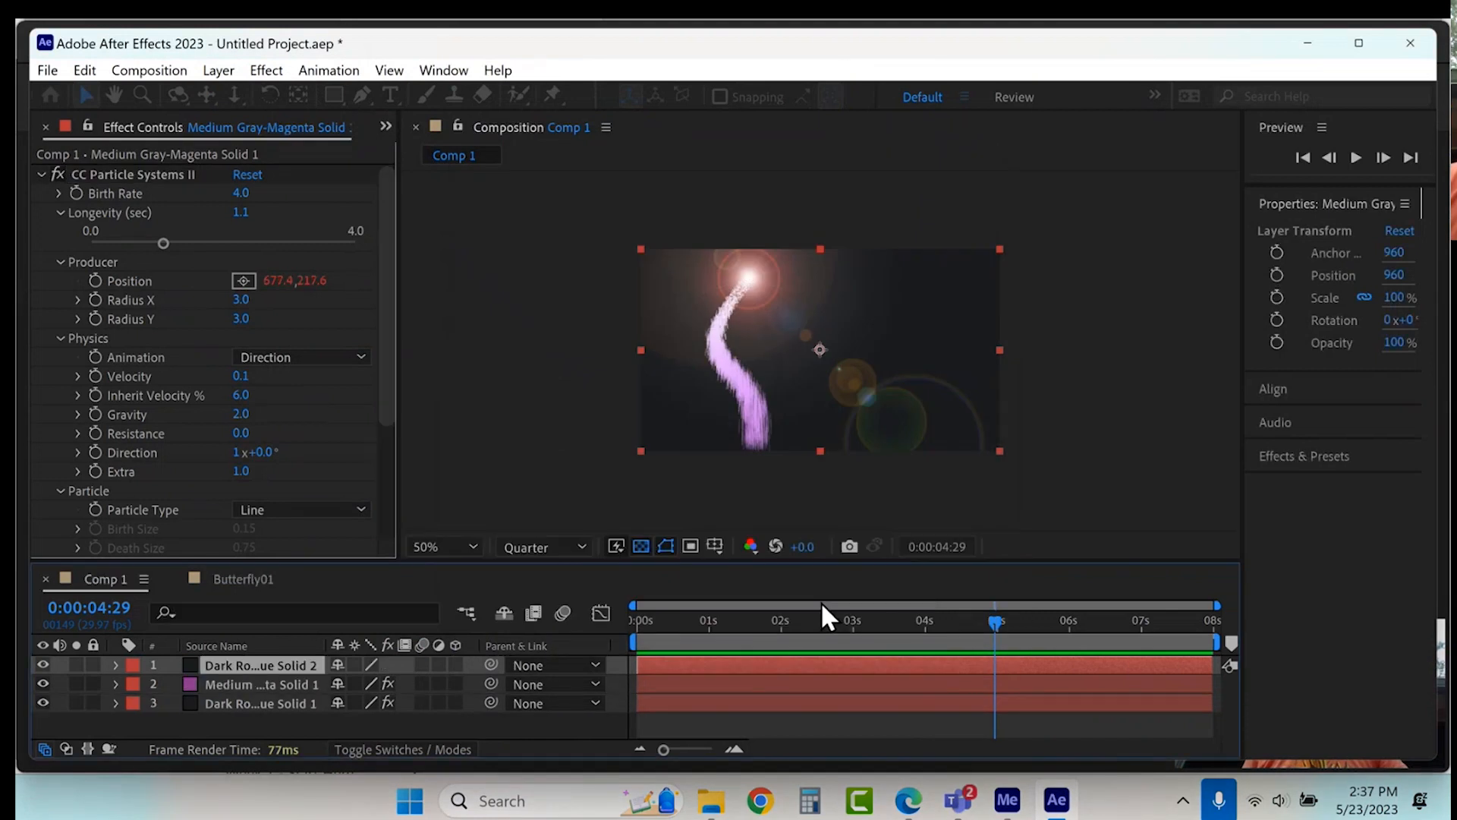
pyautogui.click(263, 76)
pyautogui.click(302, 121)
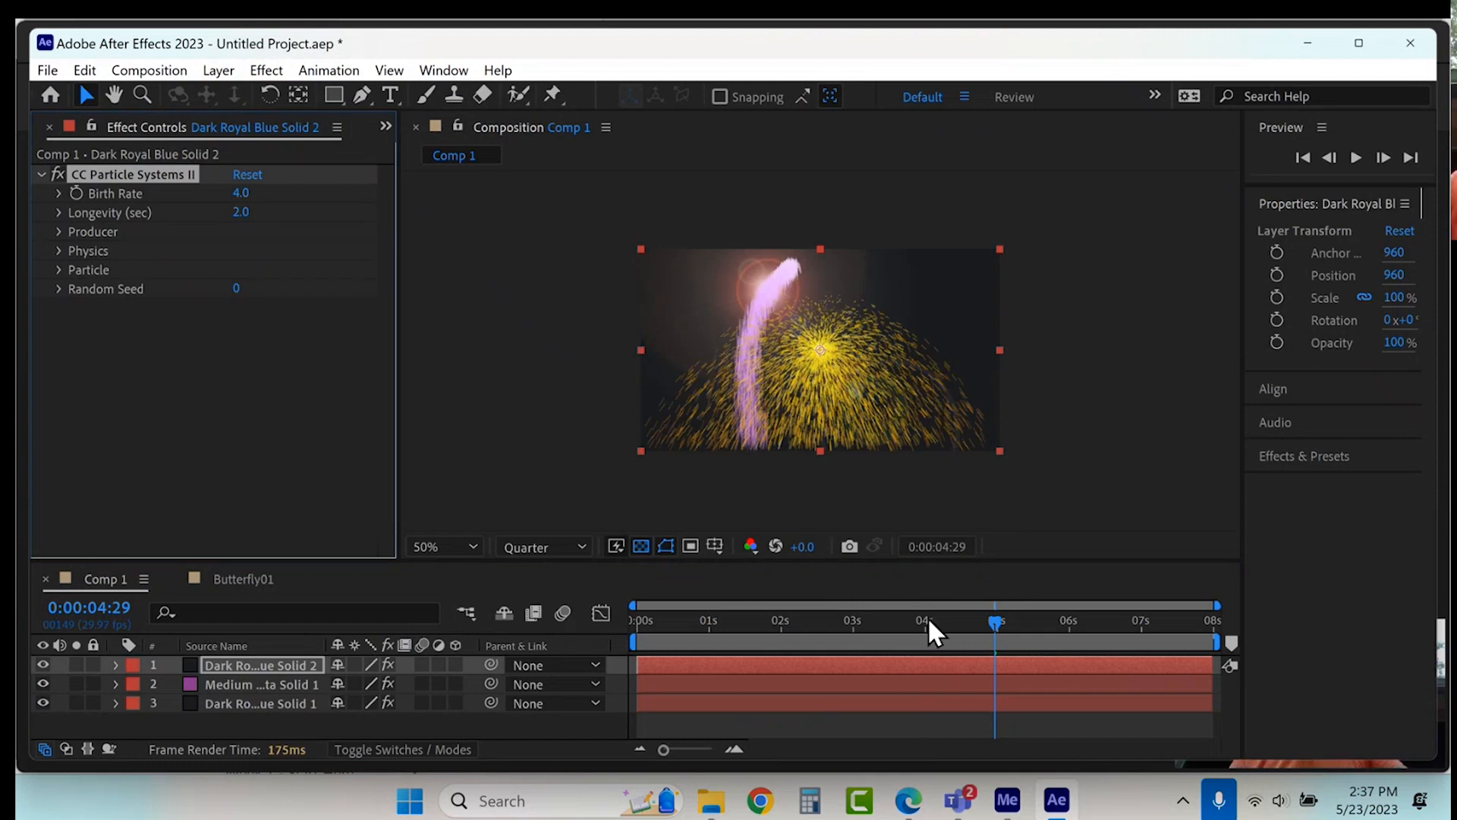
# Step: At 0:00:04:21, start keyframing the Birth Rate of the new solid's particle system with a value of 0
pyautogui.click(992, 621)
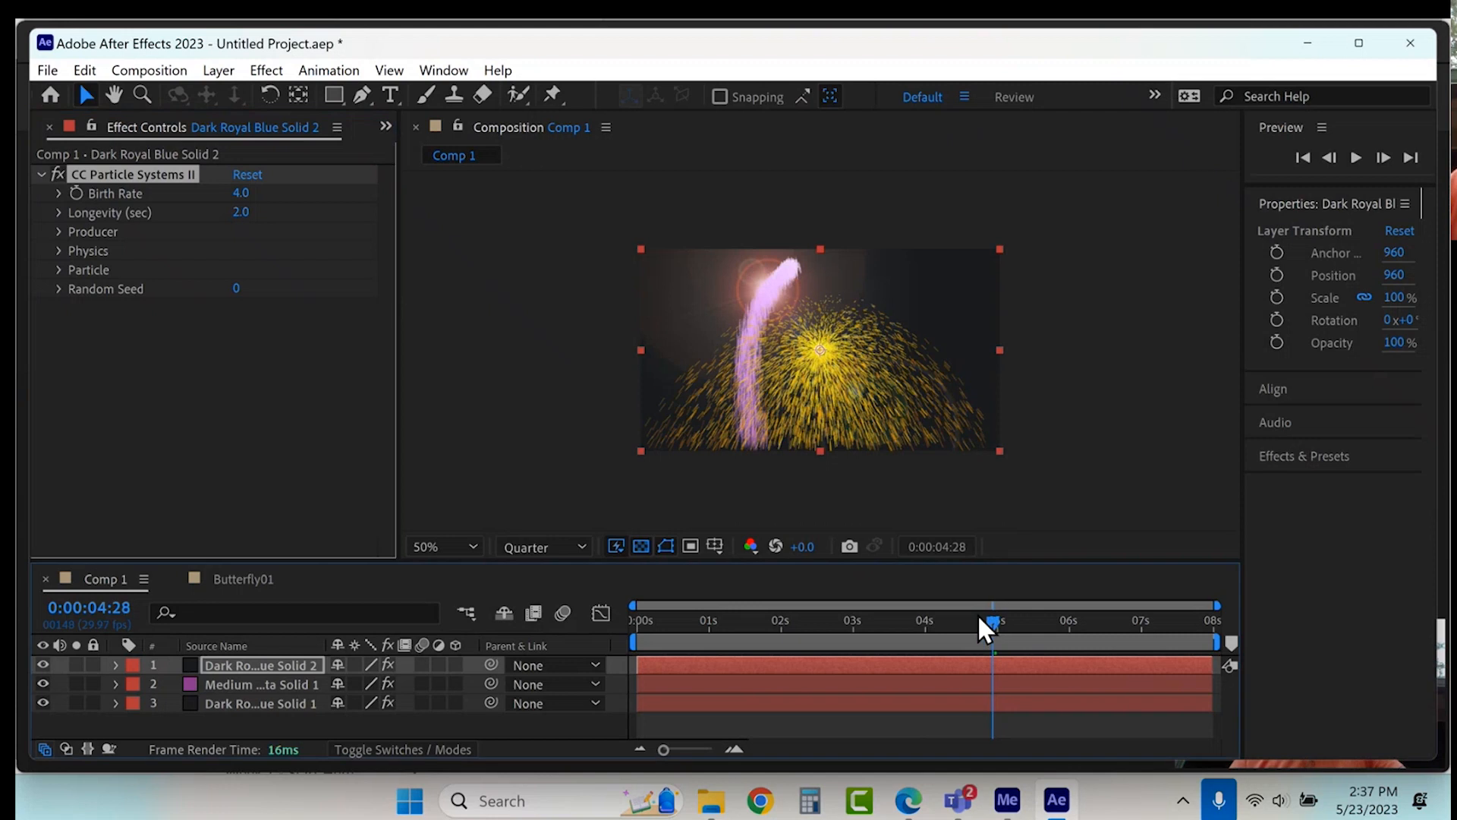
pyautogui.click(978, 615)
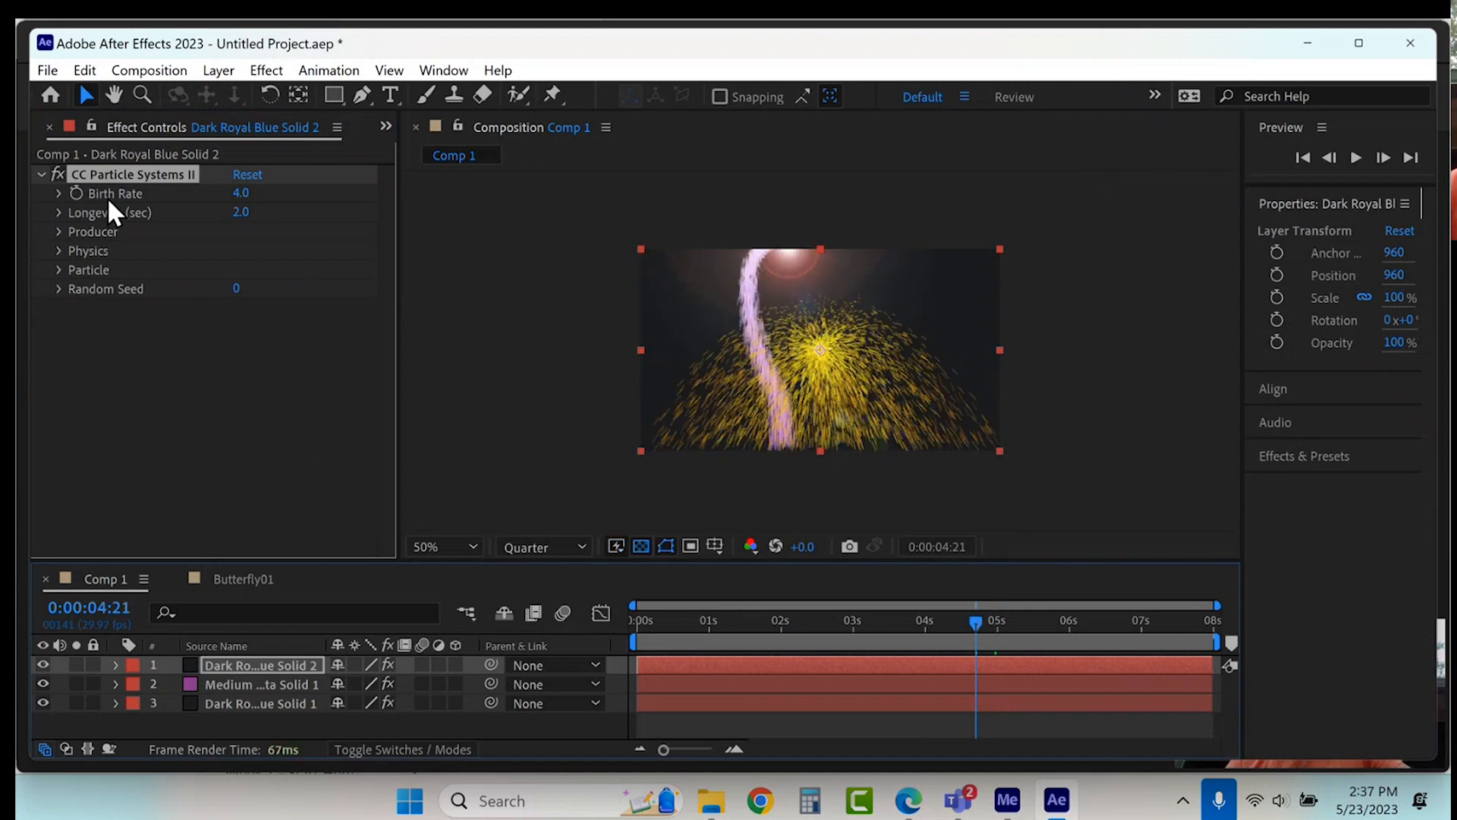
pyautogui.click(241, 193)
pyautogui.write('0')
pyautogui.press('Return')
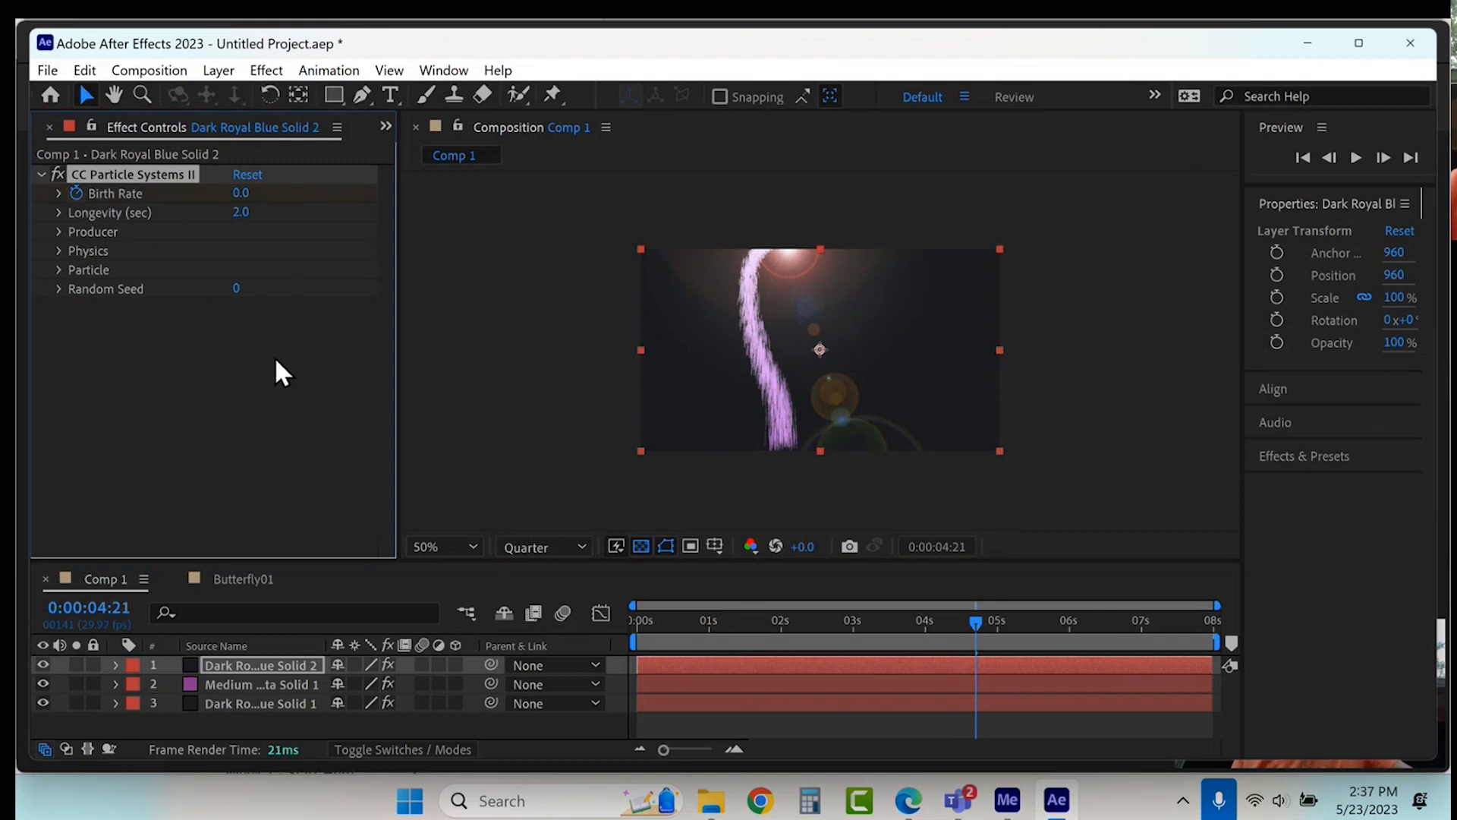
# Step: Advance one frame to 0:00:04:22 and keyframe the Birth Rate at 6
pyautogui.click(1381, 156)
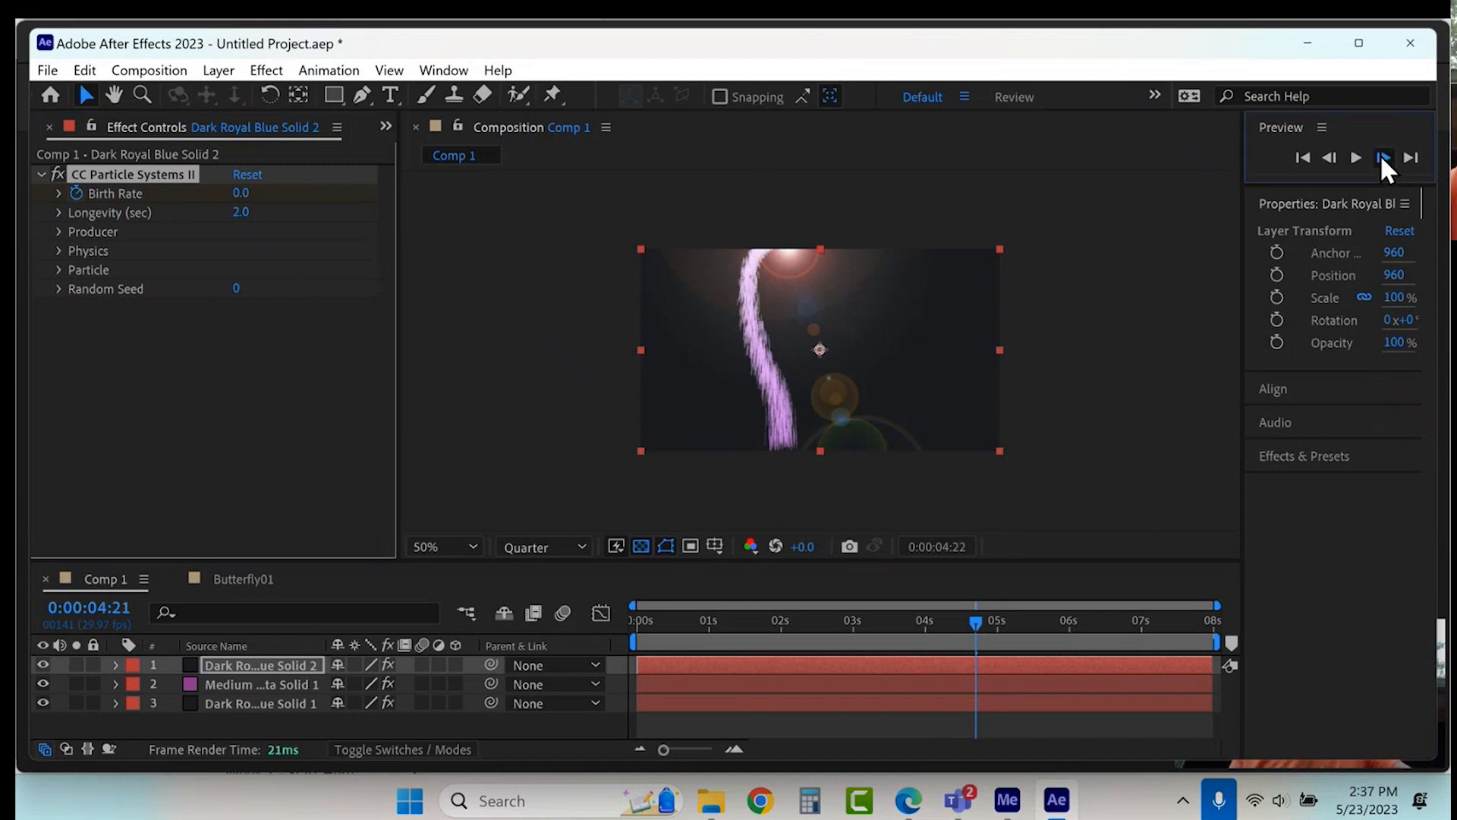
pyautogui.click(240, 193)
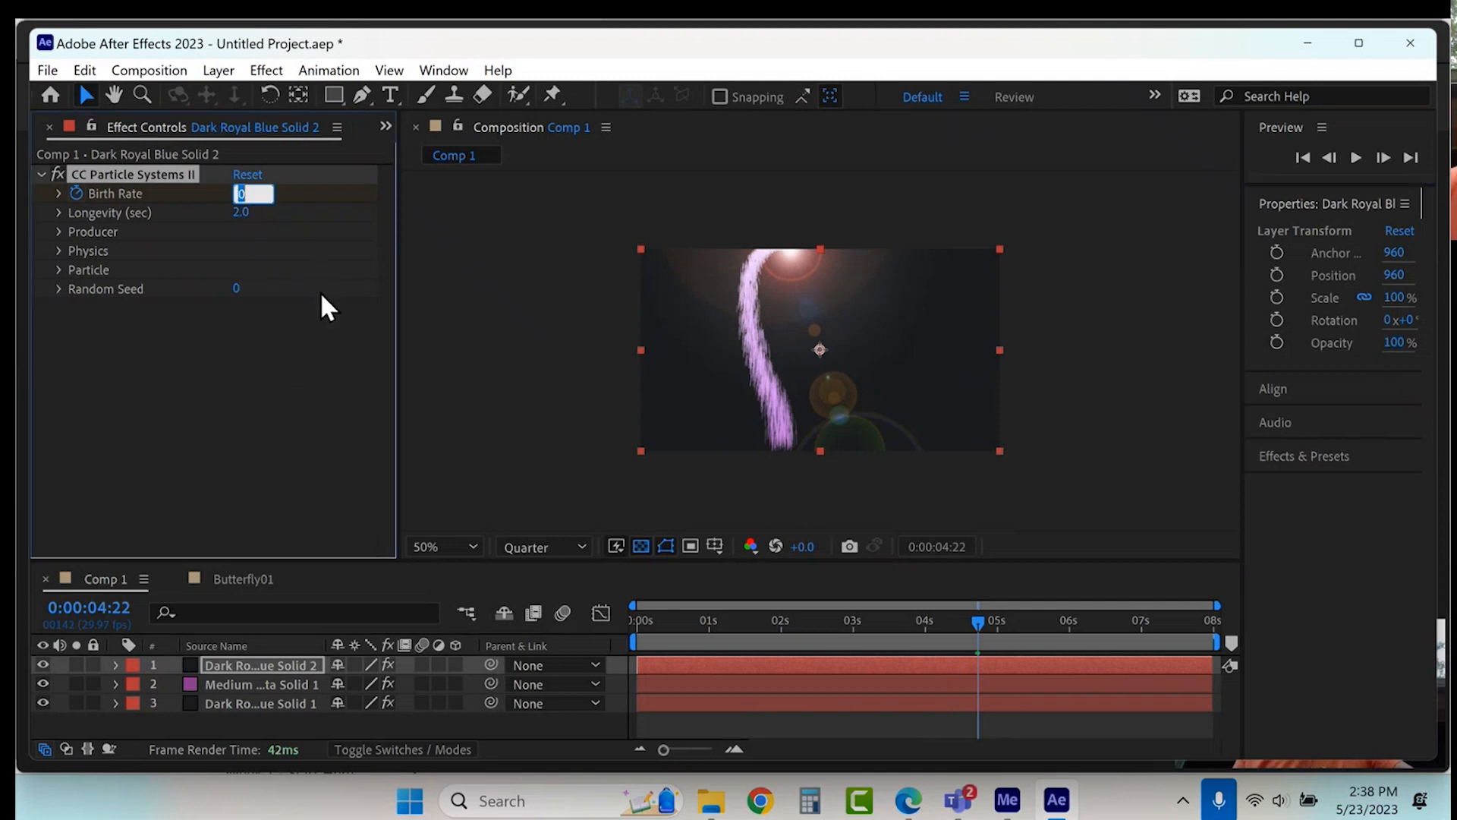
pyautogui.write('6')
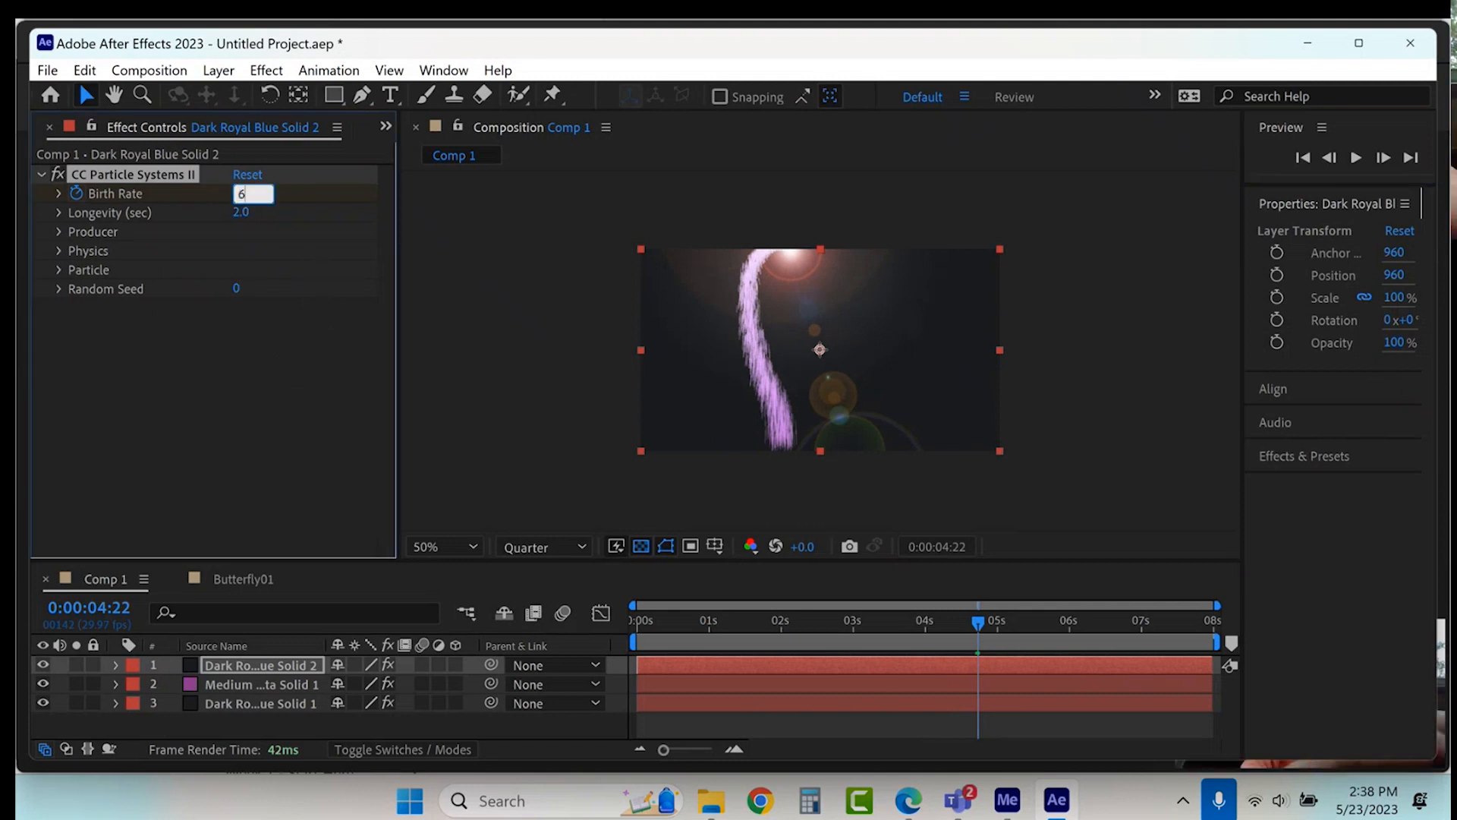
pyautogui.press('Return')
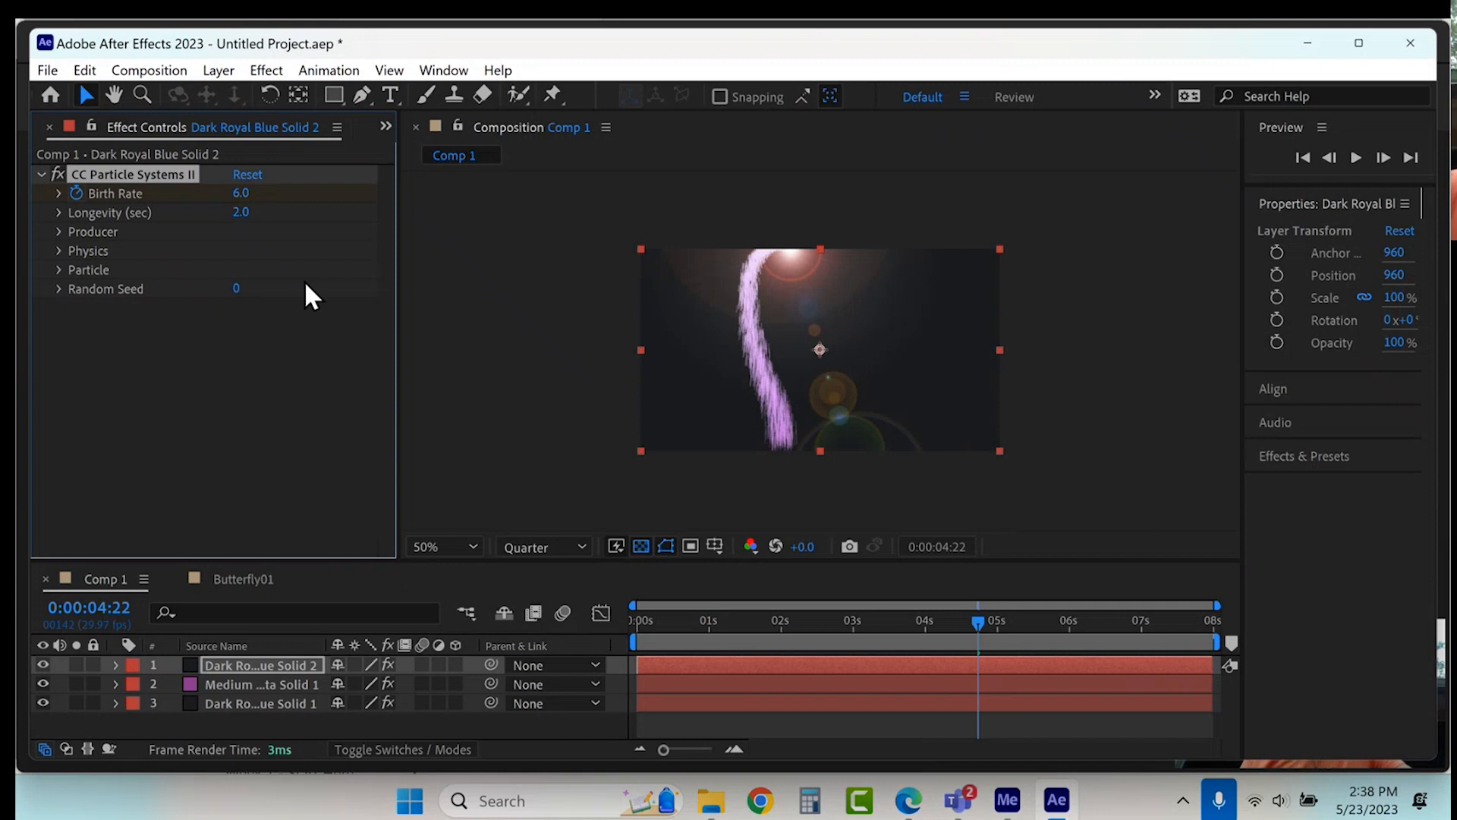
# Step: Keyframe the Birth Rate back to 0 at 0:00:04:23 and scrub forward to check the burst
pyautogui.click(1383, 157)
pyautogui.click(242, 195)
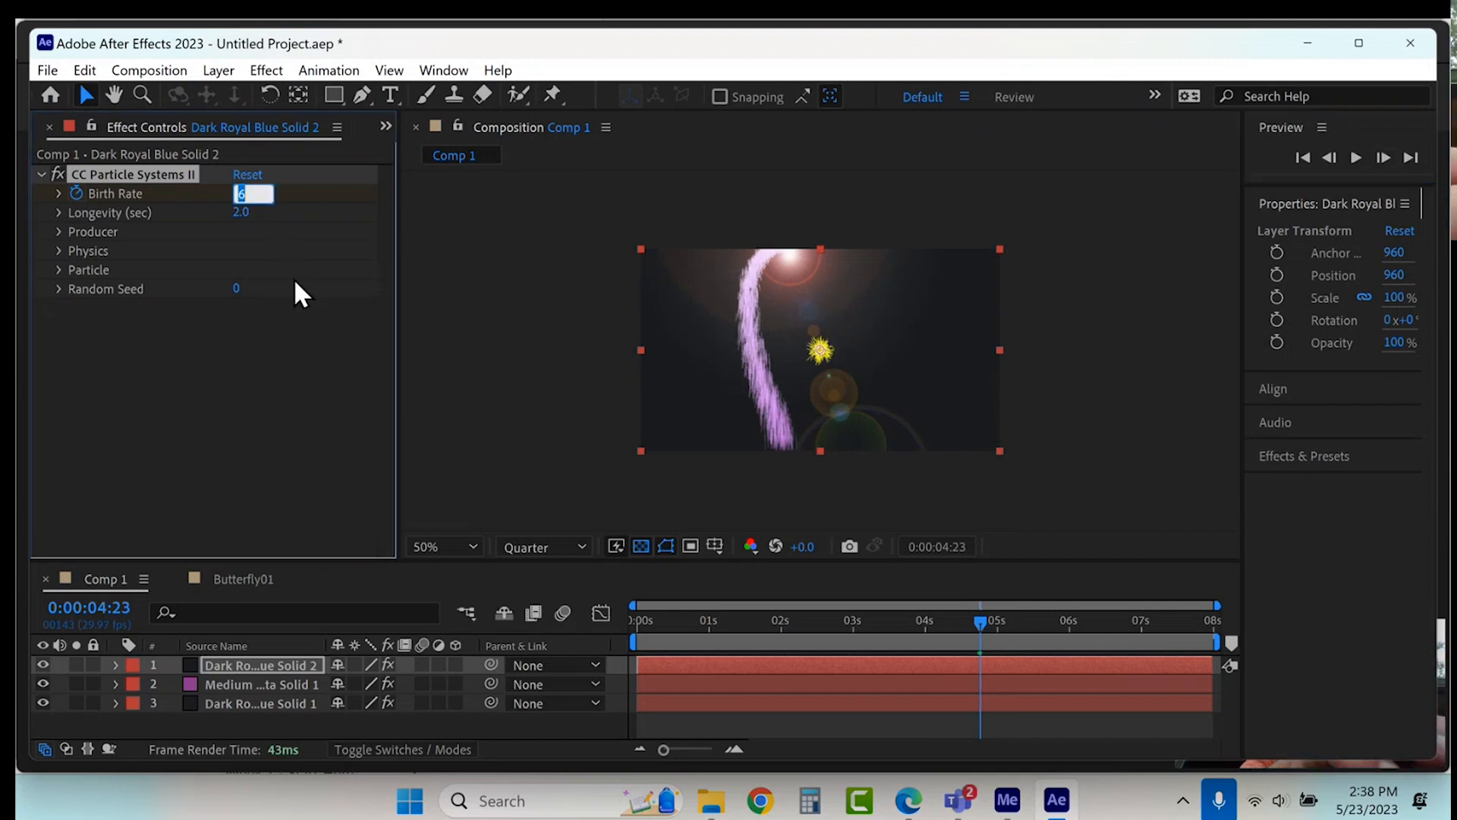
pyautogui.write('0')
pyautogui.press('Return')
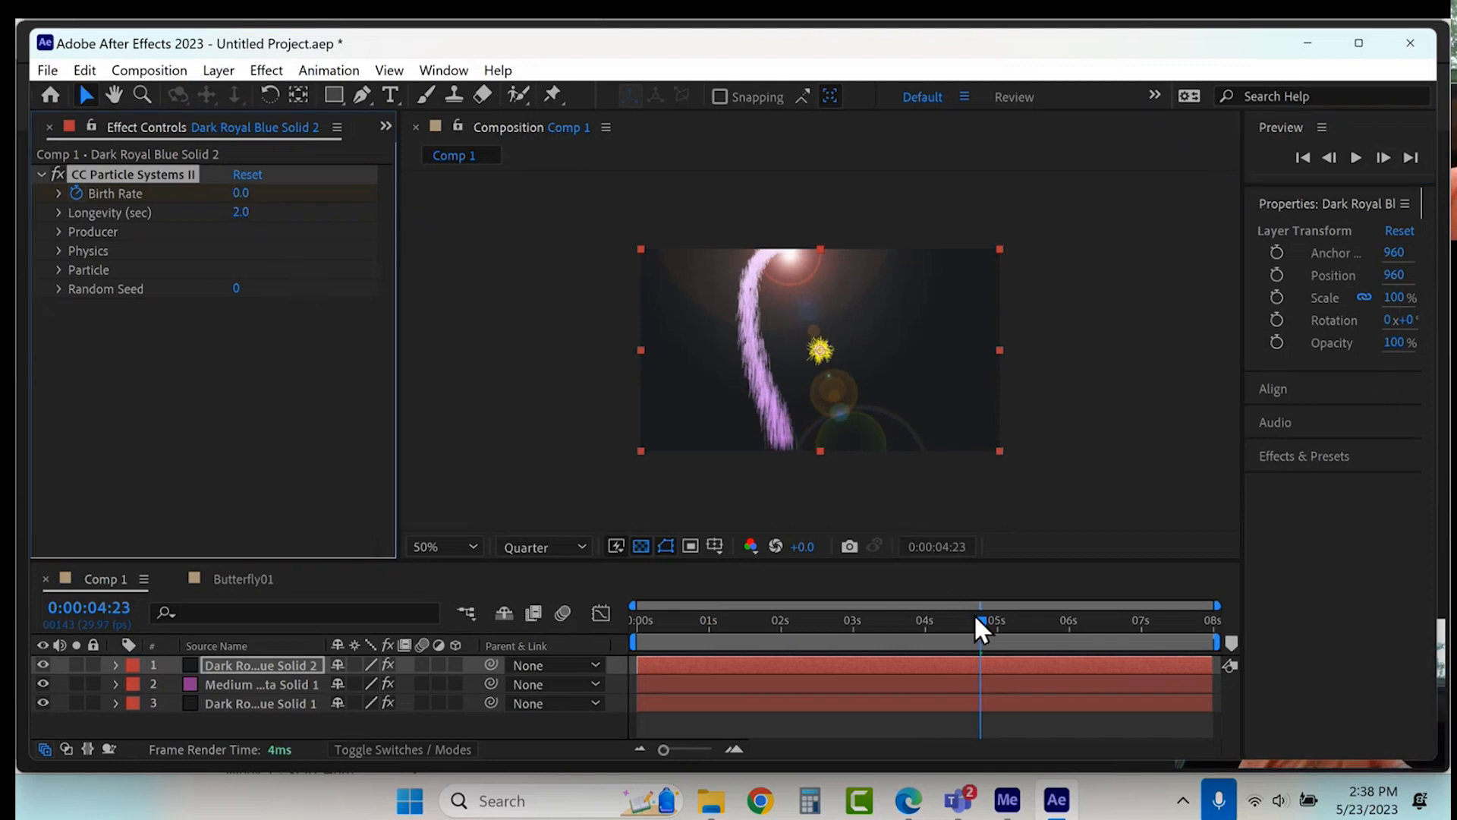
pyautogui.moveTo(976, 619)
pyautogui.mouseDown()
pyautogui.moveTo(945, 629)
pyautogui.moveTo(1033, 616)
pyautogui.moveTo(1003, 615)
pyautogui.mouseUp()
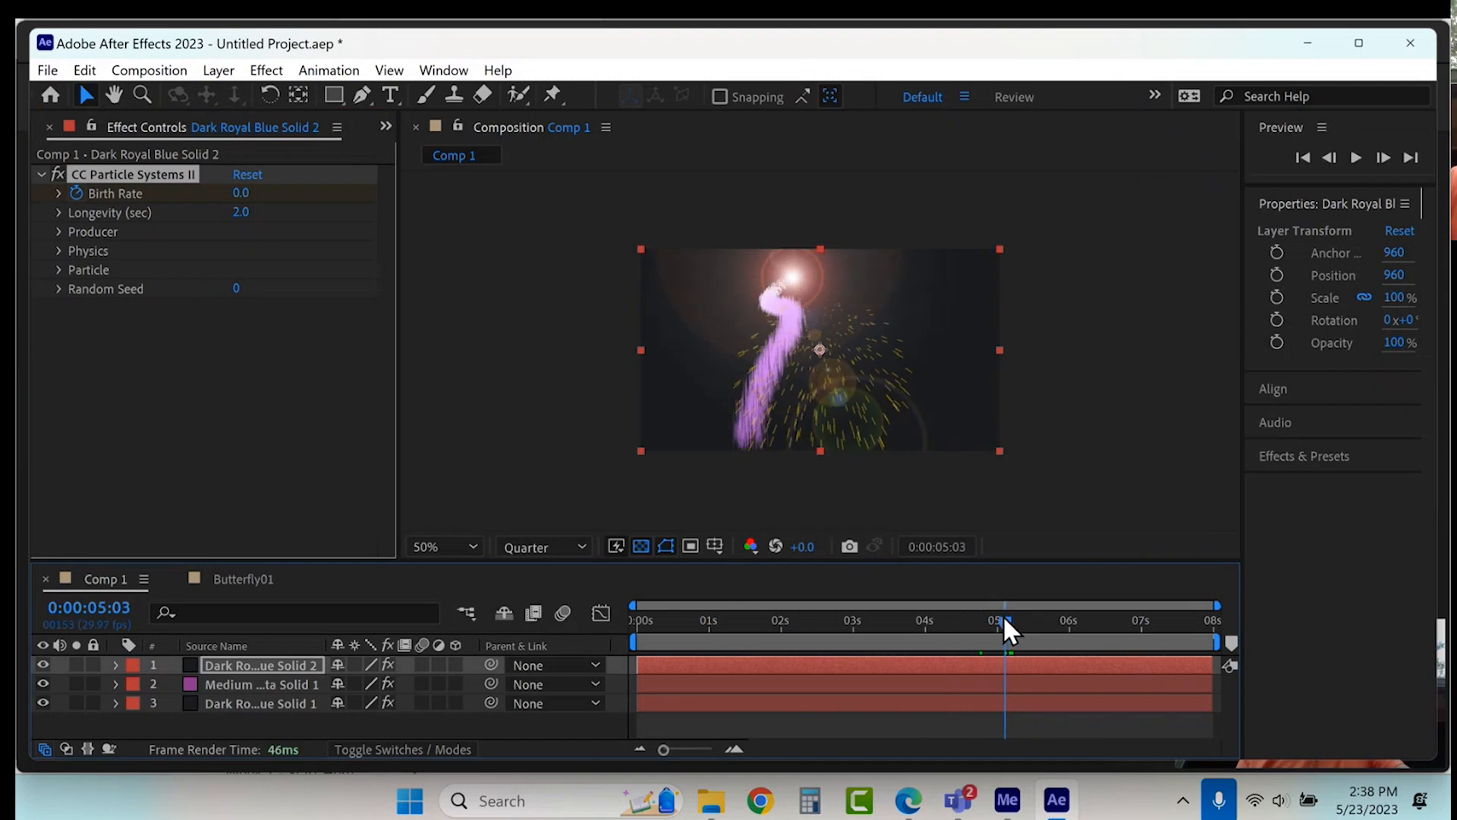
# Step: Reveal the top solid's Birth Rate keyframes in the timeline and move the last one a frame later, to 0:00:04:24
pyautogui.click(114, 666)
pyautogui.click(137, 684)
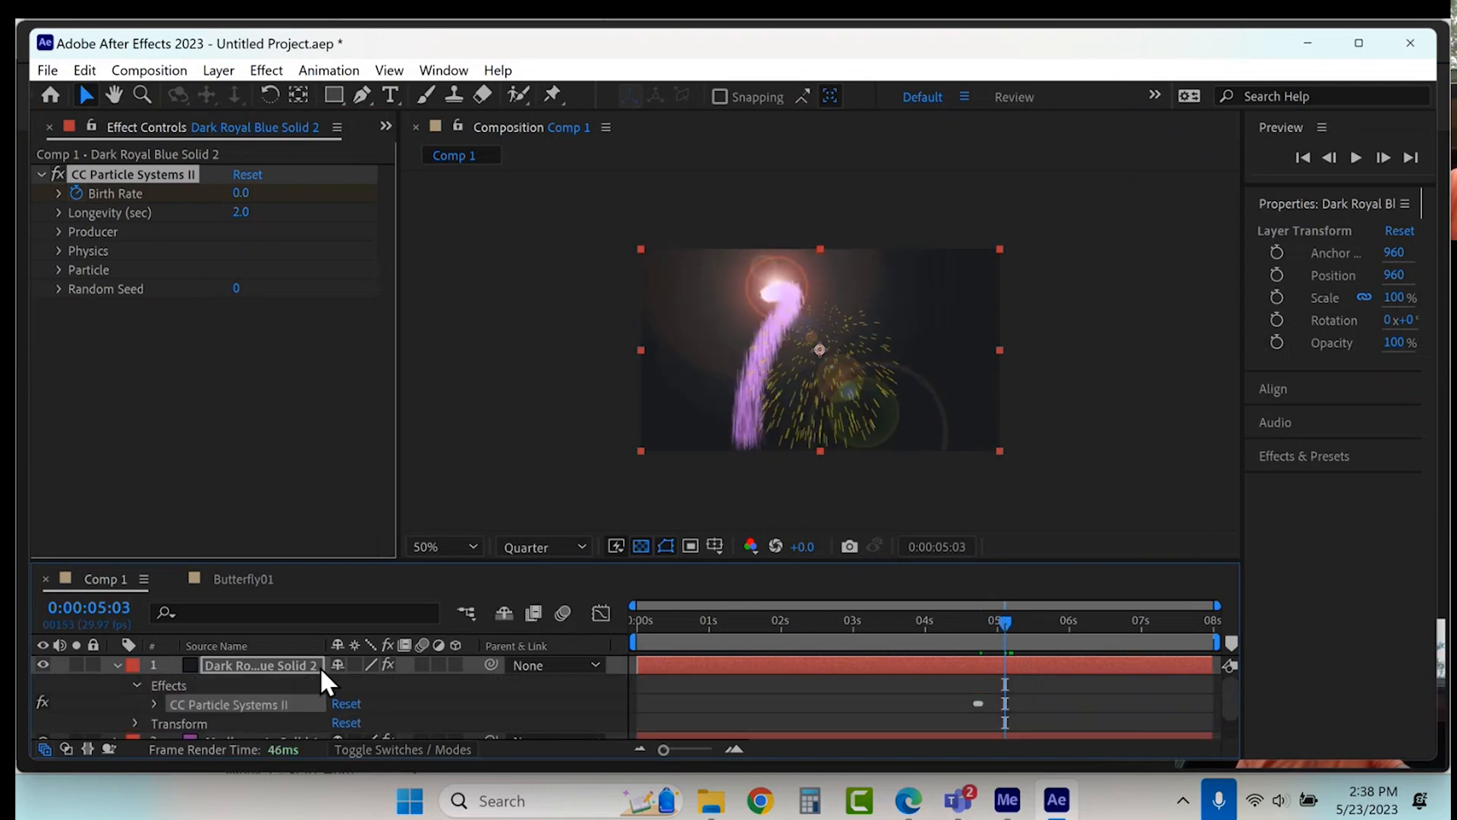
pyautogui.click(155, 704)
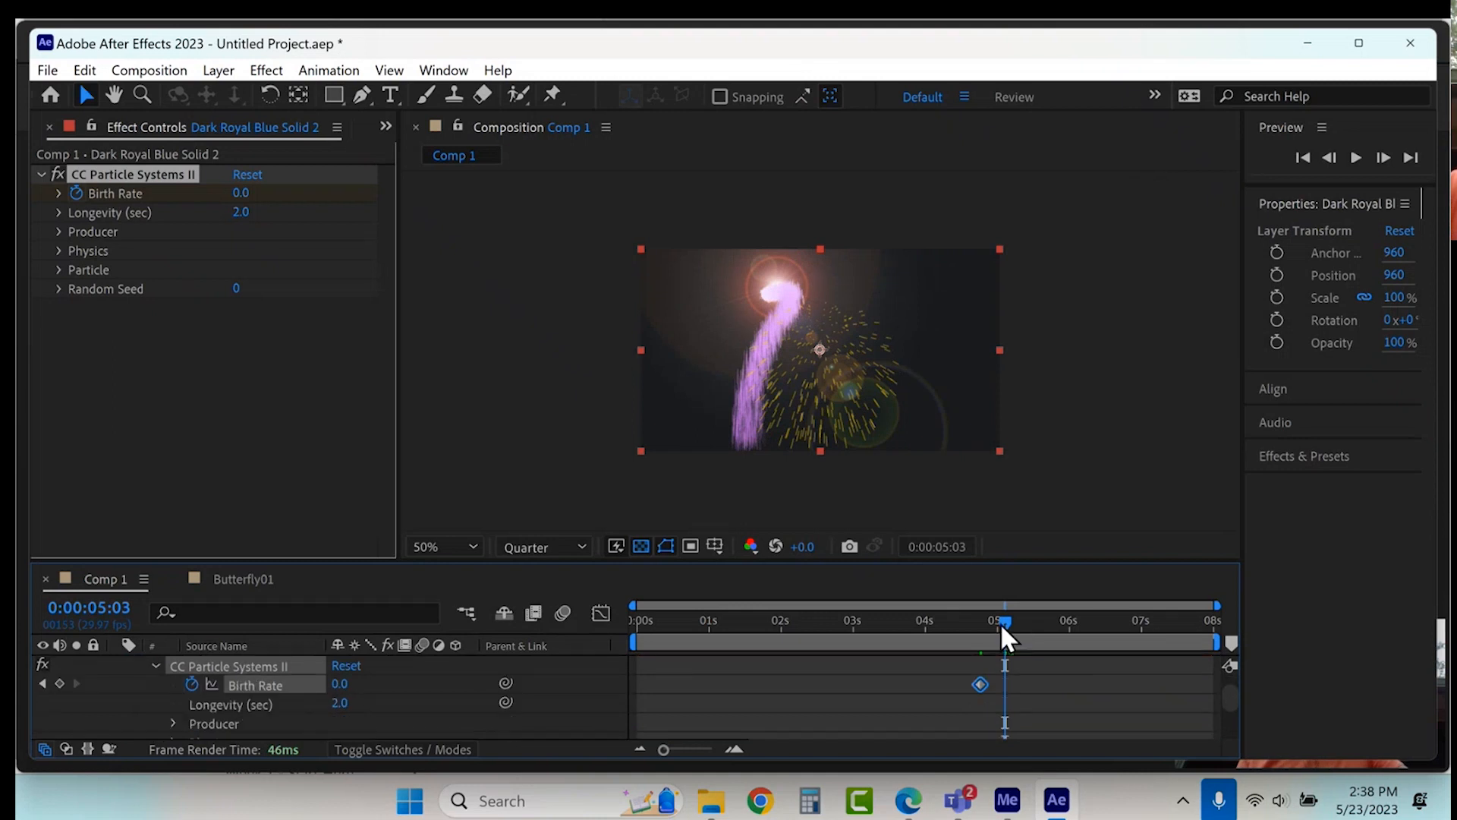
pyautogui.moveTo(1004, 620); pyautogui.dragTo(979, 619)
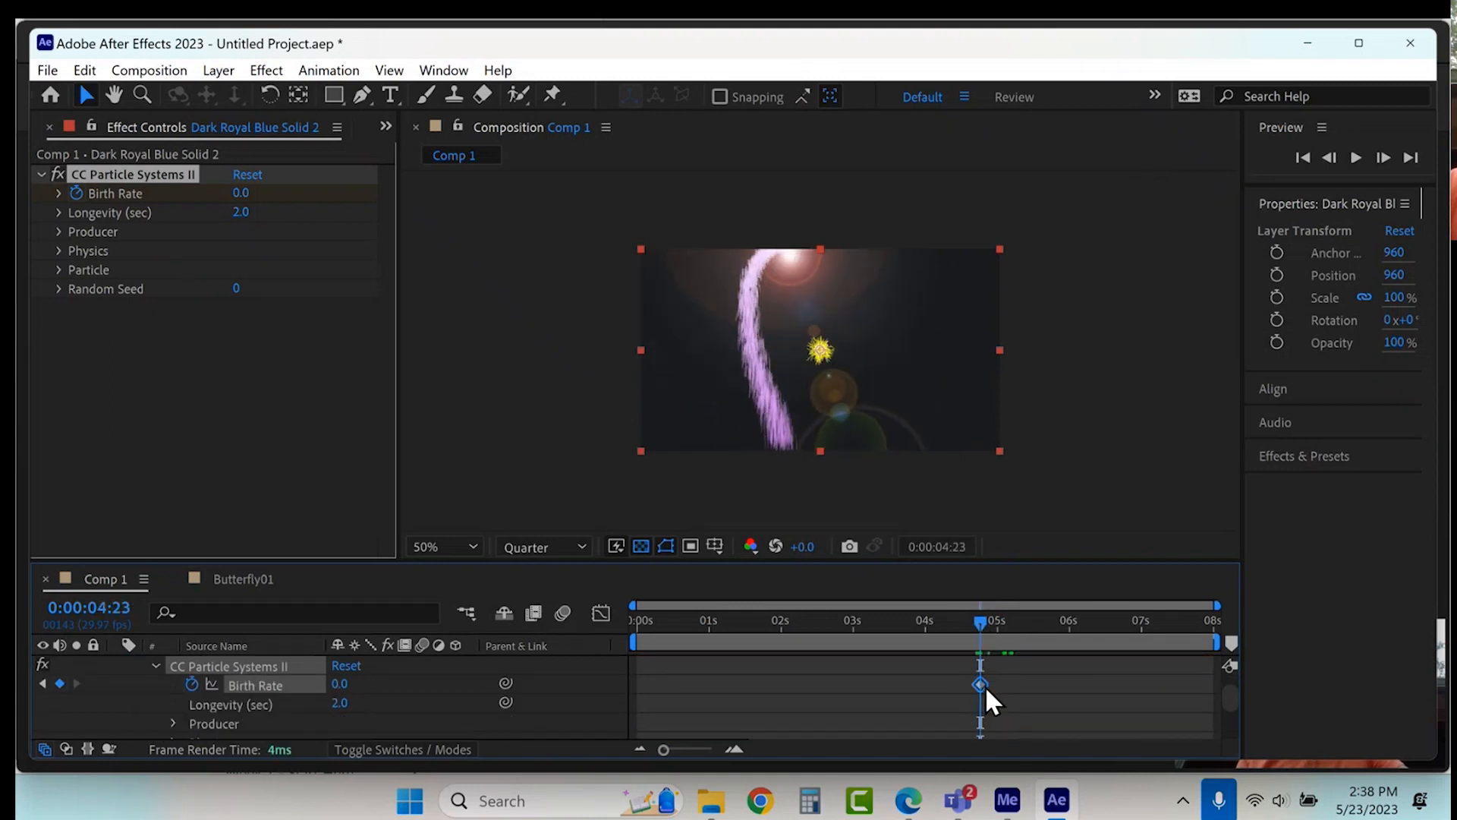
pyautogui.moveTo(985, 685); pyautogui.dragTo(988, 685)
pyautogui.moveTo(979, 622); pyautogui.dragTo(982, 618)
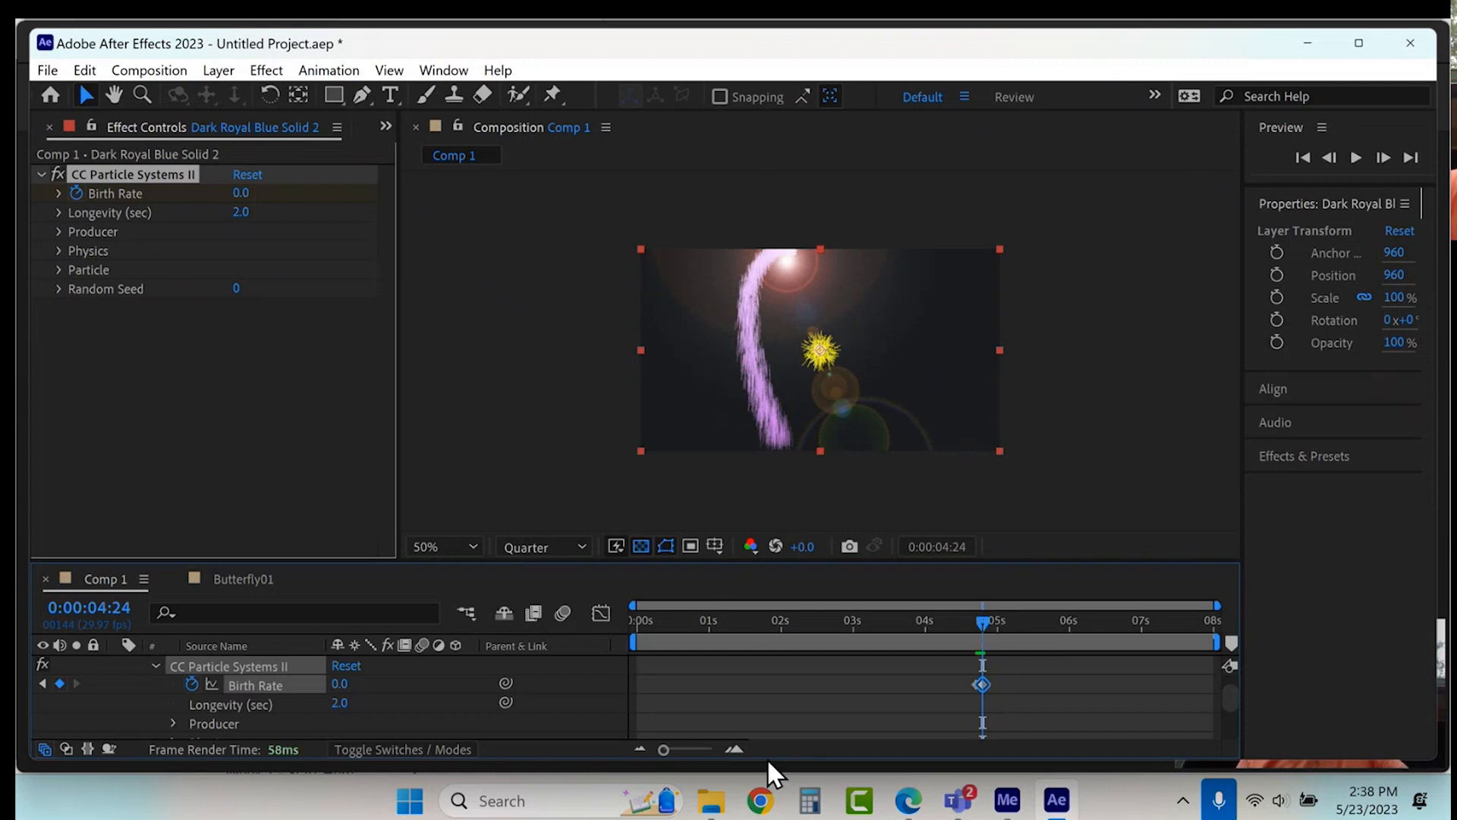
# Step: Raise the middle Birth Rate keyframe at 0:00:04:22 to 20 and scrub through the burst
pyautogui.click(698, 749)
pyautogui.click(913, 619)
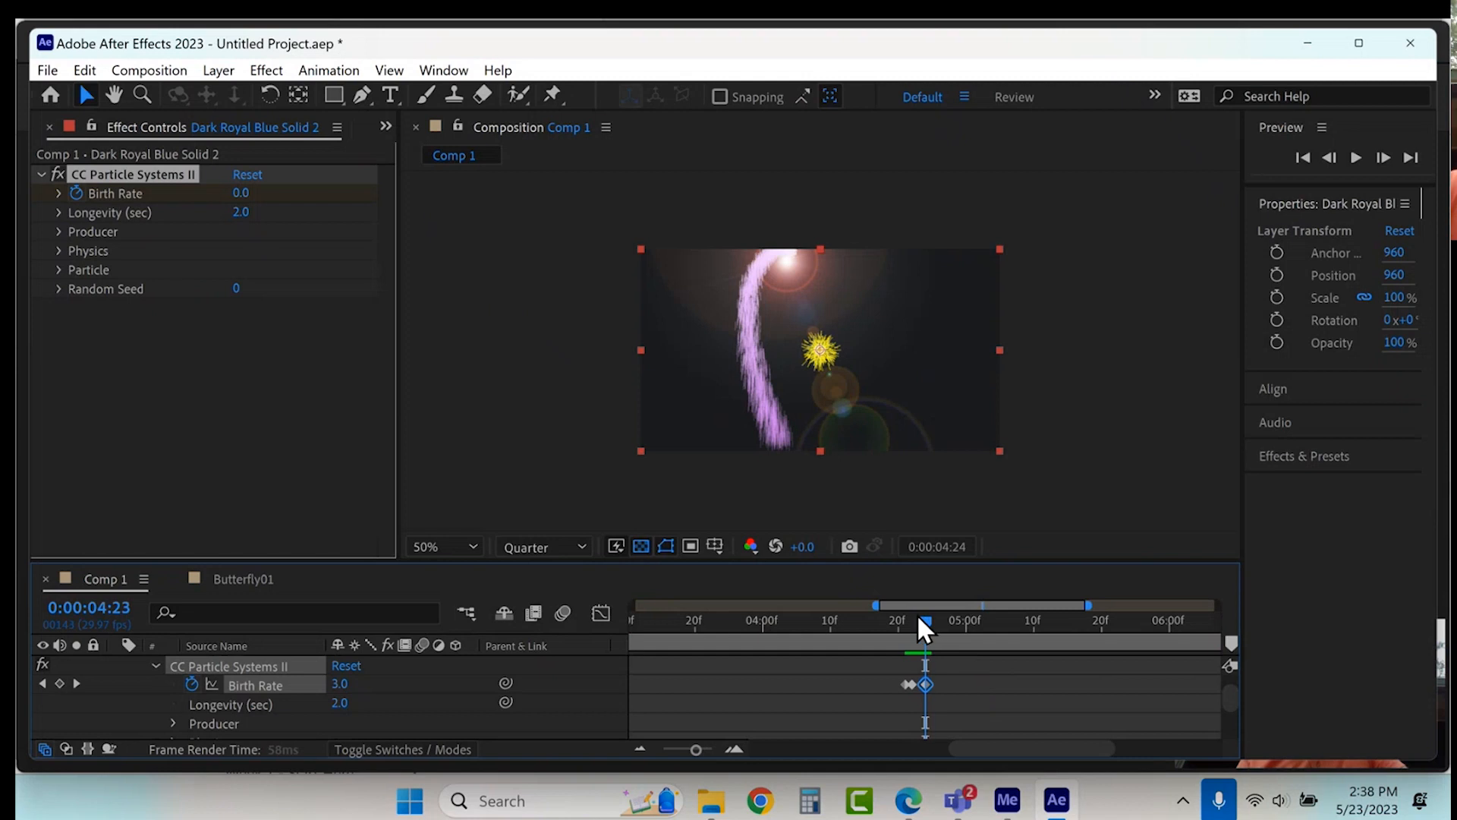
pyautogui.click(913, 684)
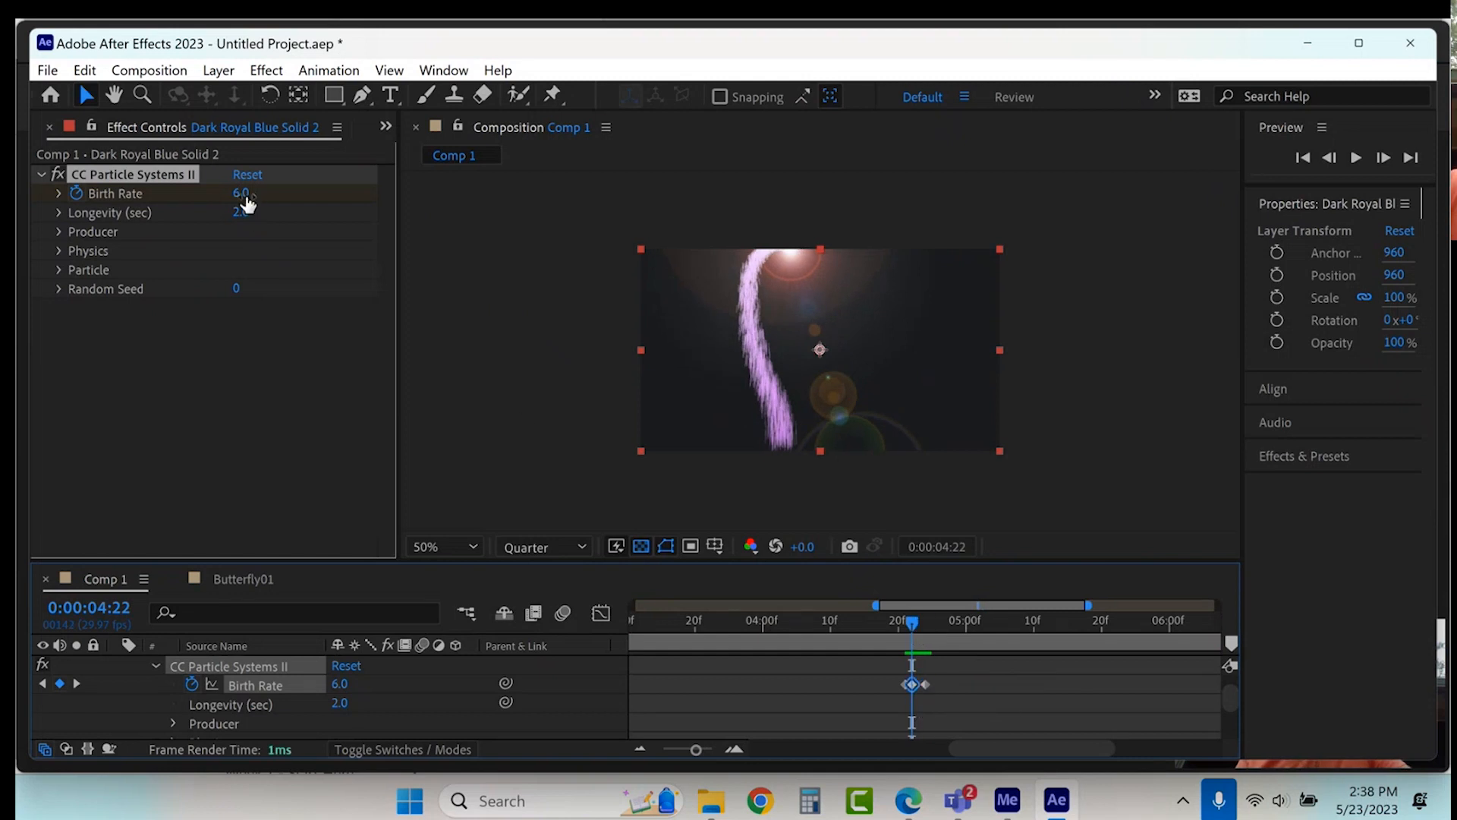
pyautogui.write('20')
pyautogui.press('Return')
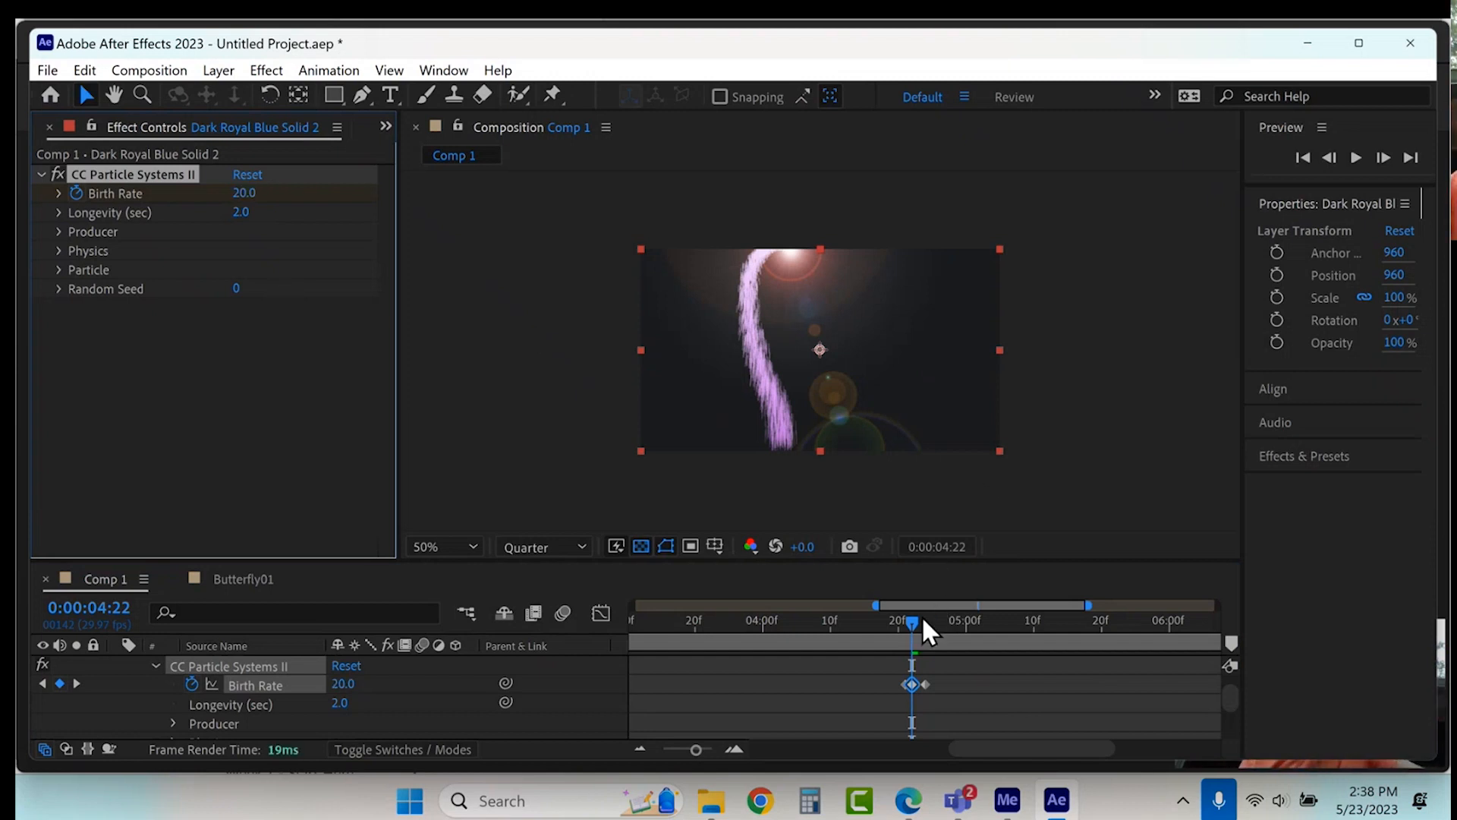
pyautogui.moveTo(913, 620); pyautogui.dragTo(946, 636)
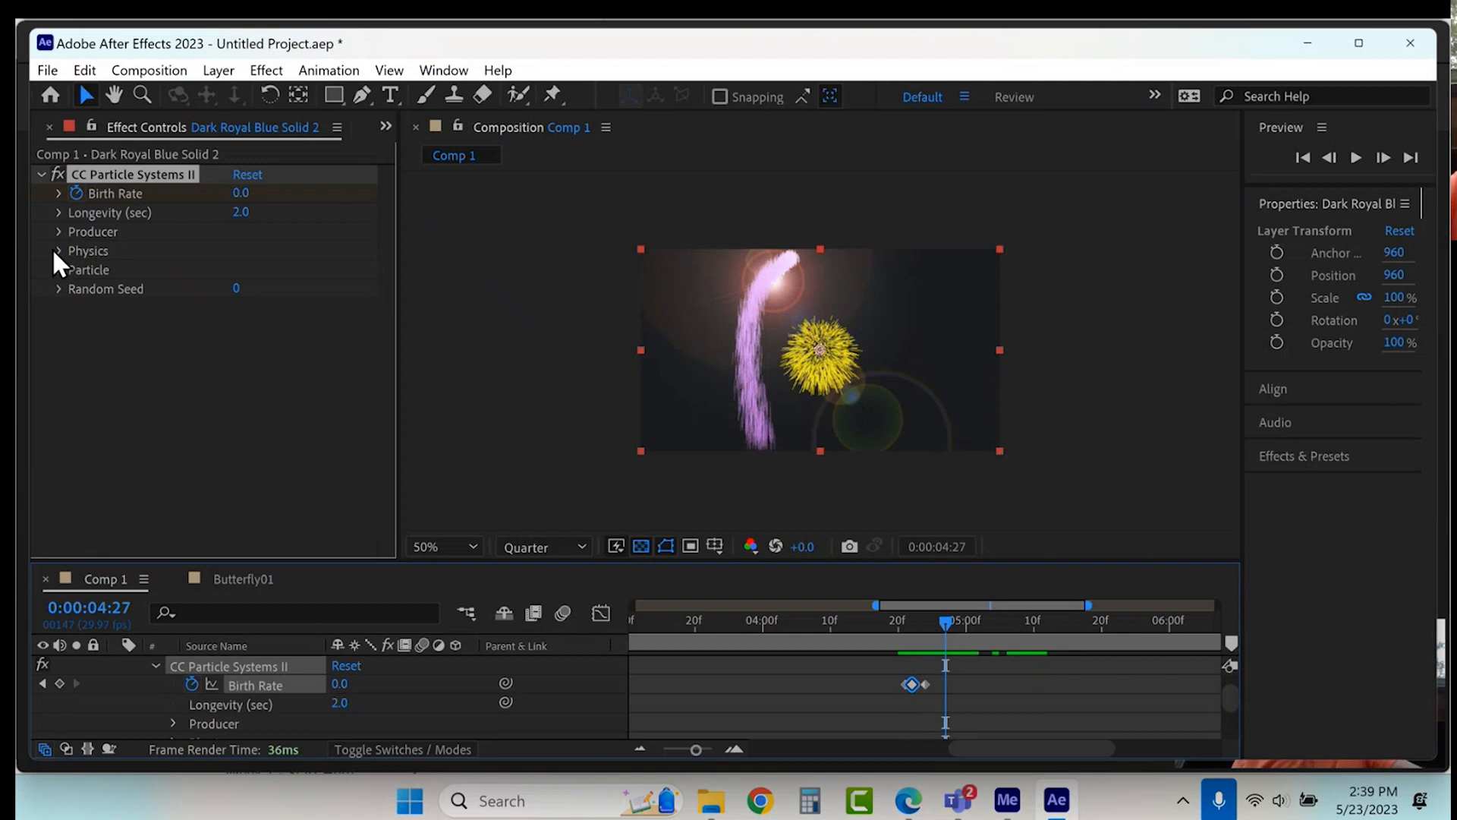
# Step: Change the burst particles' Birth Color to pink (FA20CD)
pyautogui.click(58, 270)
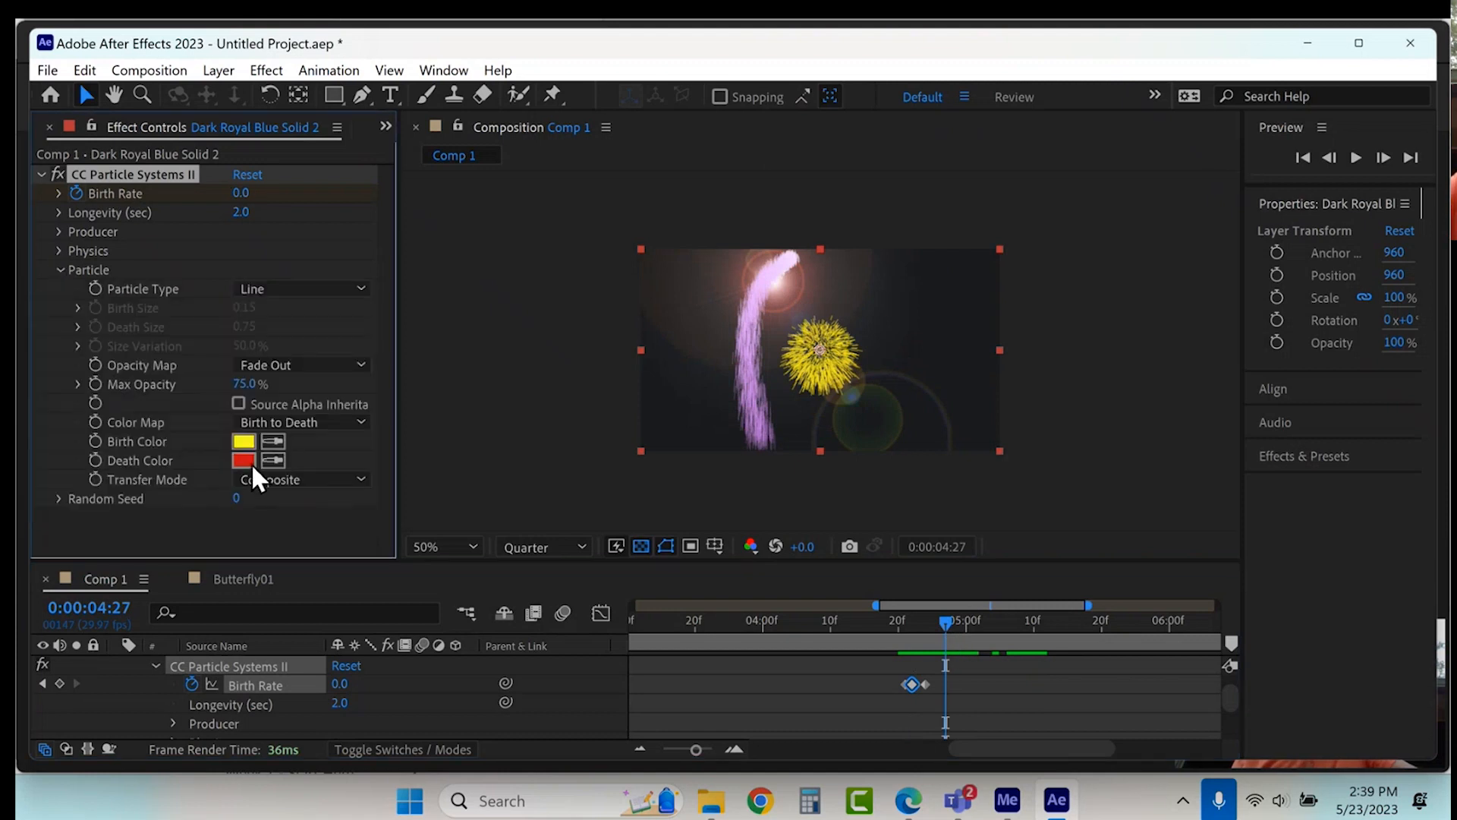
pyautogui.click(244, 440)
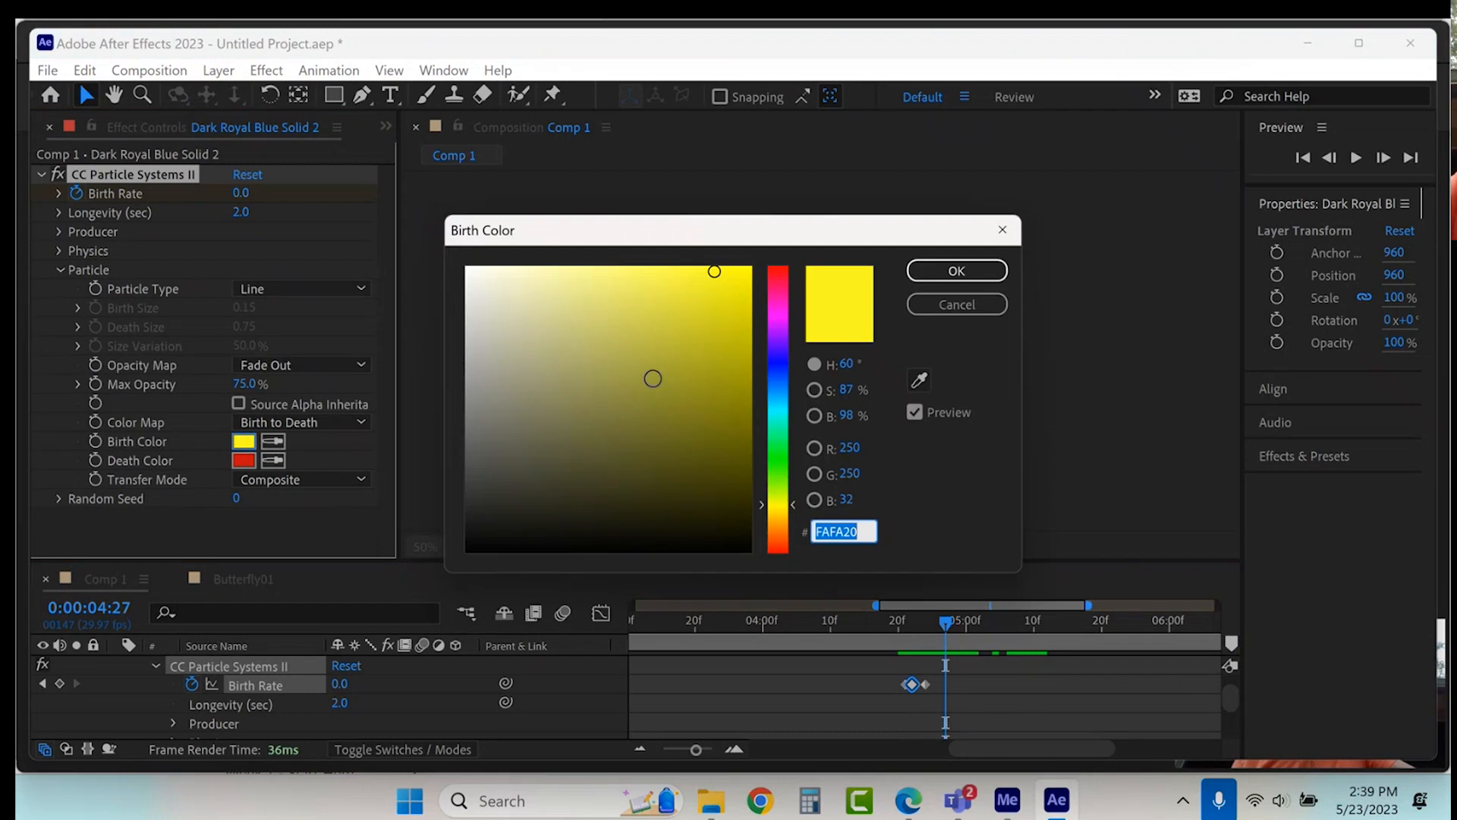
pyautogui.click(778, 304)
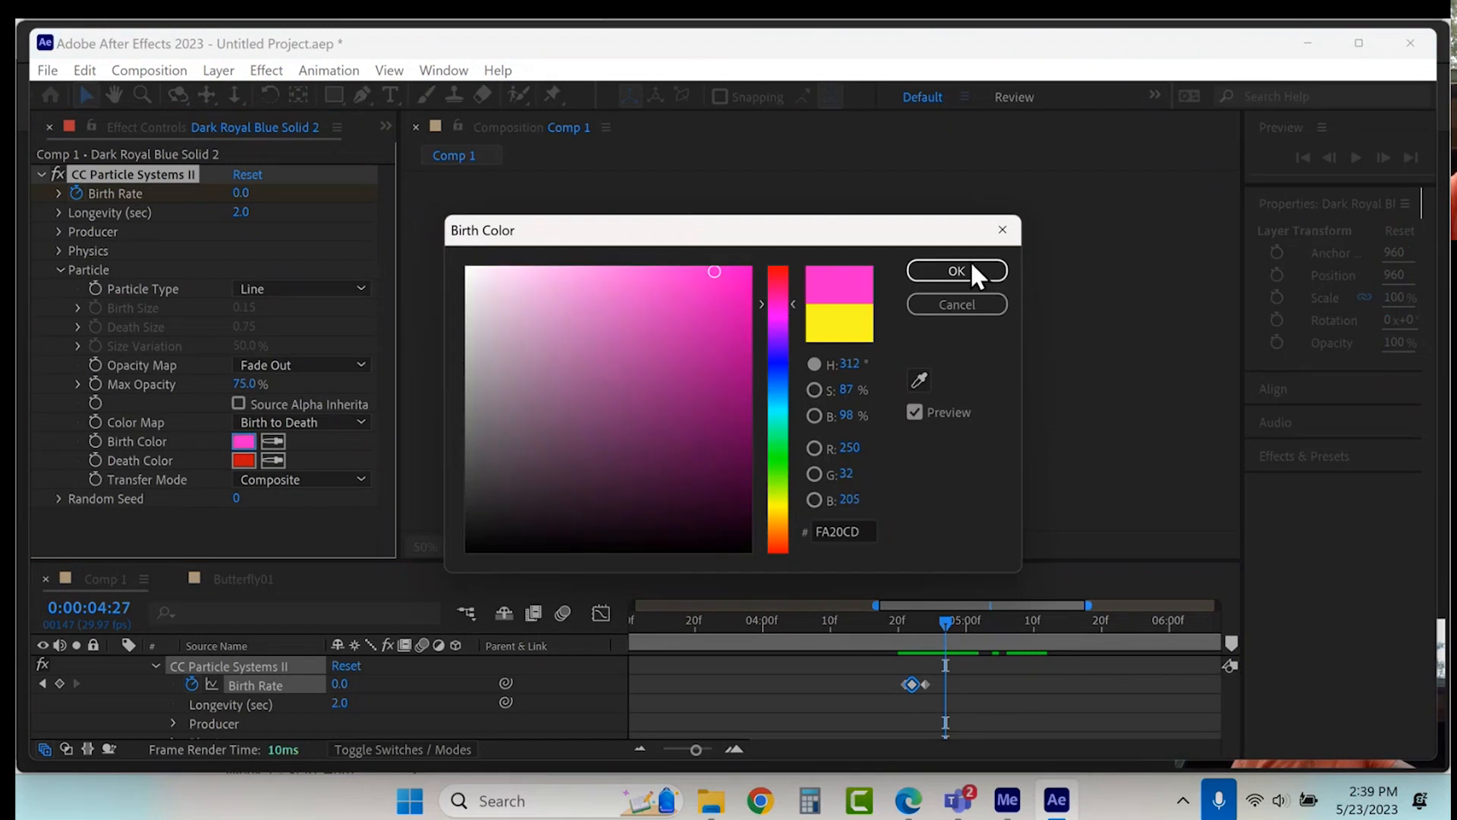
pyautogui.click(970, 270)
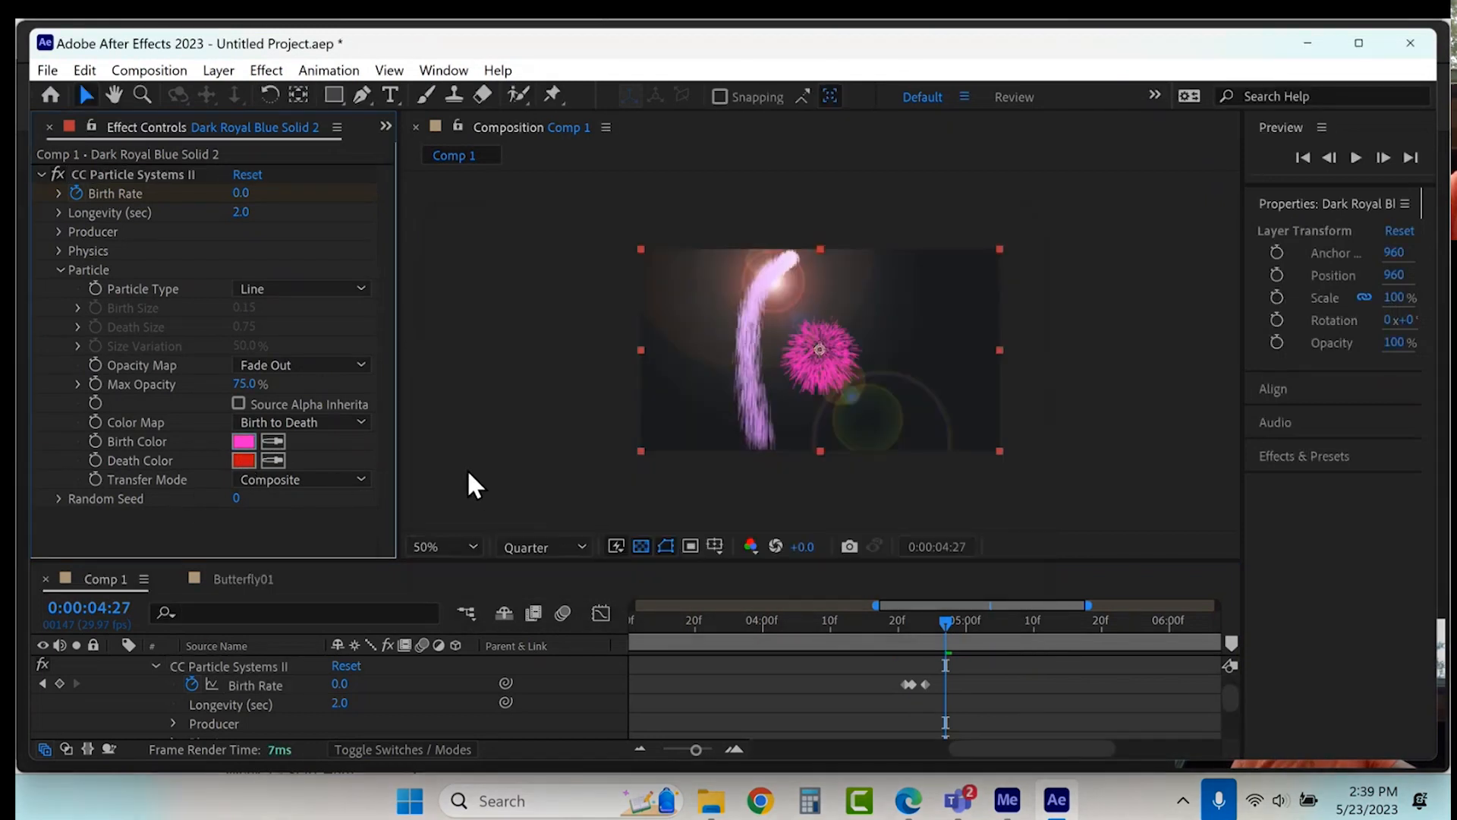
# Step: Set the burst particles' Birth Color to white
pyautogui.click(245, 441)
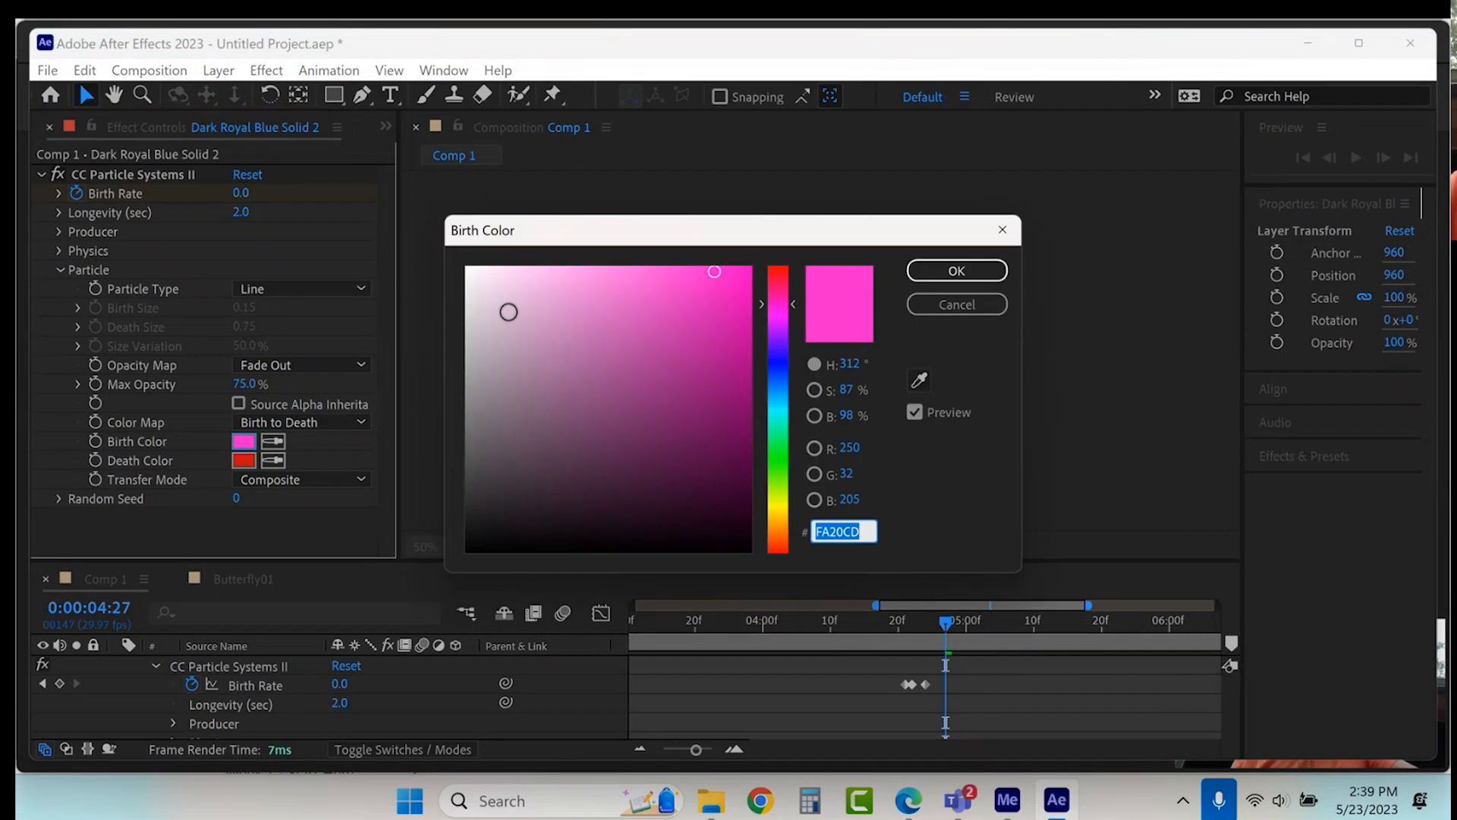
pyautogui.click(467, 268)
pyautogui.click(955, 270)
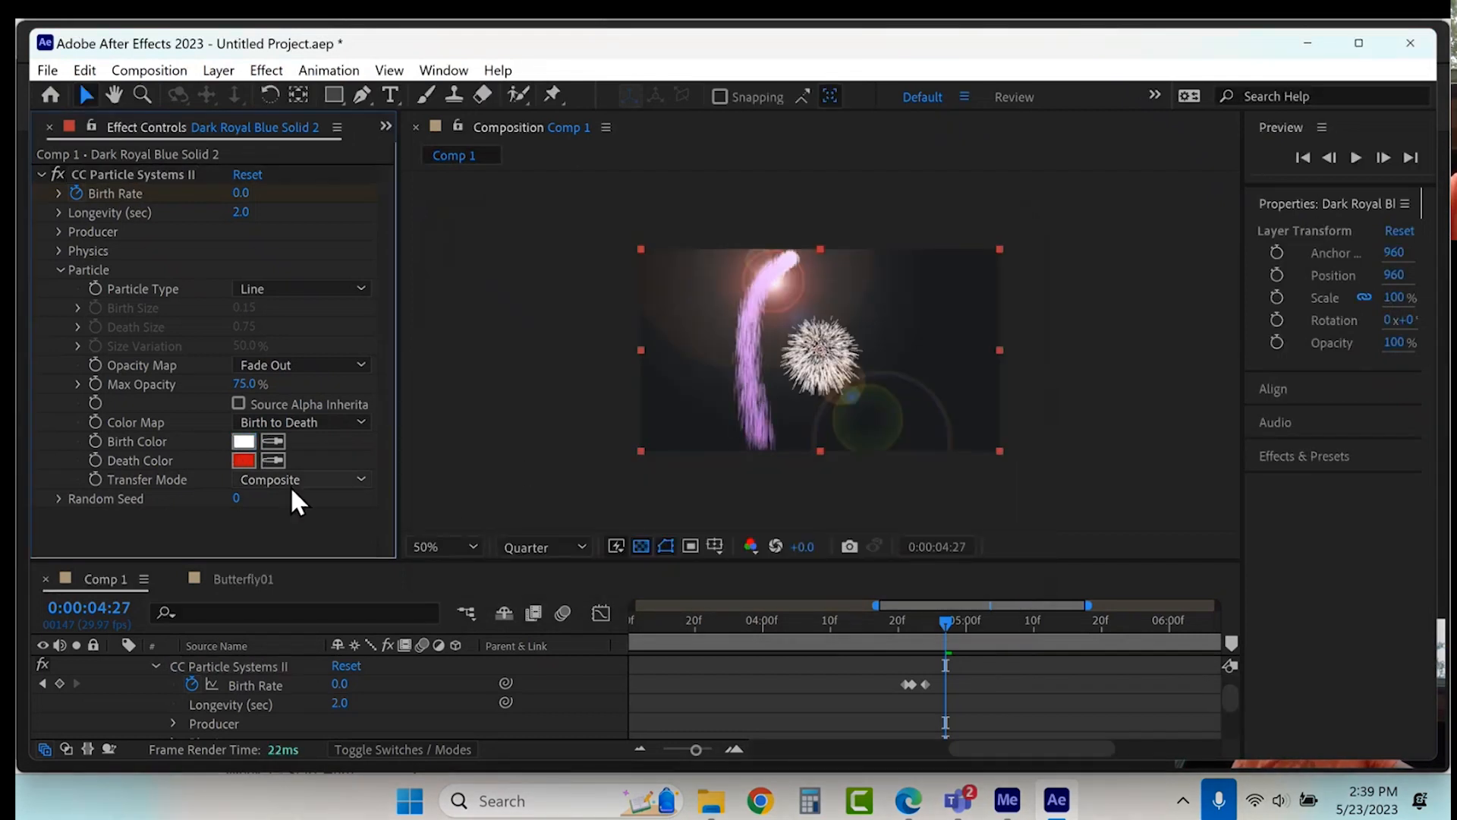
# Step: Set the burst particles' Death Color to orange
pyautogui.click(243, 460)
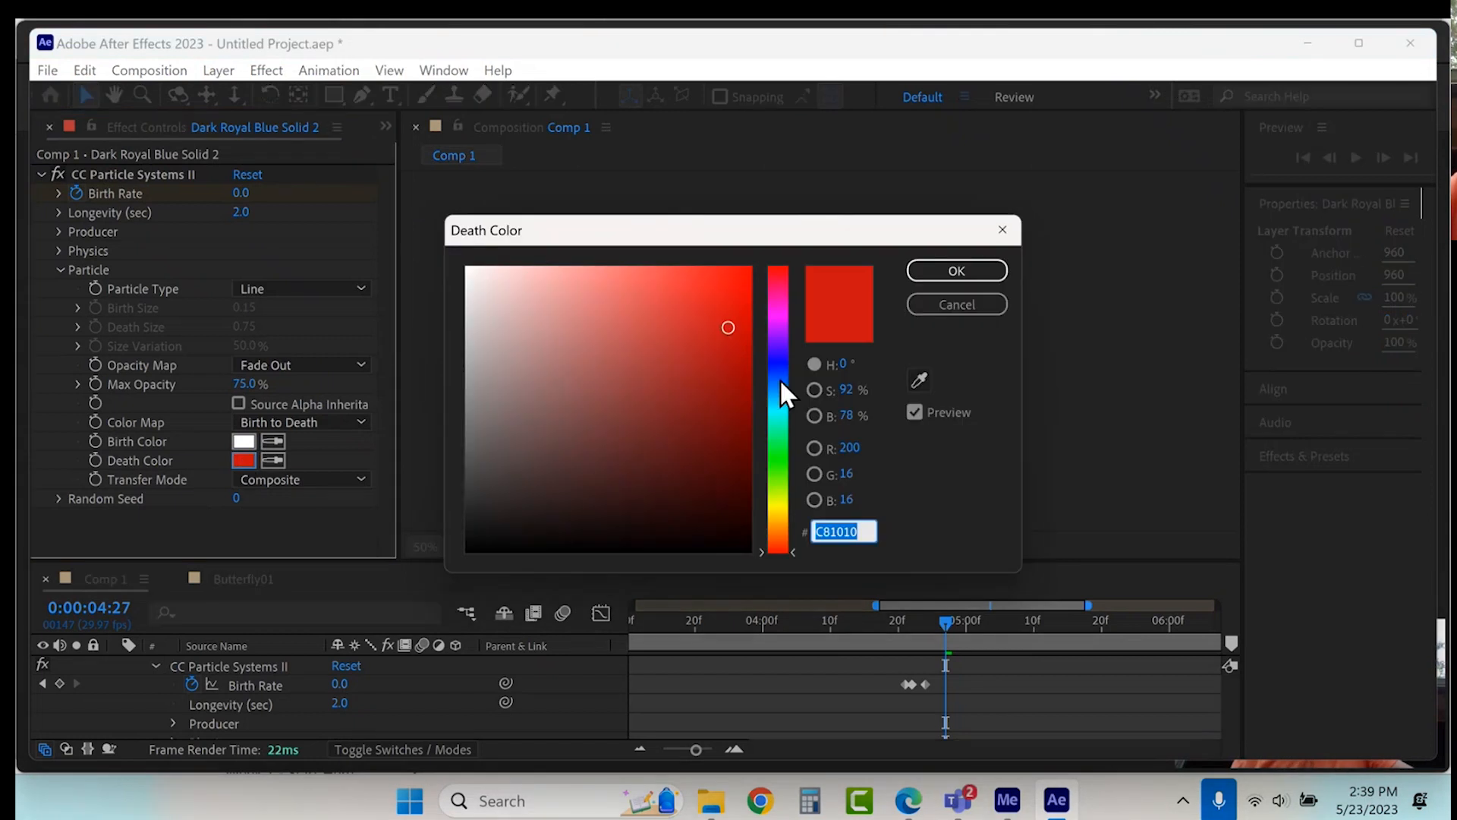
pyautogui.moveTo(773, 416); pyautogui.dragTo(771, 508)
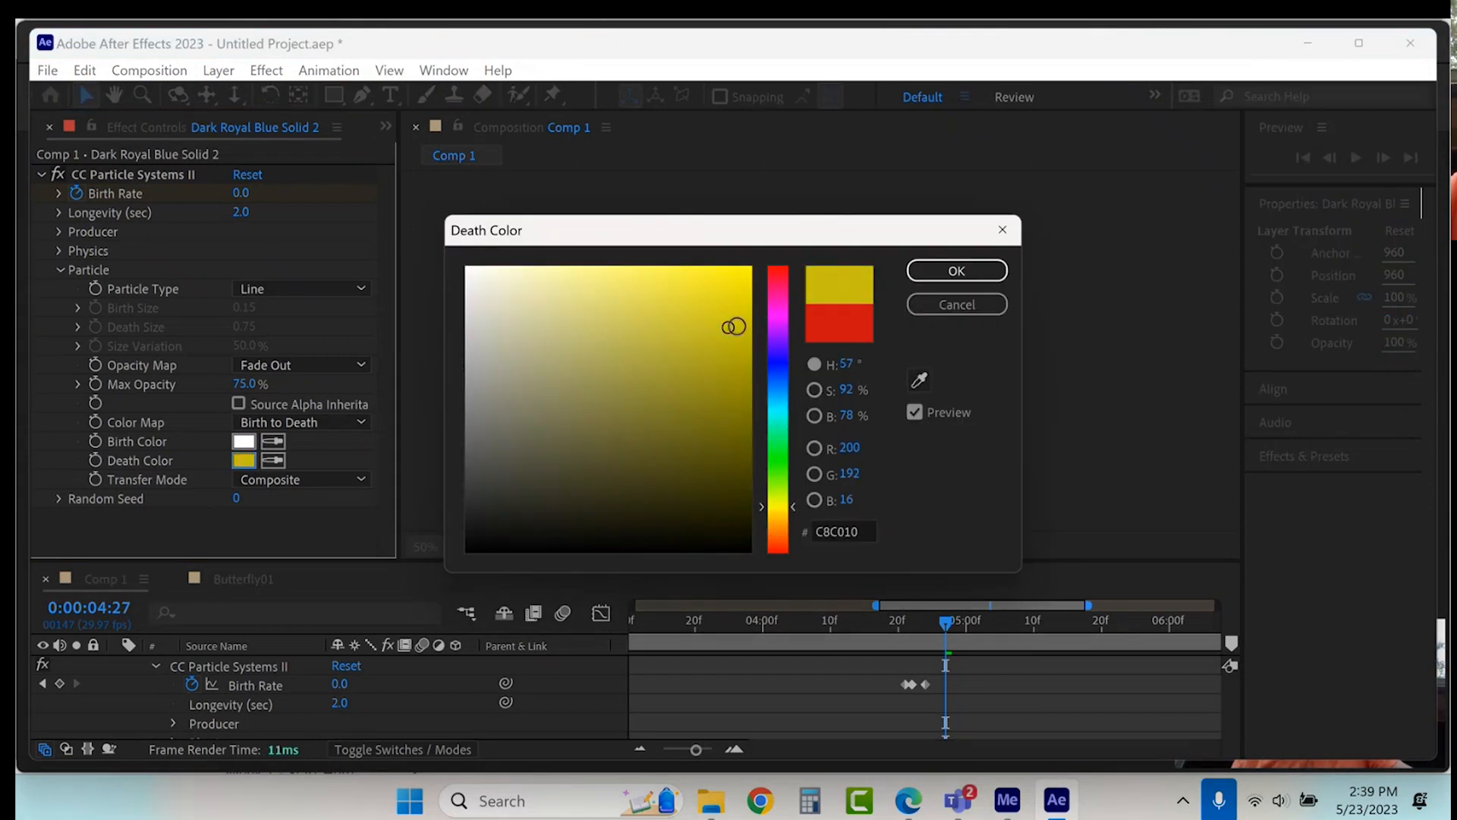
pyautogui.moveTo(763, 311); pyautogui.dragTo(769, 530)
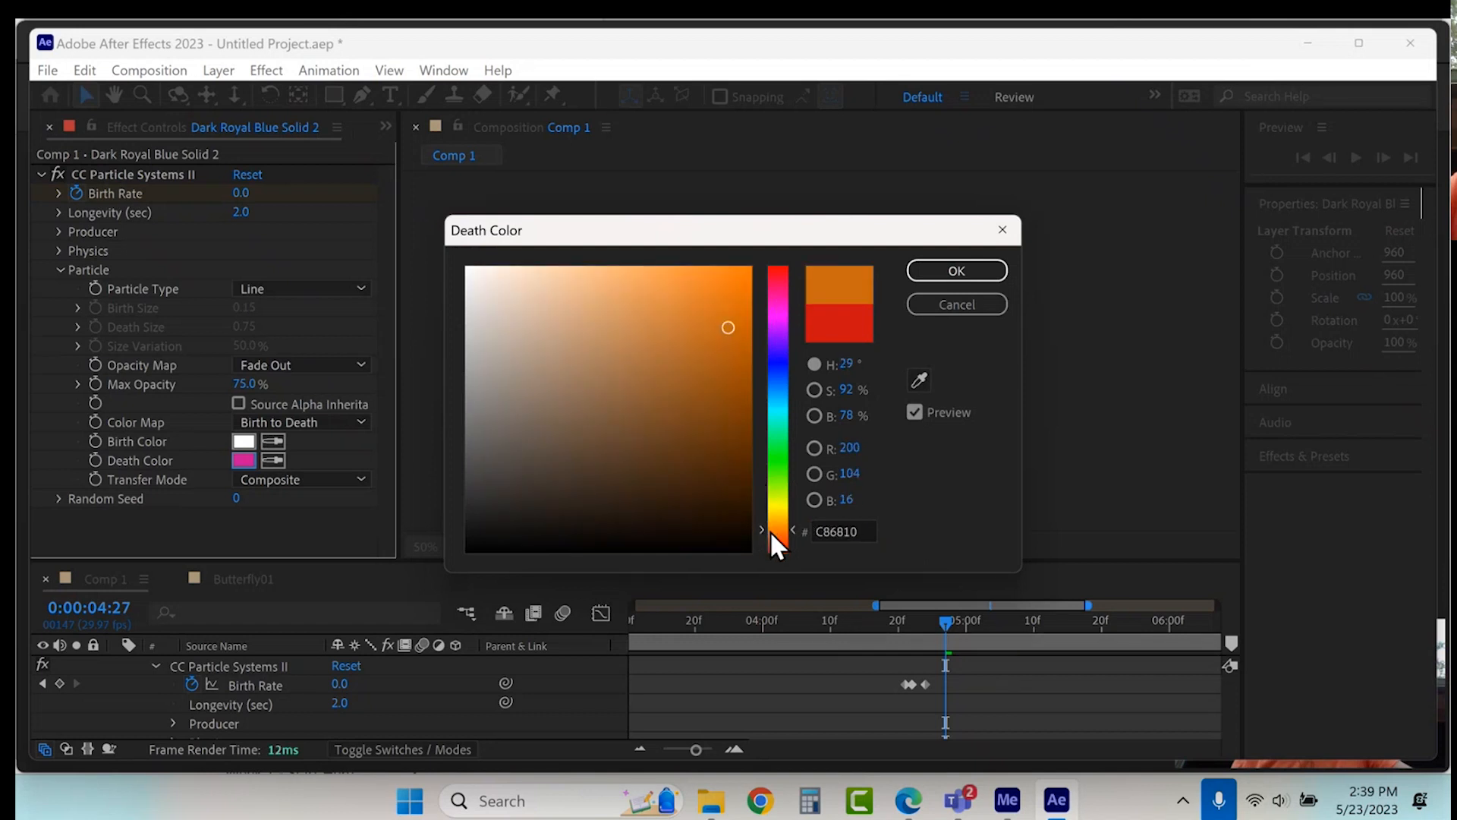
pyautogui.click(952, 270)
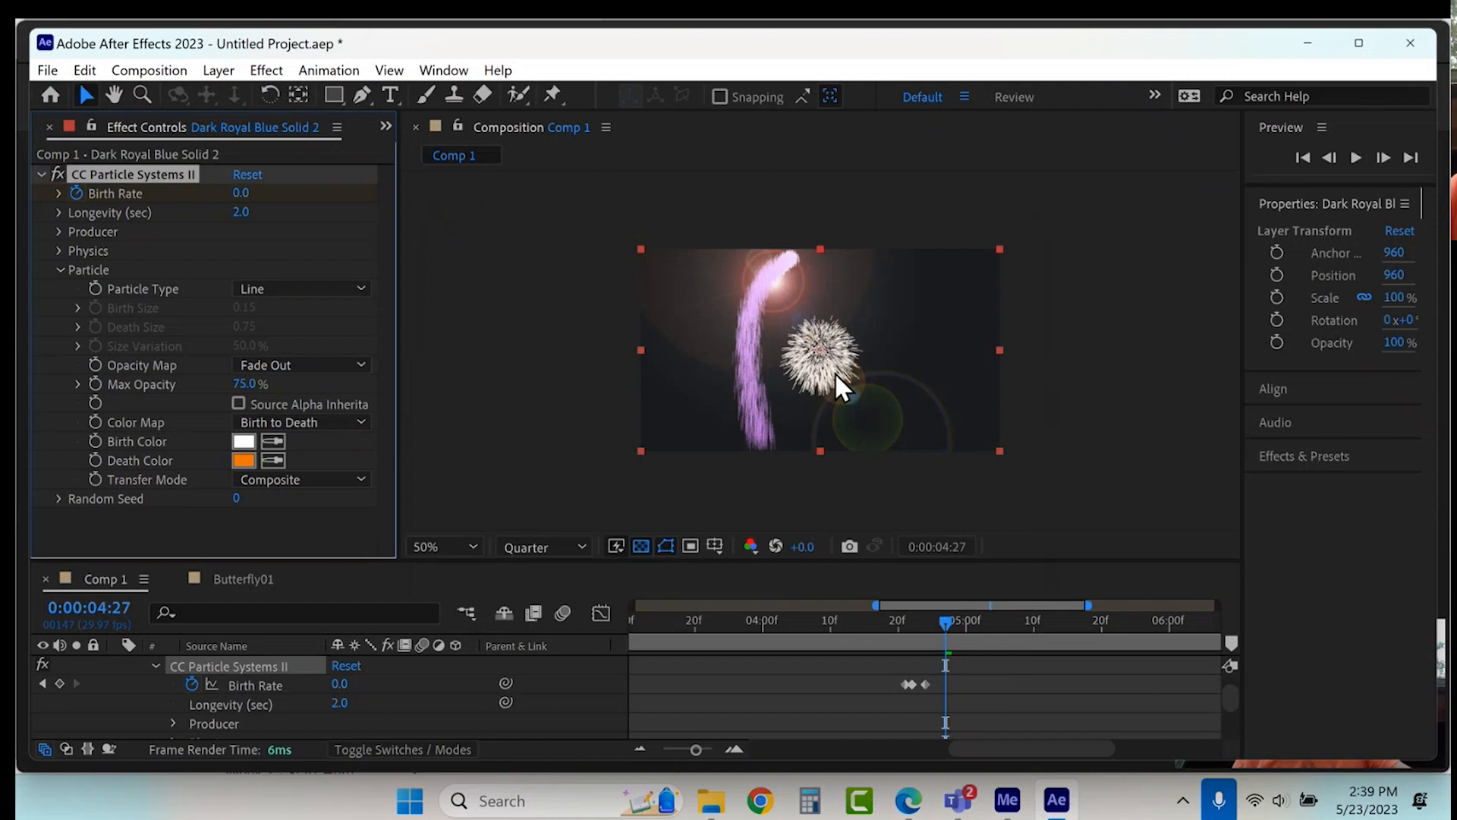
# Step: Scrub the burst to 0:00:05:17 and set the particles' Longevity to 1.1 seconds
pyautogui.click(945, 618)
pyautogui.moveTo(962, 617); pyautogui.dragTo(1081, 601)
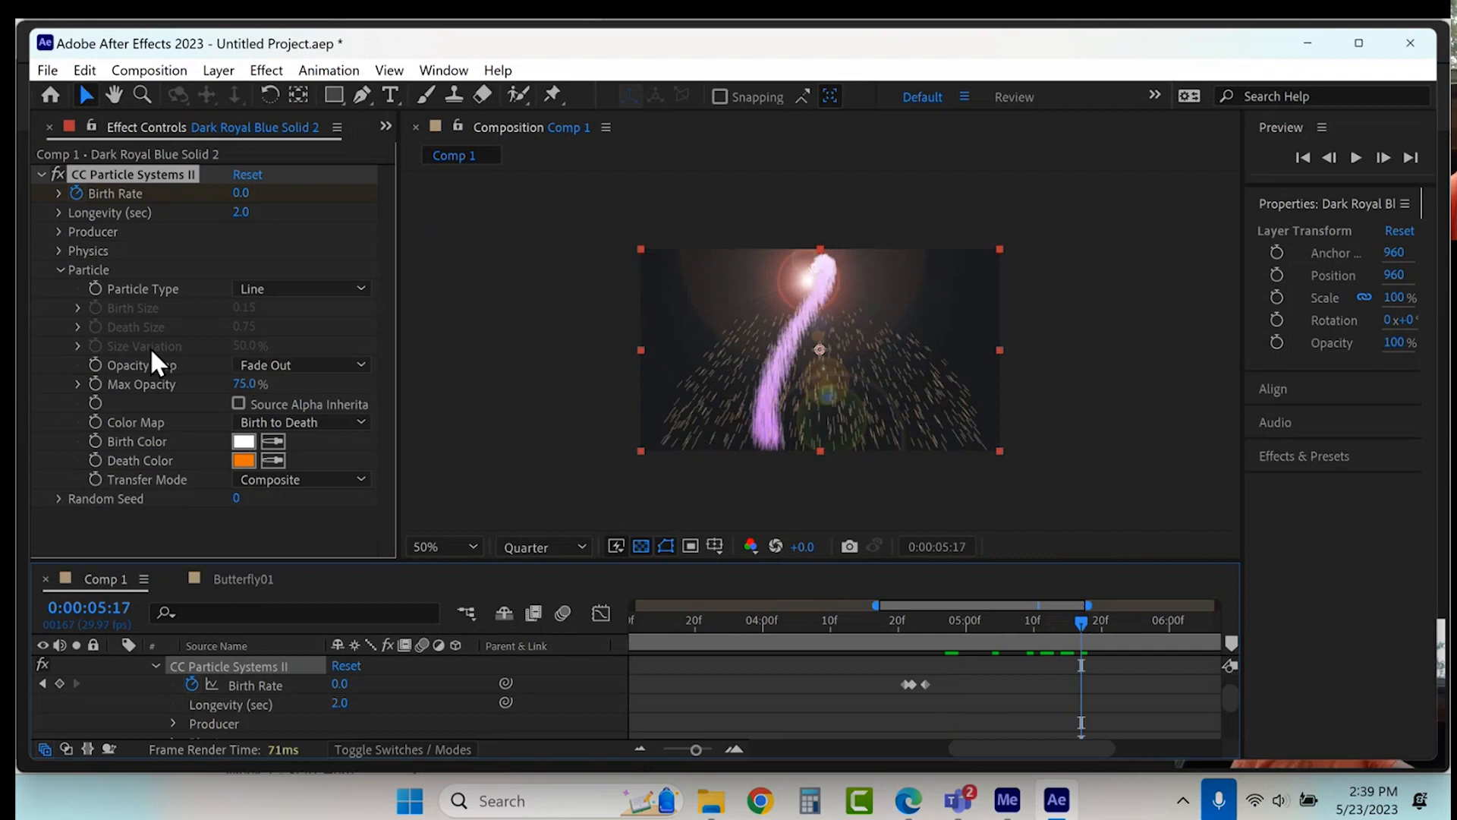
pyautogui.click(60, 213)
pyautogui.click(167, 243)
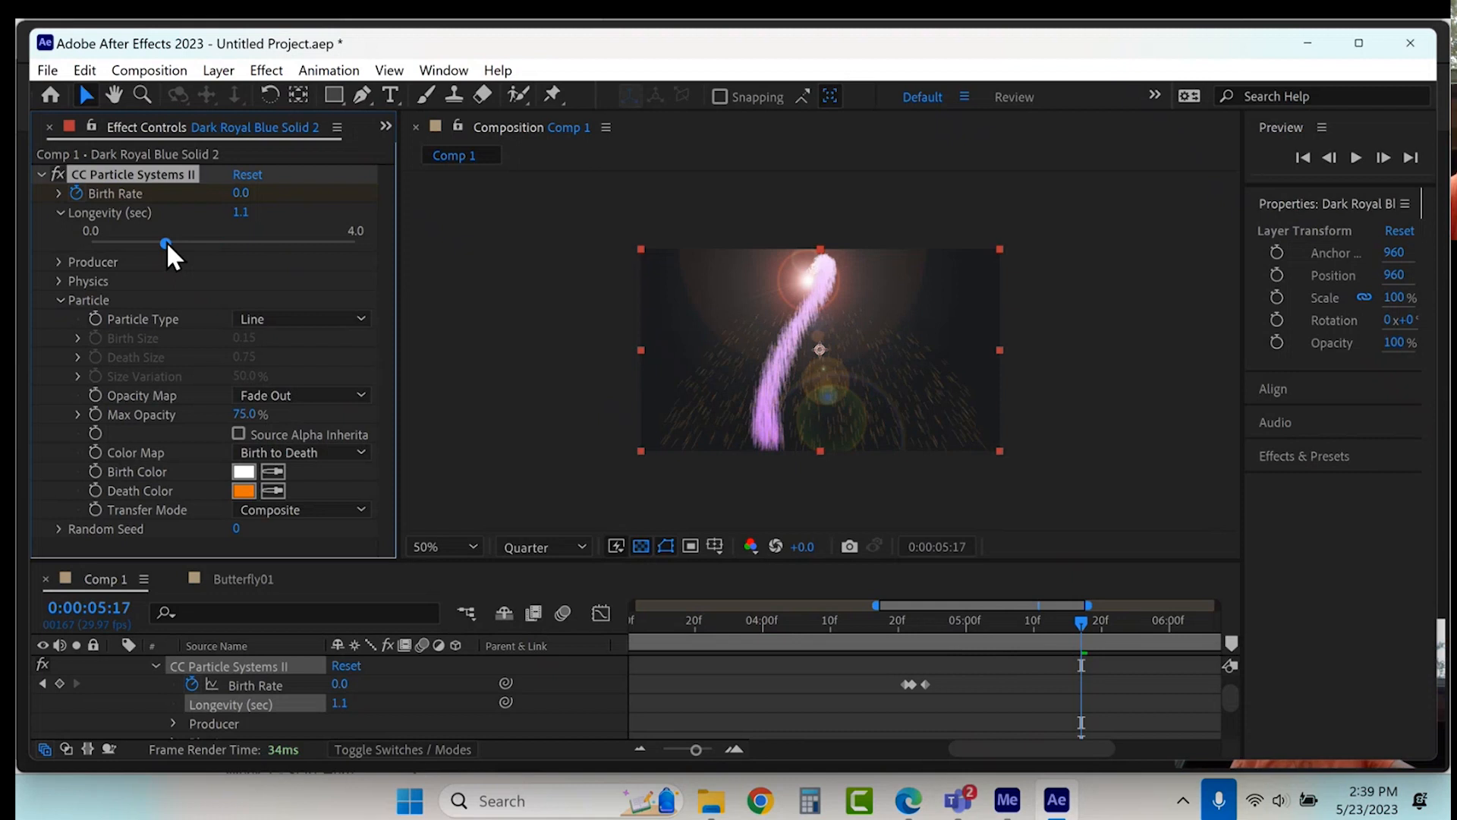
# Step: Change the Particle Type to Star and scrub from the burst's start to 0:00:05:05 to check it
pyautogui.click(288, 320)
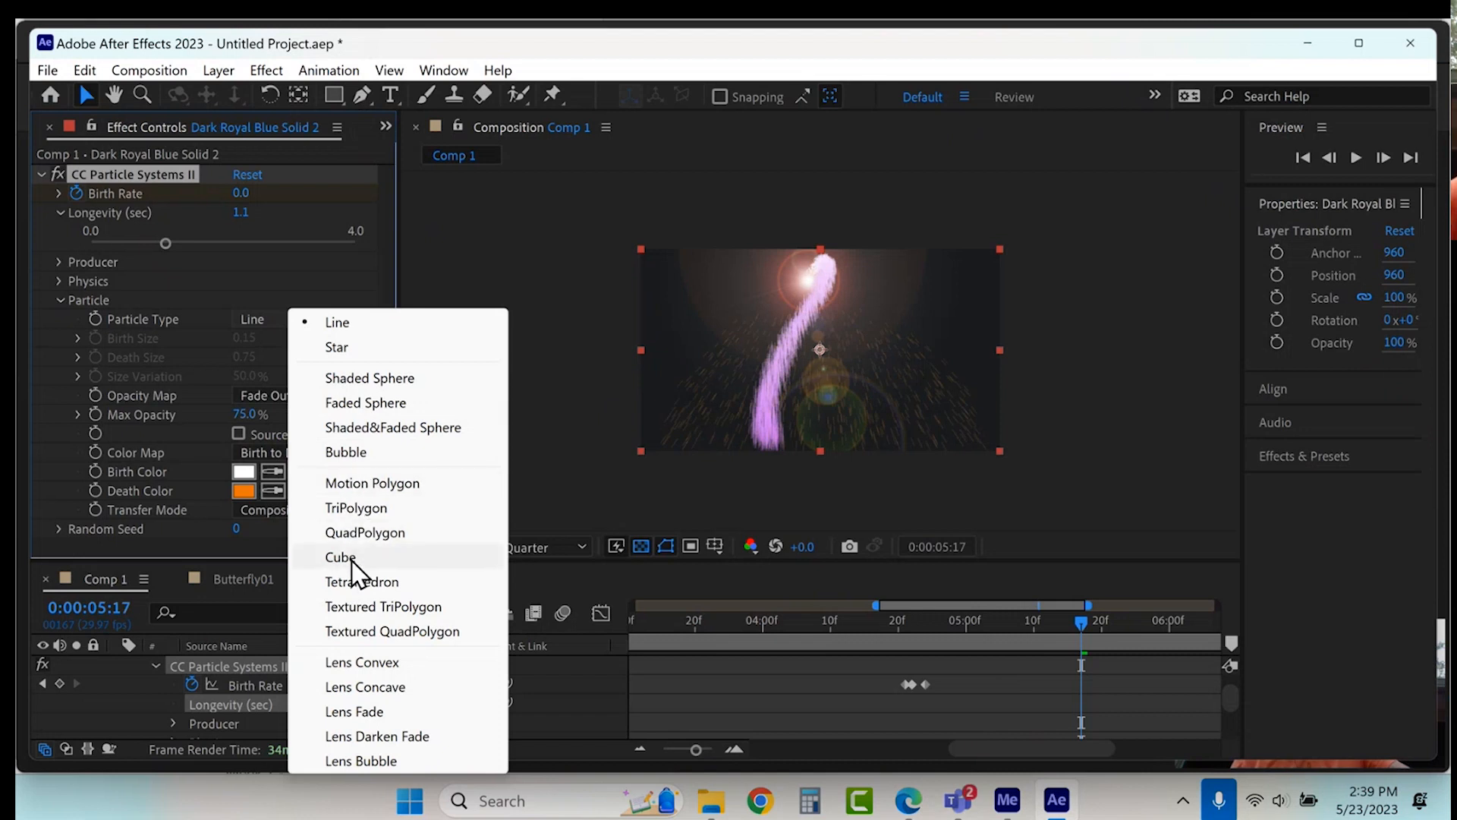
pyautogui.click(352, 351)
pyautogui.click(911, 620)
pyautogui.moveTo(911, 619); pyautogui.dragTo(999, 613)
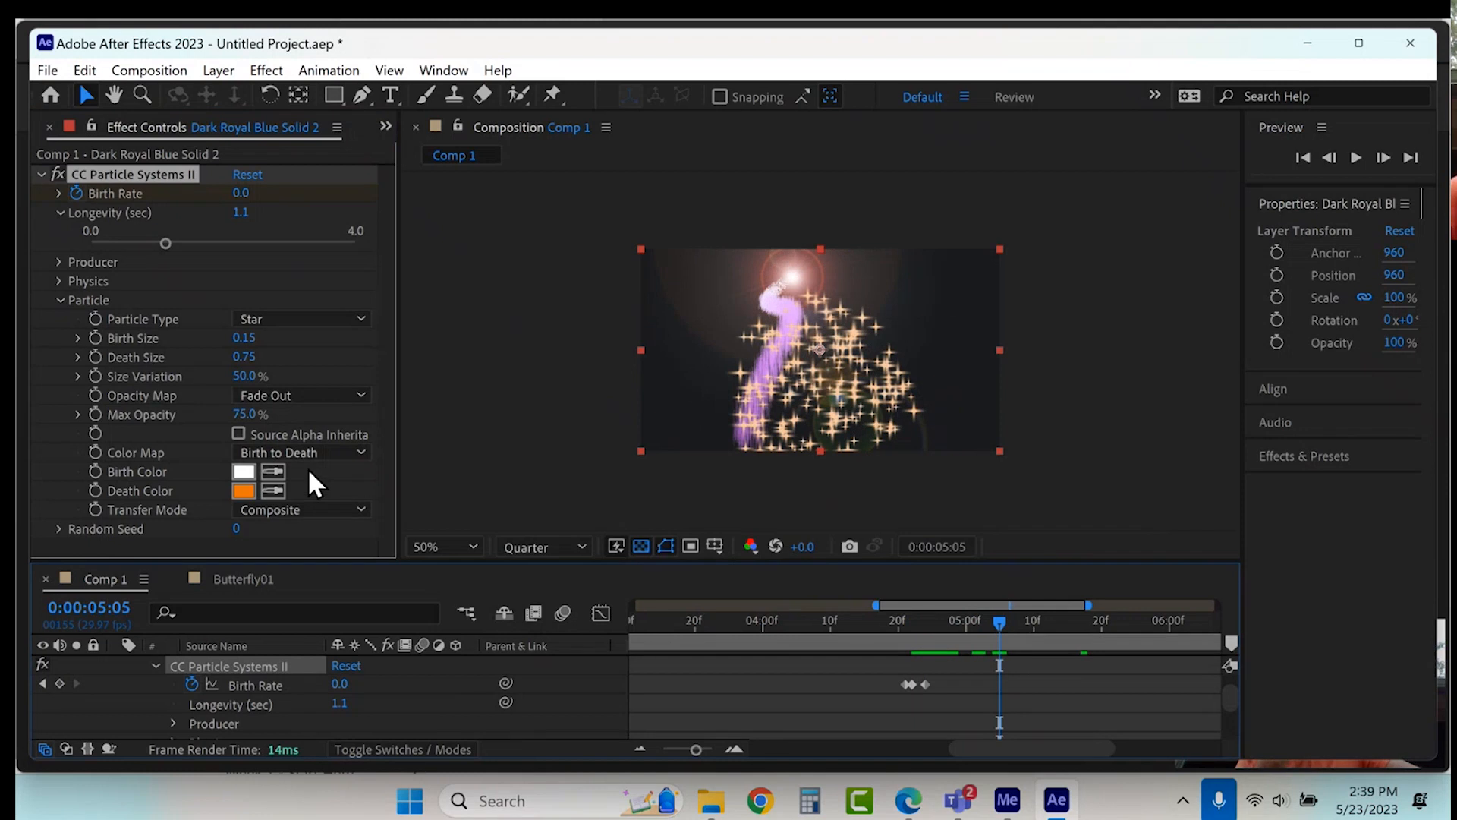
# Step: Set the burst star particles' Birth Size to 0.50 and Death Size to 0.25
pyautogui.click(245, 340)
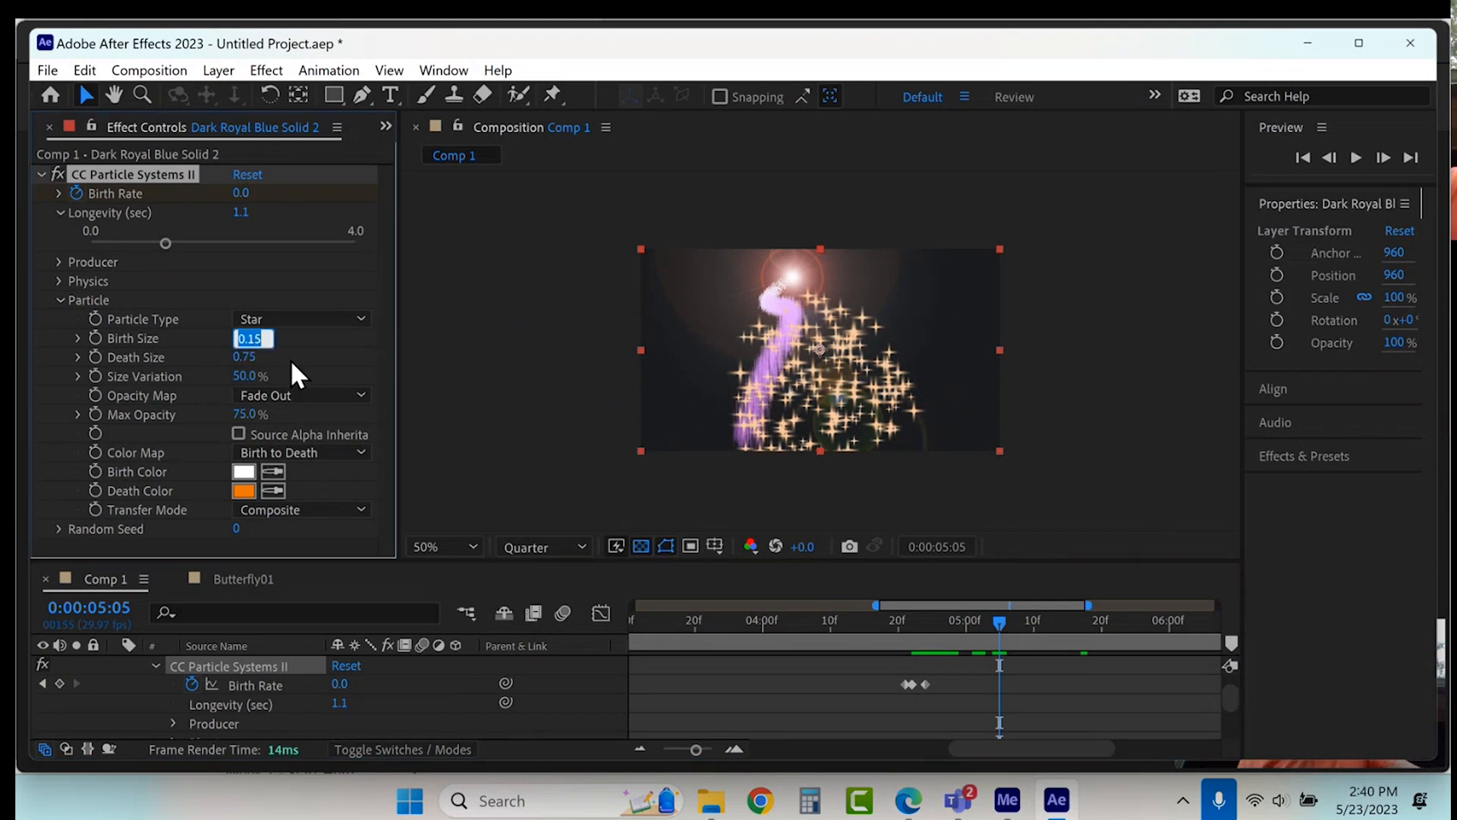
pyautogui.write('.5')
pyautogui.press('Return')
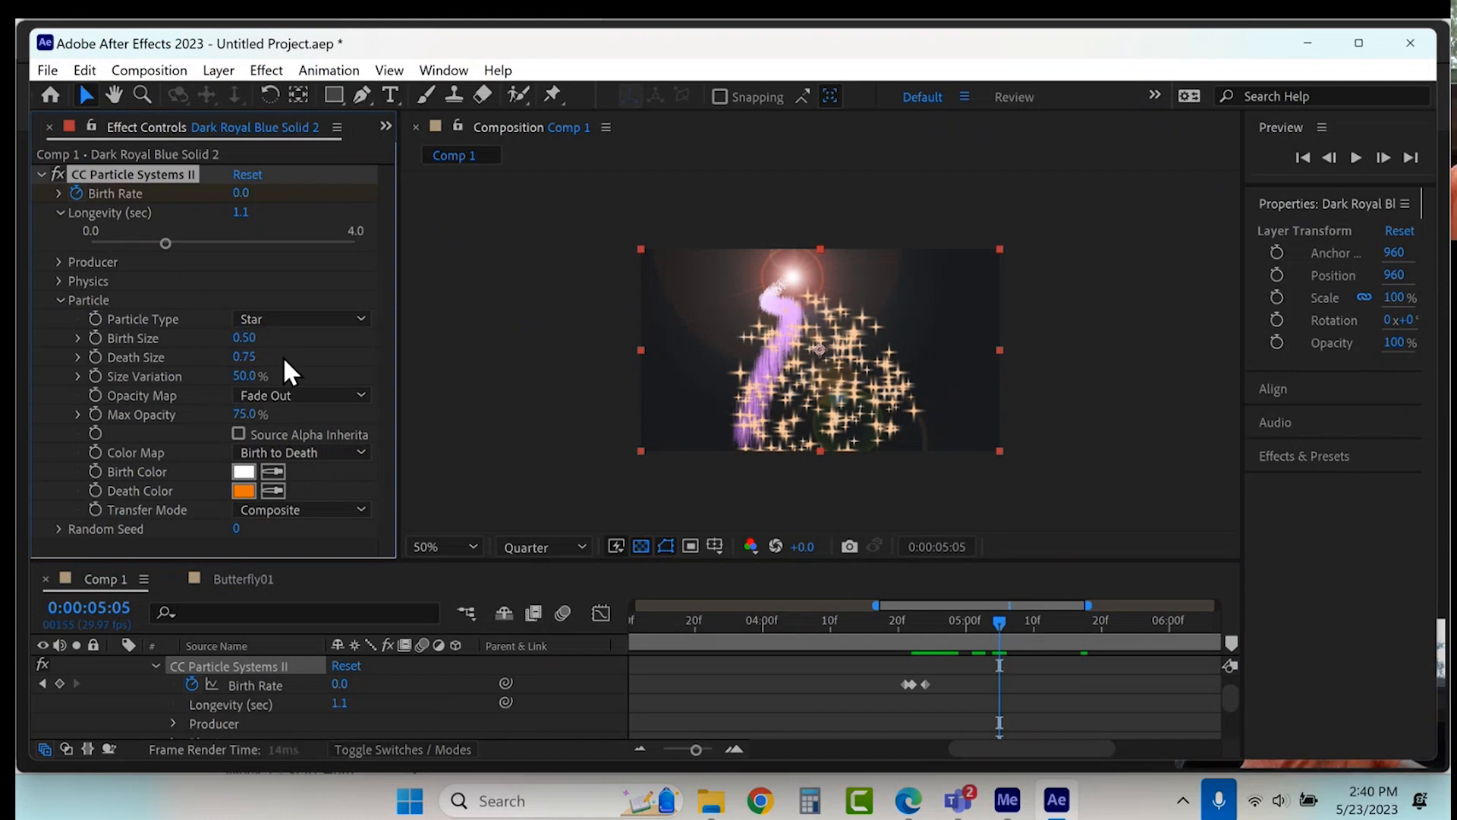
pyautogui.click(245, 356)
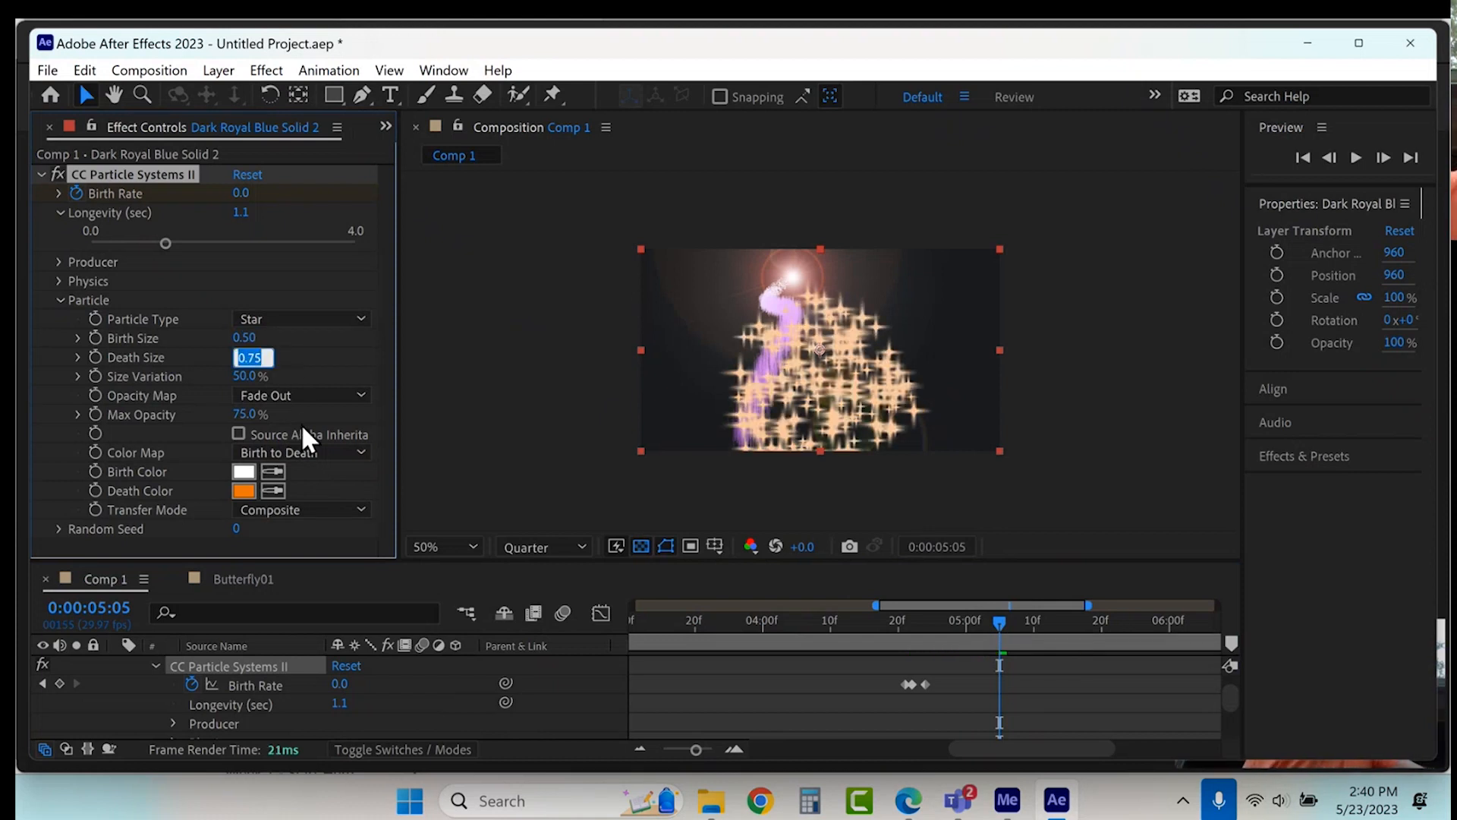
pyautogui.write('.25')
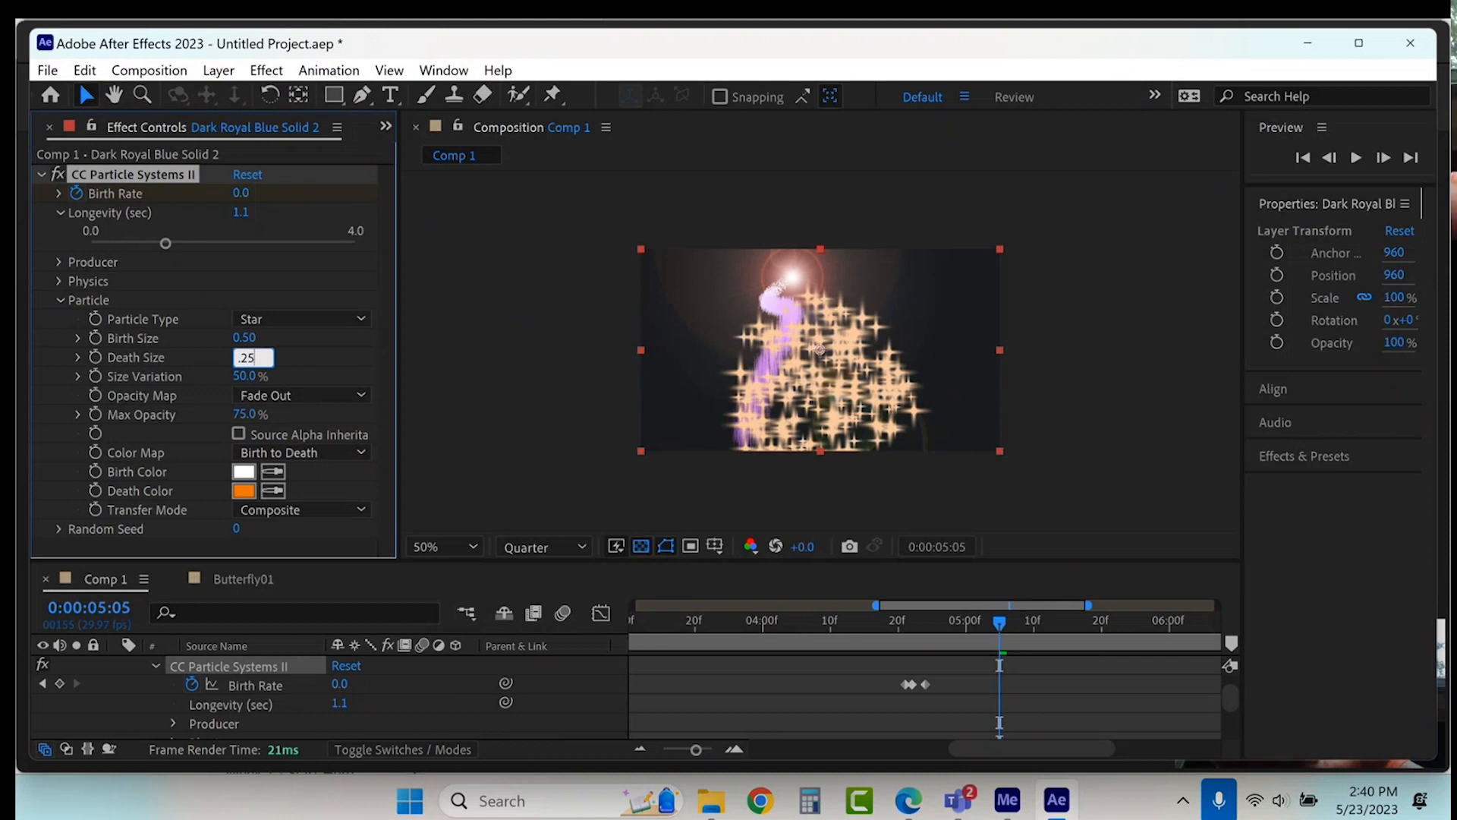
pyautogui.press('Return')
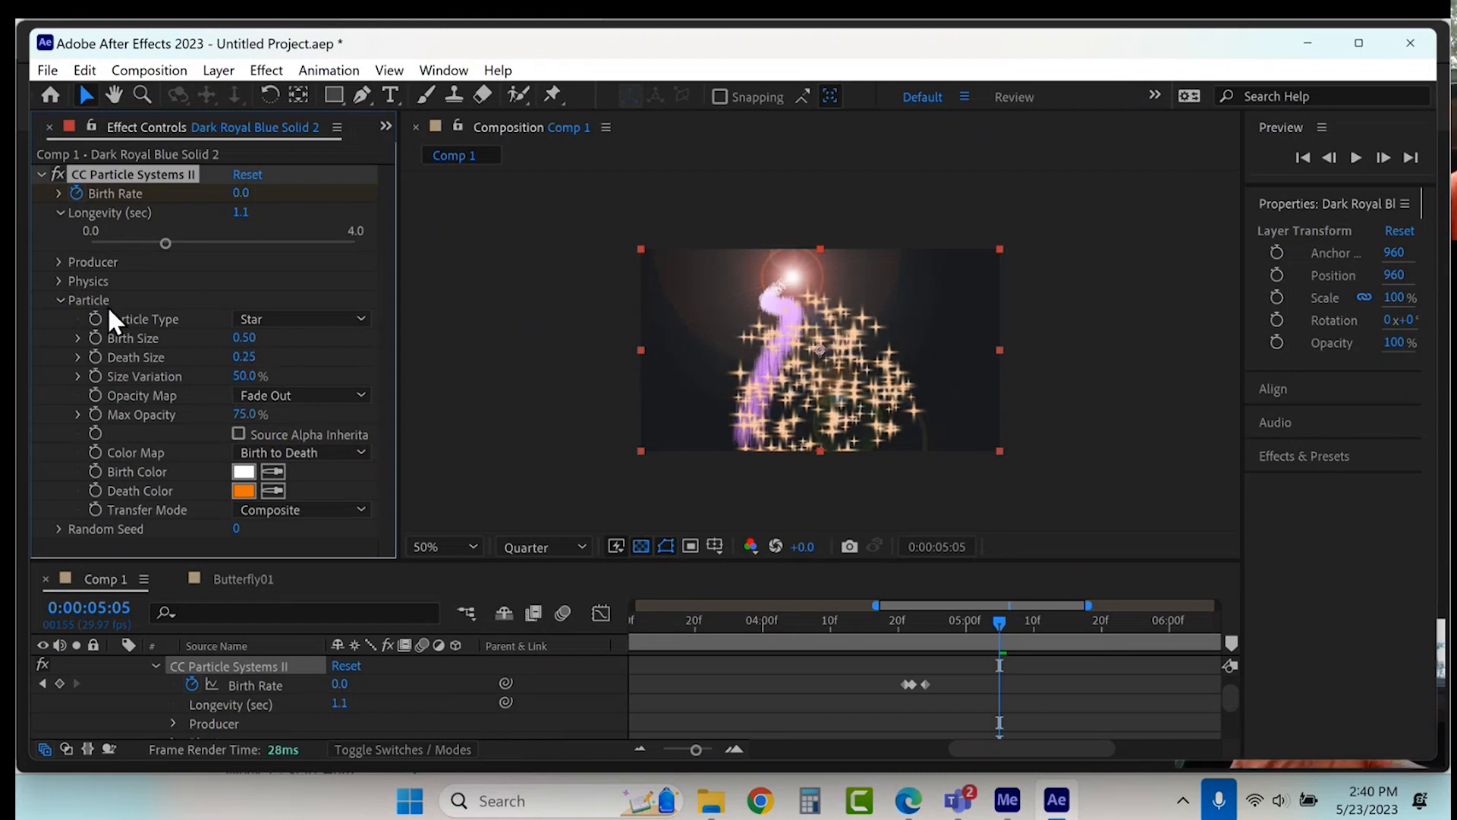
# Step: Try a Velocity of 2 in the burst's Physics settings, and settle on 0.5
pyautogui.click(59, 262)
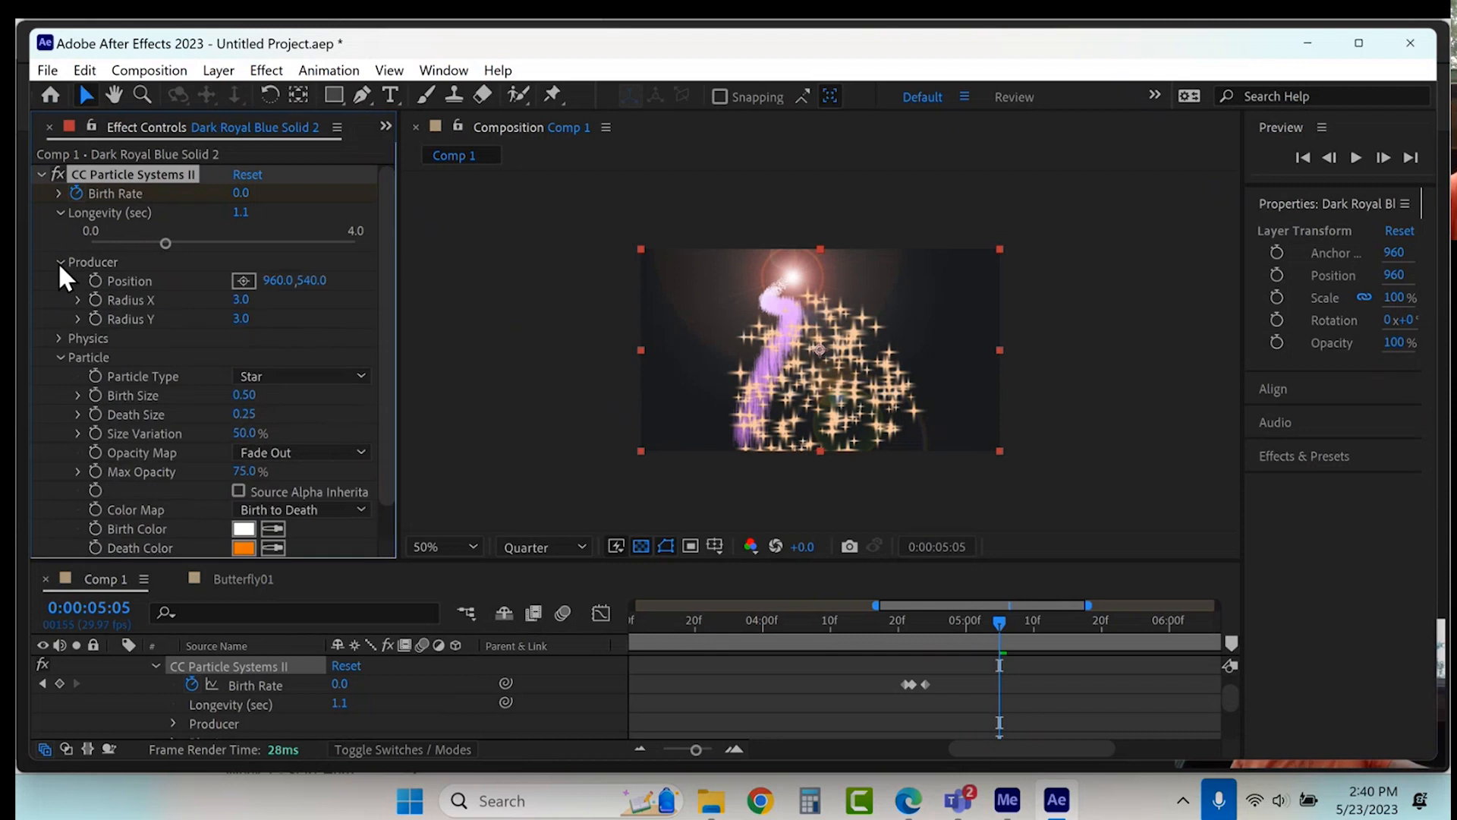
pyautogui.click(60, 338)
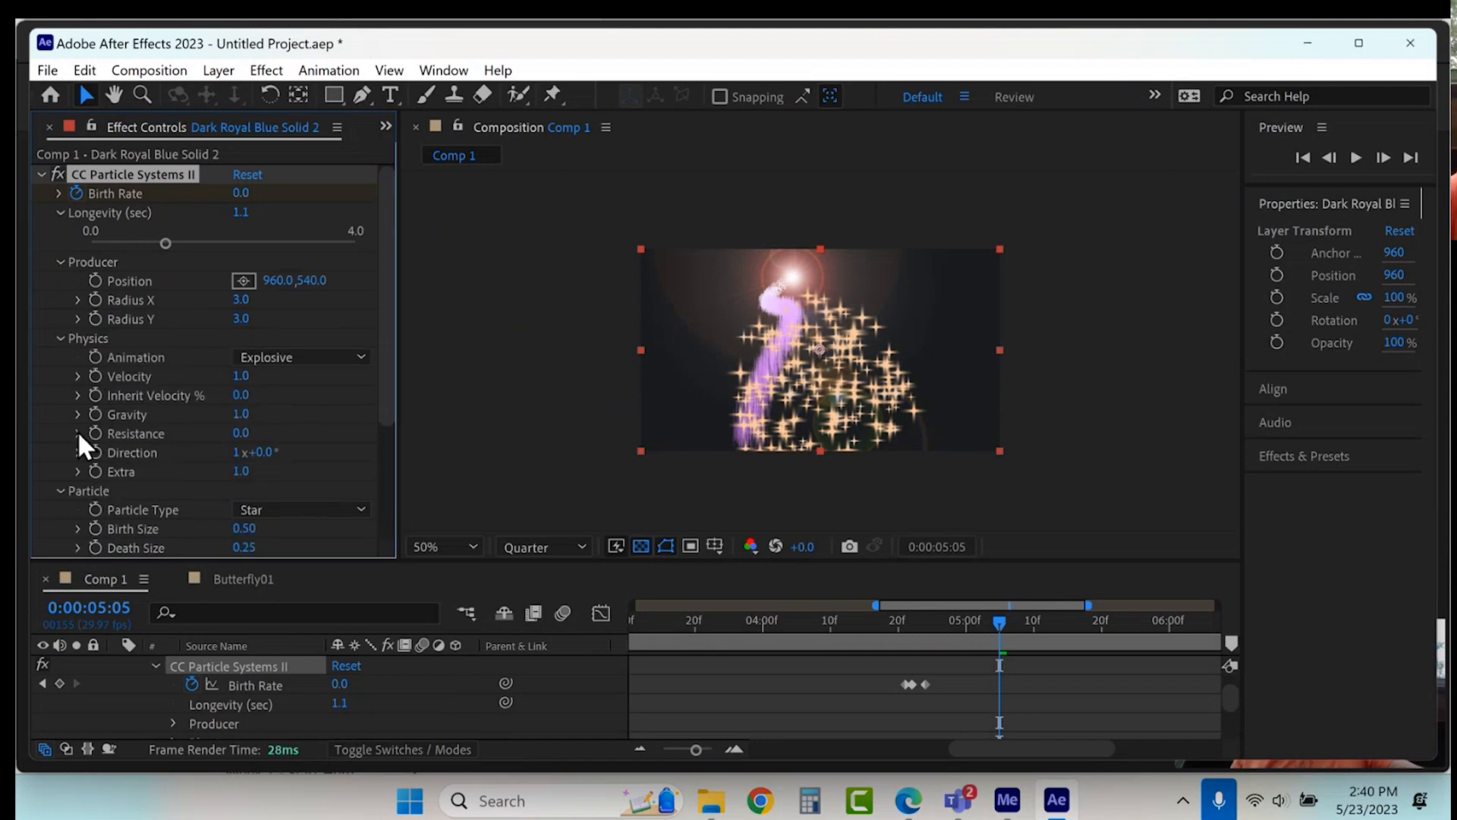
pyautogui.click(241, 377)
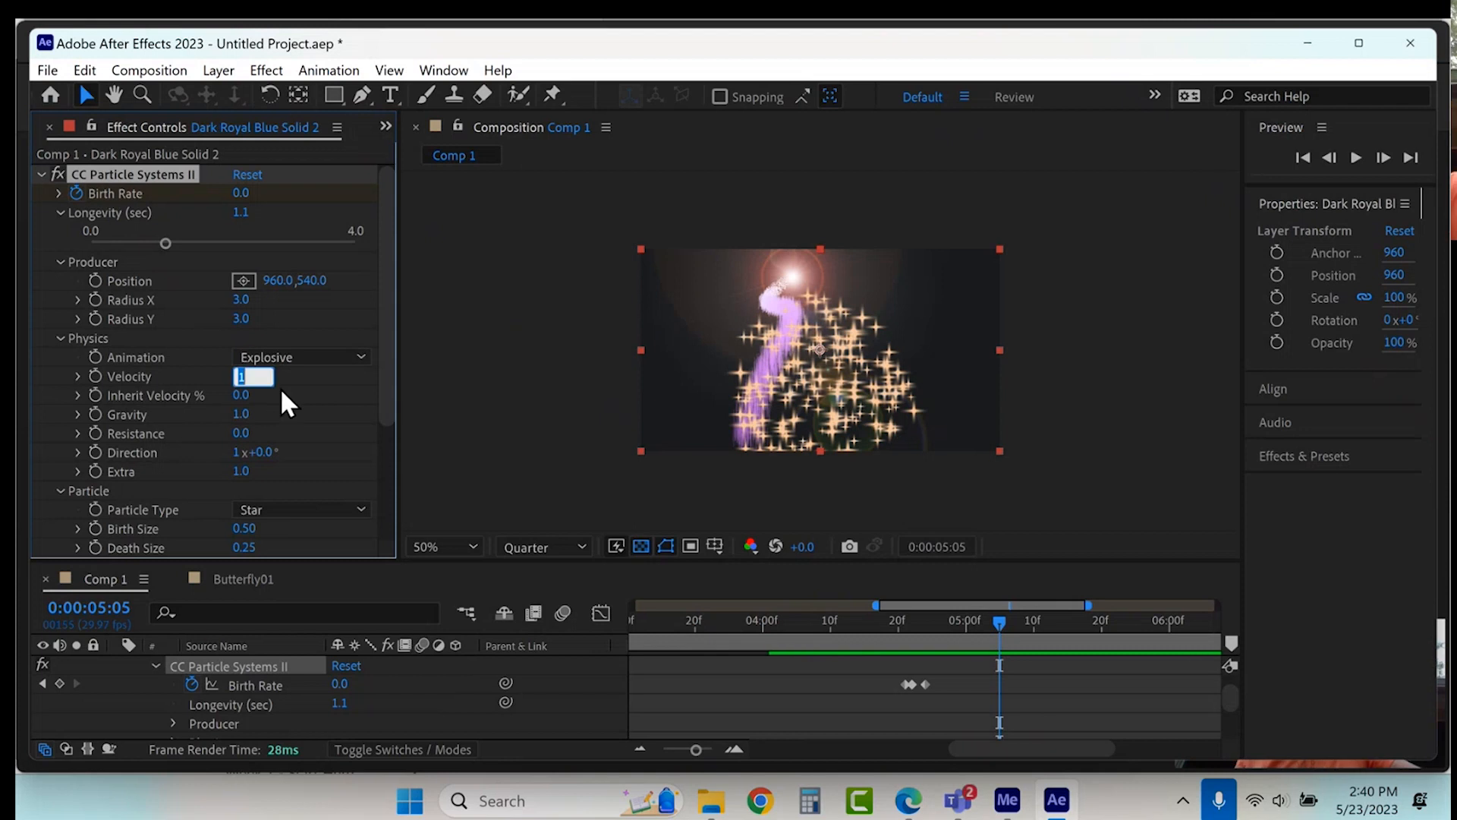
pyautogui.write('2')
pyautogui.press('Return')
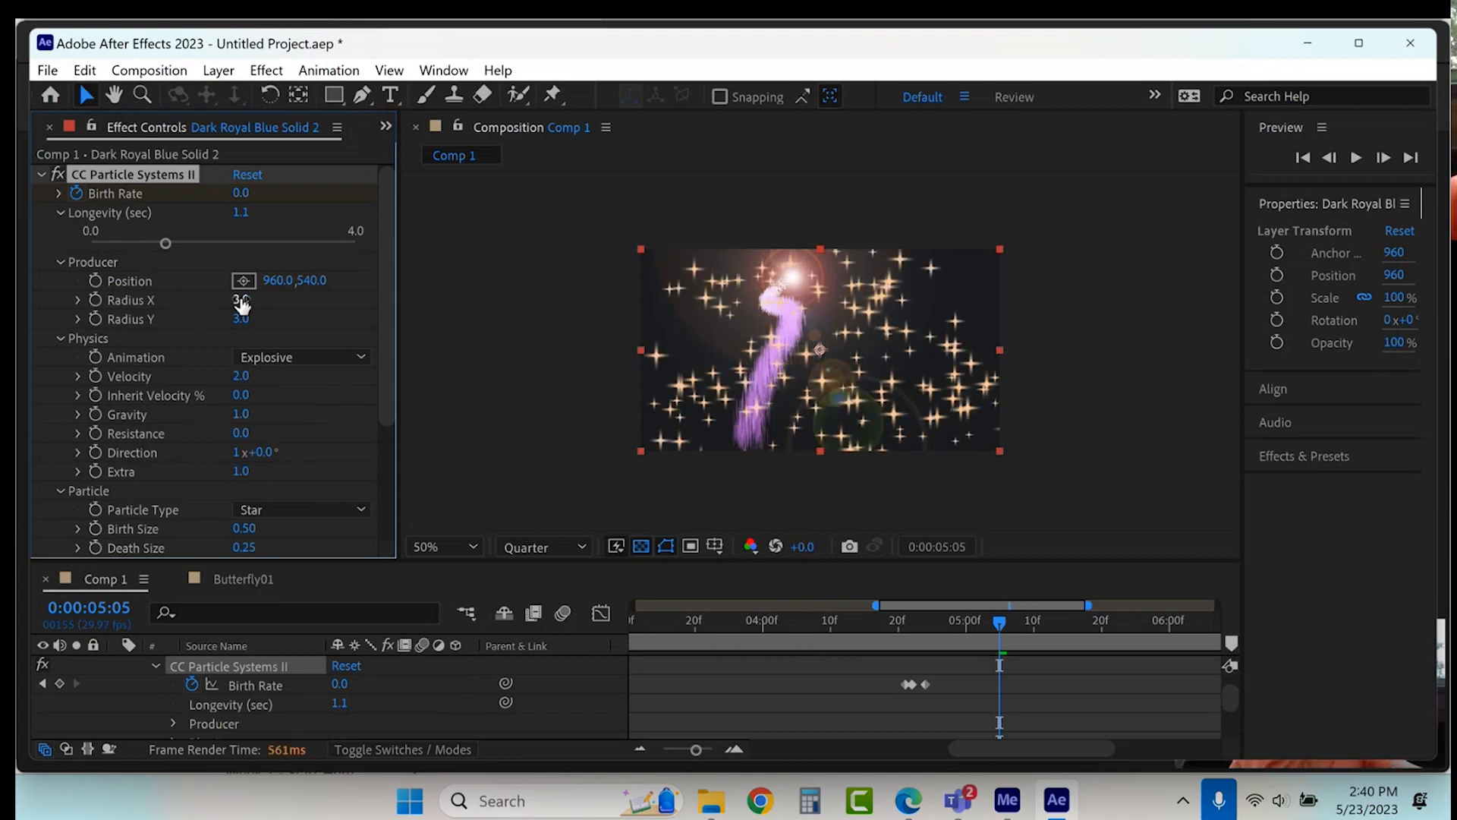
pyautogui.click(242, 377)
pyautogui.write('.5')
pyautogui.press('Return')
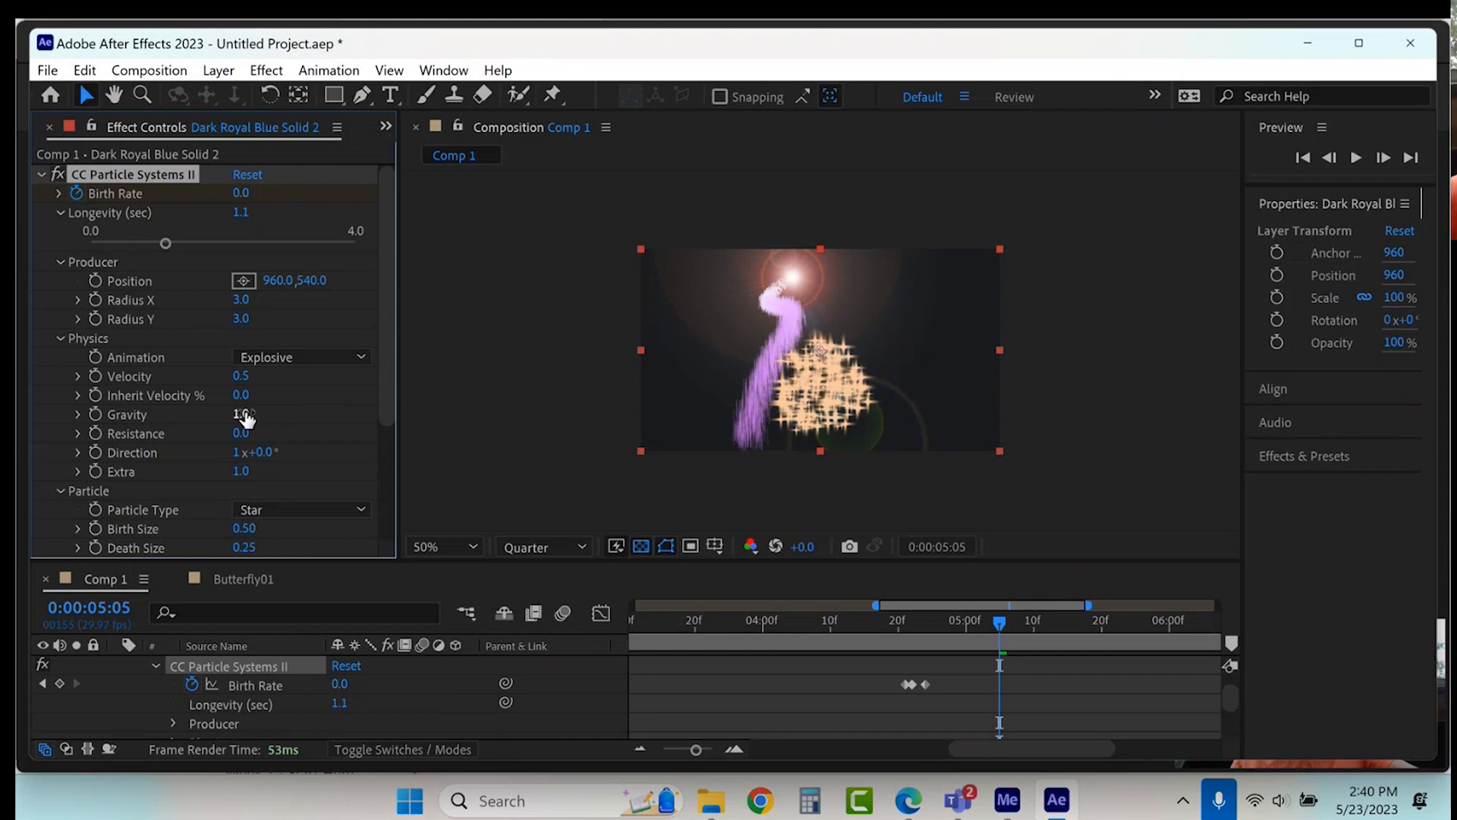
# Step: Set the burst particles' Inherit Velocity to 5%
pyautogui.moveTo(241, 395); pyautogui.dragTo(252, 394)
pyautogui.click(247, 395)
pyautogui.write('5')
pyautogui.press('Return')
# Step: Add an expression to the burst's Producer Position and expand Dark Royal Blue Solid 1 to expose its Lens Flare's Flare Center
pyautogui.keyDown('alt'); pyautogui.click(94, 280); pyautogui.keyUp('alt')
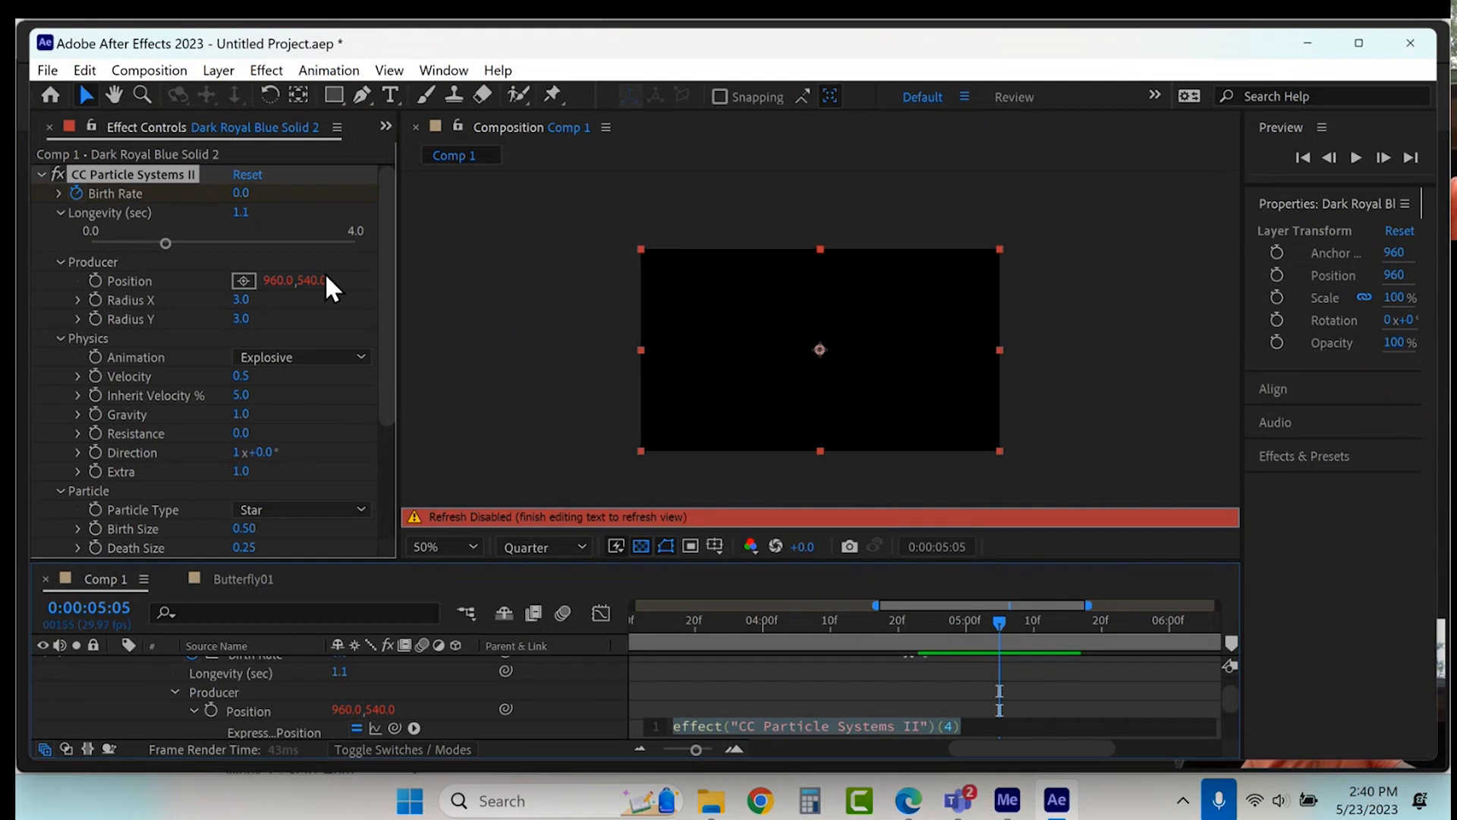
pyautogui.scroll(3, 255, 732)
pyautogui.scroll(-5, 256, 710)
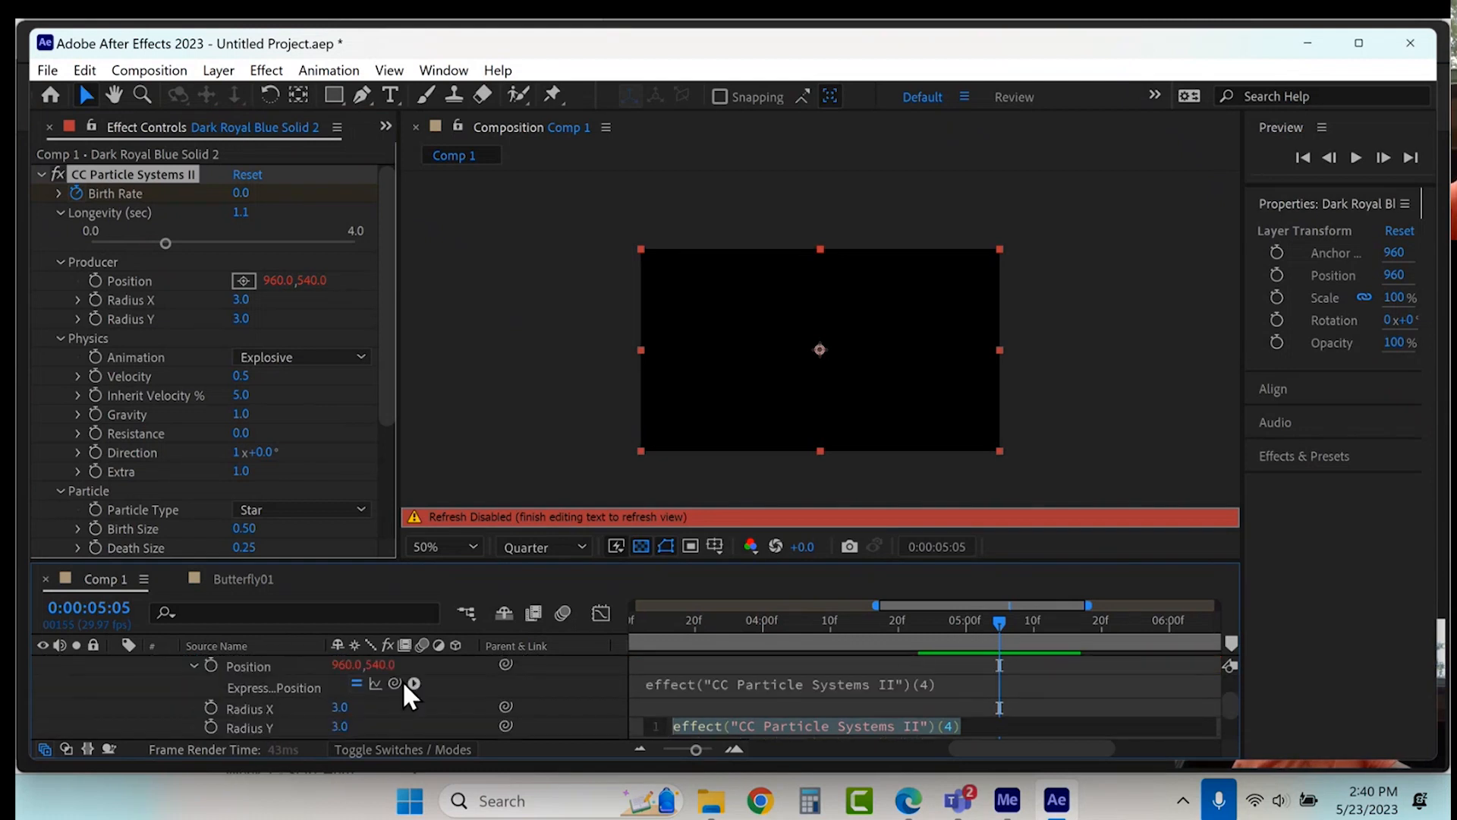
pyautogui.moveTo(394, 683); pyautogui.dragTo(313, 665)
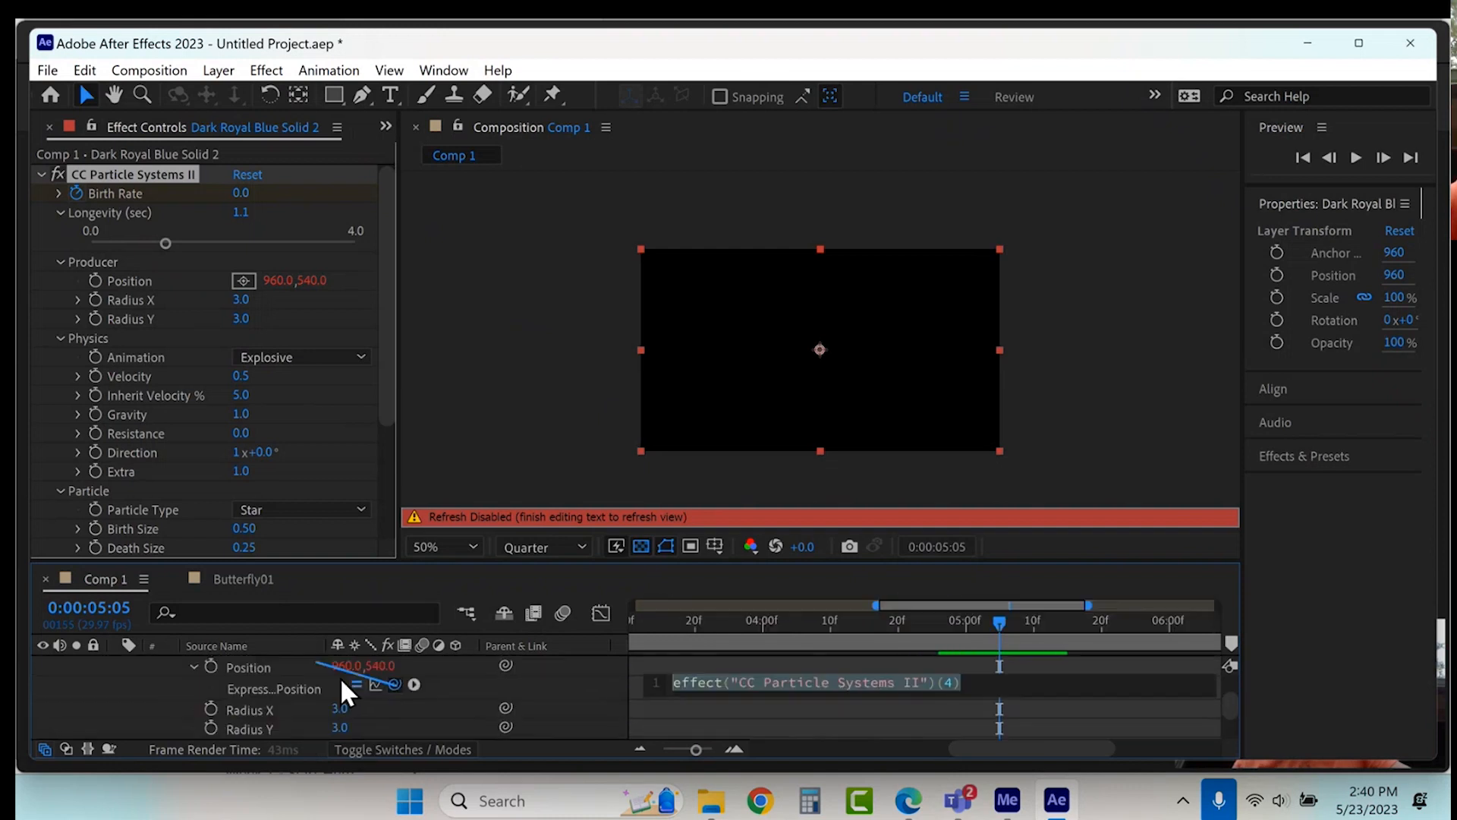
pyautogui.moveTo(431, 699); pyautogui.dragTo(94, 739)
pyautogui.click(114, 729)
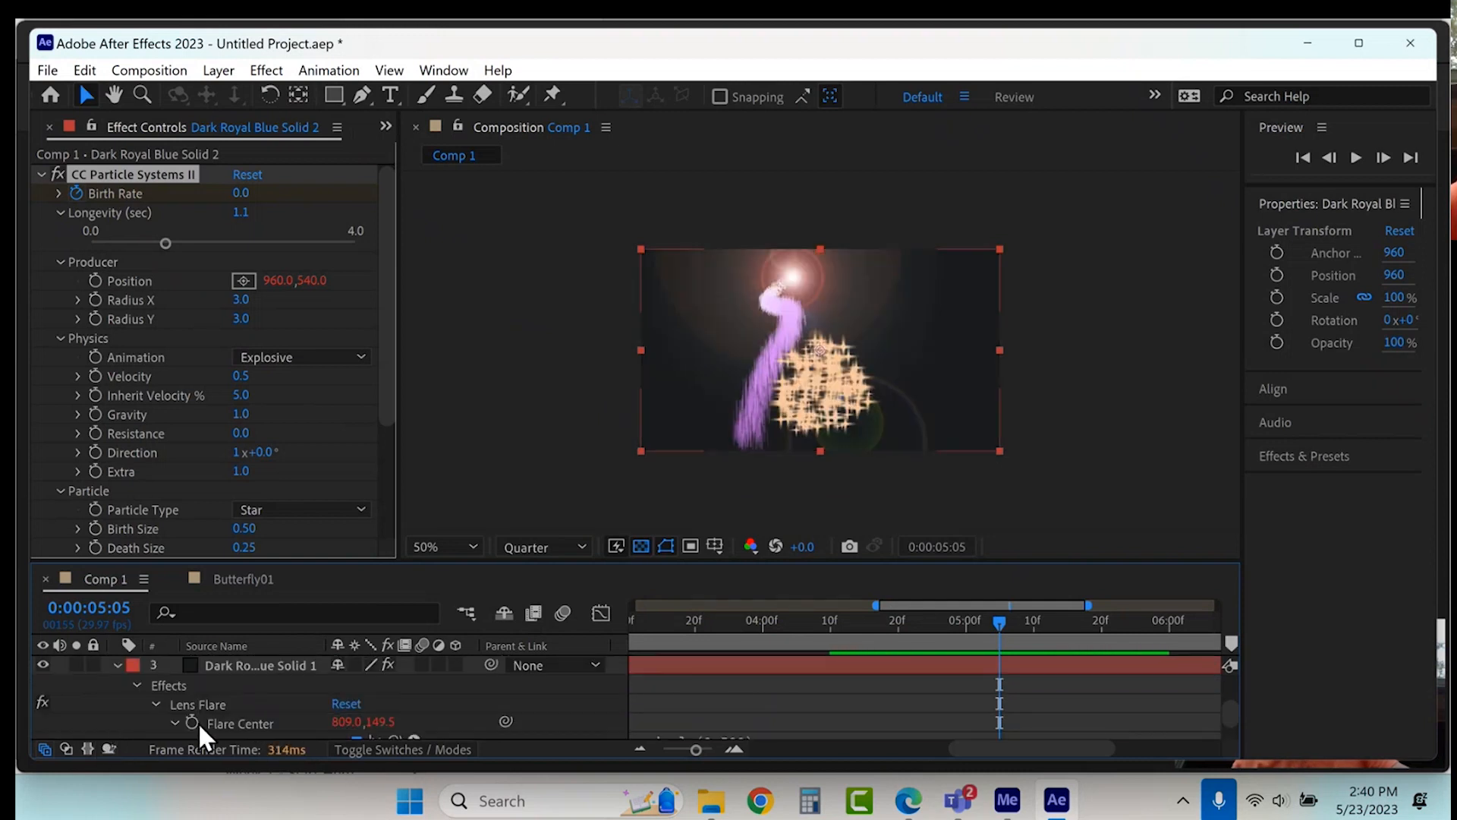
# Step: Link the burst's Producer Position expression to the Lens Flare's Flare Center on Dark Royal Blue Solid 1
pyautogui.scroll(6, 408, 705)
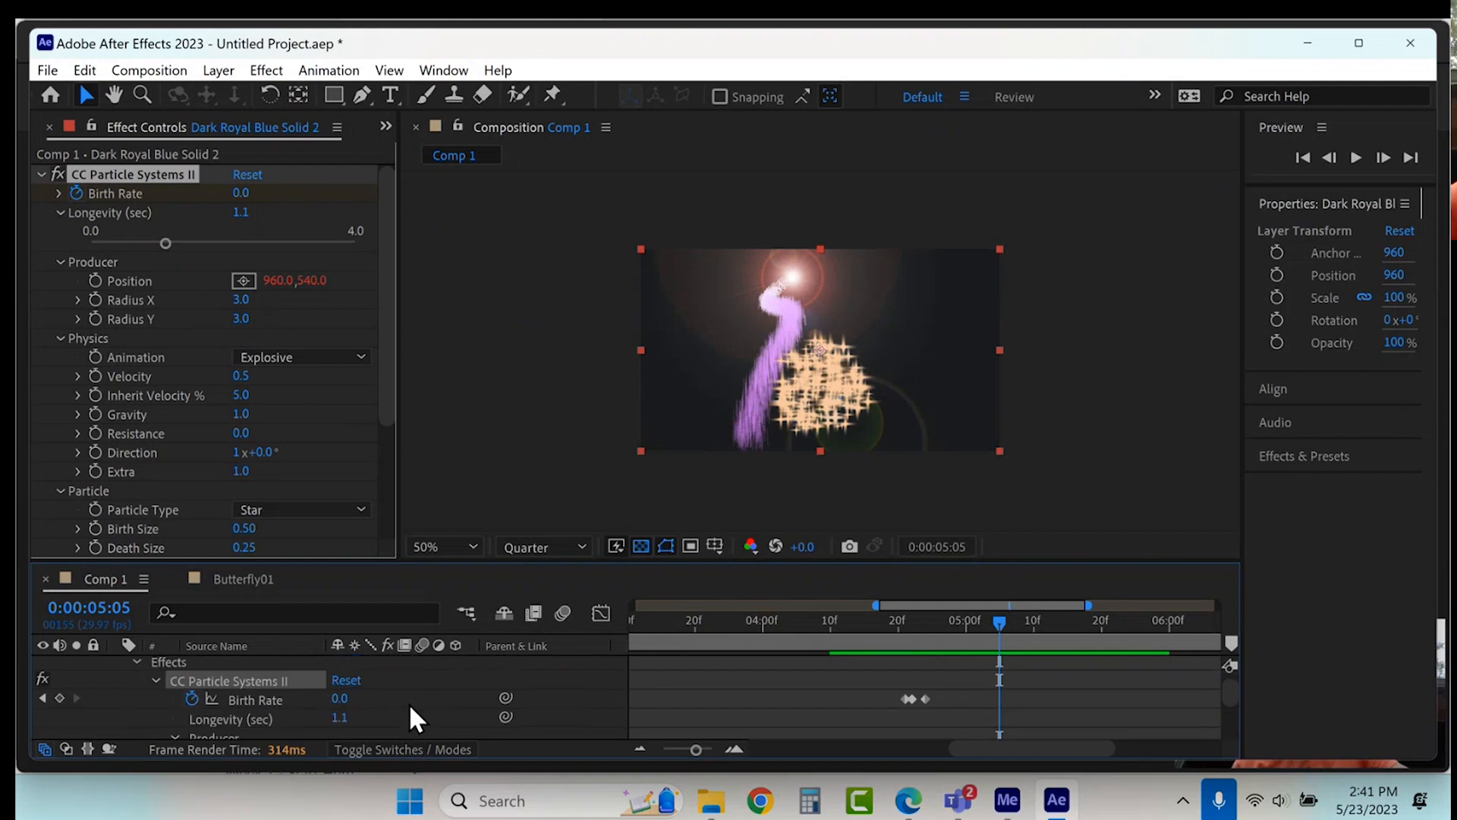
pyautogui.scroll(-2, 408, 703)
pyautogui.moveTo(395, 716); pyautogui.dragTo(257, 705)
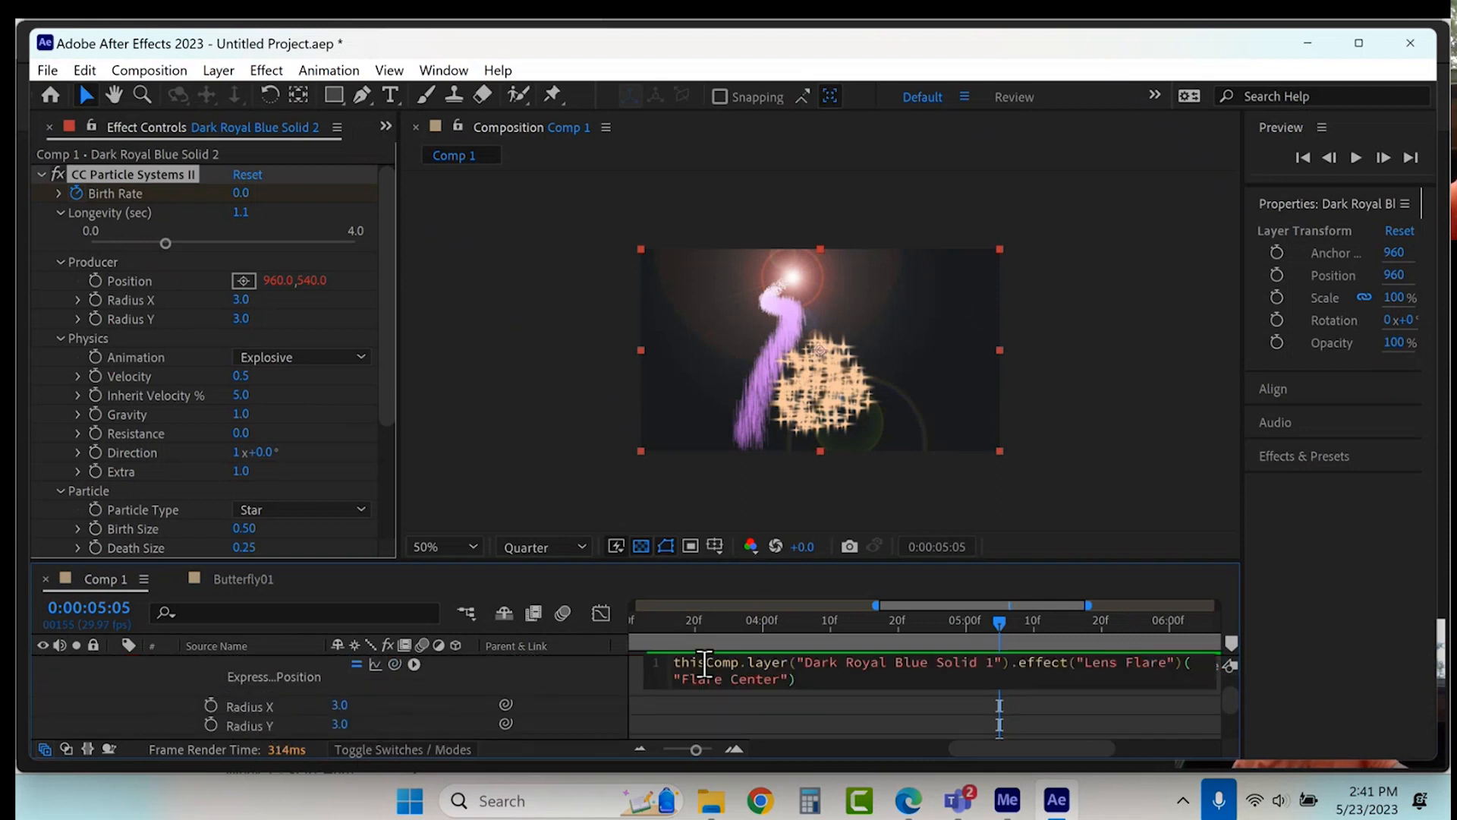
# Step: Scrub back to 0:00:02:08, fit the full eight seconds in the timeline and preview the burst following the flare
pyautogui.moveTo(717, 628); pyautogui.dragTo(580, 628)
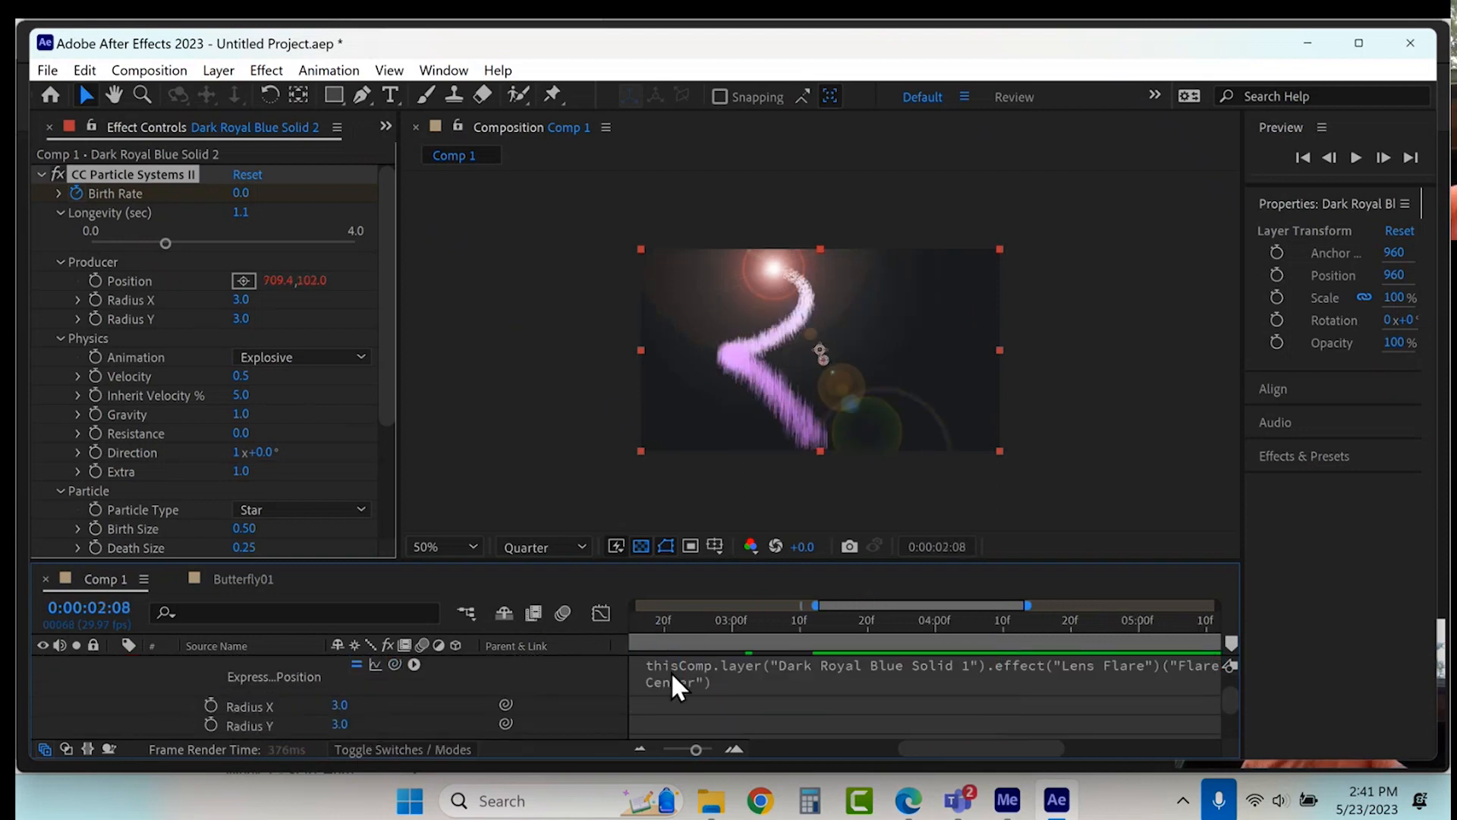
pyautogui.click(662, 750)
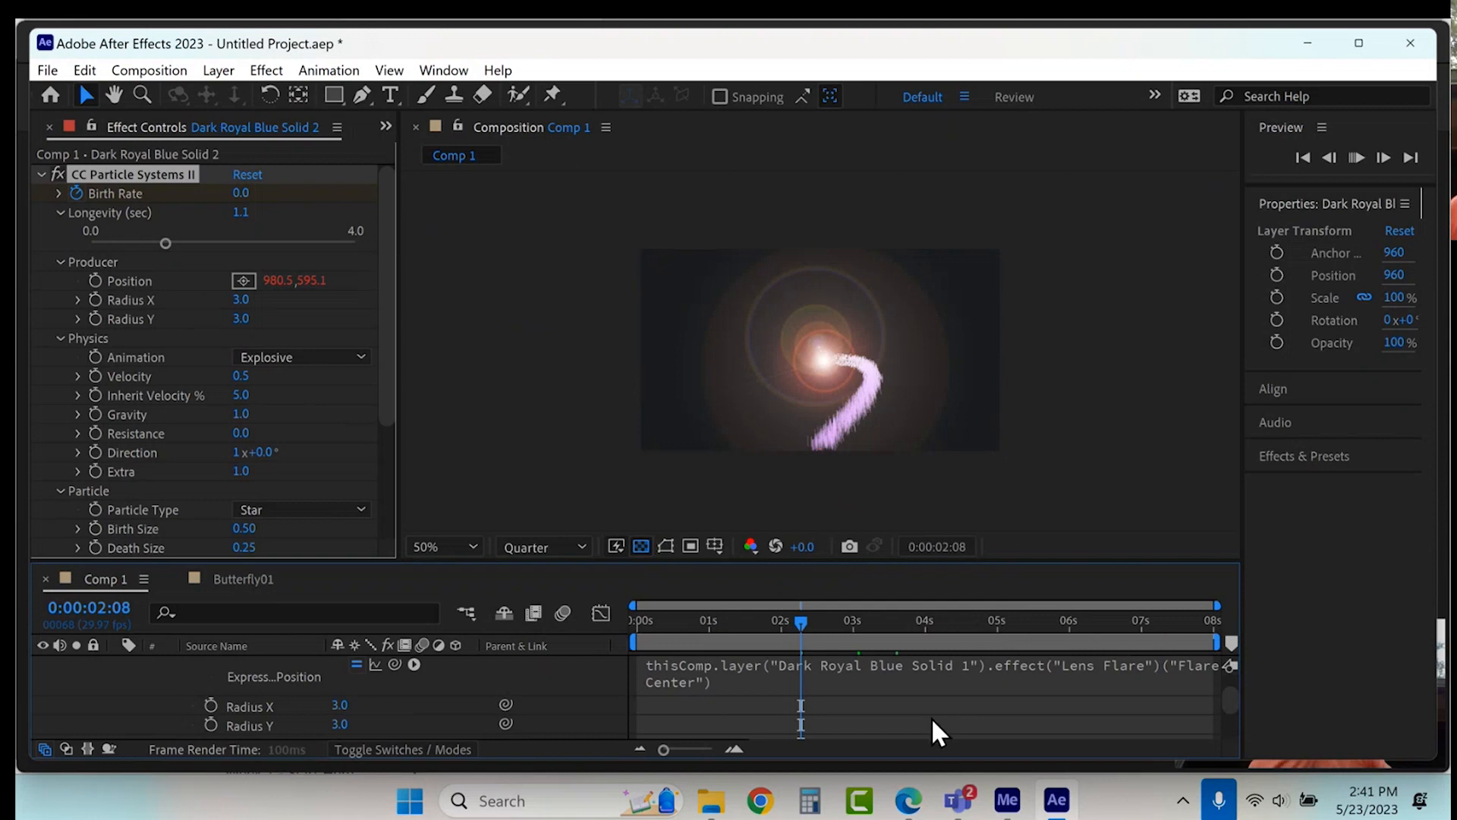
pyautogui.press('space')
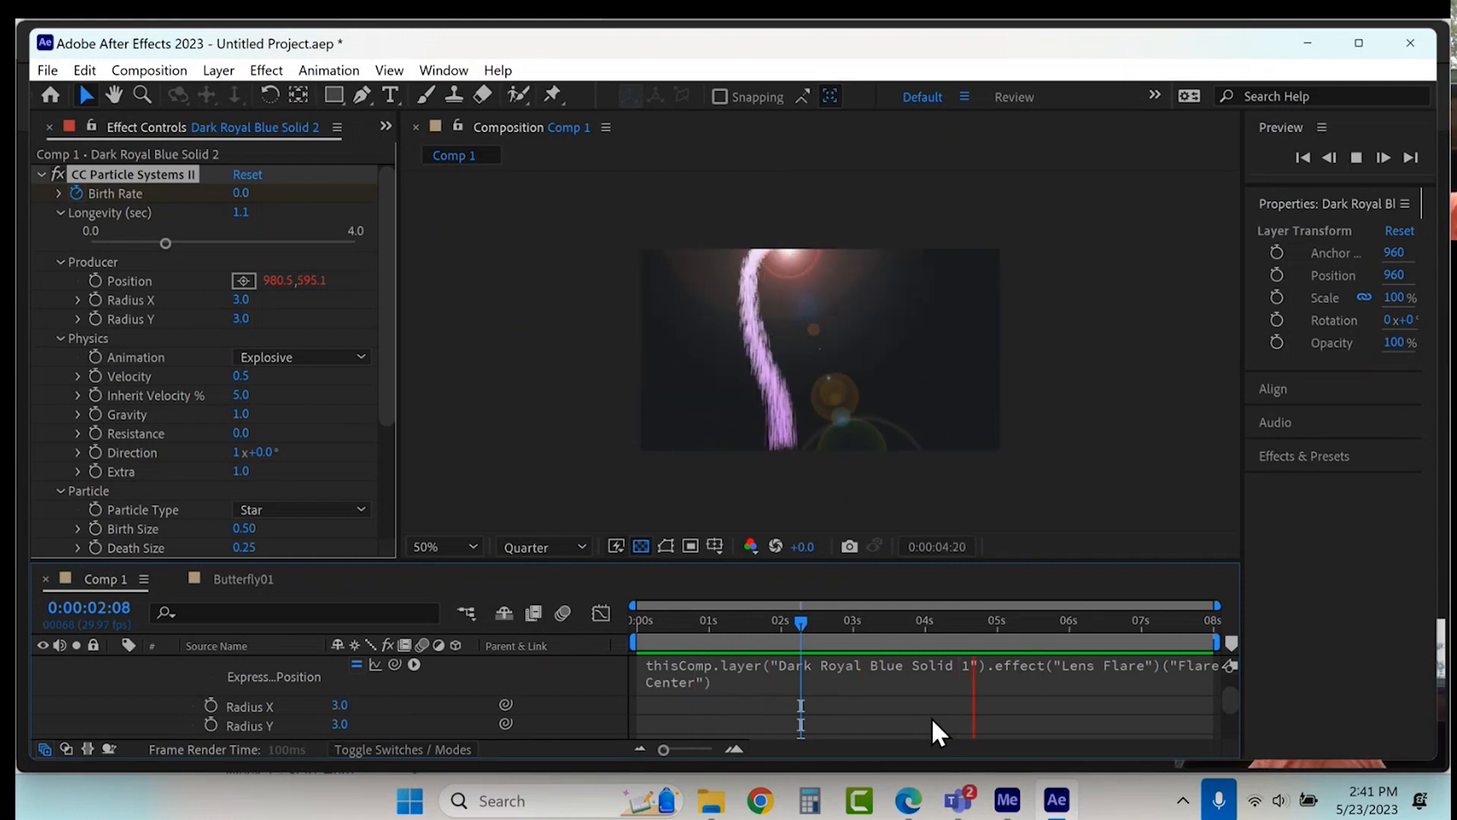
# Step: Move all the burst's Birth Rate keyframes so they start at 0:00:05:18, and set the current time there
pyautogui.click(925, 624)
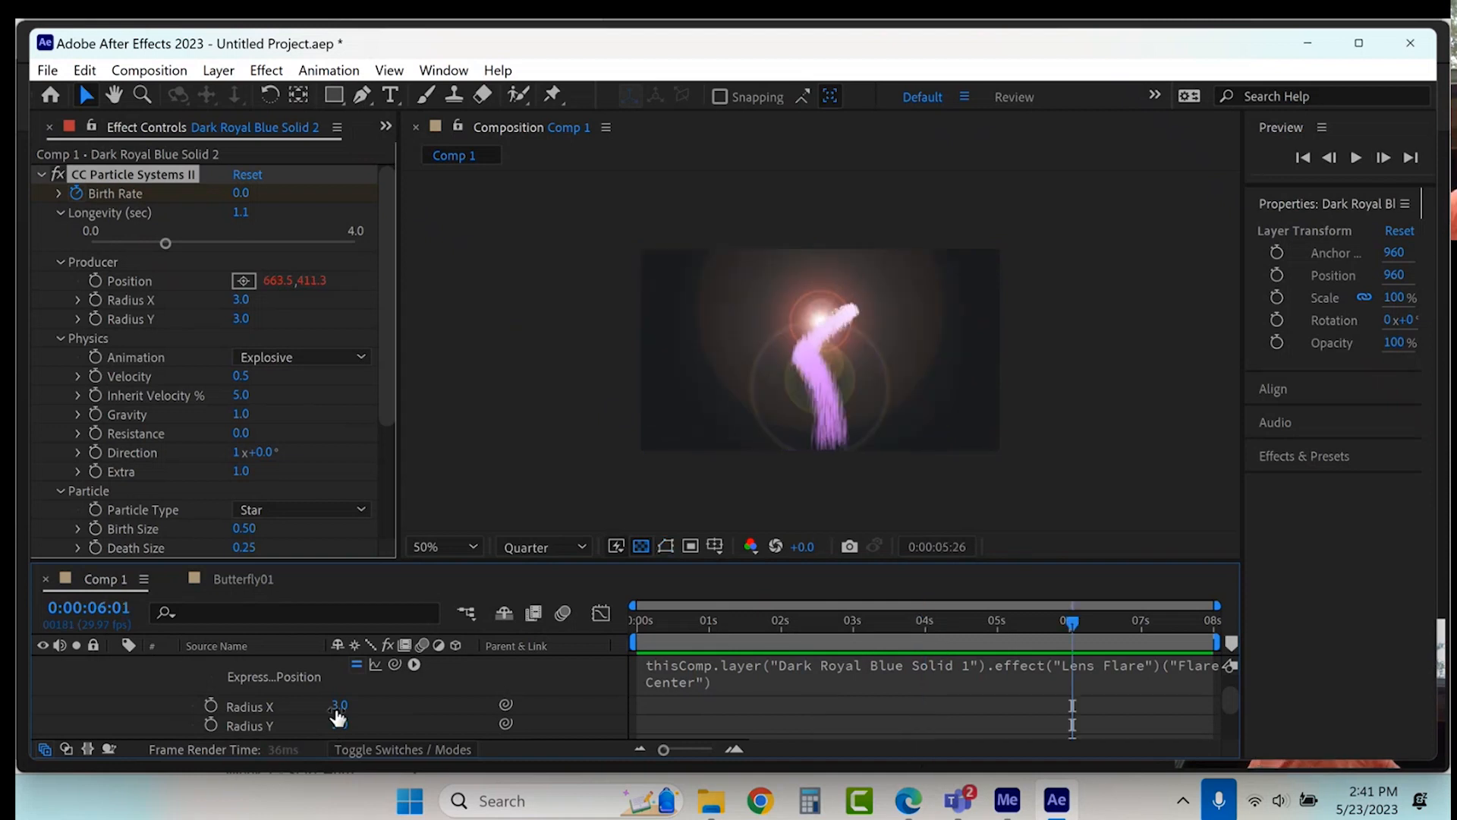
pyautogui.scroll(3, 336, 710)
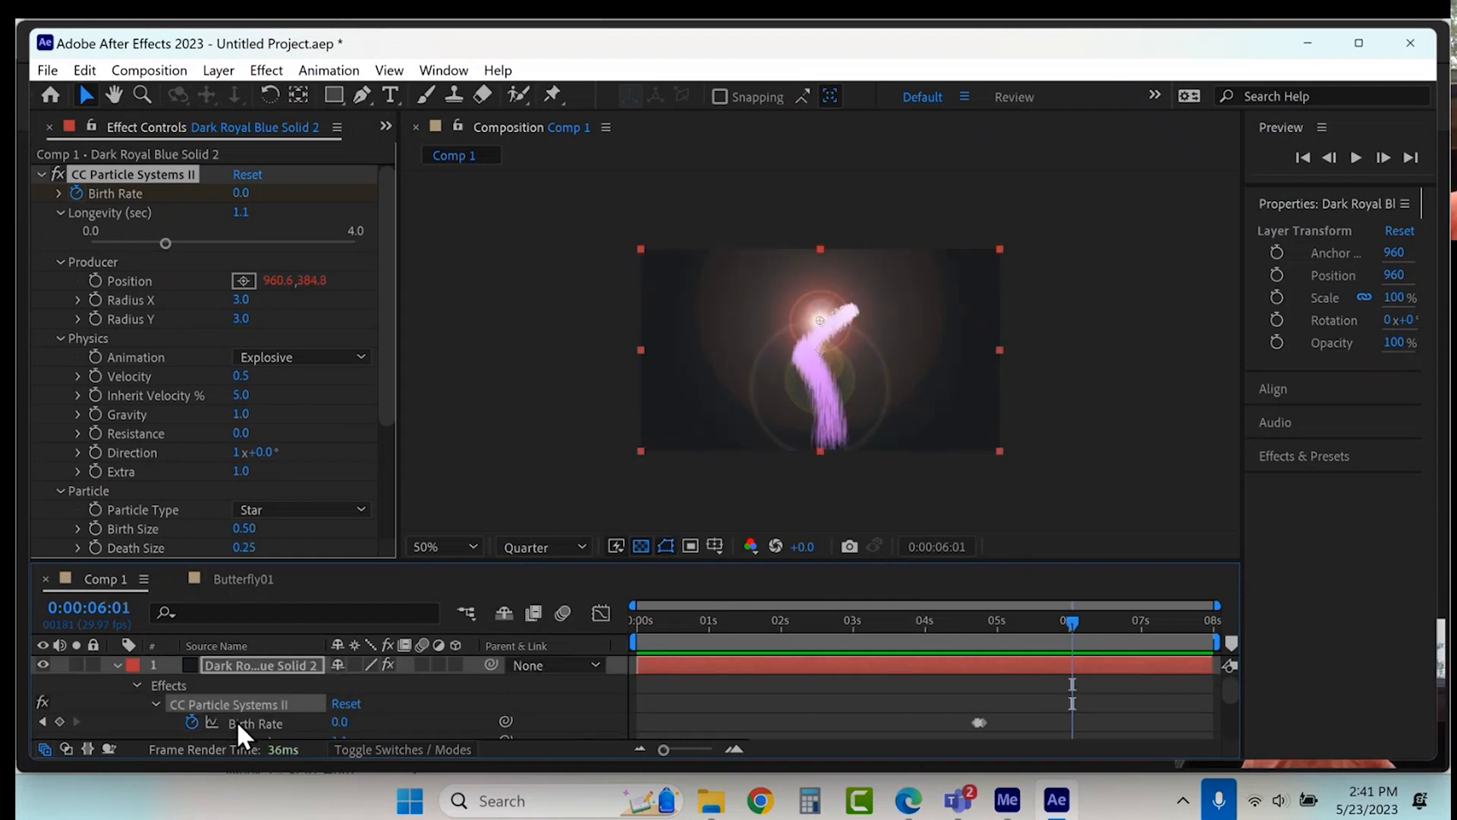
pyautogui.moveTo(964, 709); pyautogui.dragTo(1050, 717)
pyautogui.click(1042, 623)
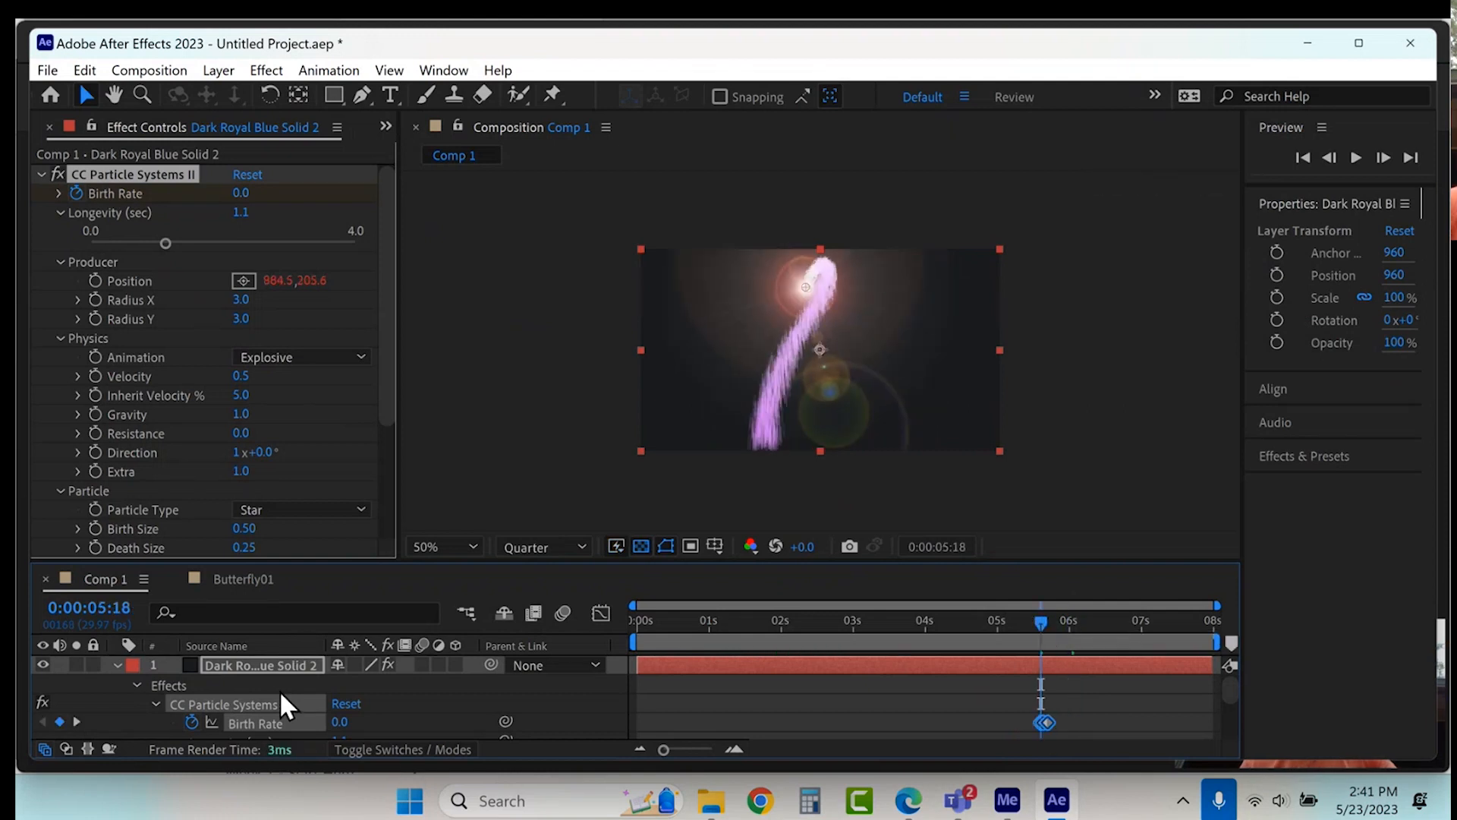
# Step: Start keyframing the Lens Flare's Flare Brightness on Dark Royal Blue Solid 1 at 0:00:05:18
pyautogui.scroll(-8, 278, 696)
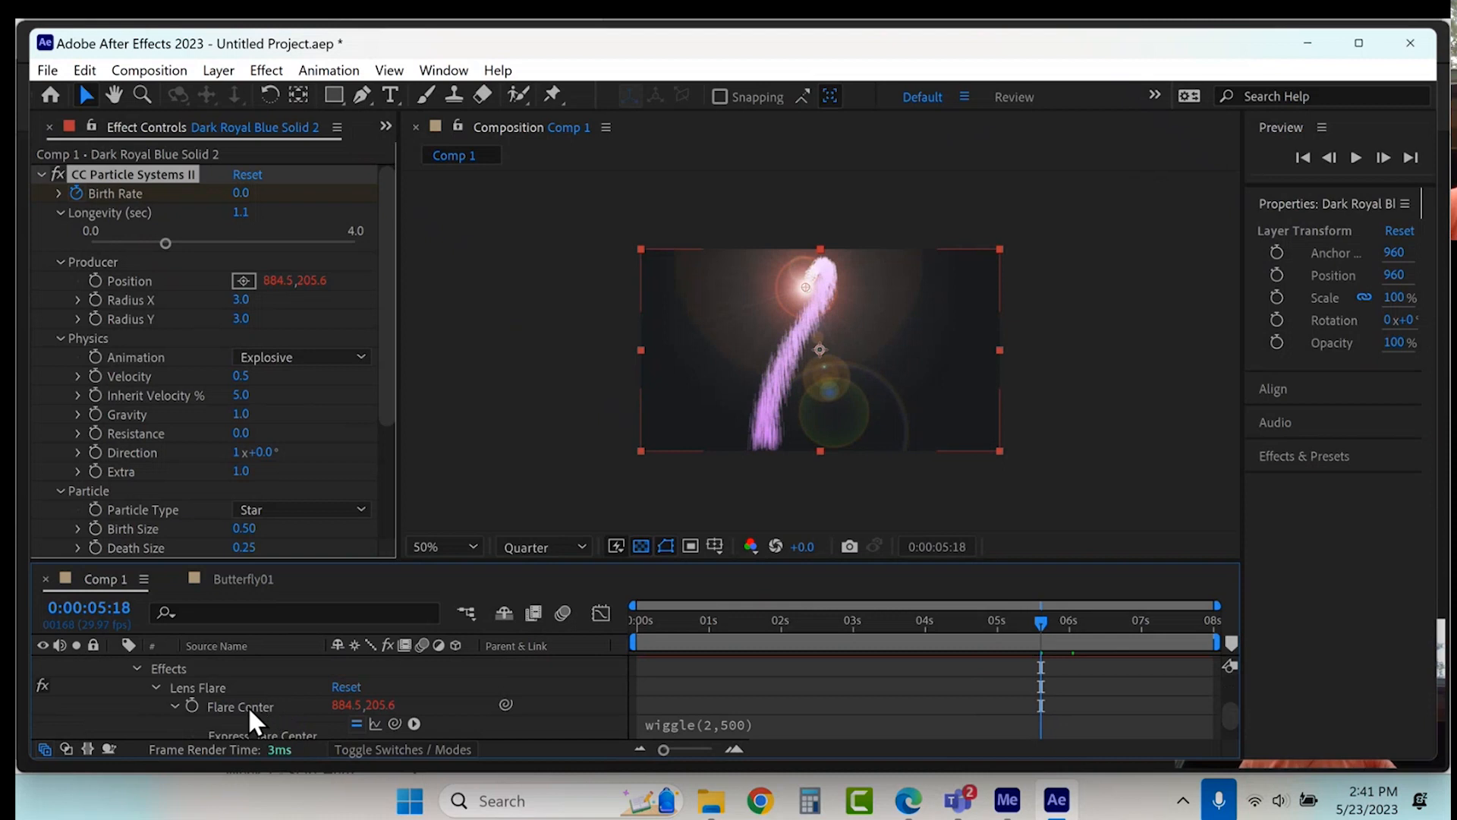
pyautogui.scroll(-2, 247, 706)
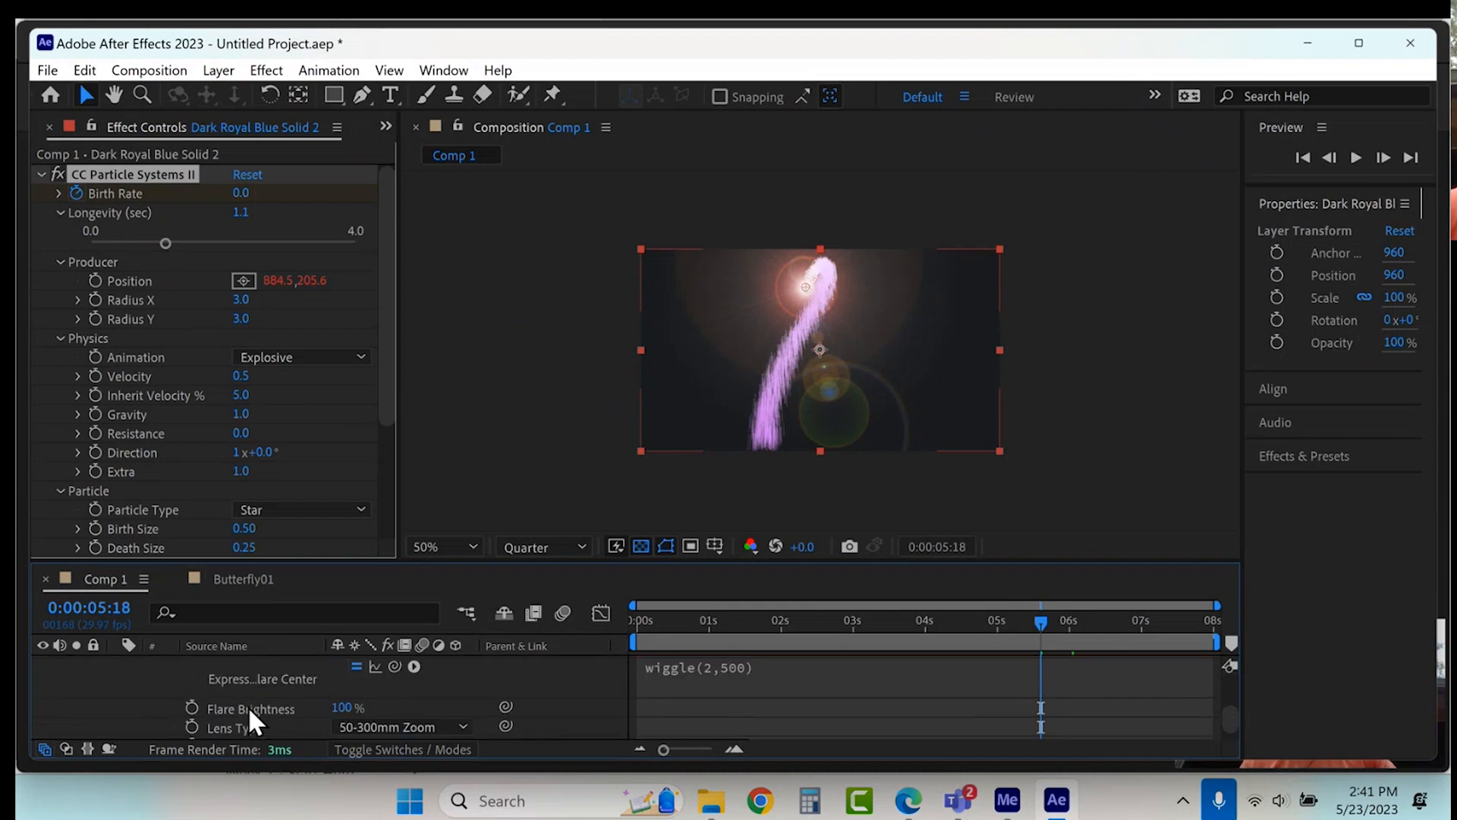
pyautogui.click(190, 708)
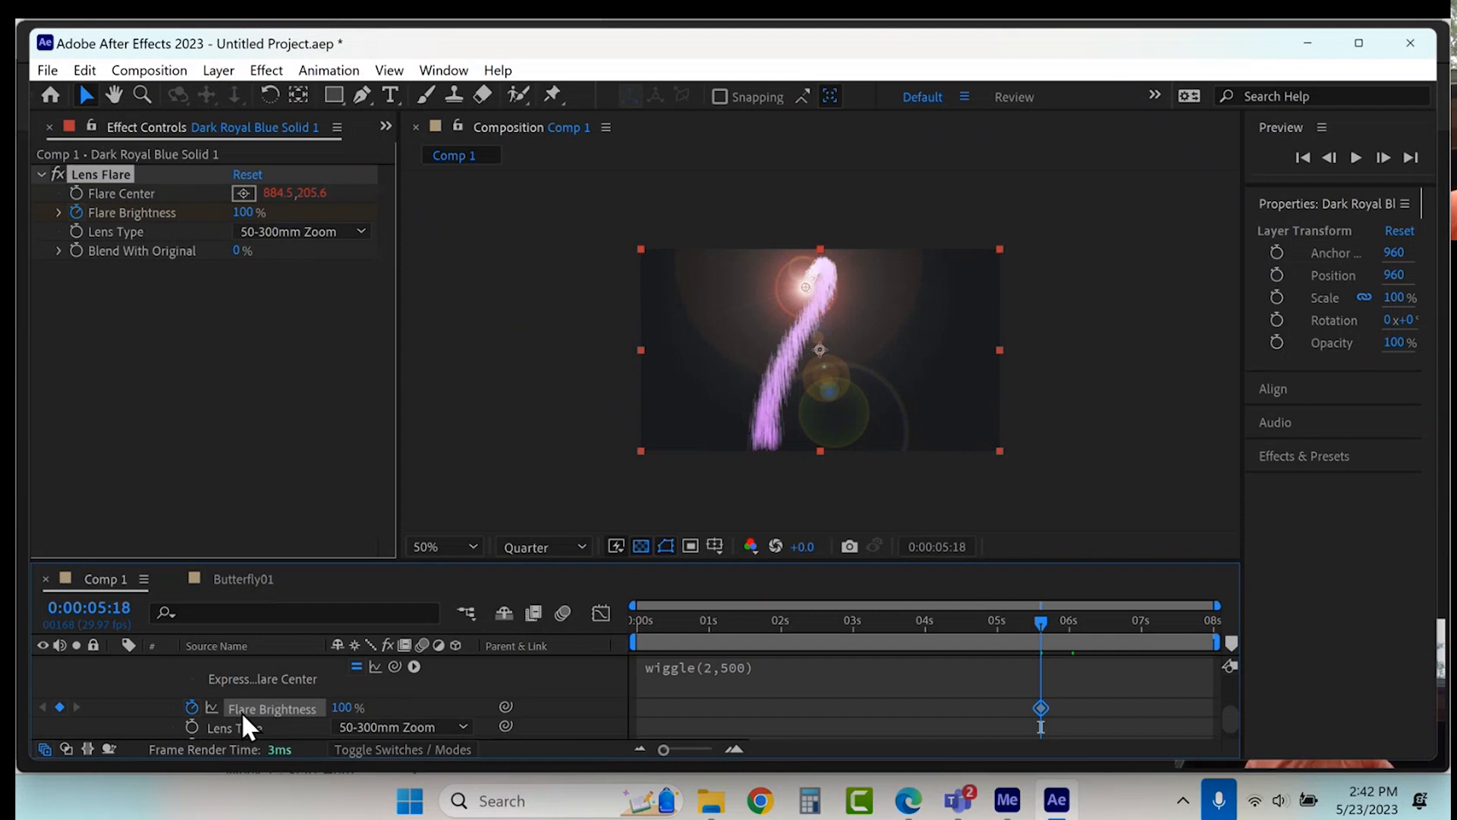
# Step: Add a Birth Rate keyframe to the trail particles on the Medium Gray-Magenta solid at 0:00:05:18
pyautogui.scroll(3, 242, 710)
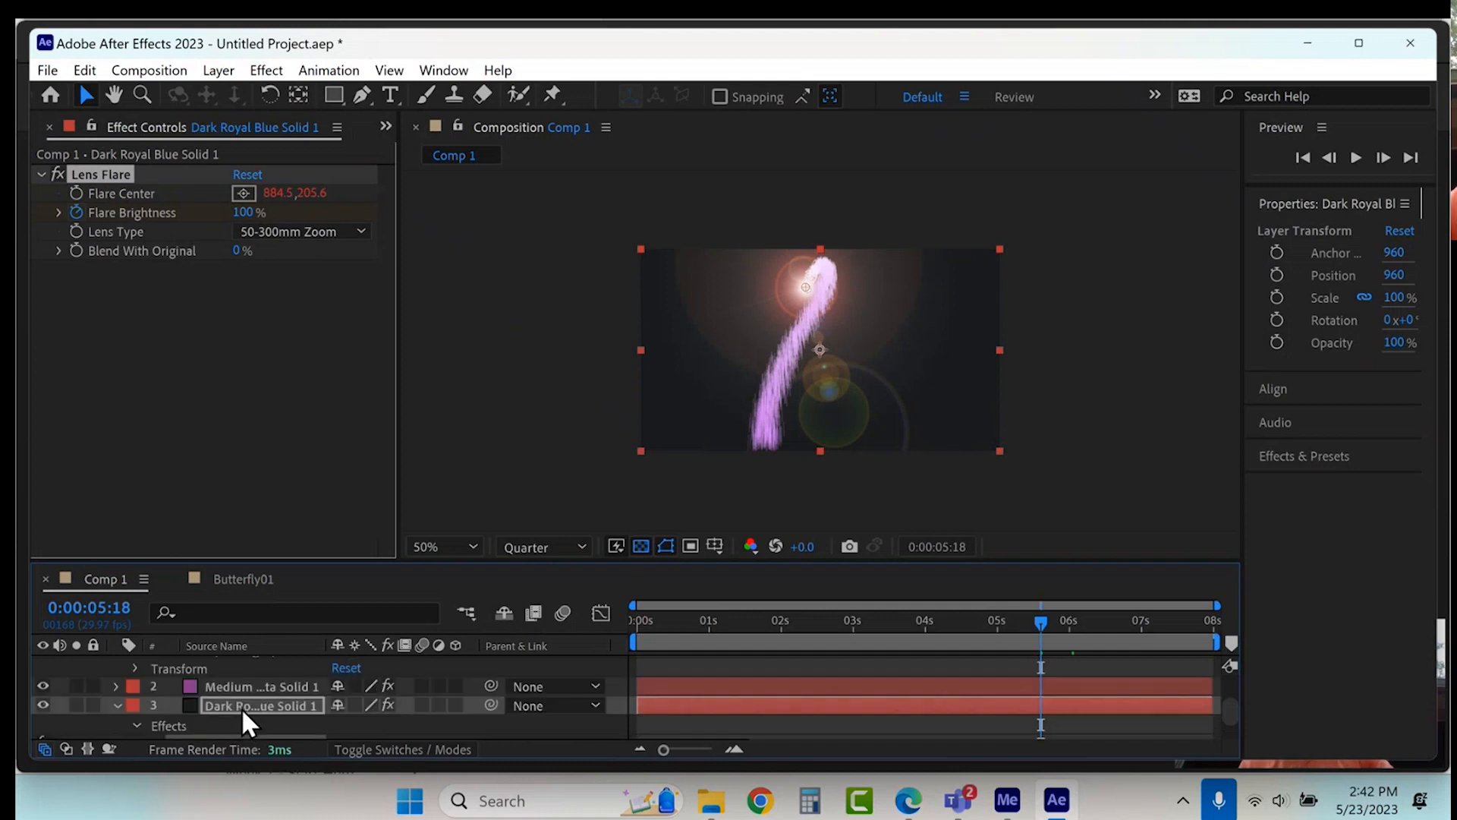
pyautogui.click(116, 686)
pyautogui.scroll(-2, 286, 688)
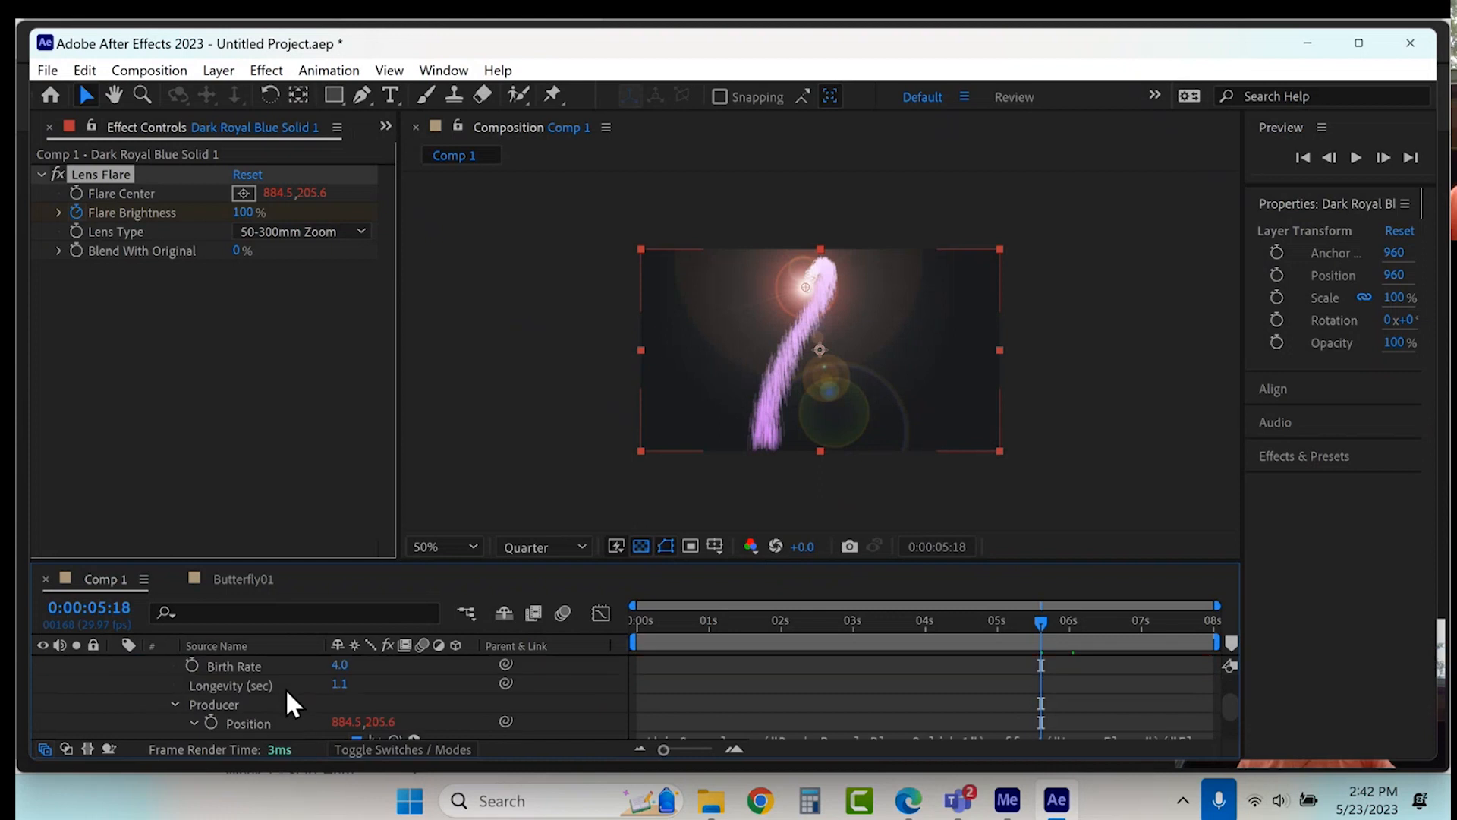
pyautogui.click(191, 664)
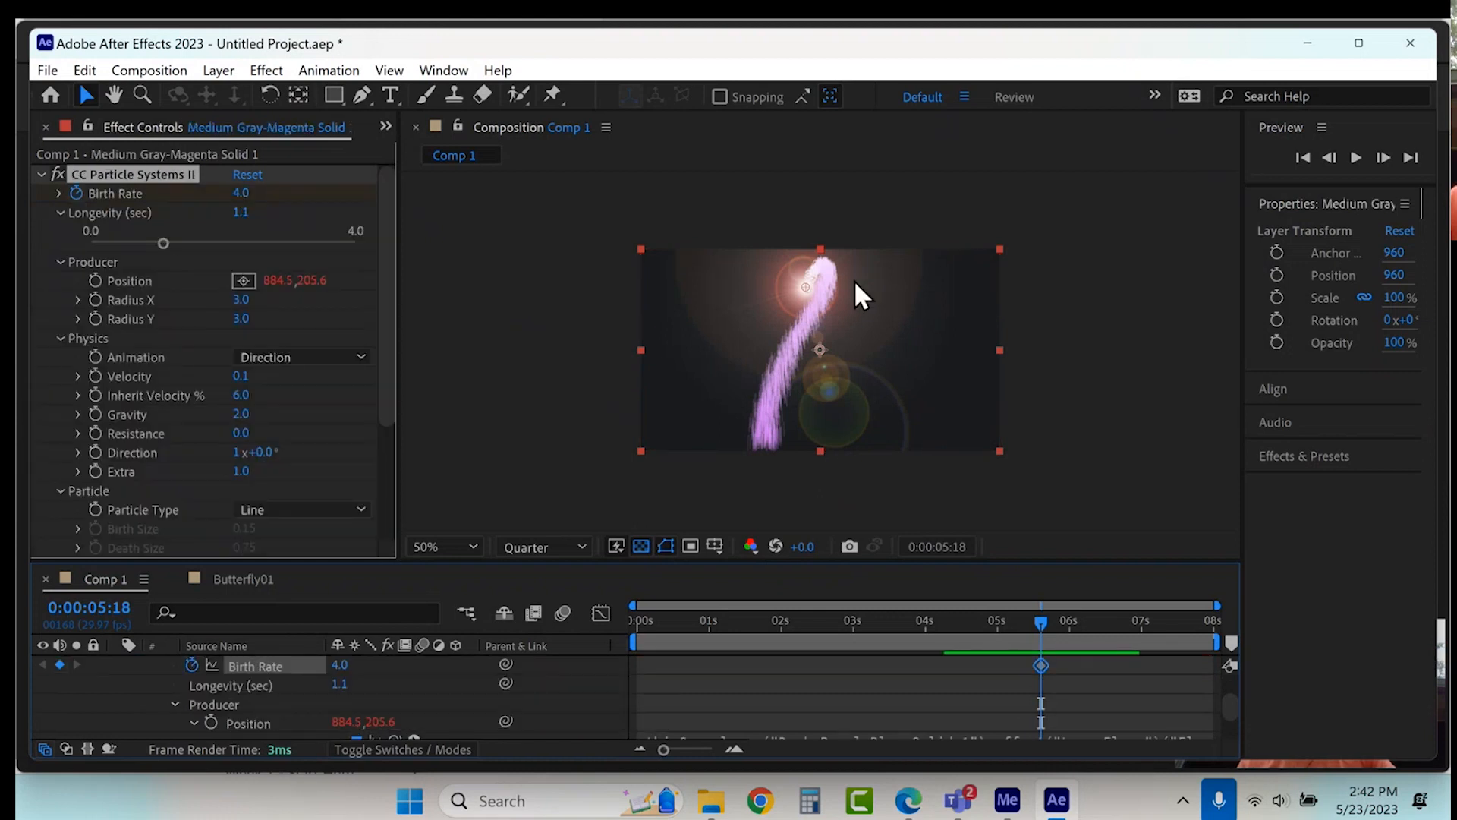
# Step: Advance one frame to 0:00:05:19 and set the trail particles' Birth Rate to 0
pyautogui.click(1382, 157)
pyautogui.click(339, 666)
pyautogui.write('0')
pyautogui.press('Return')
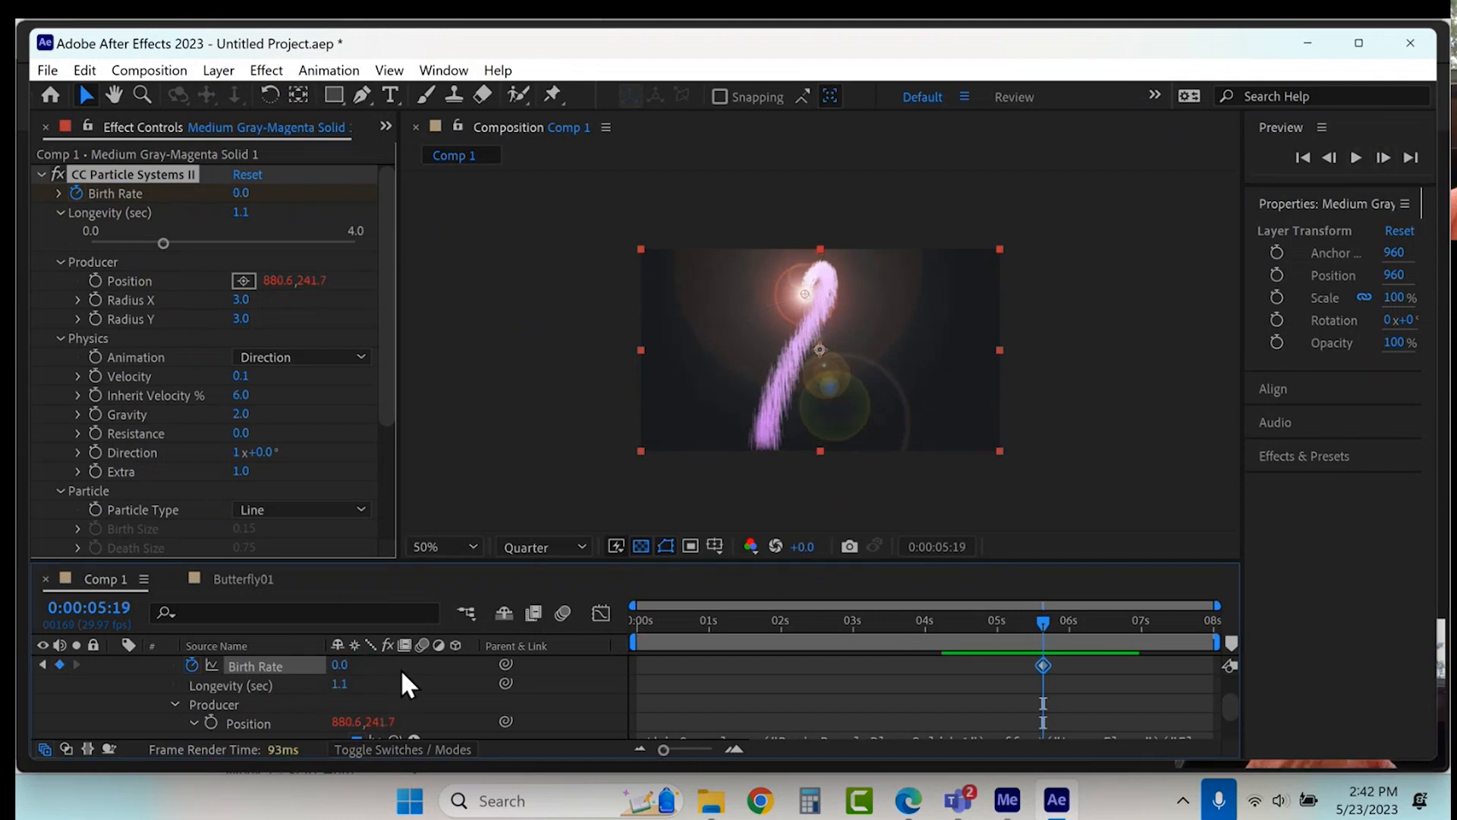
# Step: Set the Lens Flare's Flare Brightness to 0% at 0:00:05:19
pyautogui.scroll(-8, 395, 677)
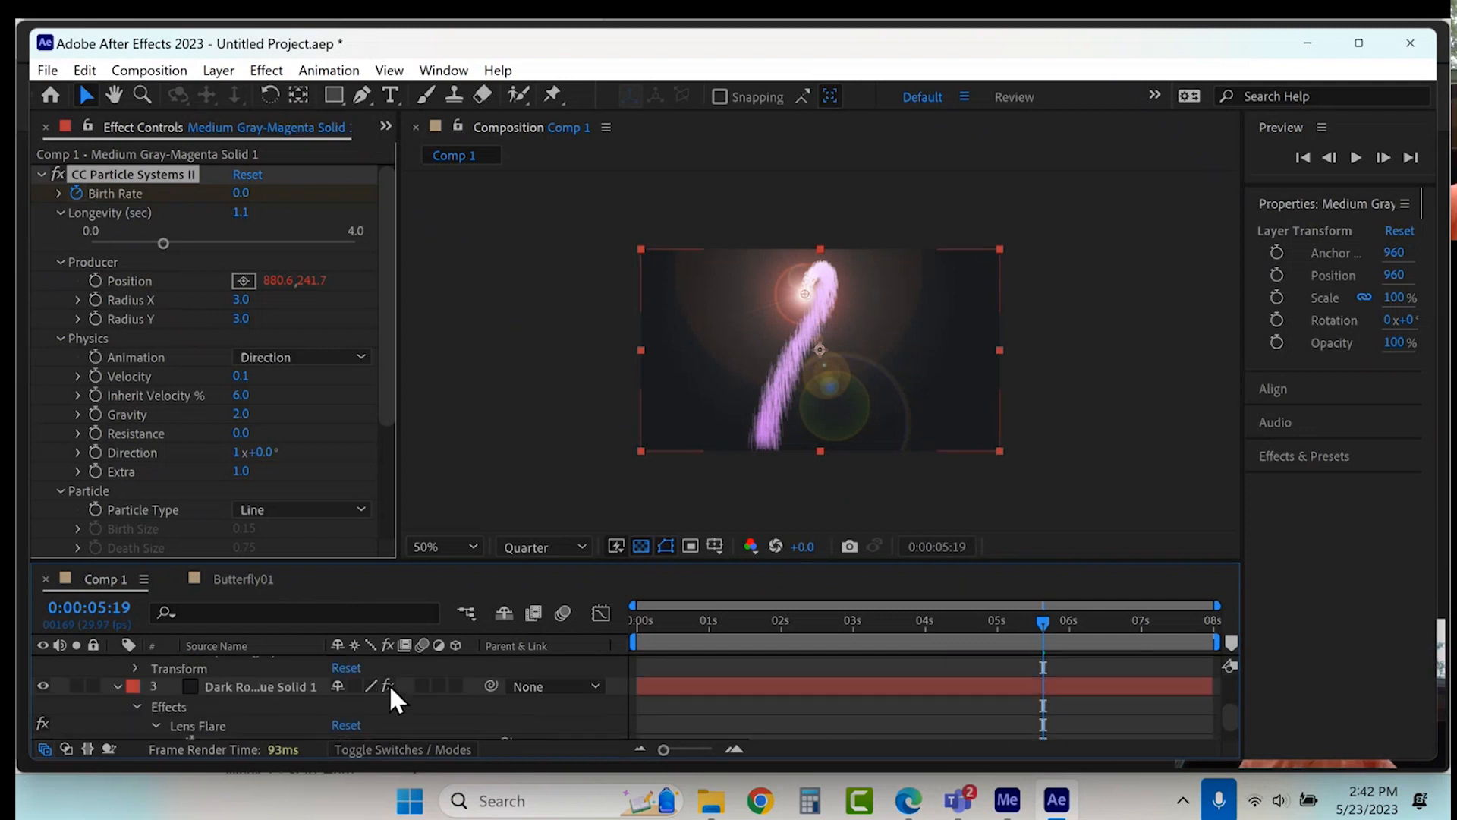
pyautogui.scroll(-5, 389, 685)
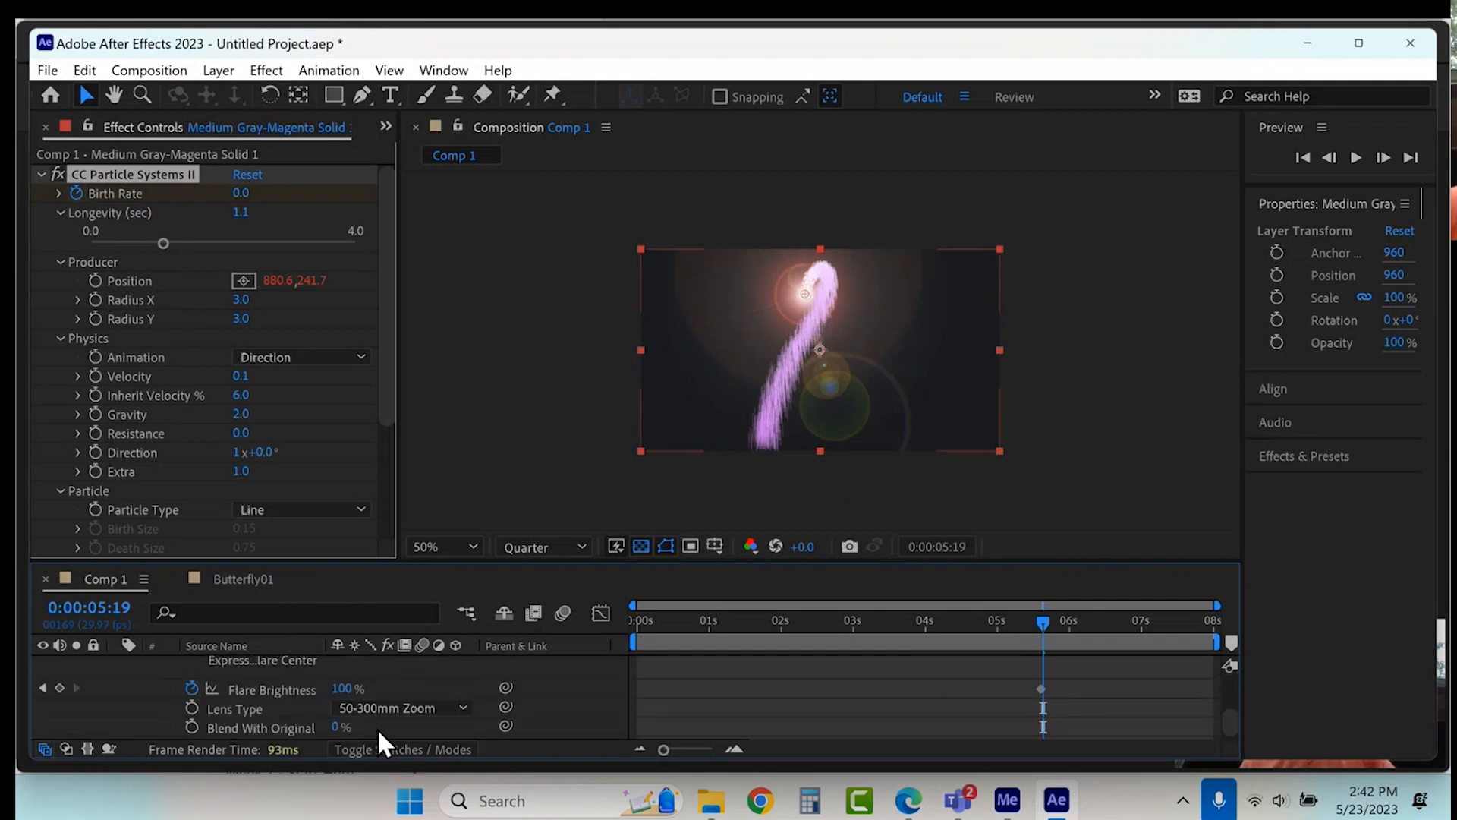
pyautogui.click(342, 688)
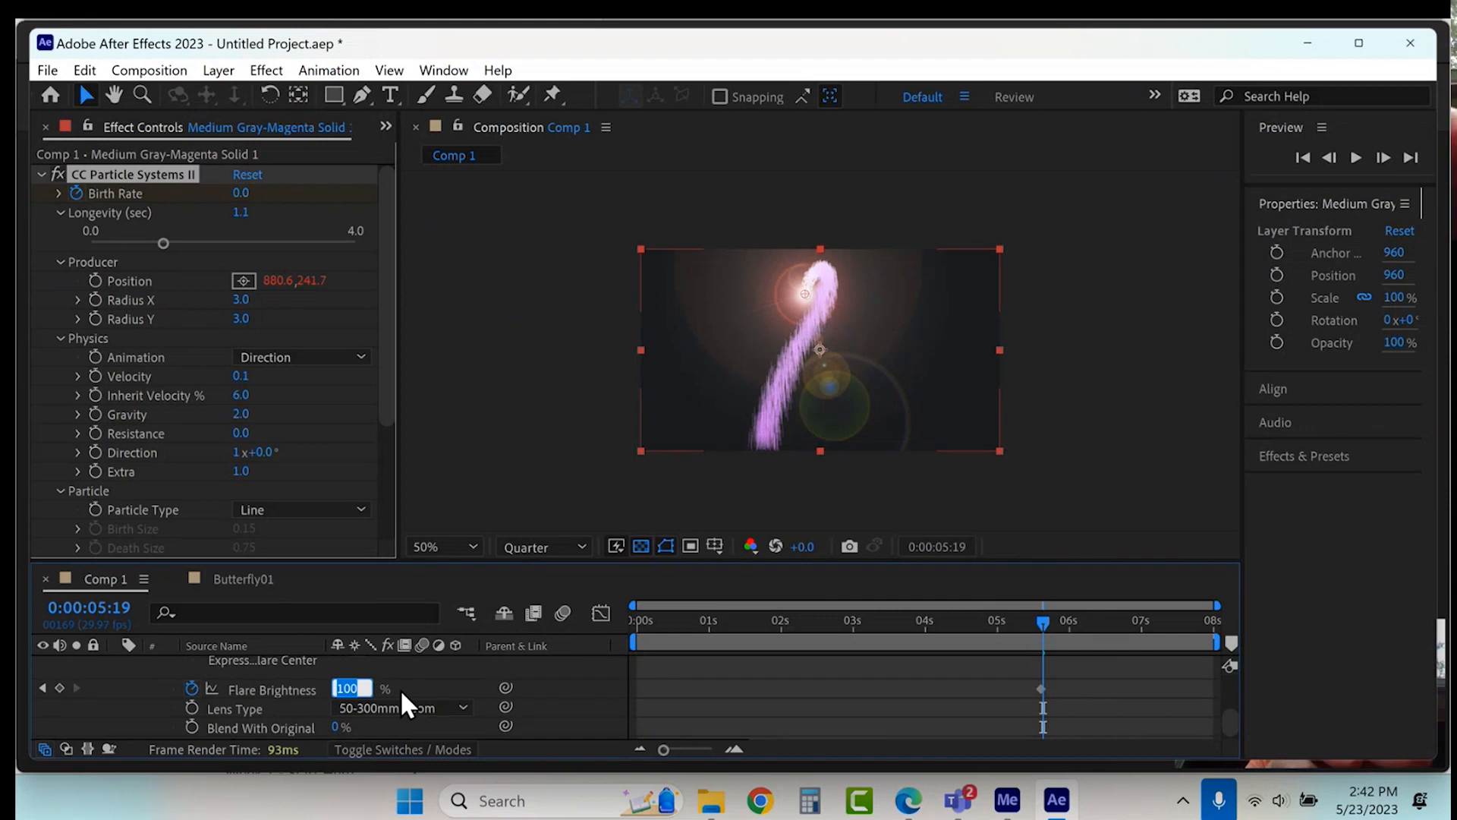
pyautogui.write('0')
pyautogui.press('Return')
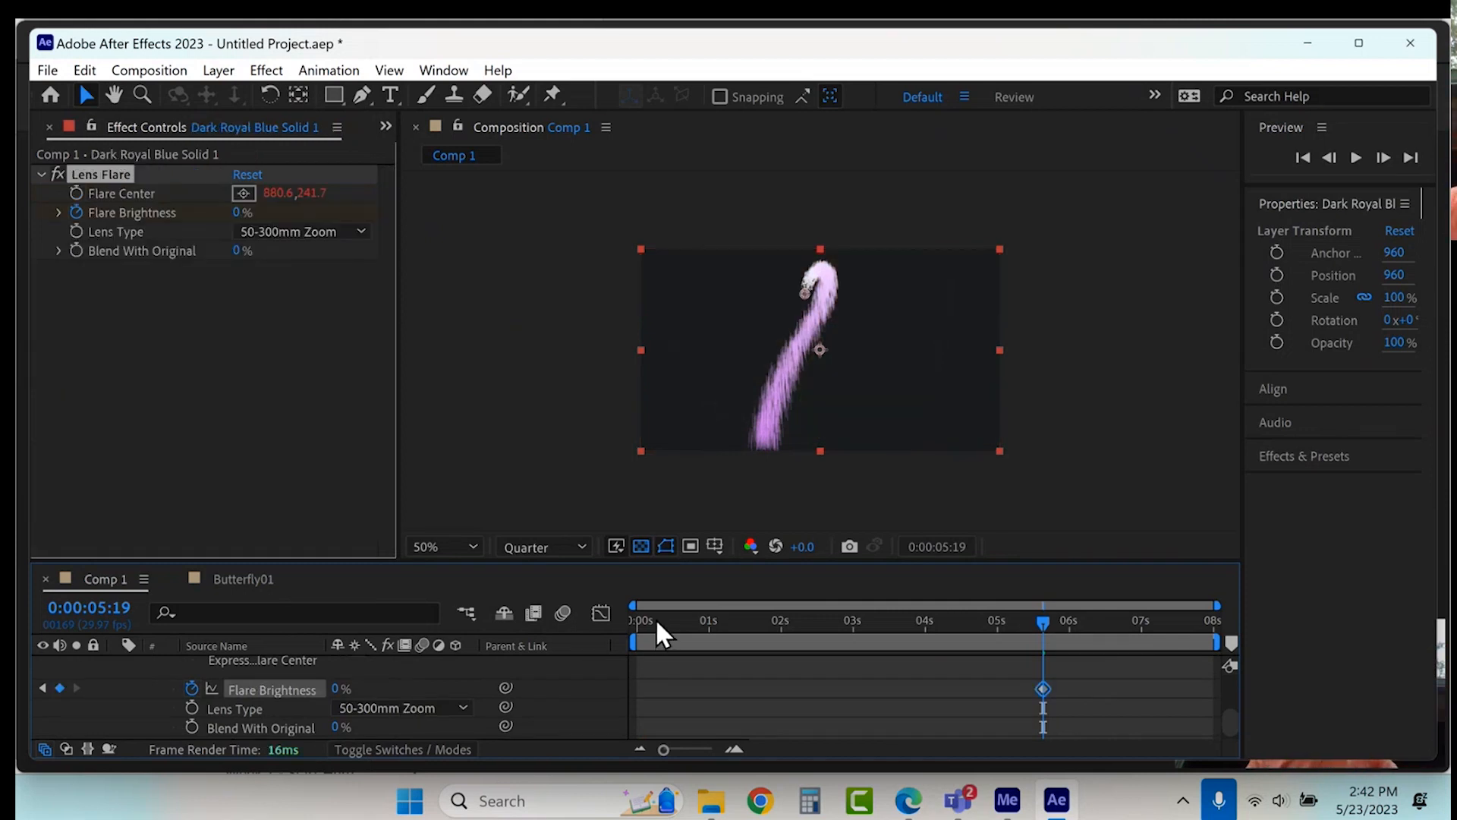
# Step: Preview the composition from 0:00:00:00 to check the flare and trail cutting off as the burst fires
pyautogui.moveTo(657, 625); pyautogui.dragTo(612, 611)
pyautogui.press('space')
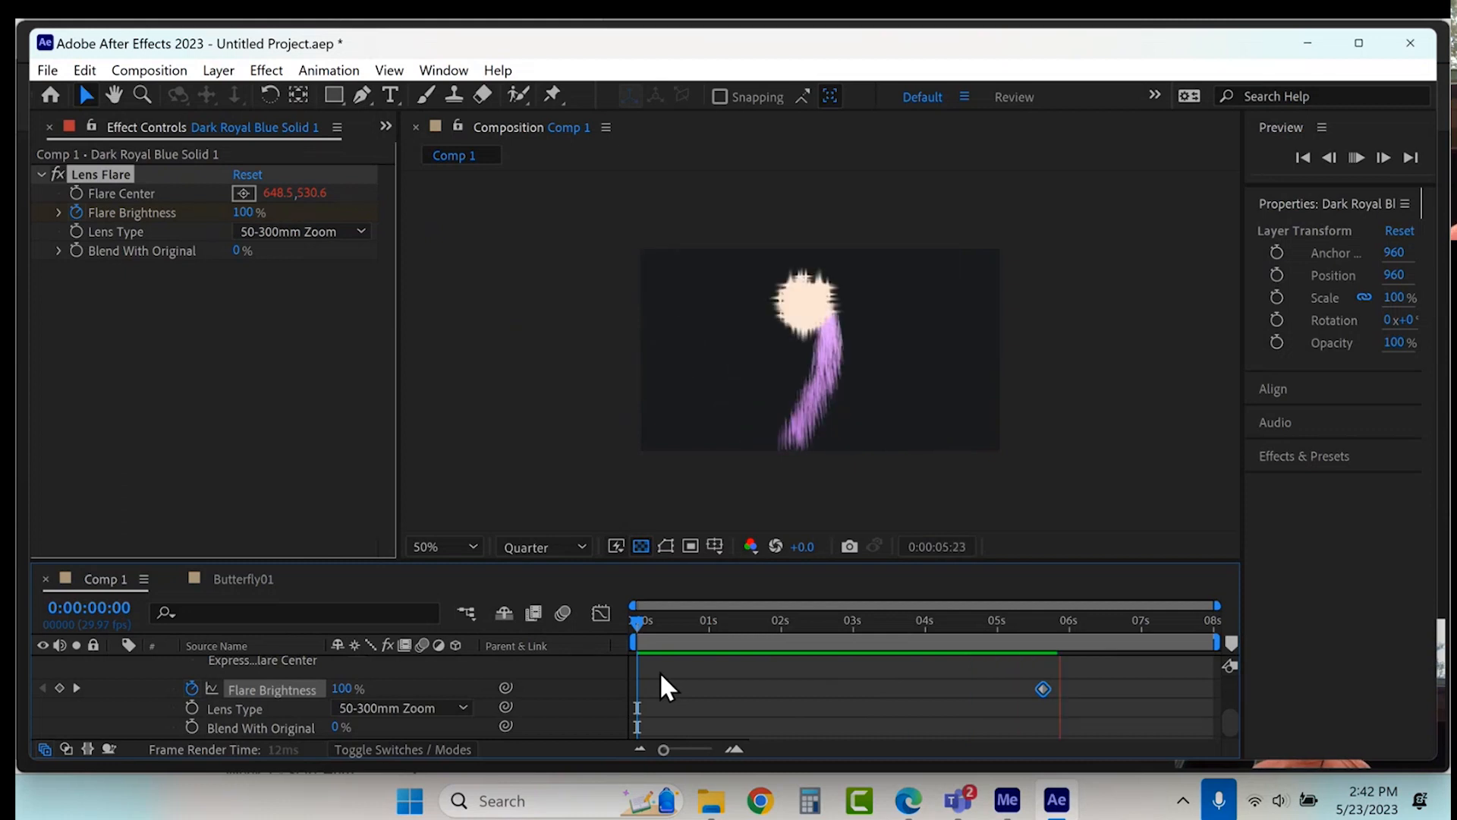
pyautogui.press('space')
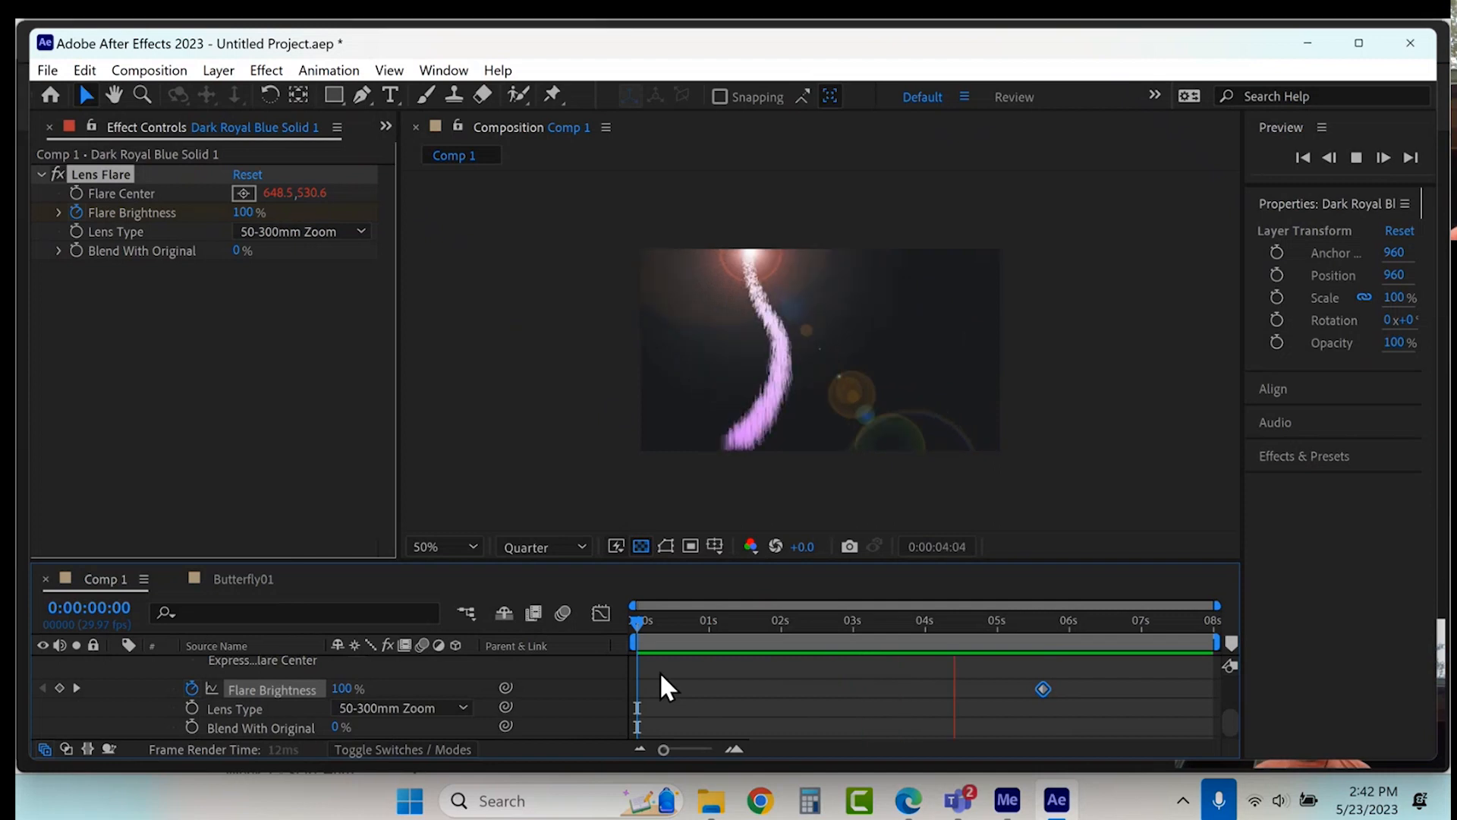
# Step: Stop the preview, move to 0:00:05:18 and apply the Stylize Glow effect to the star burst layer, Dark Royal Blue Solid 2
pyautogui.press('space')
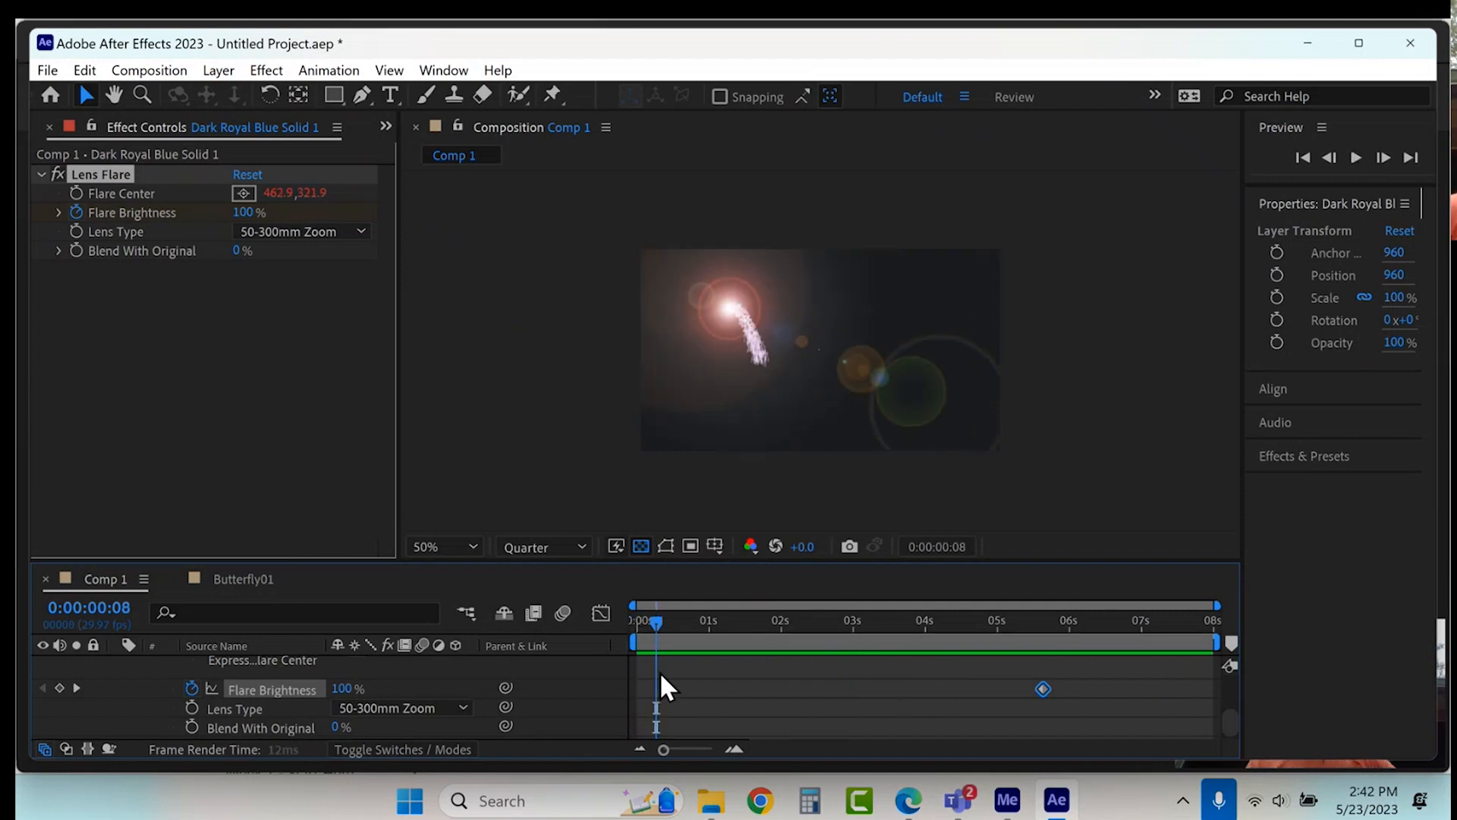
pyautogui.click(1040, 618)
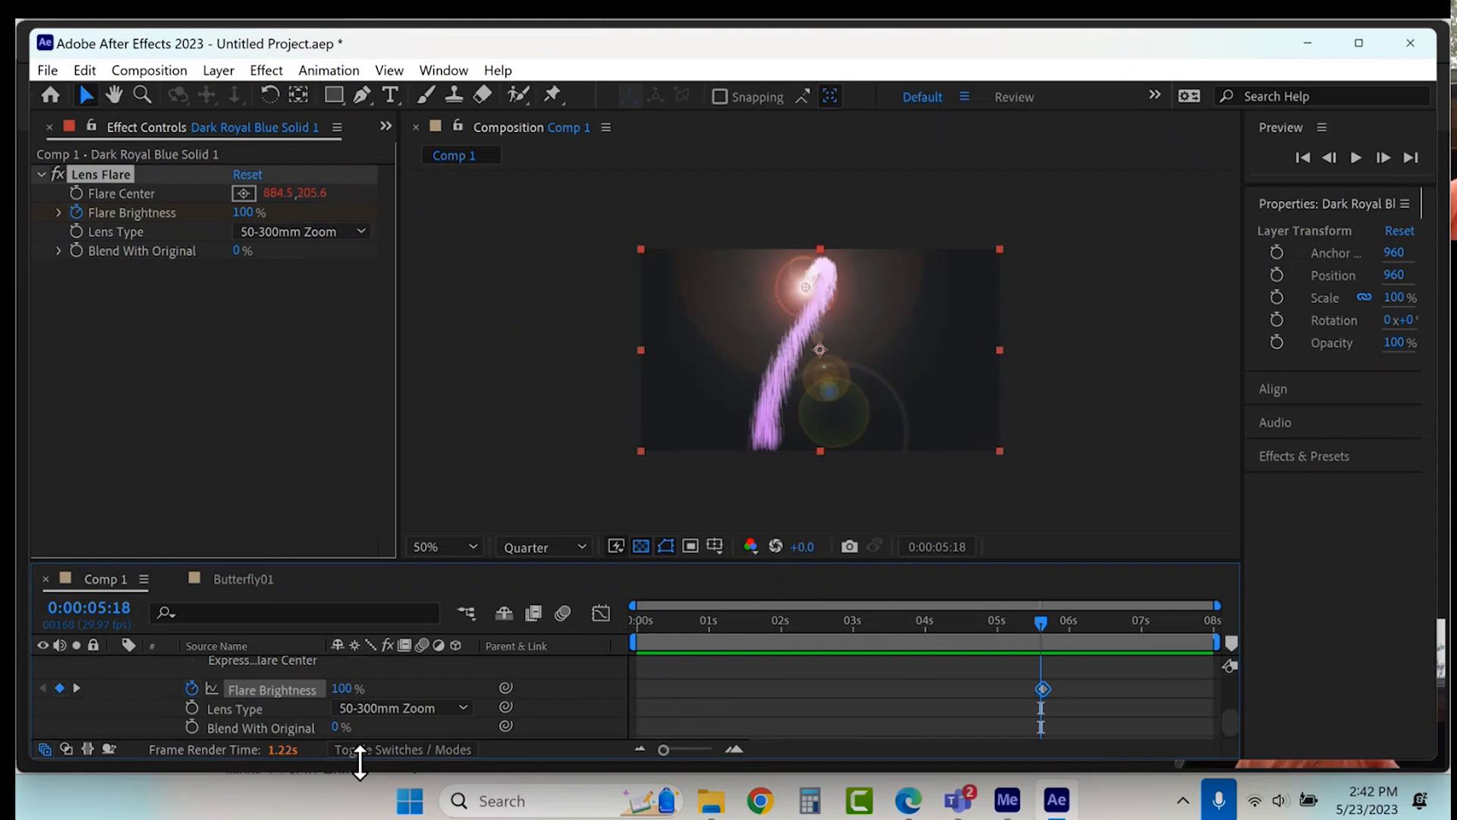
pyautogui.scroll(-3, 273, 709)
pyautogui.scroll(4, 266, 703)
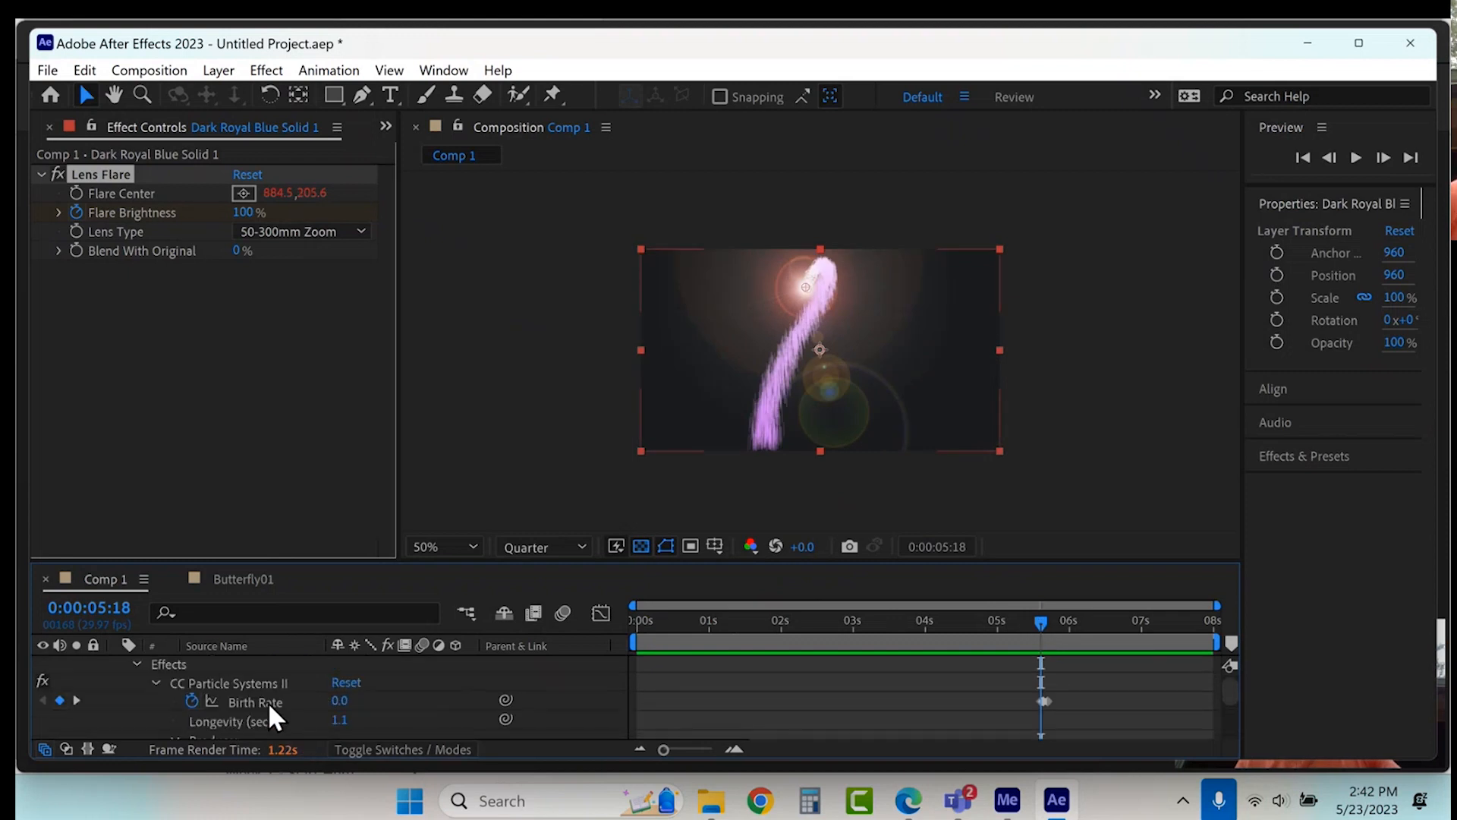
pyautogui.click(257, 670)
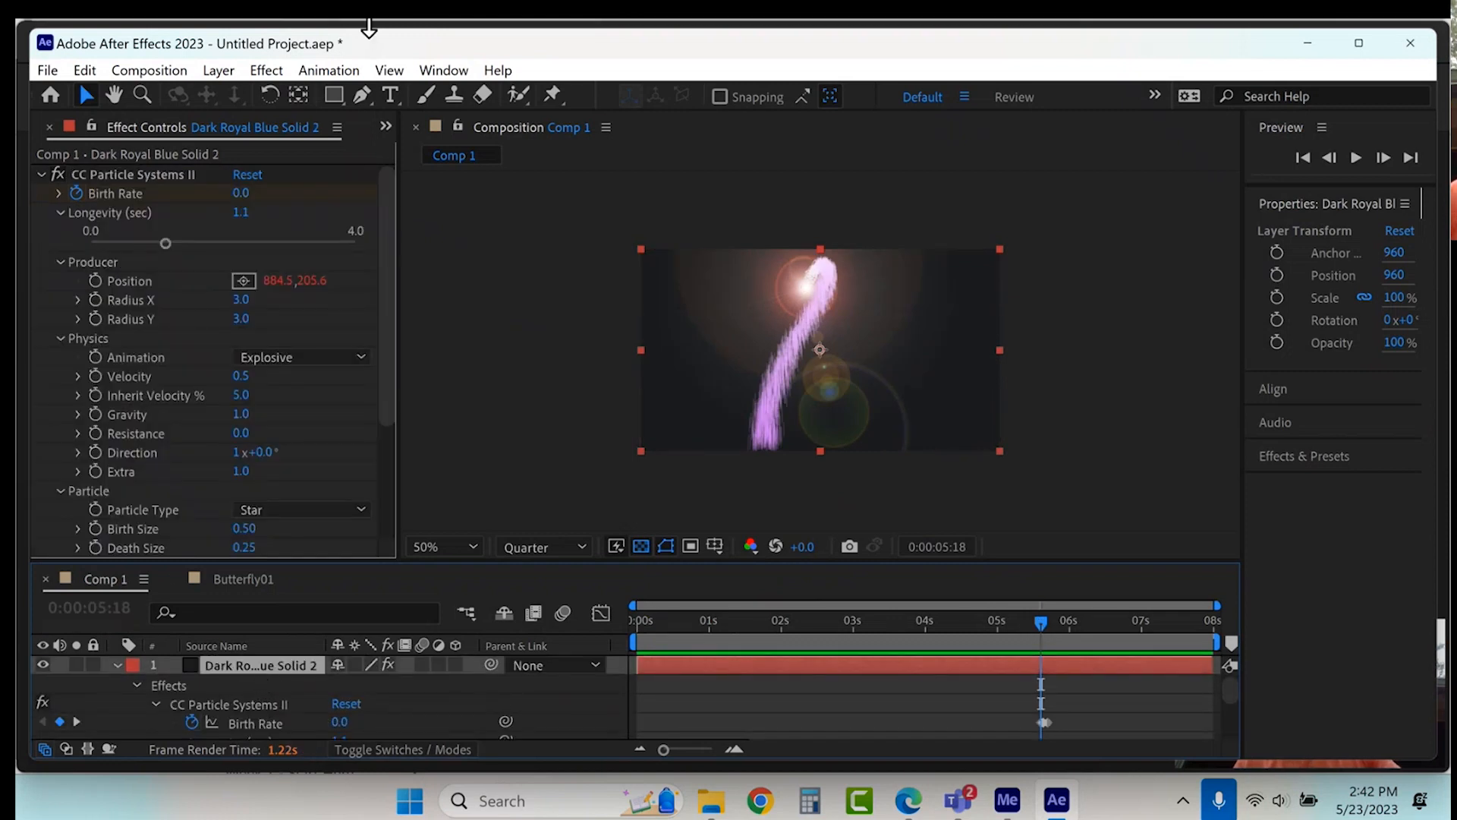
pyautogui.click(266, 72)
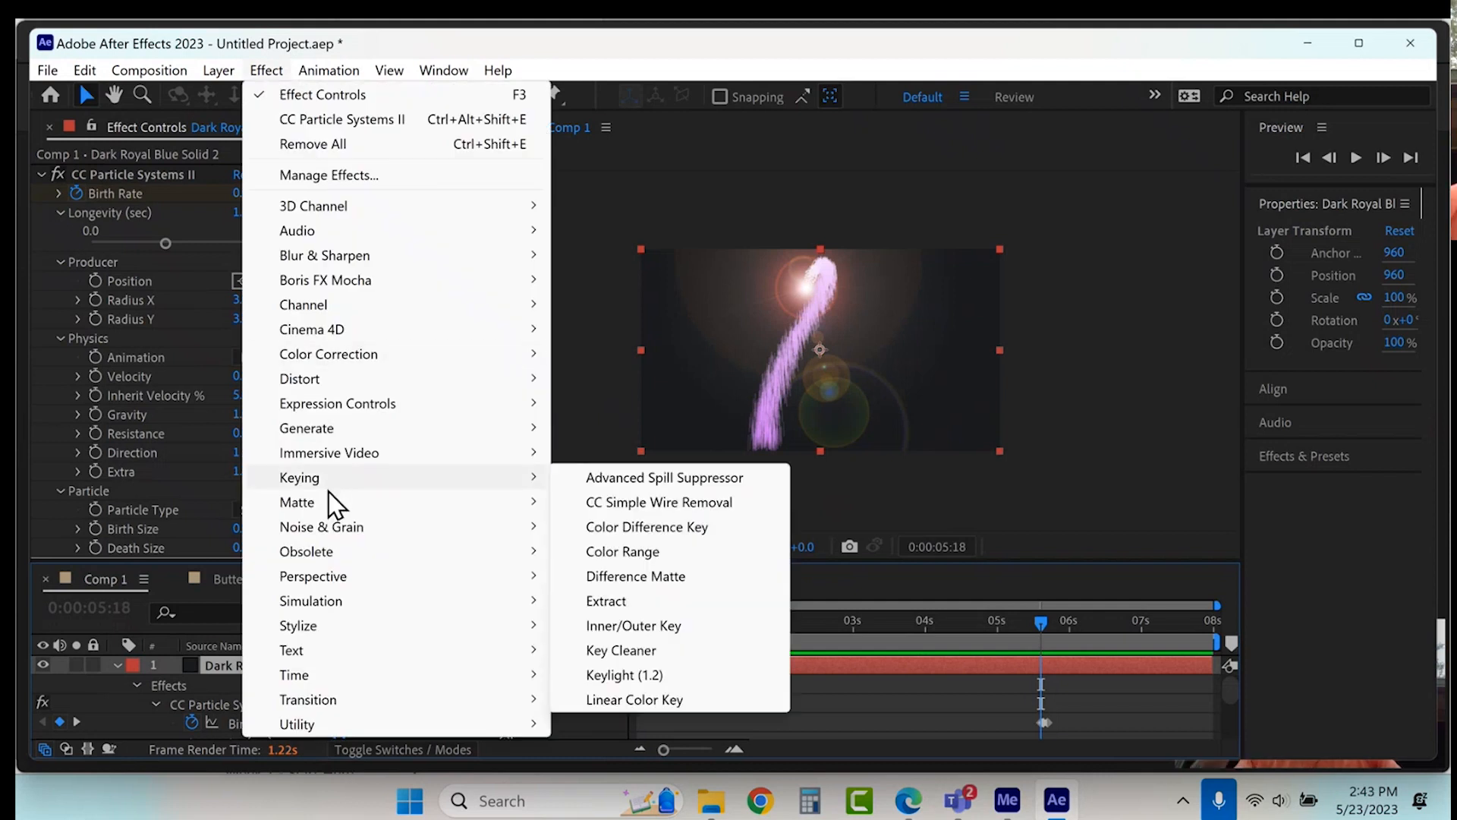
pyautogui.moveTo(347, 426)
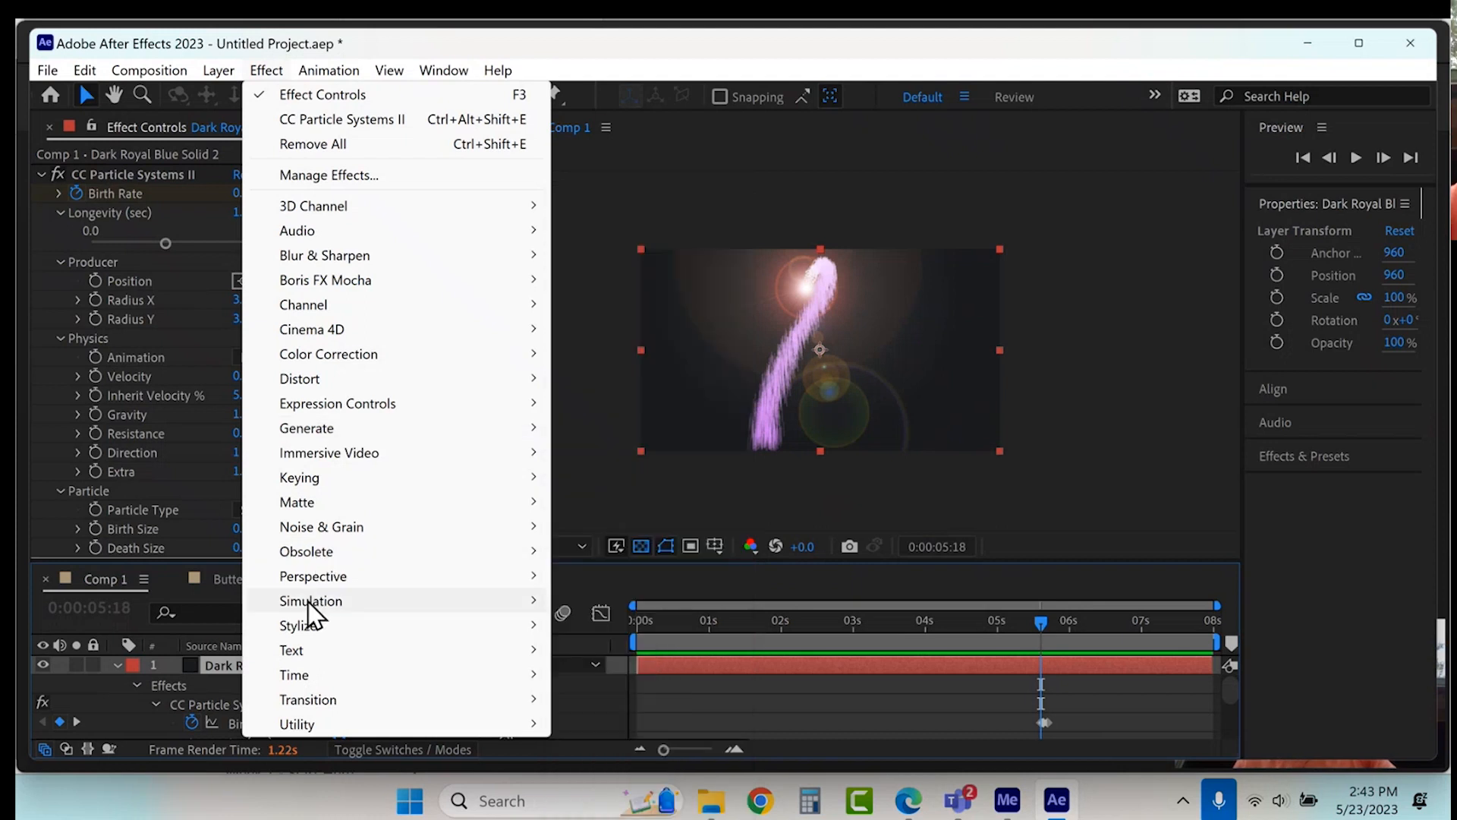
pyautogui.moveTo(310, 603)
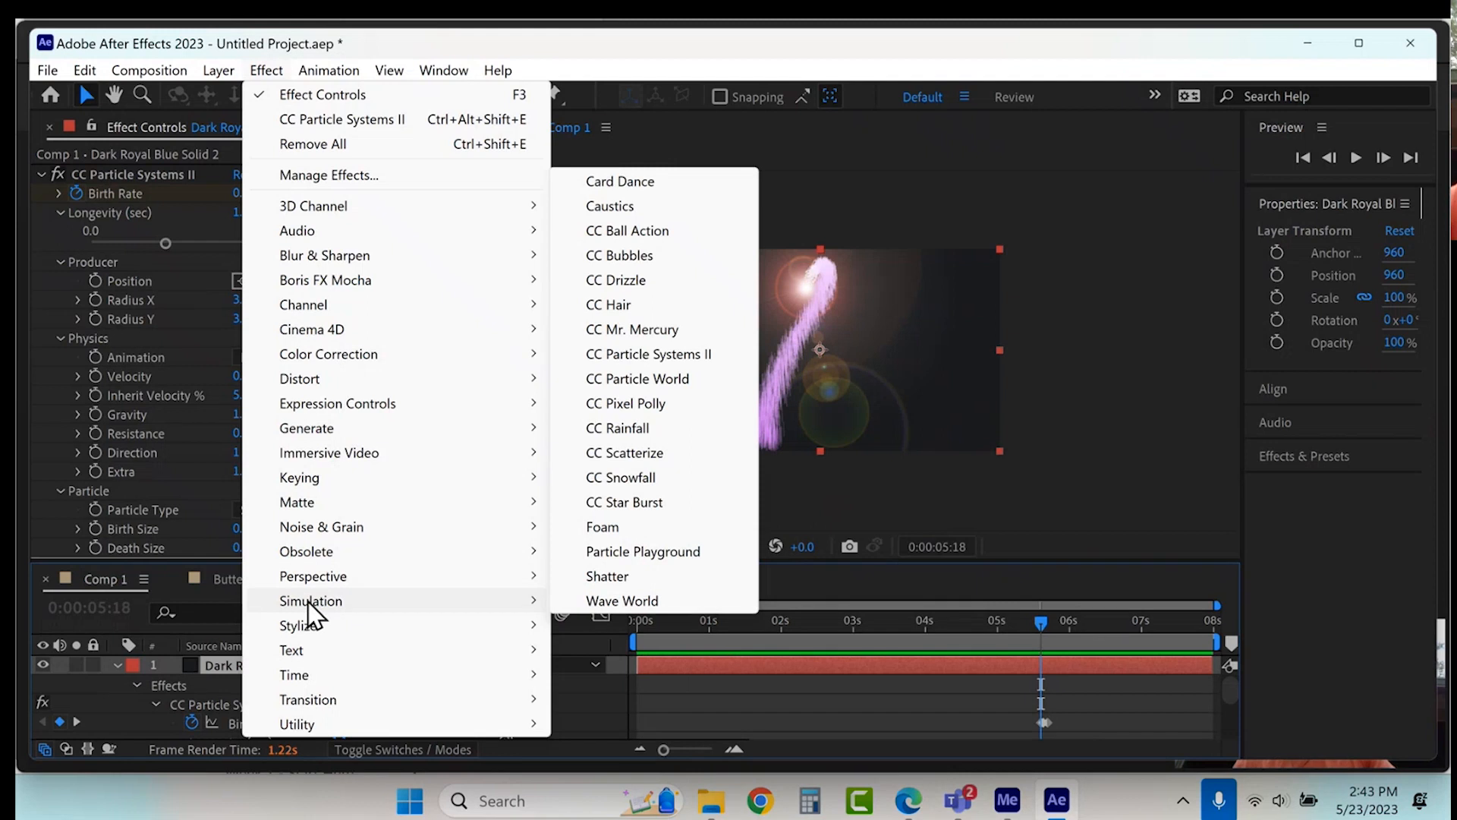
pyautogui.moveTo(314, 632)
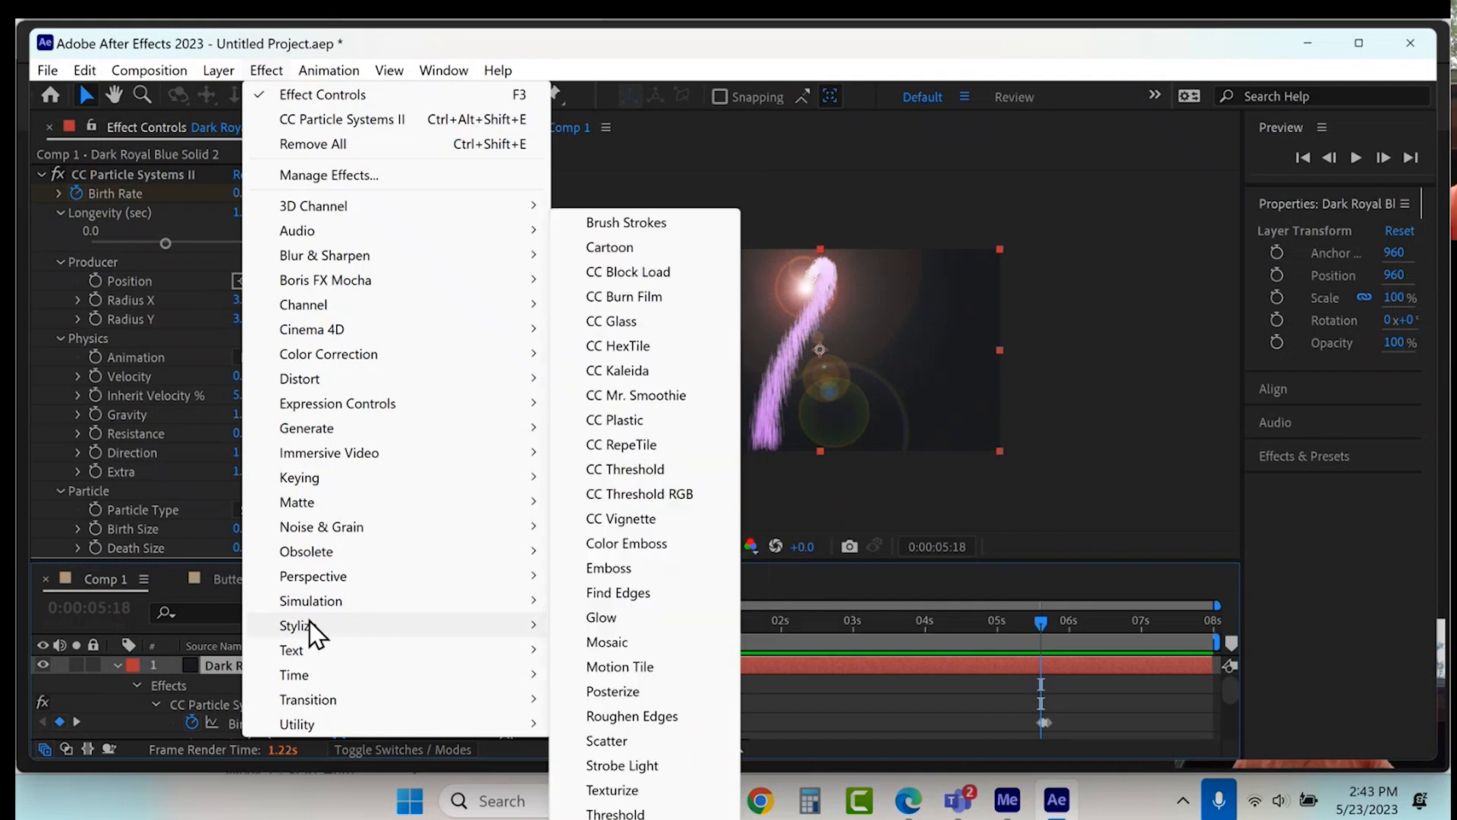
pyautogui.click(651, 618)
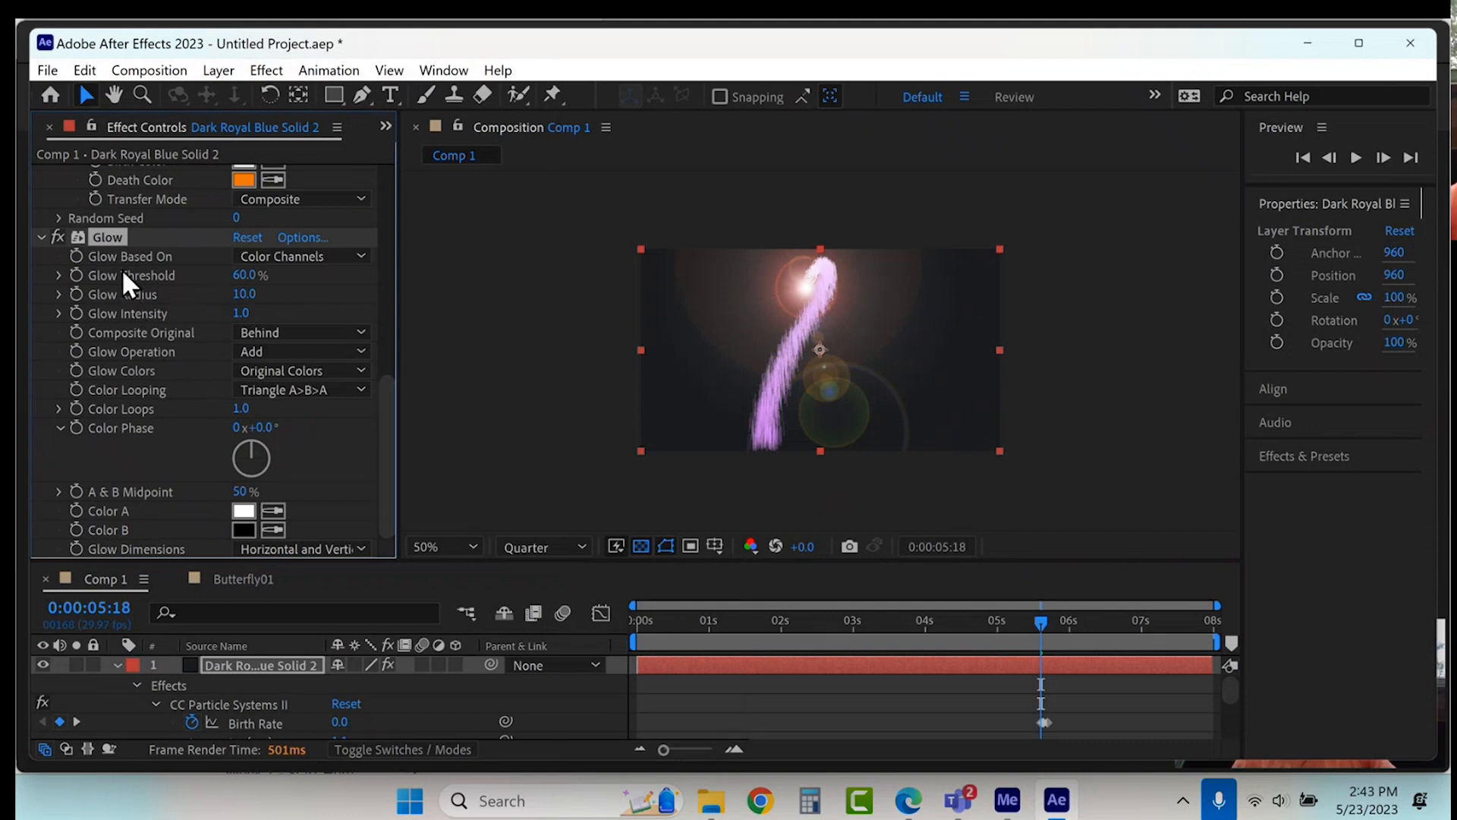
# Step: With the burst in view around 0:00:06:02, set the star burst's Glow Radius to 235 and Glow Intensity to 4.1
pyautogui.moveTo(1041, 620); pyautogui.dragTo(1086, 621)
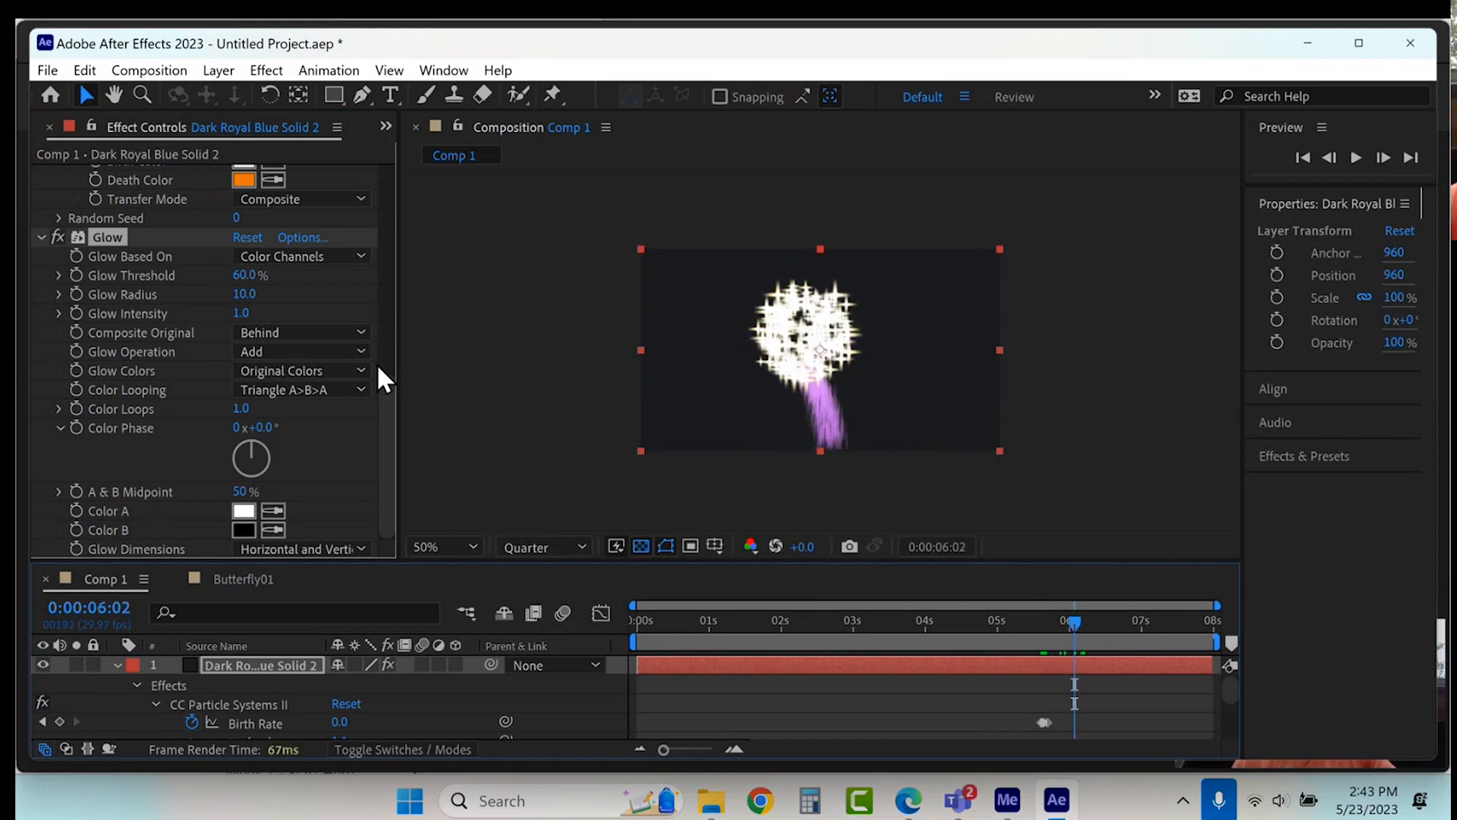
pyautogui.moveTo(244, 294); pyautogui.dragTo(466, 267)
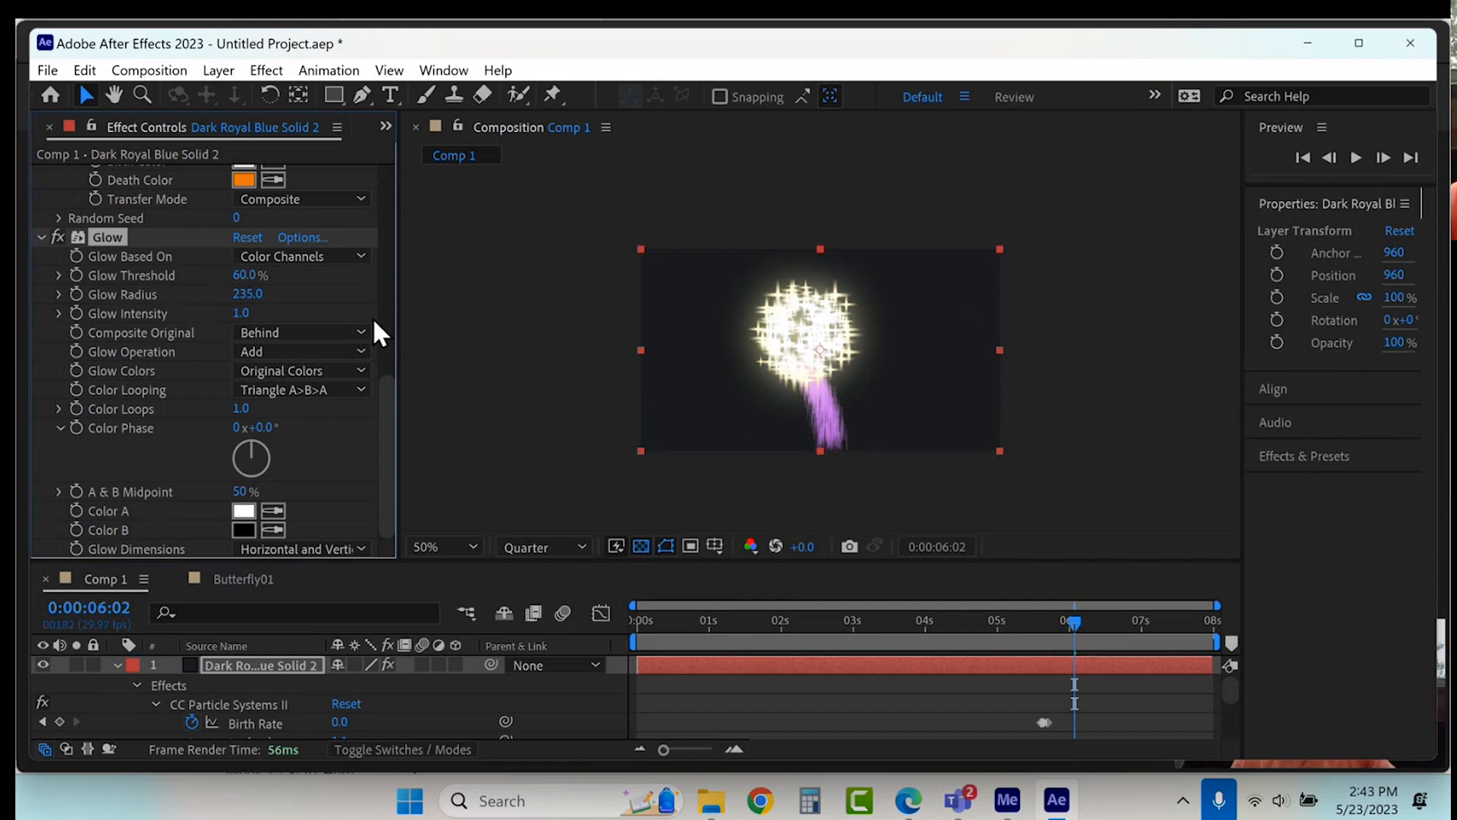
pyautogui.moveTo(241, 317); pyautogui.dragTo(376, 286)
pyautogui.moveTo(540, 260); pyautogui.dragTo(609, 339)
# Step: Scrub back to 0:00:02:14 and collapse the expanded properties of all three layers in Comp 1
pyautogui.moveTo(1033, 628)
pyautogui.mouseDown()
pyautogui.moveTo(1136, 625)
pyautogui.moveTo(877, 672)
pyautogui.moveTo(813, 676)
pyautogui.moveTo(775, 657)
pyautogui.mouseUp()
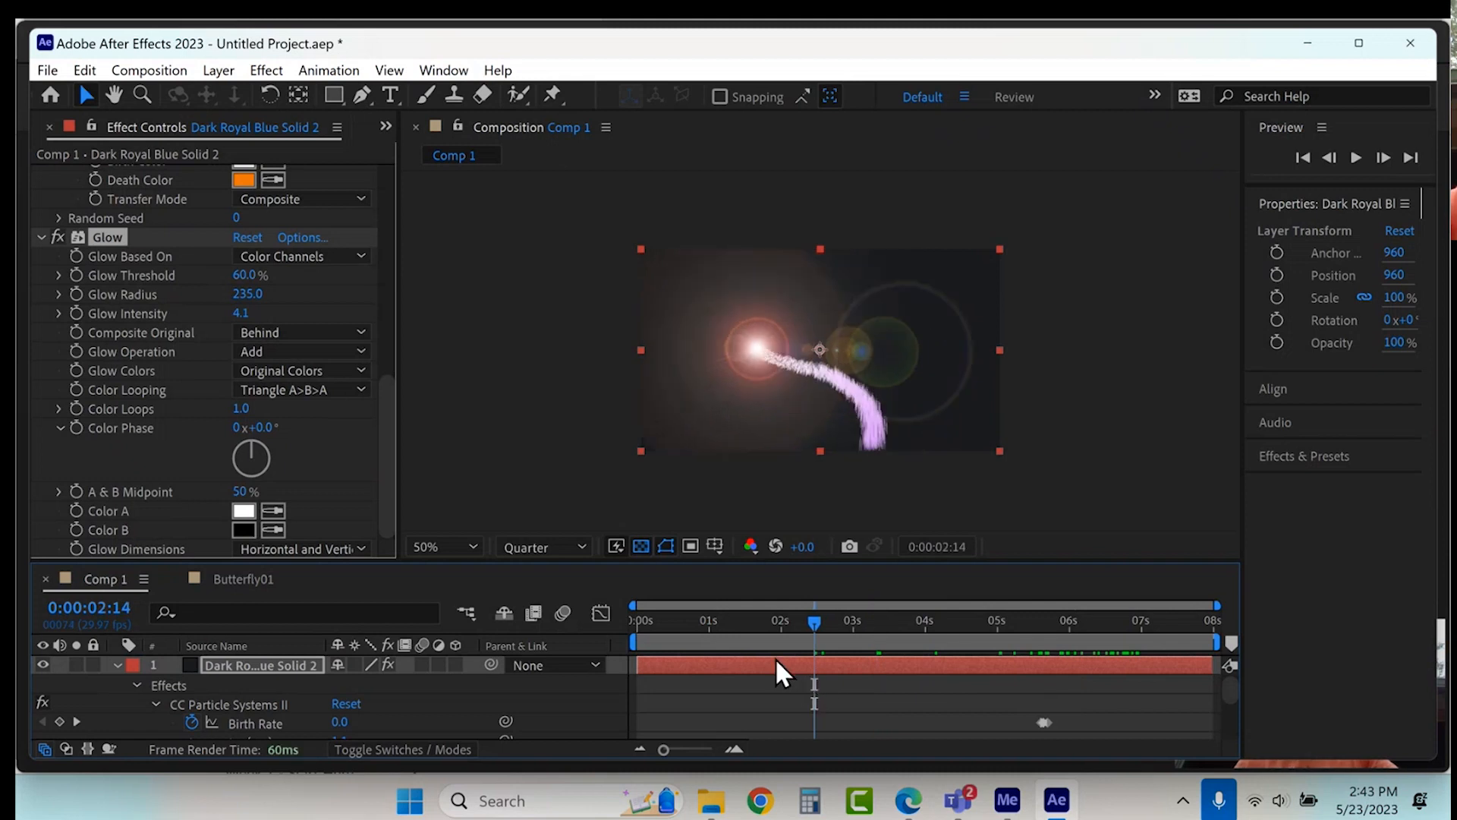
pyautogui.click(117, 665)
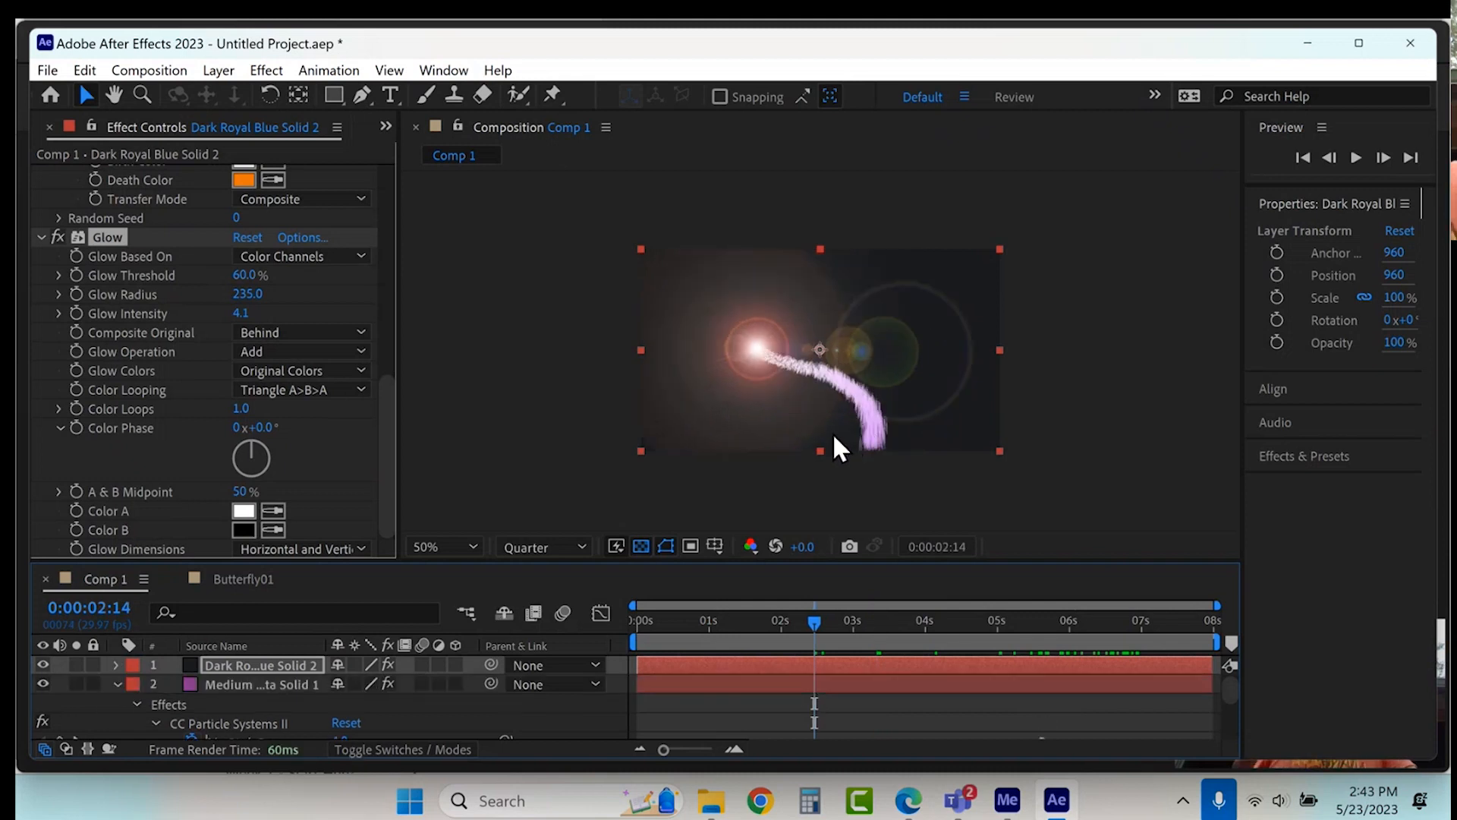
pyautogui.click(118, 684)
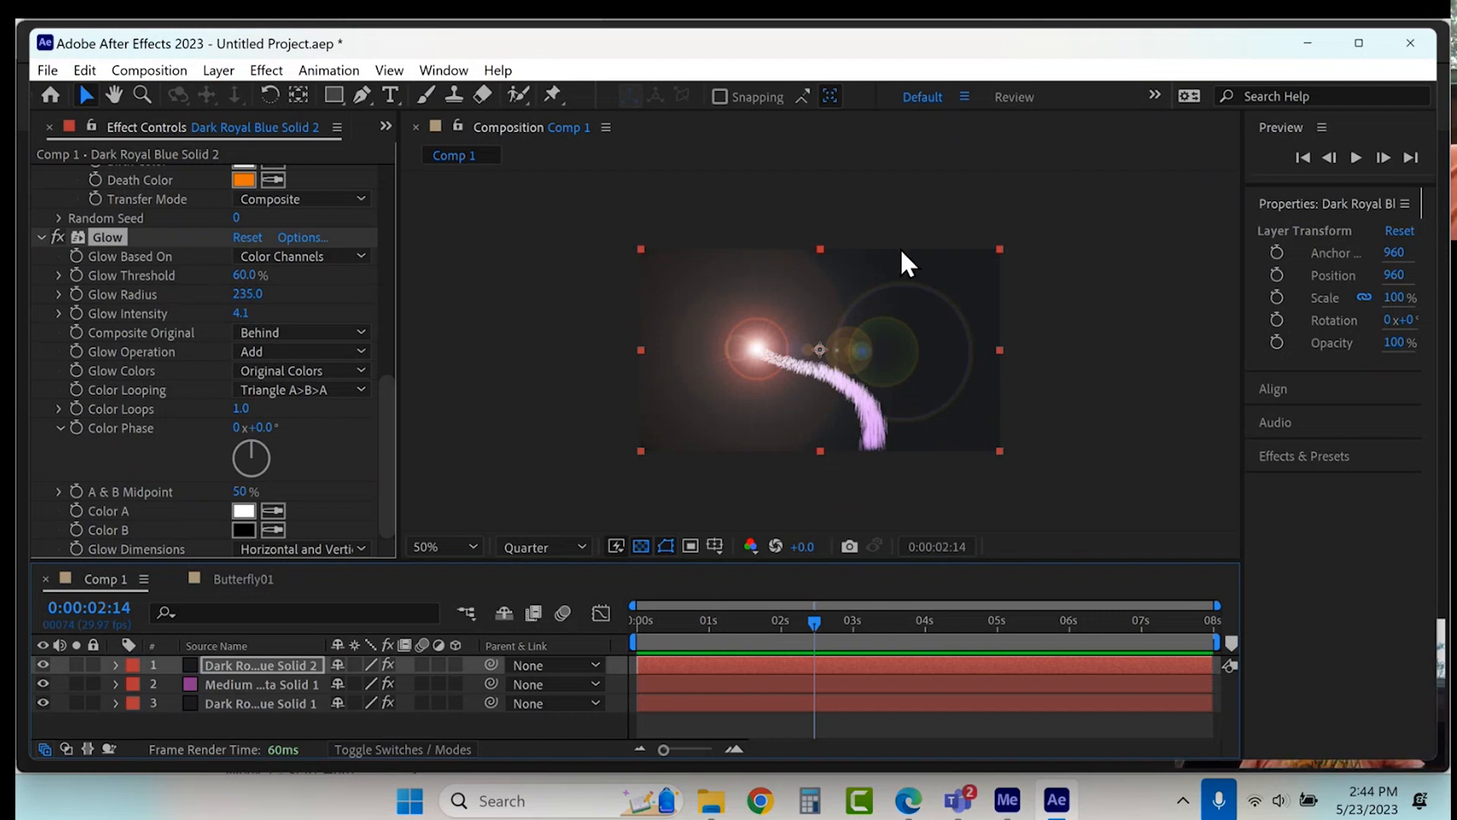
# Step: Create a new 1920 x 1080 composition, 8 seconds long at 29.97 fps
pyautogui.click(149, 70)
pyautogui.click(169, 92)
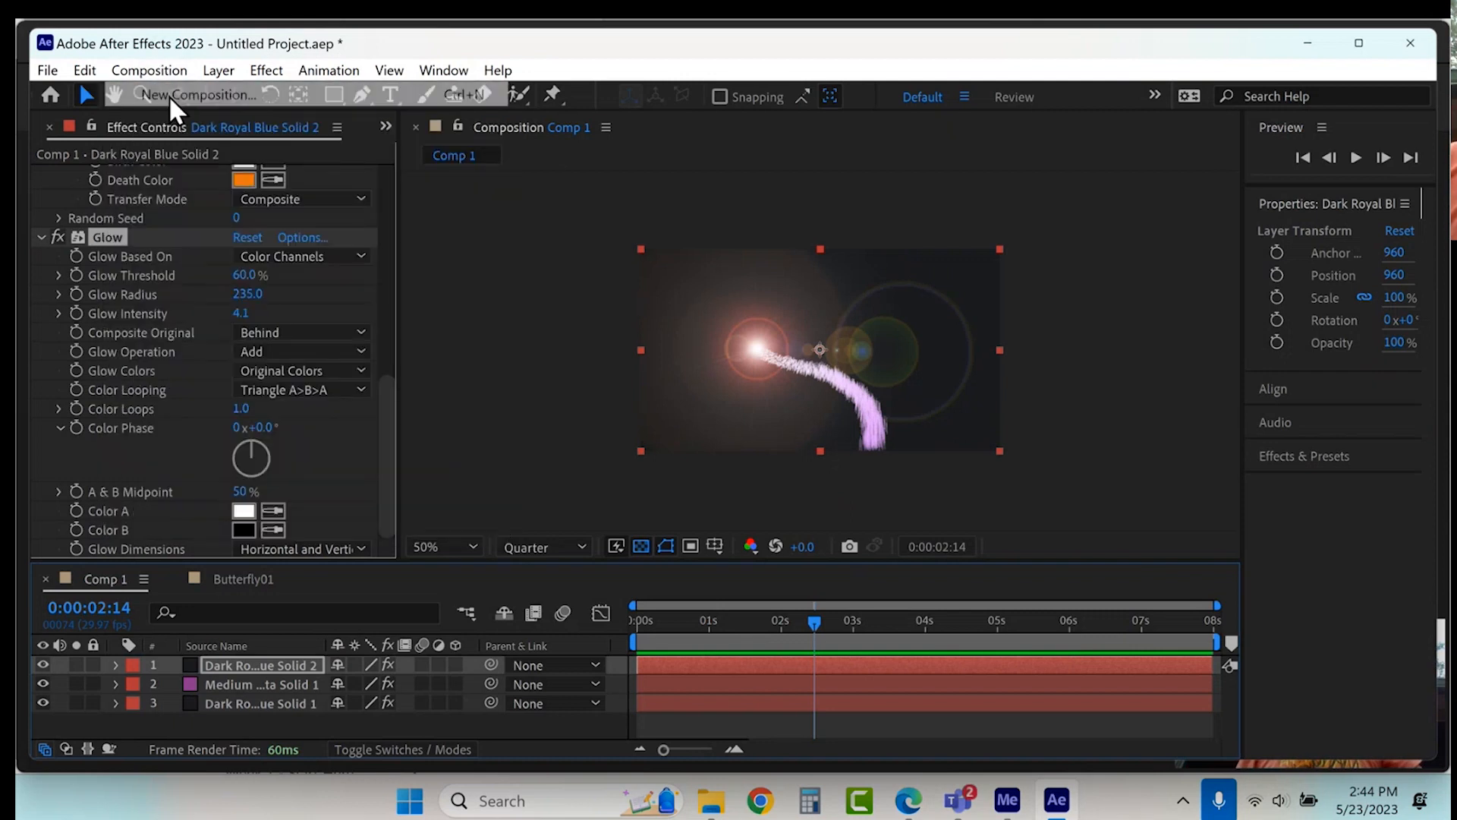
pyautogui.click(879, 664)
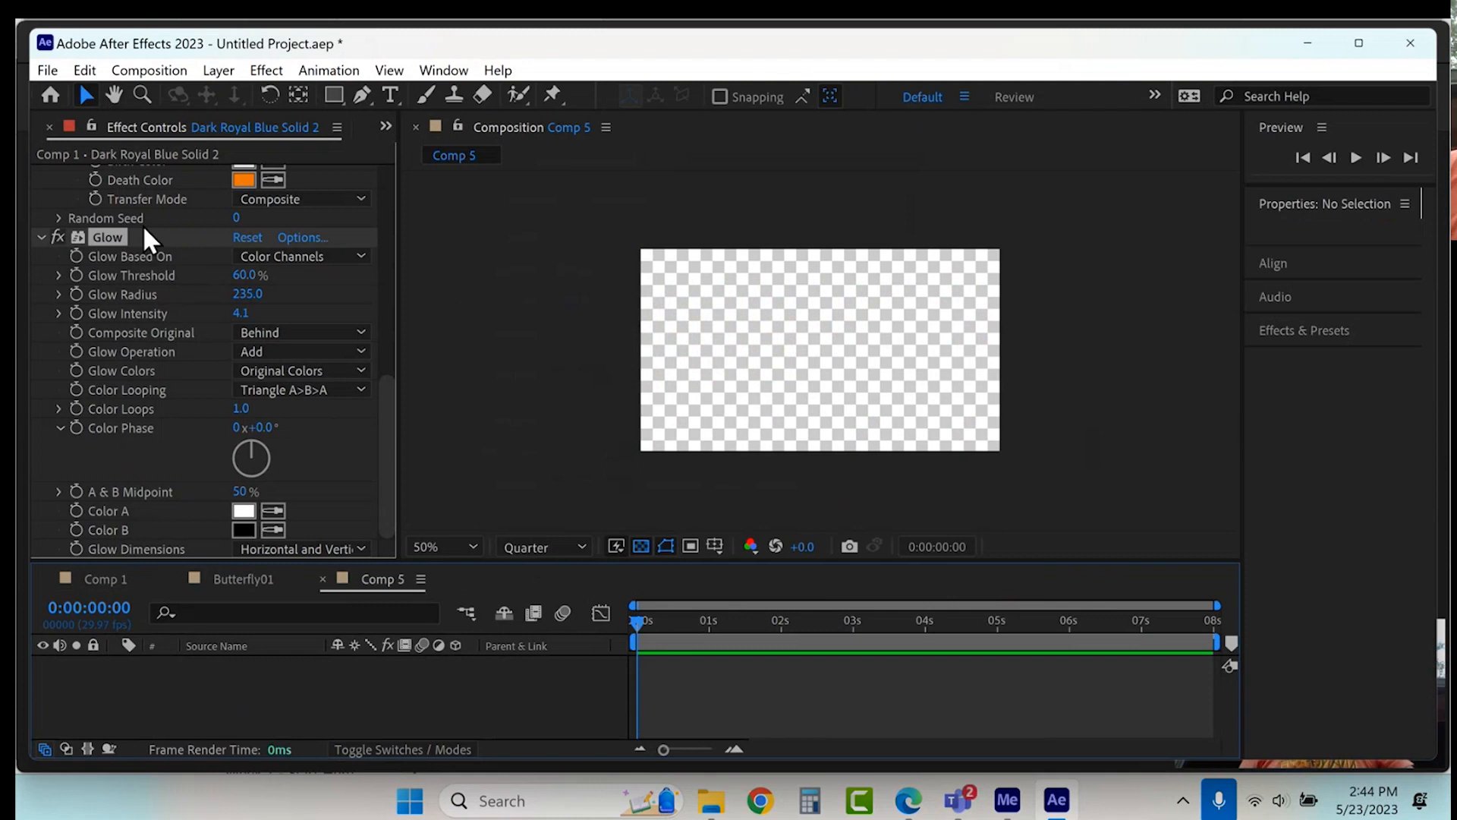
# Step: Return to Comp 1 and add Comp 2 from the project items as its lowest layer, beneath the three solids
pyautogui.click(385, 124)
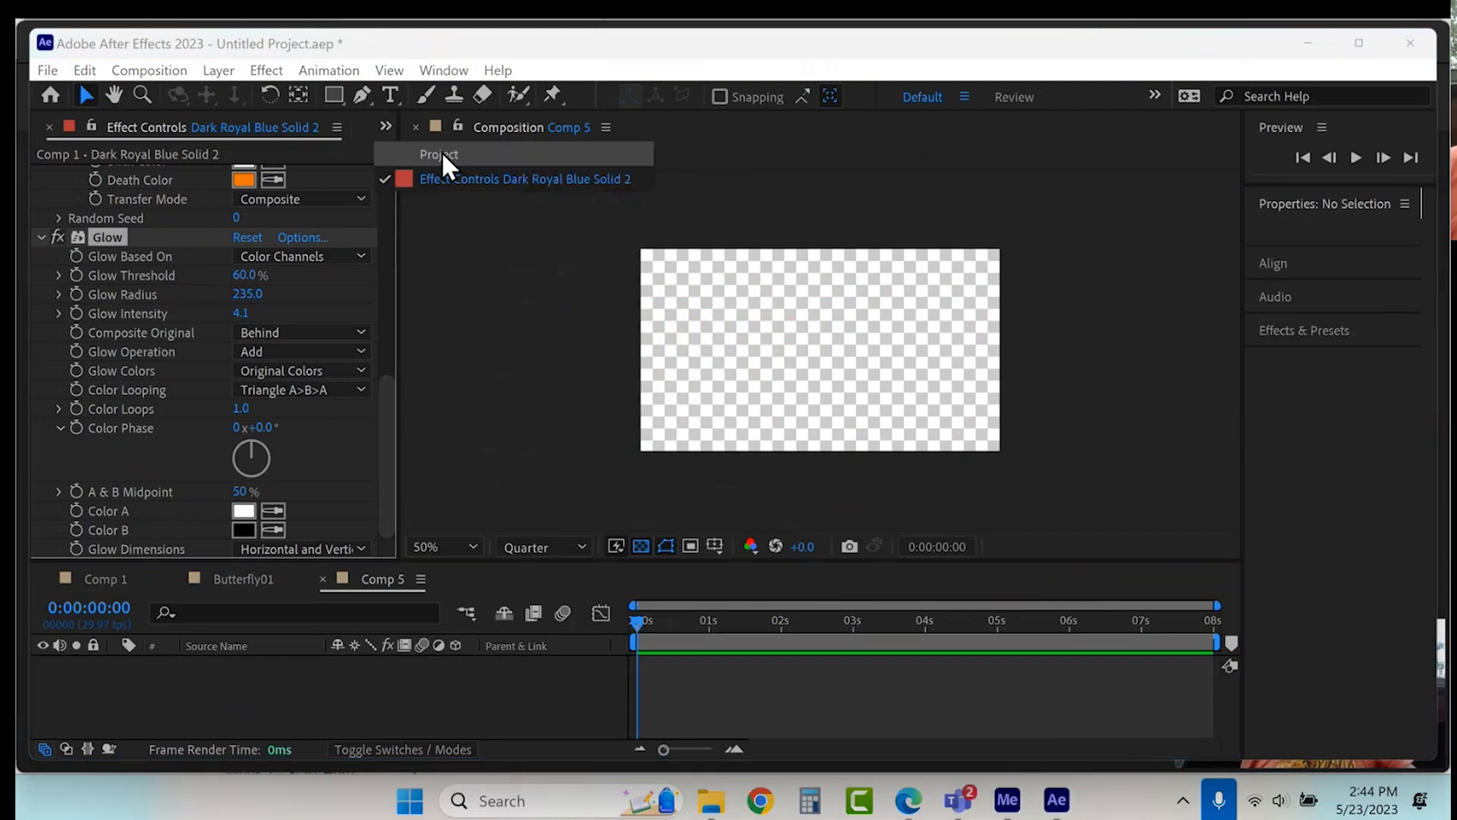
pyautogui.click(441, 153)
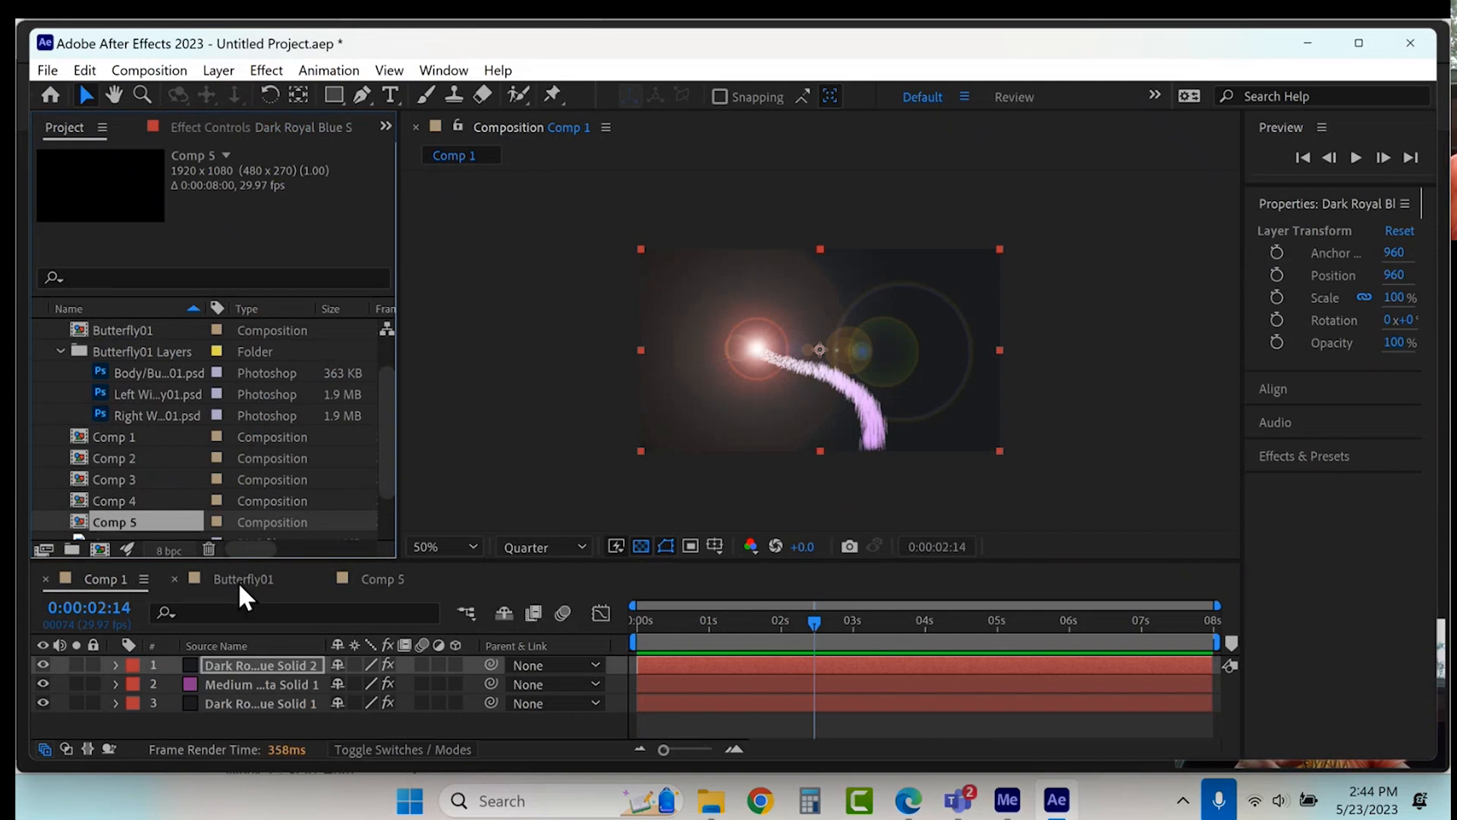
pyautogui.click(120, 331)
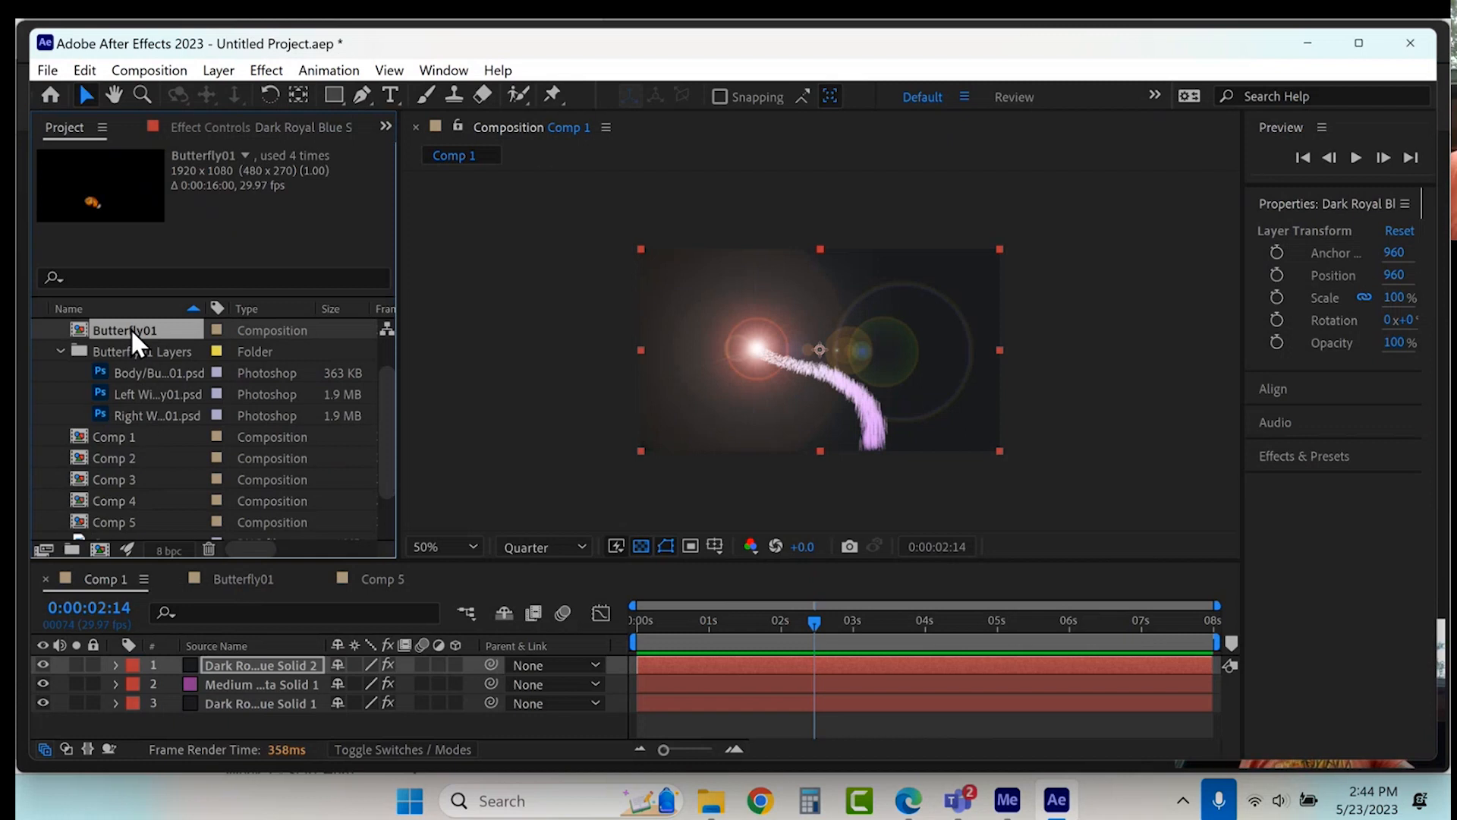
pyautogui.click(126, 455)
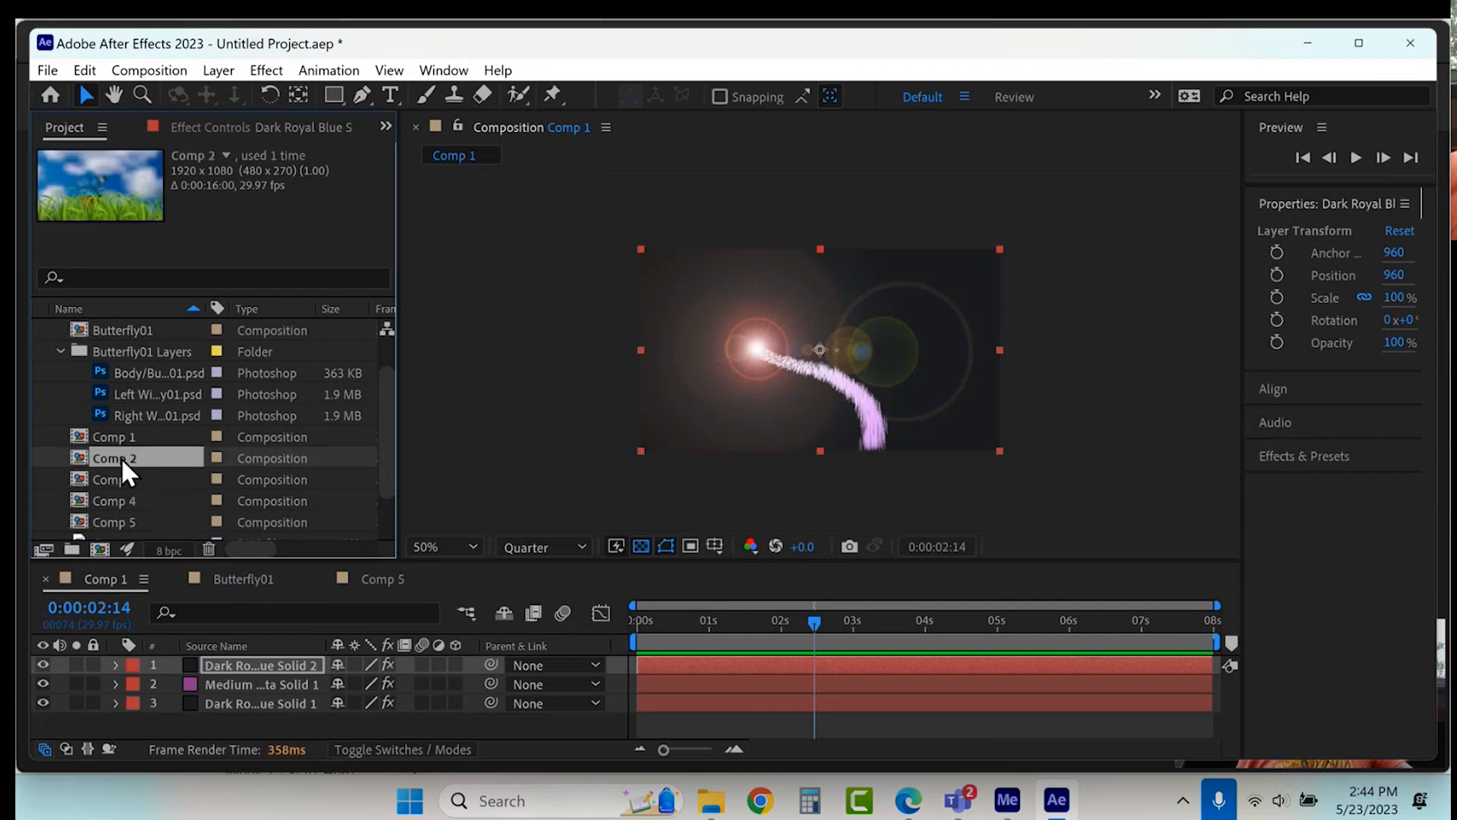
pyautogui.moveTo(122, 459); pyautogui.dragTo(213, 715)
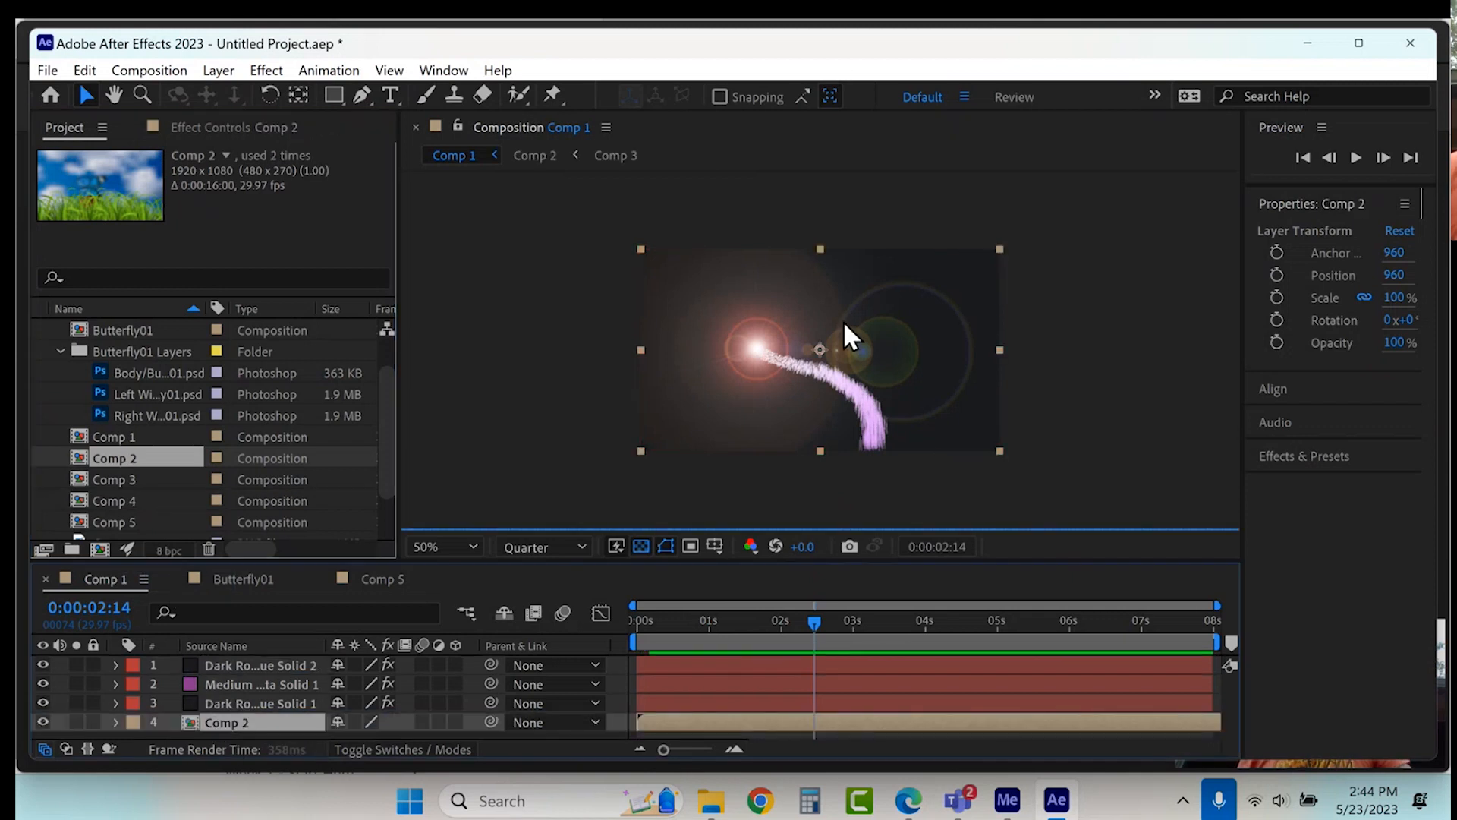
# Step: Set the blending mode of the Dark Royal Blue Solid 1 layer in Comp 1 to Overlay
pyautogui.click(747, 703)
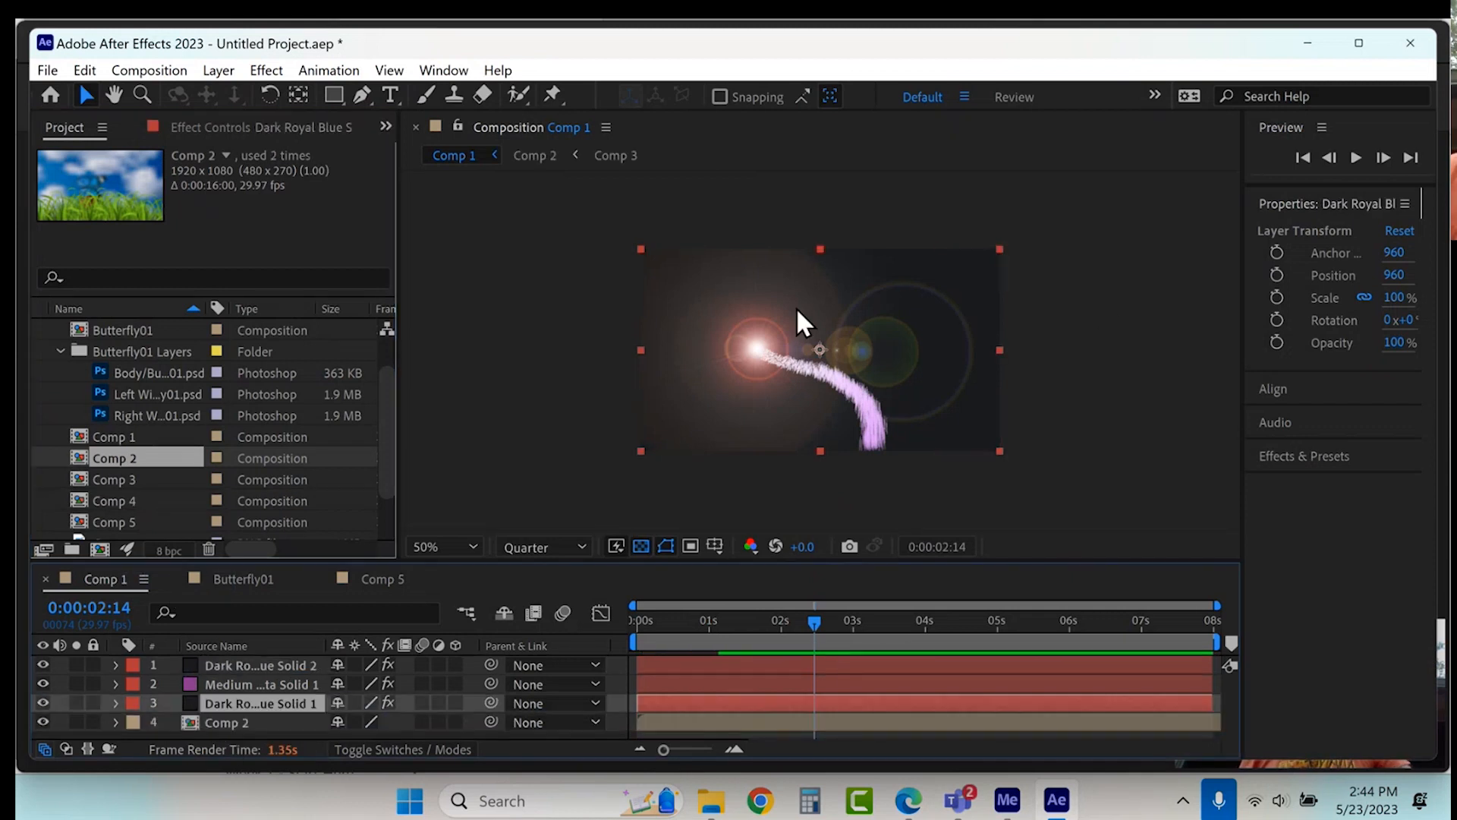
pyautogui.click(219, 70)
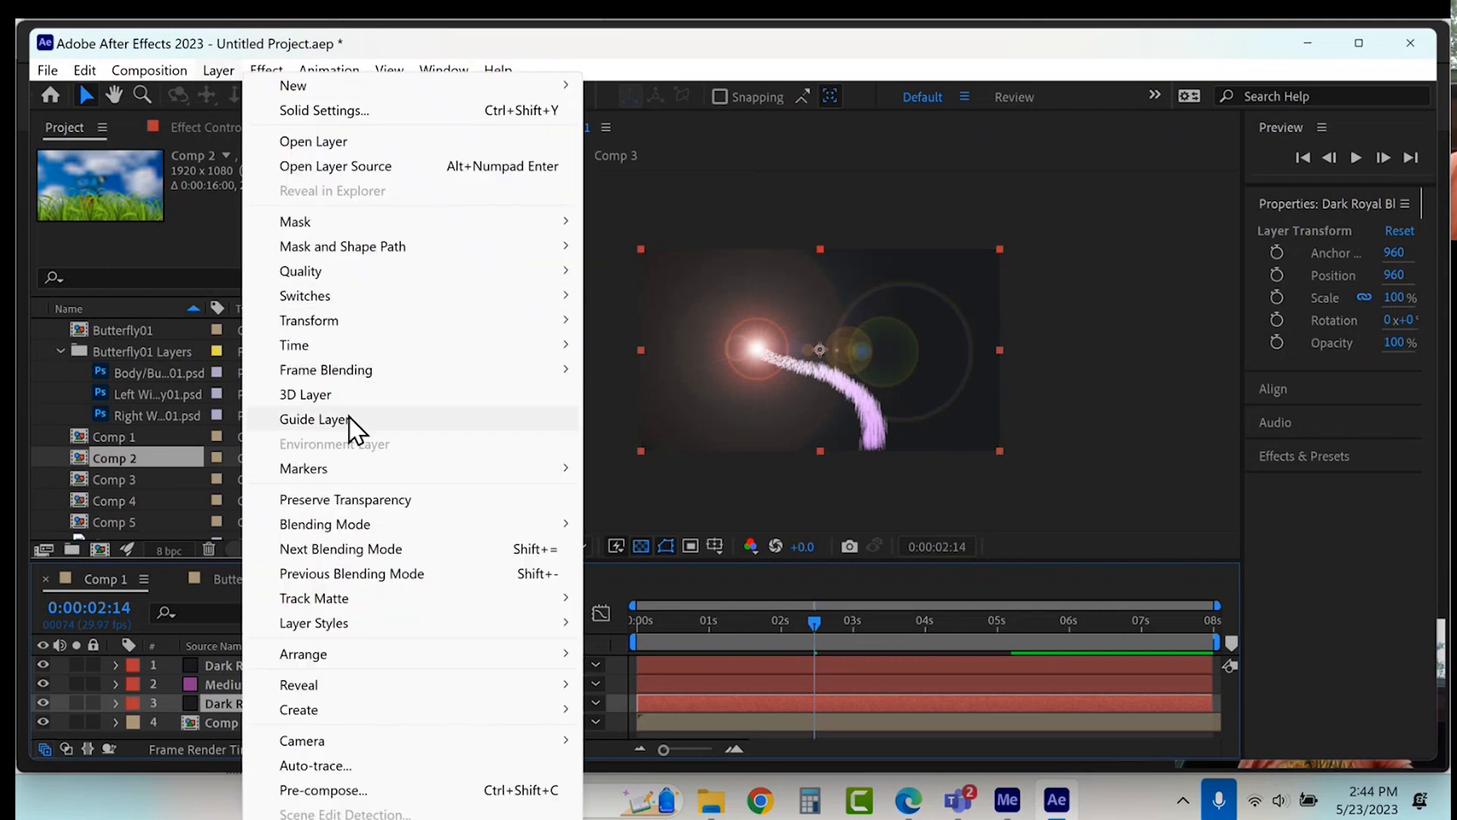
pyautogui.moveTo(358, 521)
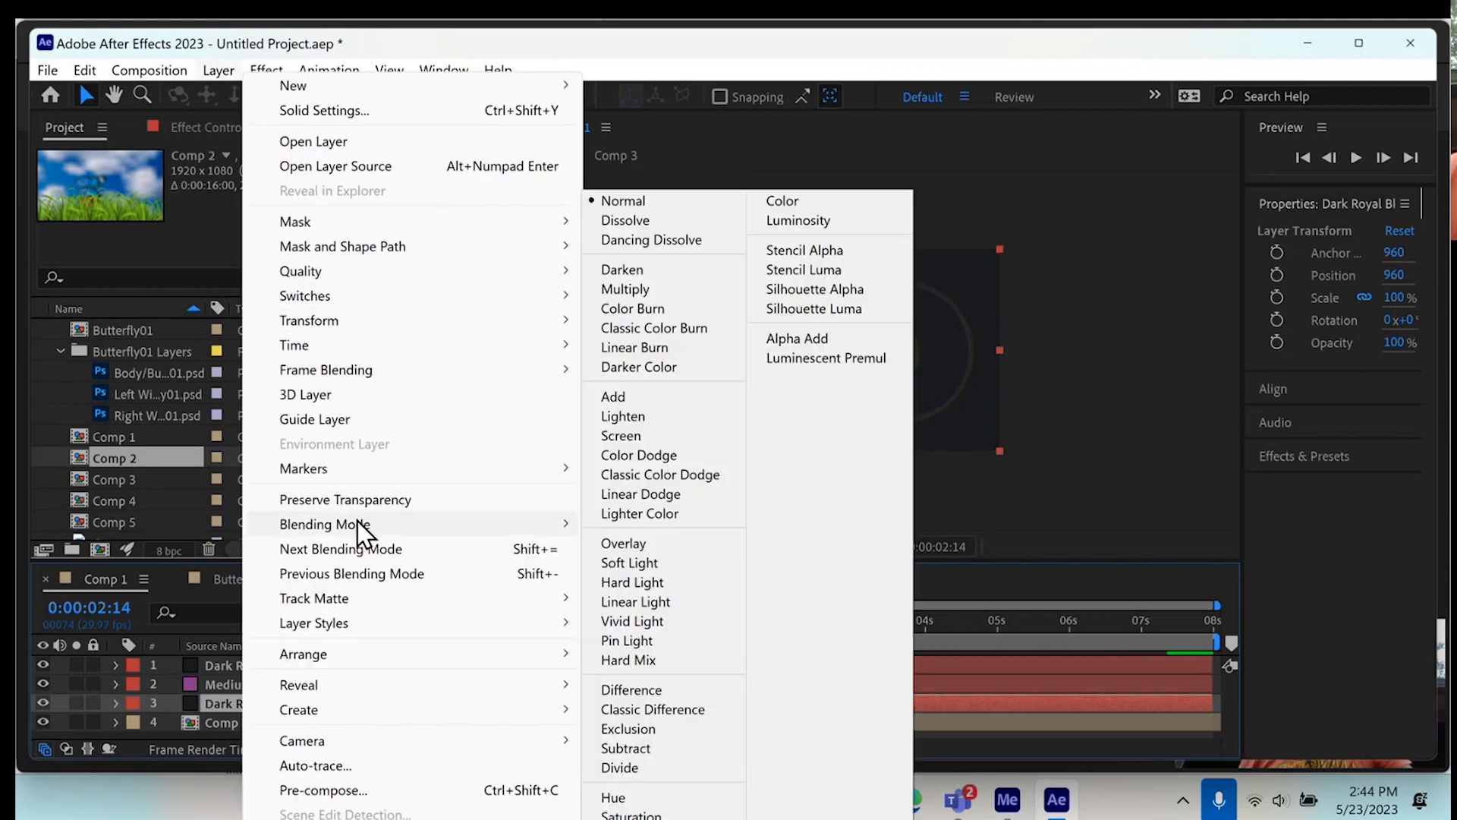
pyautogui.click(642, 543)
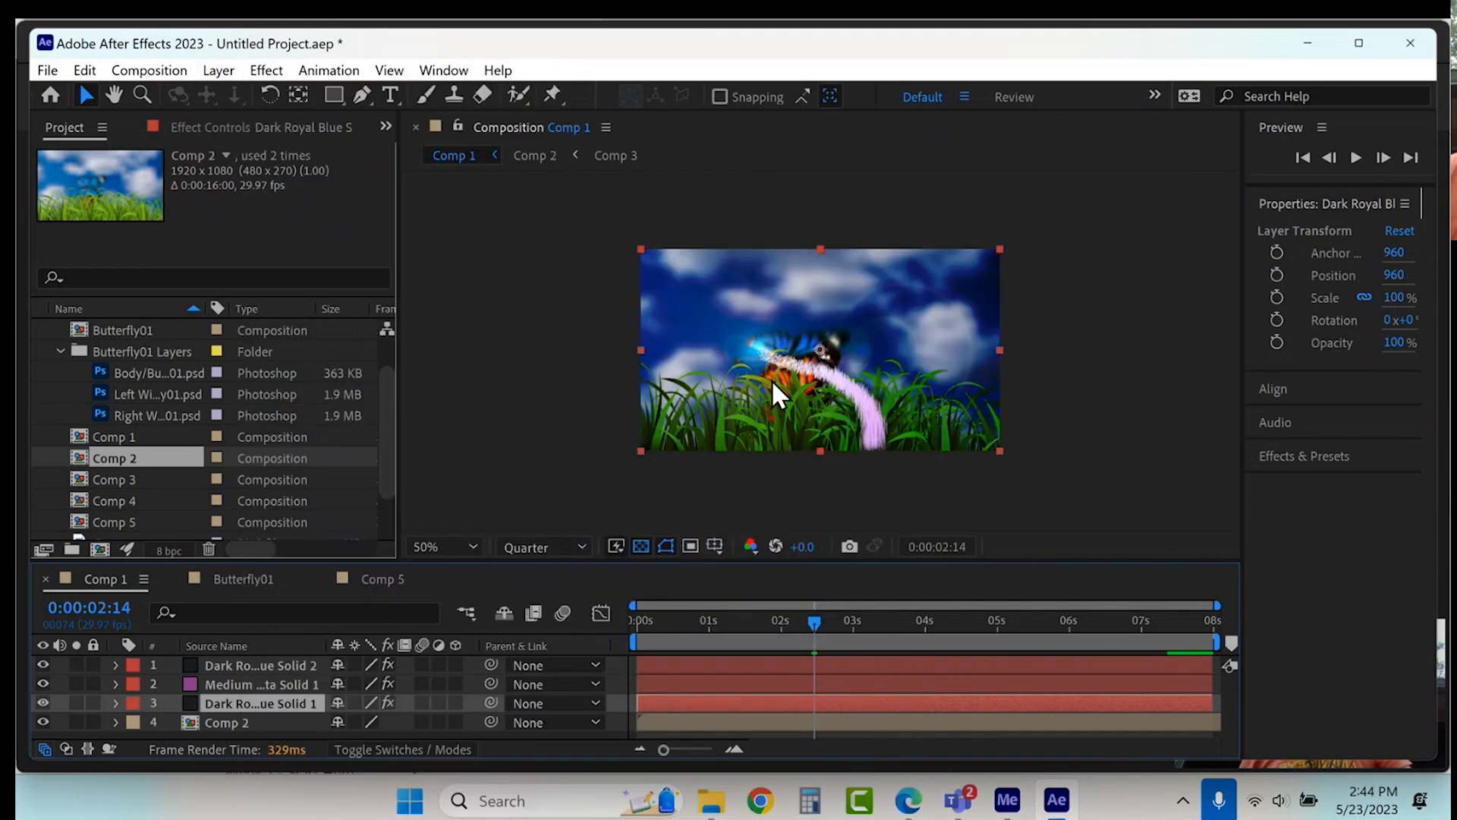
# Step: Set the blending mode of the Dark Royal Blue Solid 1 layer to Add and preview the composition
pyautogui.click(218, 71)
pyautogui.moveTo(325, 470)
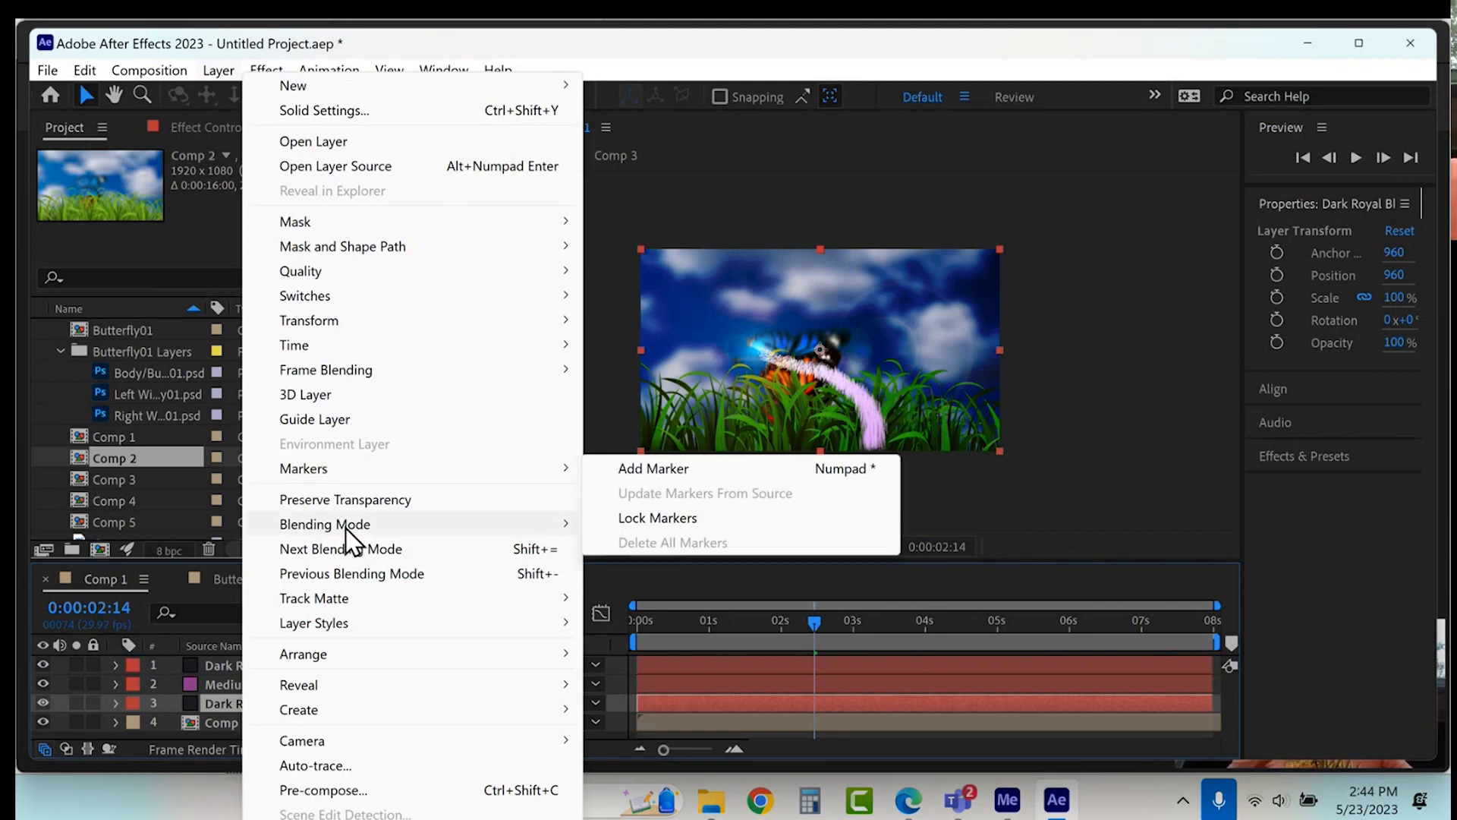
pyautogui.moveTo(346, 529)
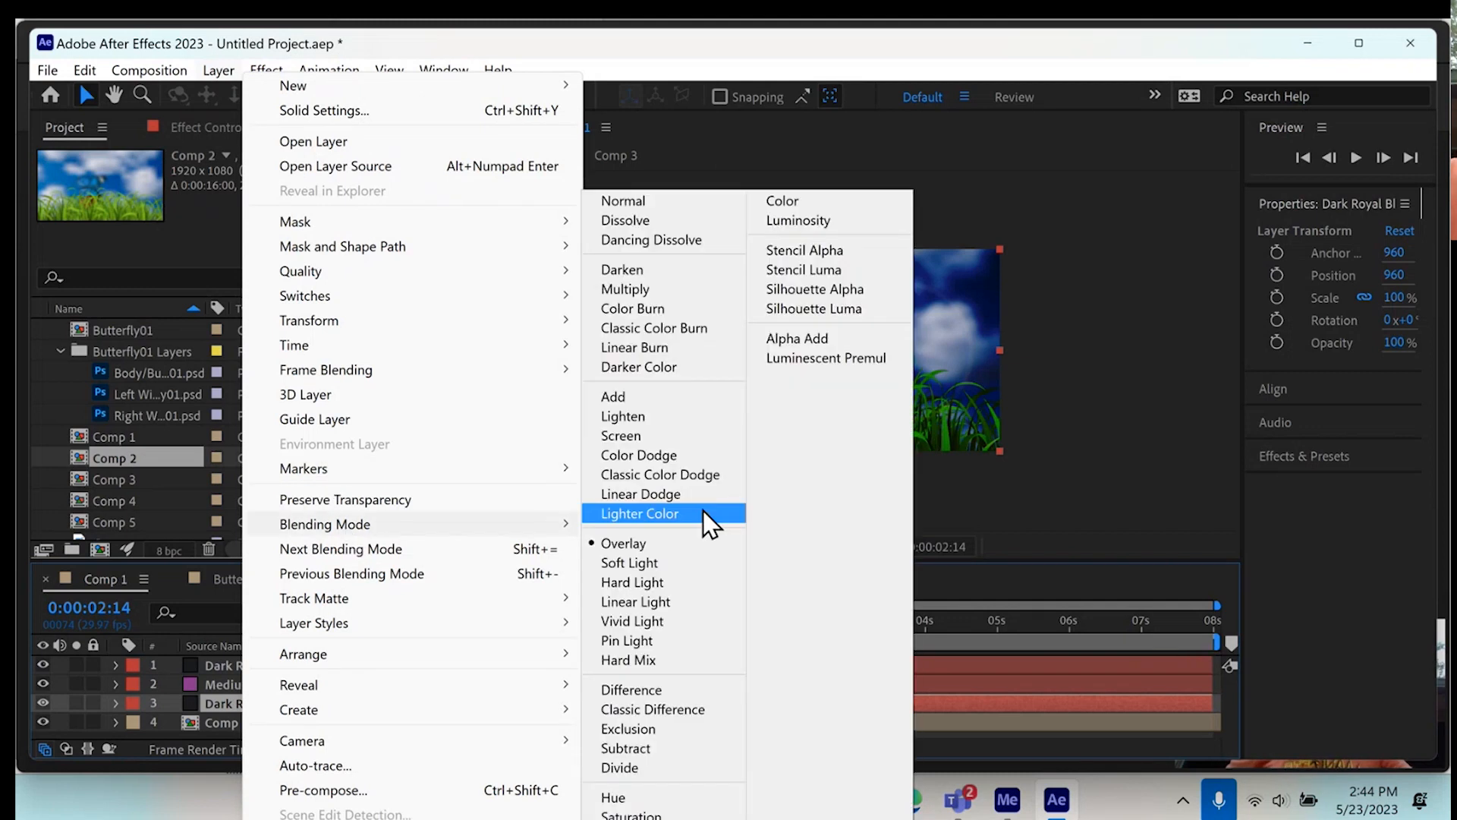
pyautogui.click(680, 399)
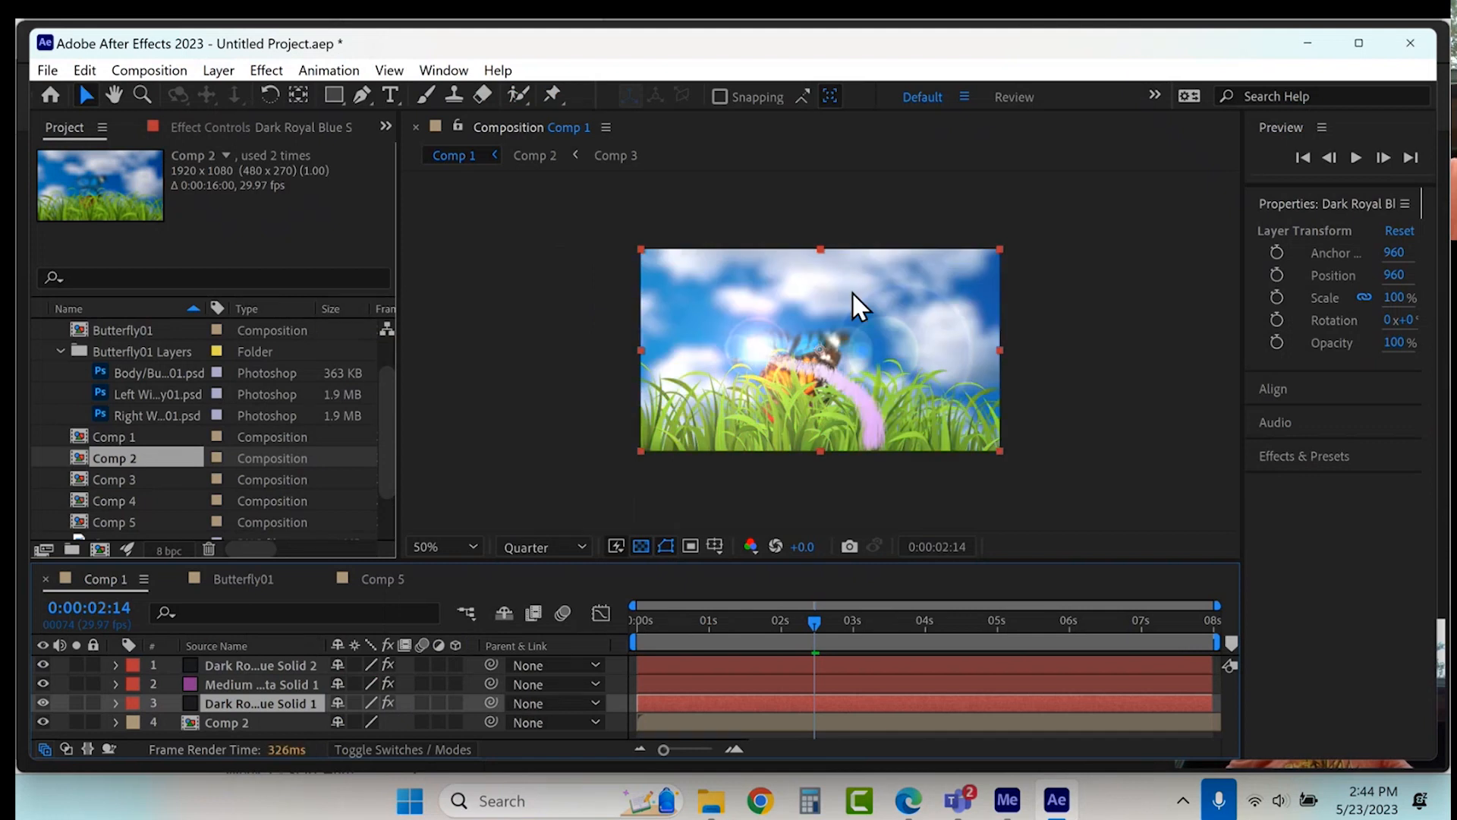
pyautogui.press('space')
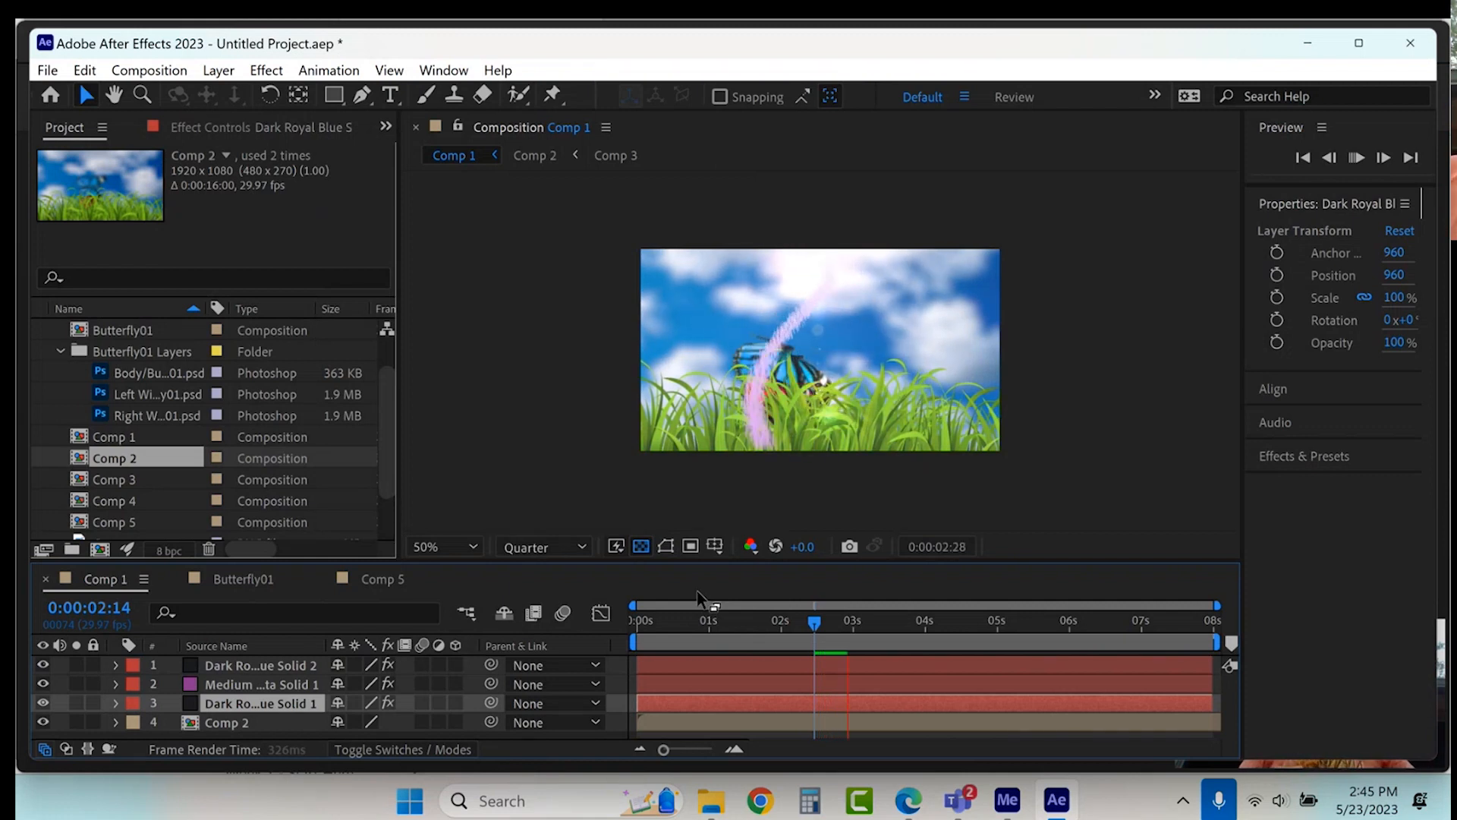
pyautogui.click(635, 694)
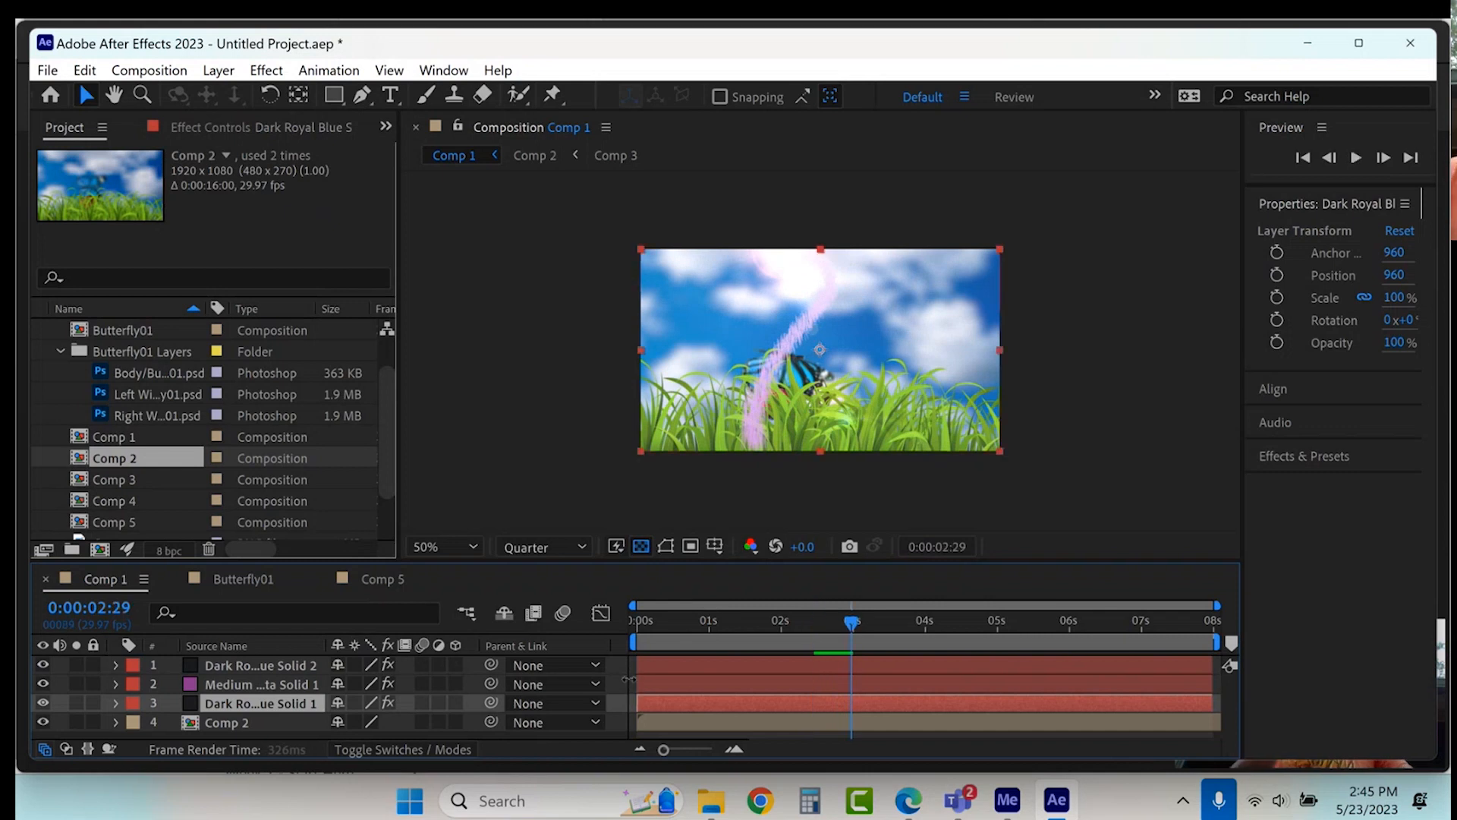
# Step: Time-stretch the Comp 2 layer with a stretch factor of 50 and preview the playback
pyautogui.click(656, 721)
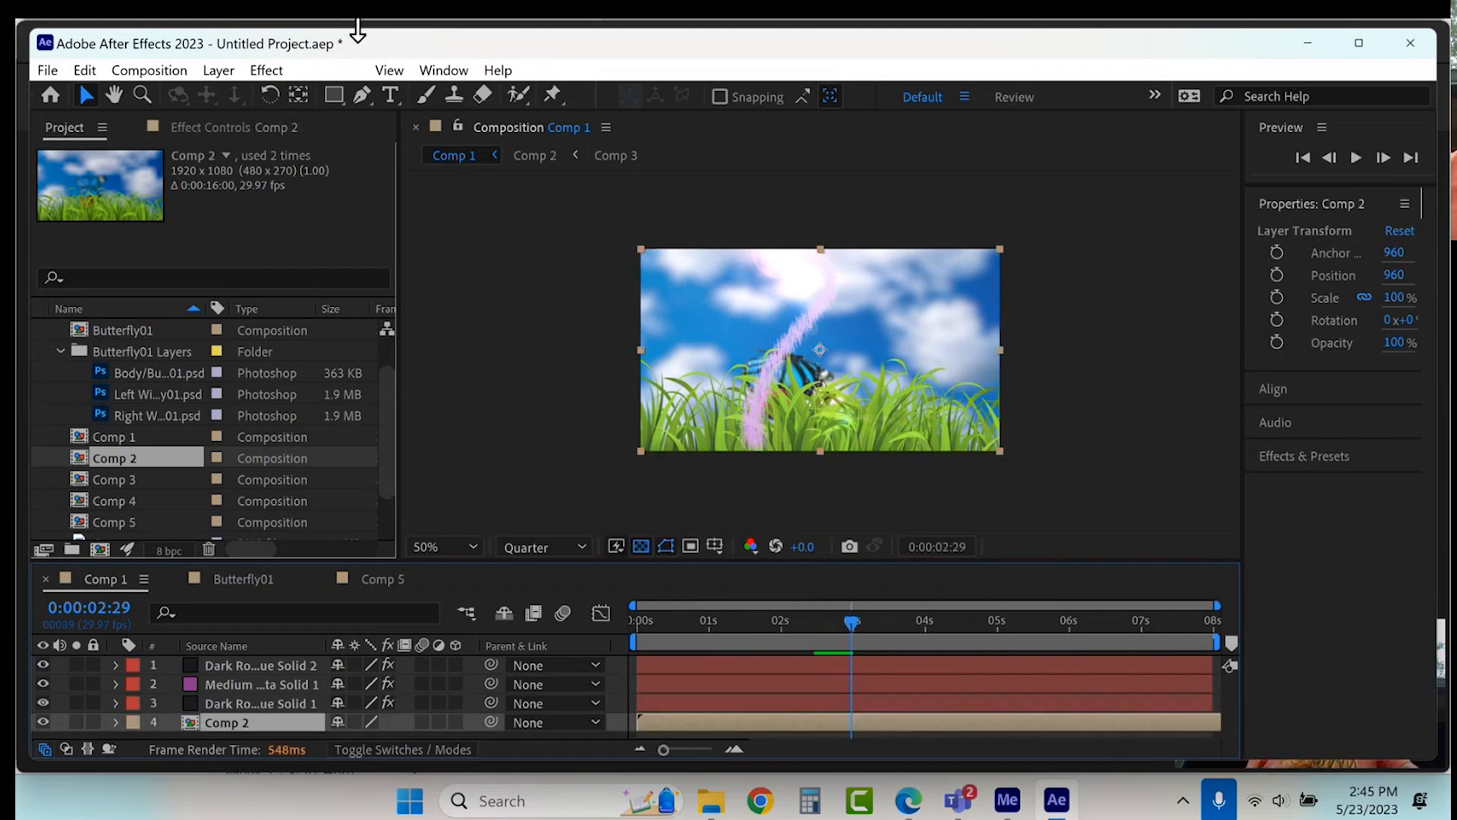
pyautogui.click(249, 71)
pyautogui.moveTo(220, 71)
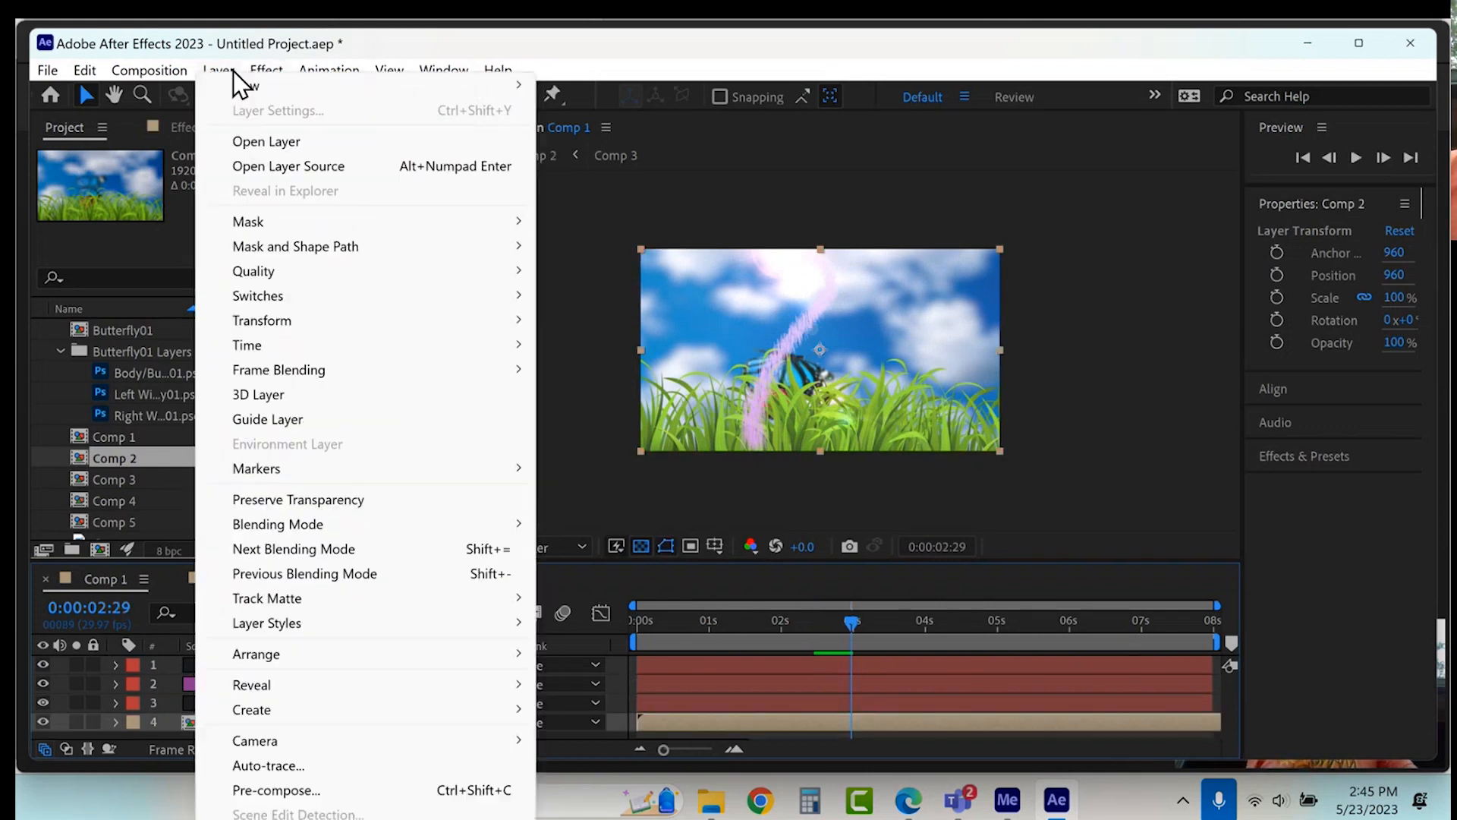
pyautogui.moveTo(256, 345)
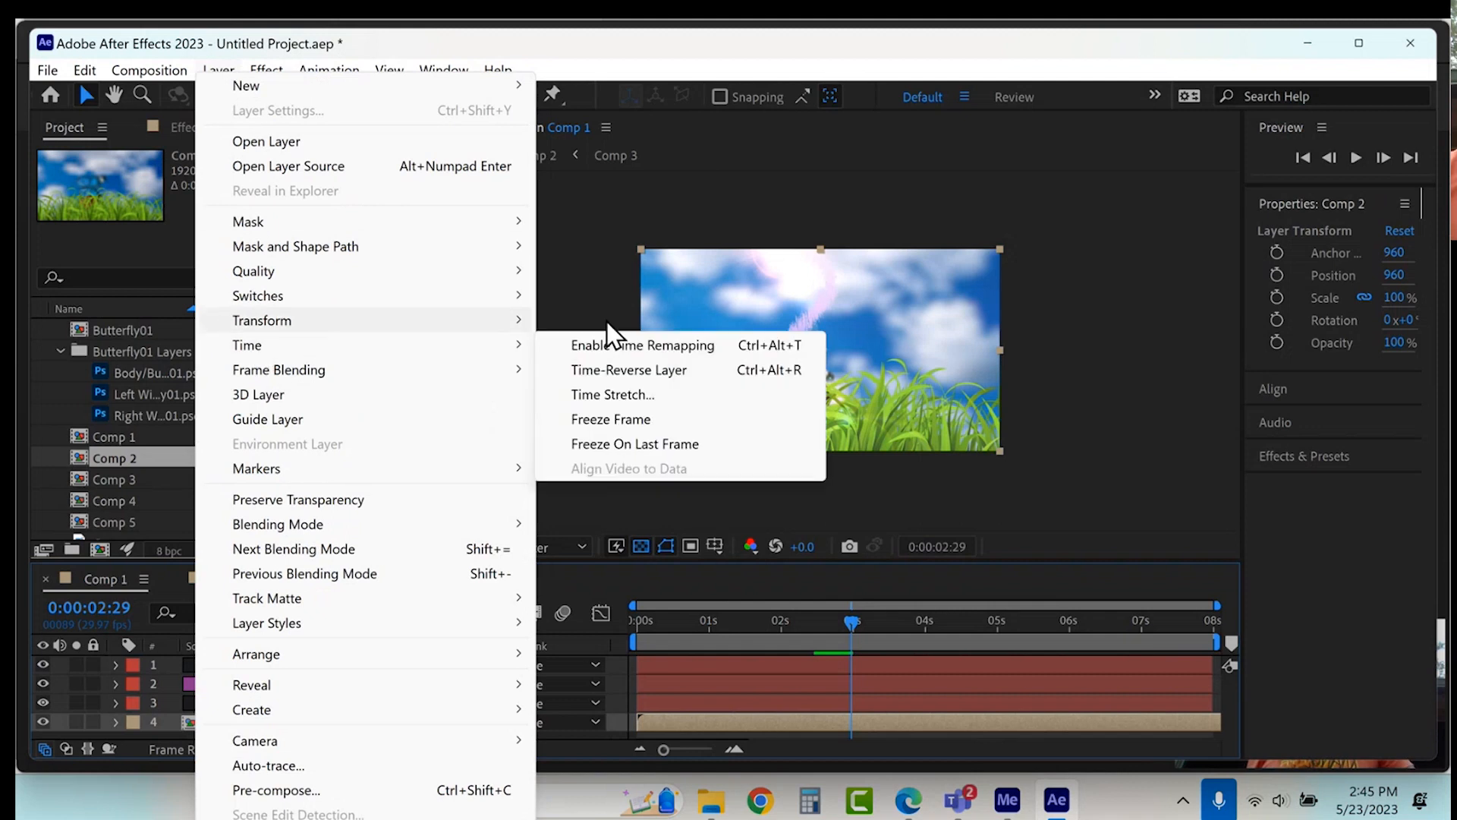
pyautogui.click(611, 395)
pyautogui.write('50')
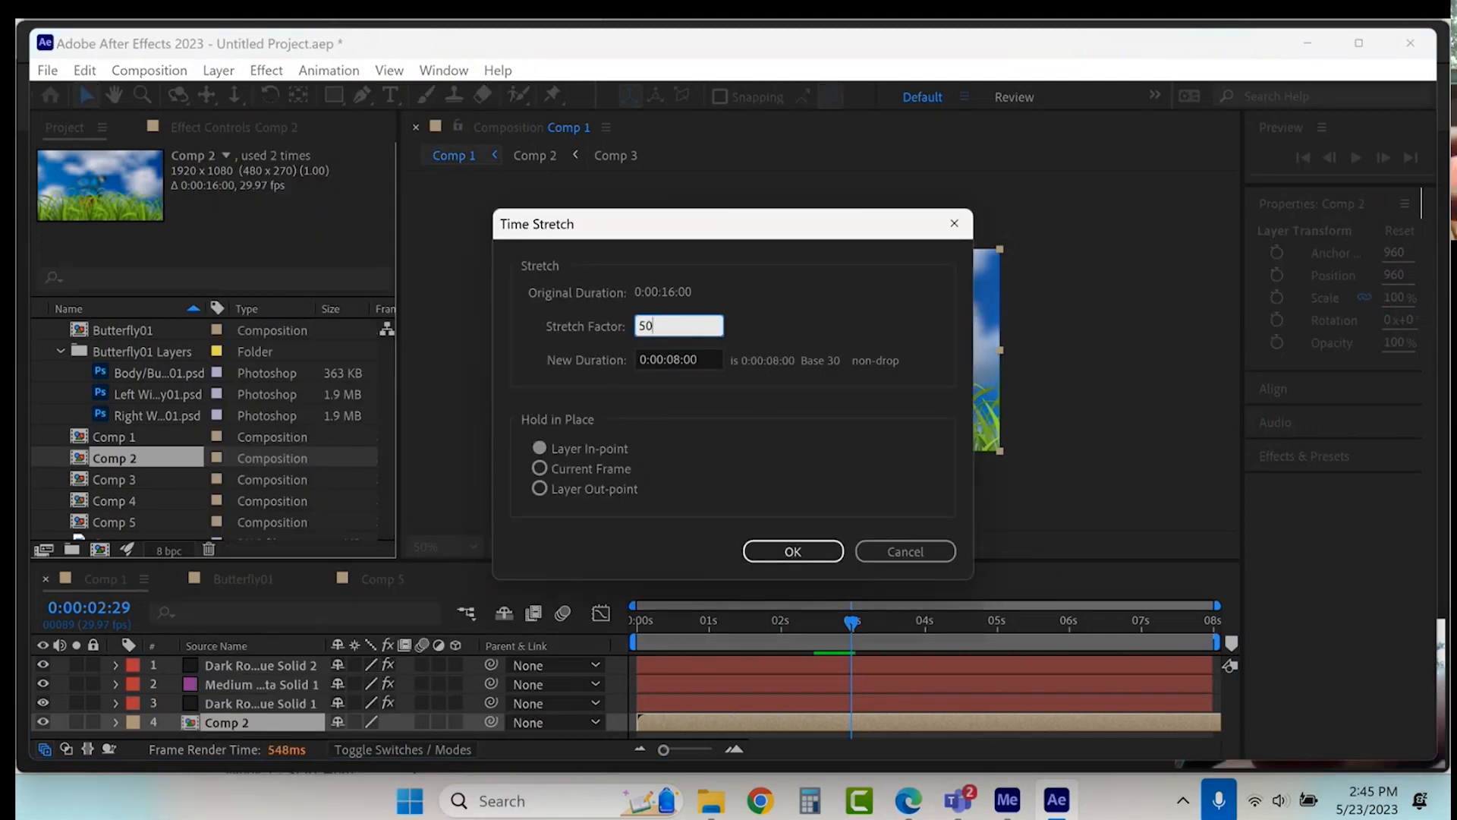
pyautogui.click(812, 543)
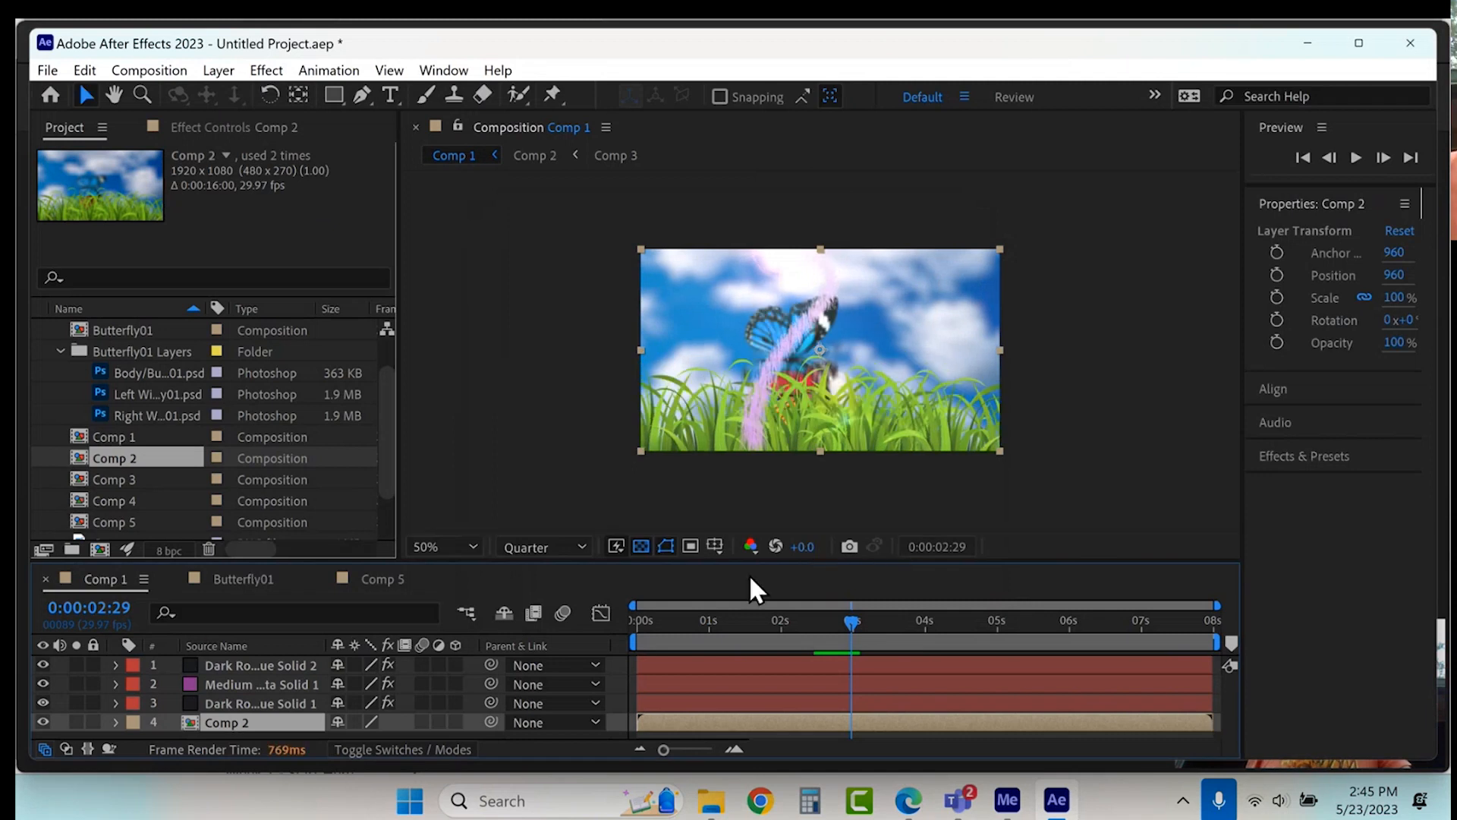
pyautogui.press('space')
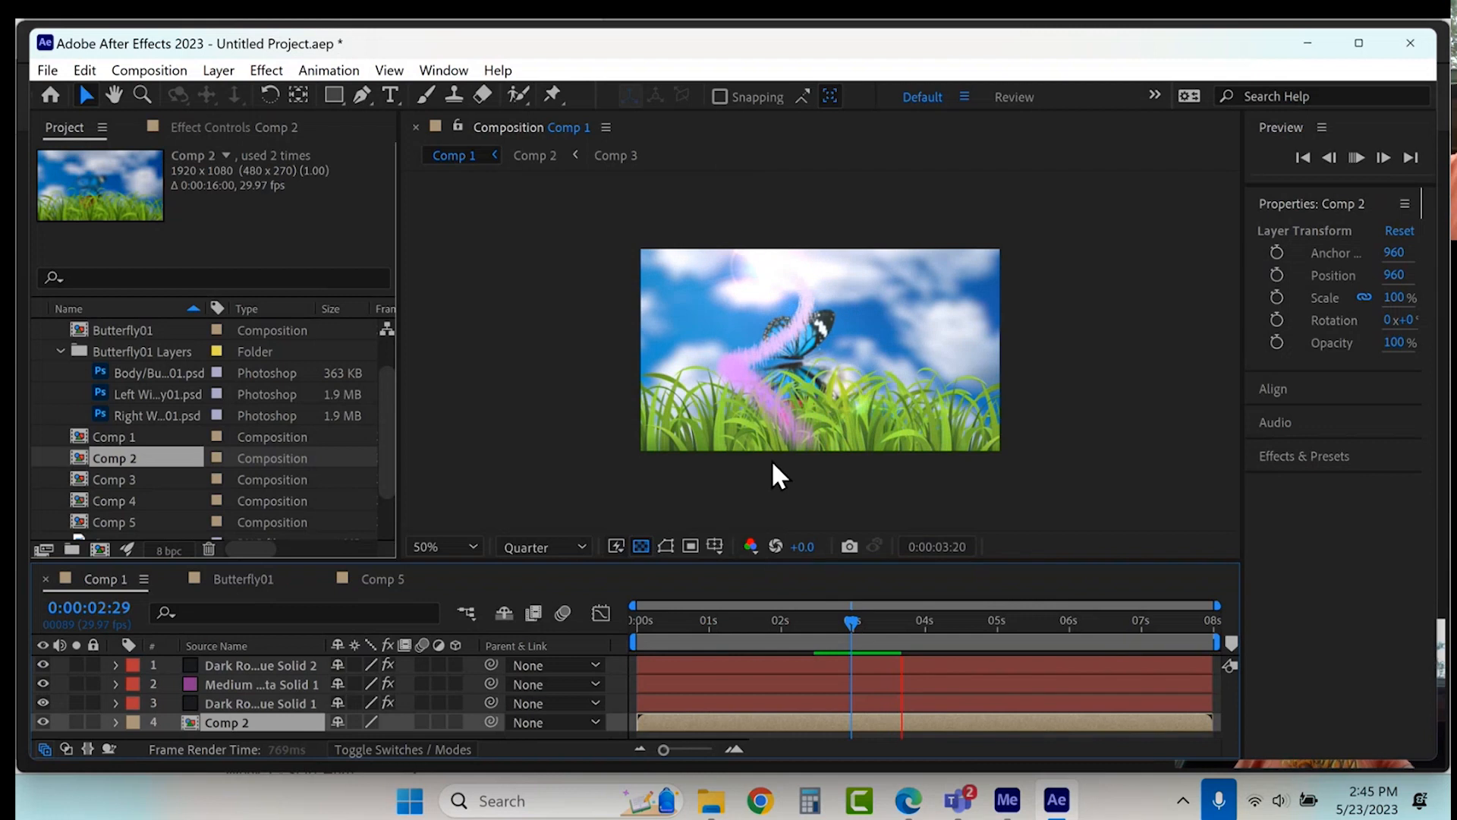
pyautogui.press('space')
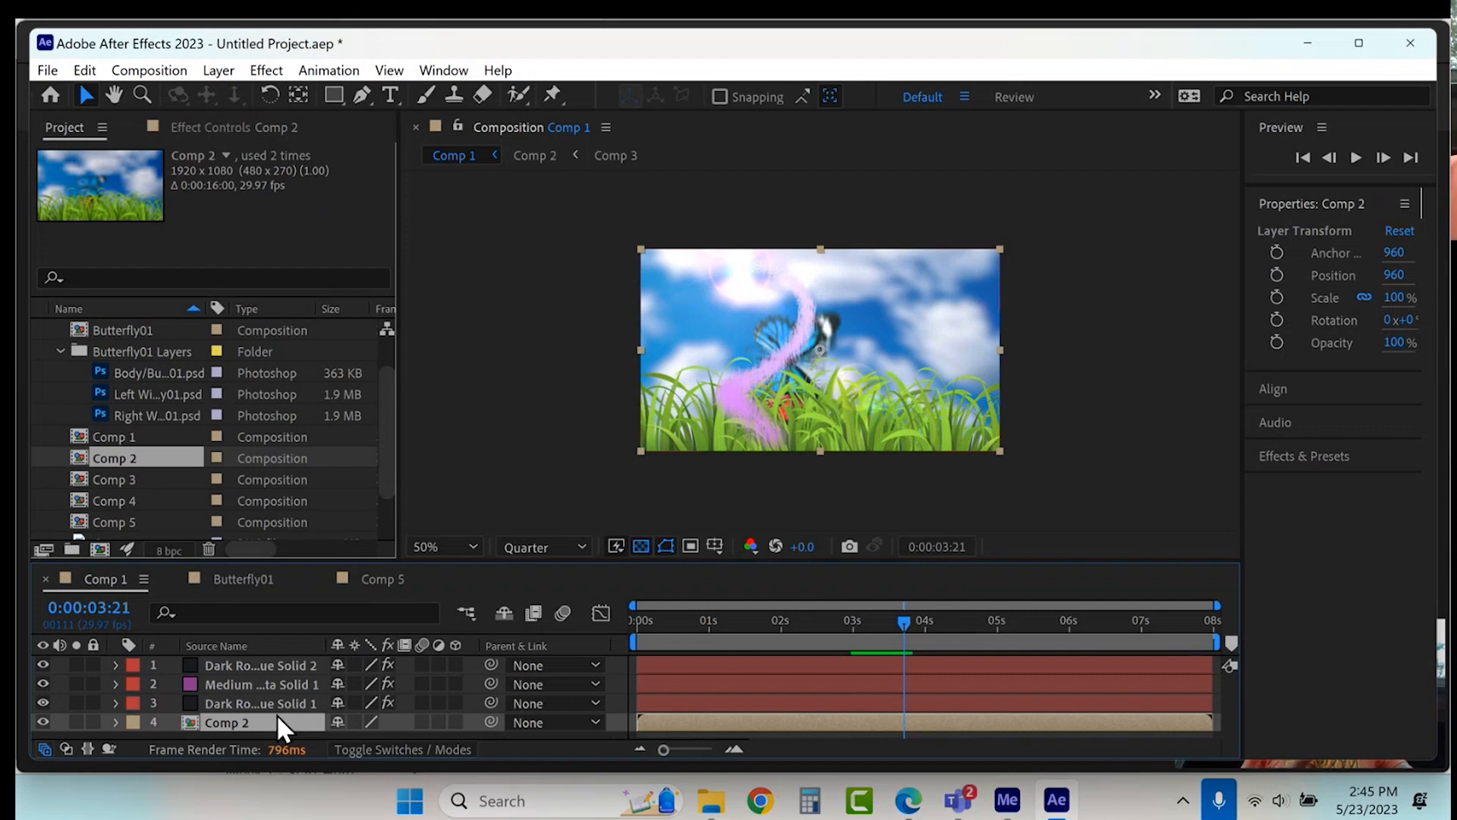
# Step: Reveal the Comp 2 layer's transform properties and set its opacity to 35%
pyautogui.click(116, 722)
pyautogui.scroll(-4, 152, 717)
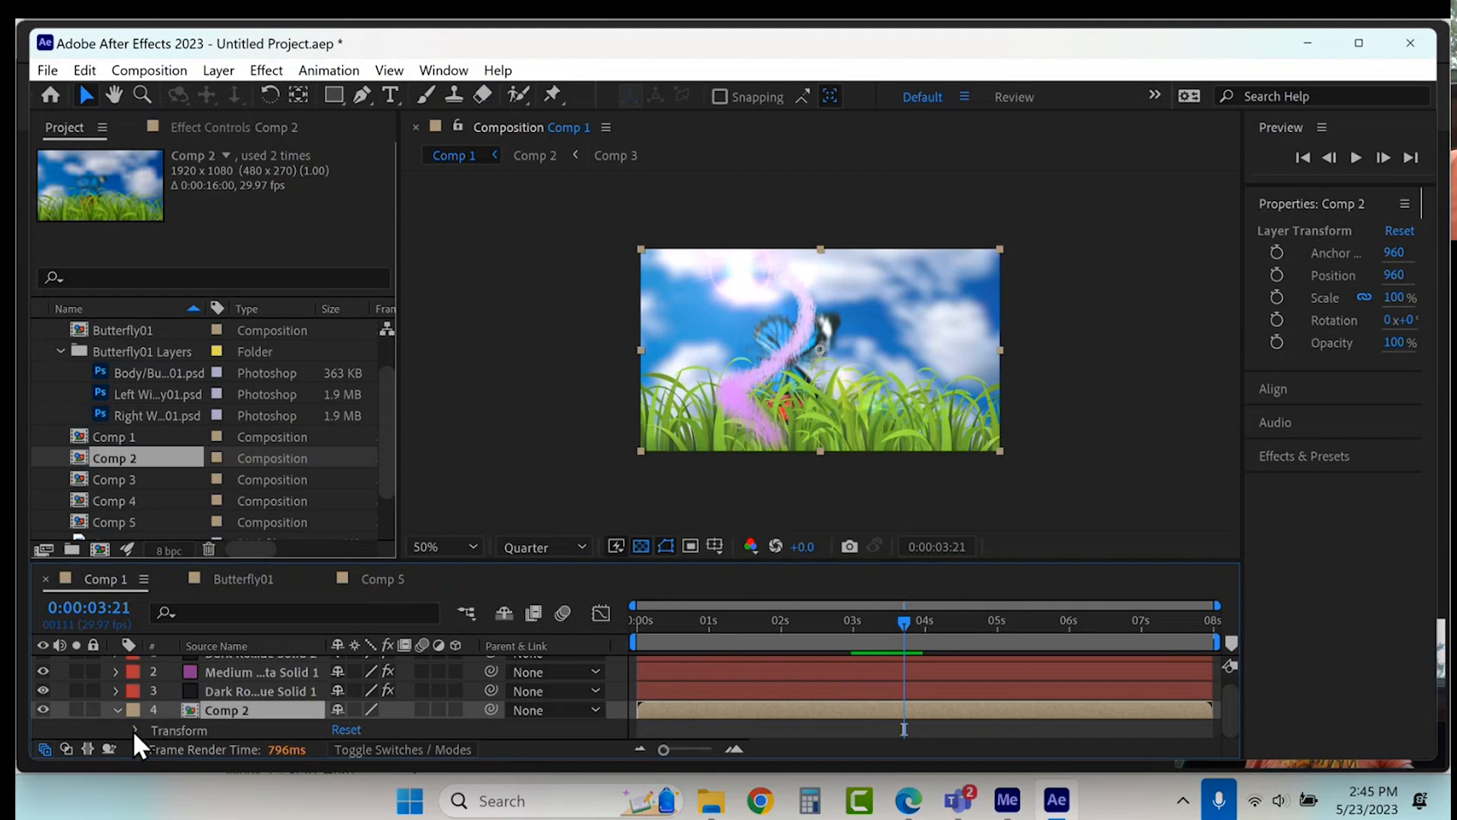
pyautogui.scroll(-2, 235, 709)
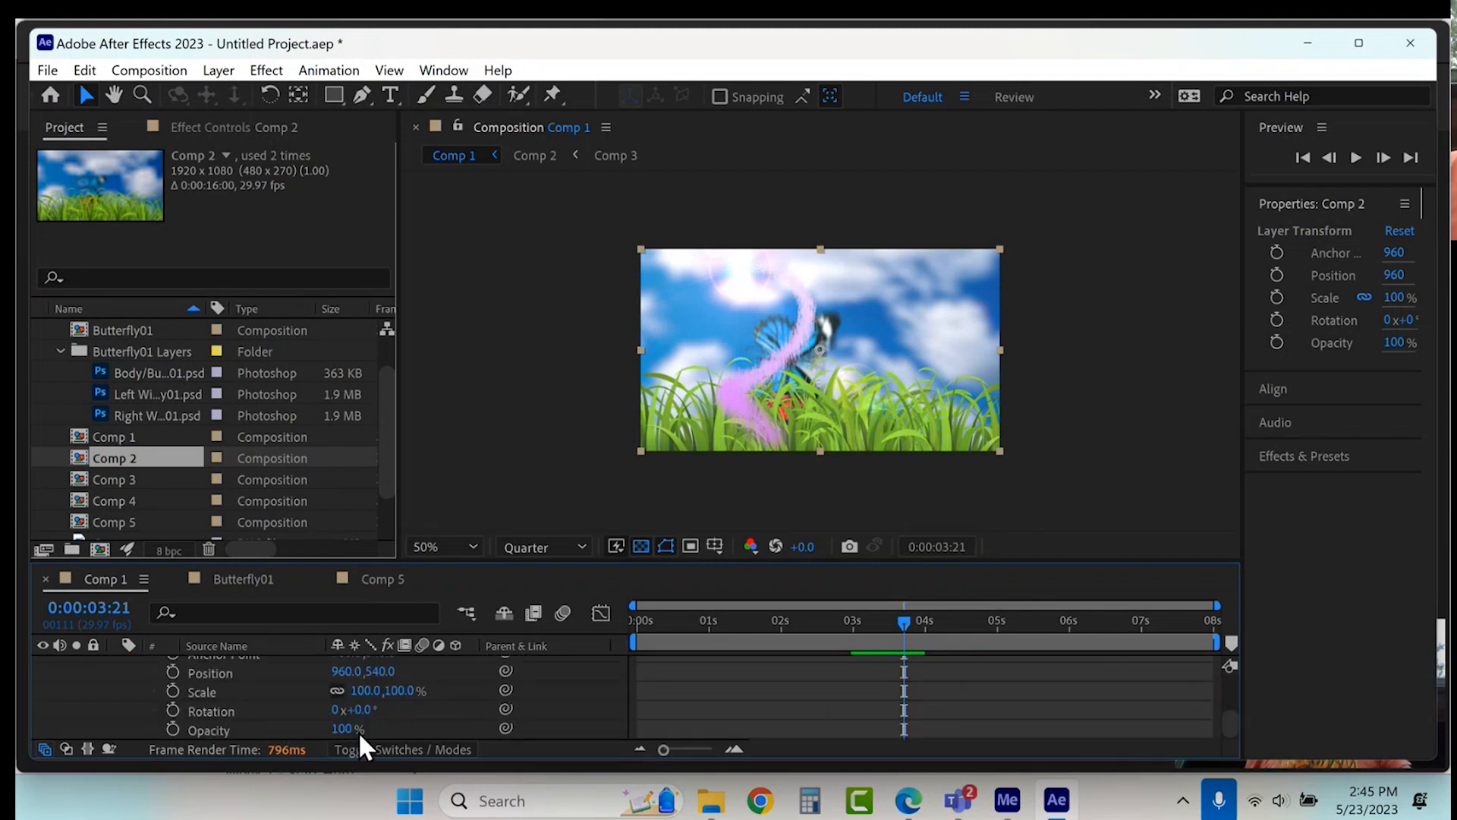
pyautogui.moveTo(345, 730); pyautogui.dragTo(208, 756)
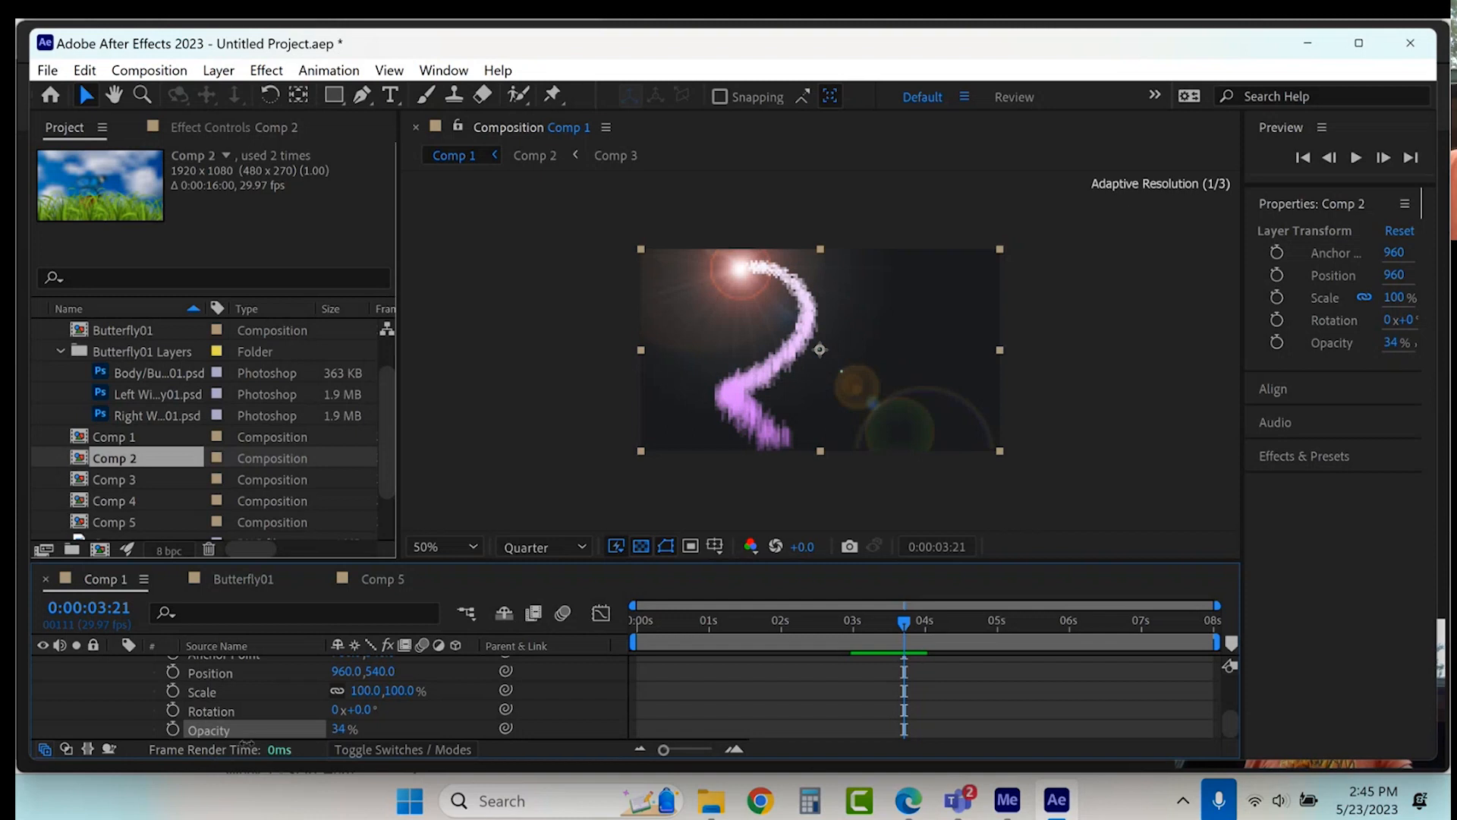
pyautogui.moveTo(275, 735); pyautogui.dragTo(277, 746)
pyautogui.click(338, 729)
pyautogui.write('35')
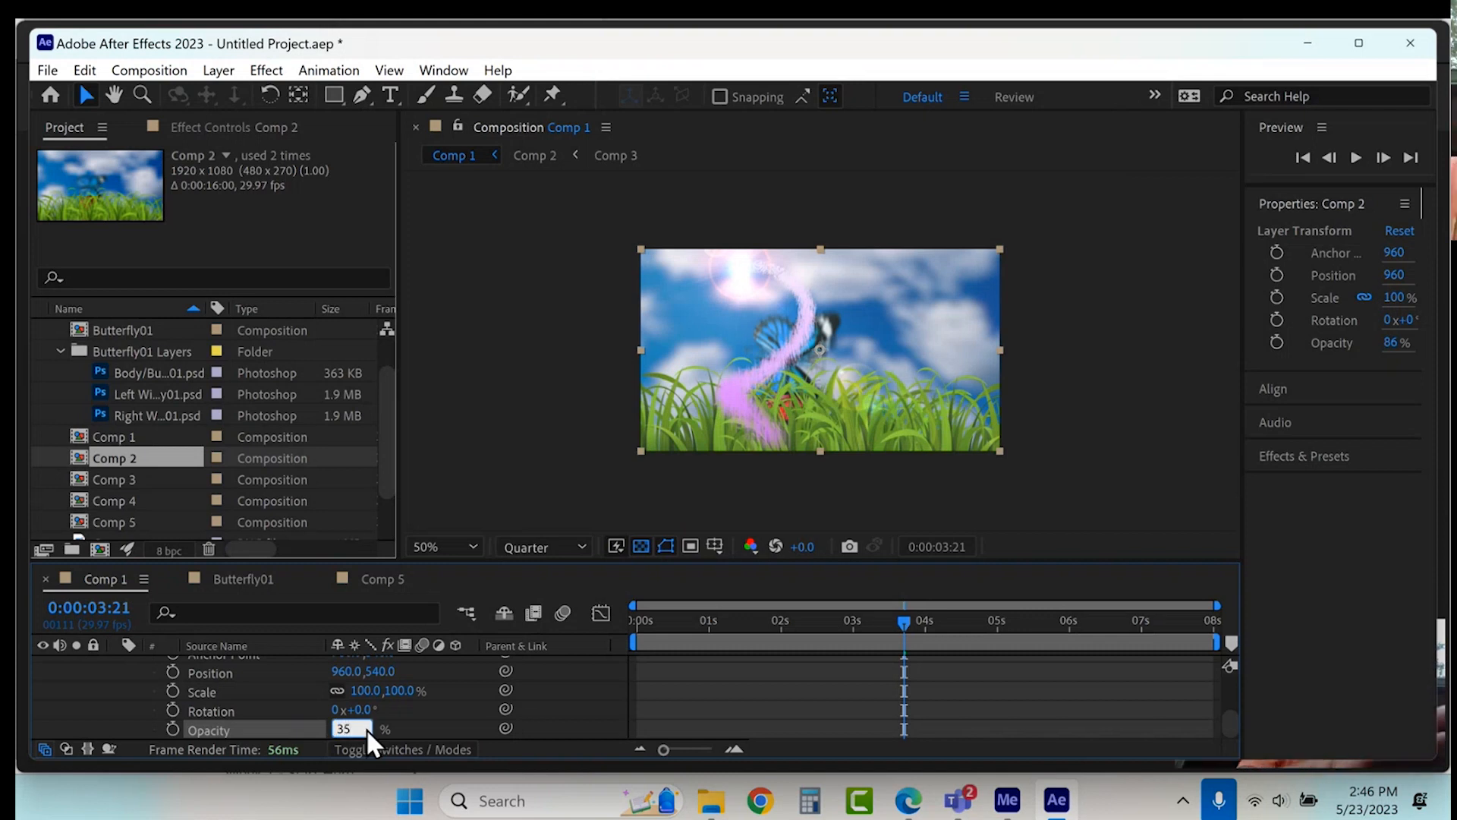
pyautogui.press('Return')
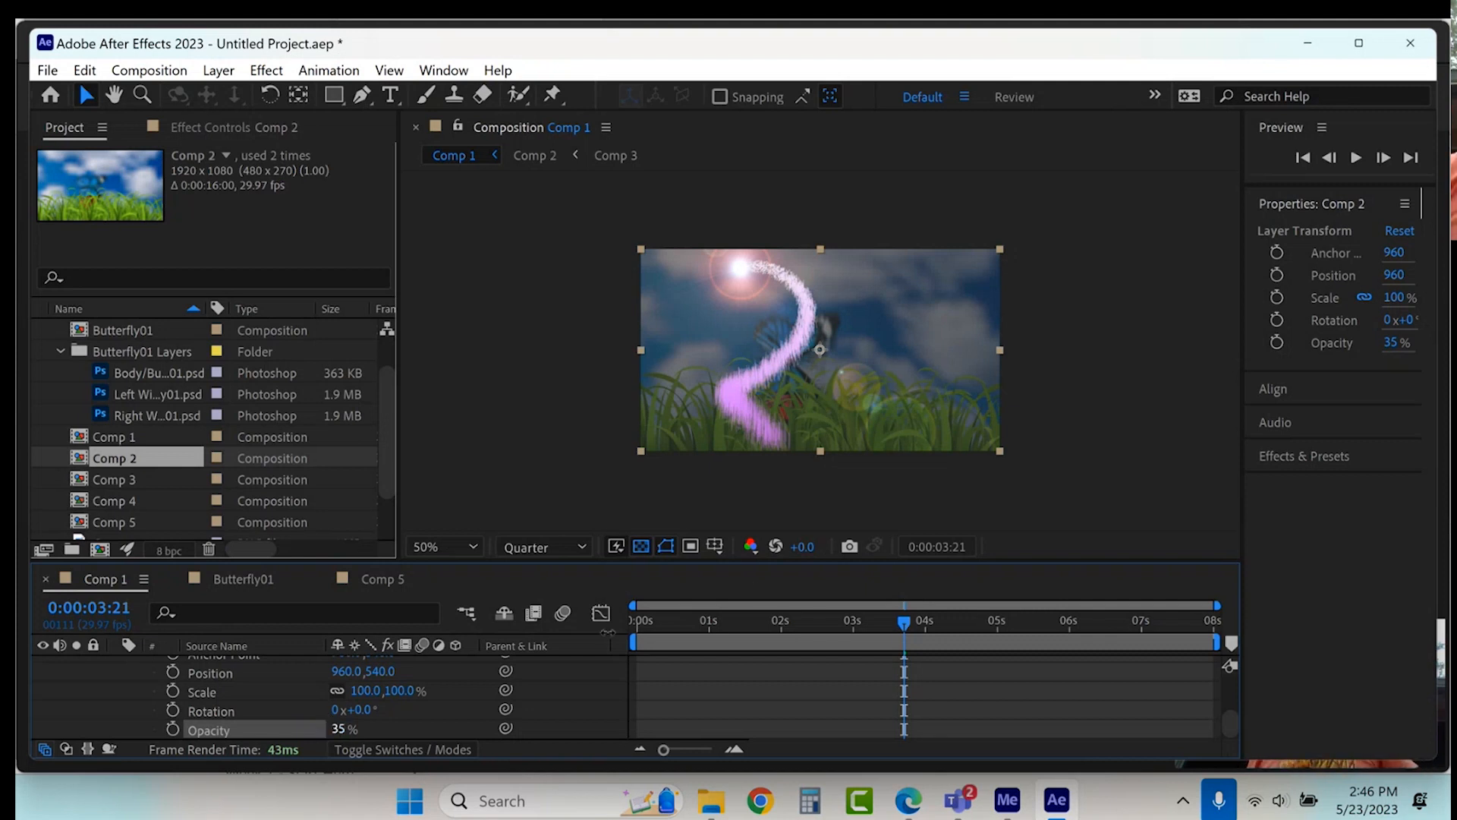
# Step: Return to the start of the timeline and enlarge the Comp 2 layer's scale to about 156%
pyautogui.click(708, 620)
pyautogui.moveTo(644, 618); pyautogui.dragTo(621, 620)
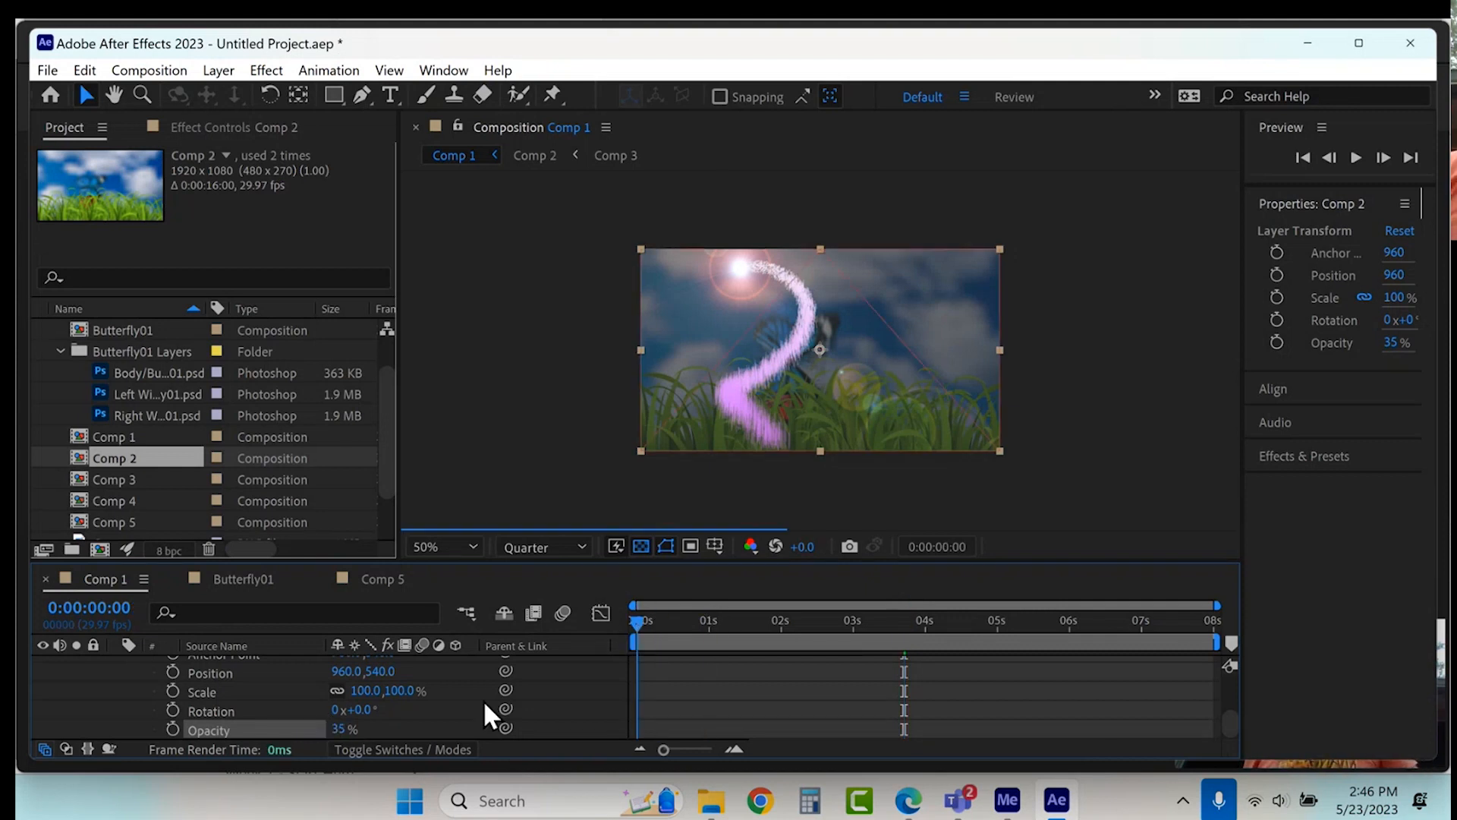
pyautogui.moveTo(366, 690); pyautogui.dragTo(505, 713)
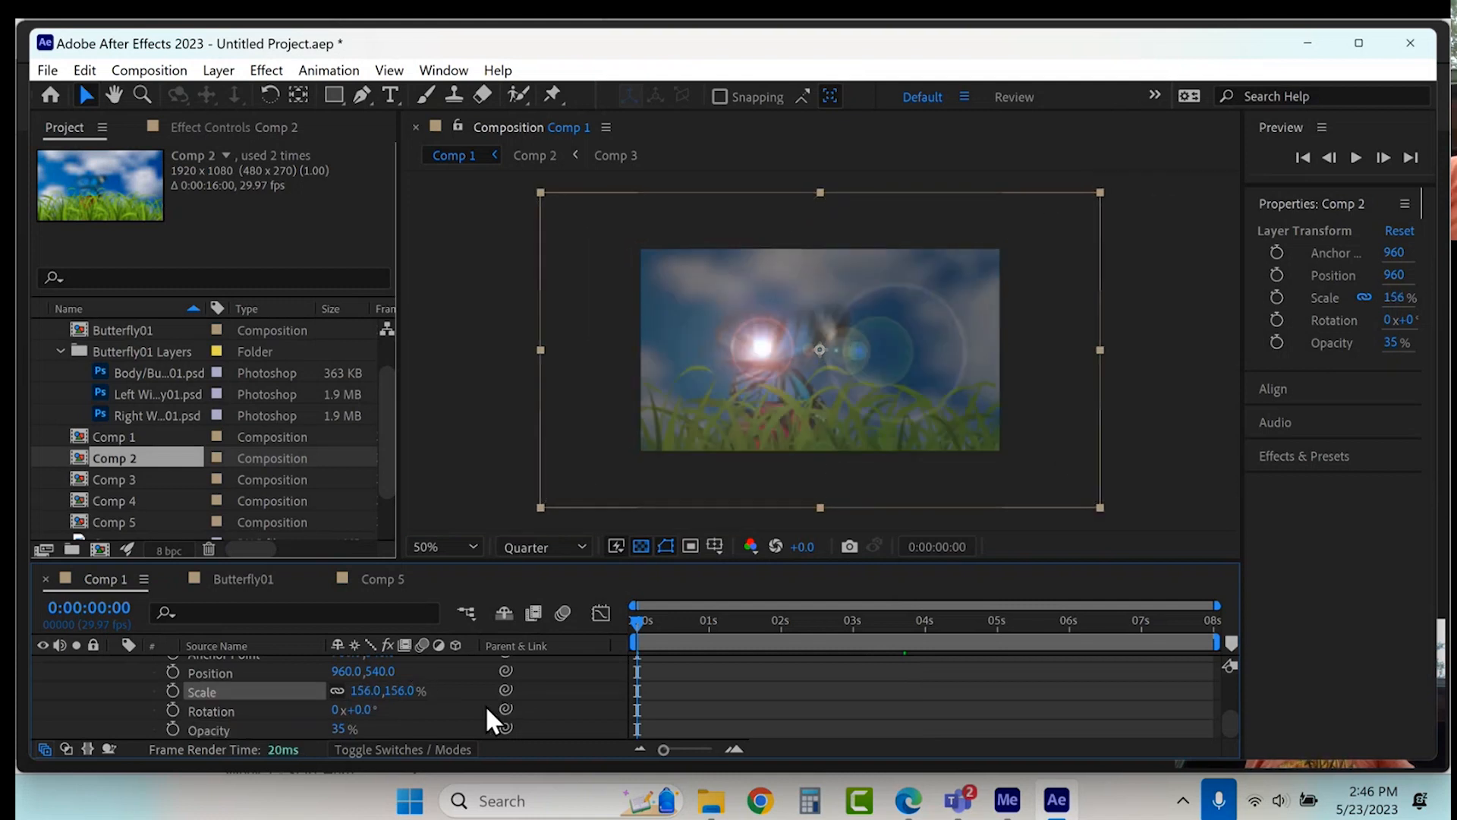
# Step: Animate the Comp 2 layer's rotation from 0 at the first frame to 2 full revolutions at 0:00:07:29
pyautogui.click(173, 710)
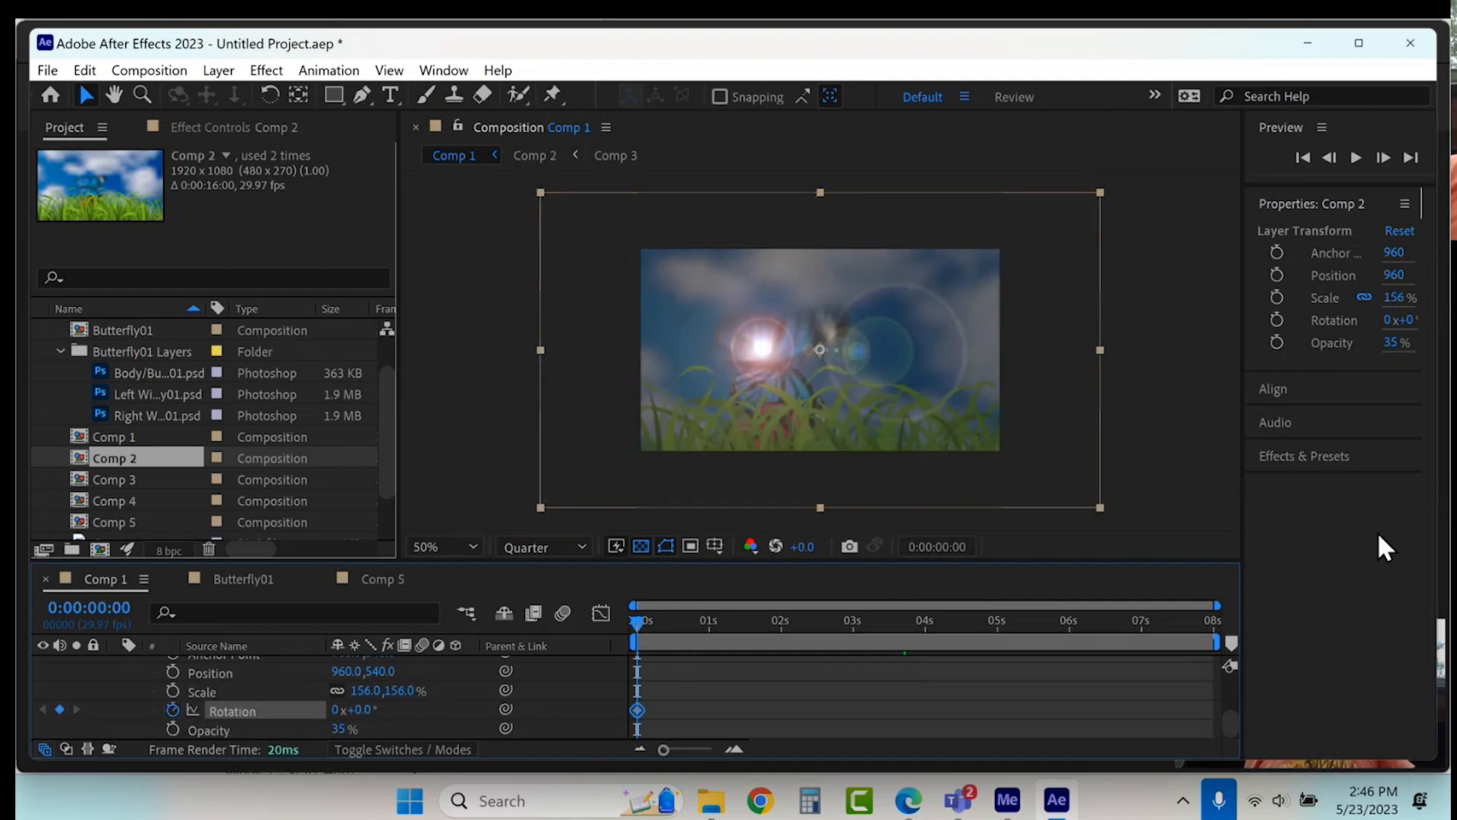
pyautogui.moveTo(1198, 634); pyautogui.dragTo(1223, 638)
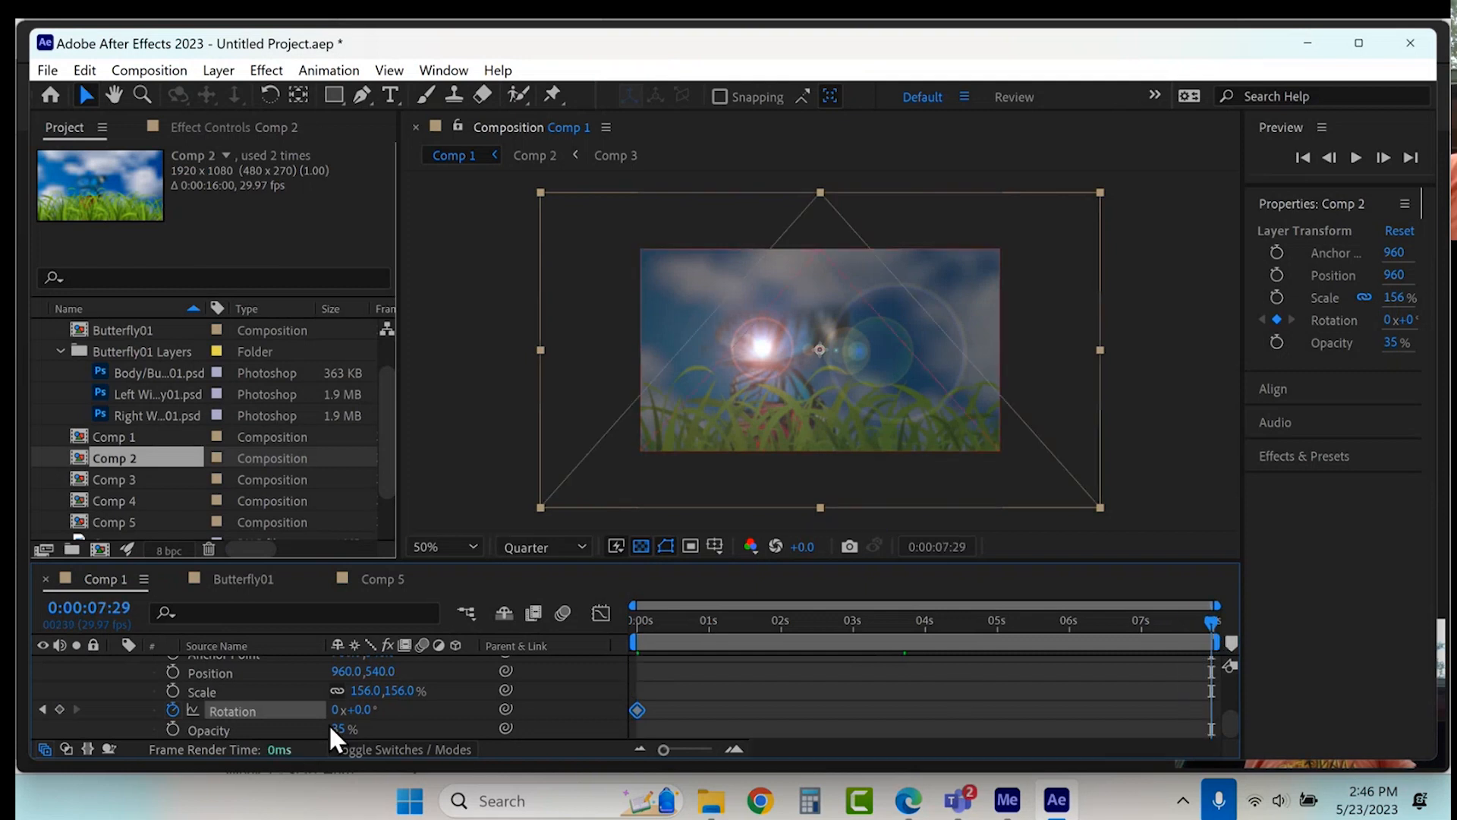
pyautogui.click(338, 708)
pyautogui.write('2')
pyautogui.press('Return')
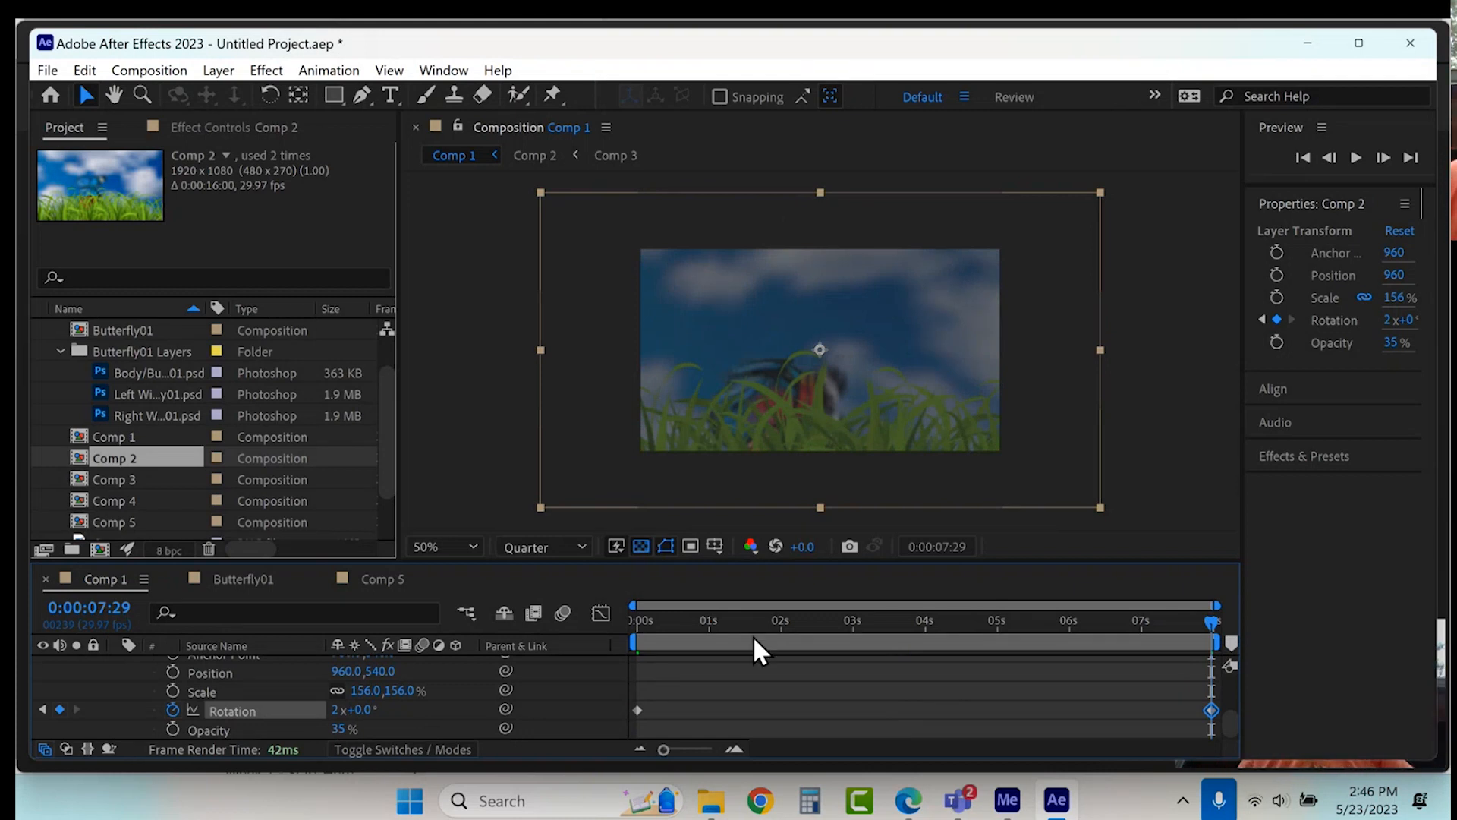
# Step: Check the rotation mid-animation, enlarge the Comp 2 layer's scale to about 217%, and preview from the start
pyautogui.moveTo(777, 621); pyautogui.dragTo(831, 621)
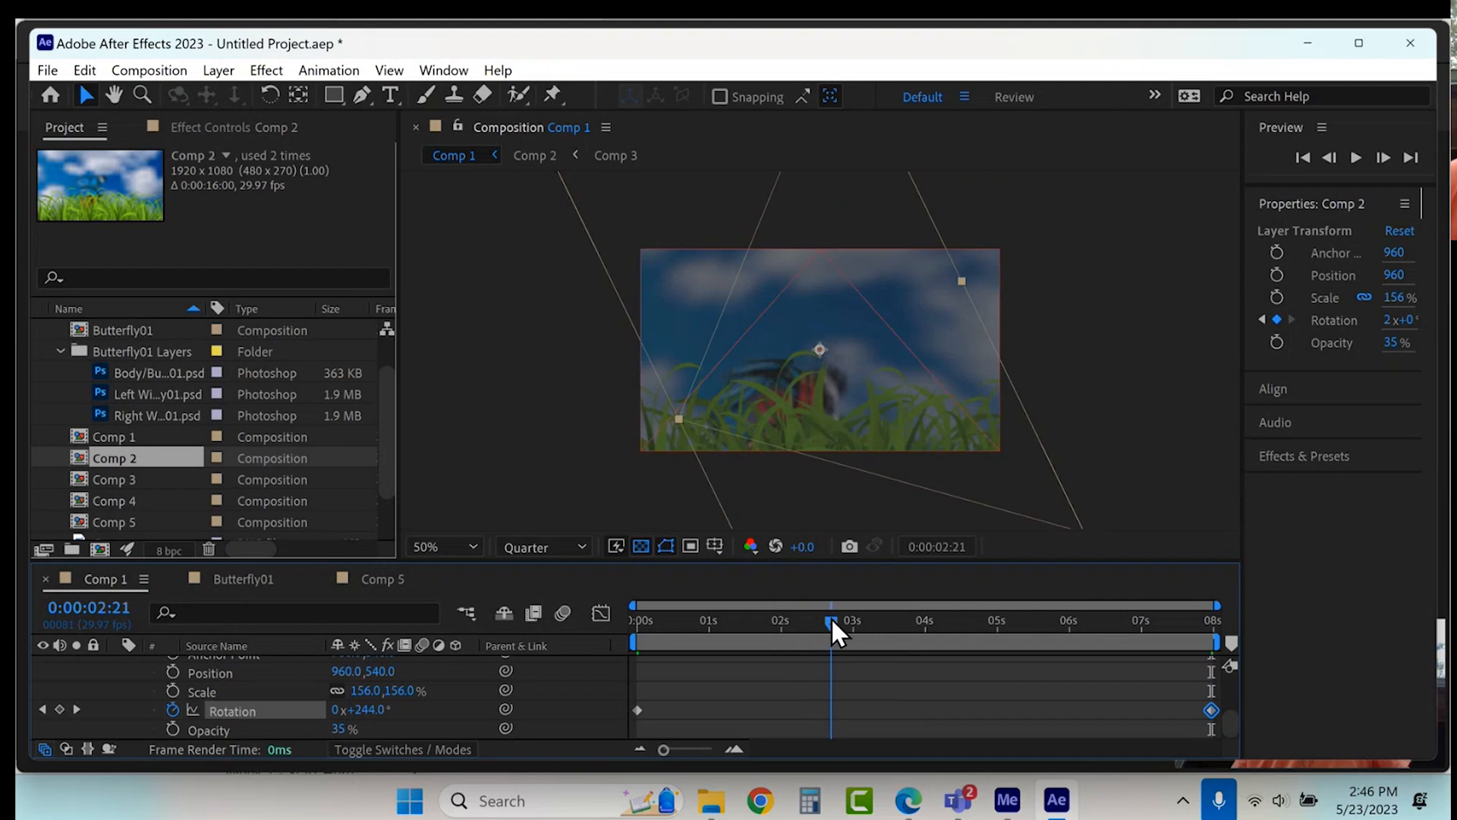
pyautogui.moveTo(368, 690); pyautogui.dragTo(424, 676)
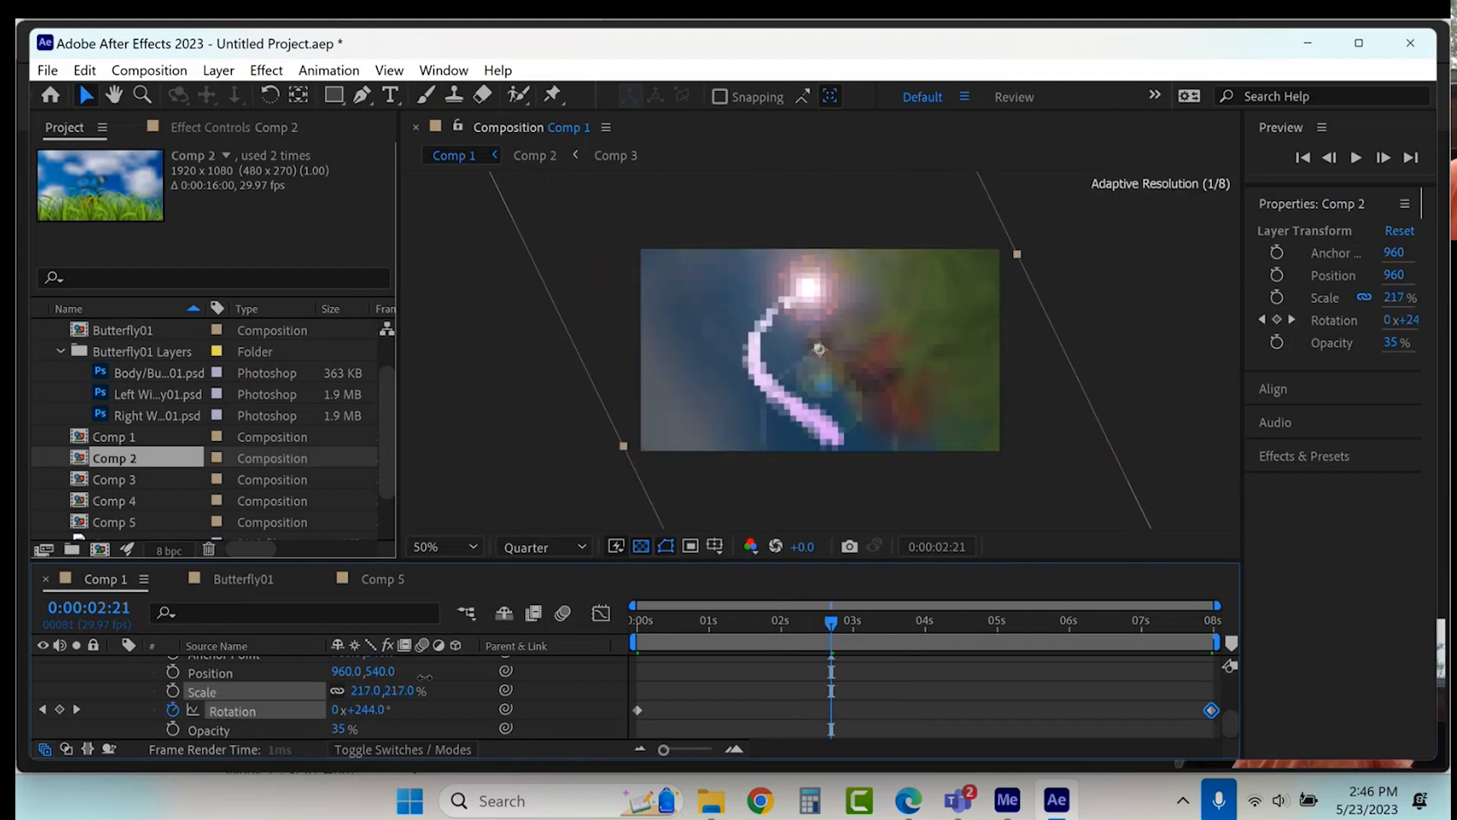
pyautogui.click(635, 623)
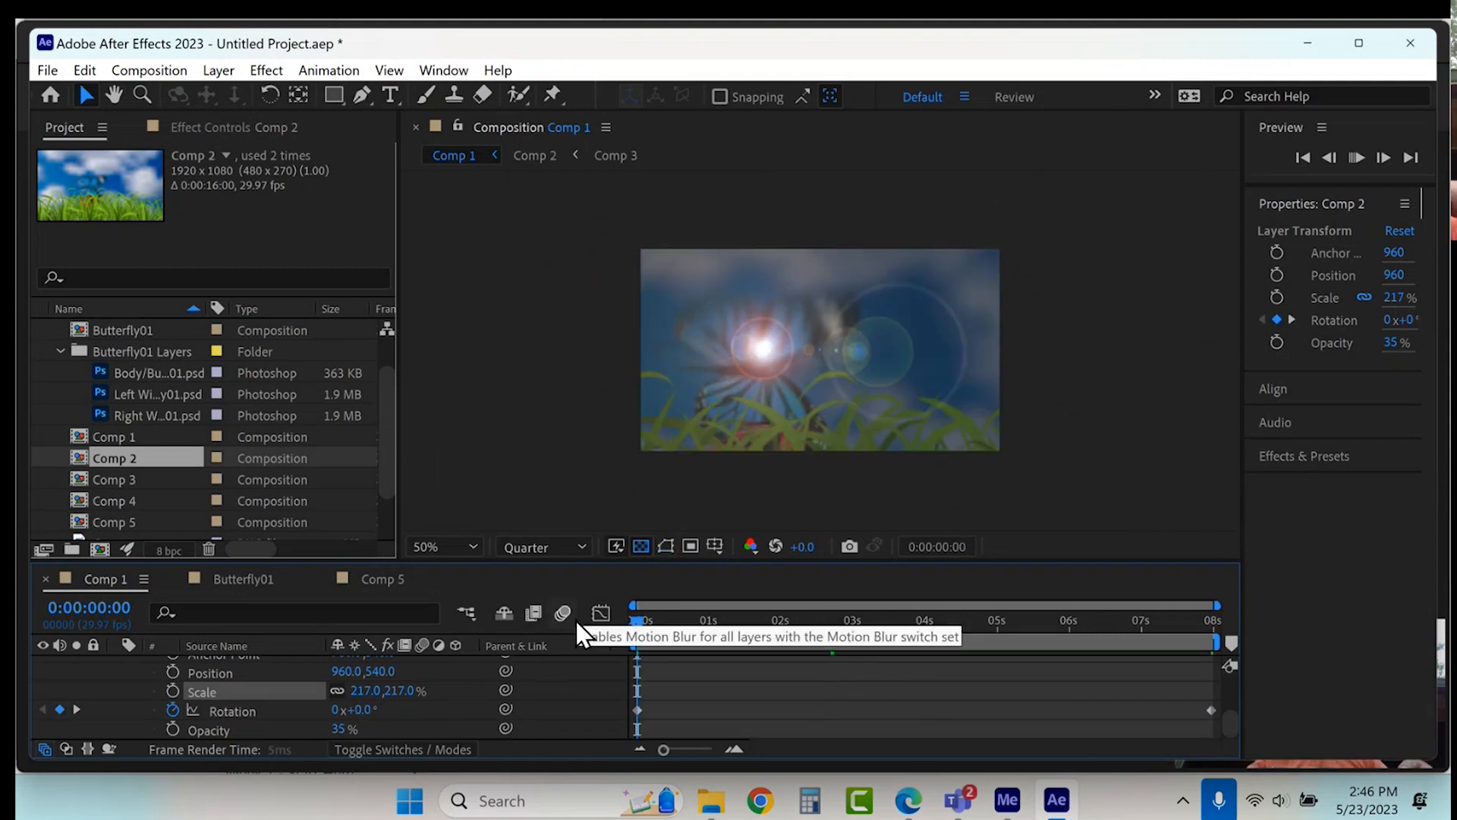
pyautogui.press('space')
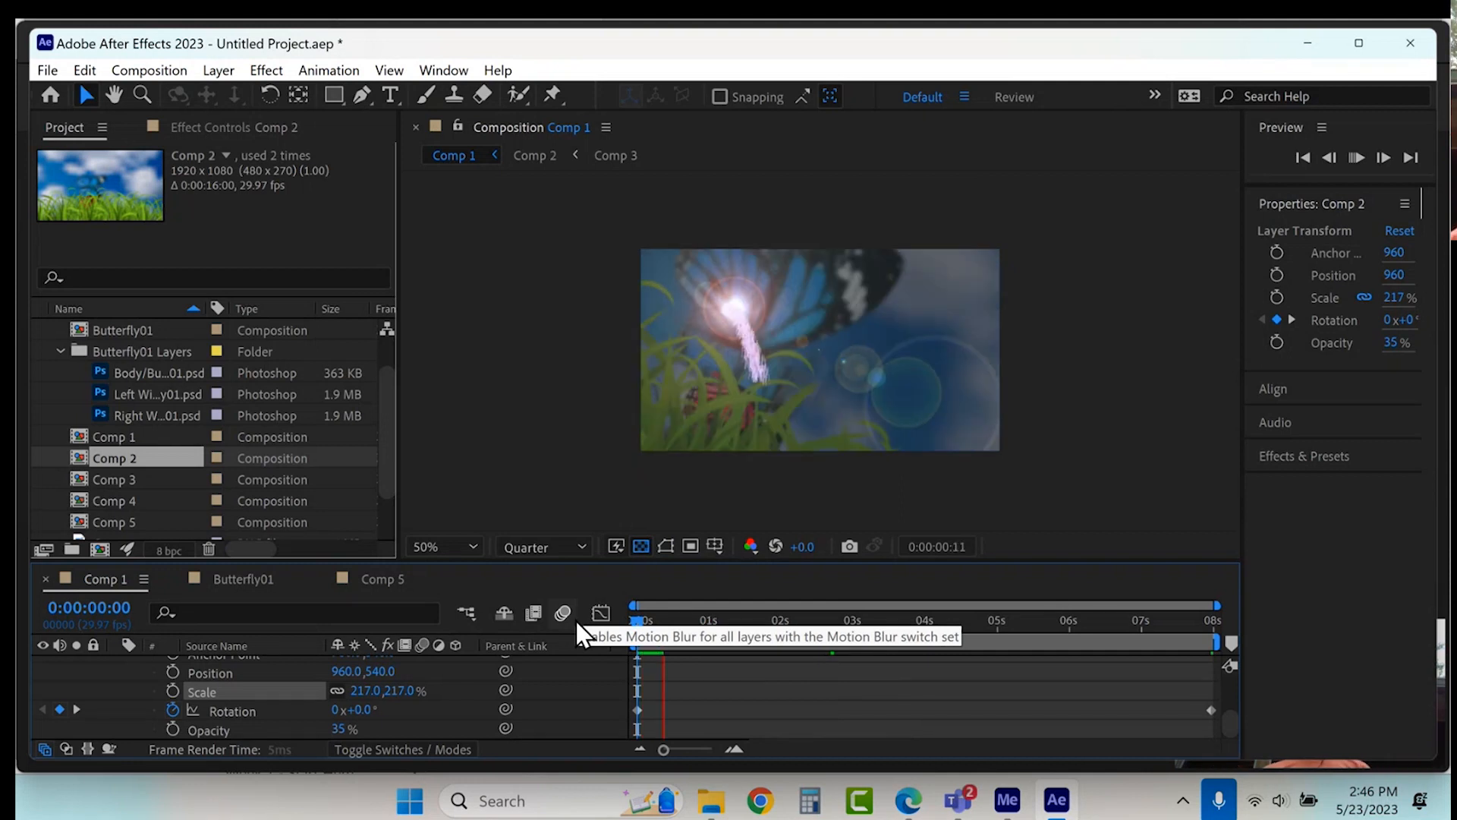
pyautogui.press('space')
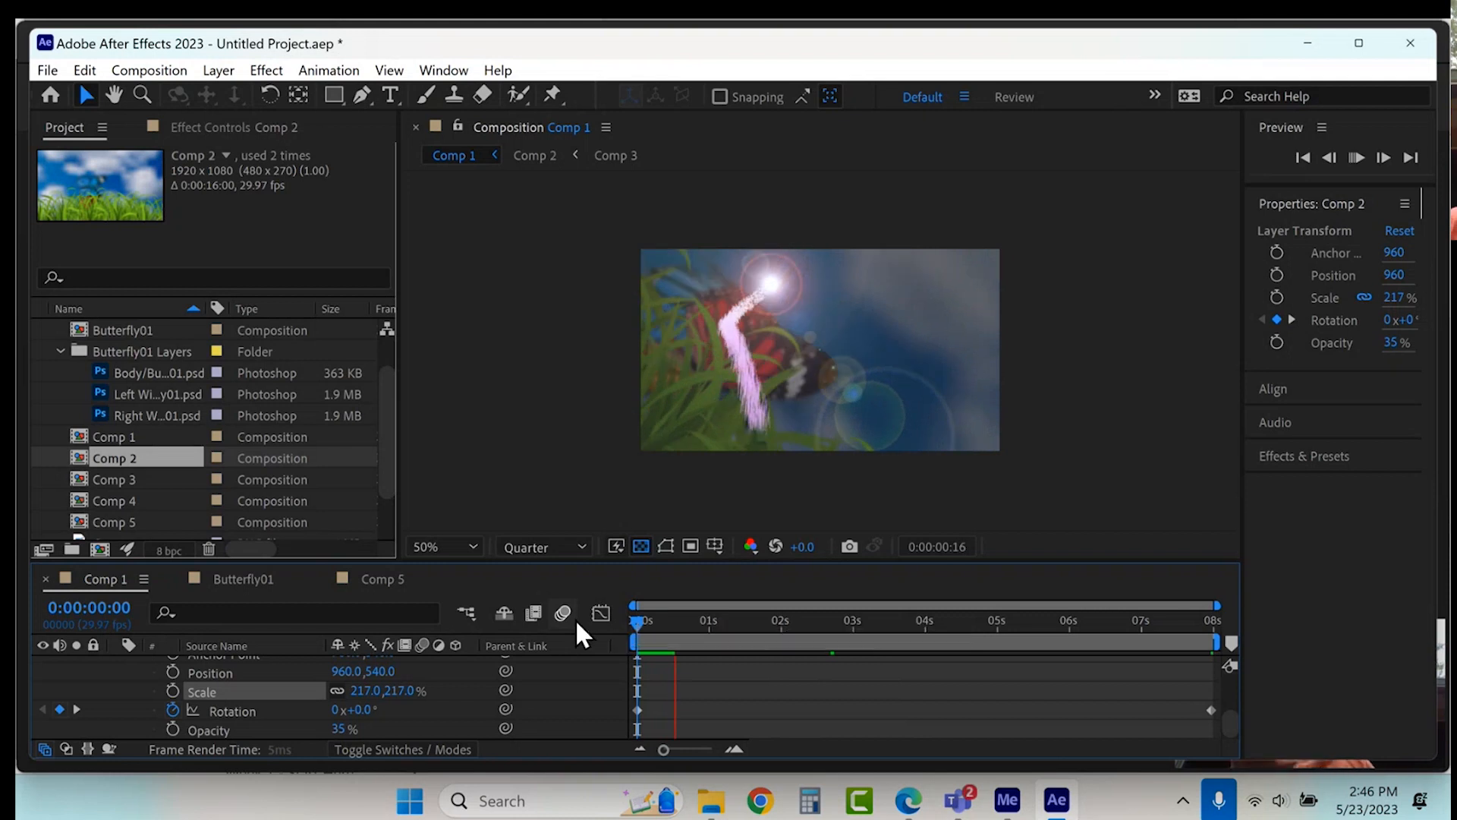
# Step: Create a new HD 1920x1080 composition at 29.97 fps with a duration of 0:00:08:00
pyautogui.click(237, 71)
pyautogui.click(498, 70)
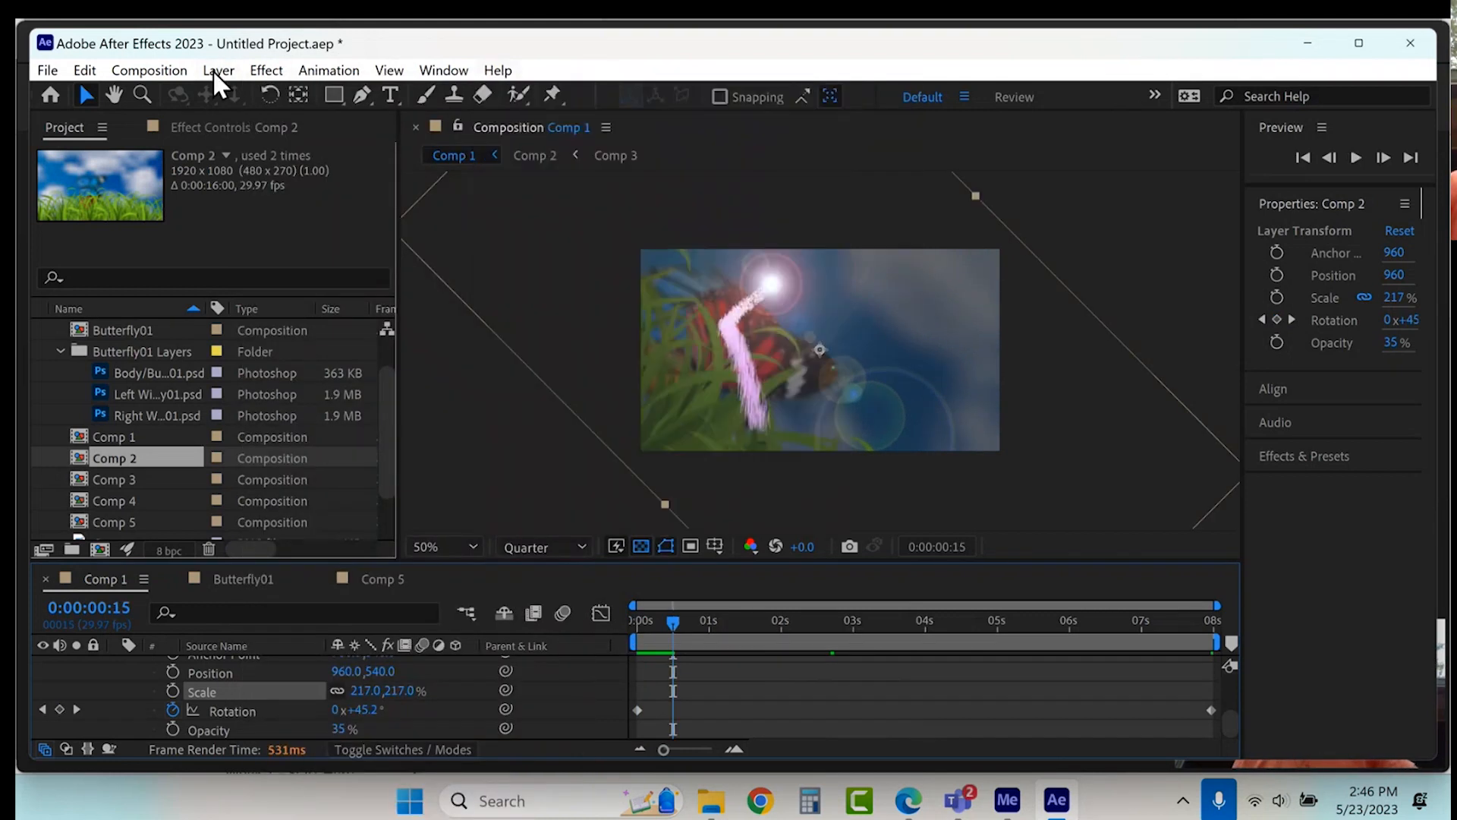
pyautogui.click(155, 73)
pyautogui.click(182, 94)
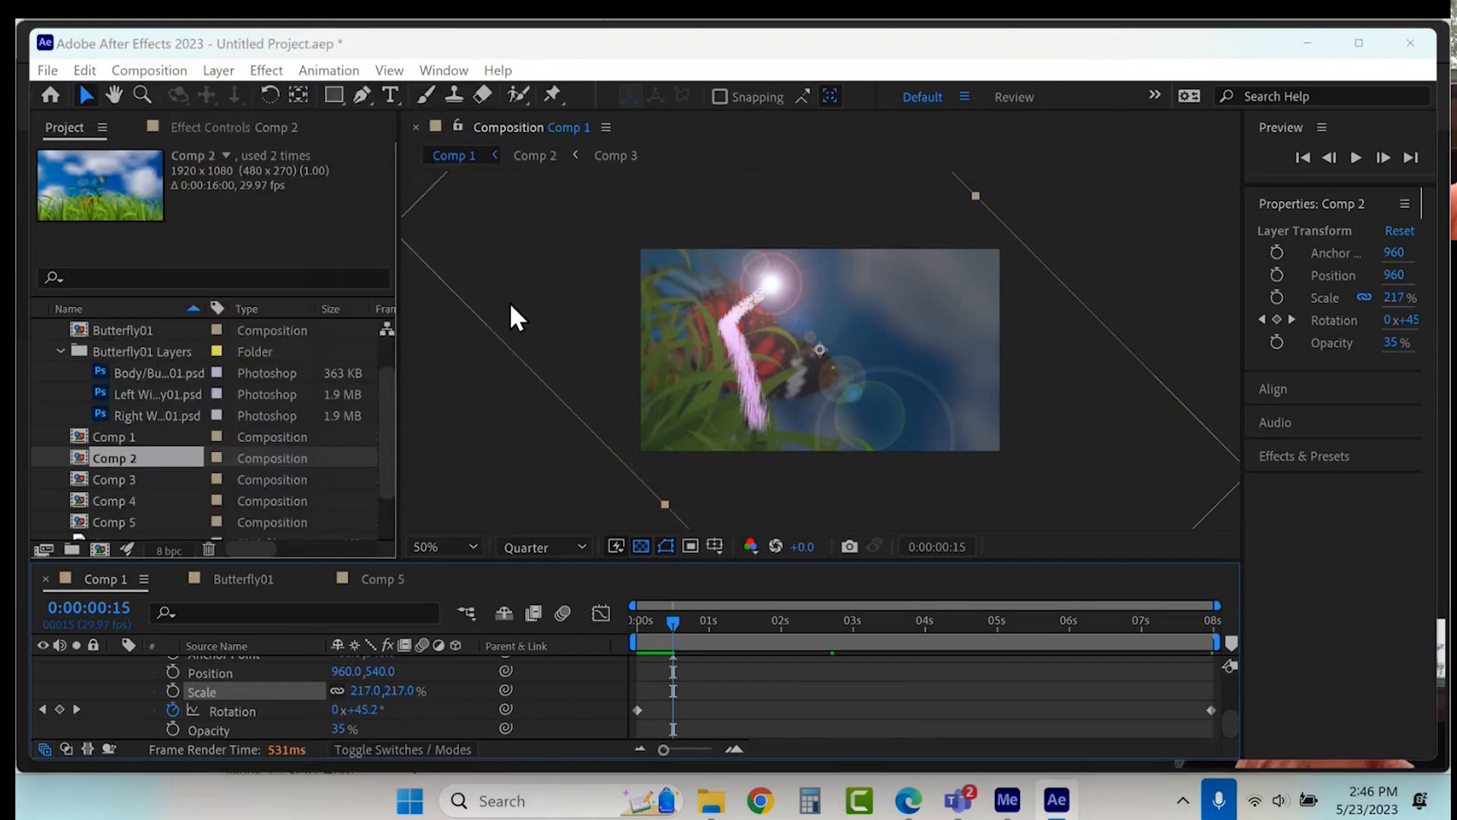
pyautogui.click(880, 671)
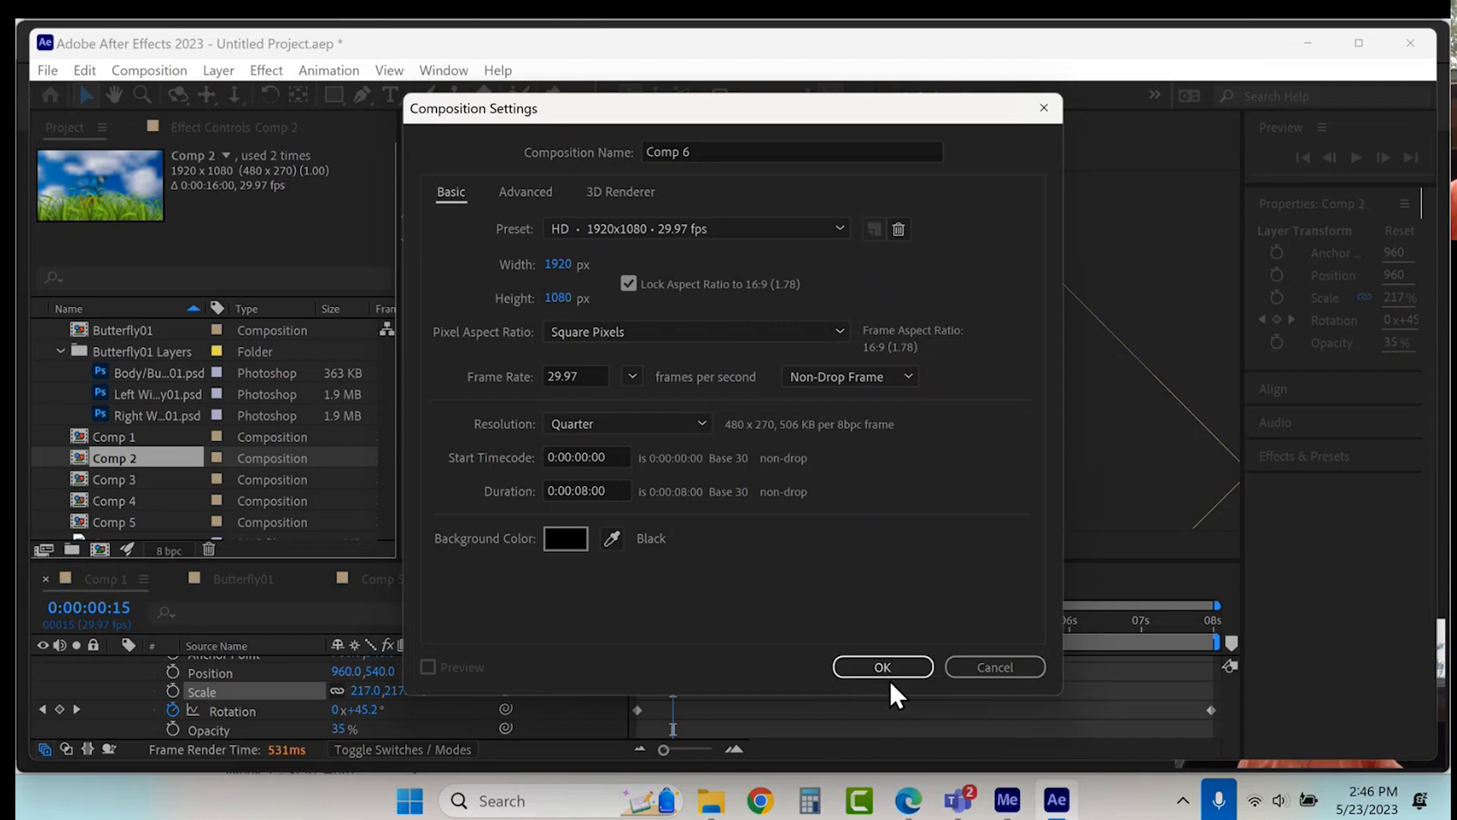
pyautogui.click(886, 666)
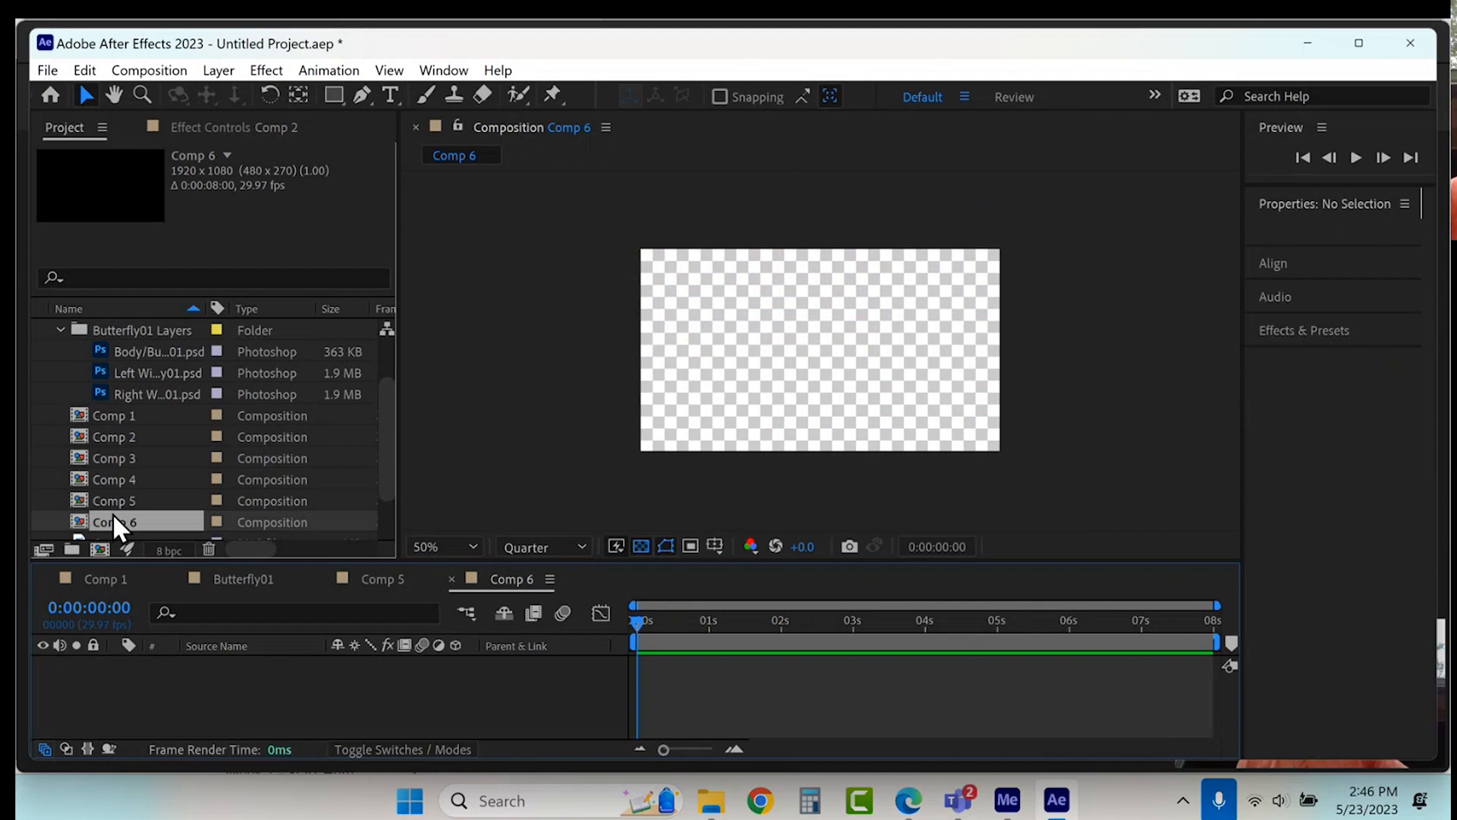
pyautogui.moveTo(111, 501); pyautogui.dragTo(226, 707)
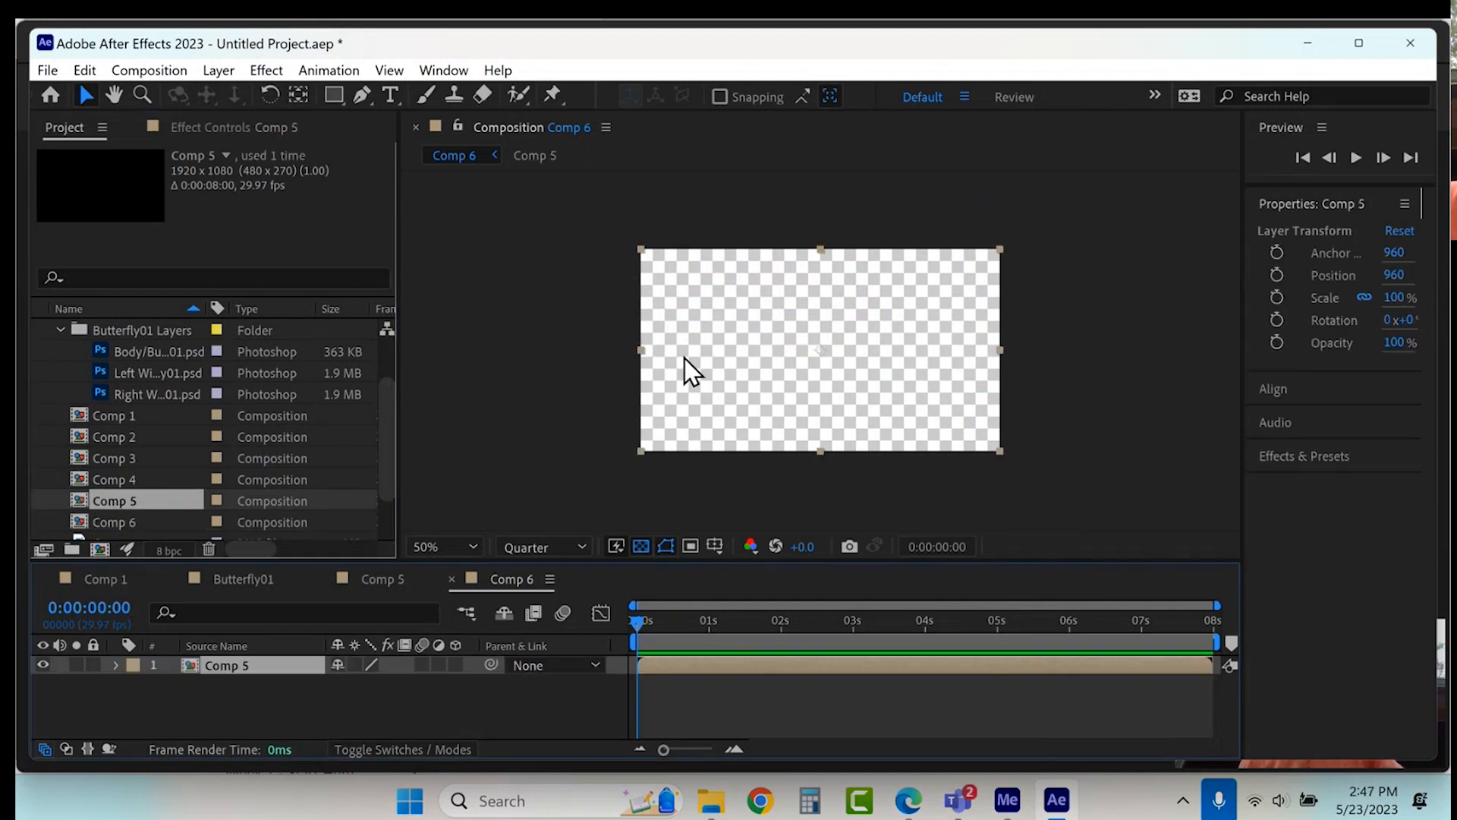
pyautogui.click(657, 621)
pyautogui.moveTo(665, 621); pyautogui.dragTo(739, 622)
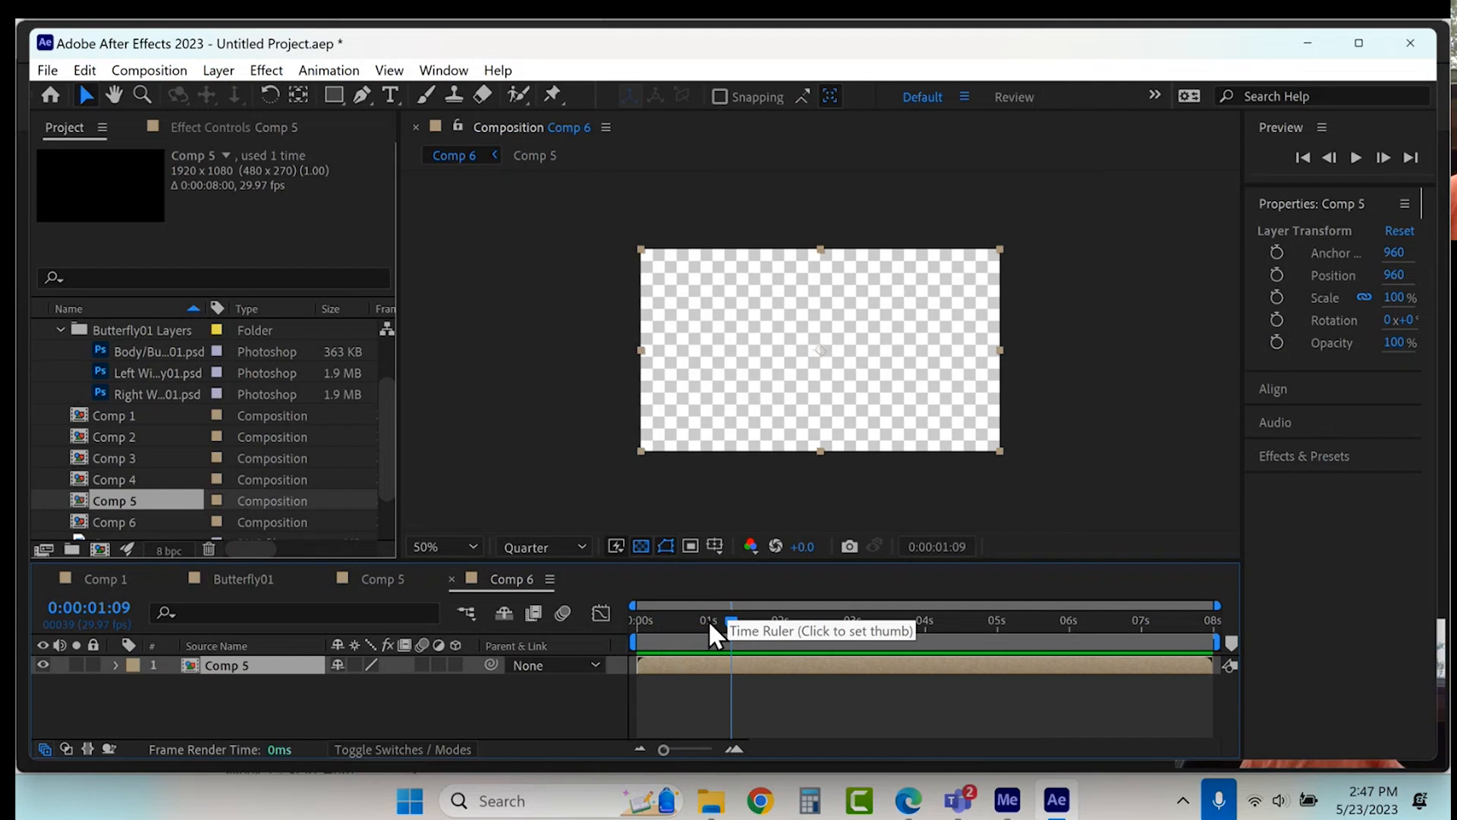
pyautogui.click(670, 710)
pyautogui.click(390, 578)
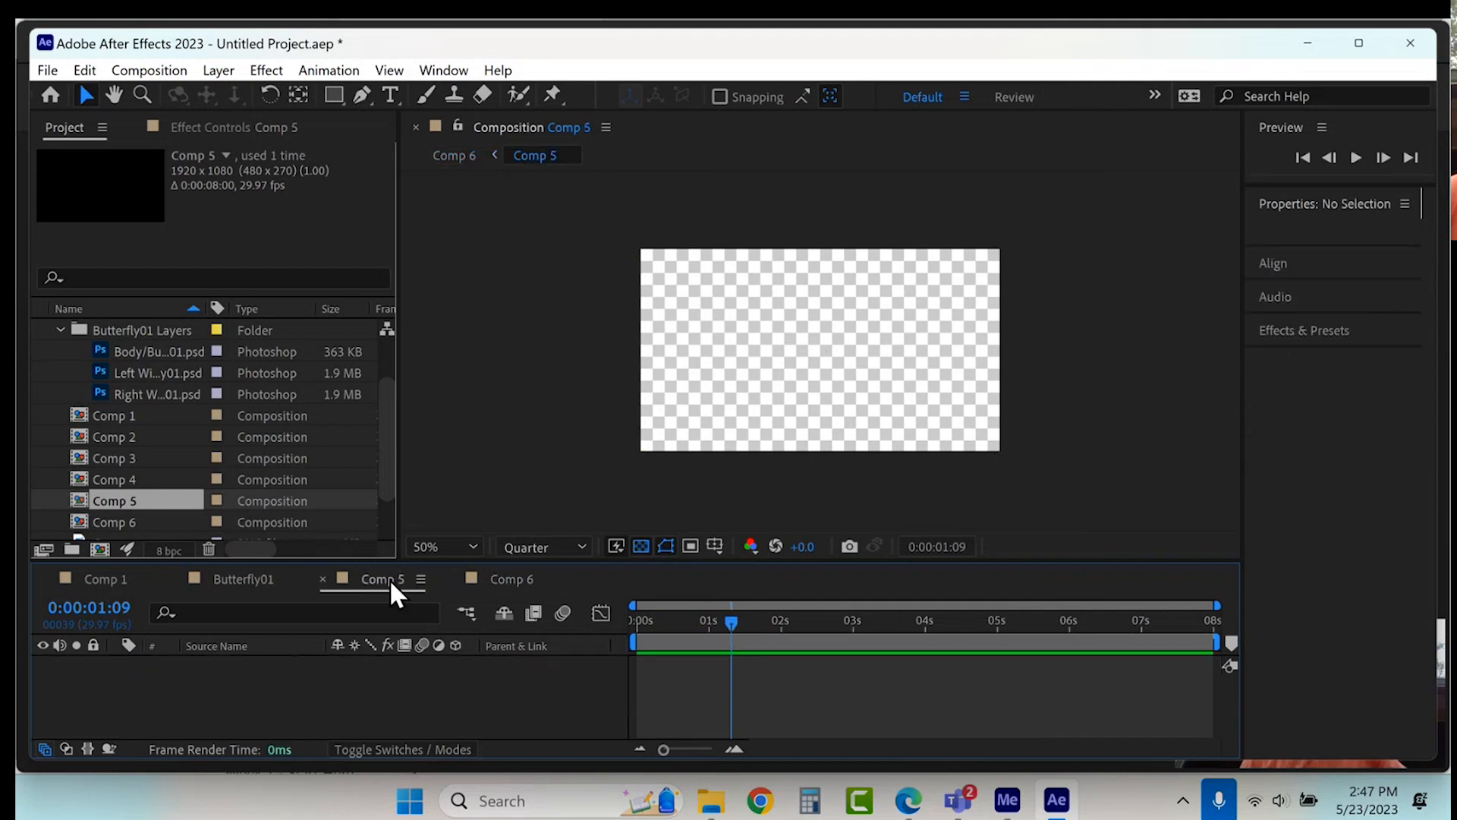
pyautogui.moveTo(781, 615); pyautogui.dragTo(653, 620)
pyautogui.click(96, 580)
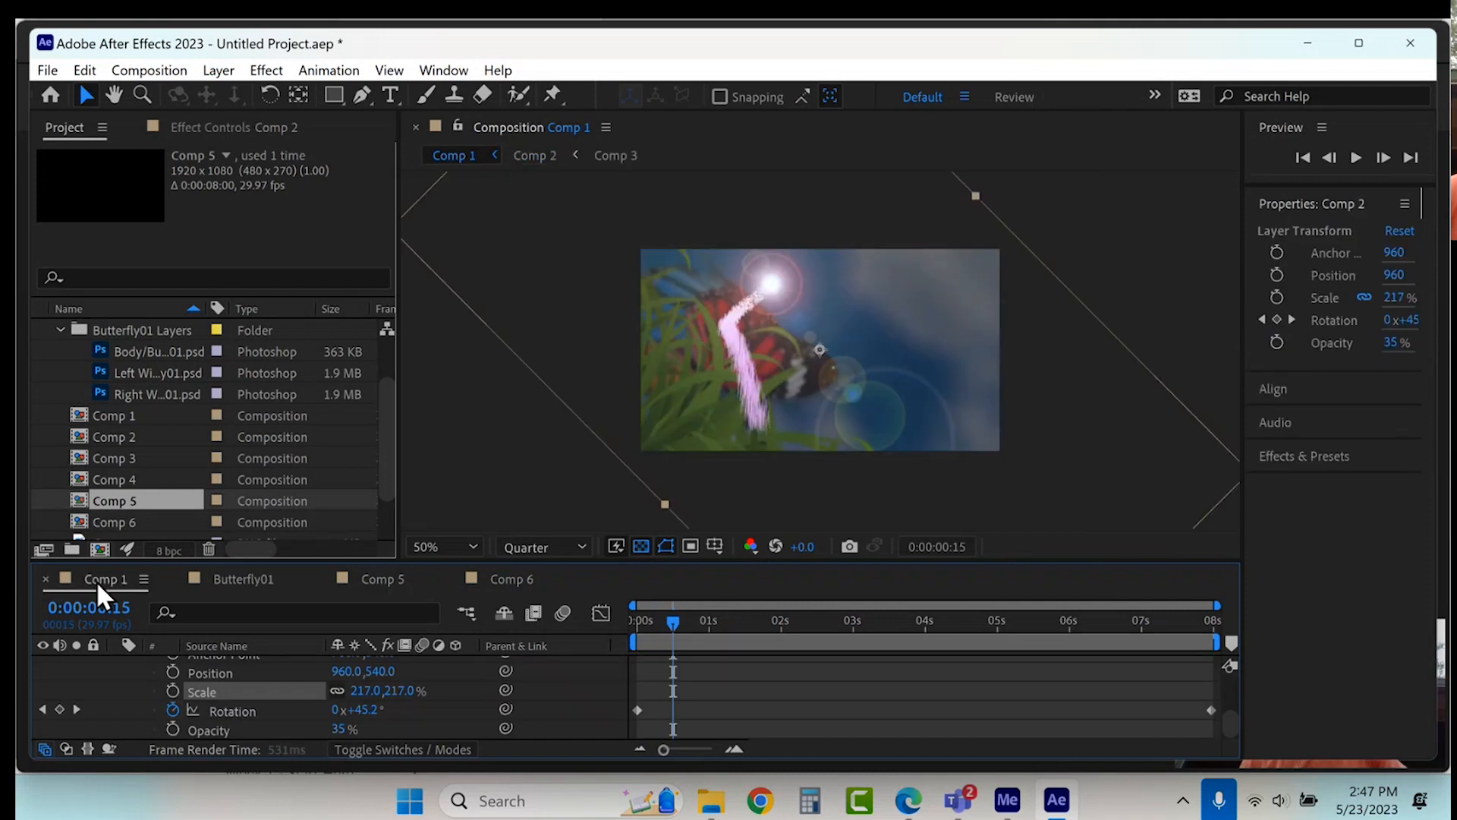
pyautogui.click(385, 576)
pyautogui.click(504, 576)
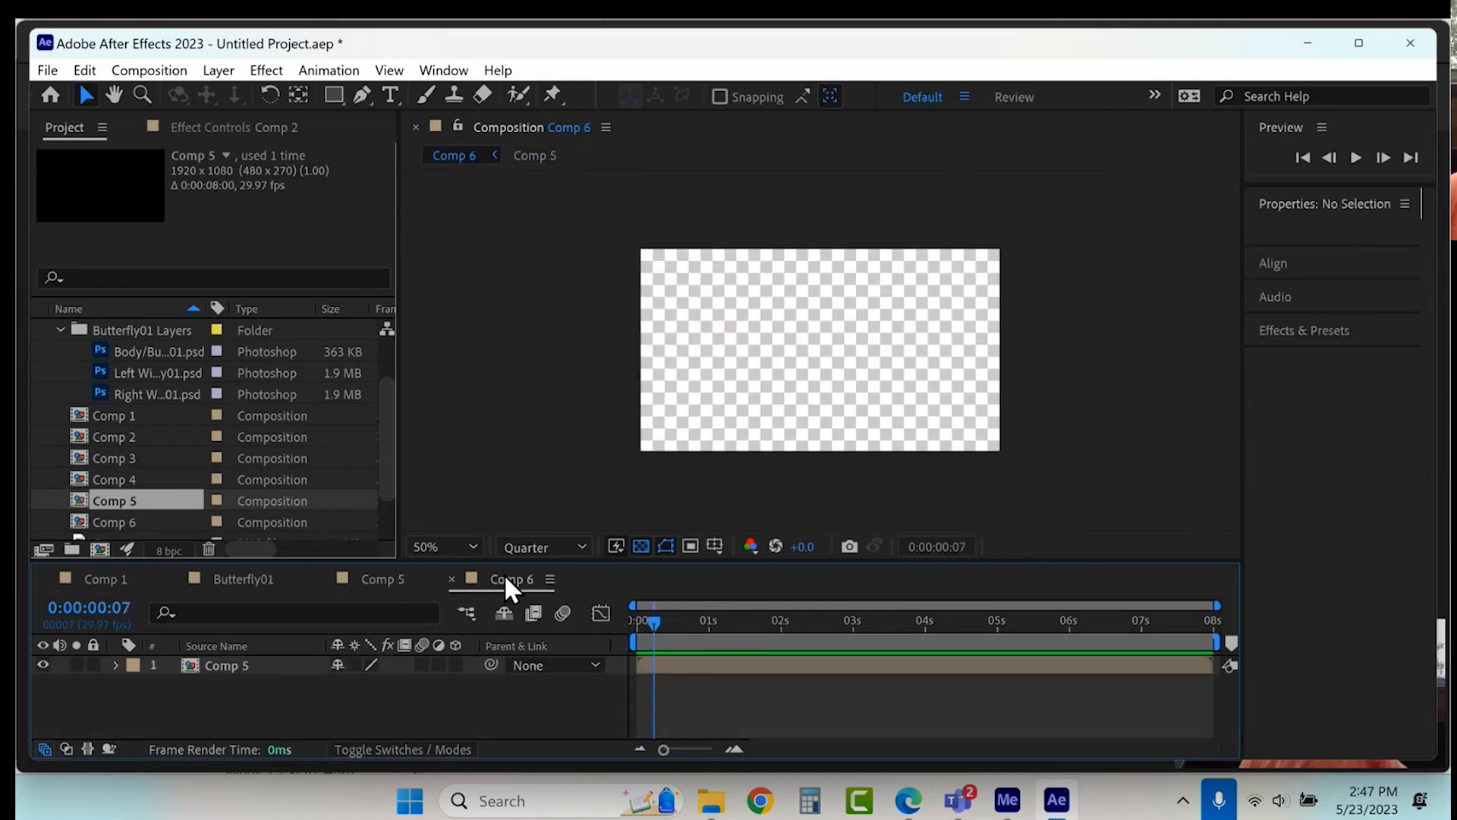
pyautogui.click(216, 671)
pyautogui.press('Delete')
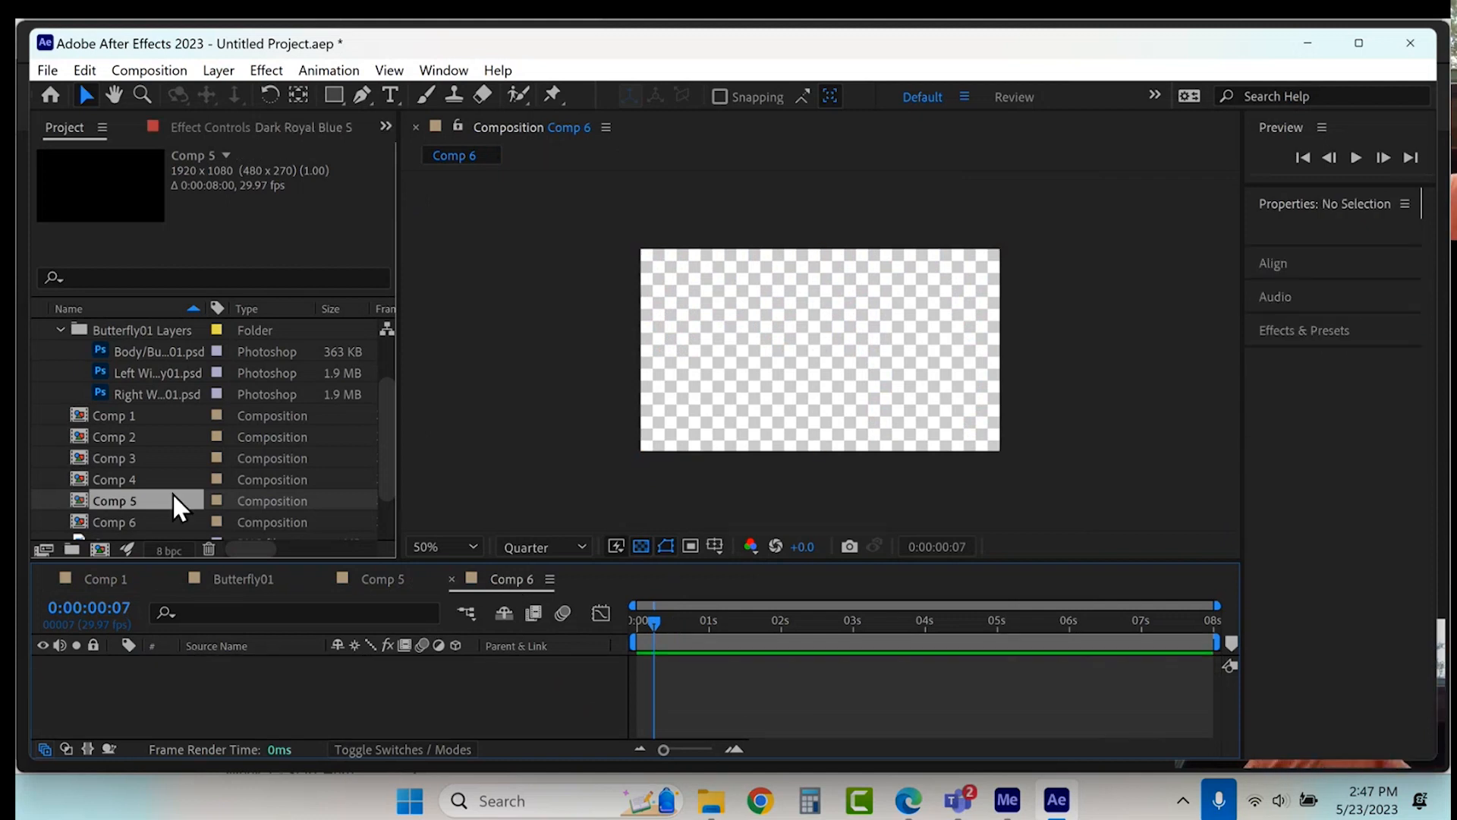
pyautogui.moveTo(125, 416); pyautogui.dragTo(198, 697)
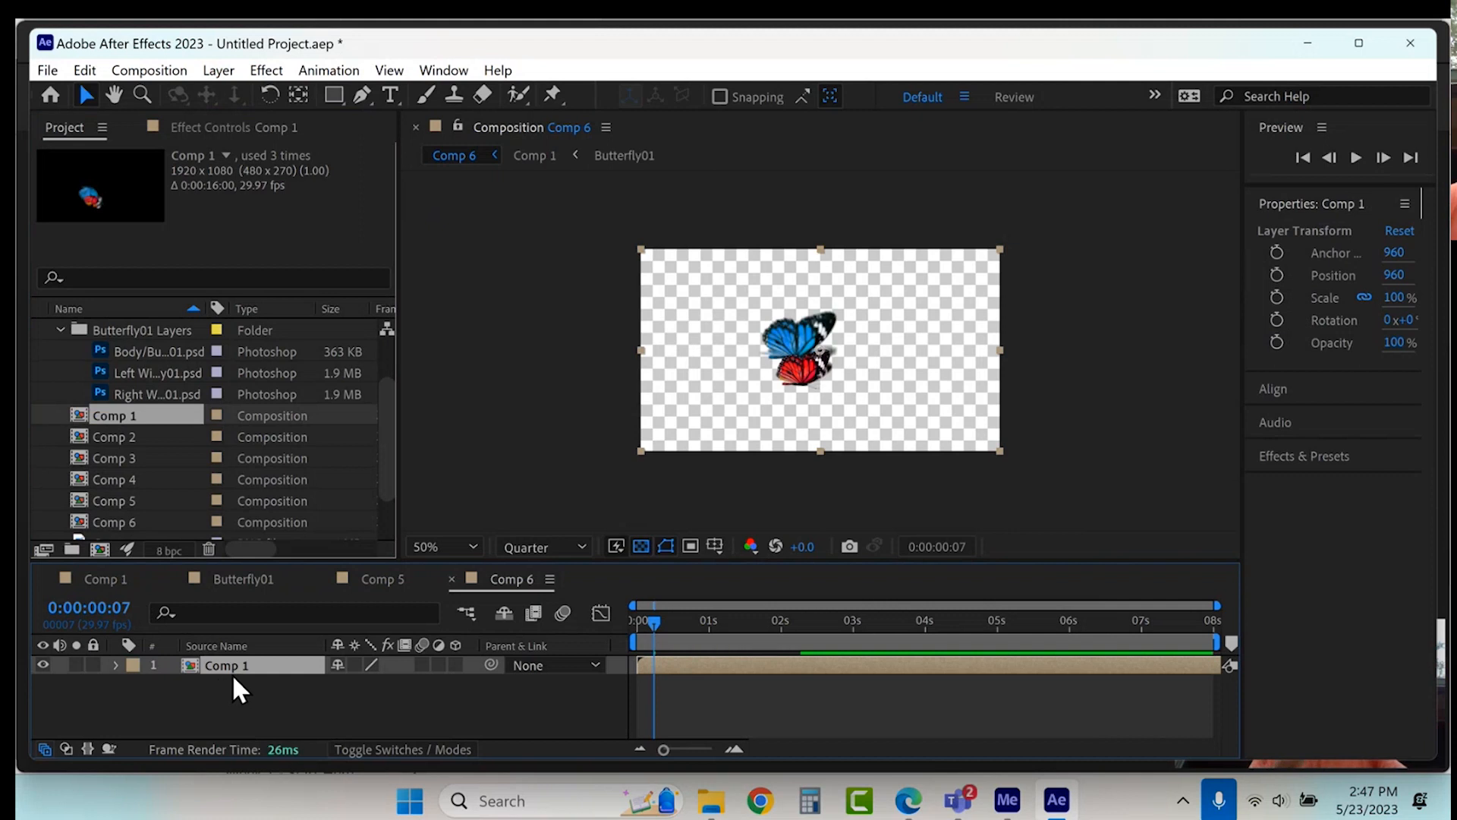
pyautogui.moveTo(695, 616); pyautogui.dragTo(919, 630)
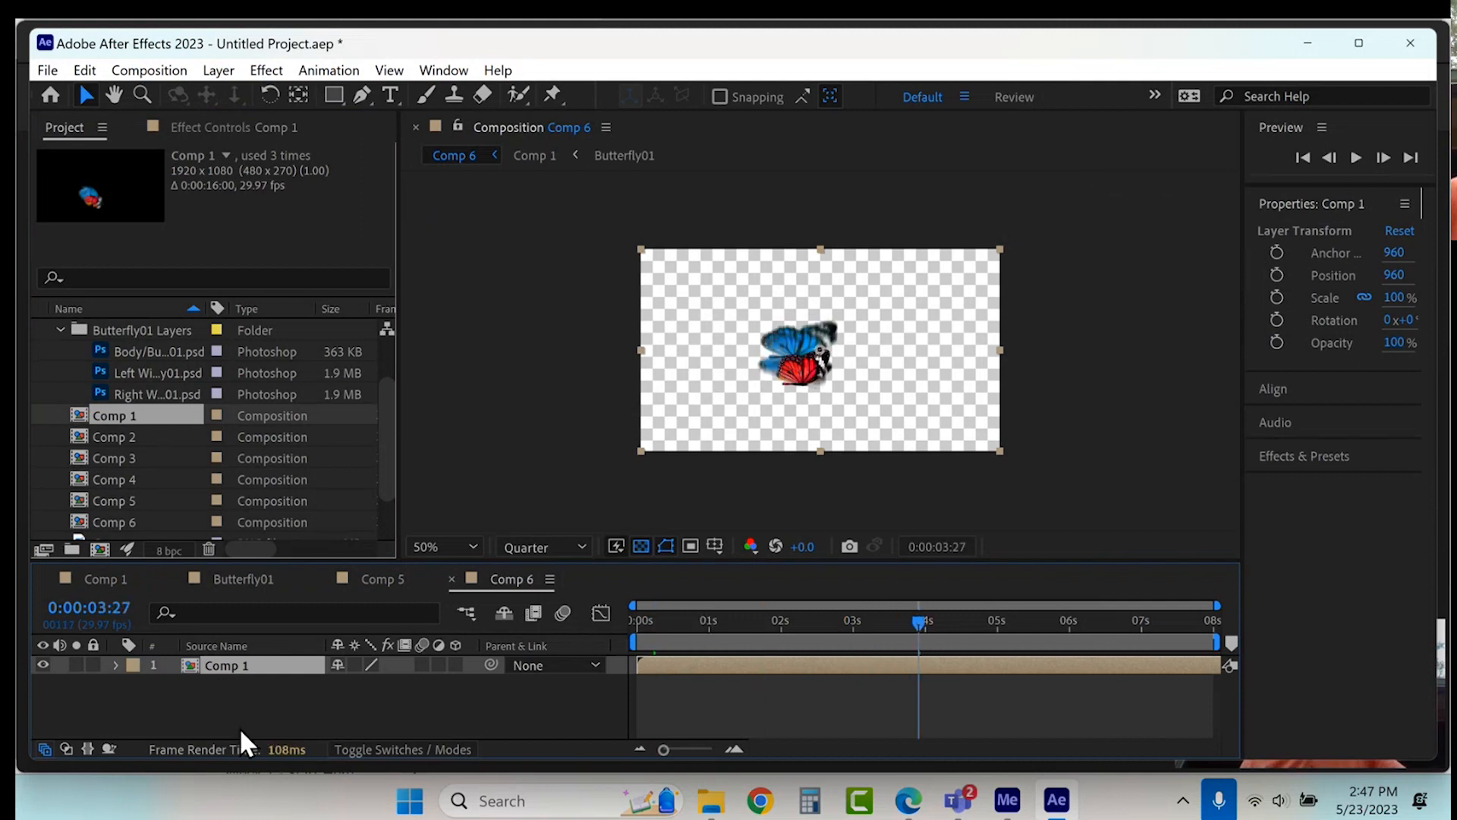
pyautogui.doubleClick(208, 667)
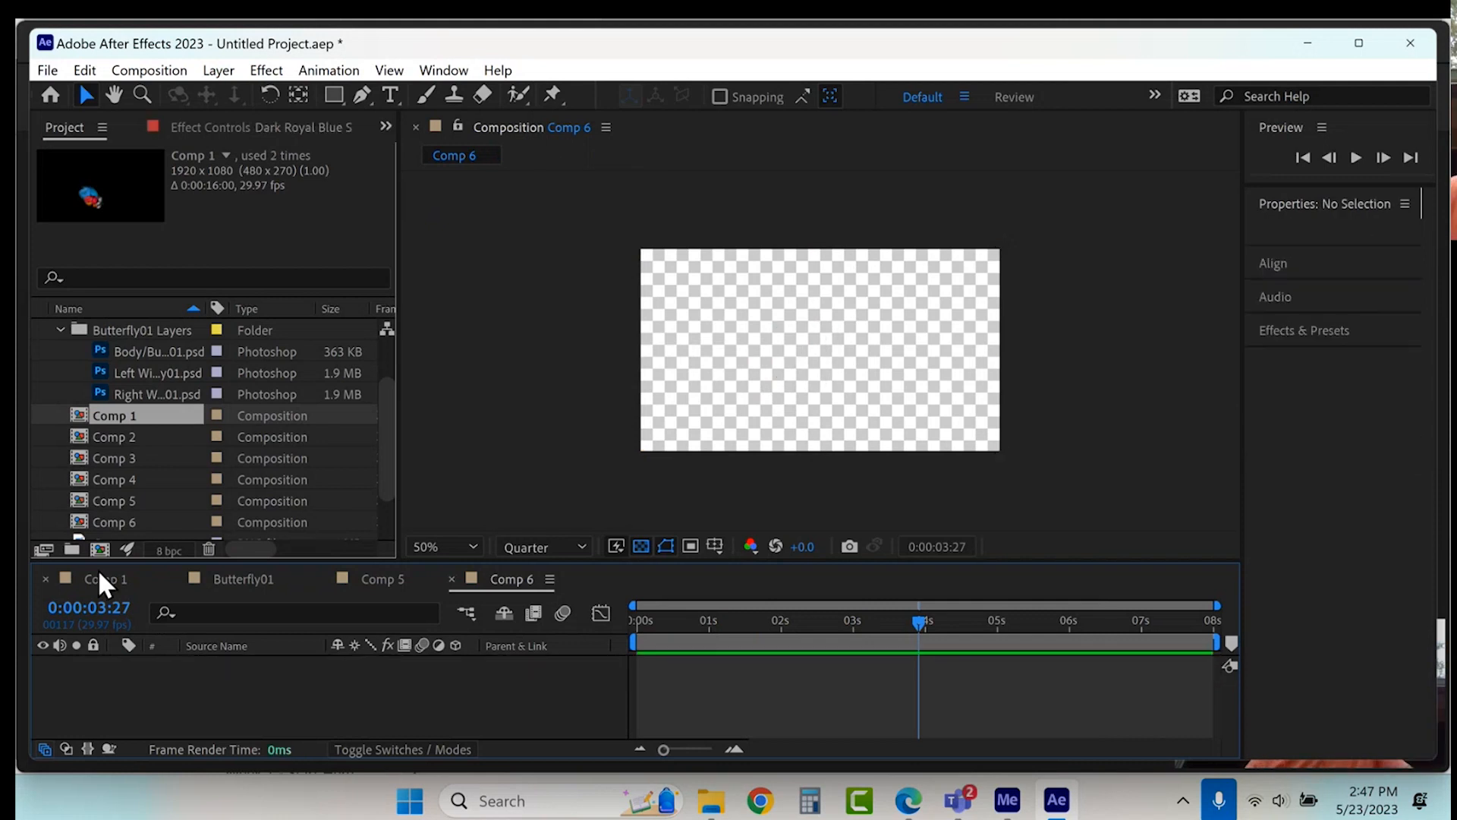
# Step: Nest the 8-second Comp 1 with the light trail and lens flare as a layer in Comp 6
pyautogui.click(96, 580)
pyautogui.moveTo(749, 623); pyautogui.dragTo(875, 621)
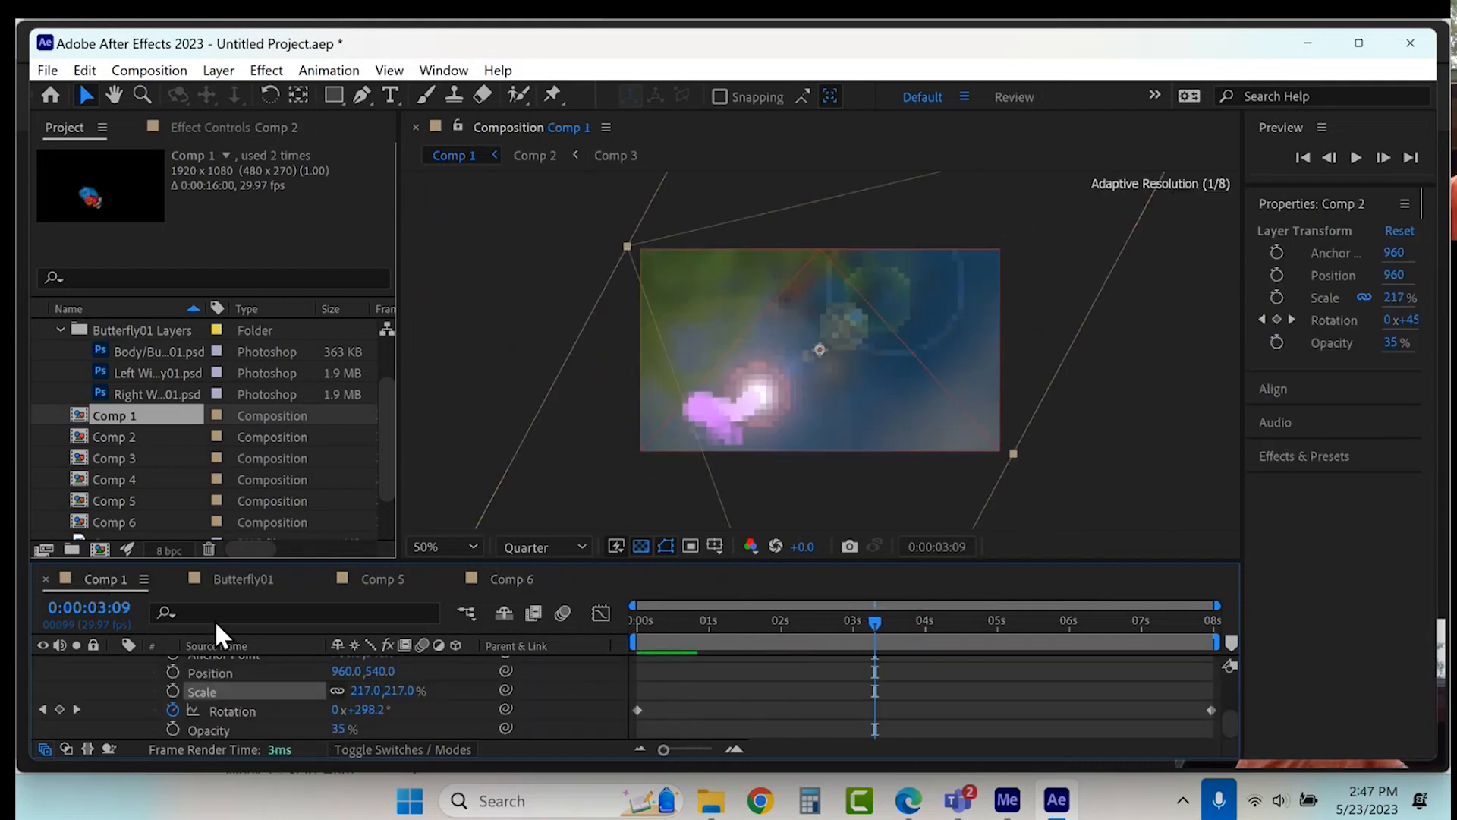
pyautogui.scroll(-2, 125, 432)
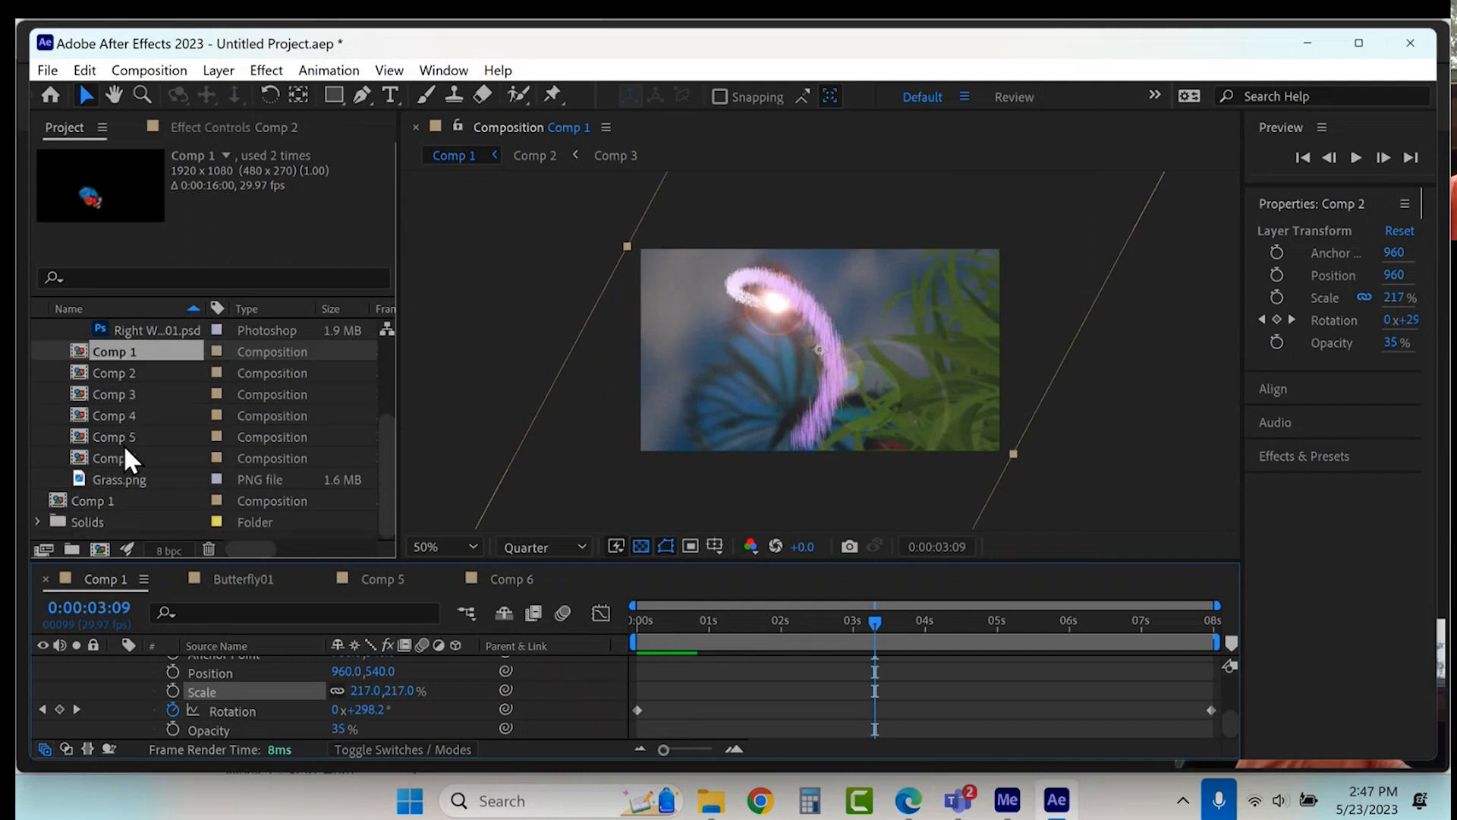
pyautogui.click(103, 501)
pyautogui.click(509, 579)
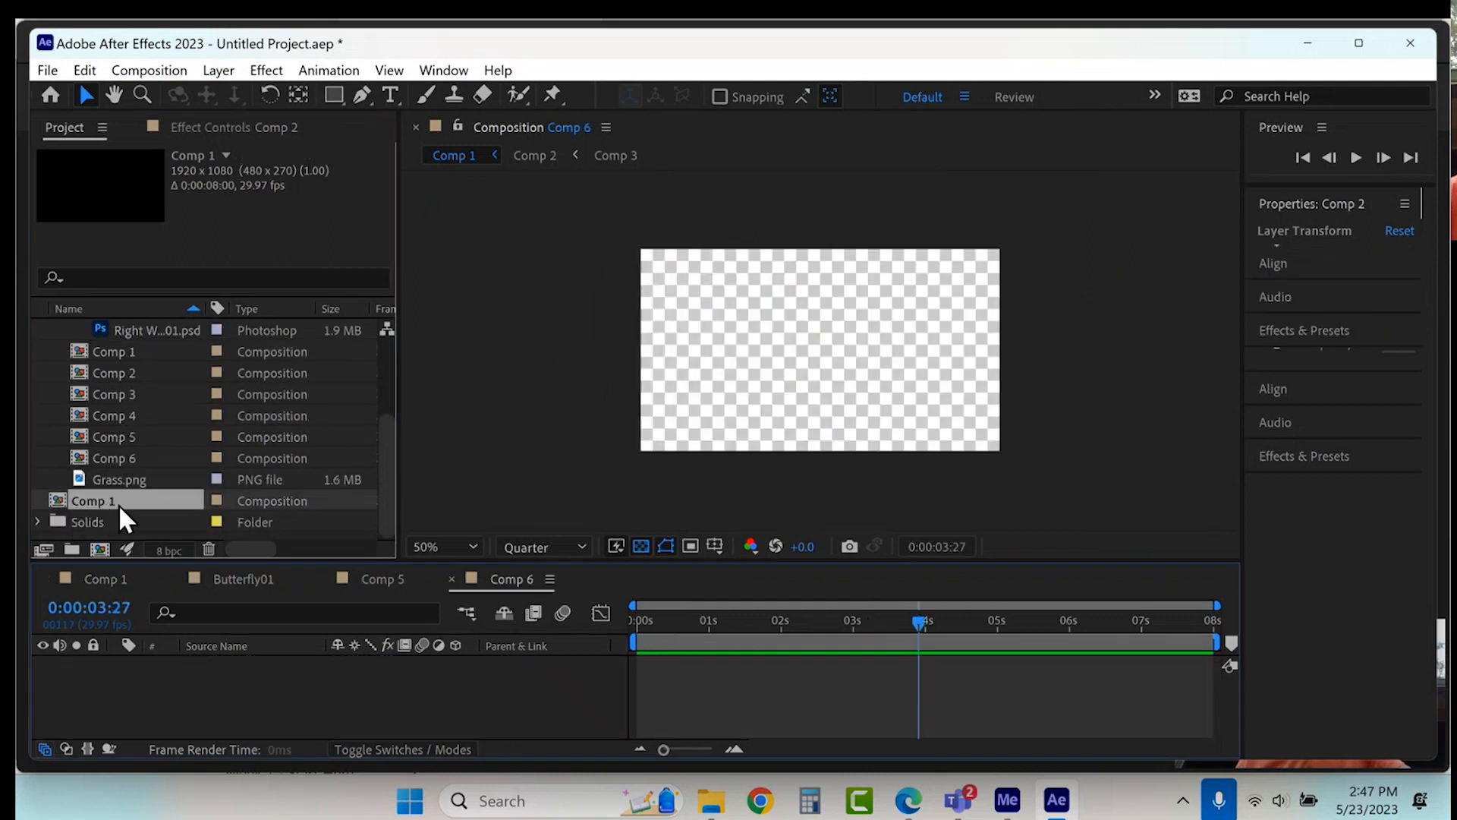
pyautogui.moveTo(110, 500); pyautogui.dragTo(225, 687)
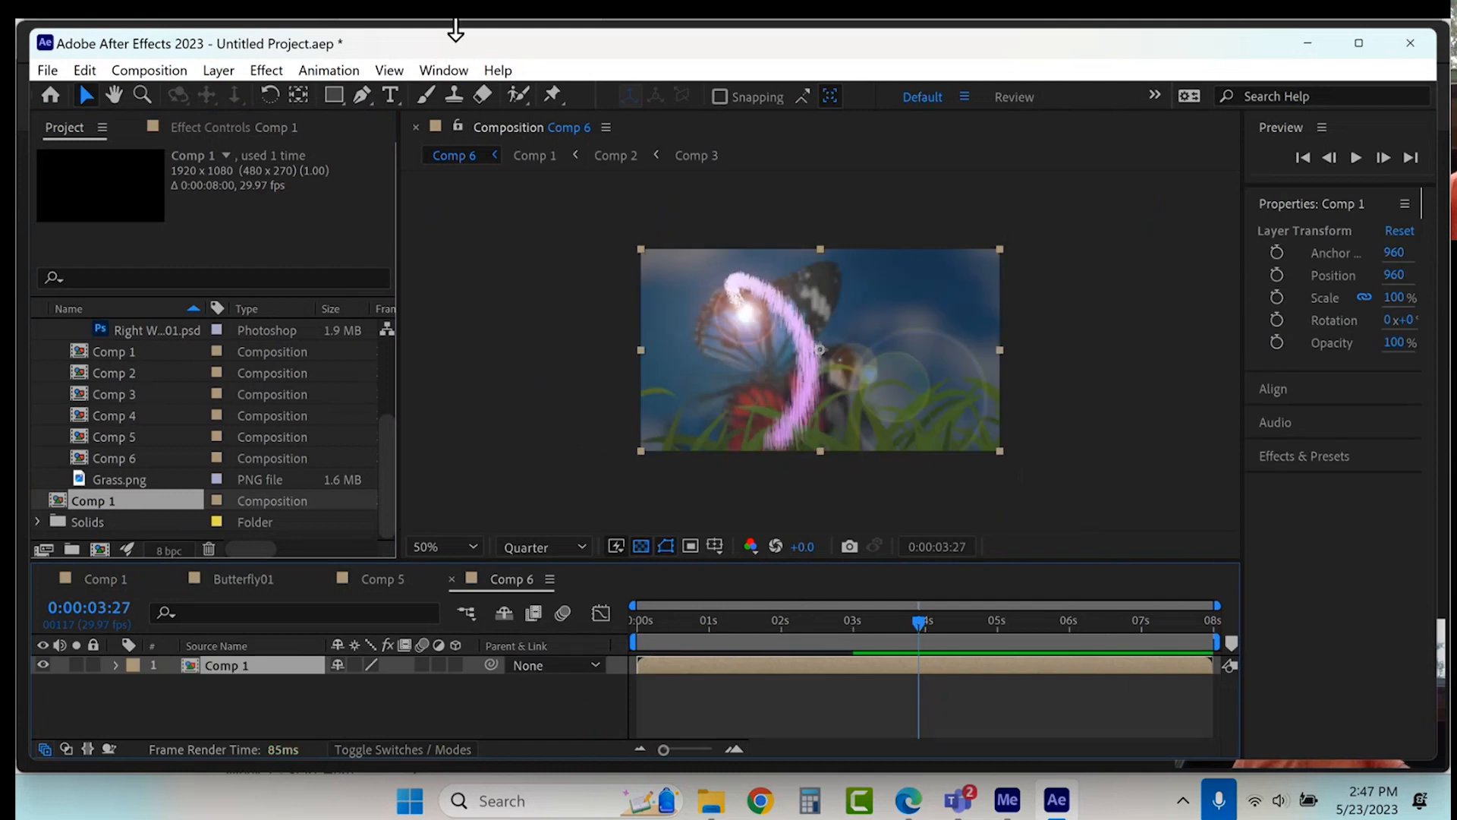
# Step: Apply the CC Kaleida stylize effect to the Comp 1 layer in Comp 6
pyautogui.click(276, 68)
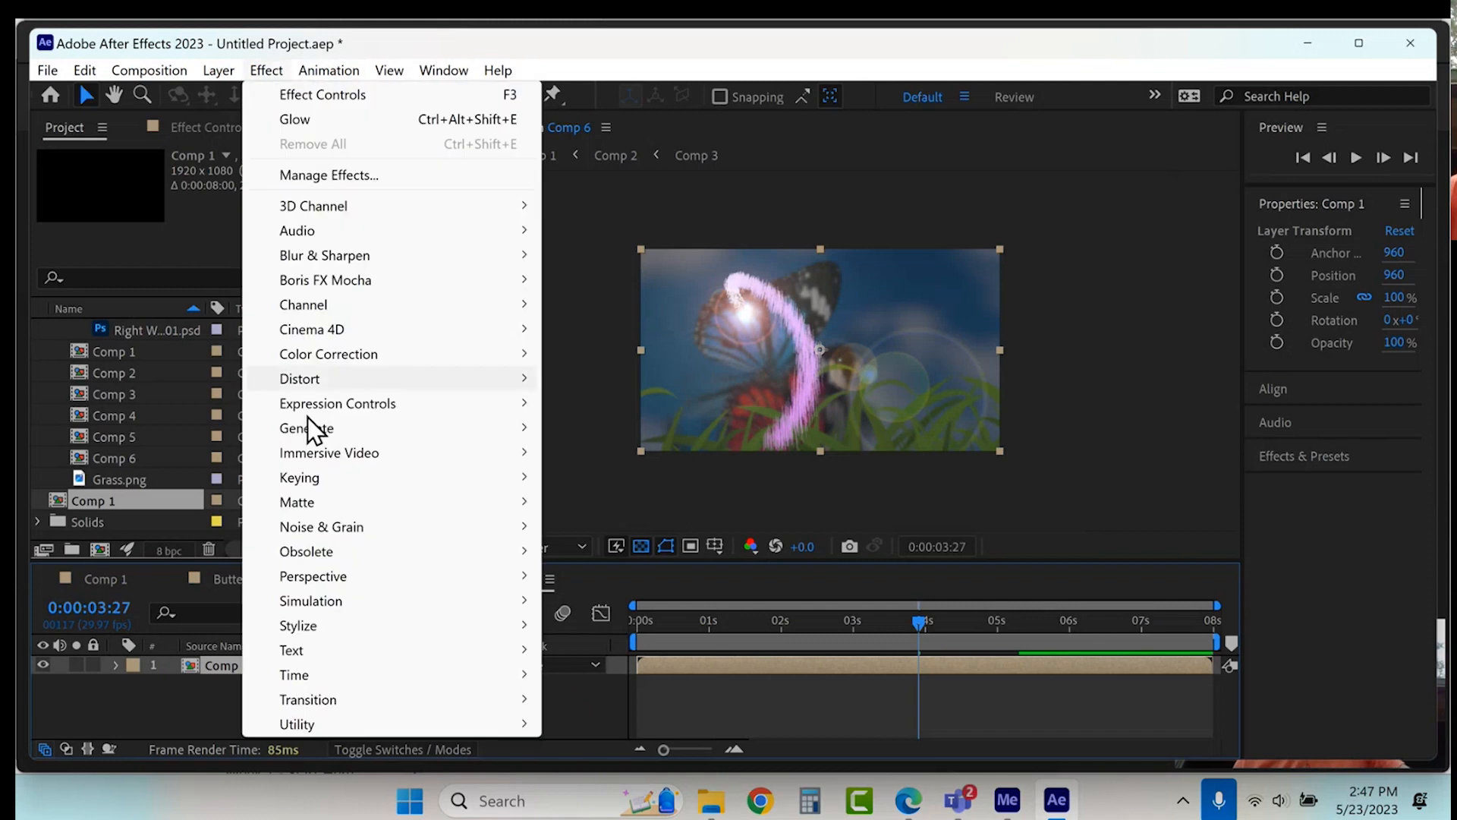
pyautogui.moveTo(384, 423)
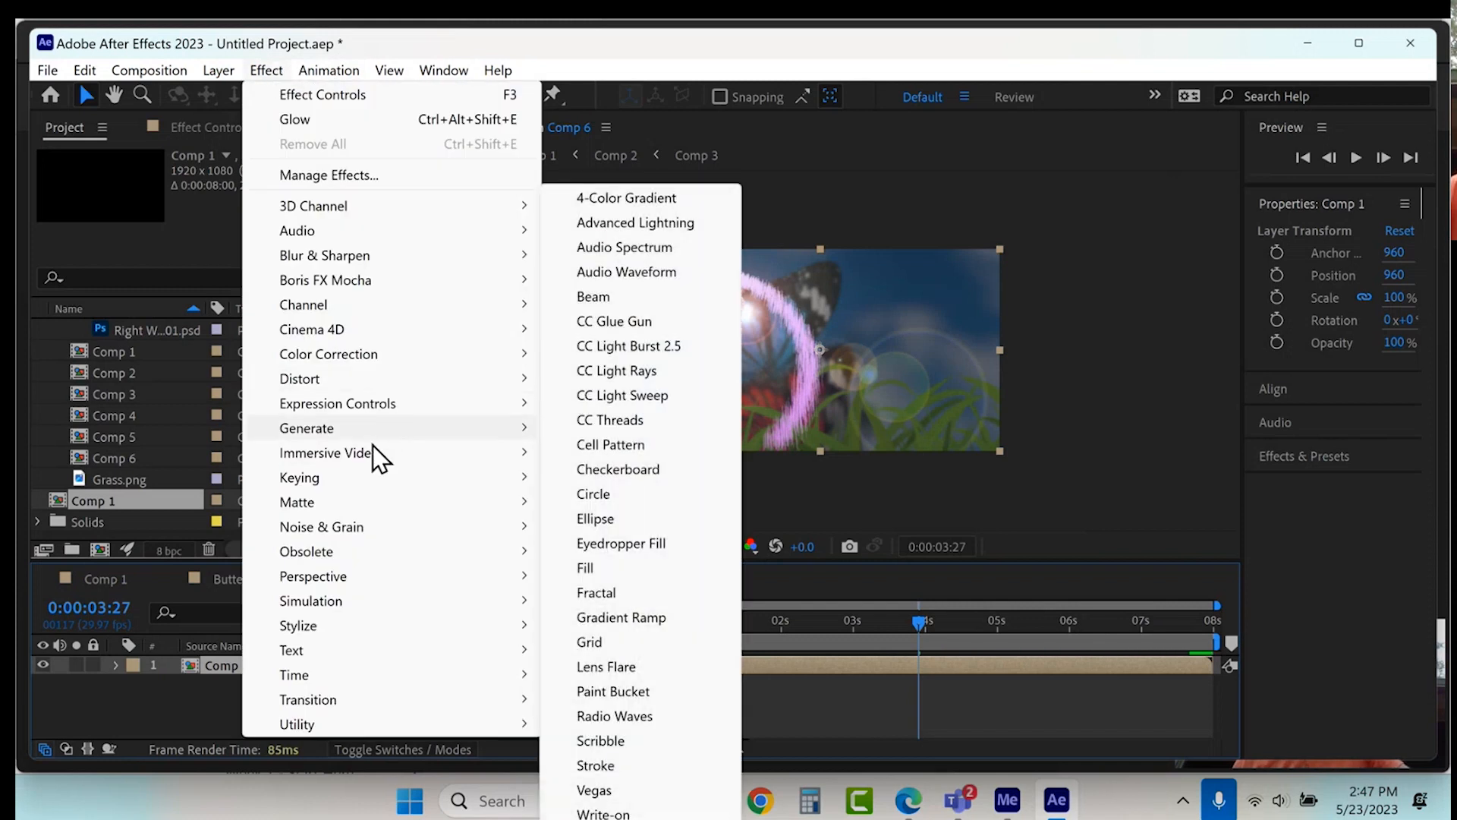
pyautogui.moveTo(319, 603)
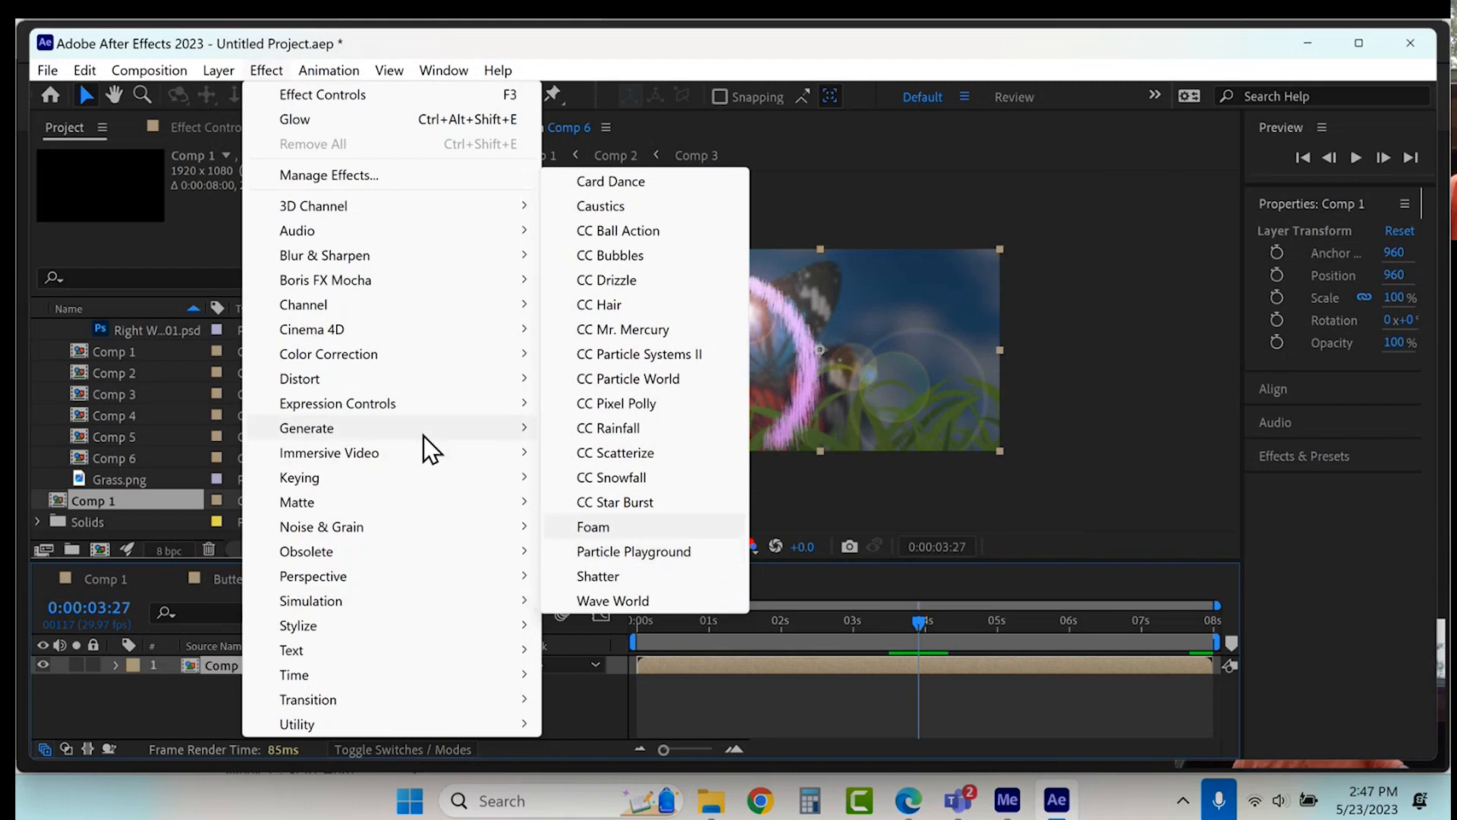
pyautogui.moveTo(377, 382)
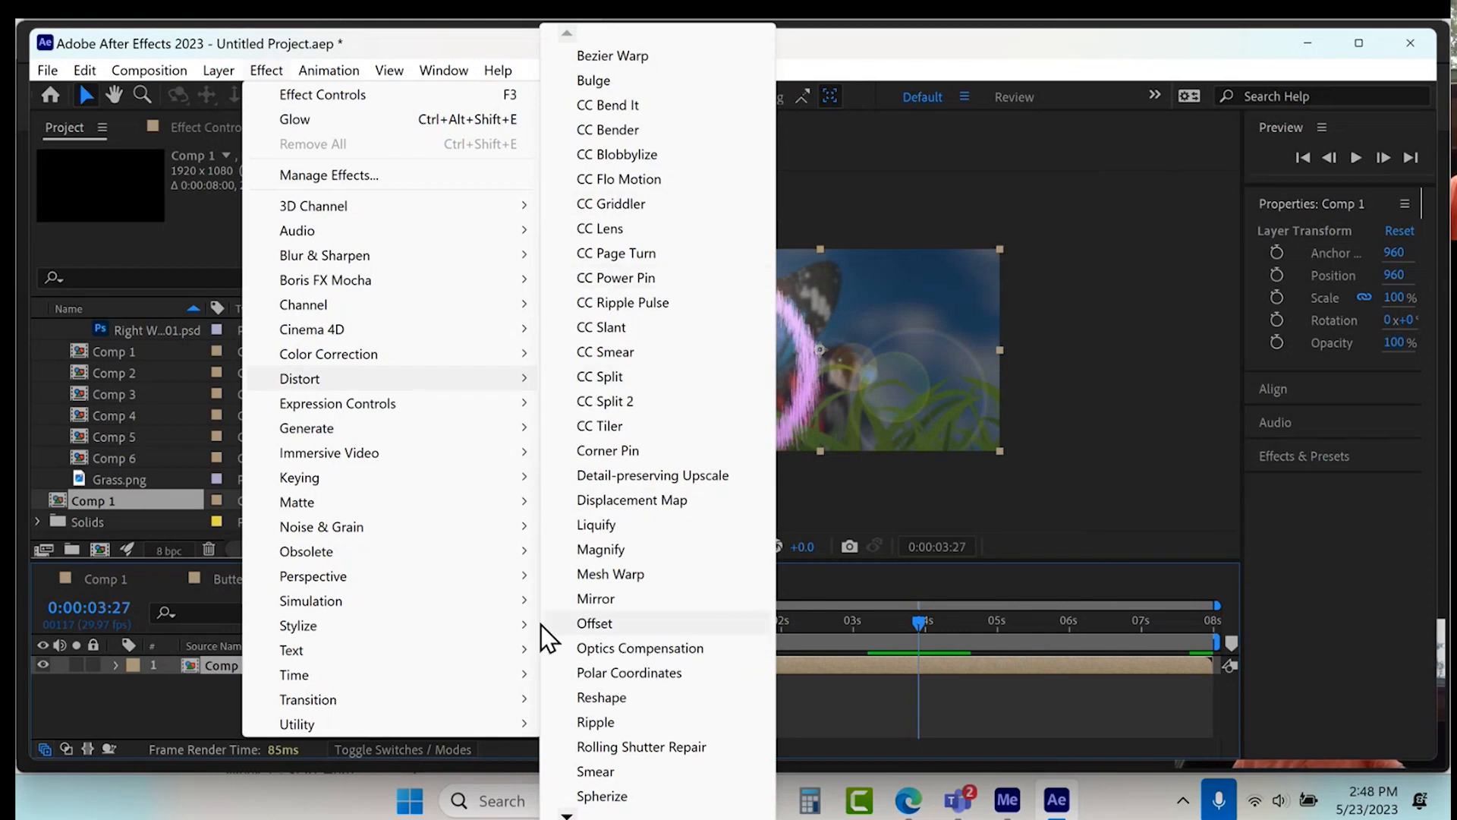
pyautogui.moveTo(438, 636)
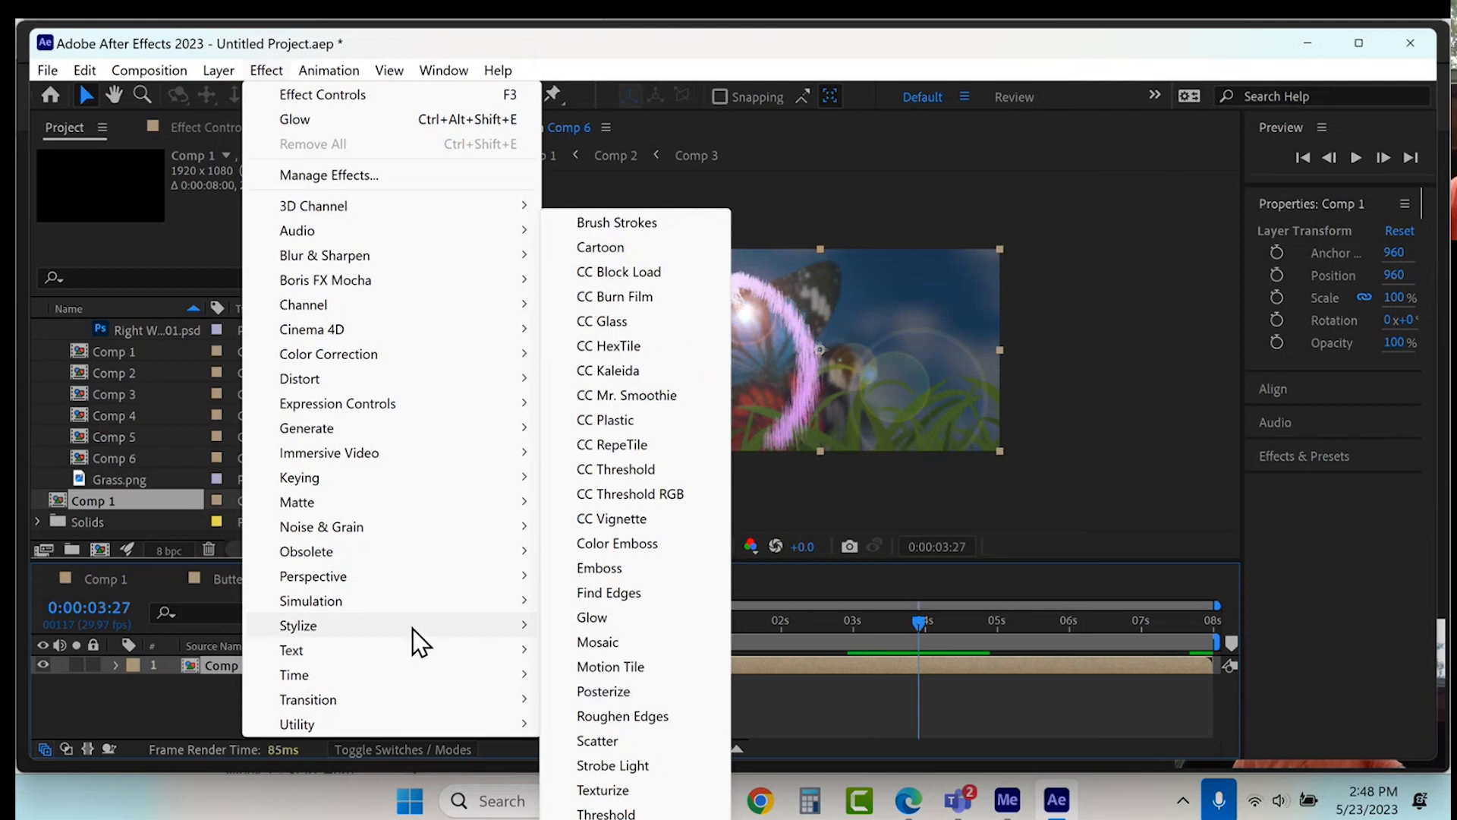
pyautogui.click(610, 372)
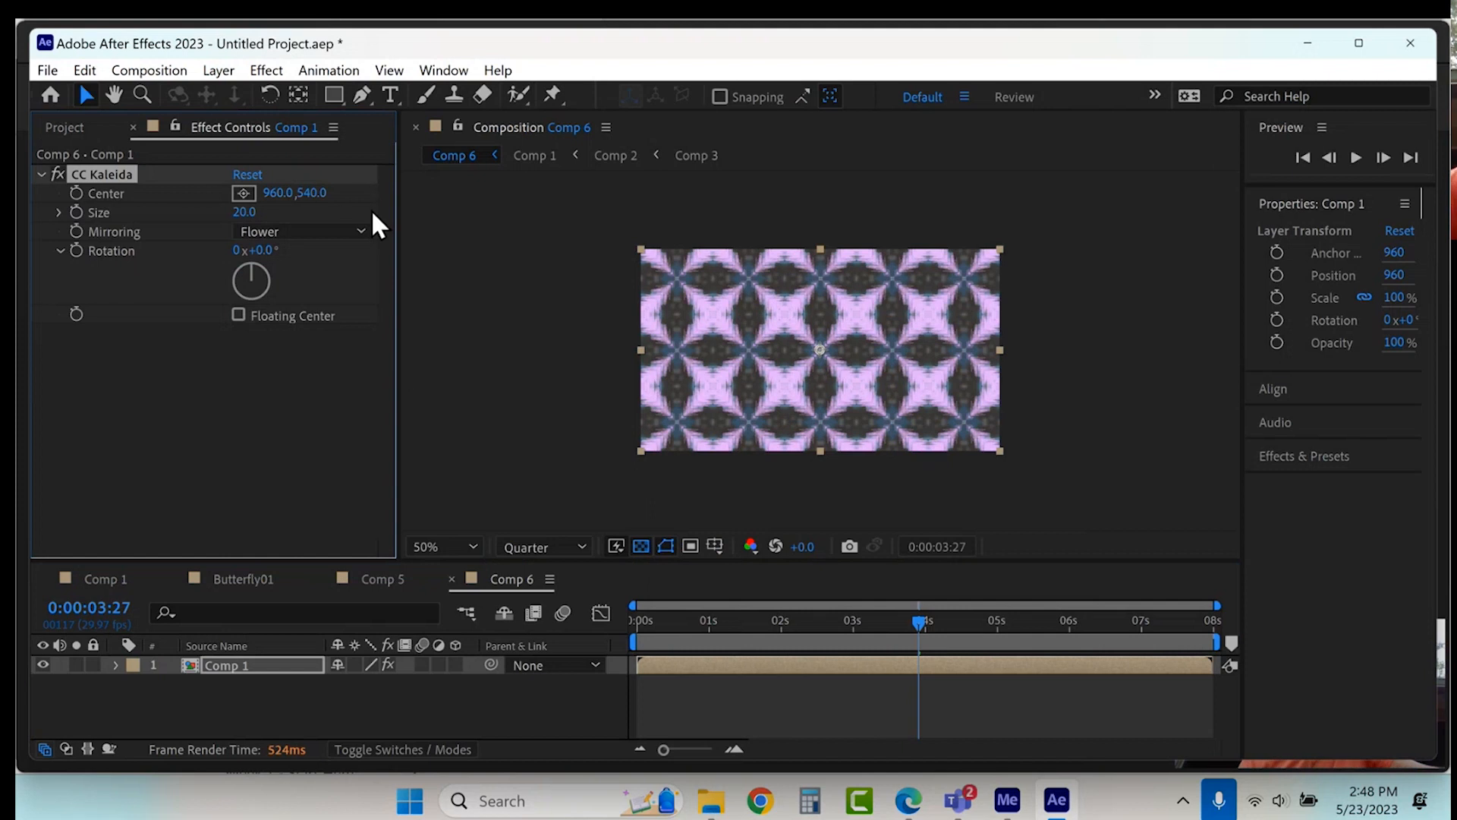
# Step: Enlarge the CC Kaleida size to 44 and preview the pattern from the first frame
pyautogui.moveTo(248, 216); pyautogui.dragTo(475, 181)
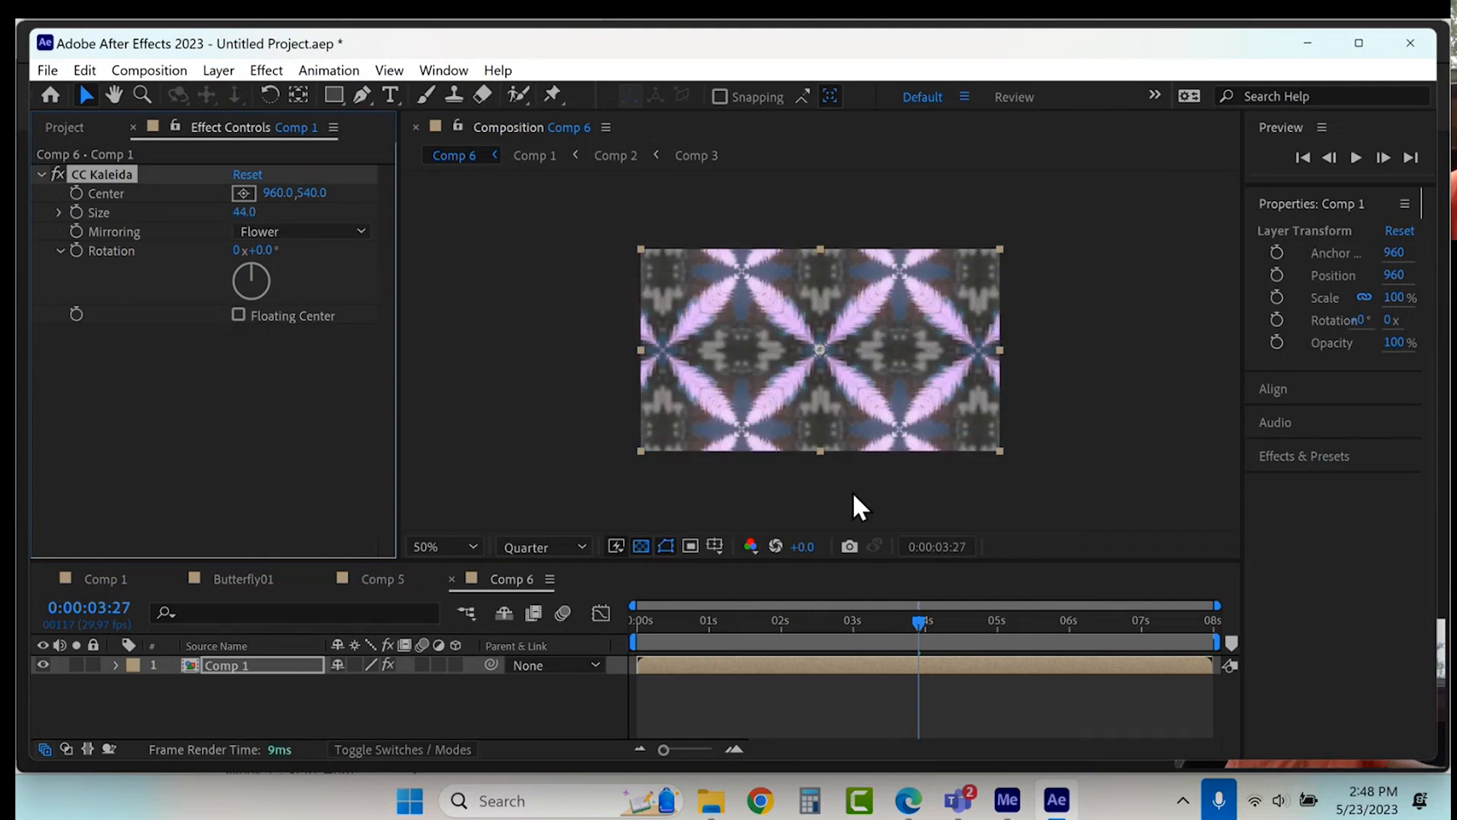
pyautogui.moveTo(745, 617); pyautogui.dragTo(591, 616)
pyautogui.press('space')
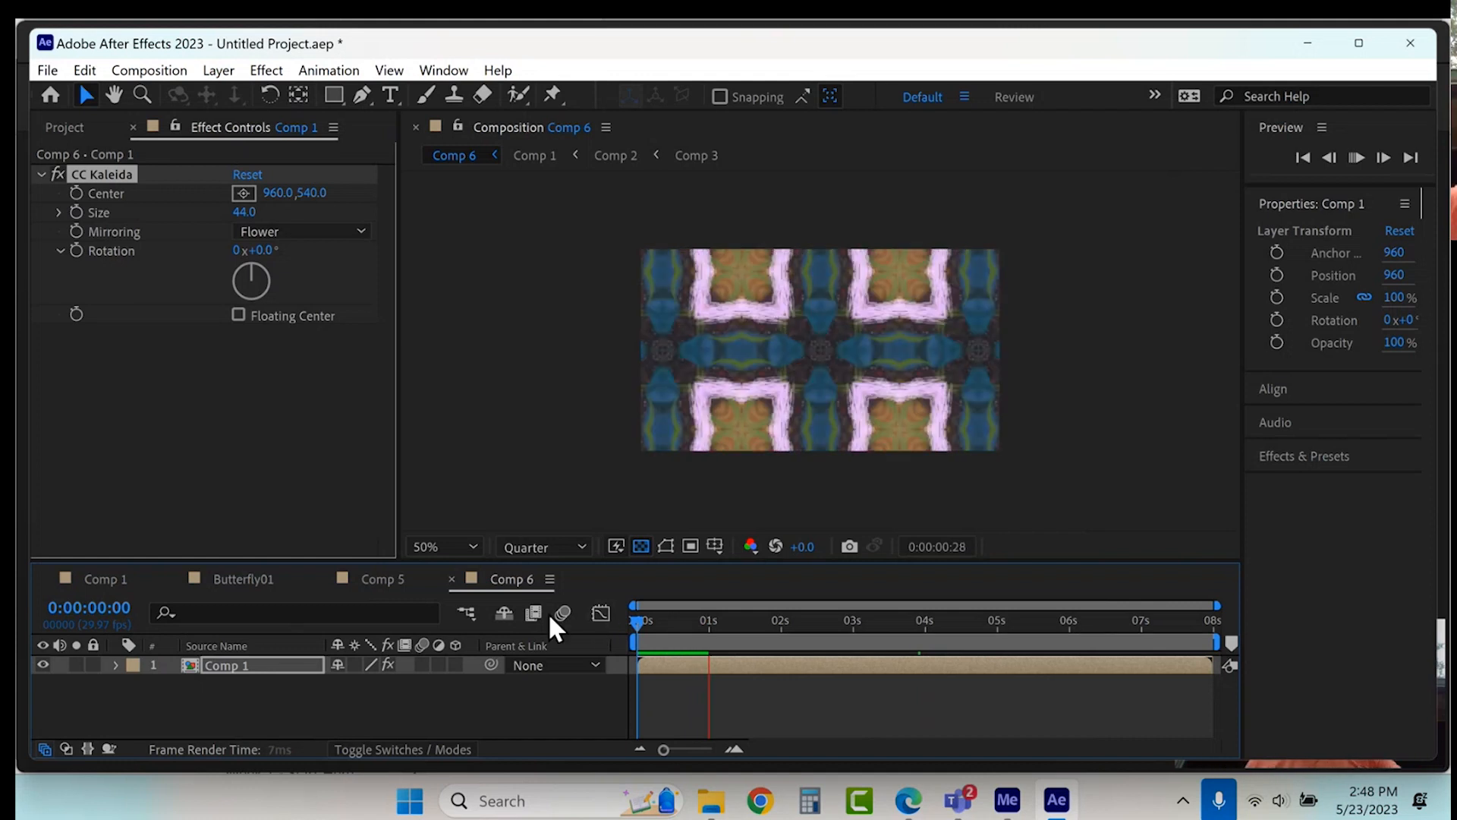
# Step: Set the CC Kaleida size to 20 and preview the pattern up to 0:00:02:00
pyautogui.click(243, 212)
pyautogui.write('20')
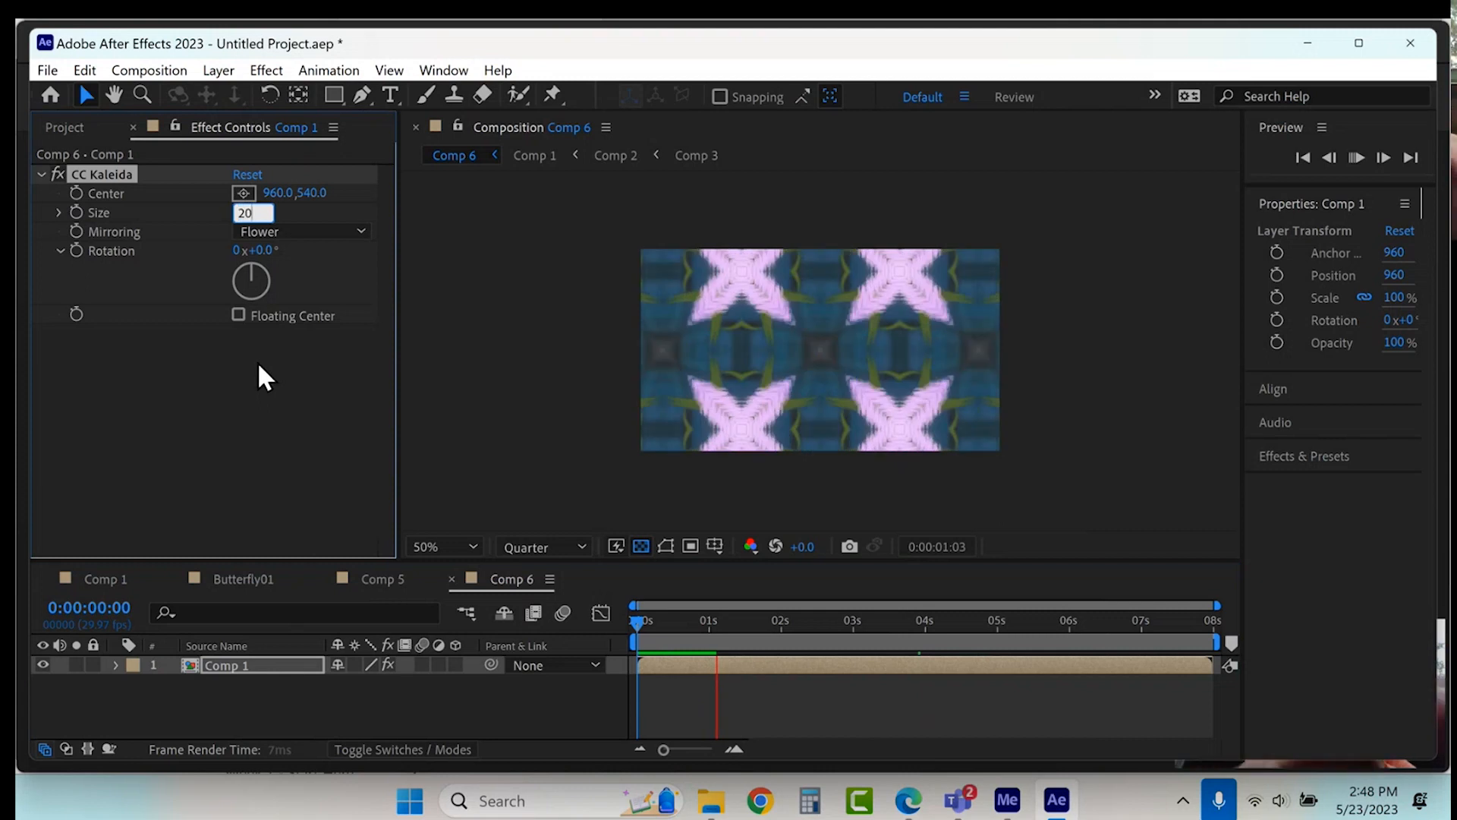
pyautogui.press('Return')
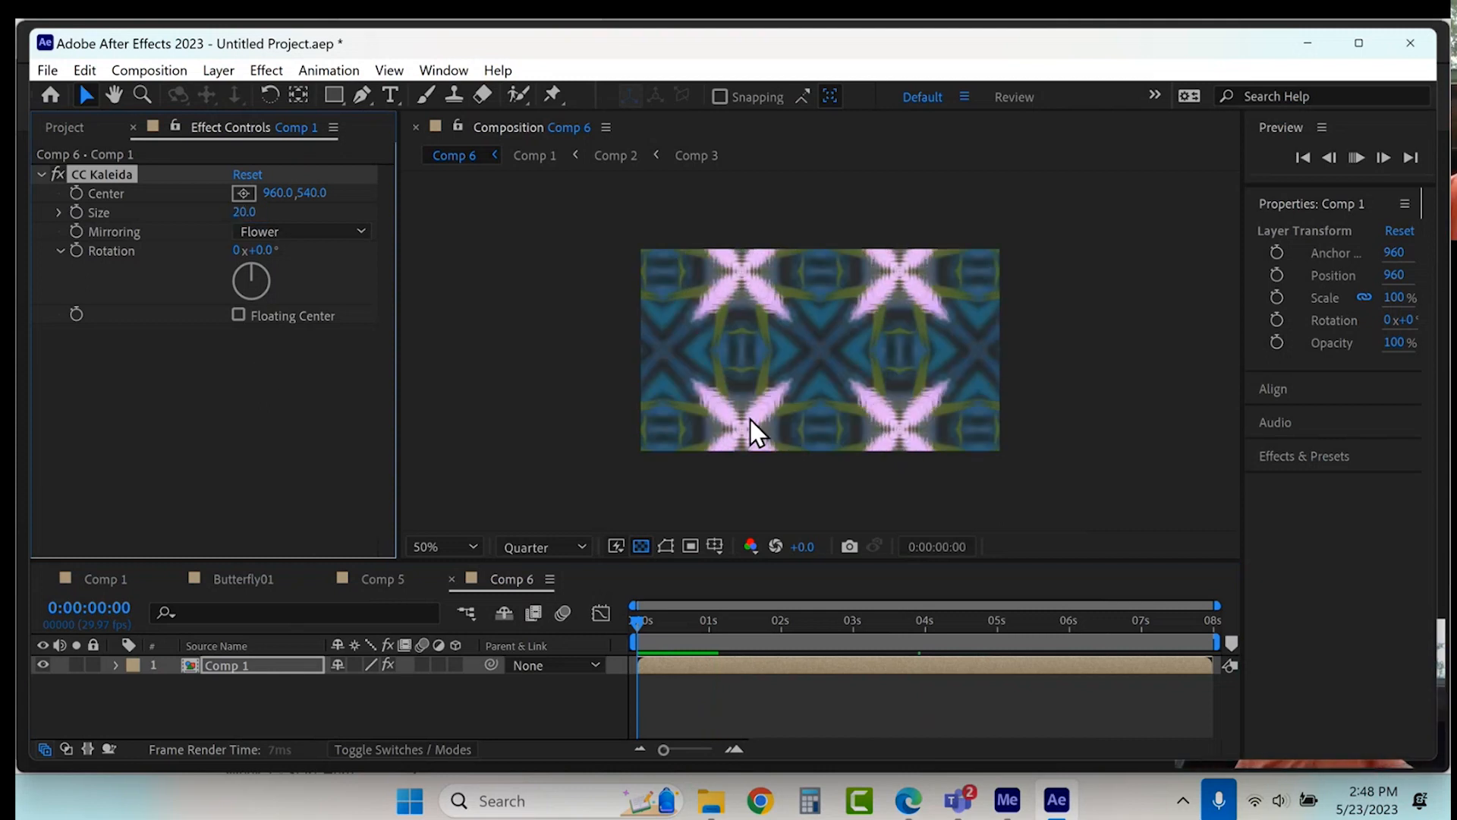
pyautogui.press('space')
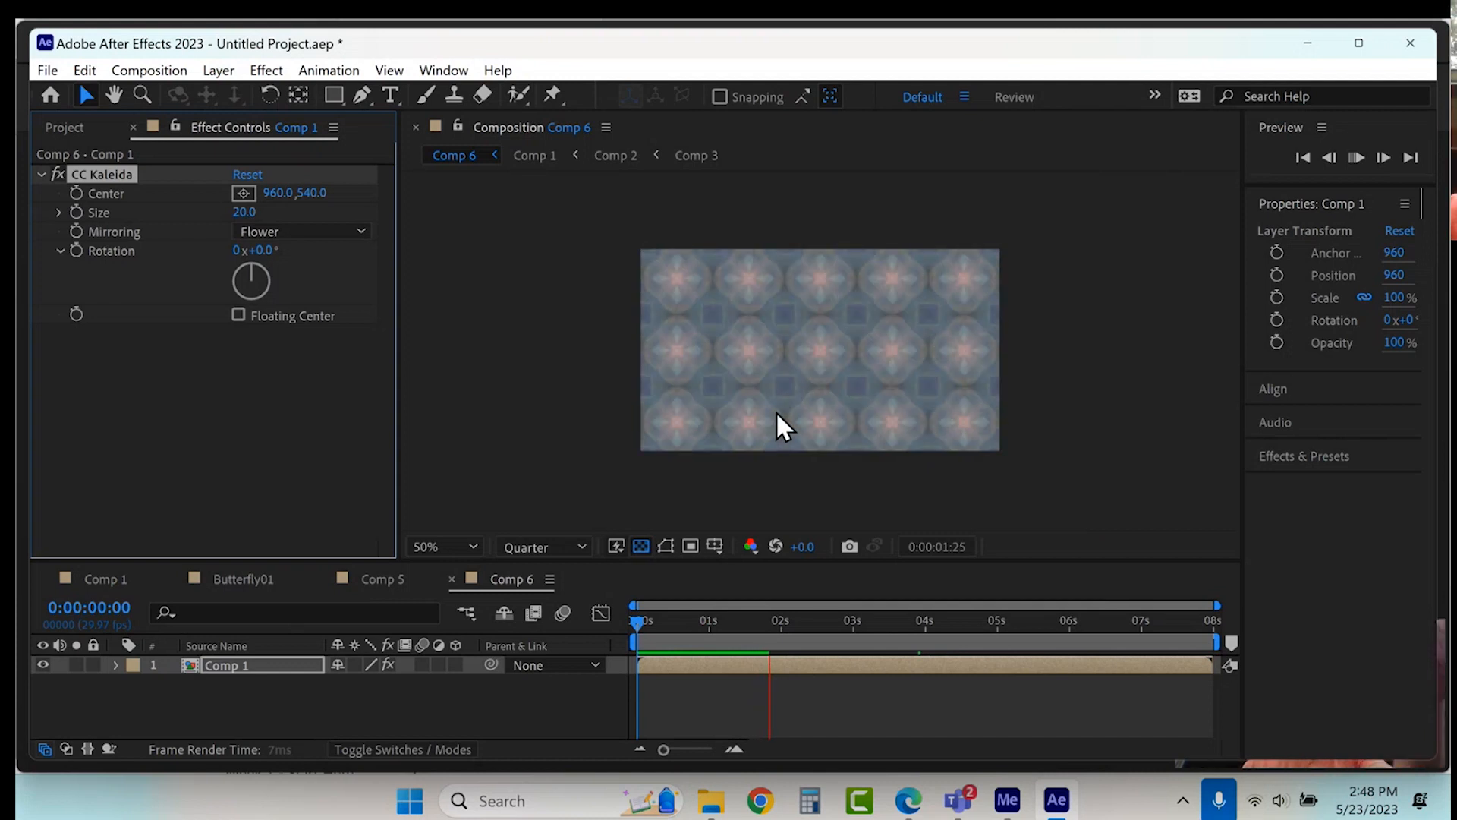
pyautogui.press('space')
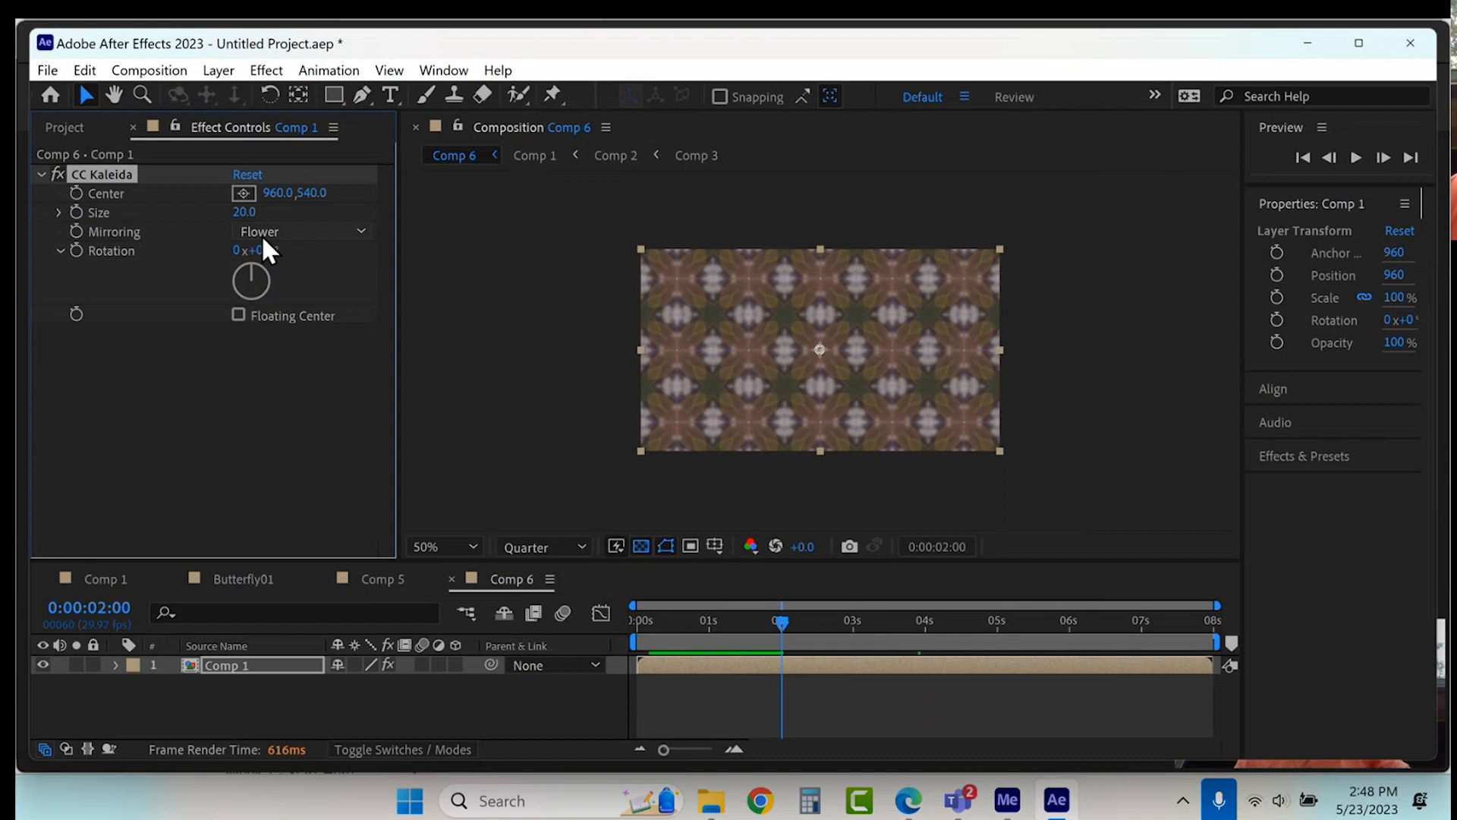
# Step: Set the CC Kaleida mirroring to Starlish and its size to 53, and preview the animation from the start
pyautogui.click(263, 235)
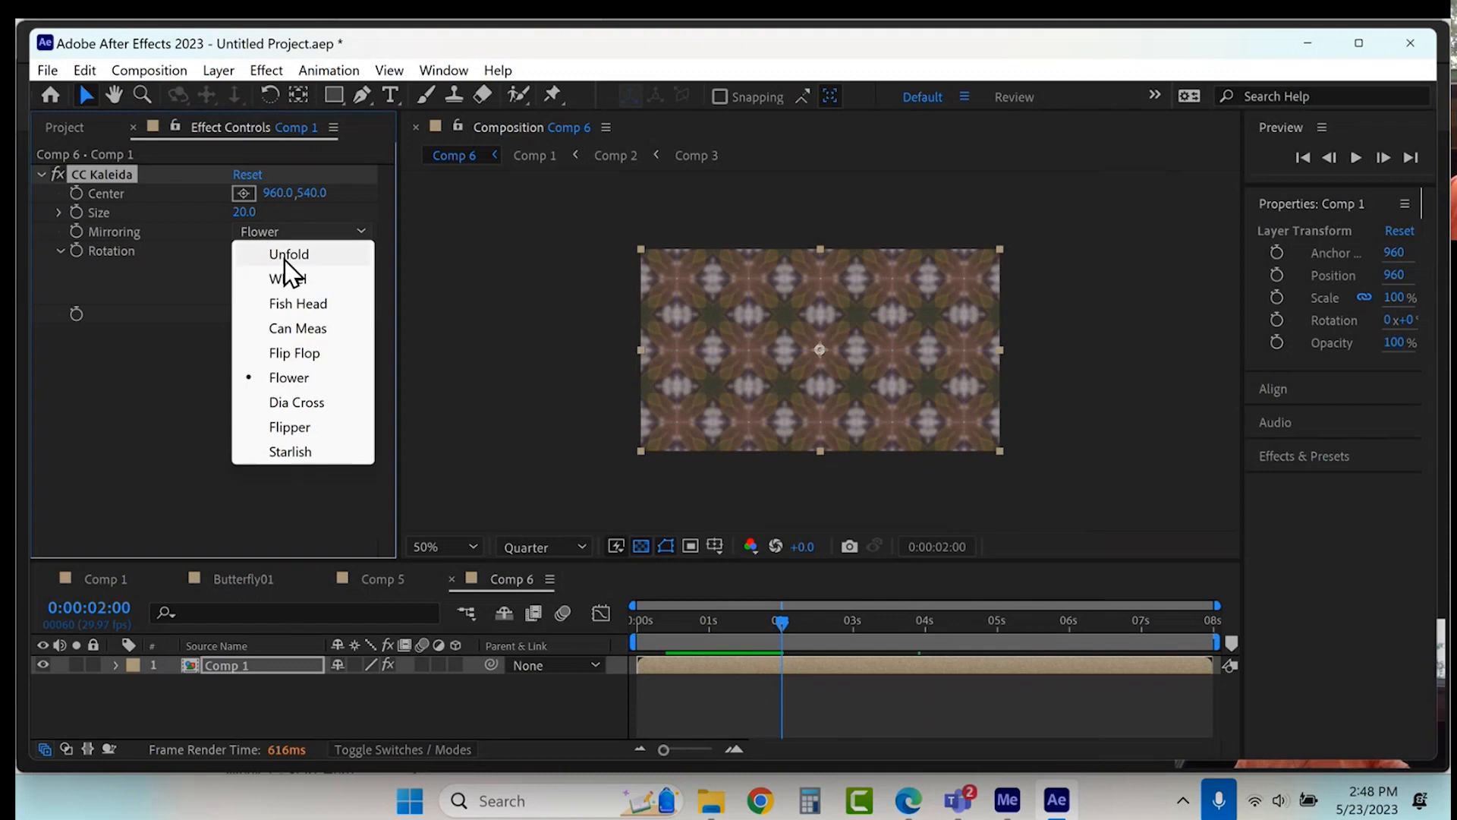
pyautogui.click(290, 453)
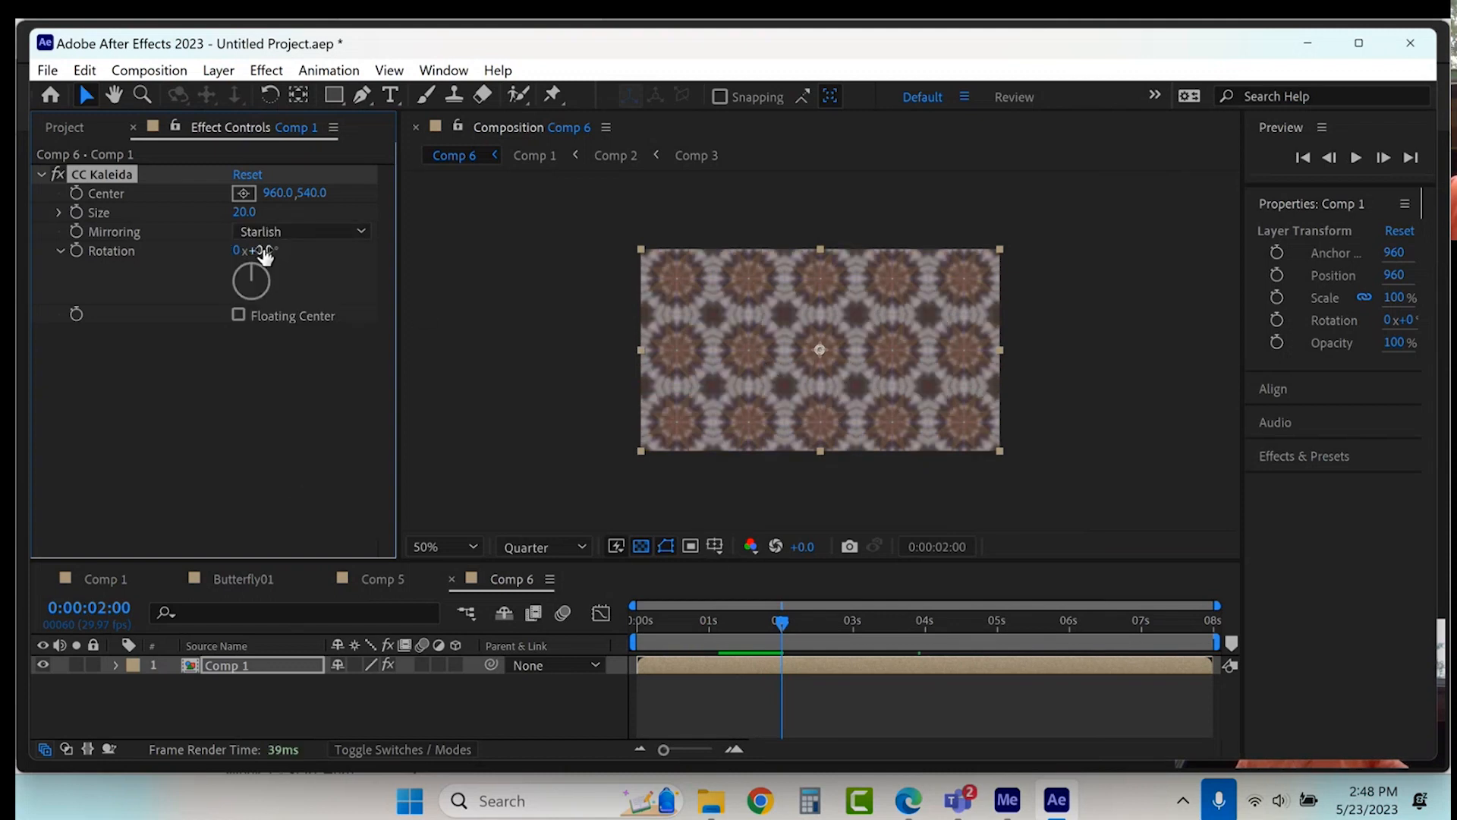
pyautogui.moveTo(258, 213); pyautogui.dragTo(560, 162)
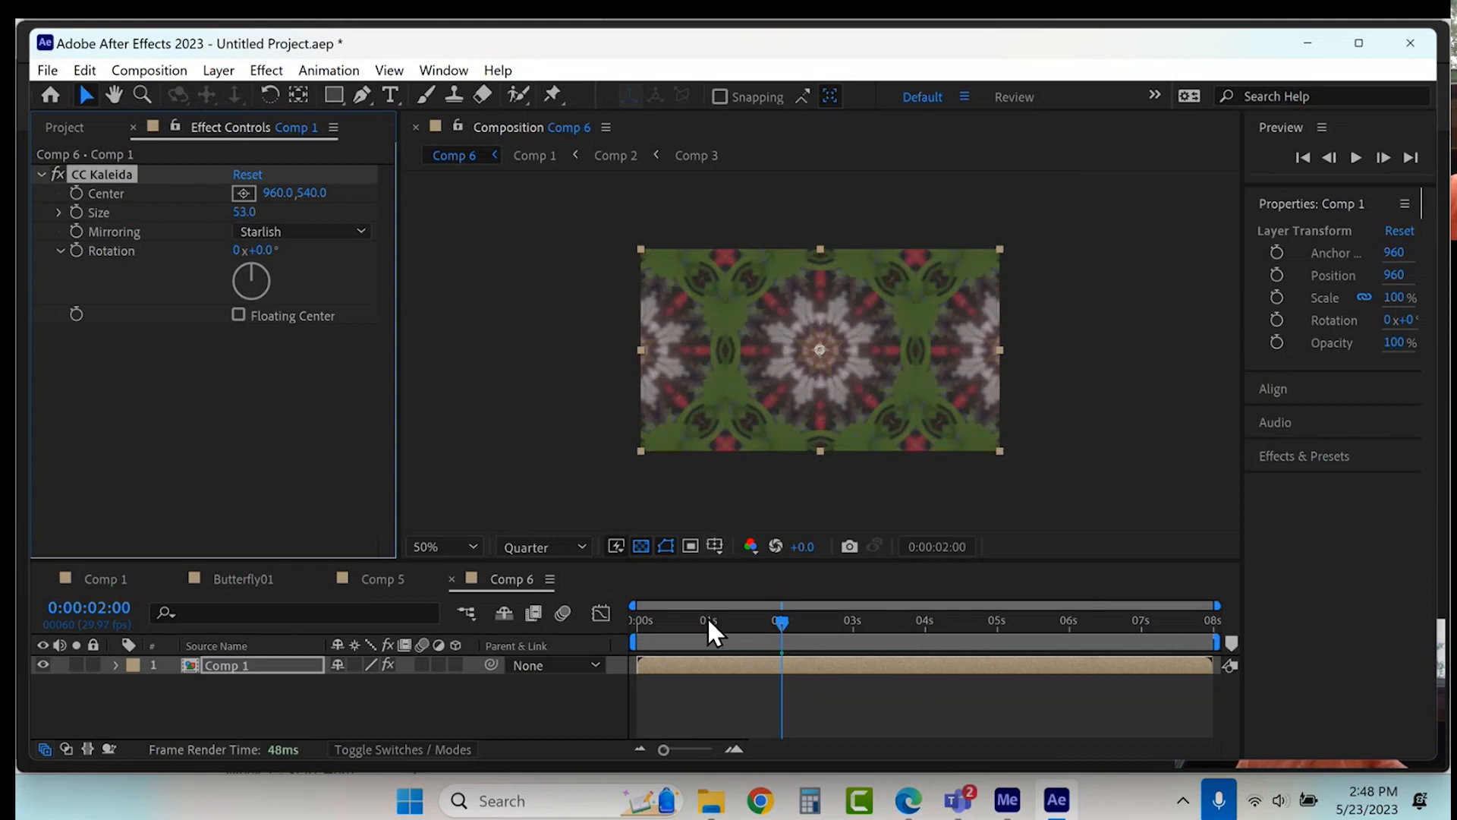
pyautogui.moveTo(708, 617); pyautogui.dragTo(597, 624)
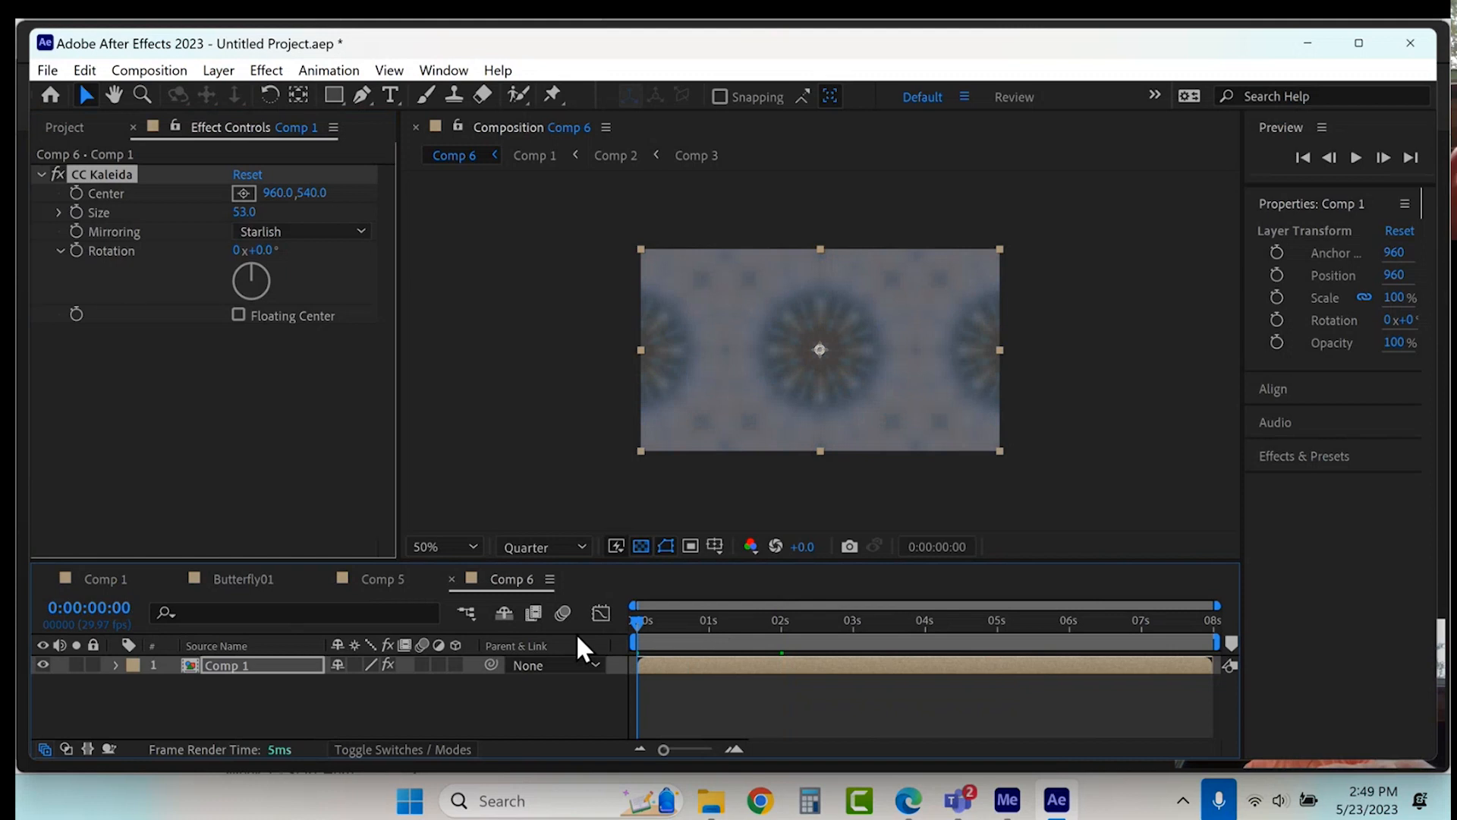
pyautogui.press('space')
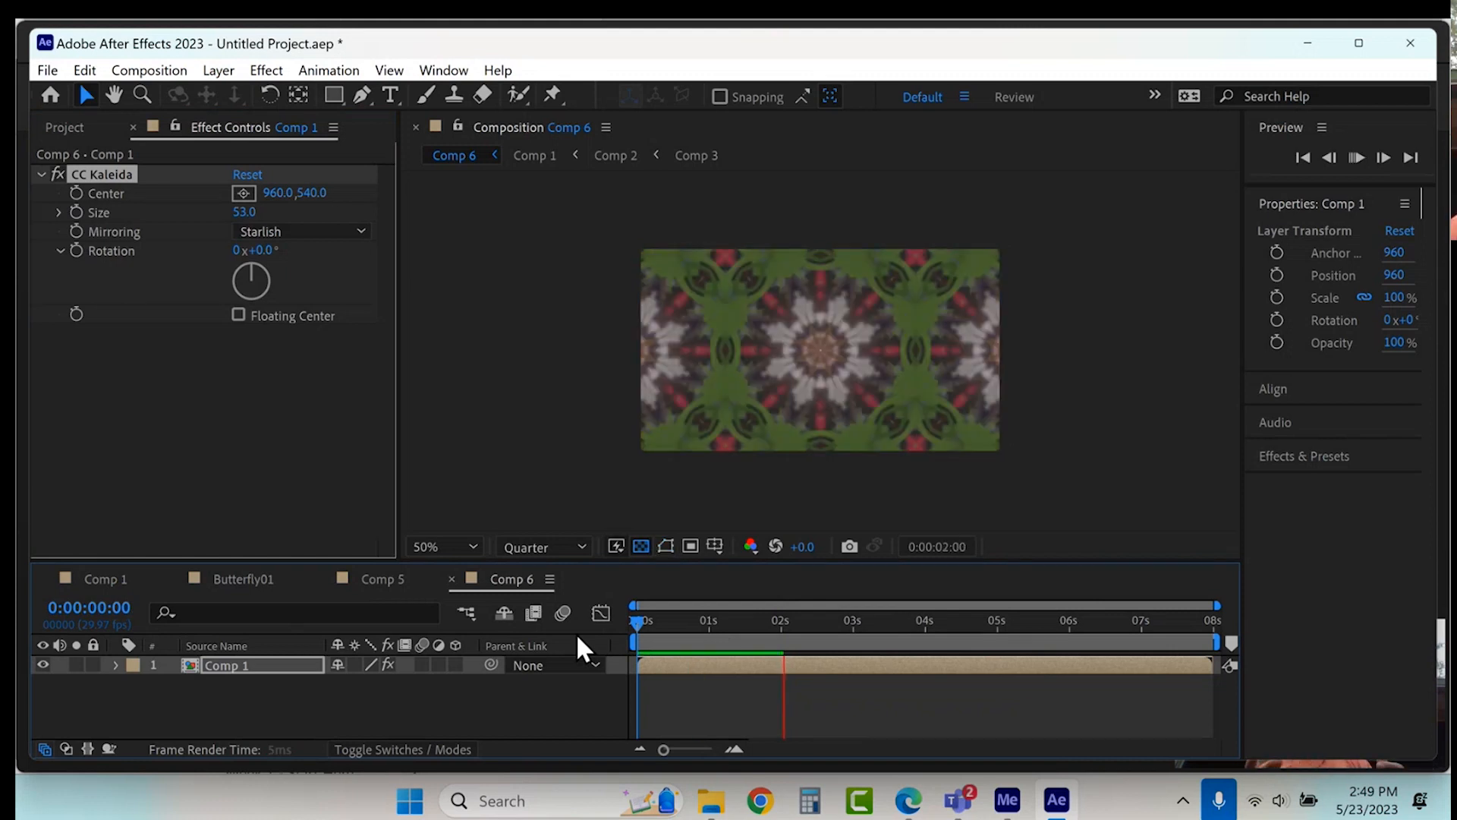
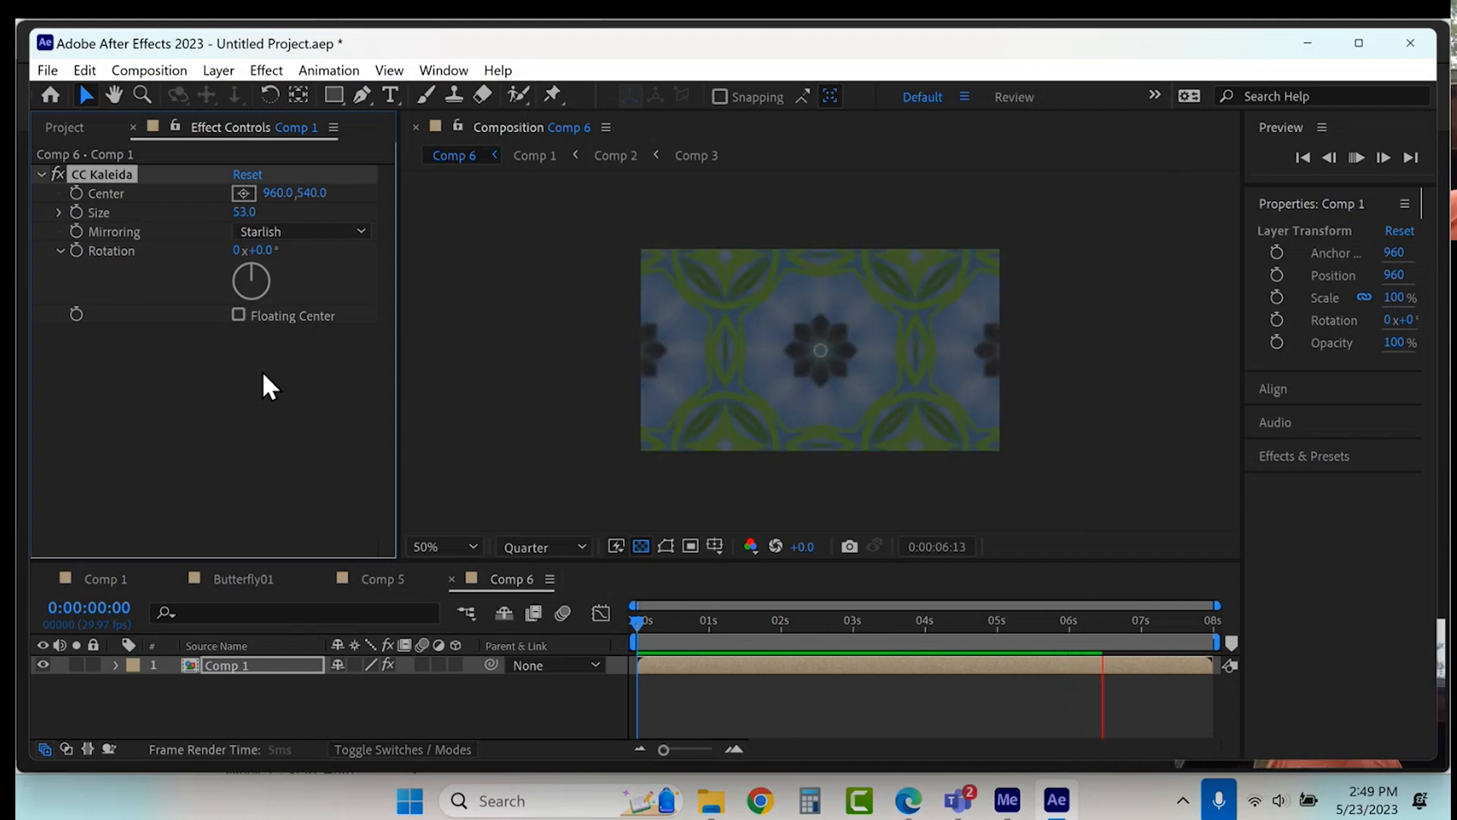
pyautogui.click(867, 366)
# Step: Go to 0:00:01:08 and add a Hue/Saturation effect to the Comp 1 layer
pyautogui.click(728, 616)
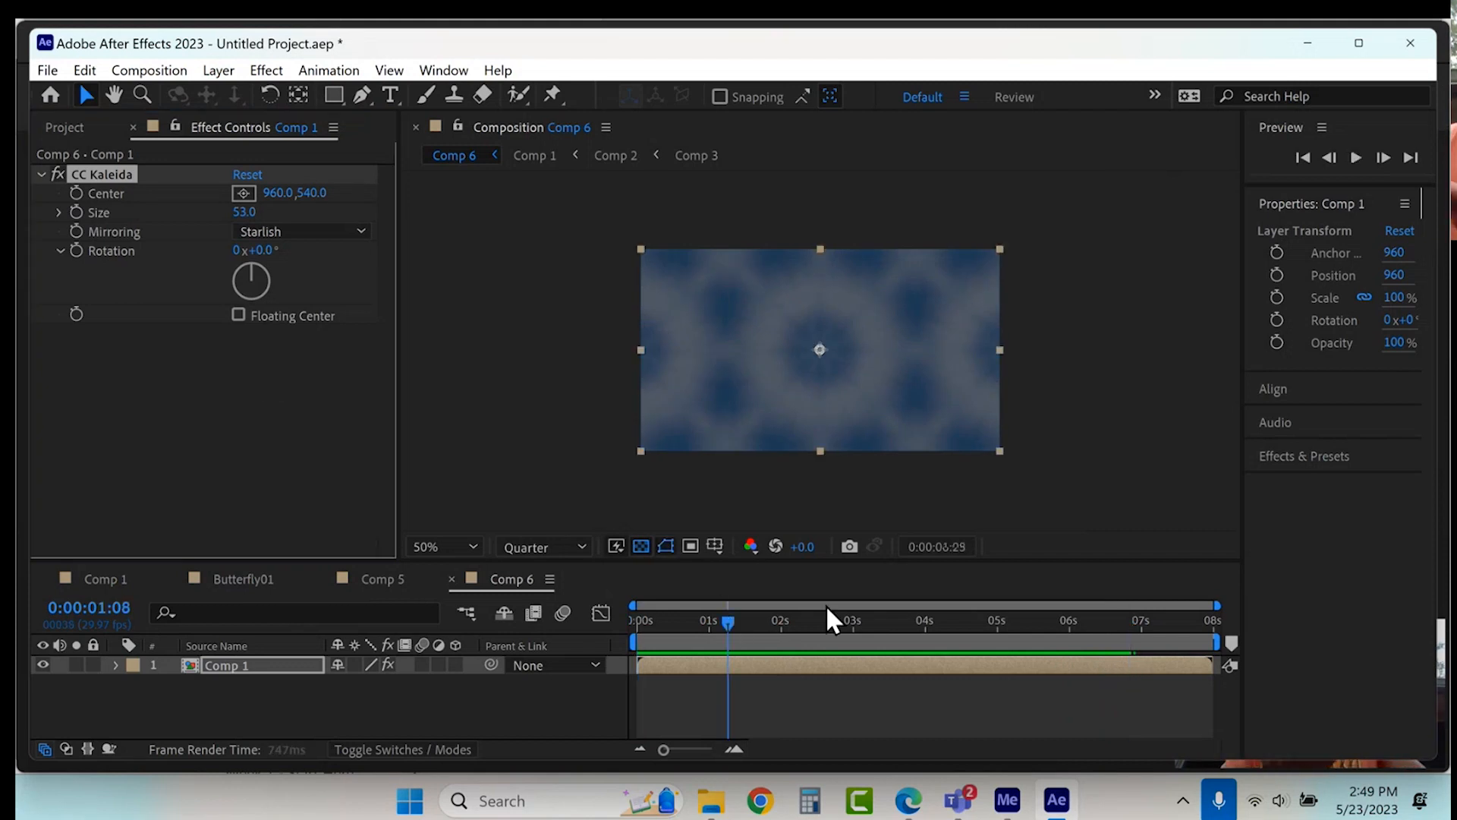
pyautogui.click(267, 70)
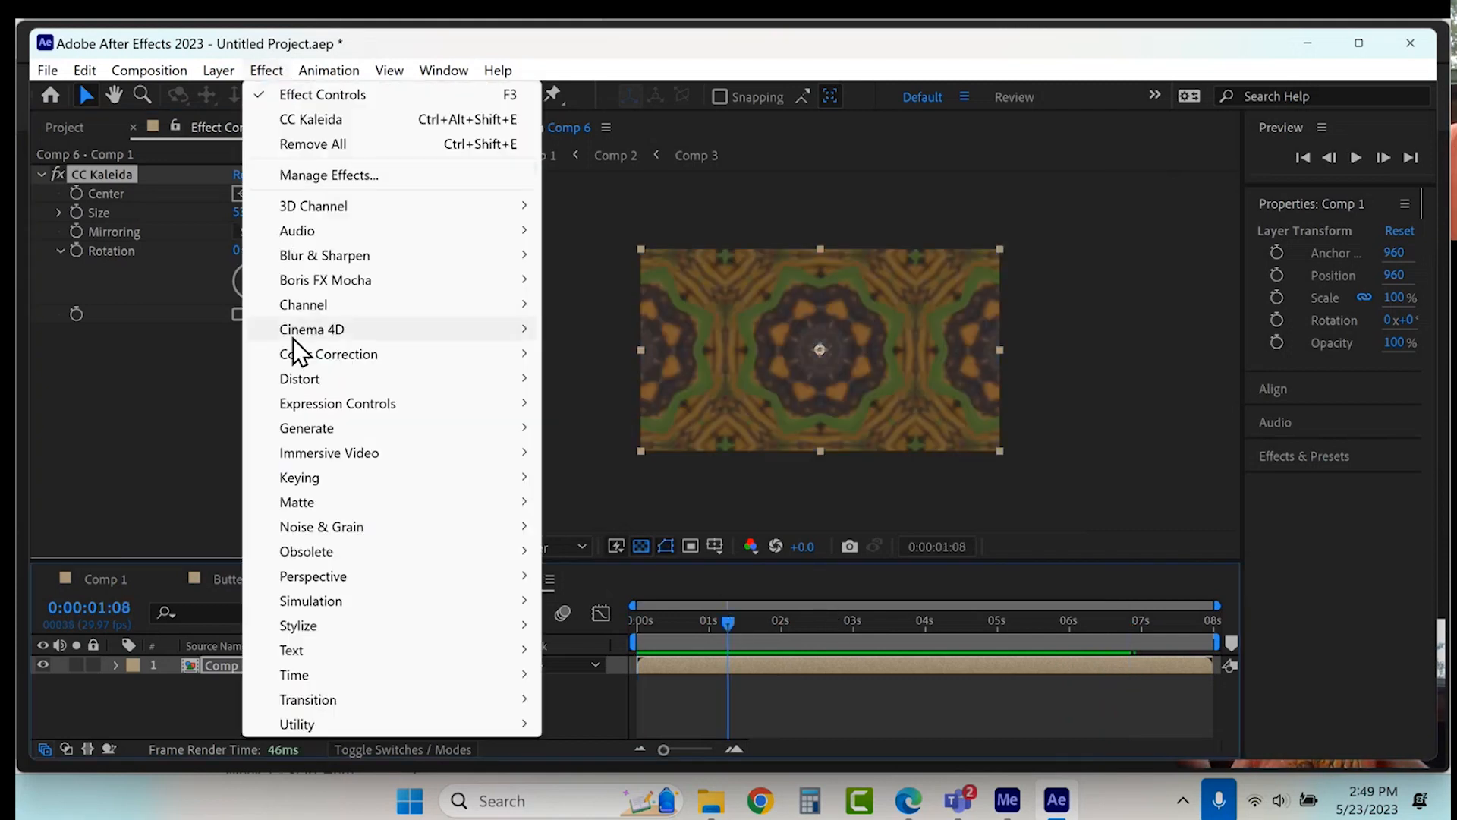
pyautogui.moveTo(303, 354)
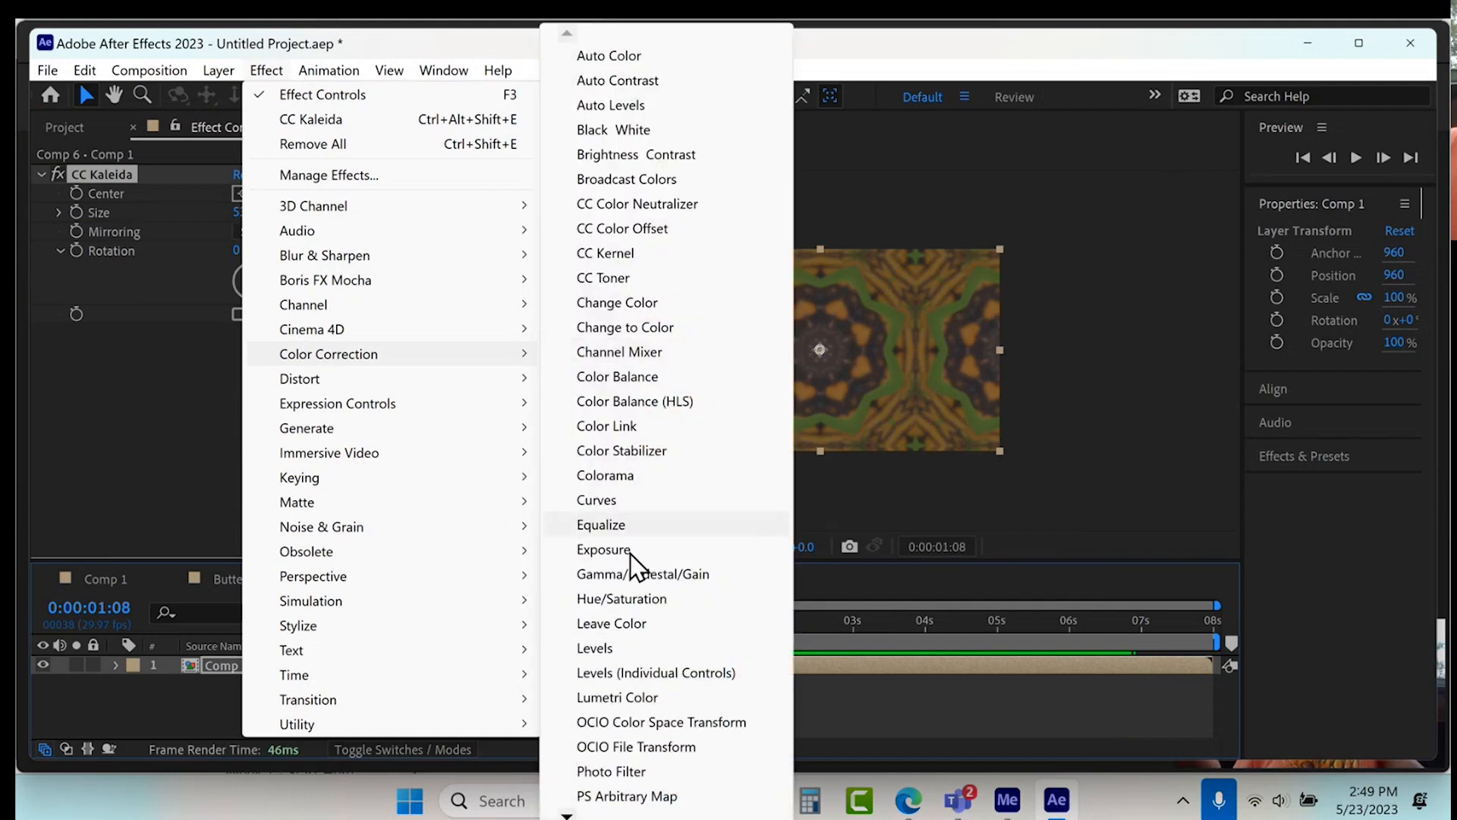
pyautogui.click(626, 598)
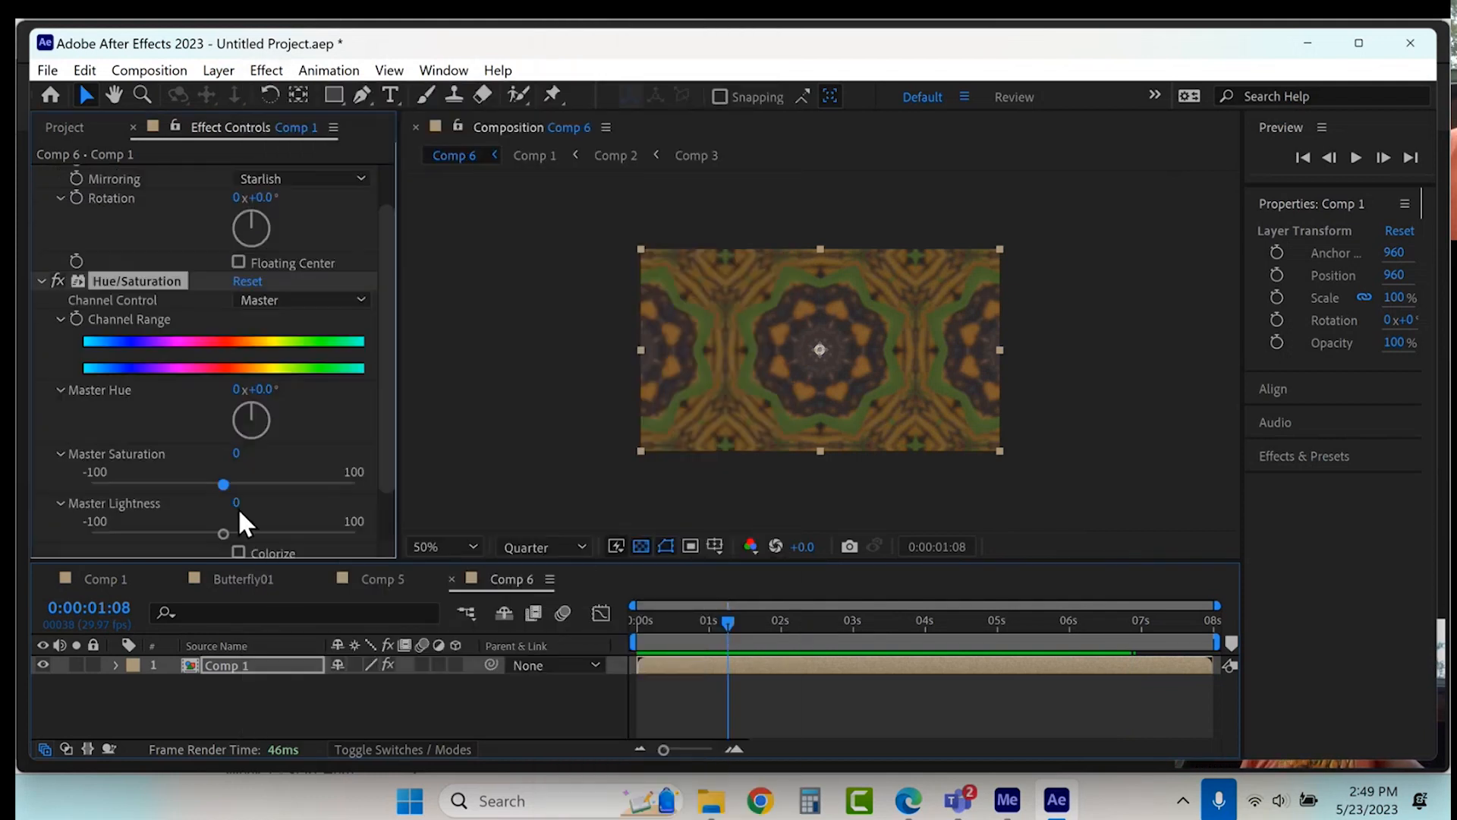
# Step: Set the Hue/Saturation effect's master lightness to 22 and master saturation to 48
pyautogui.moveTo(225, 533); pyautogui.dragTo(257, 501)
pyautogui.click(290, 475)
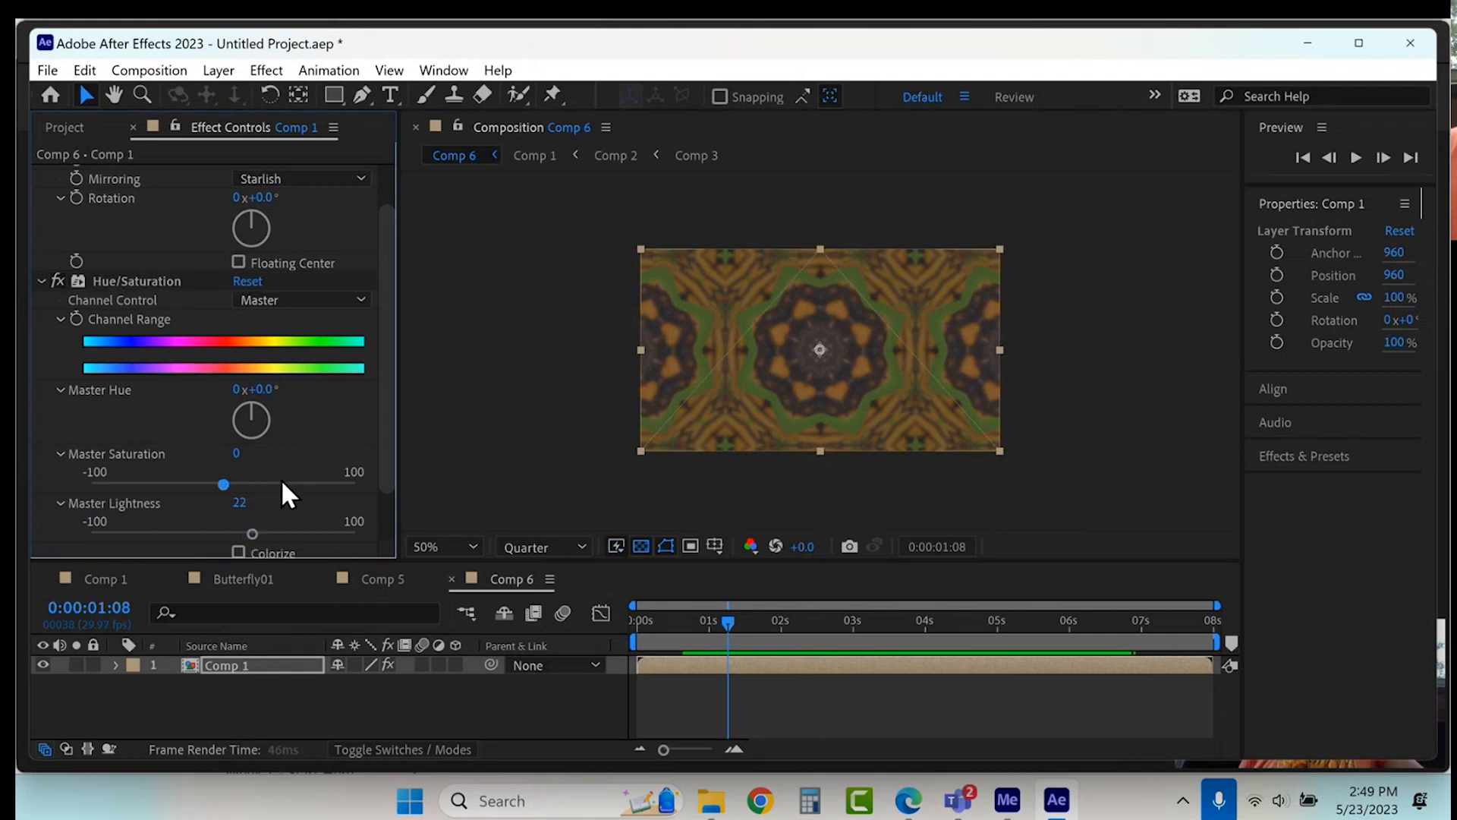
pyautogui.click(278, 483)
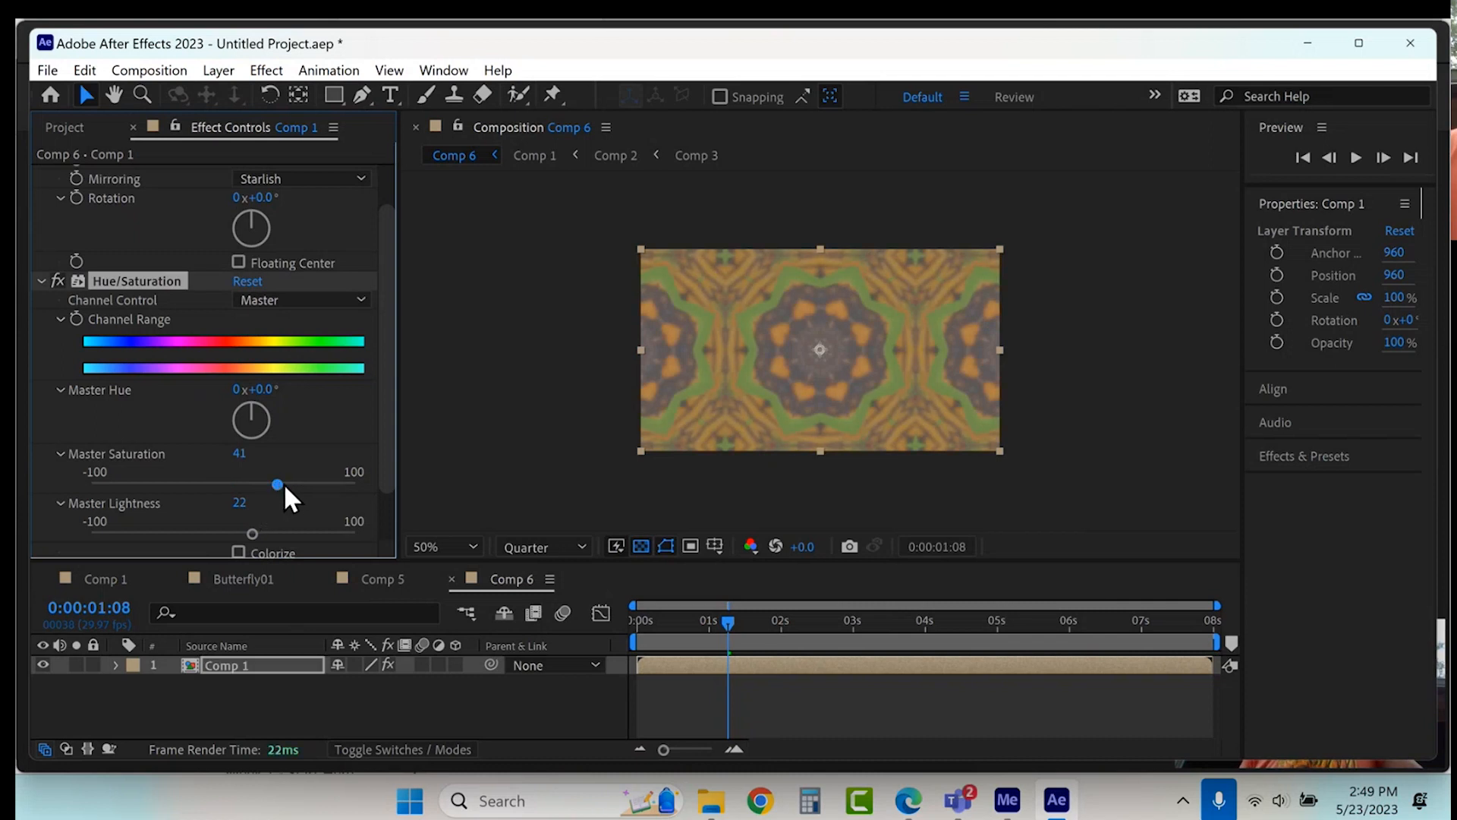
pyautogui.moveTo(290, 484); pyautogui.dragTo(292, 484)
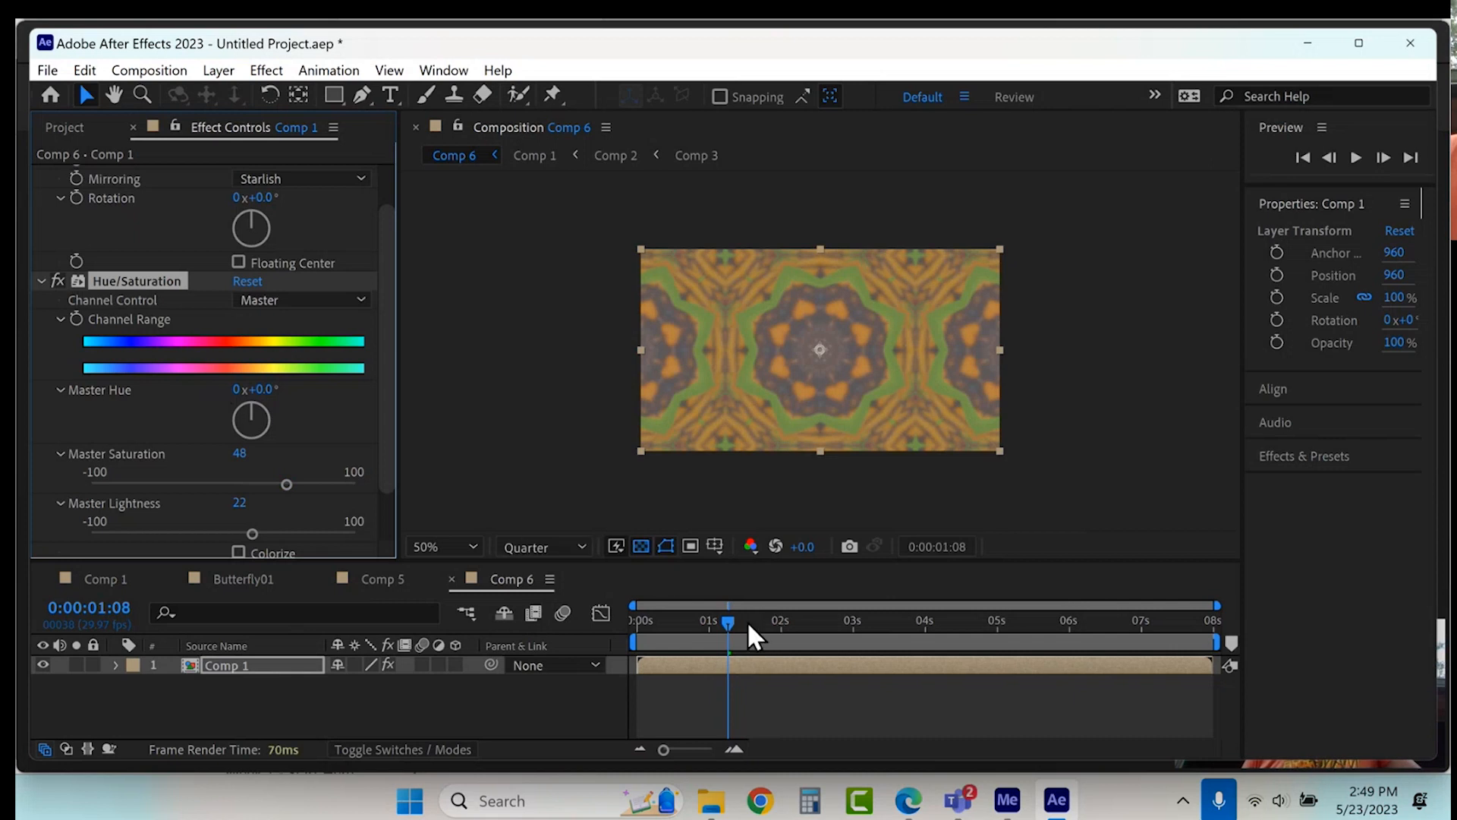
# Step: Move the current time to 0:00:03:15 and check the recoloured kaleidoscope pattern there
pyautogui.click(796, 621)
pyautogui.moveTo(845, 624); pyautogui.dragTo(889, 623)
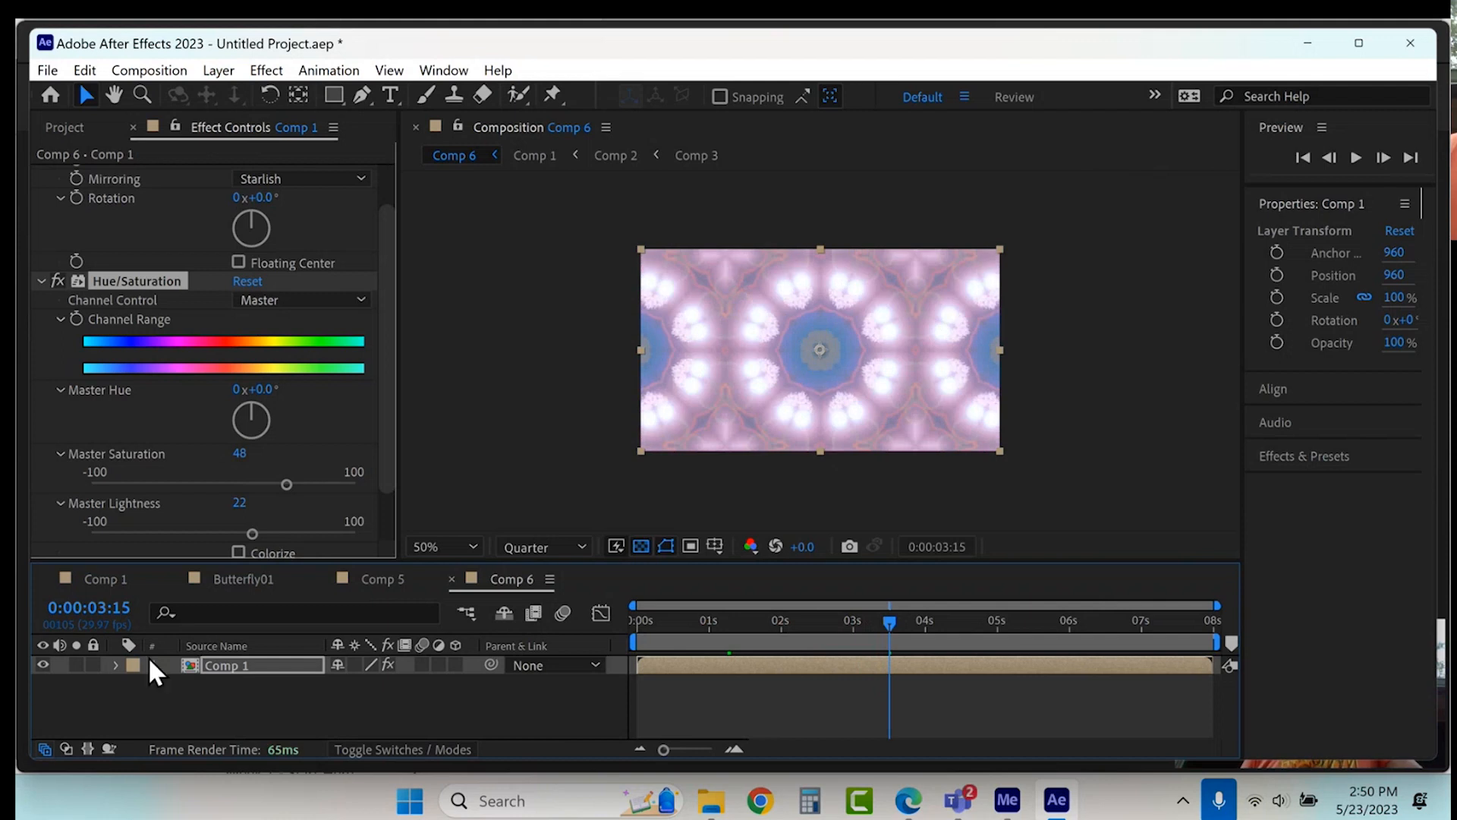
pyautogui.click(116, 665)
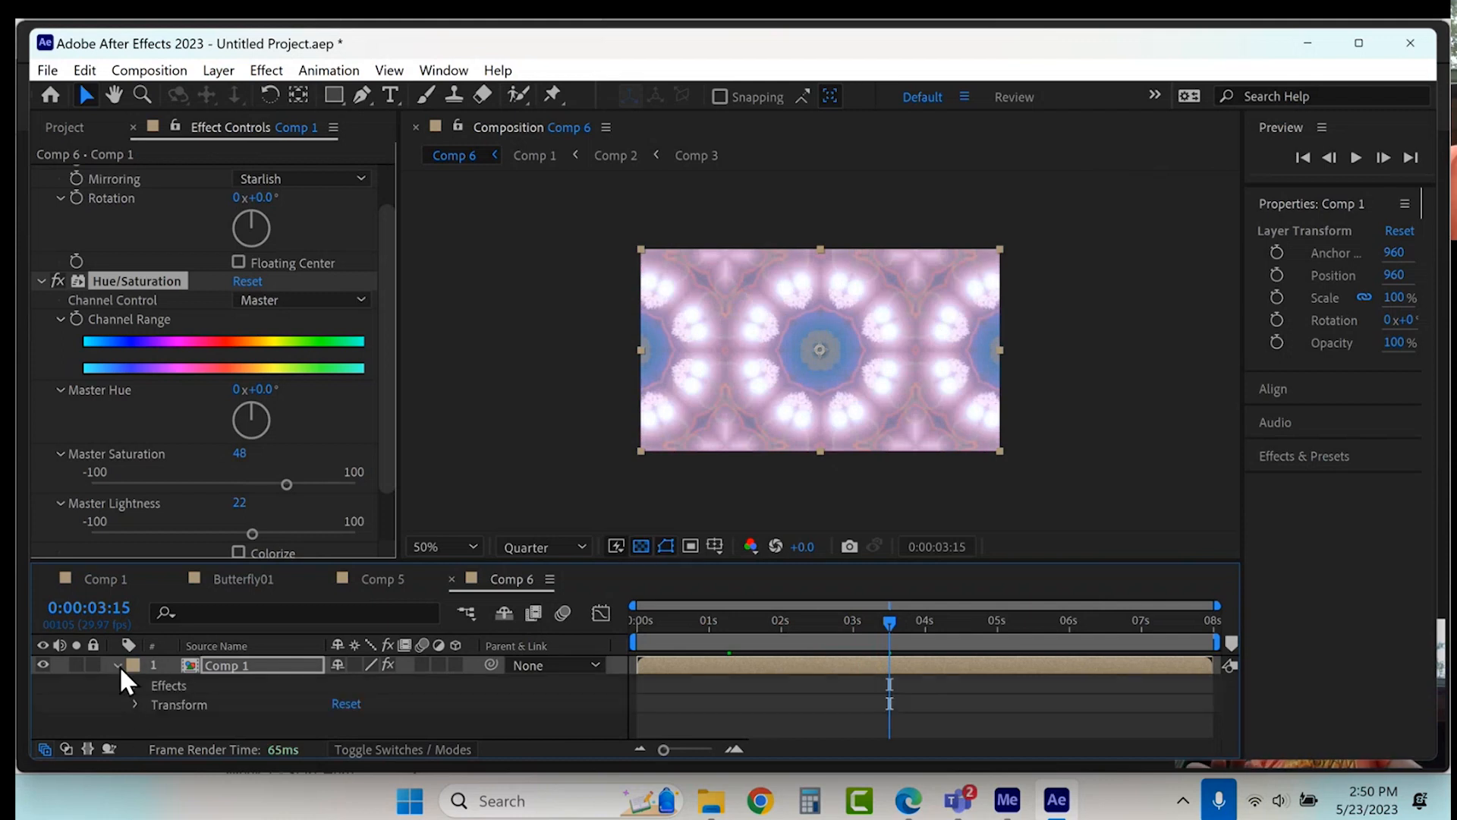
pyautogui.click(117, 665)
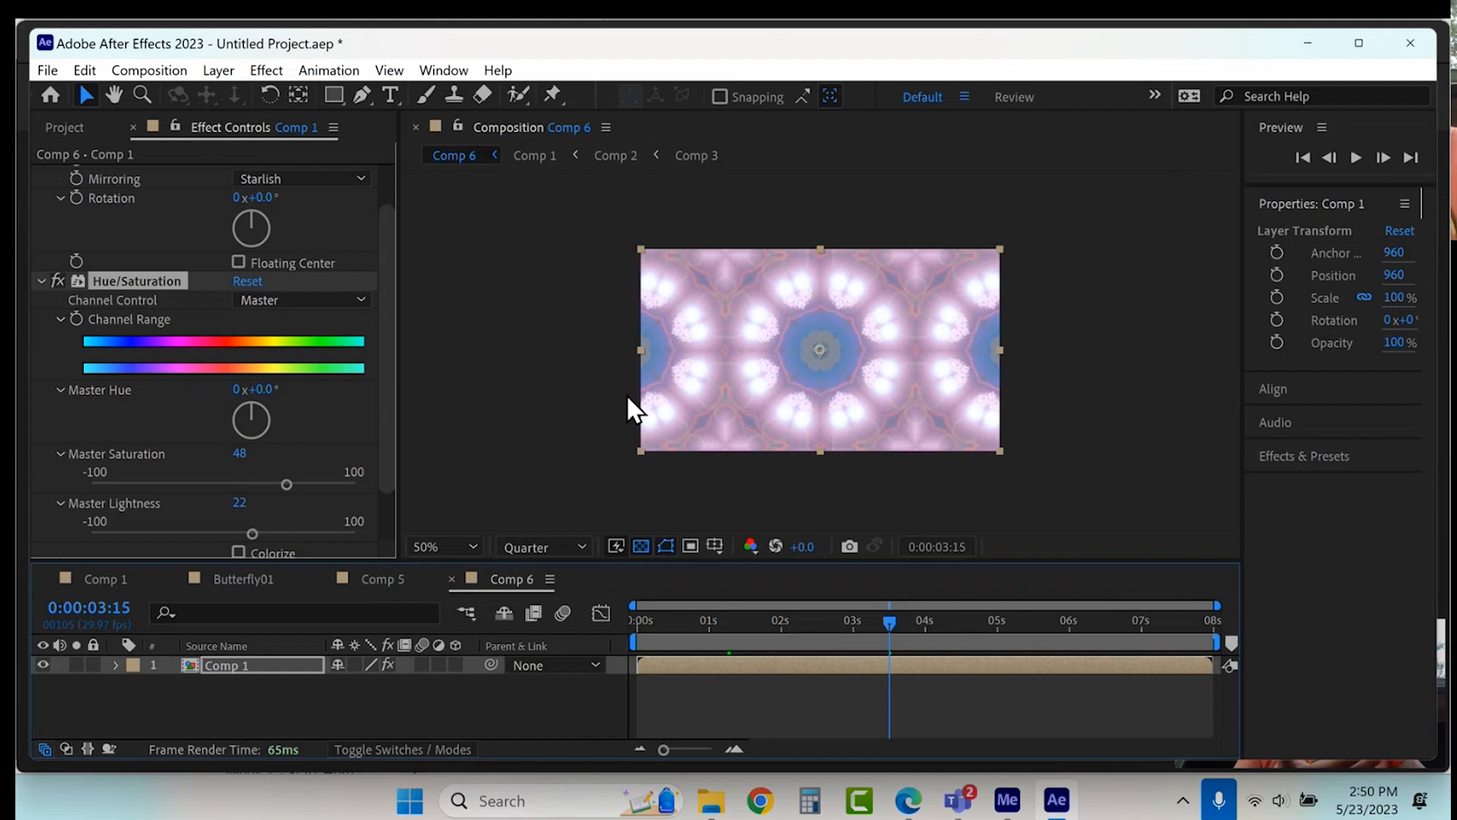
# Step: Add a text layer reading "THE 70's SHOW" over three lines near the composition's centre, at a size of 174 px
pyautogui.click(390, 94)
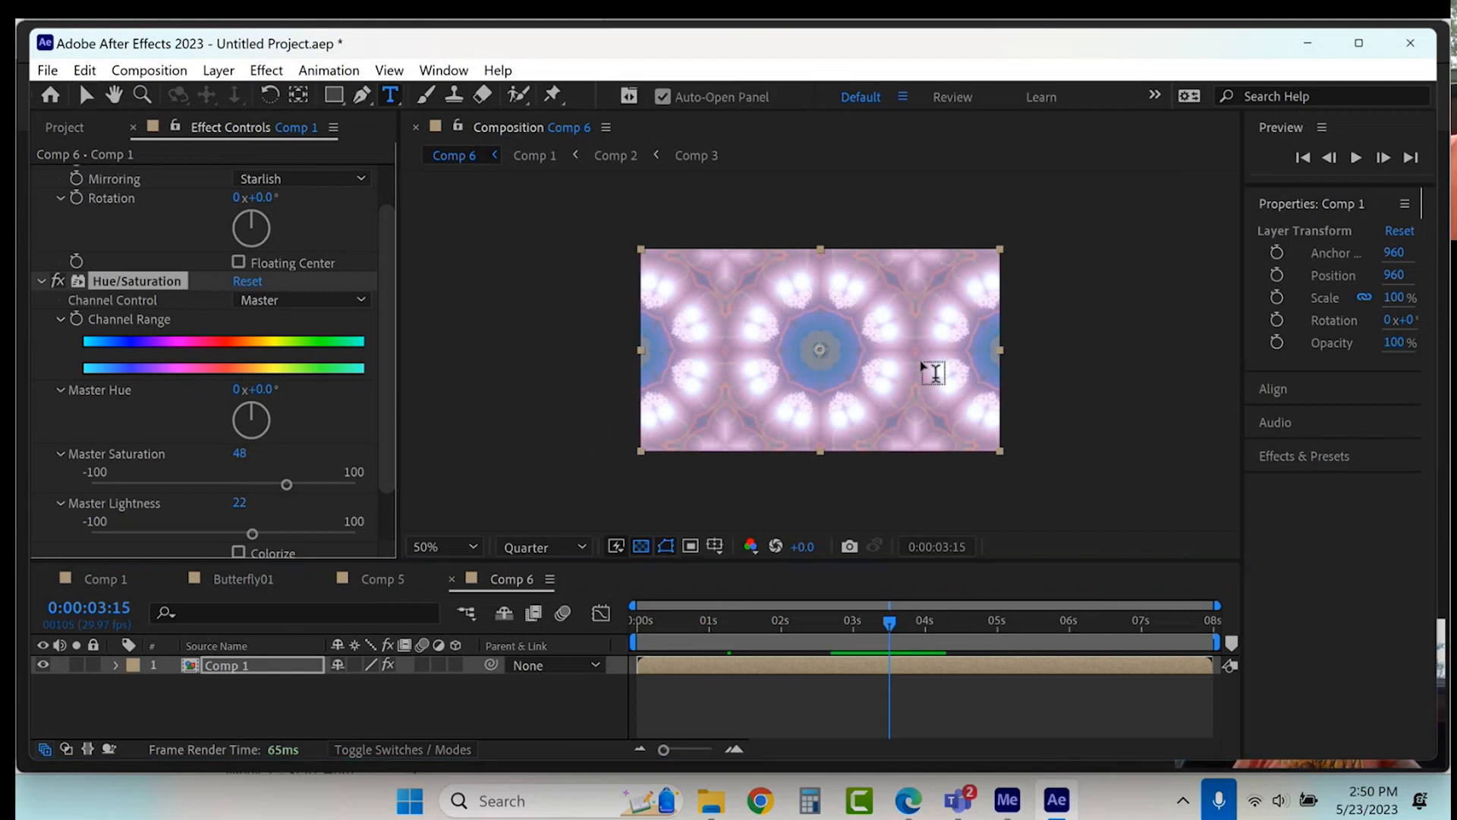
pyautogui.click(883, 337)
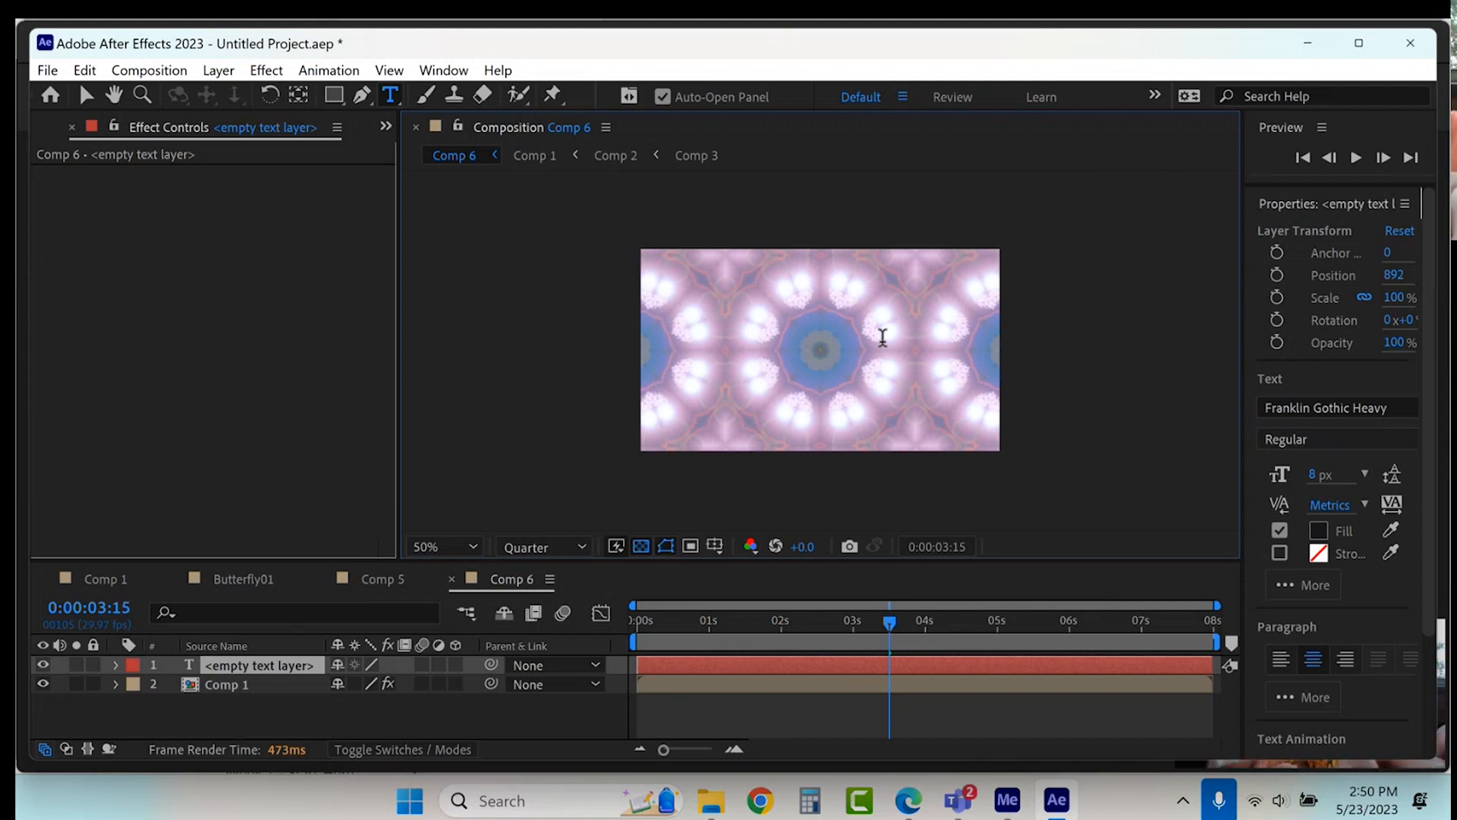
pyautogui.write("THE &)'s")
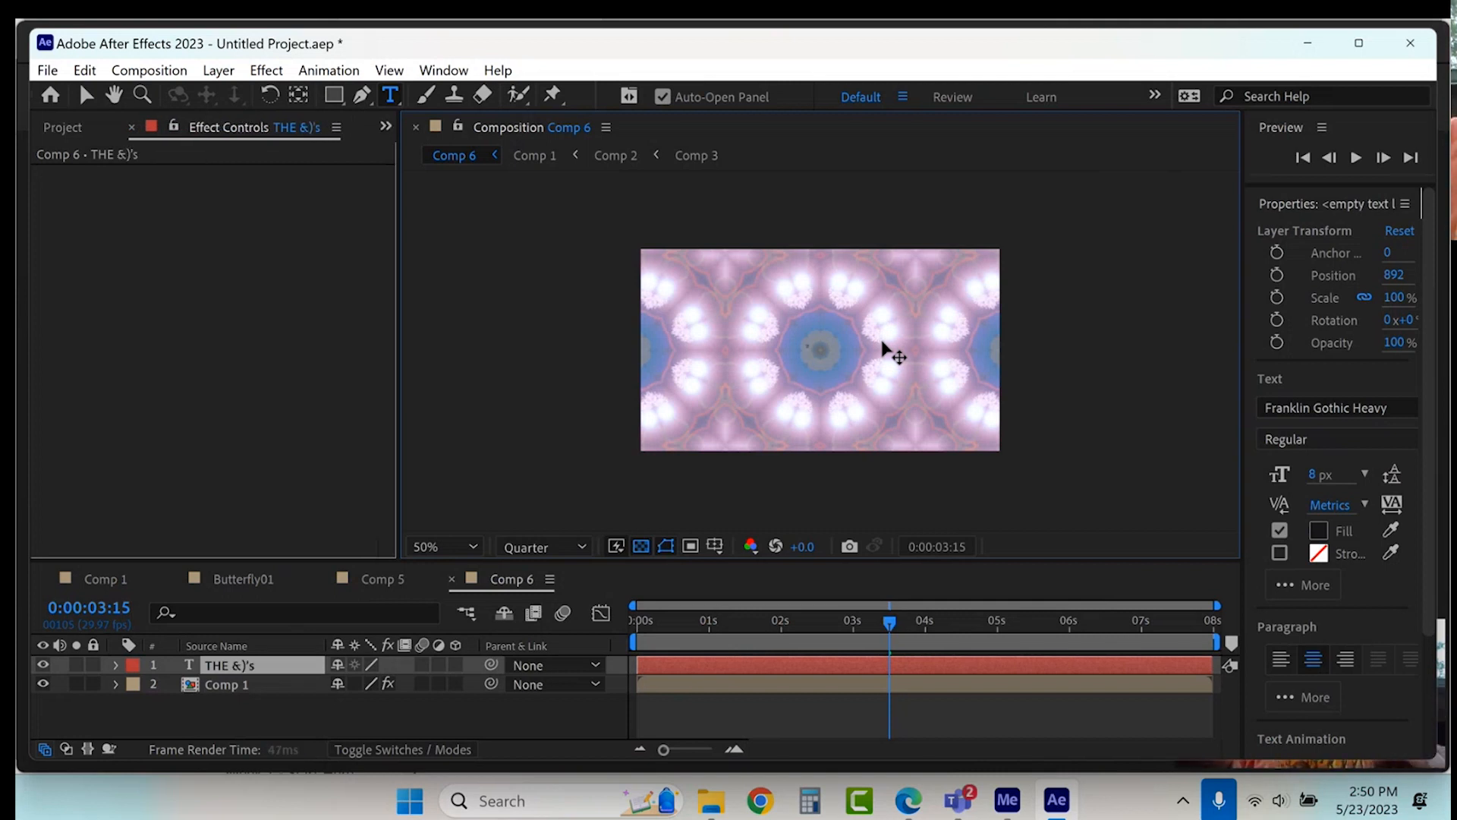
pyautogui.write(' SHOW')
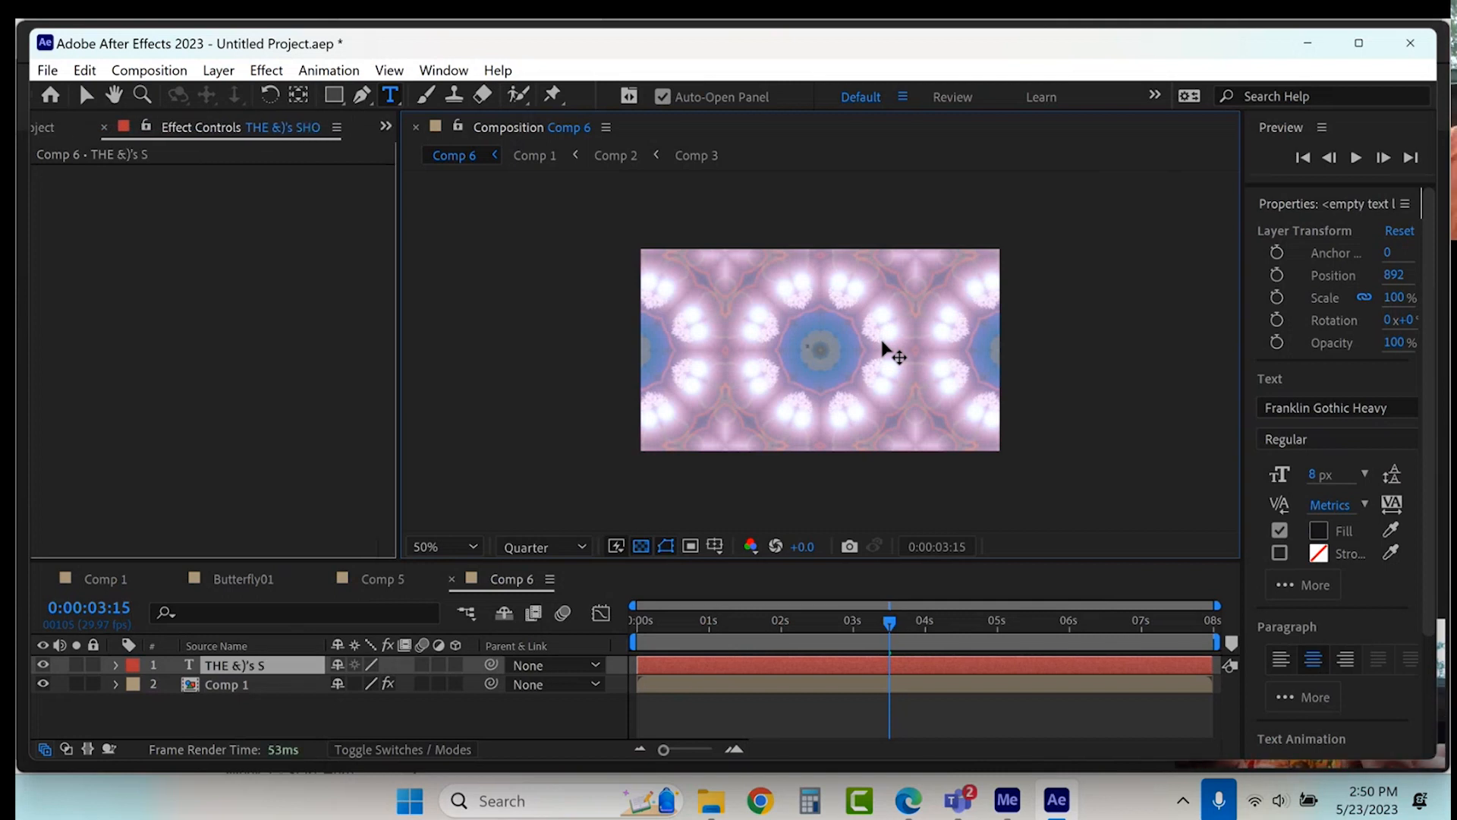
pyautogui.click(895, 664)
pyautogui.moveTo(1314, 477); pyautogui.dragTo(1317, 547)
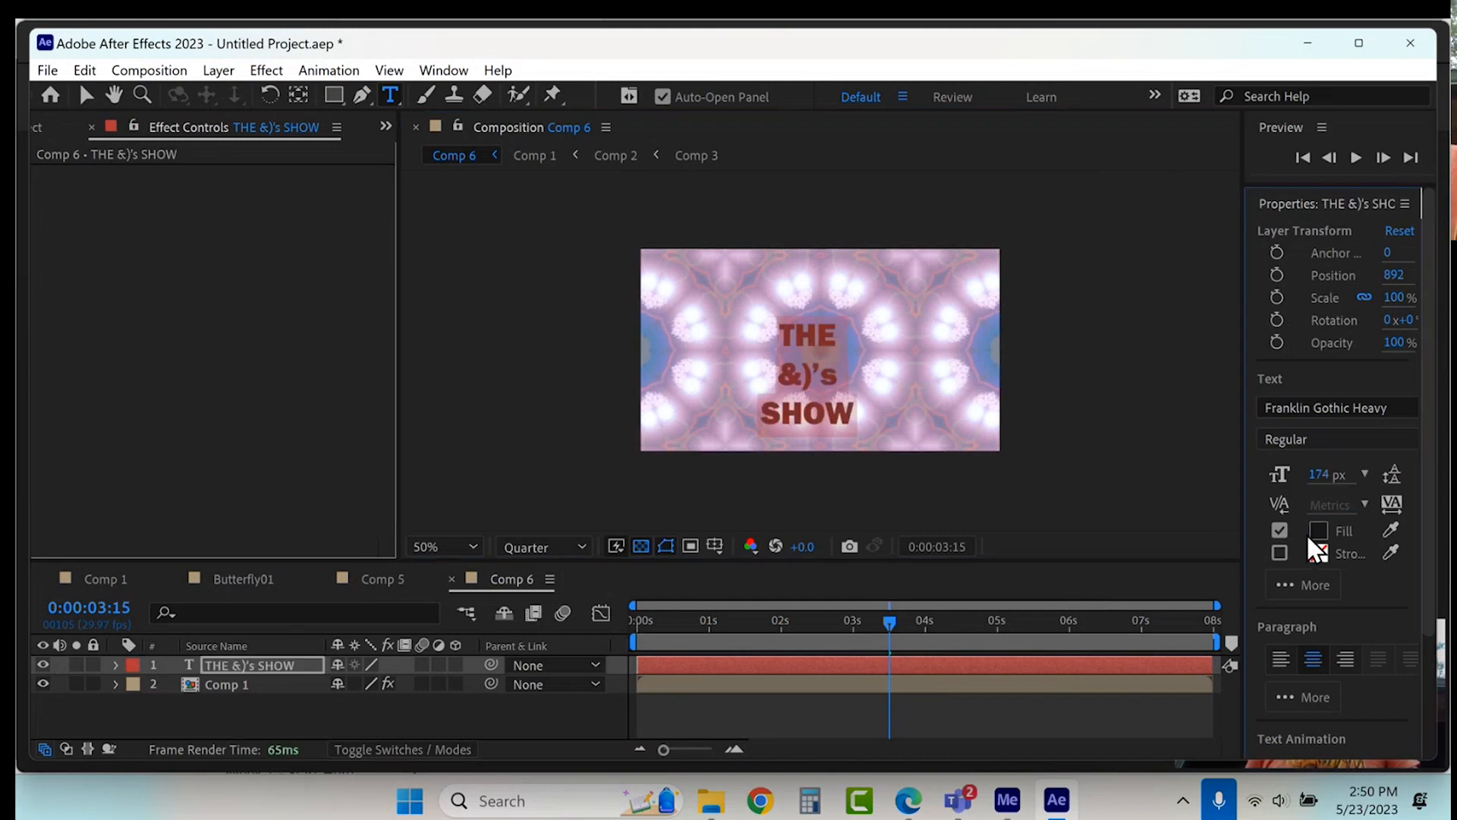
pyautogui.click(815, 382)
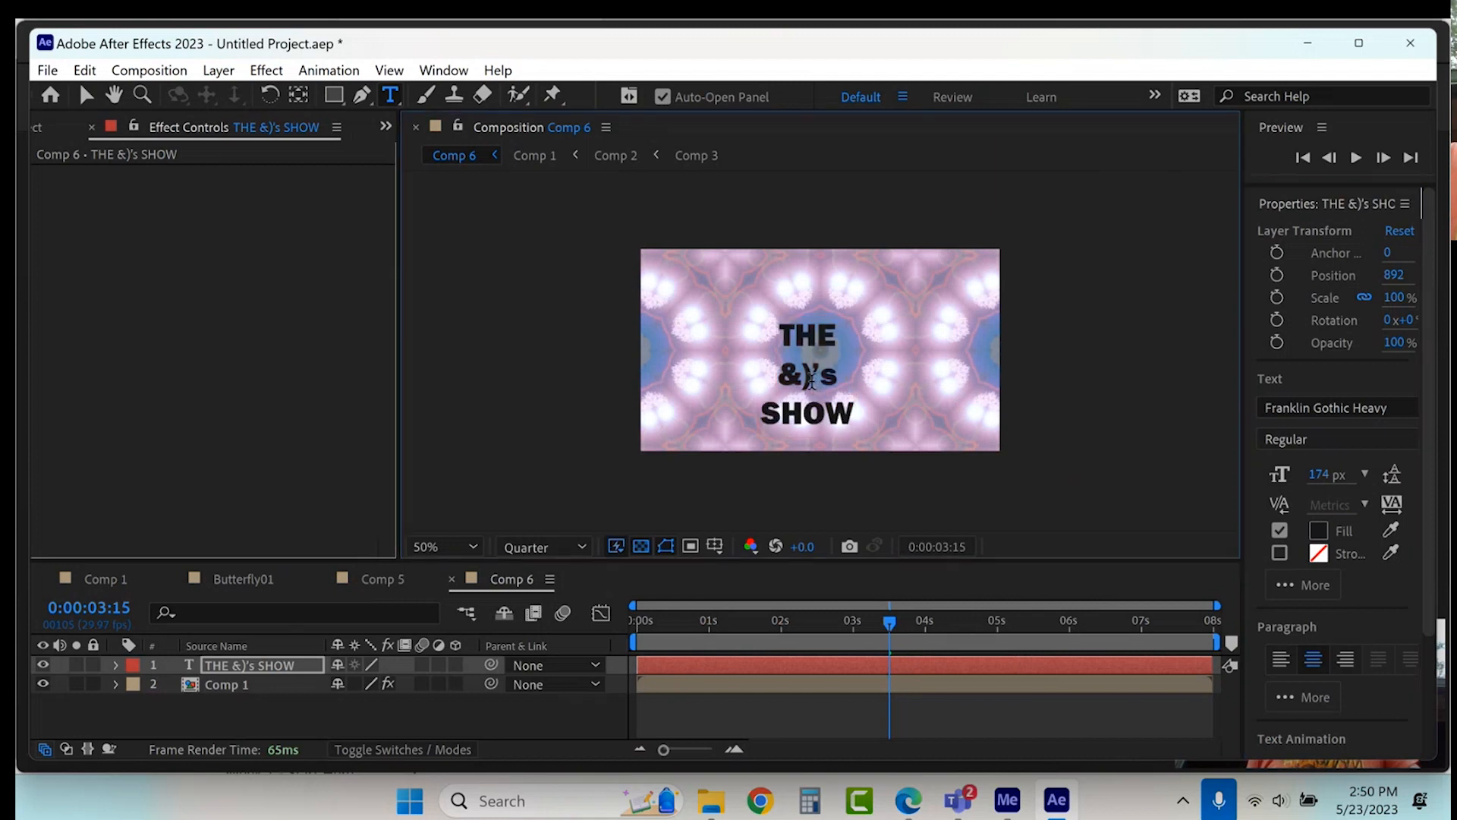
pyautogui.moveTo(782, 380); pyautogui.dragTo(778, 379)
pyautogui.write('70')
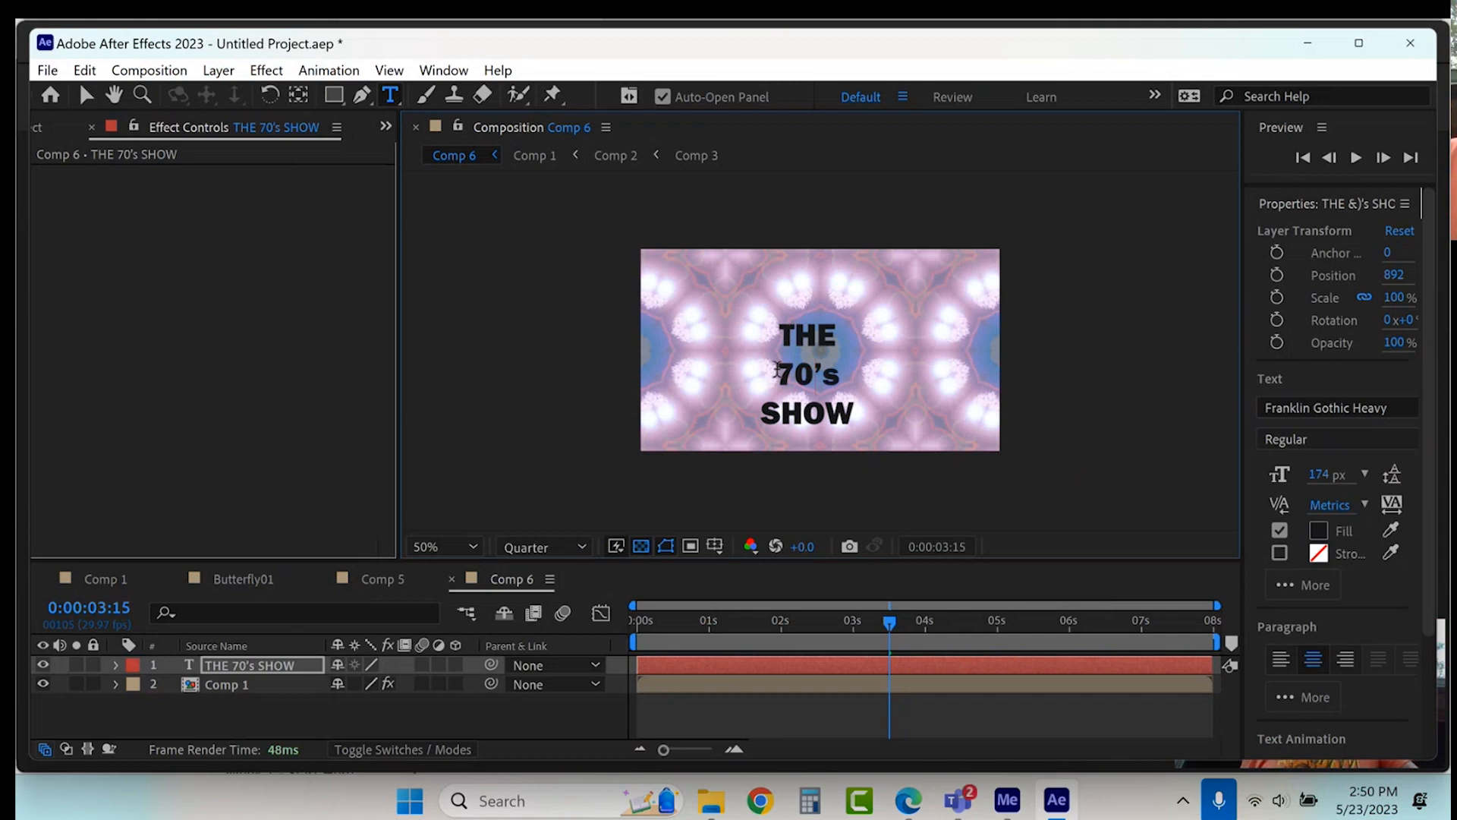
# Step: Enlarge the "70's SHOW" lines to 269 px and left-align the whole title
pyautogui.moveTo(779, 374); pyautogui.dragTo(862, 417)
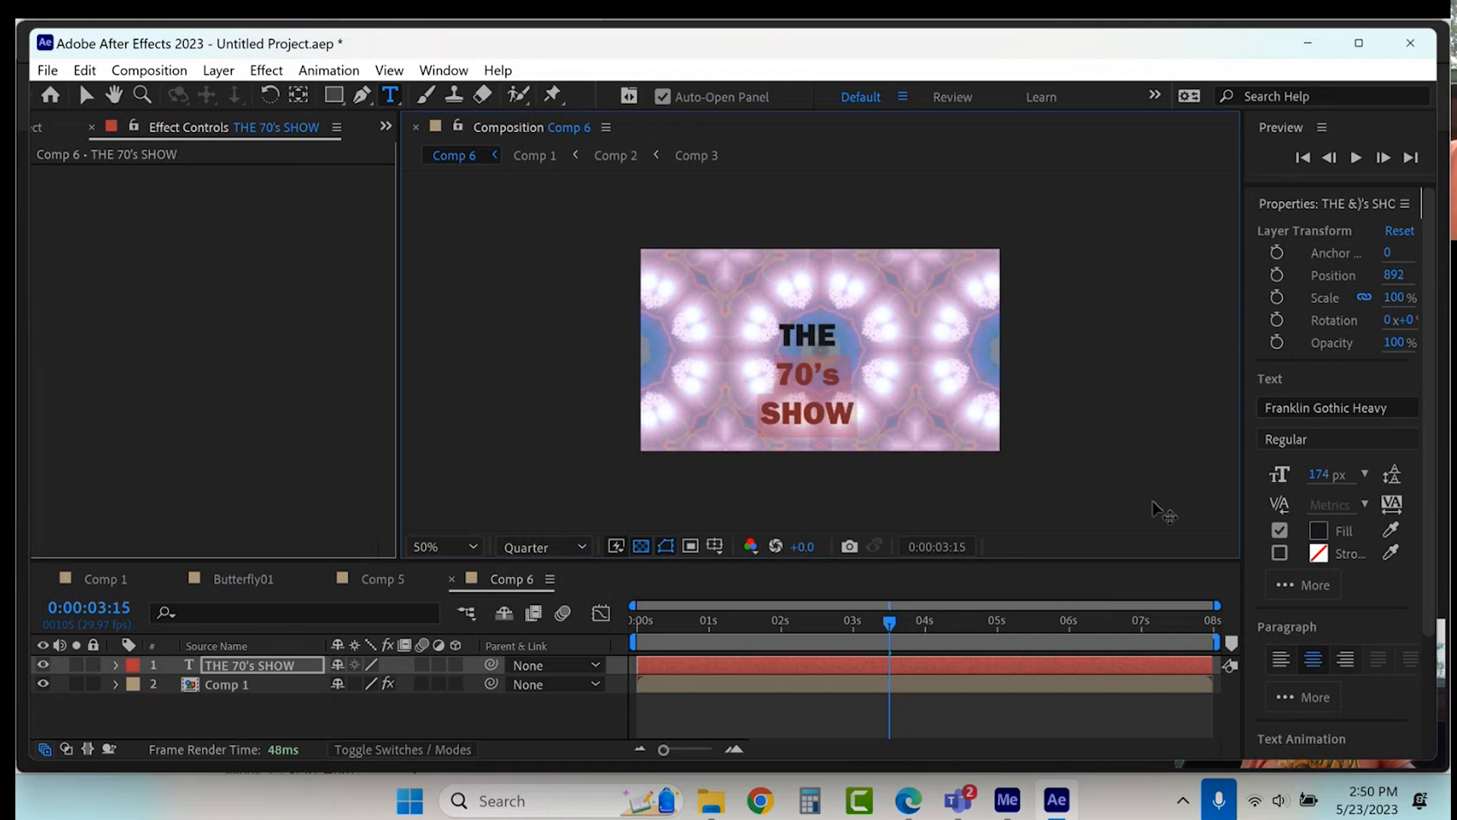
pyautogui.moveTo(1314, 480); pyautogui.dragTo(1382, 456)
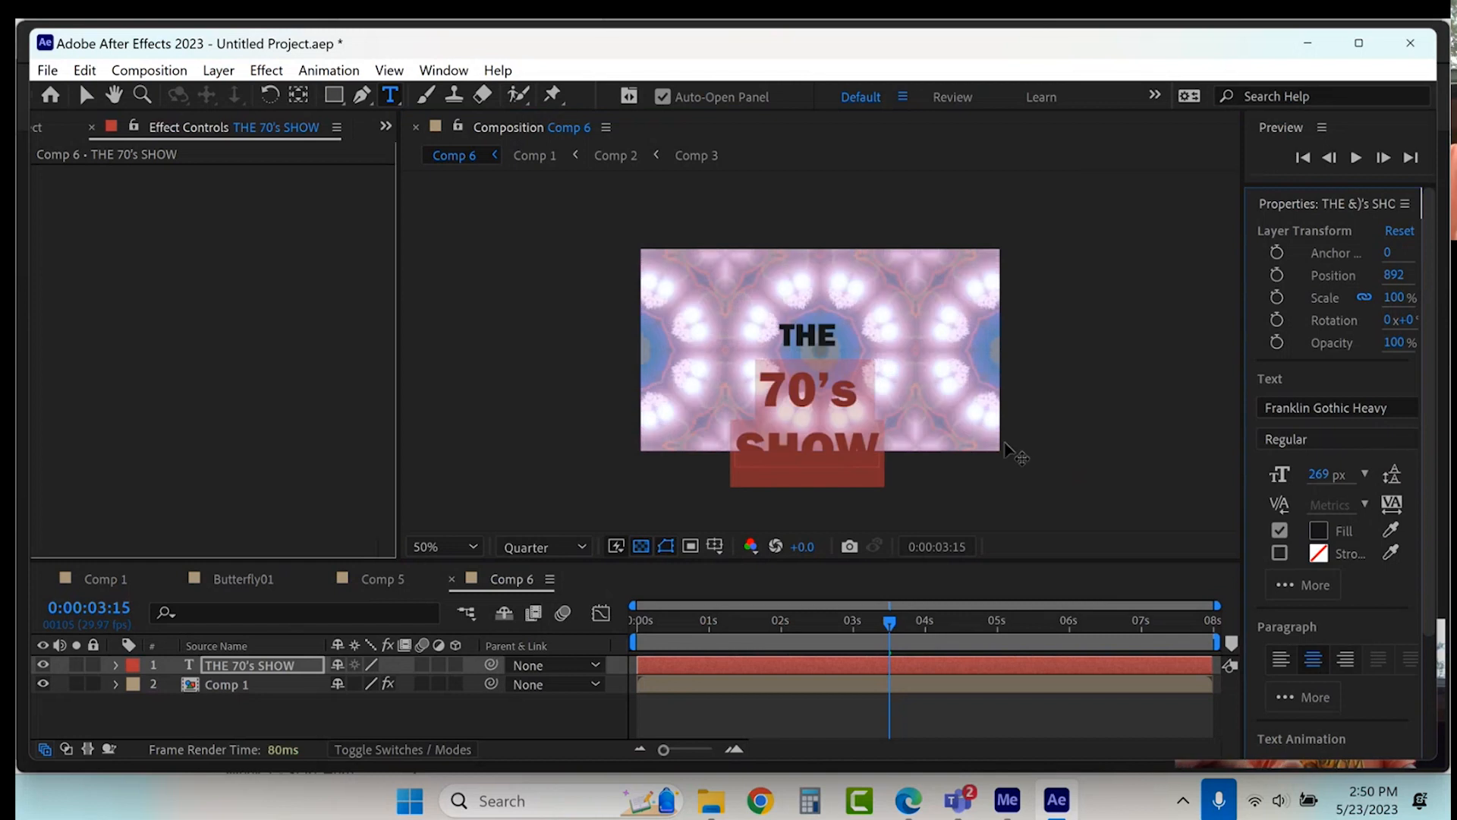
pyautogui.click(1281, 659)
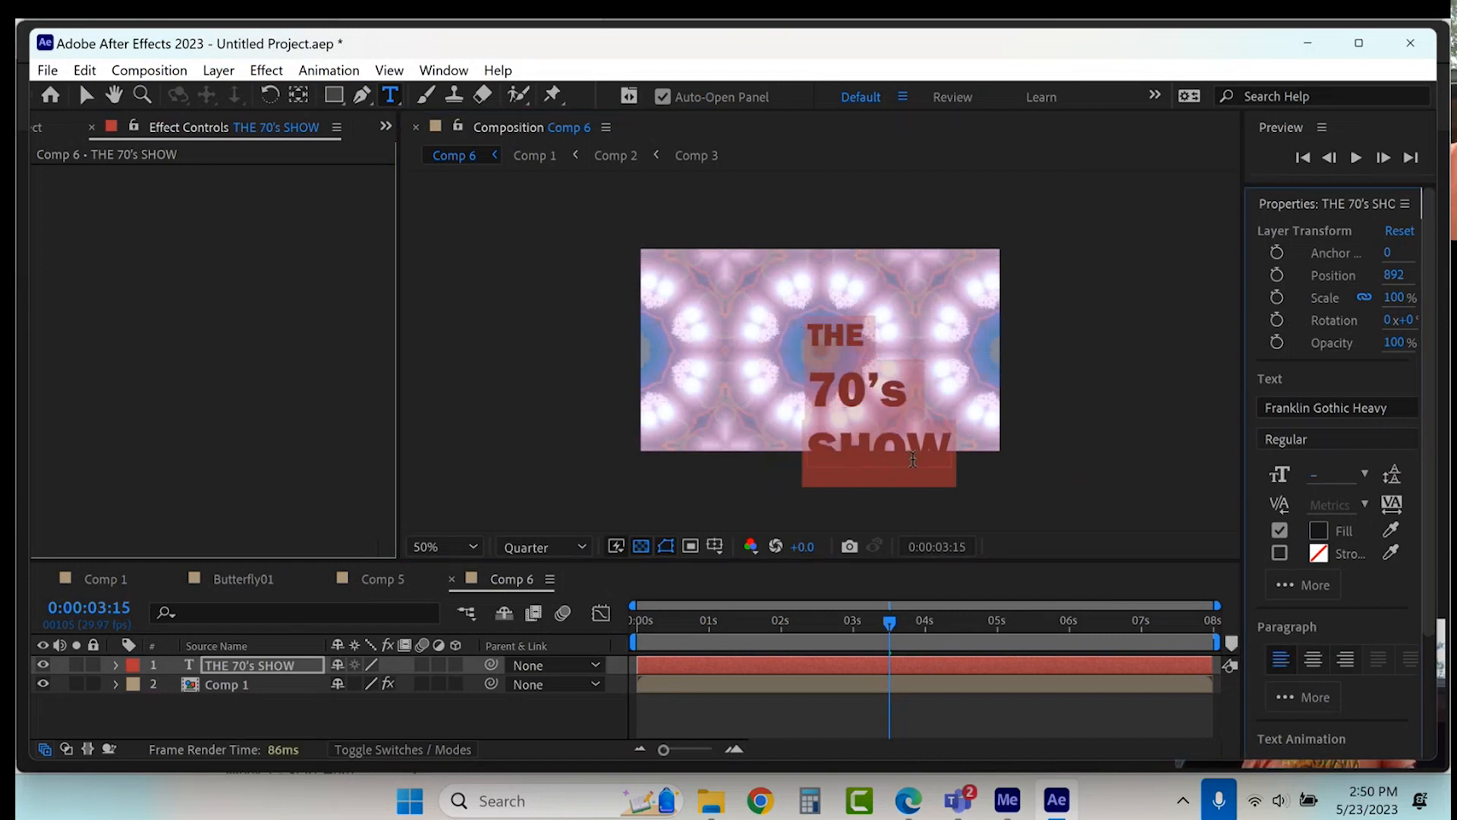
pyautogui.moveTo(815, 393); pyautogui.dragTo(920, 380)
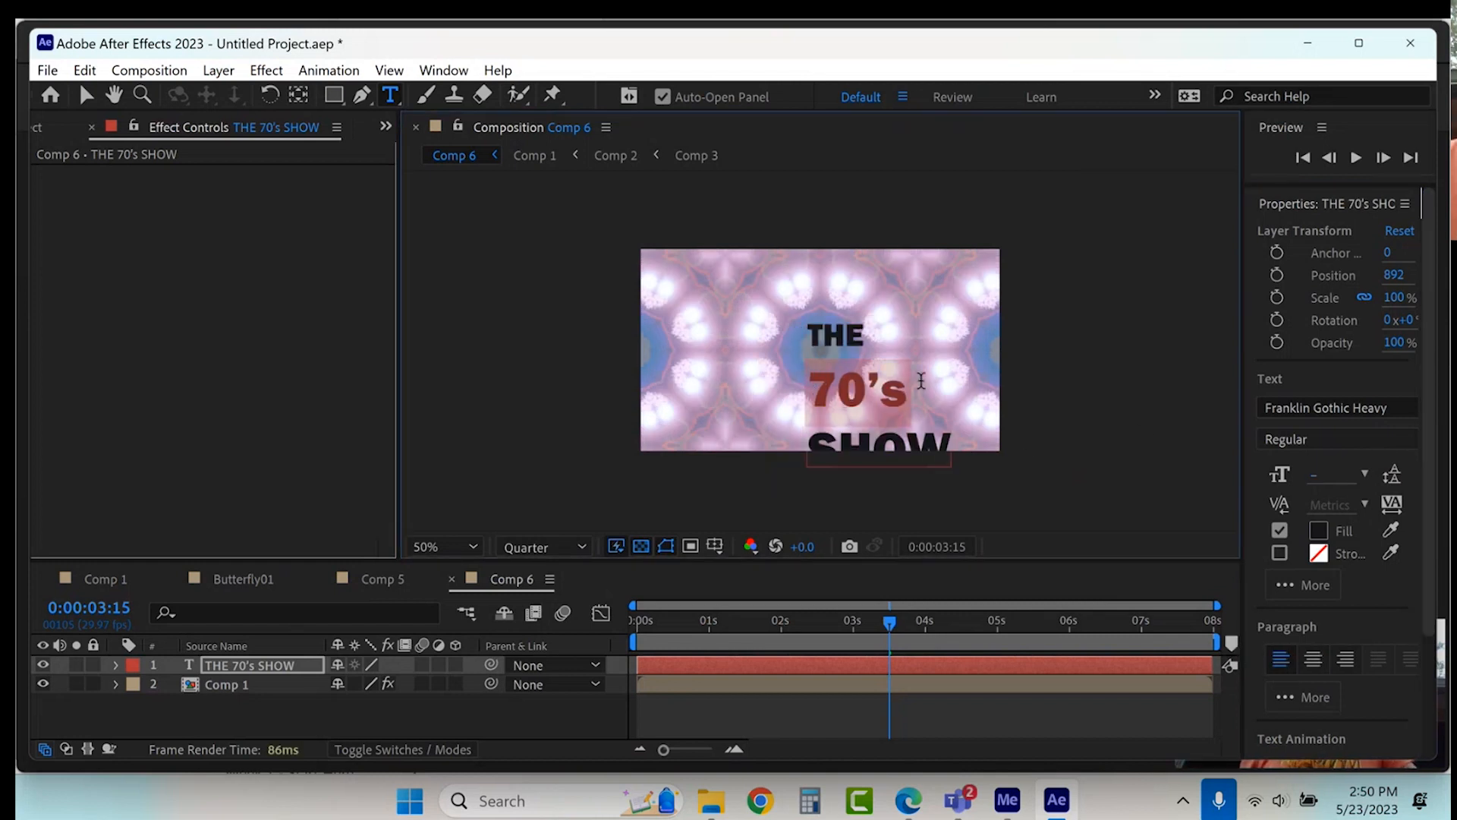
pyautogui.click(1389, 443)
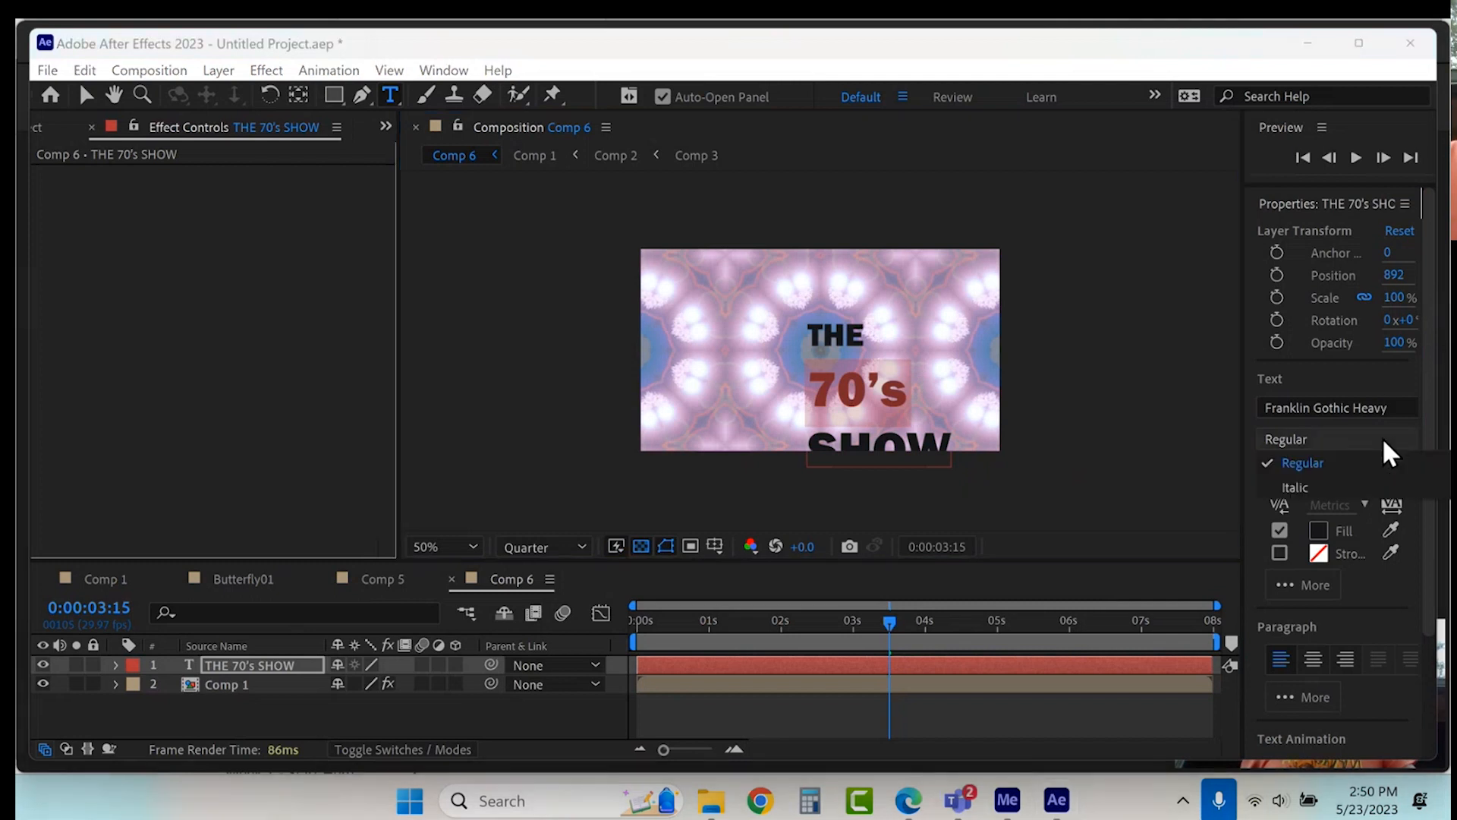
pyautogui.click(1340, 457)
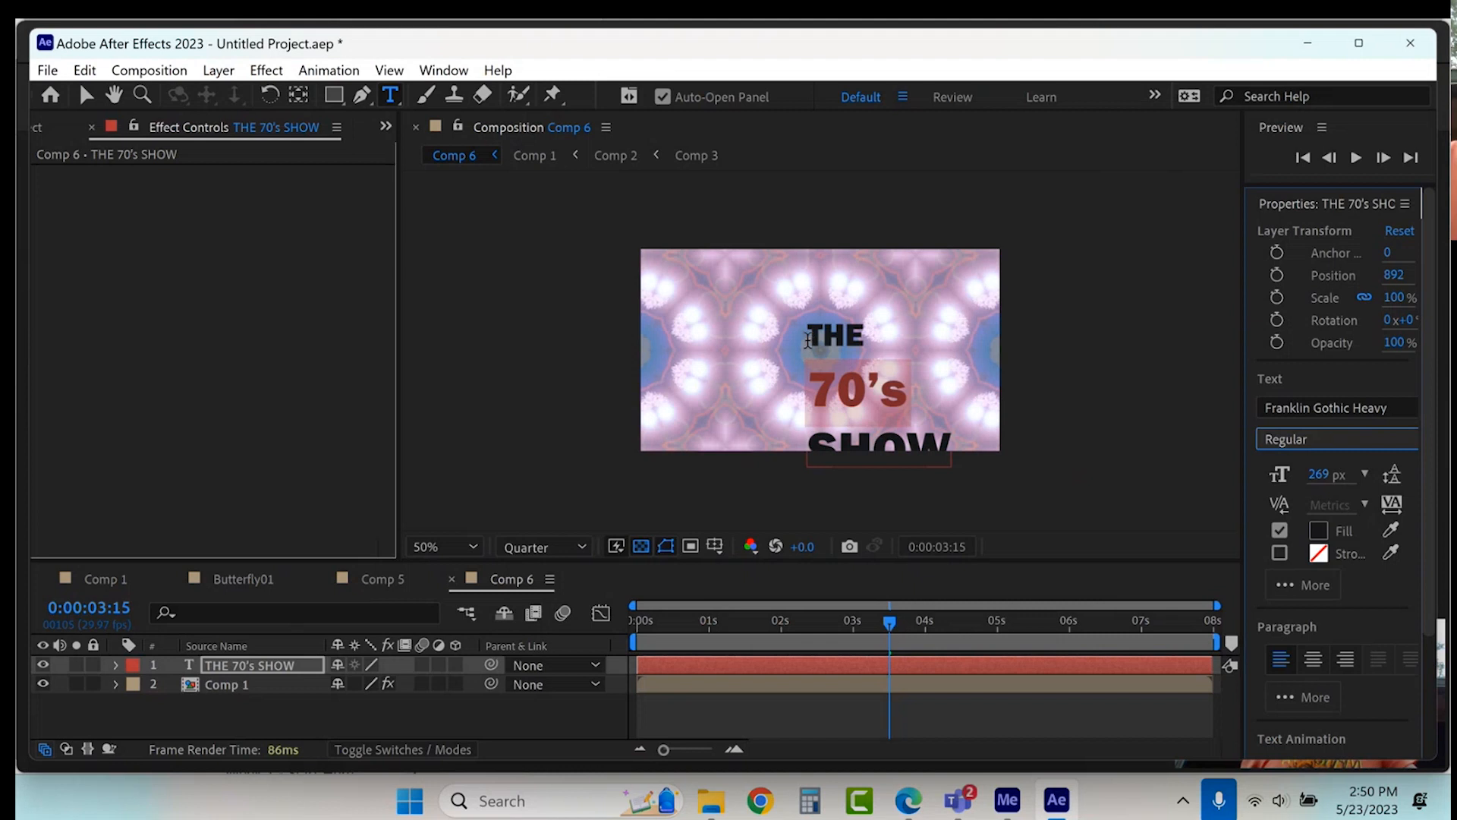
pyautogui.moveTo(807, 340); pyautogui.dragTo(865, 340)
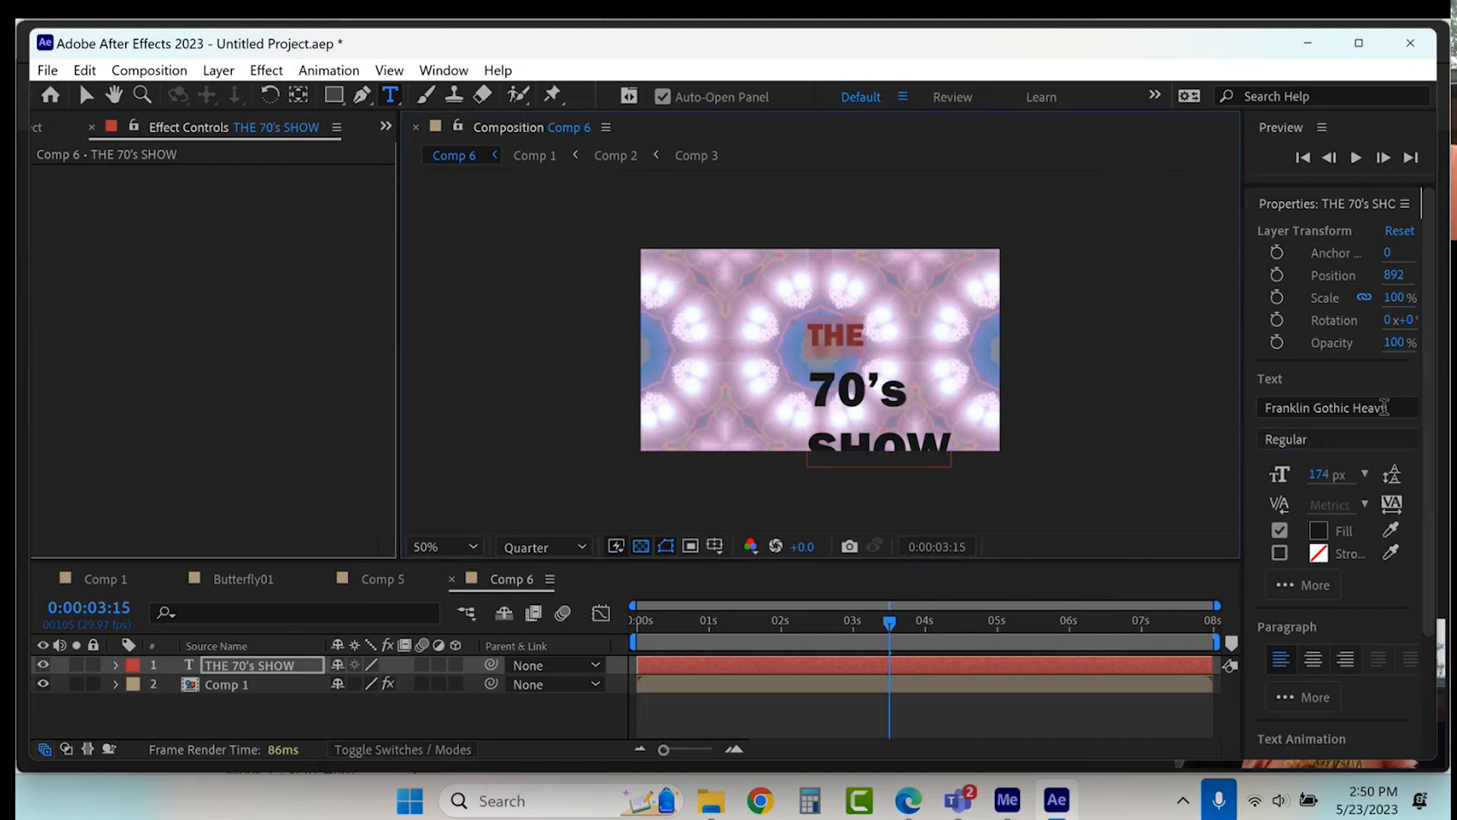
pyautogui.click(1384, 408)
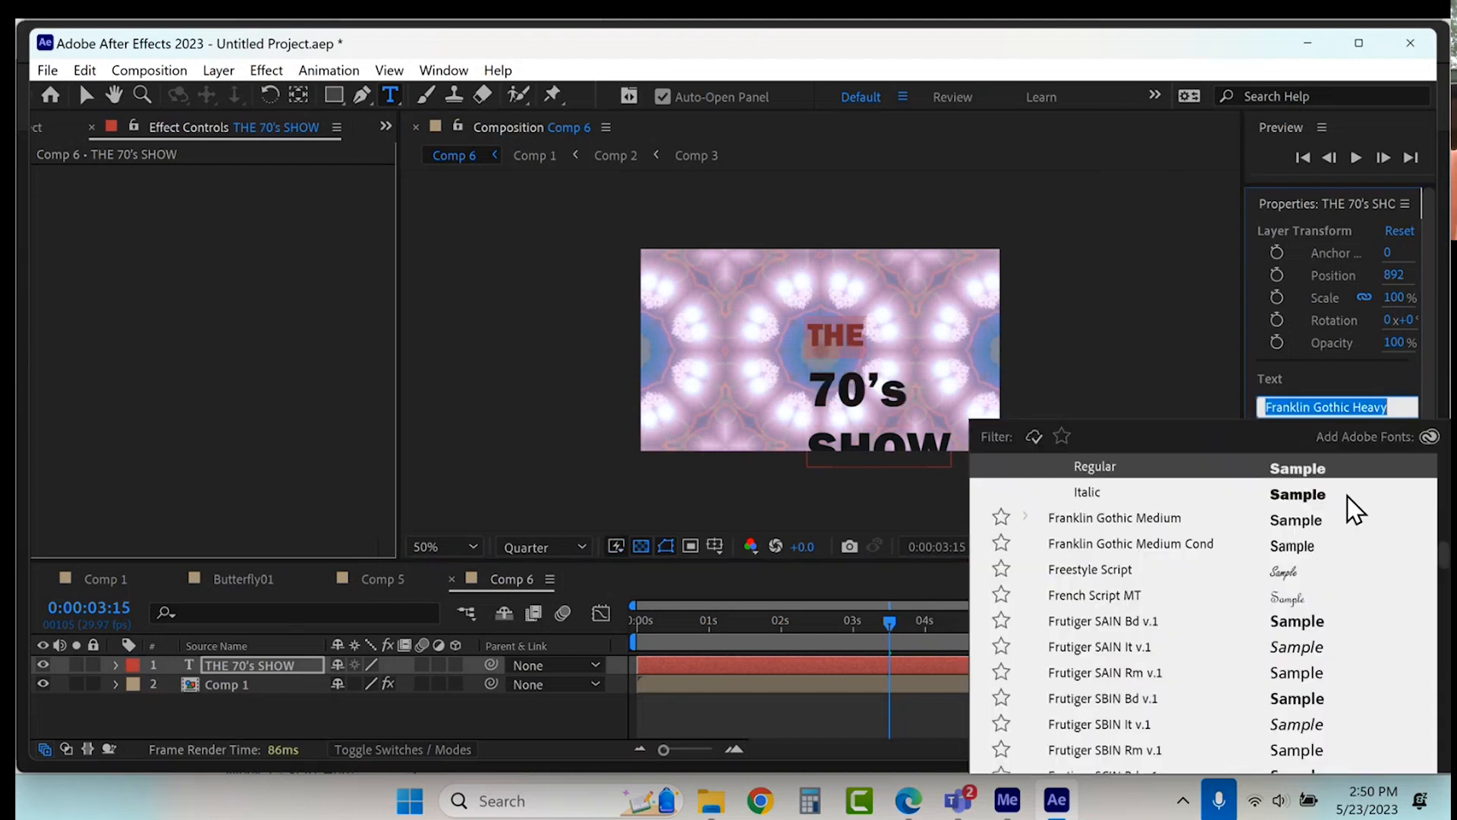
pyautogui.scroll(3, 1138, 637)
pyautogui.click(1129, 630)
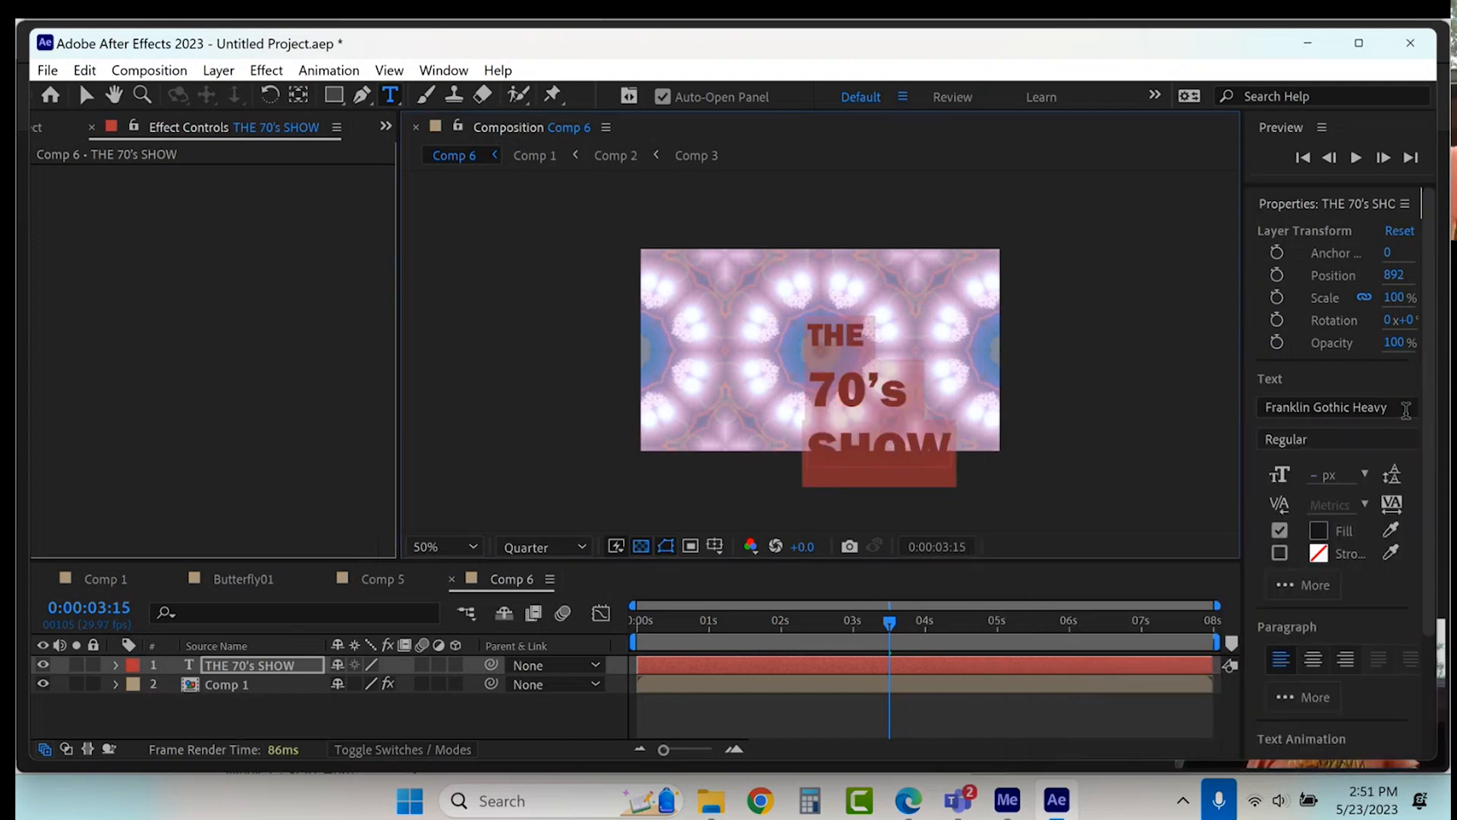
# Step: Change the font of the whole title to Arial
pyautogui.click(1359, 408)
pyautogui.scroll(1, 1093, 565)
pyautogui.scroll(12, 1093, 566)
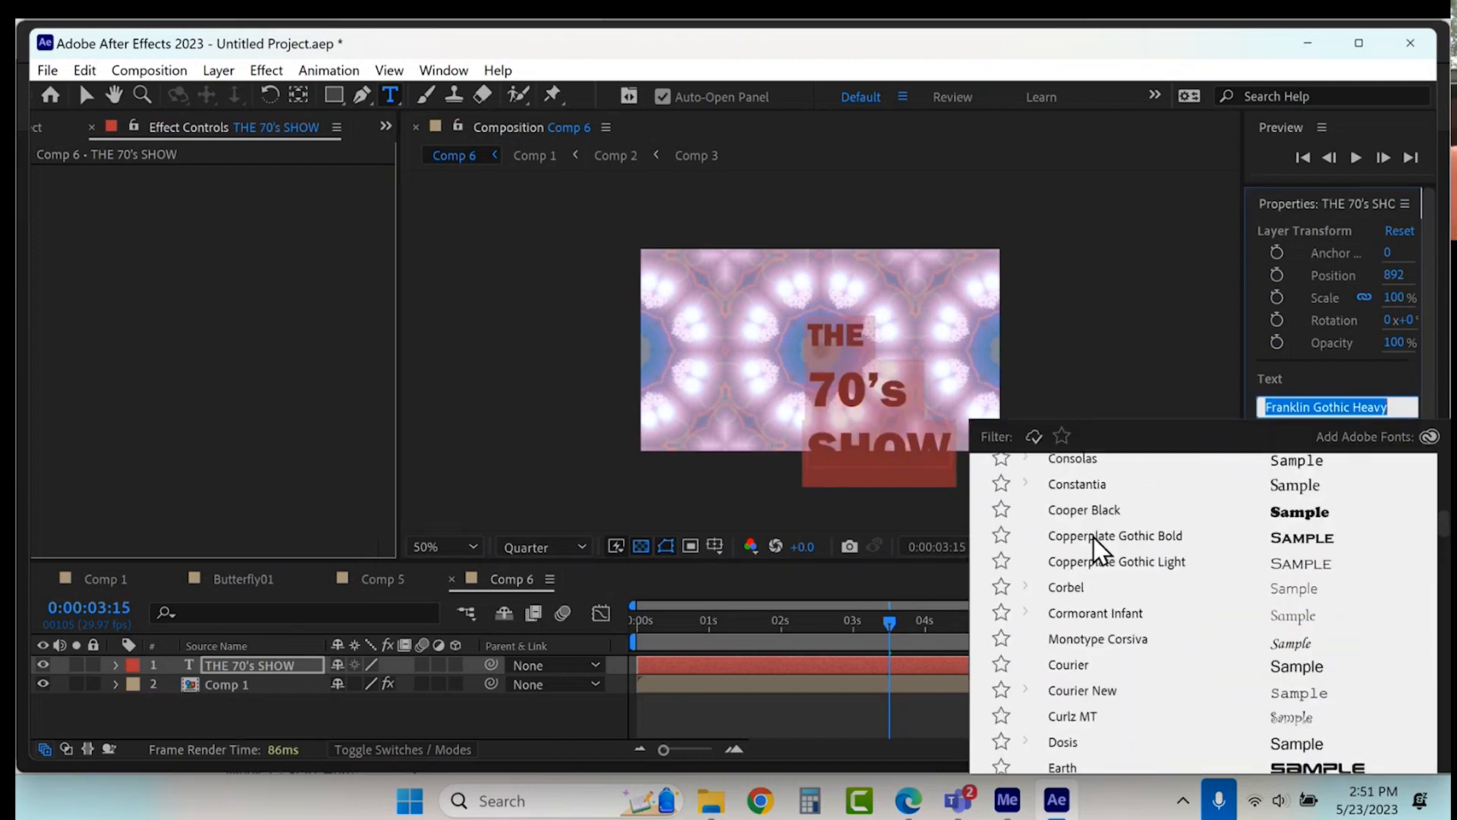
pyautogui.scroll(18, 1091, 541)
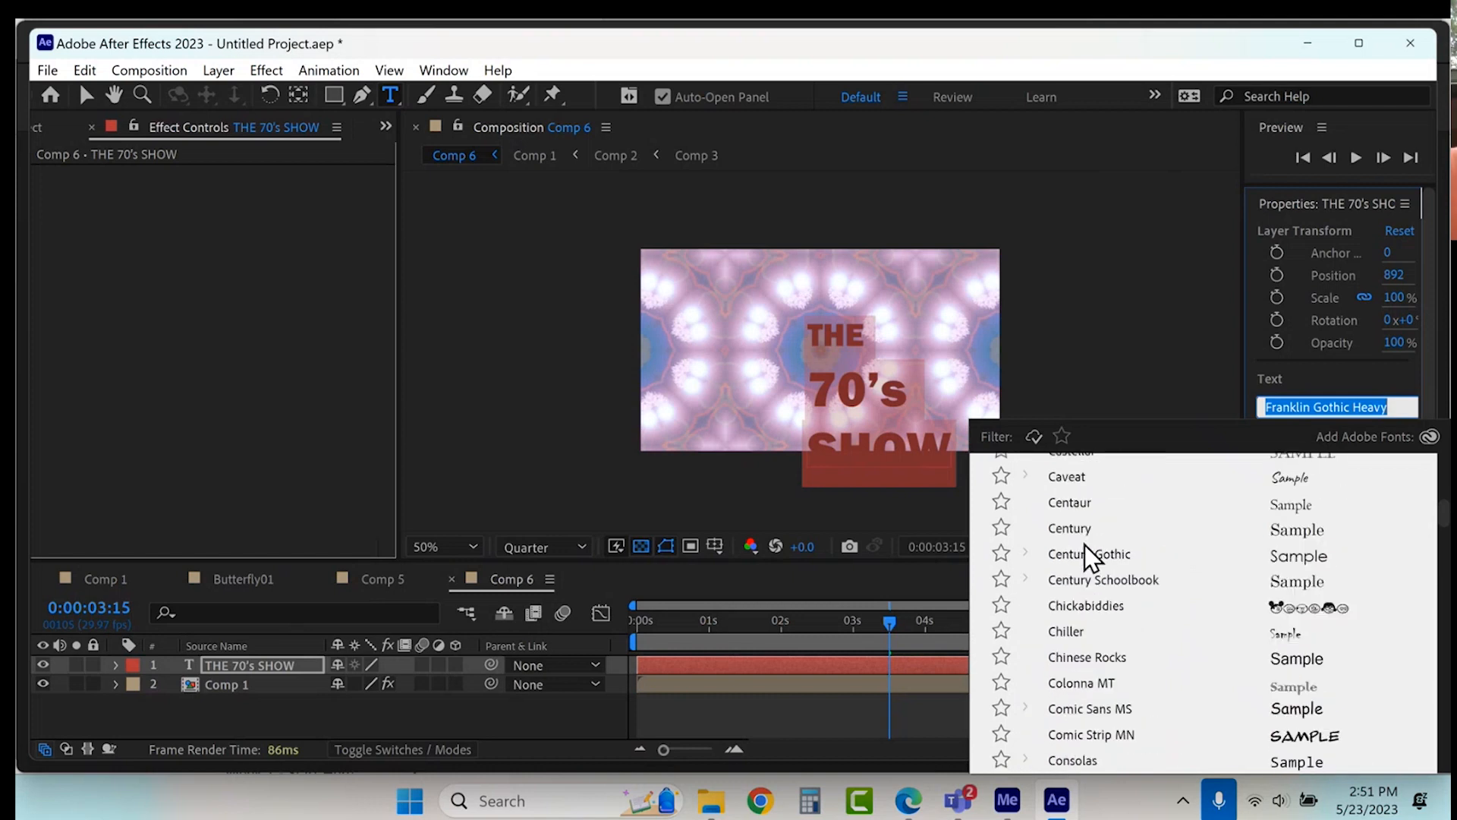
pyautogui.scroll(15, 1091, 560)
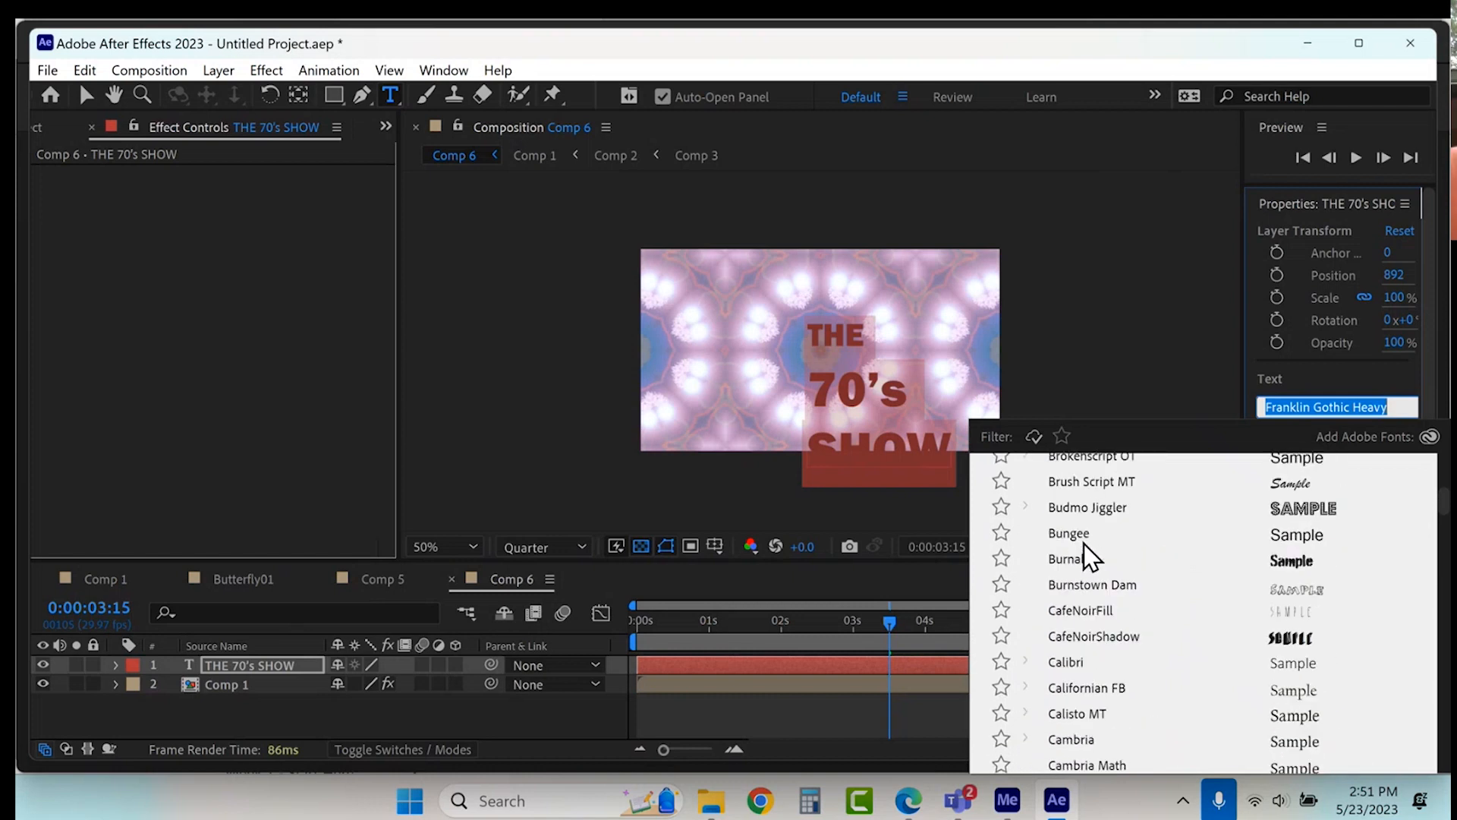
pyautogui.scroll(3, 1093, 556)
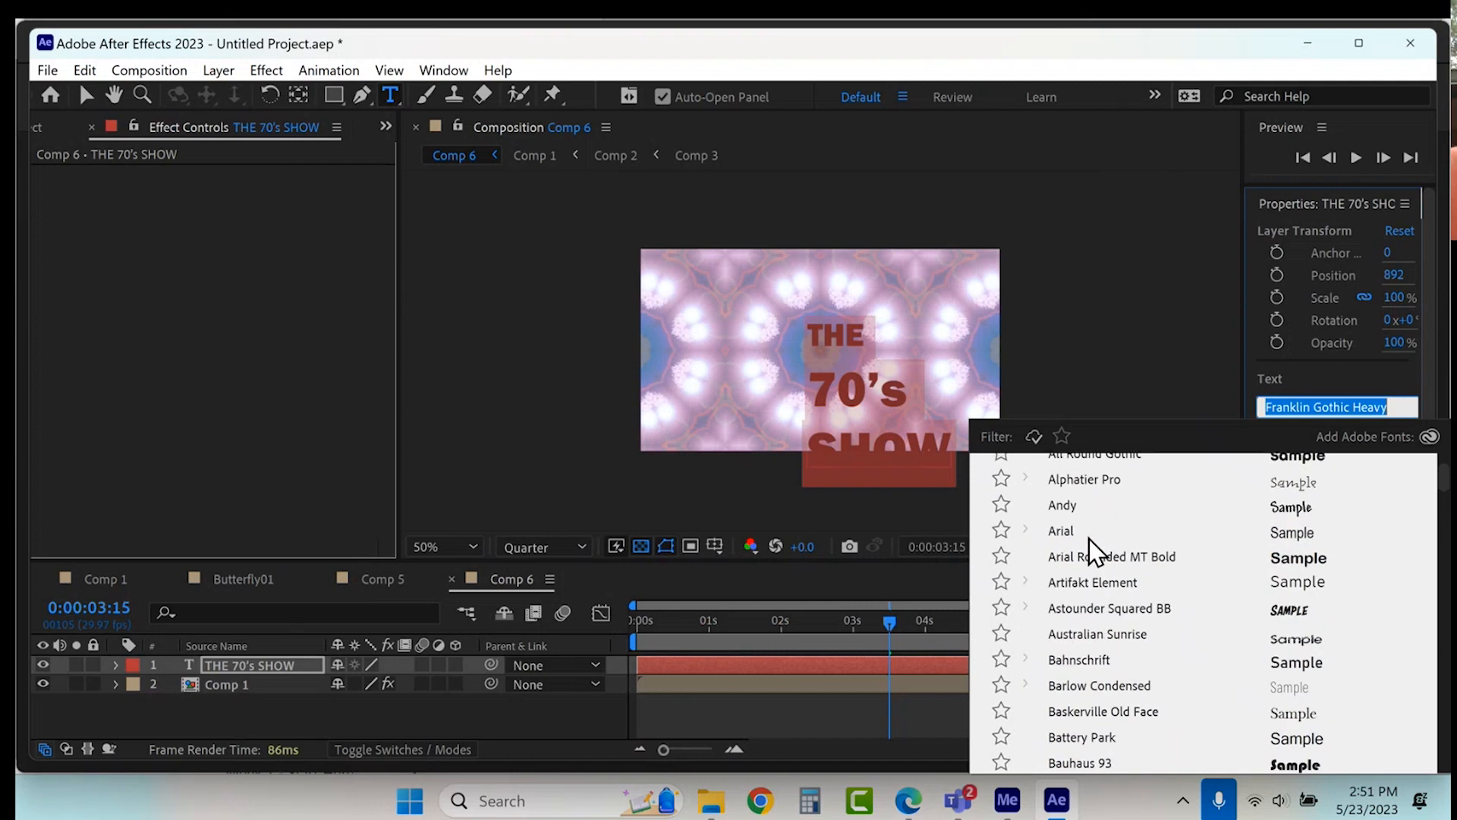
pyautogui.click(1086, 548)
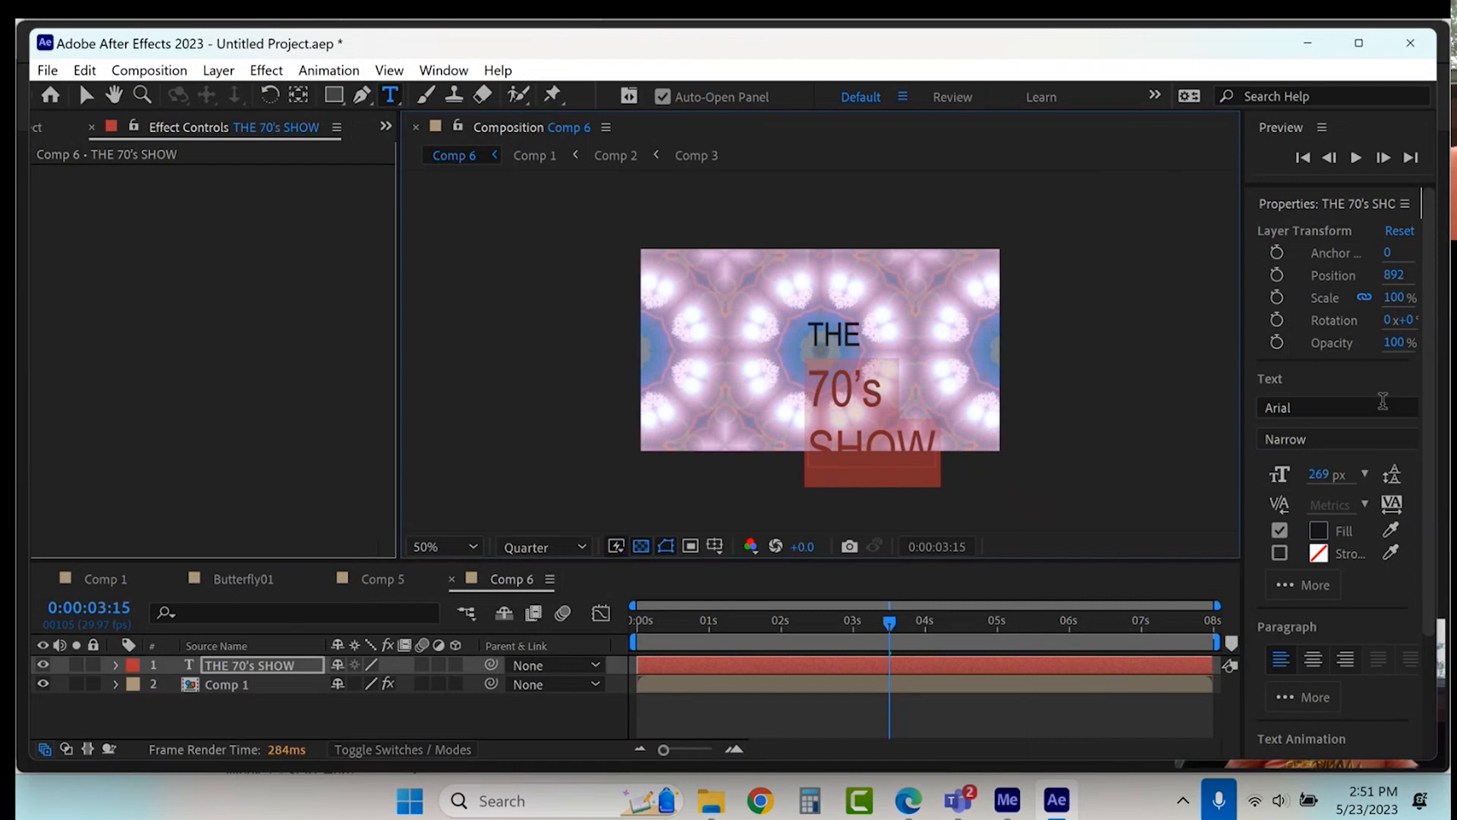
# Step: Set the font style of the "70's SHOW" lines to Black and enlarge "70's" to 290 px
pyautogui.click(1382, 444)
pyautogui.click(1381, 449)
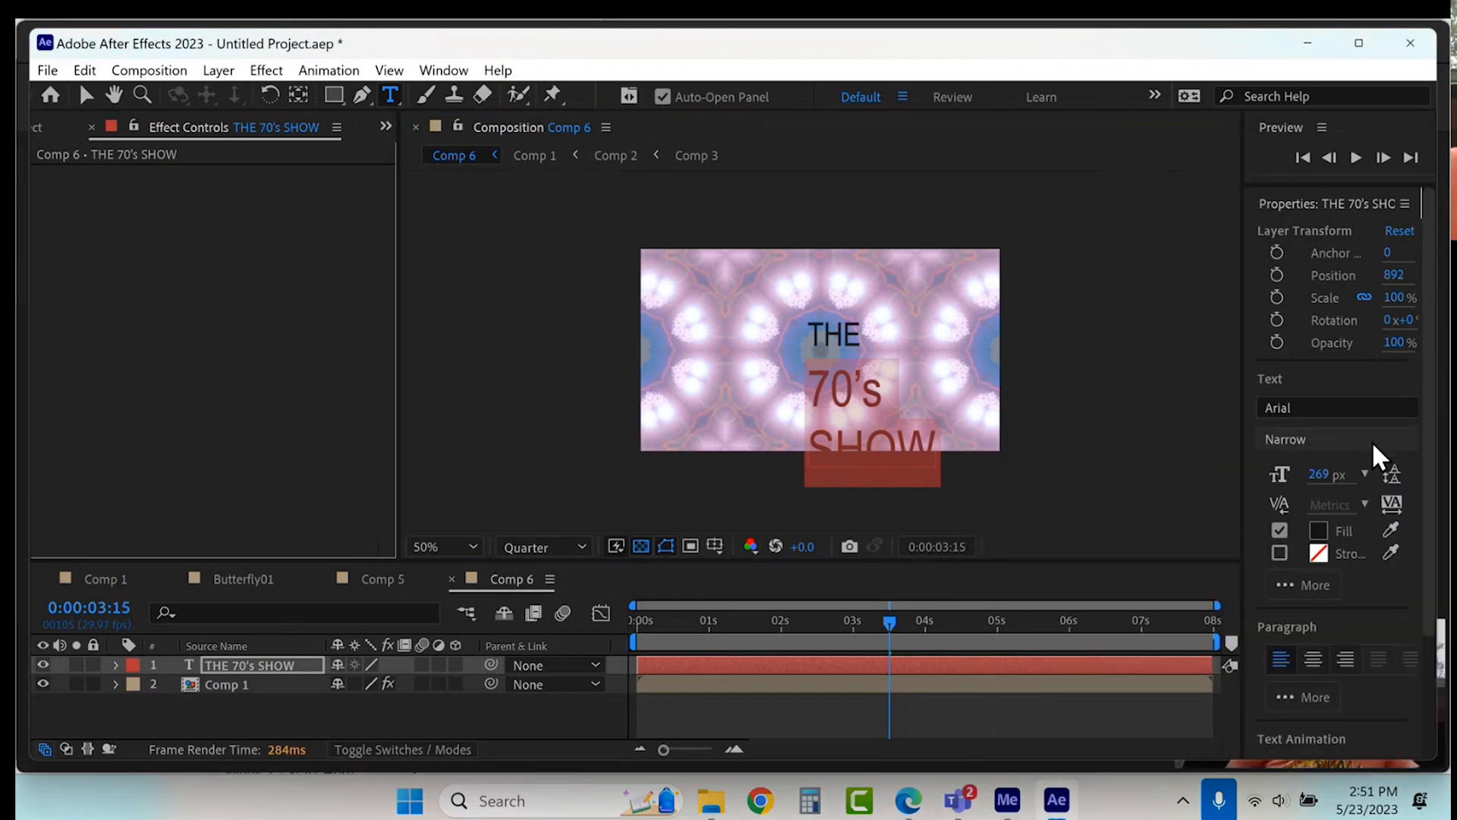
pyautogui.click(1381, 454)
pyautogui.click(1301, 673)
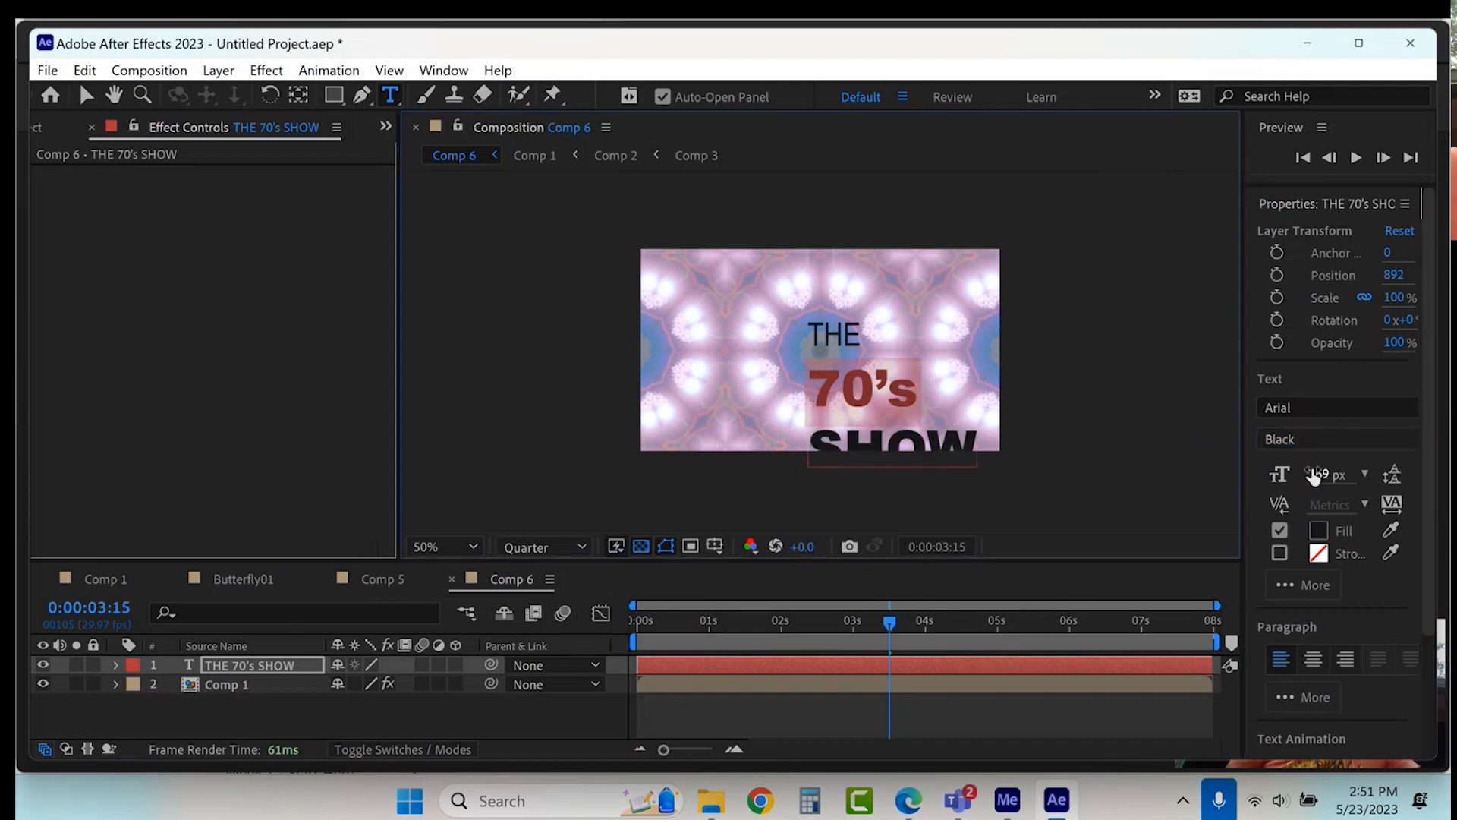
pyautogui.moveTo(1321, 473); pyautogui.dragTo(1345, 473)
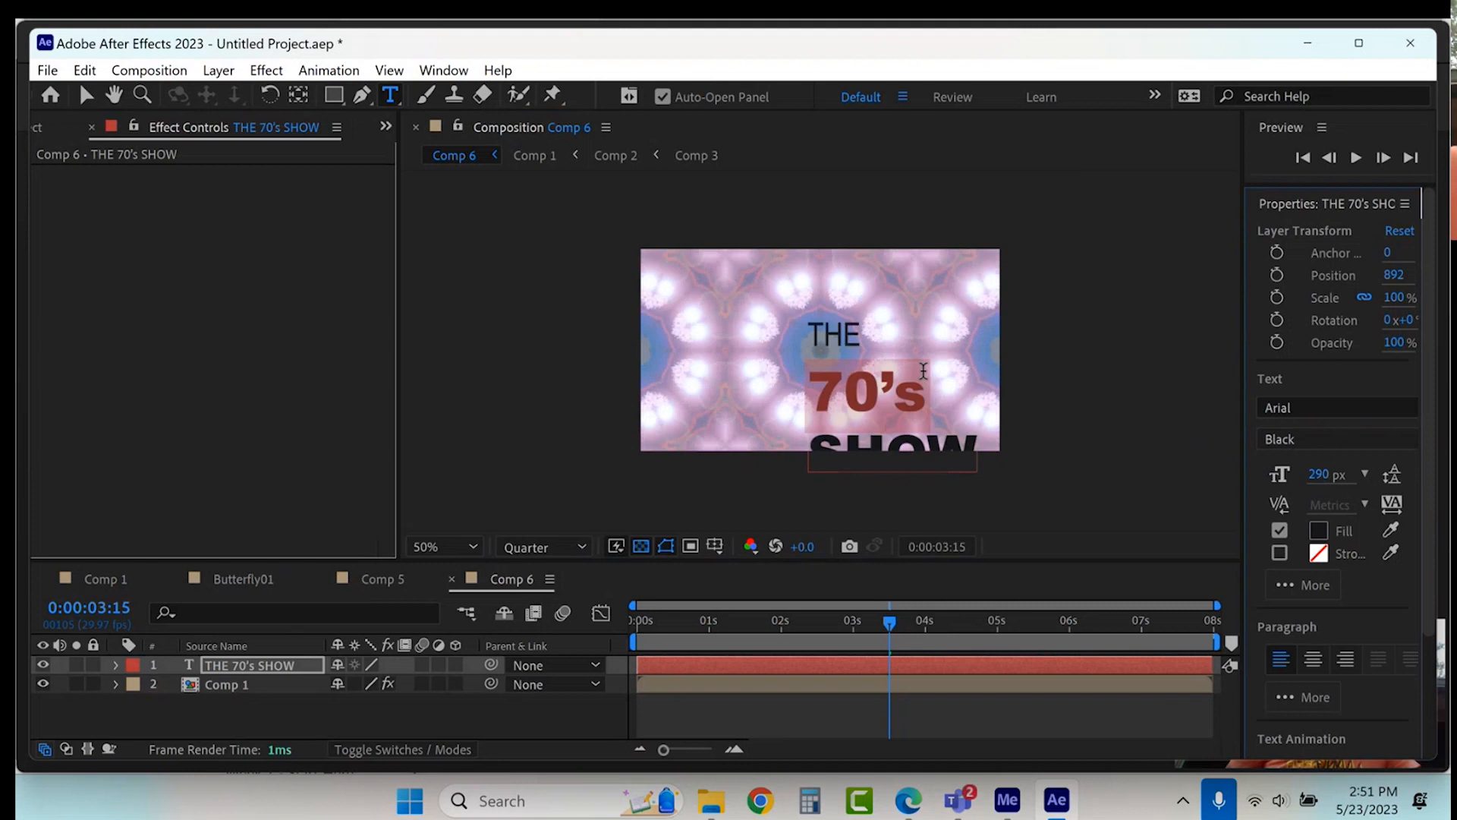
# Step: Set the font style of the word "SHOW" to Bold
pyautogui.scroll(-1, 884, 381)
pyautogui.doubleClick(820, 402)
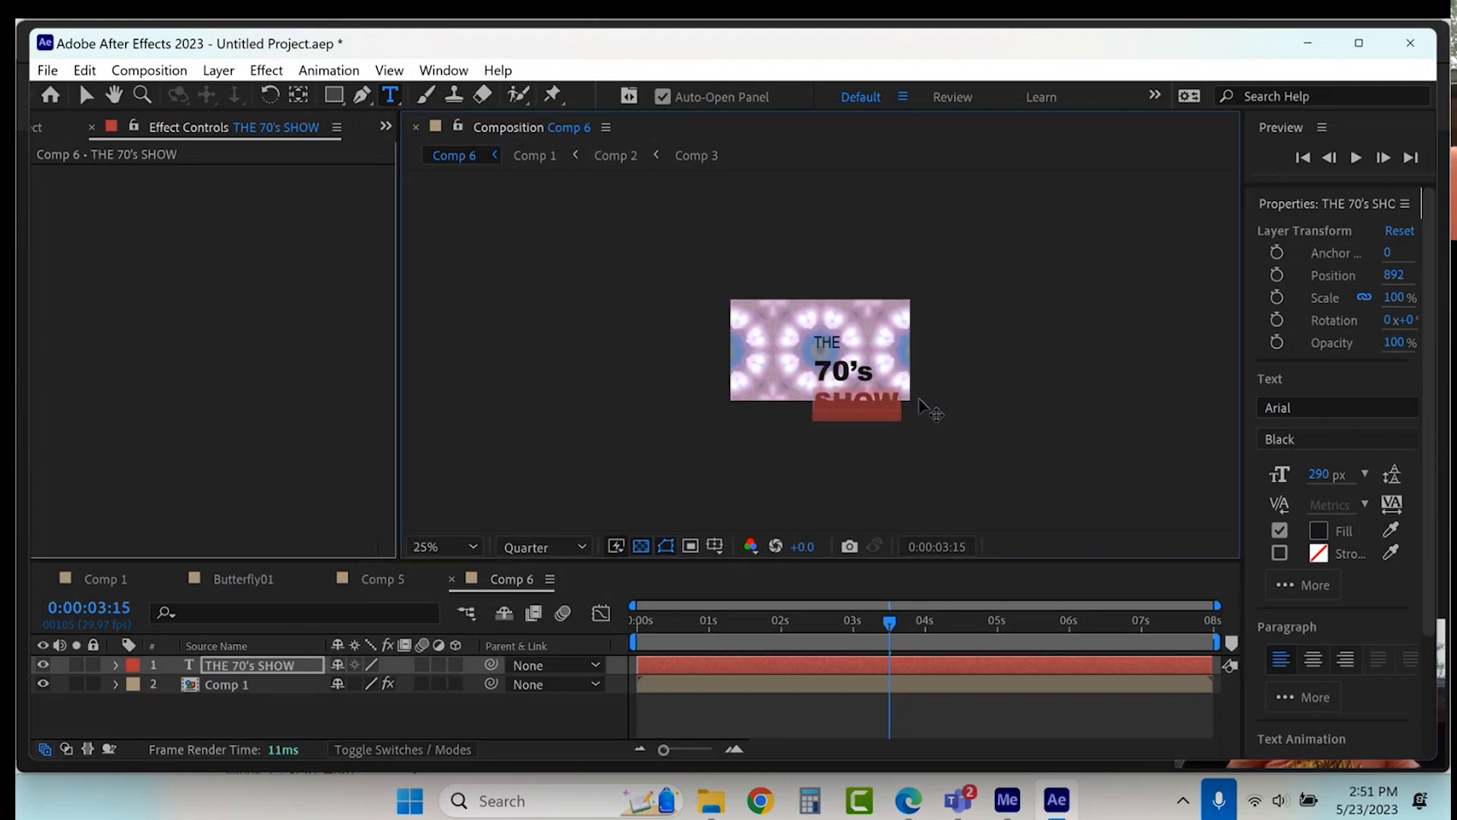
pyautogui.click(1386, 443)
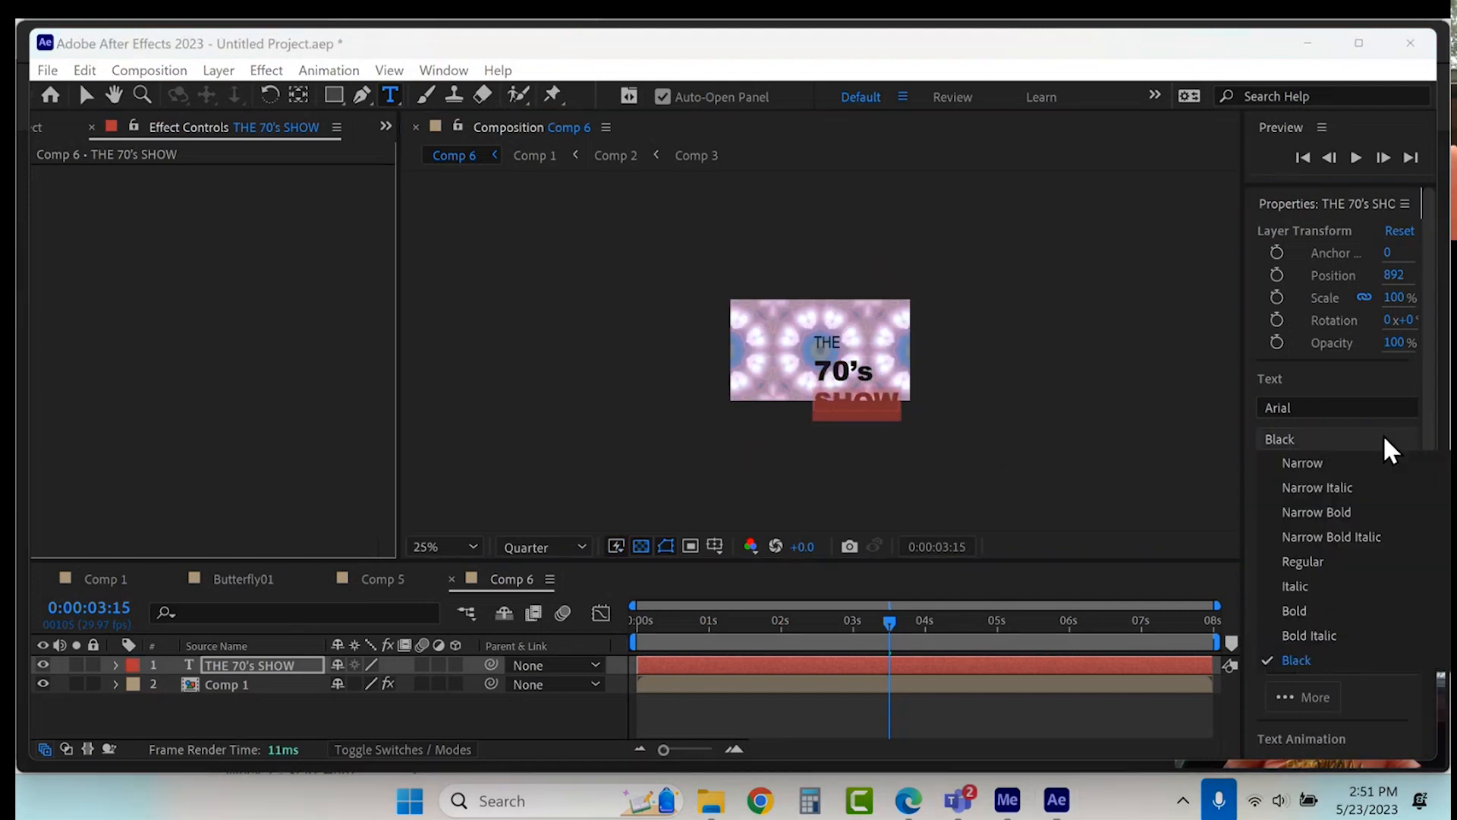
pyautogui.click(1308, 613)
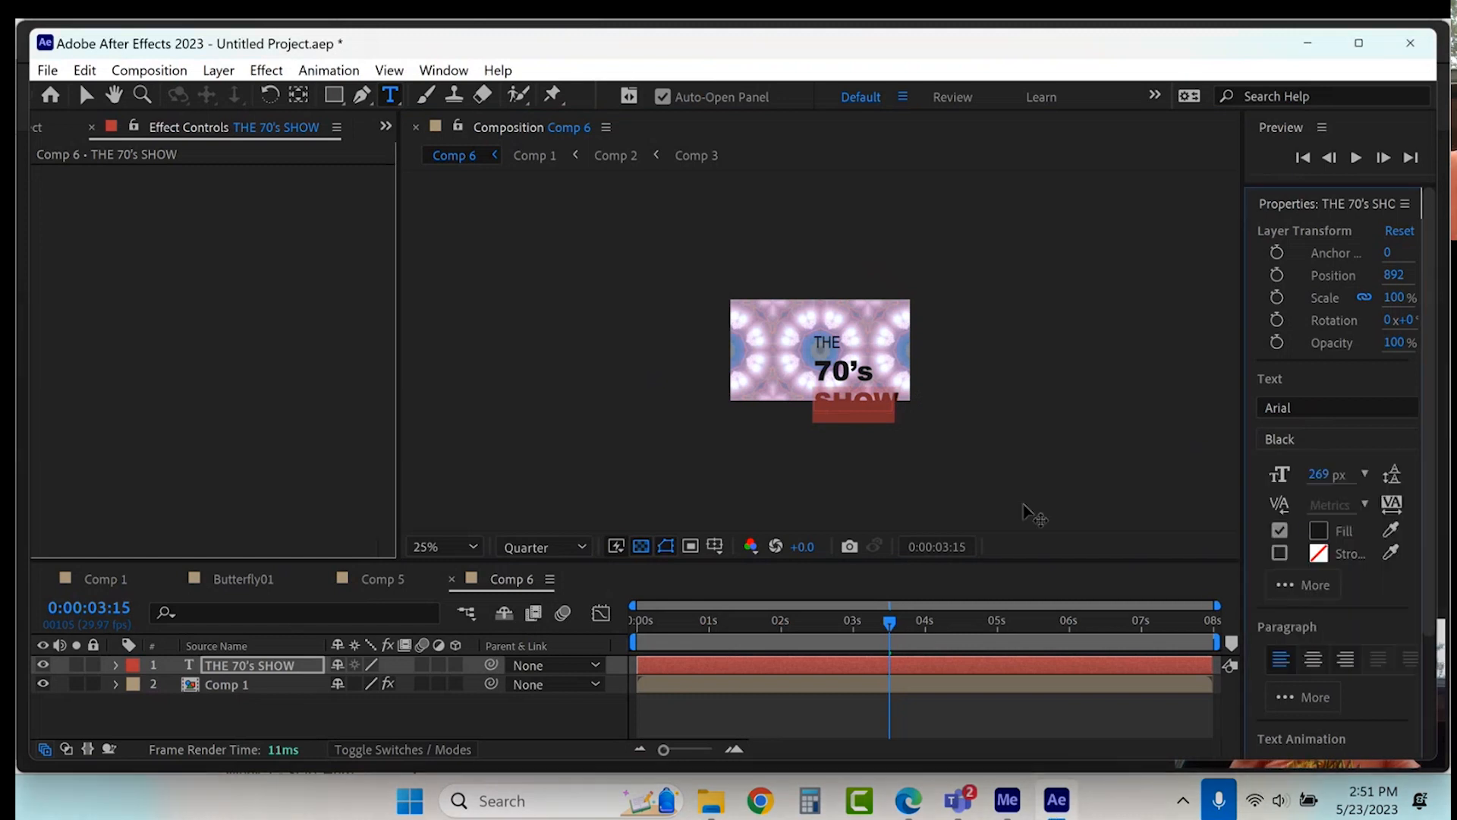
# Step: Select all of the title text and widen the Properties area to reveal its full text settings
pyautogui.hotkey('ctrl', 'a')
pyautogui.scroll(2, 887, 399)
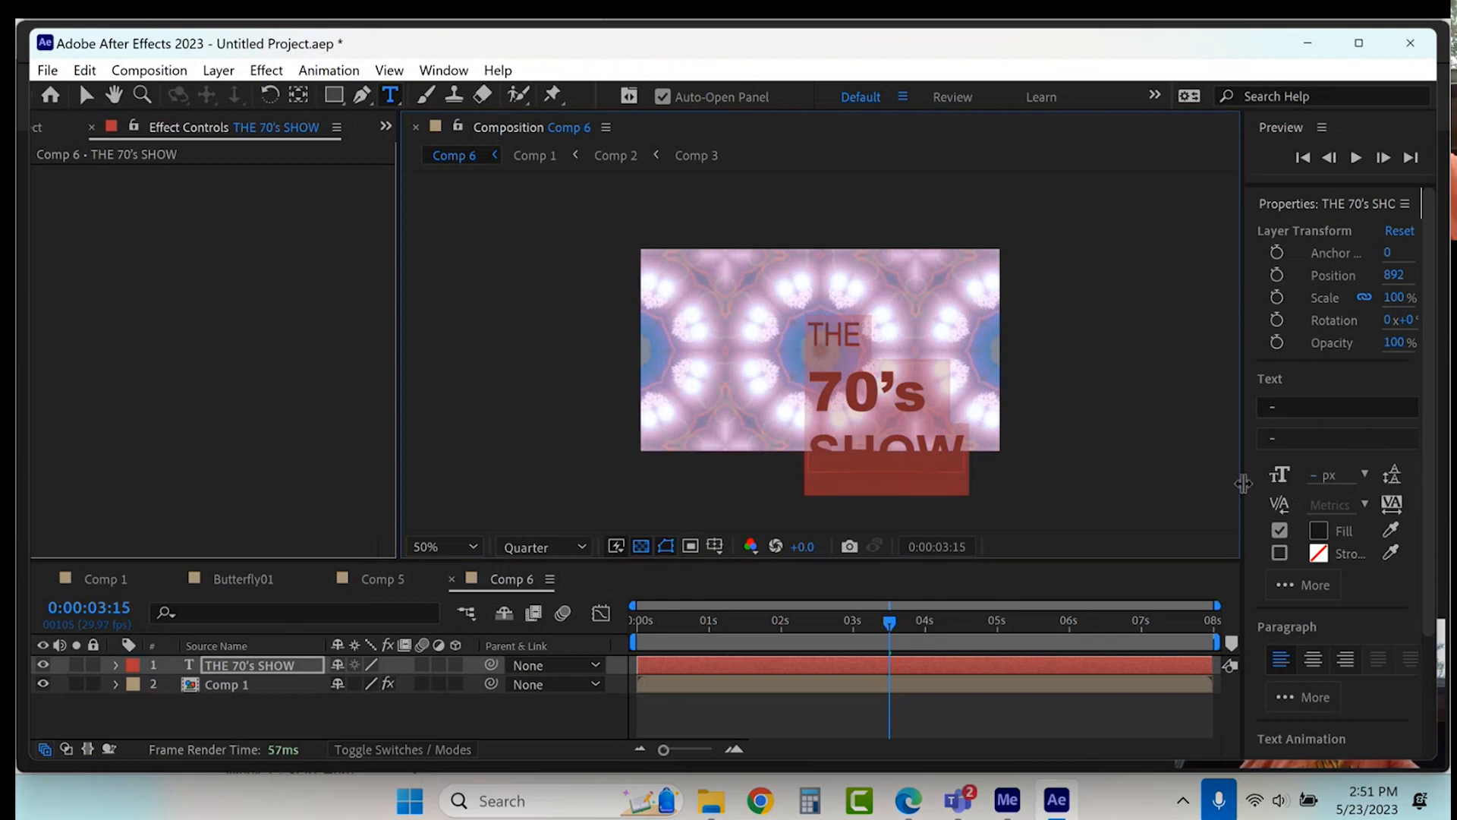
pyautogui.moveTo(1242, 483); pyautogui.dragTo(1197, 486)
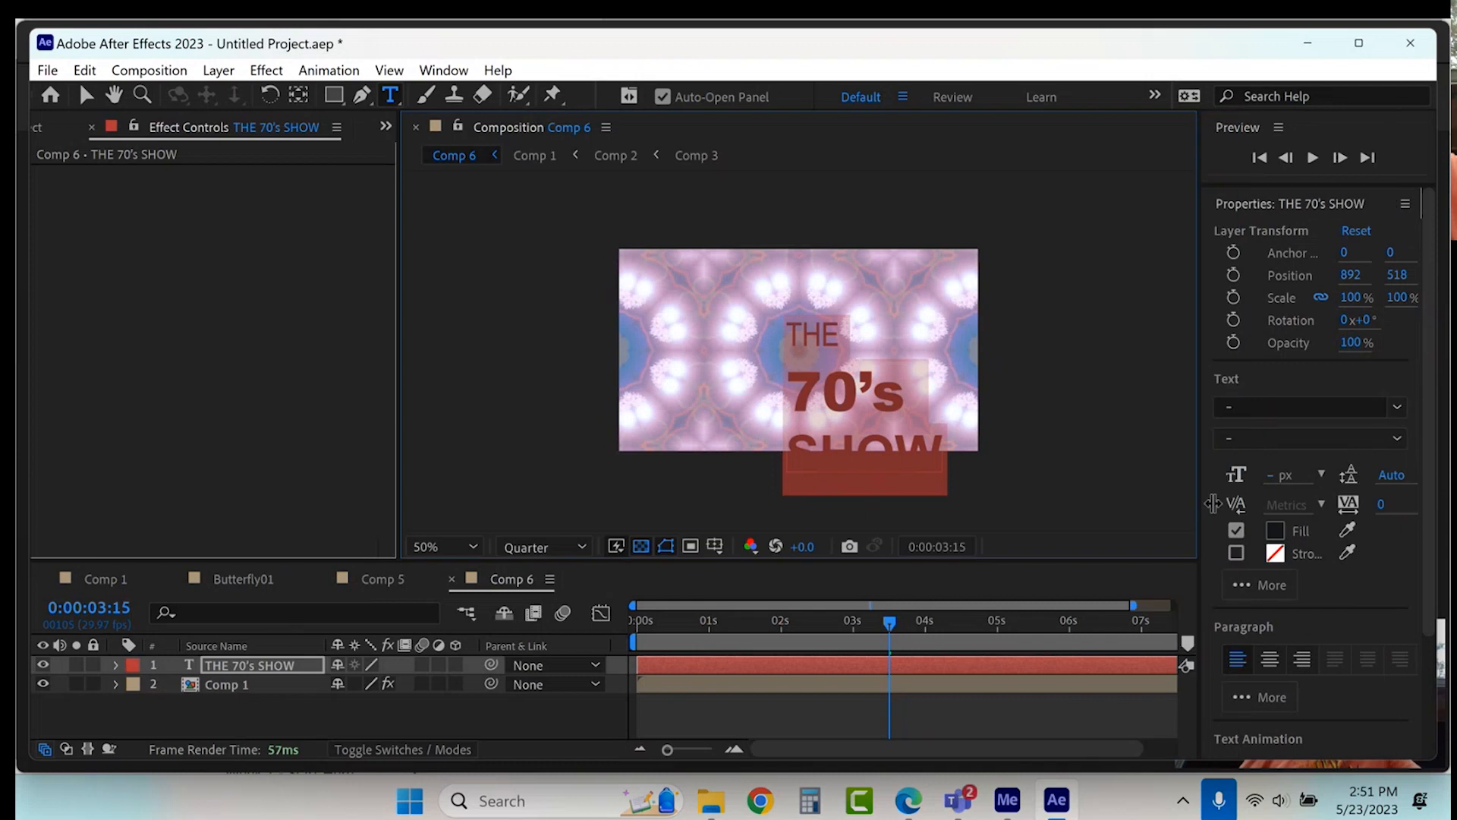
# Step: Maximize the program window and set the line spacing of the whole title to 196 px
pyautogui.click(1359, 49)
pyautogui.moveTo(1401, 466); pyautogui.dragTo(1446, 457)
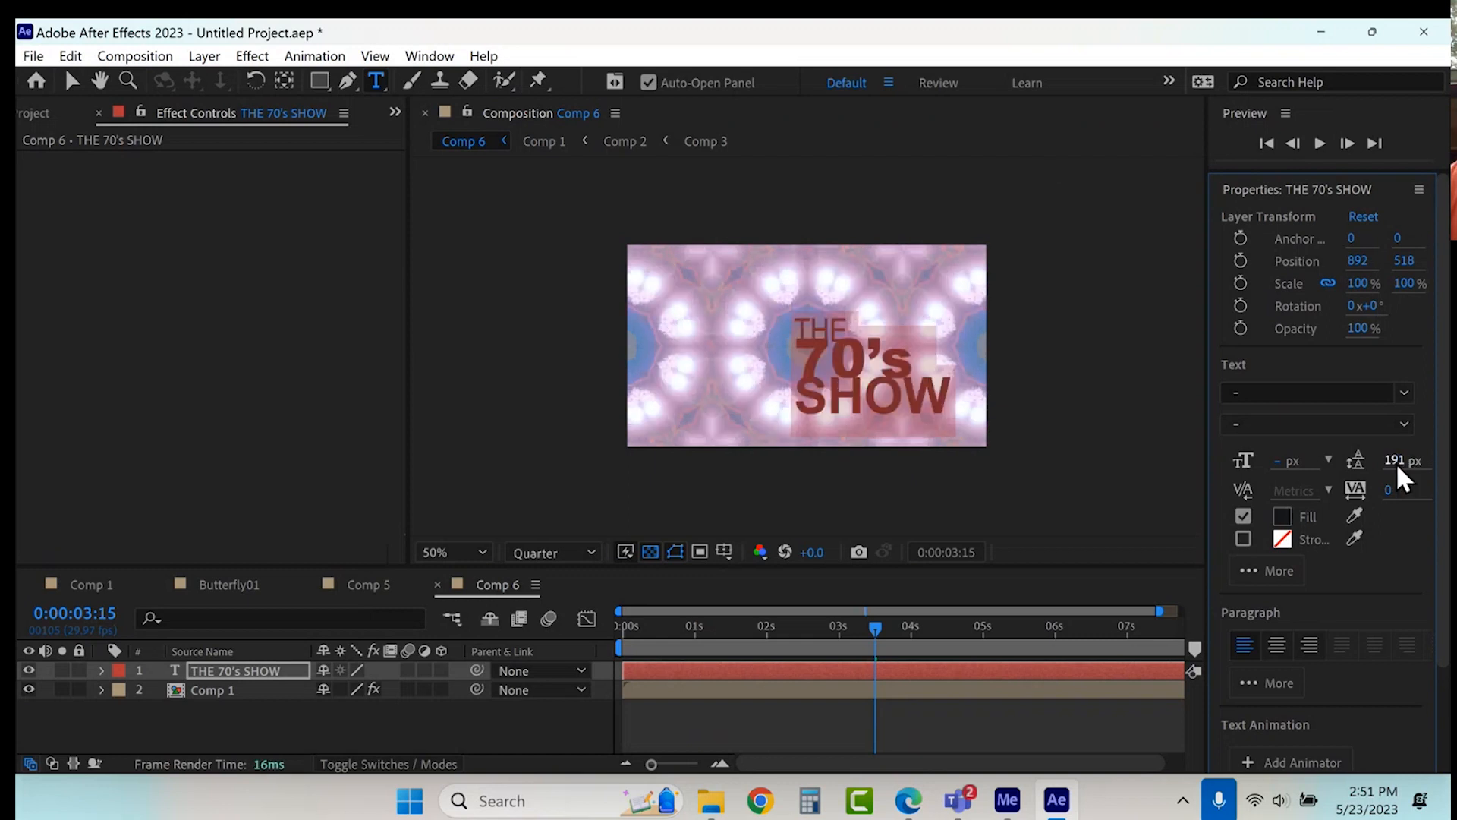
pyautogui.moveTo(1405, 461); pyautogui.dragTo(1409, 460)
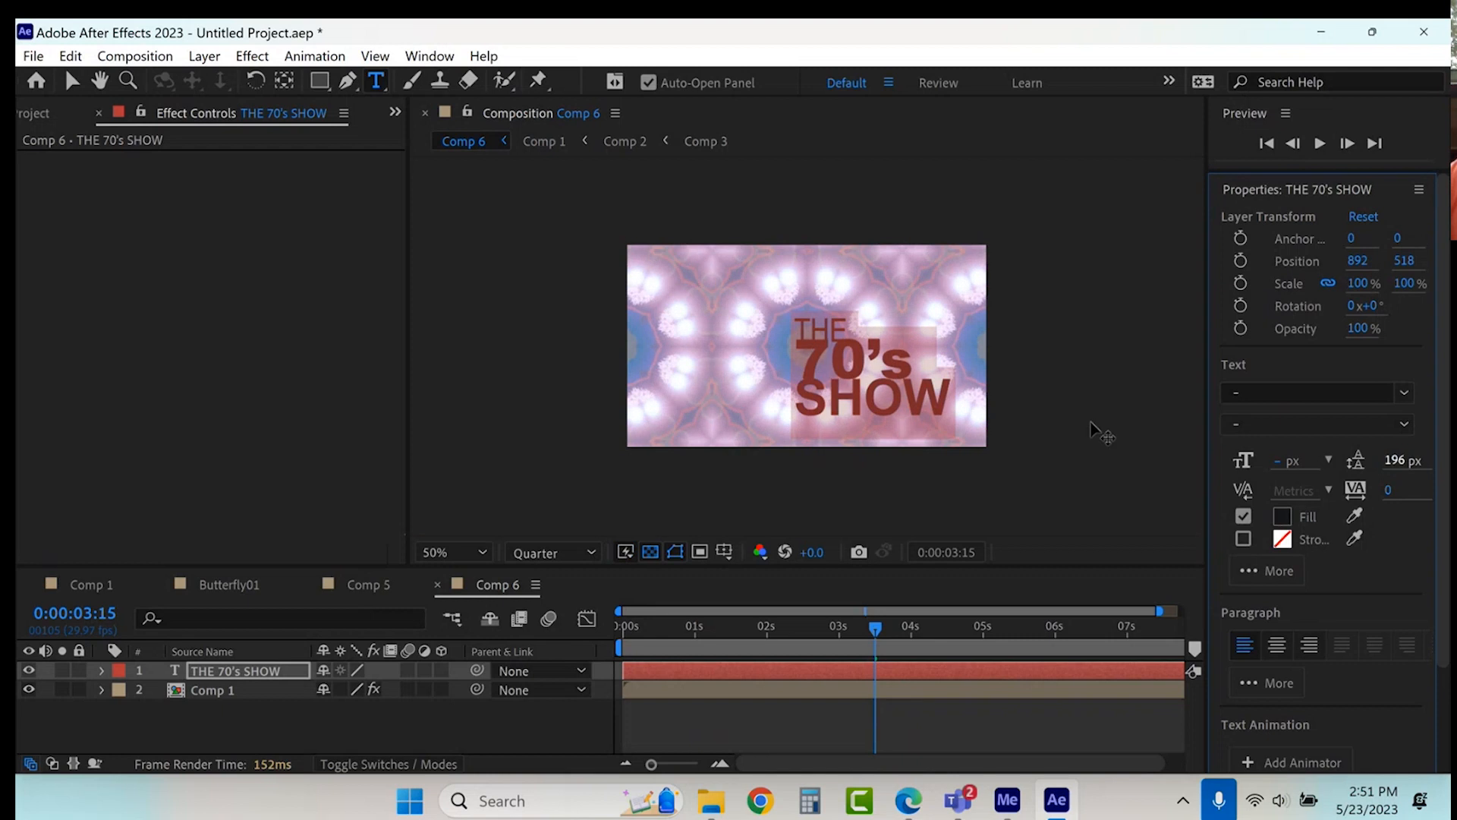
# Step: Reduce the font size of "SHOW" to 203 px and of "THE" to 132 px
pyautogui.doubleClick(797, 398)
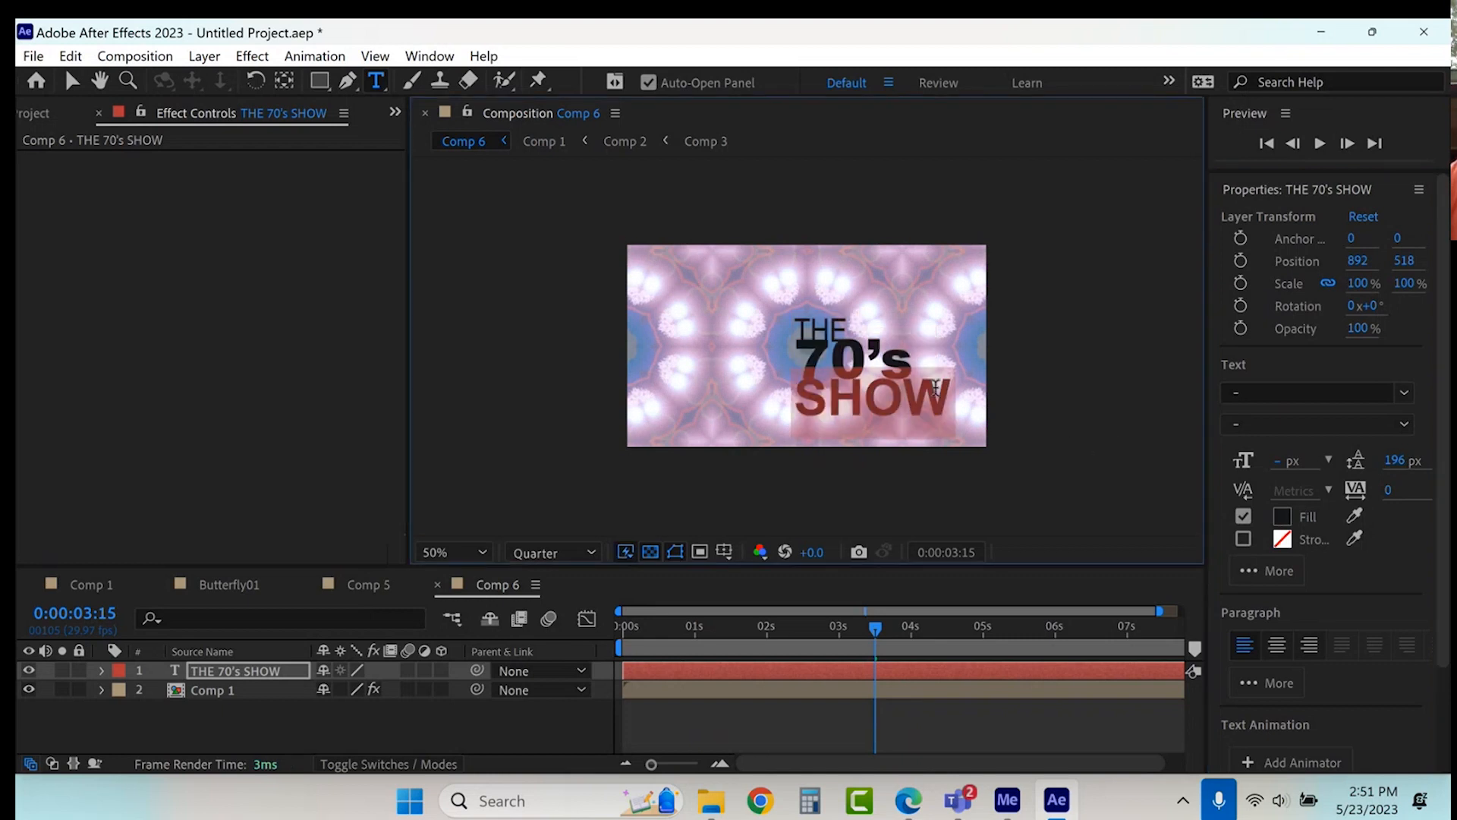
pyautogui.moveTo(1286, 464); pyautogui.dragTo(1208, 463)
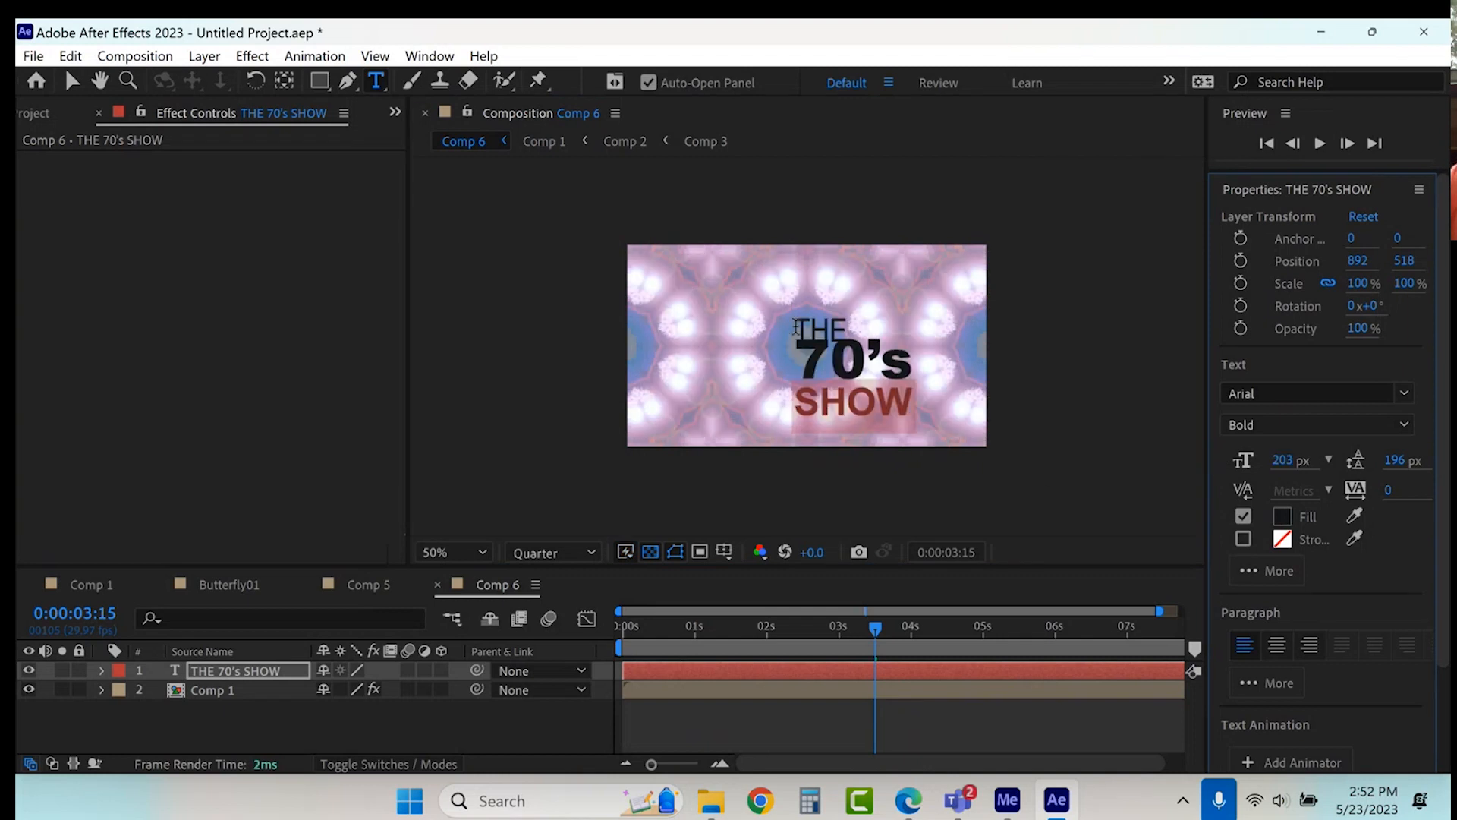
pyautogui.moveTo(796, 328); pyautogui.dragTo(849, 334)
pyautogui.moveTo(1283, 462); pyautogui.dragTo(1232, 461)
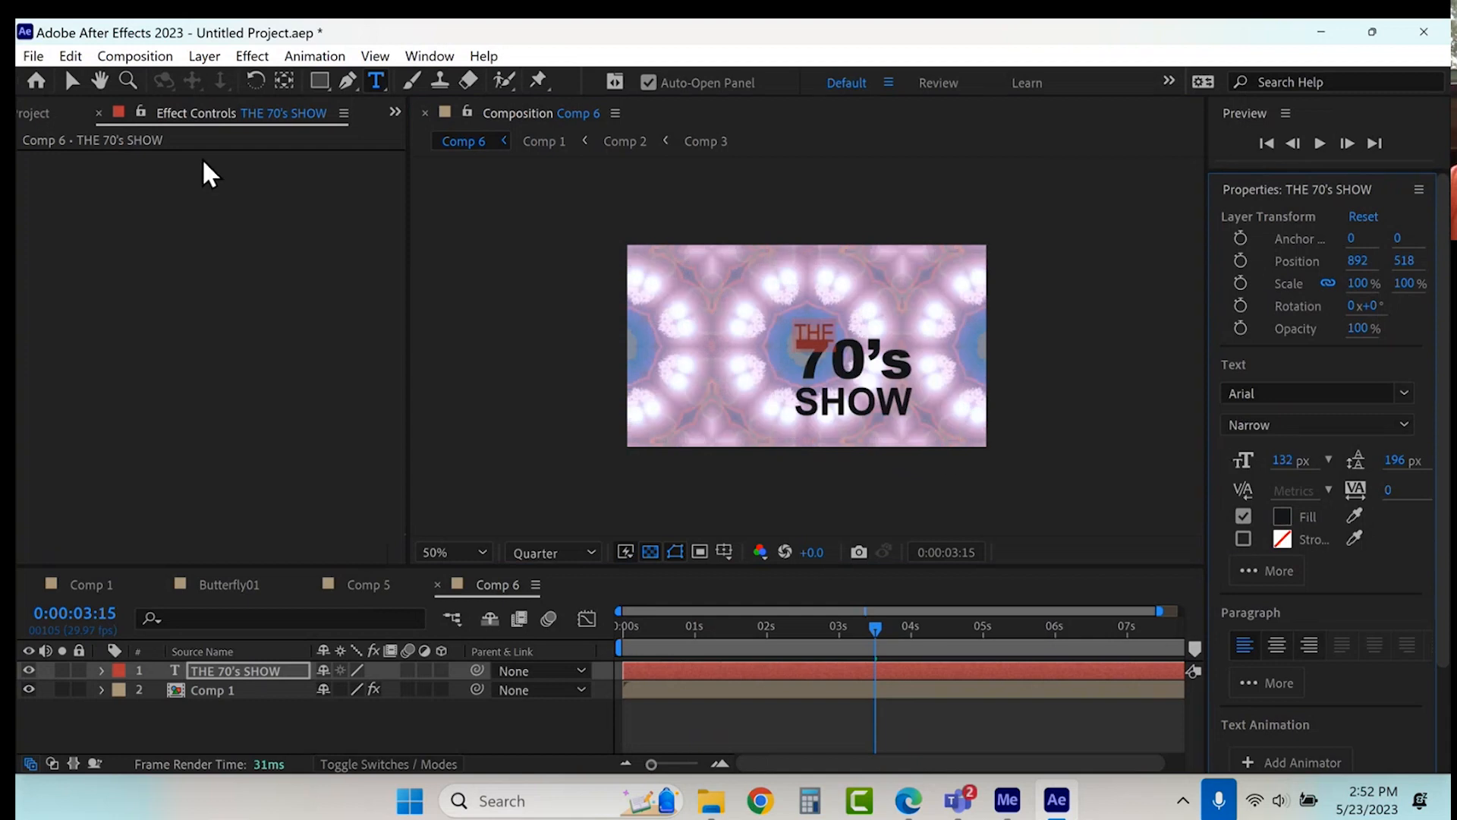
# Step: Stretch the title layer to about 235.6 by 187.9% and position it at about 248, 248 to fill the frame
pyautogui.click(70, 78)
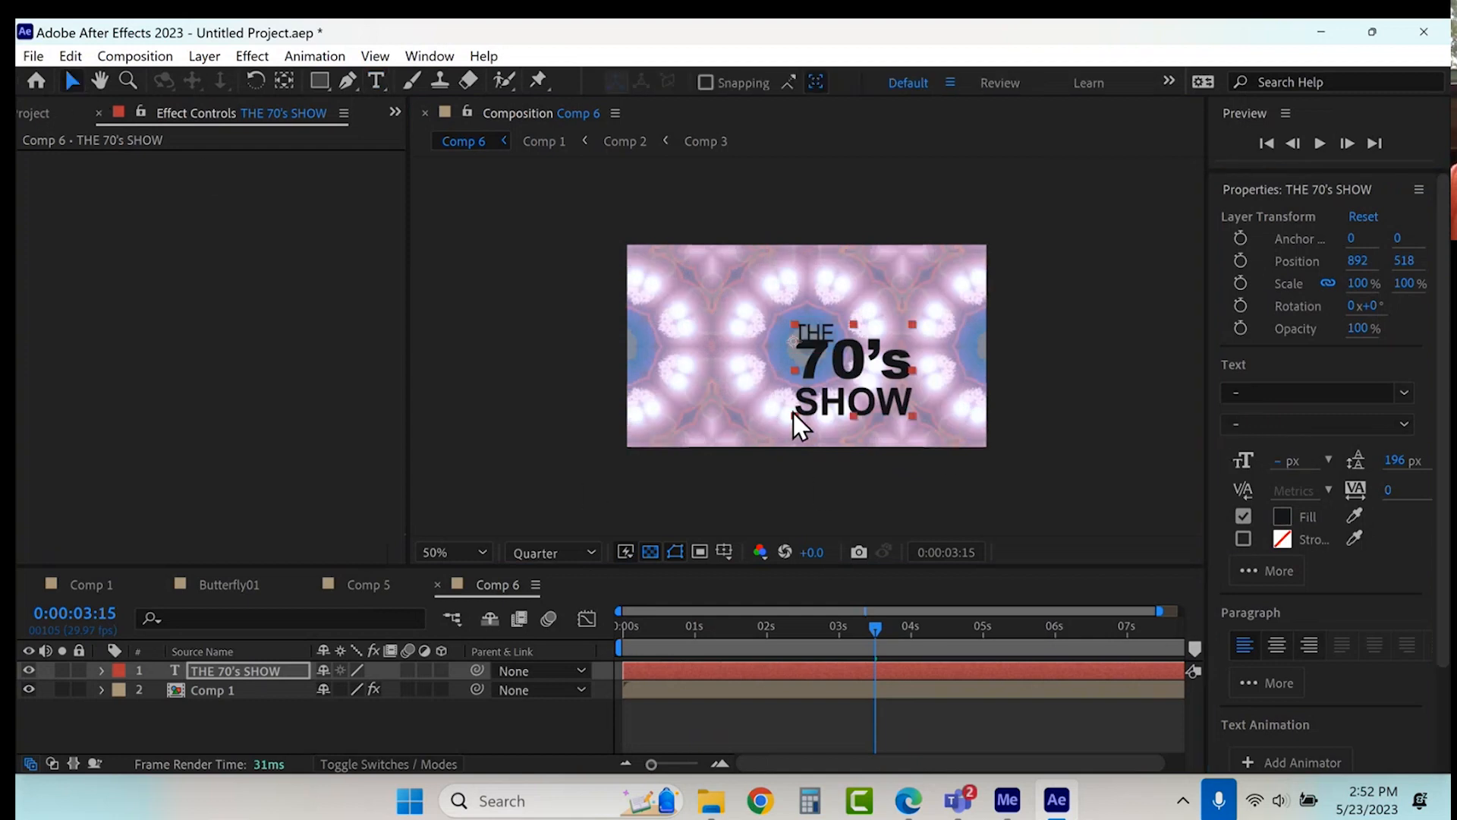
pyautogui.moveTo(794, 413); pyautogui.dragTo(919, 330)
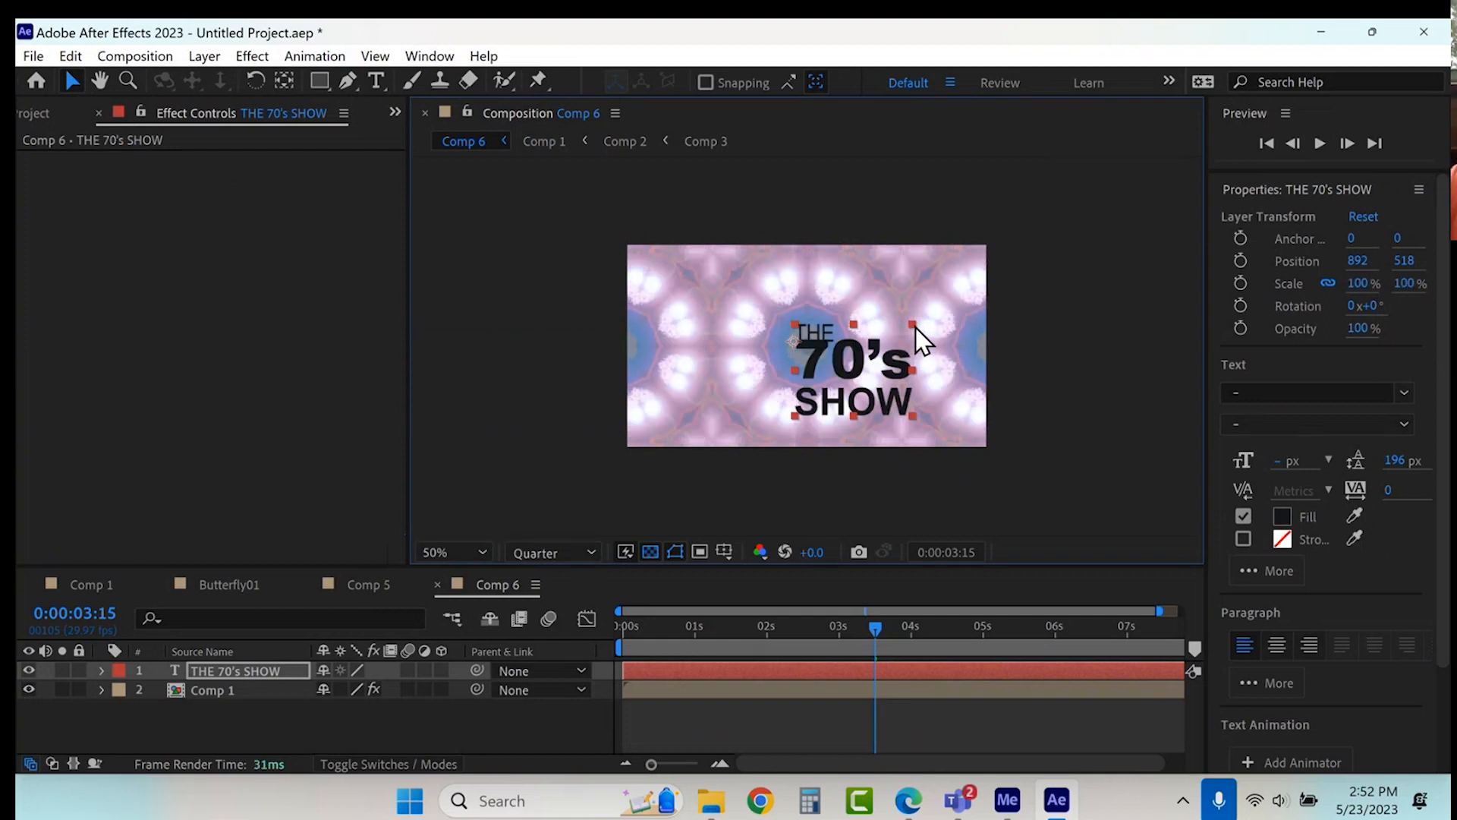
pyautogui.moveTo(1014, 285); pyautogui.dragTo(772, 319)
pyautogui.moveTo(810, 435); pyautogui.dragTo(810, 435)
pyautogui.moveTo(811, 258); pyautogui.dragTo(829, 315)
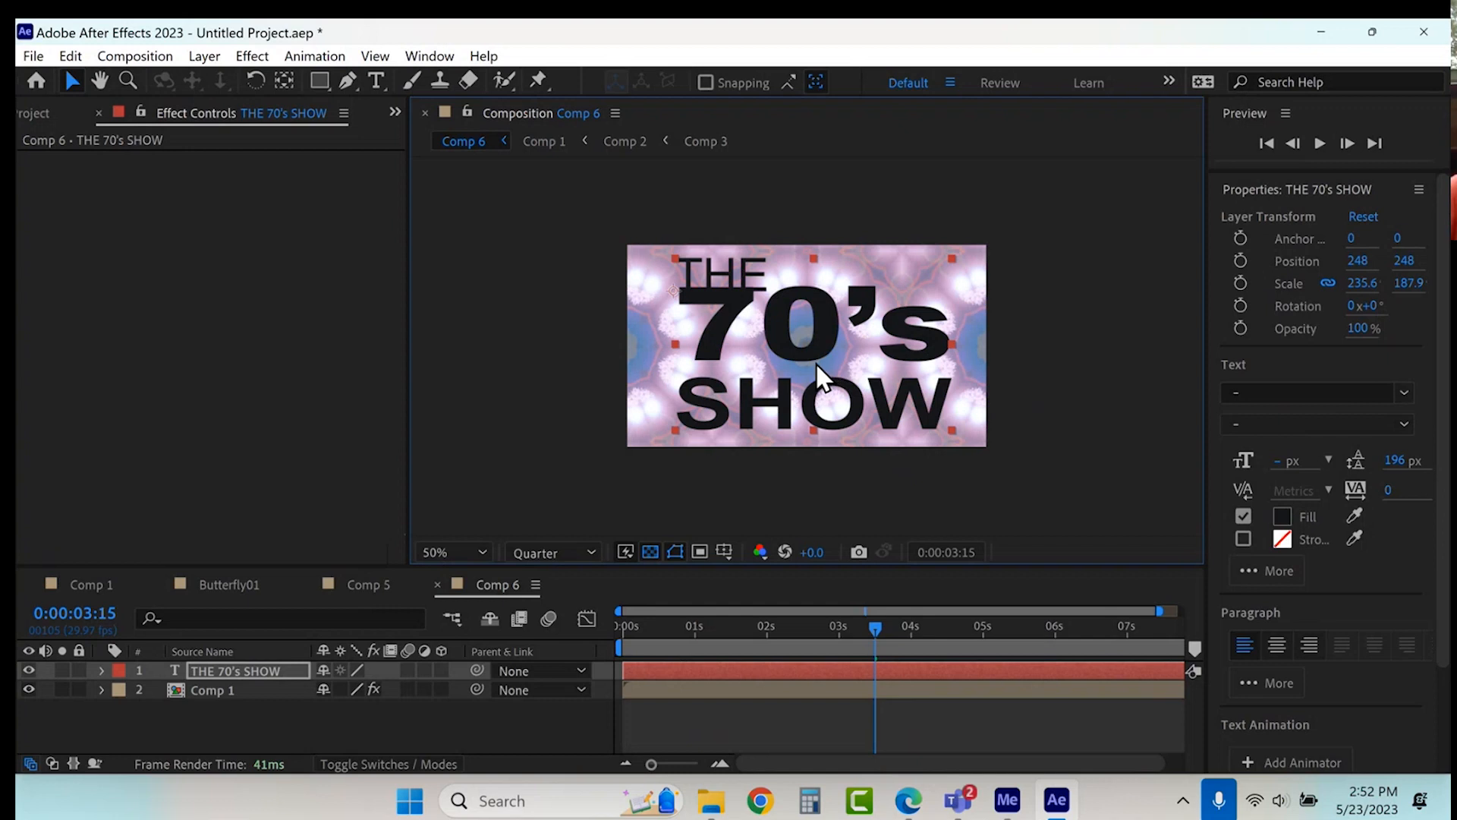
# Step: Set the title layer's blending mode to Stencil Alpha and turn off the transparency grid
pyautogui.click(199, 61)
pyautogui.moveTo(327, 522)
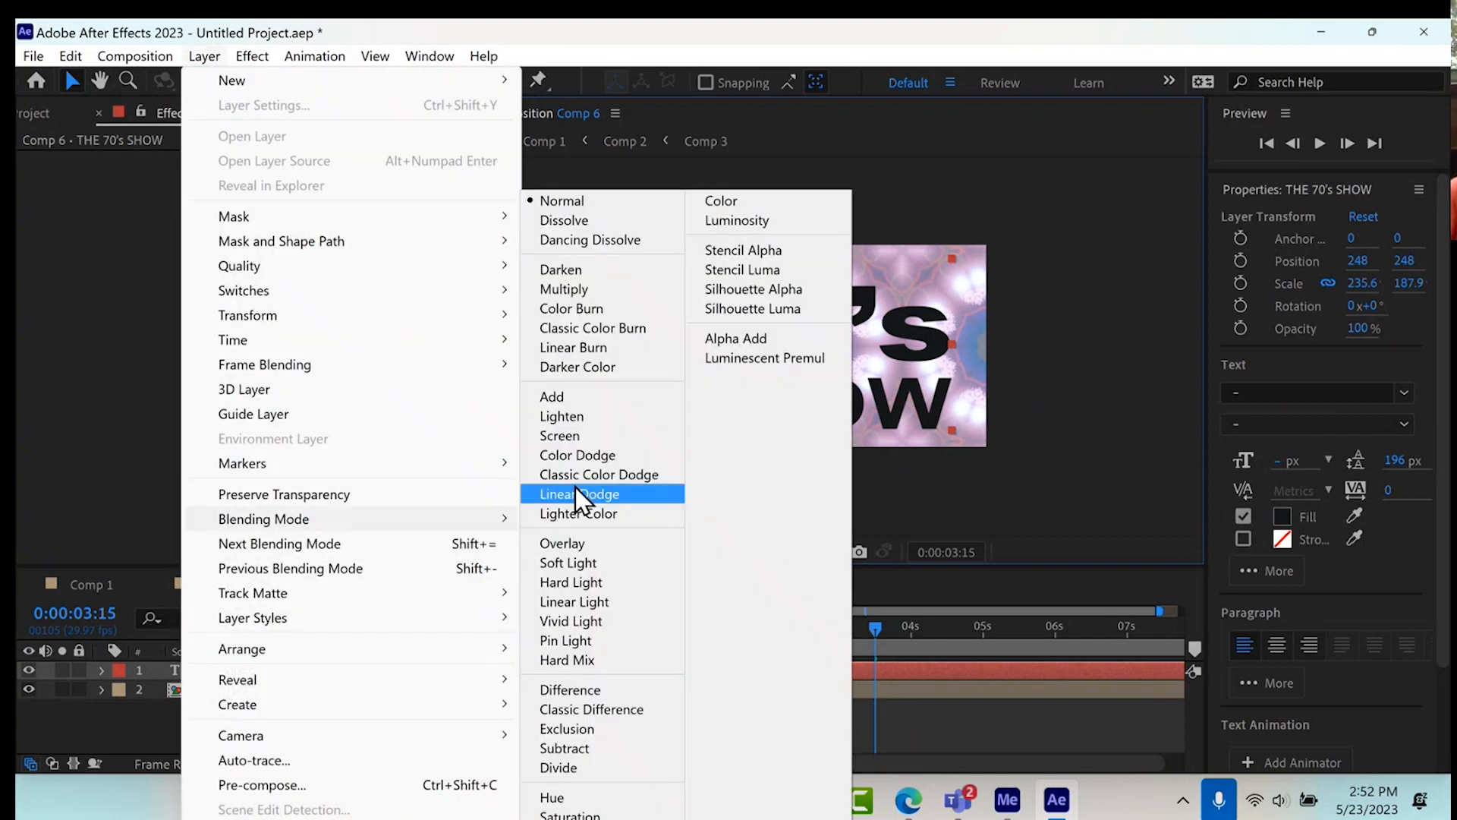
pyautogui.click(789, 252)
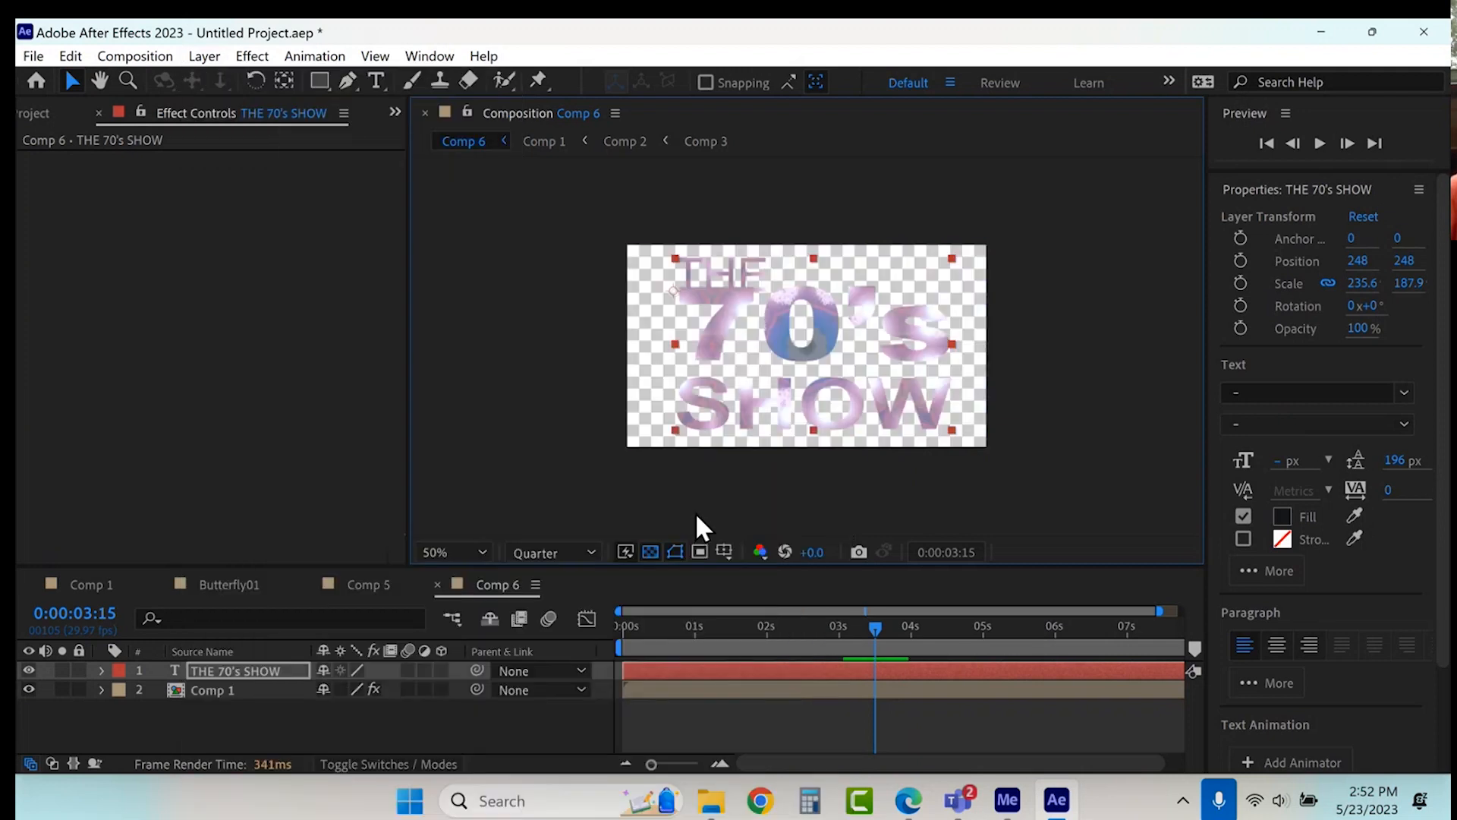
pyautogui.click(649, 551)
# Step: Preview the Comp 6 animation from the beginning
pyautogui.moveTo(714, 632); pyautogui.dragTo(561, 648)
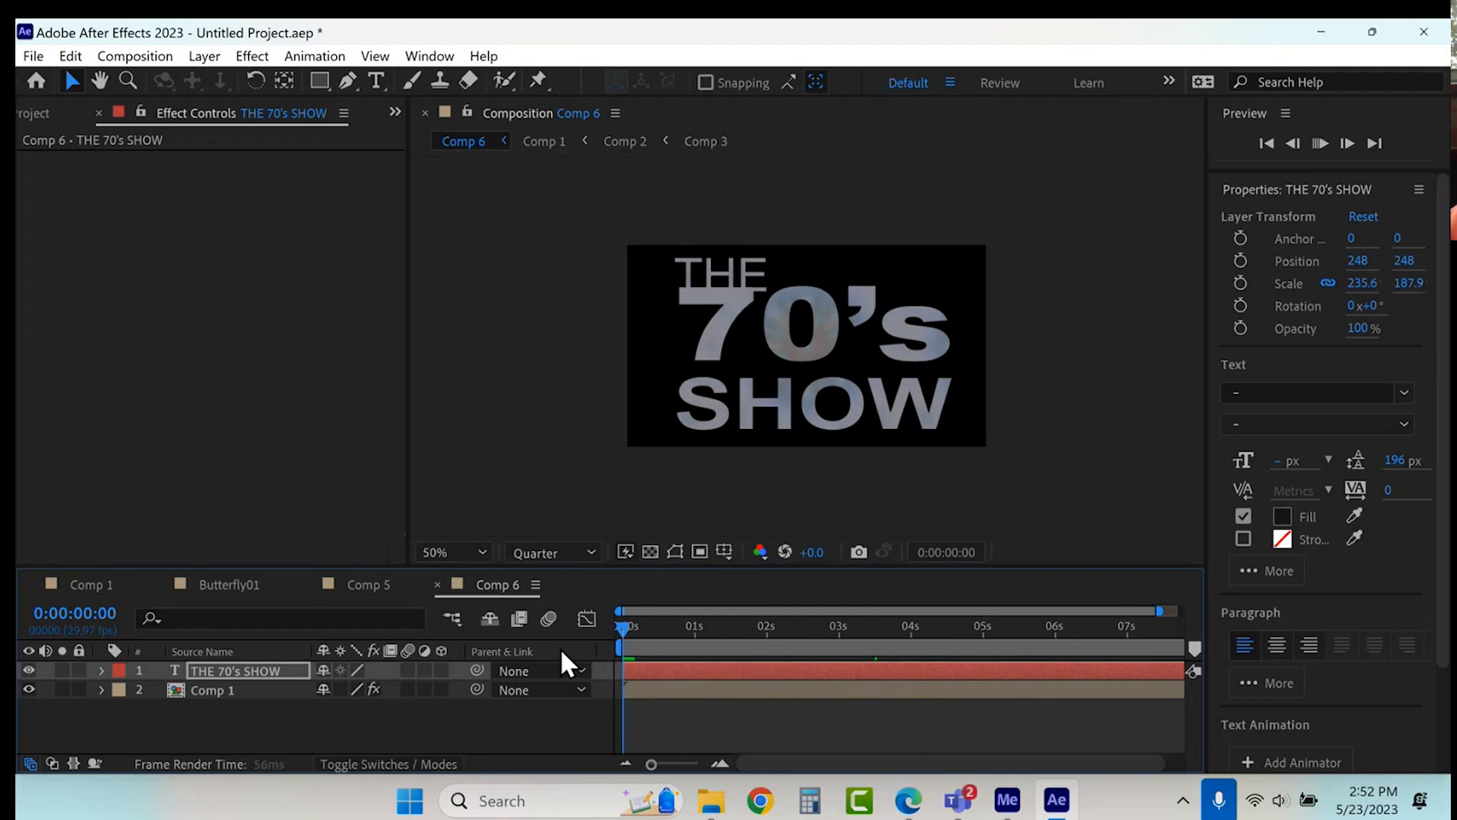
pyautogui.press('space')
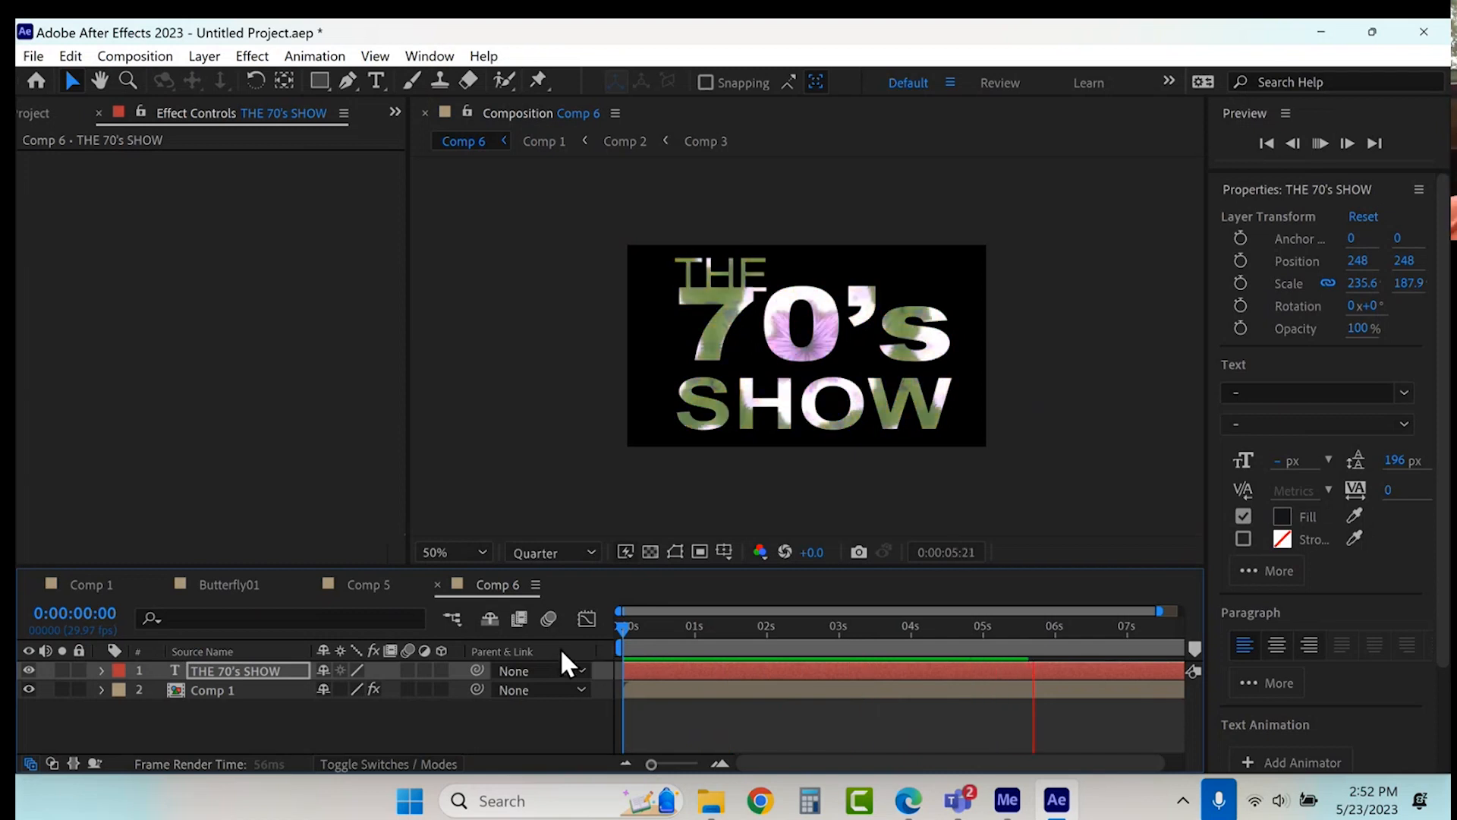
pyautogui.press('space')
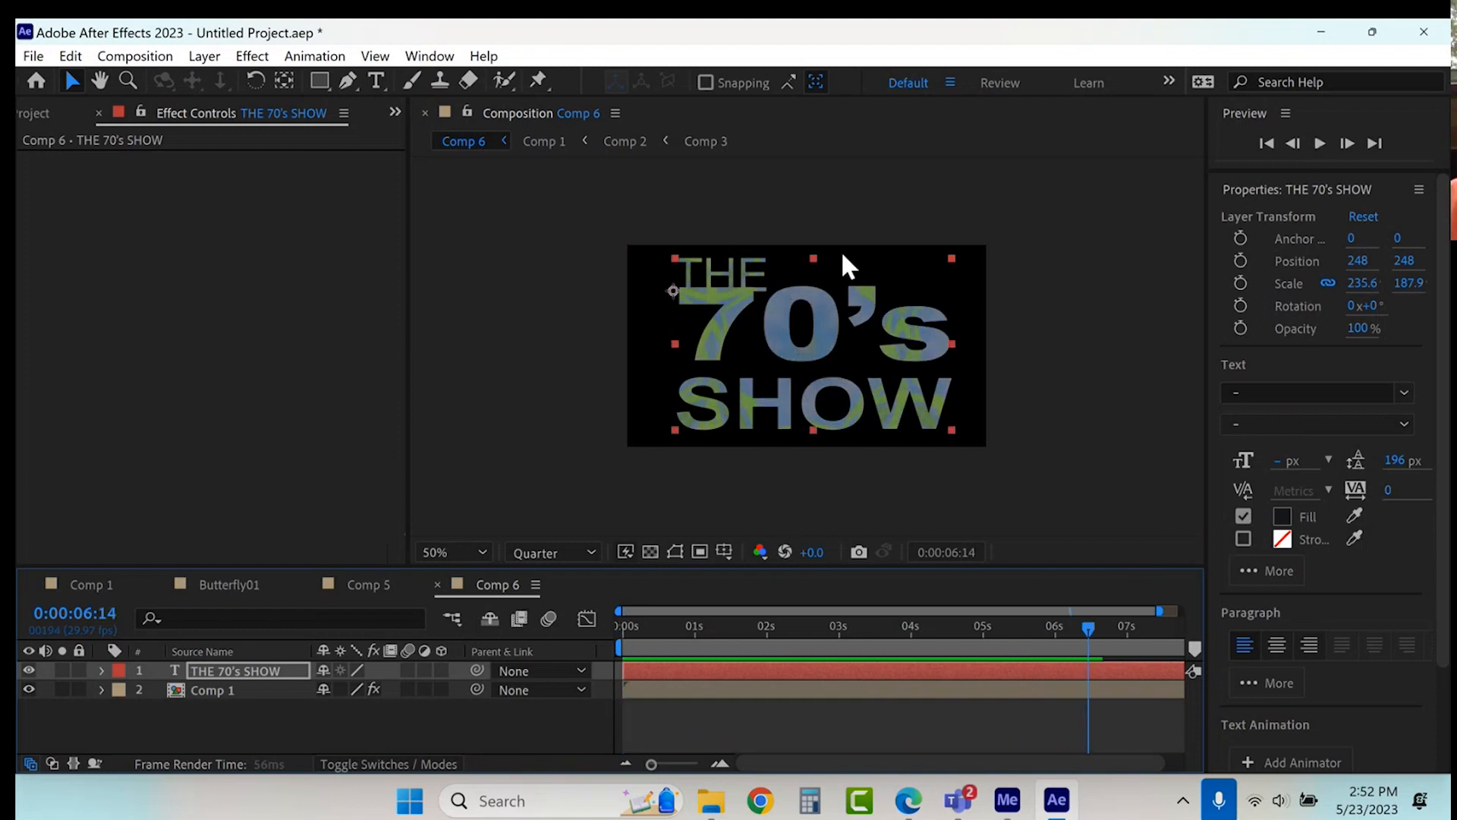
# Step: Set "SHOW" to a 185 px font size and 130 px line spacing, and widen its tracking to match the width of "70's"
pyautogui.click(377, 79)
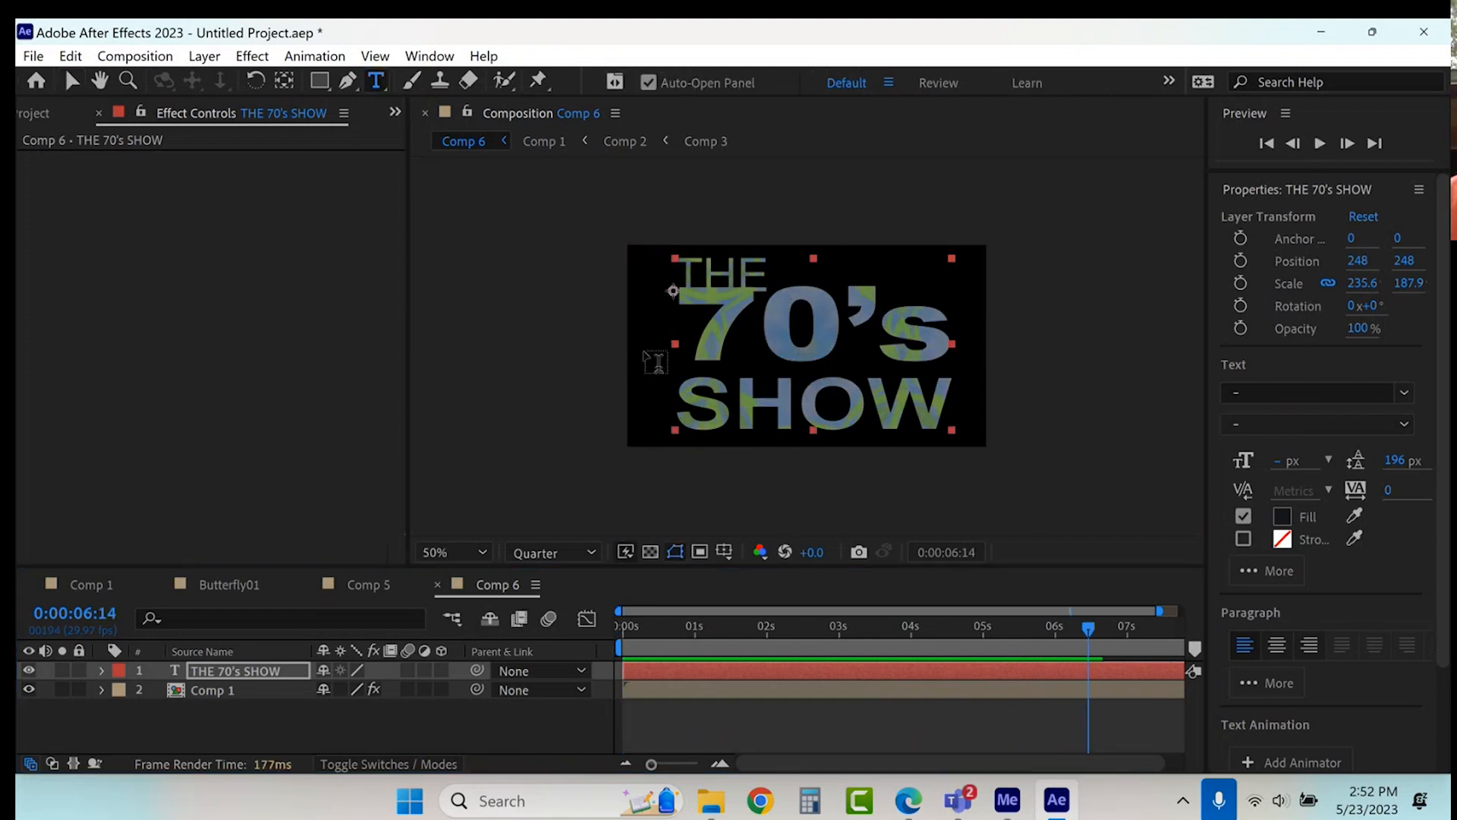
pyautogui.moveTo(673, 406); pyautogui.dragTo(930, 388)
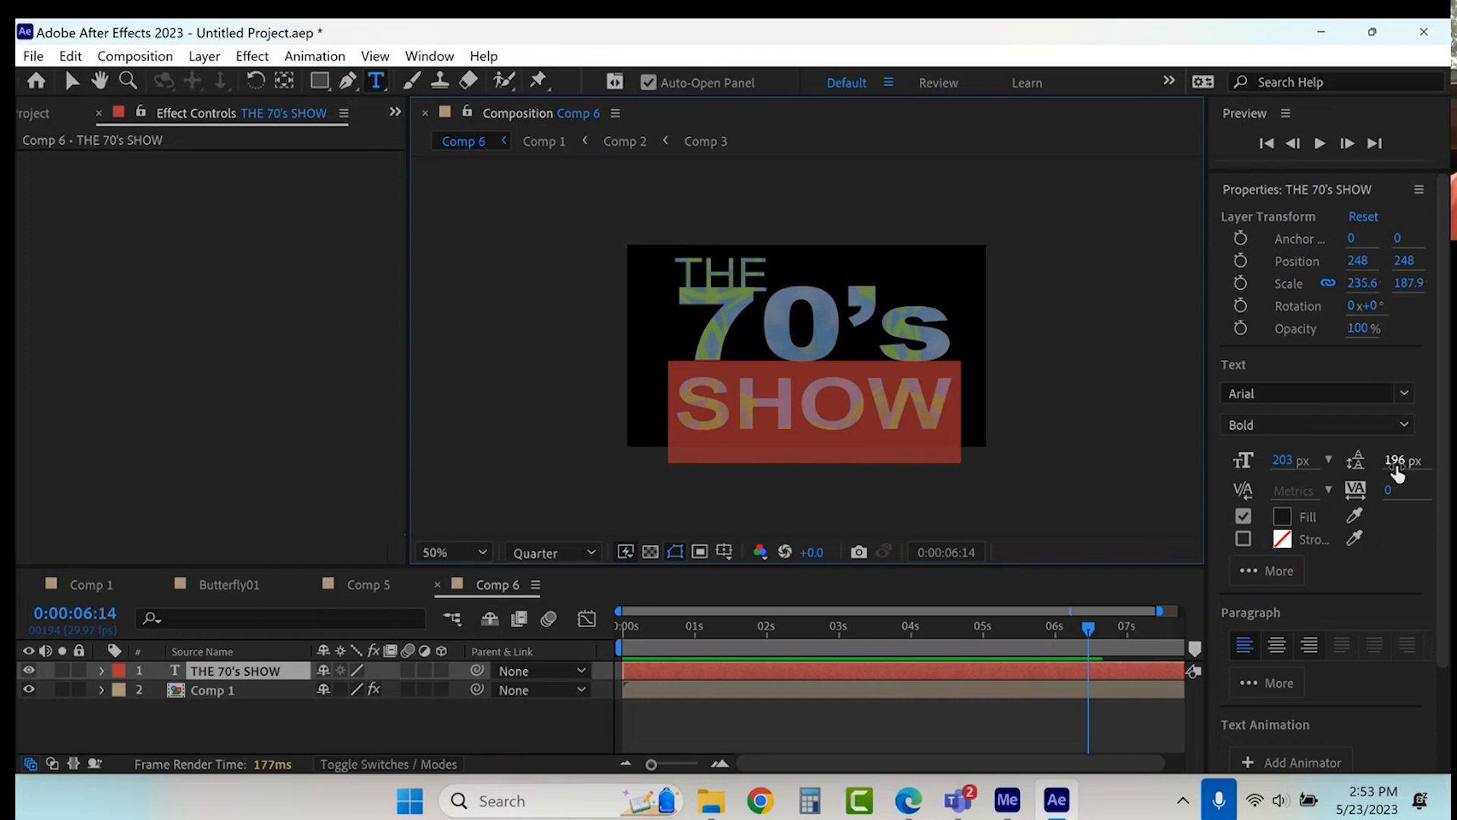
pyautogui.moveTo(1397, 461); pyautogui.dragTo(1264, 466)
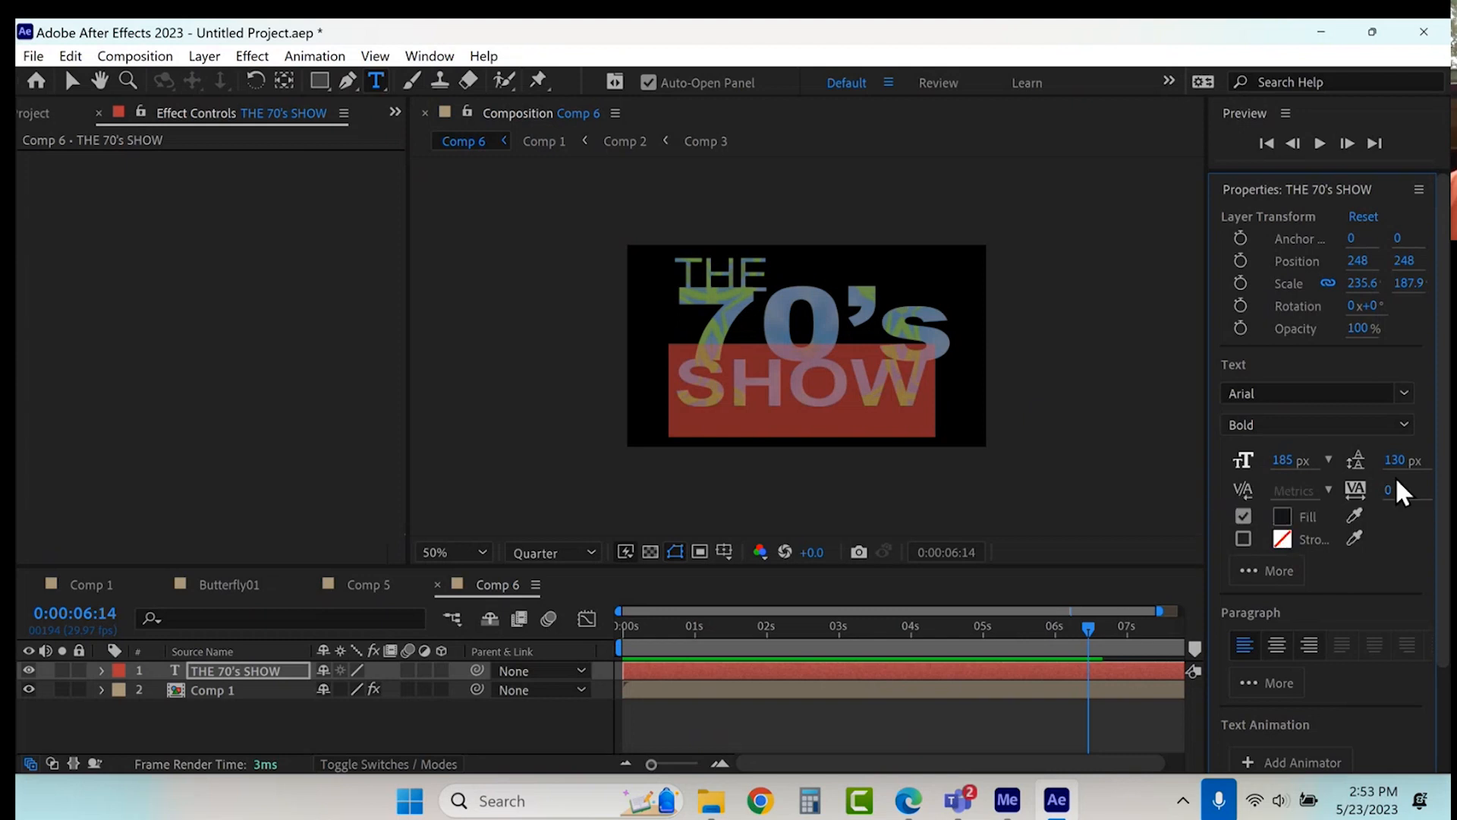
pyautogui.moveTo(1391, 488); pyautogui.dragTo(1446, 474)
# Step: Recentre the title in the frame at about 218, 304 and scrub through the timeline to check it
pyautogui.click(71, 80)
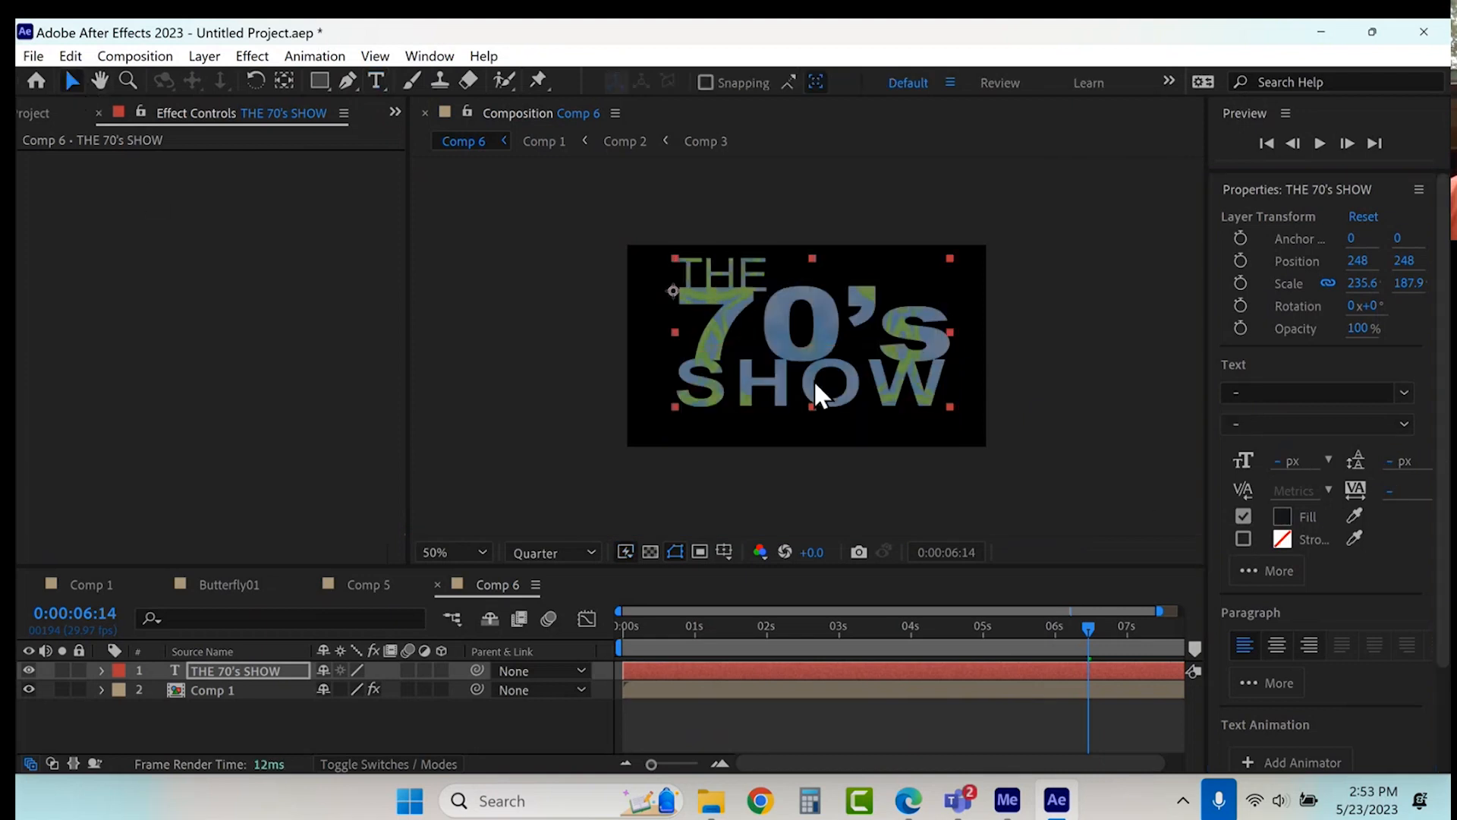
pyautogui.moveTo(825, 330); pyautogui.dragTo(818, 341)
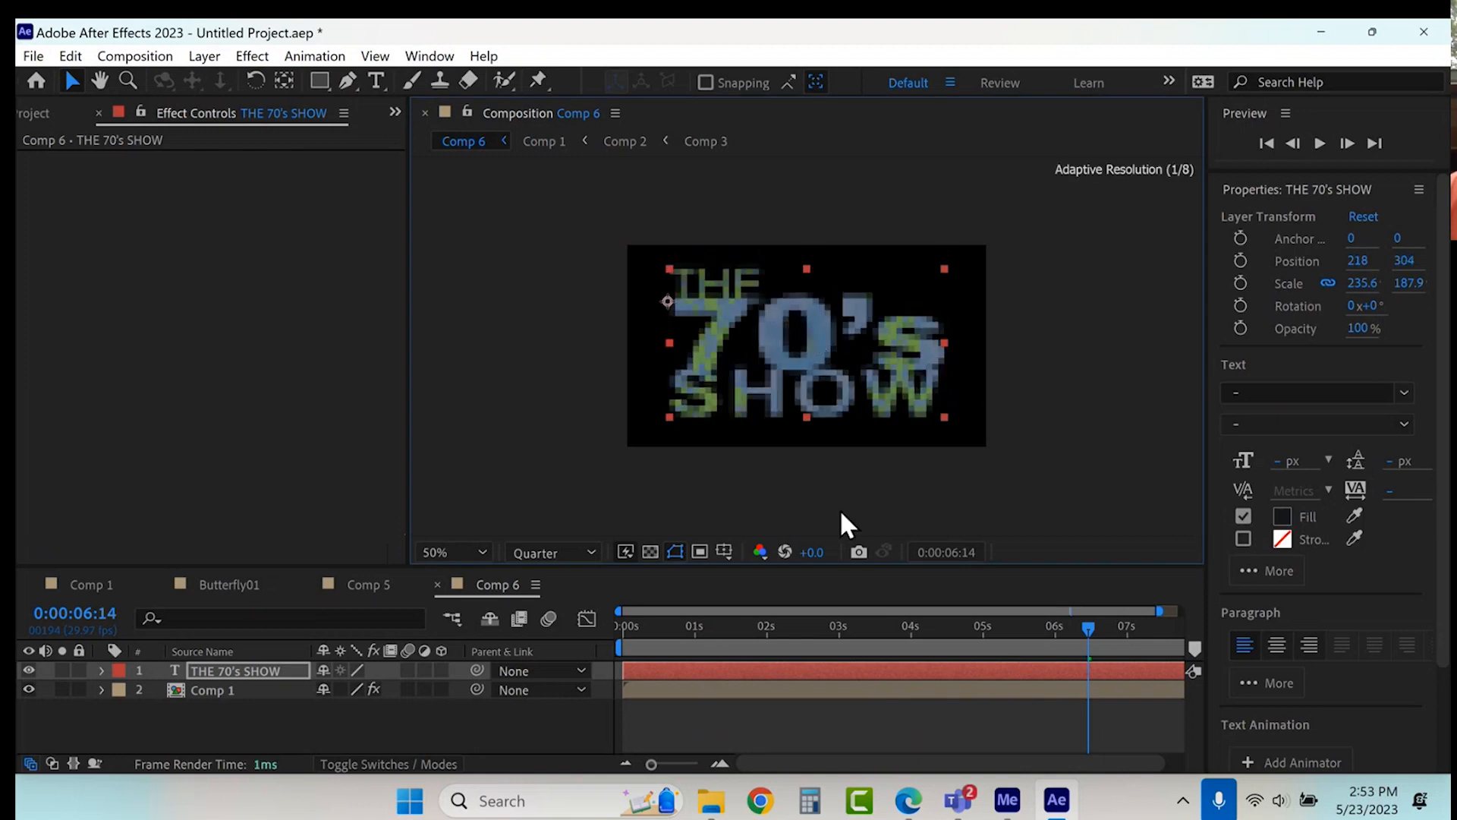
pyautogui.moveTo(691, 630); pyautogui.dragTo(986, 623)
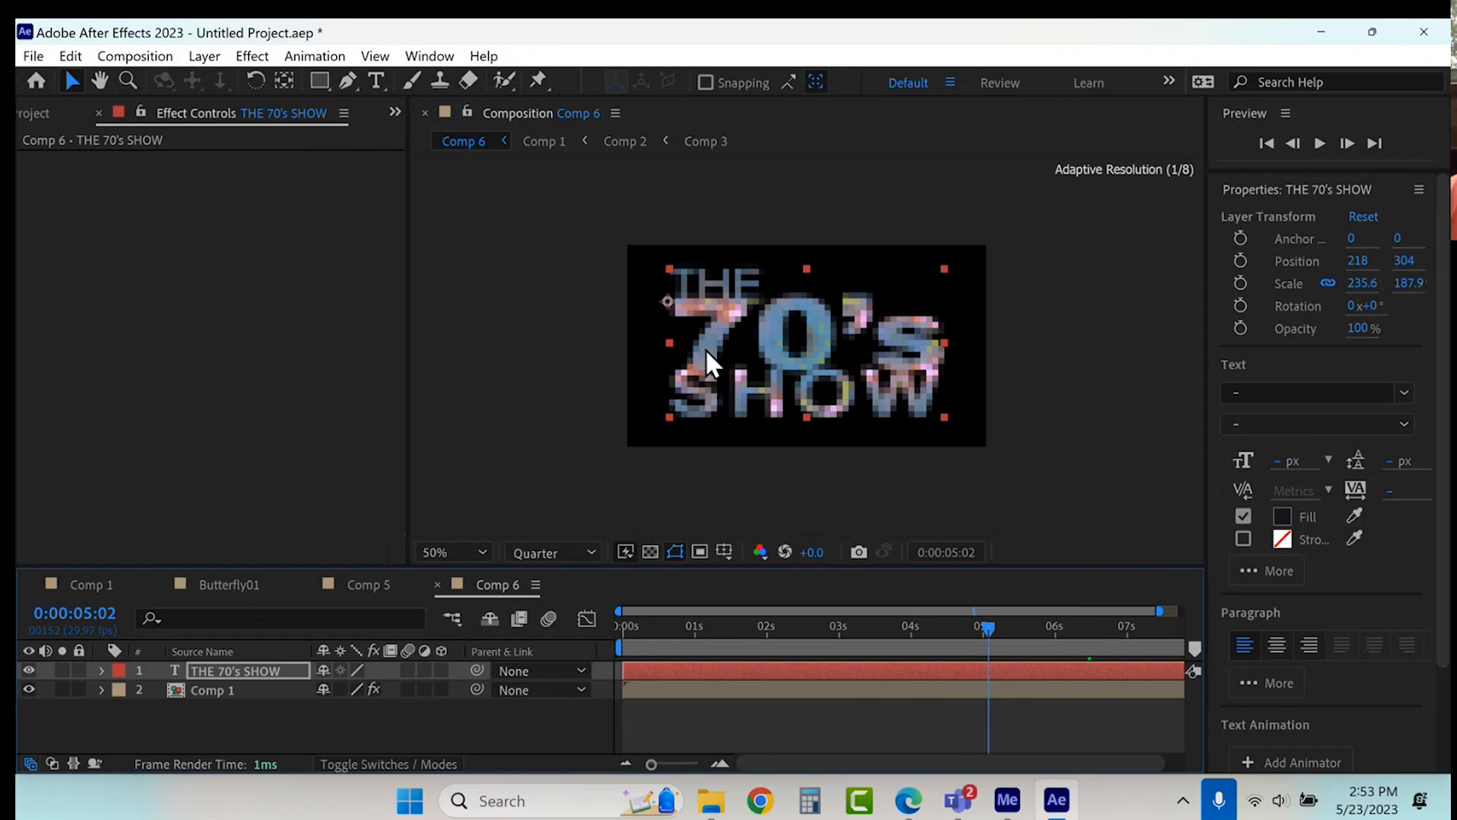
pyautogui.moveTo(992, 630); pyautogui.dragTo(1000, 627)
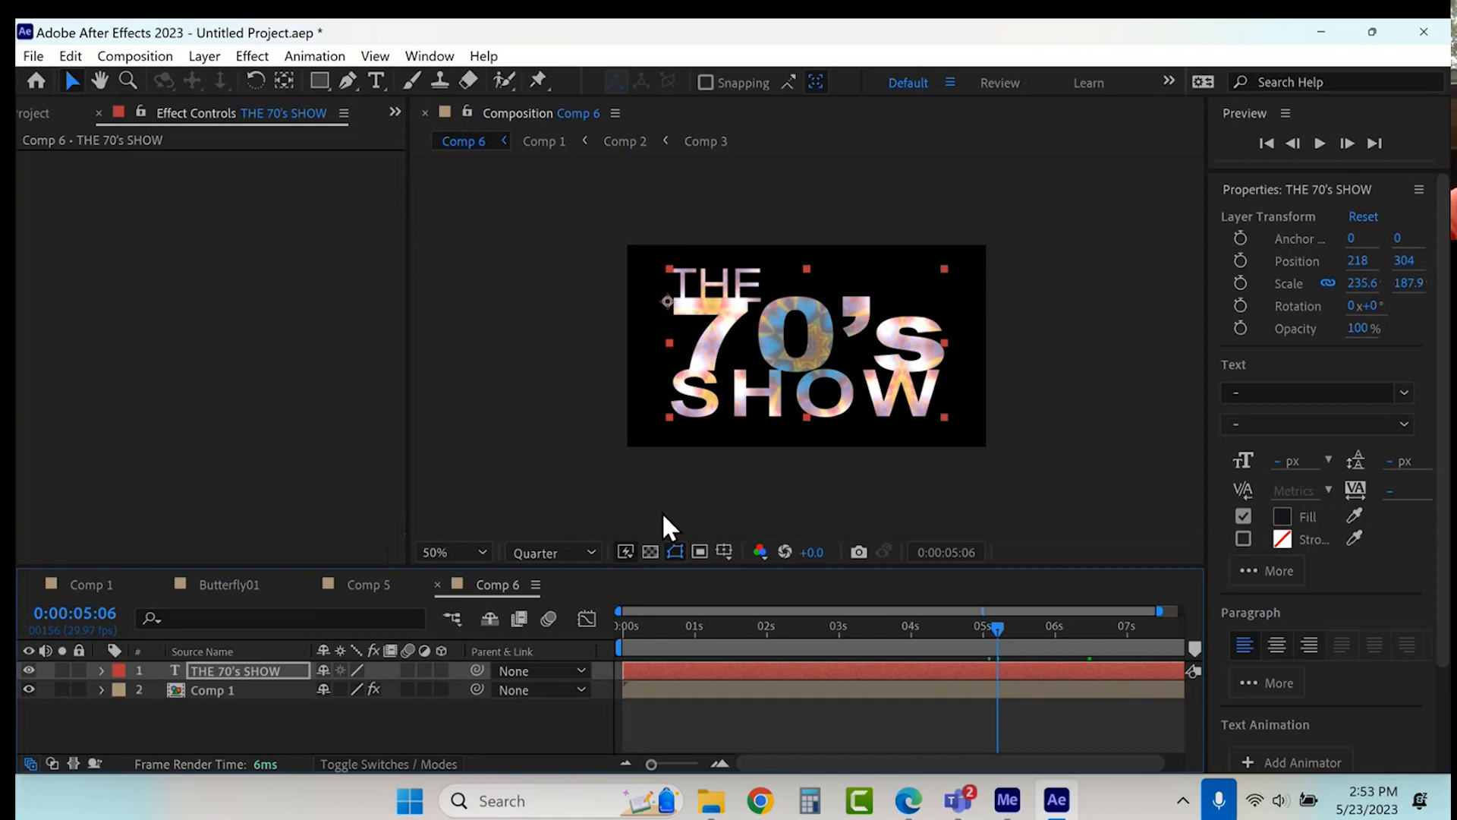
pyautogui.moveTo(720, 626); pyautogui.dragTo(1088, 629)
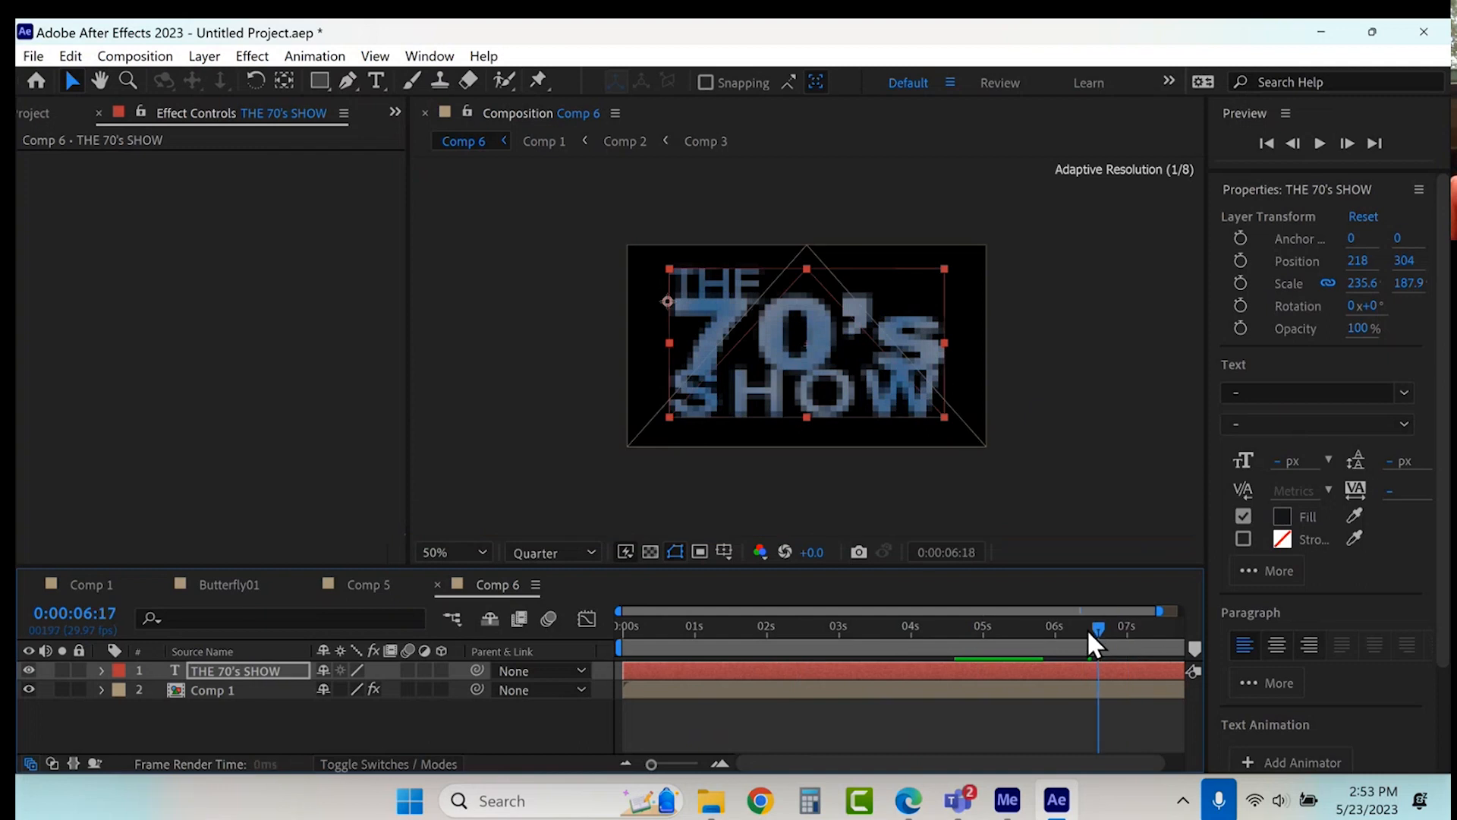
# Step: Close the Comp 5 timeline, check Comp 1 and return to Comp 6
pyautogui.click(363, 581)
pyautogui.moveTo(697, 629); pyautogui.dragTo(898, 618)
pyautogui.click(308, 585)
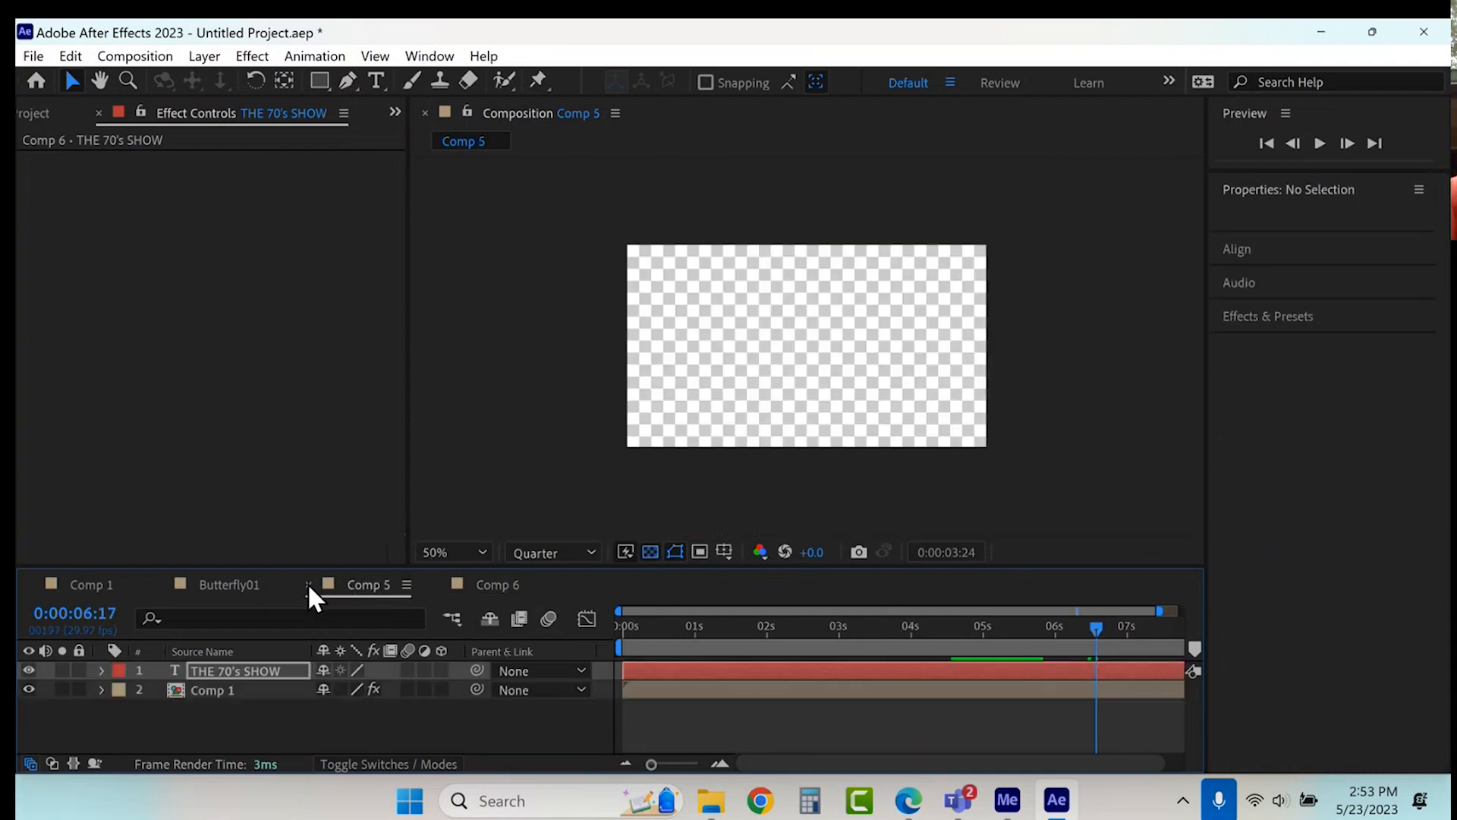
pyautogui.click(88, 591)
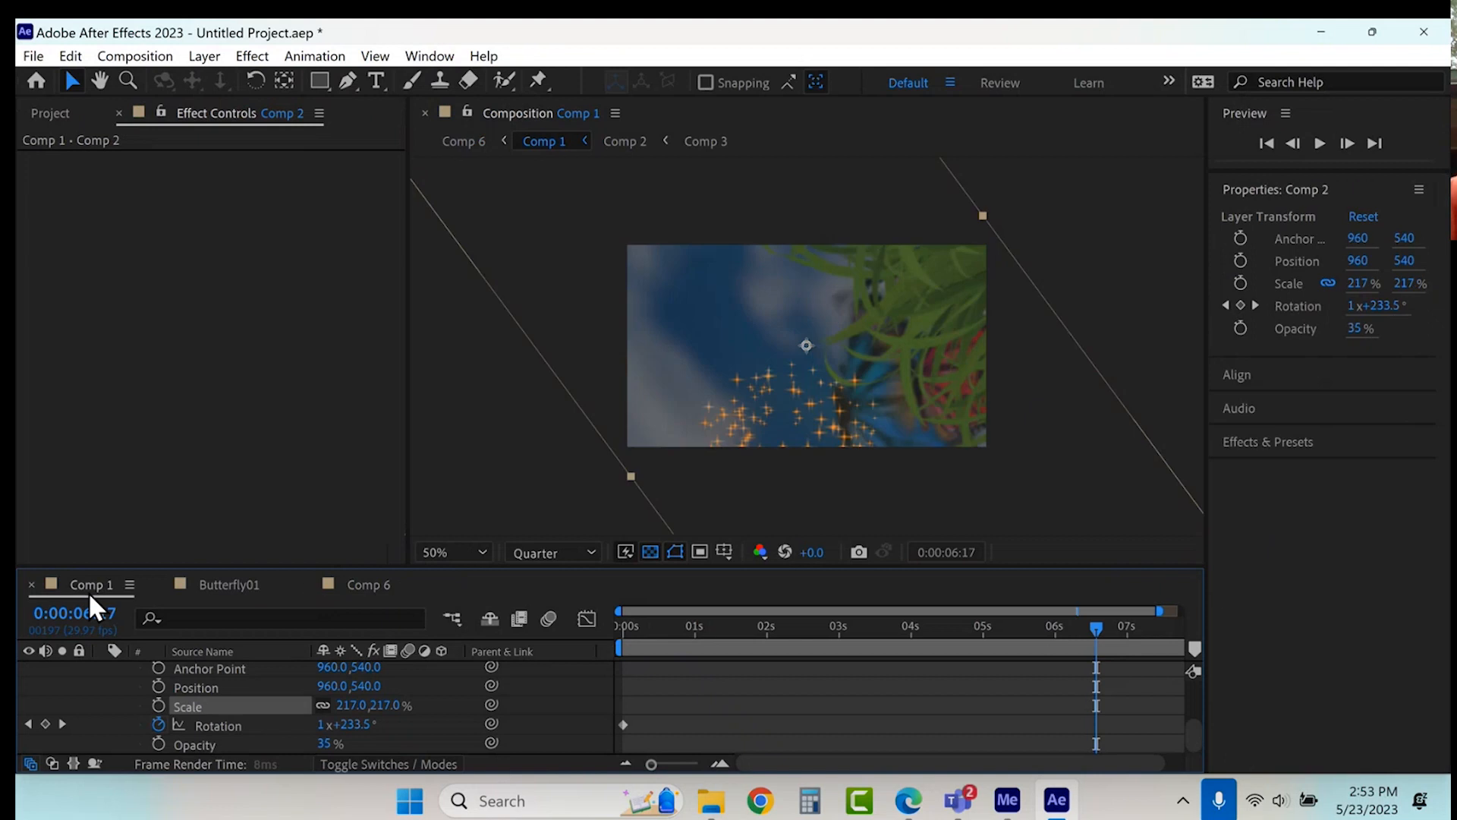
pyautogui.click(368, 583)
# Step: Set CC Kaleida on the Comp 1 layer to Wheel mirroring with Floating Center enabled, and preview the animation from 0:00:04:00
pyautogui.click(931, 624)
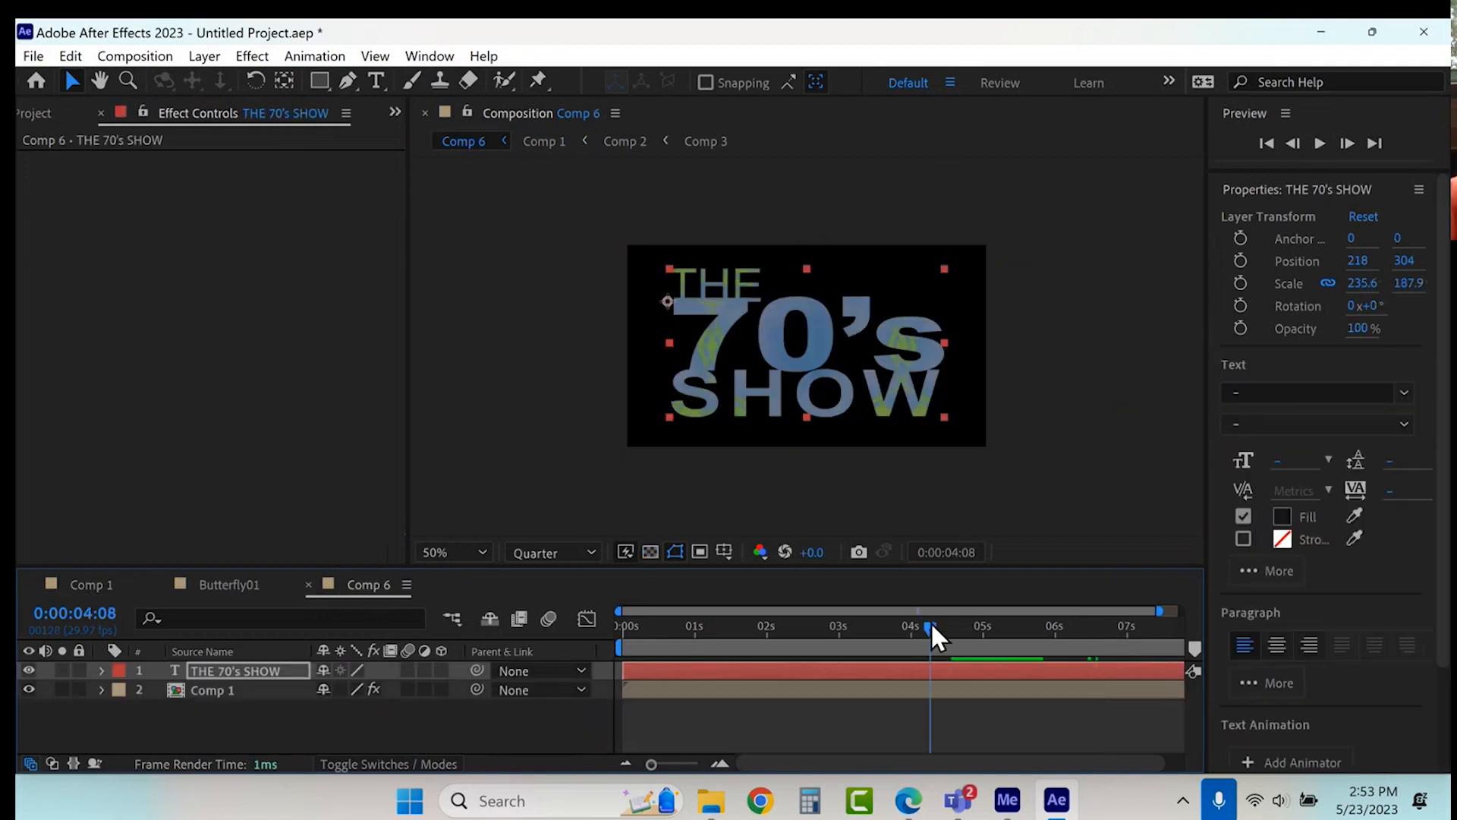
pyautogui.click(881, 686)
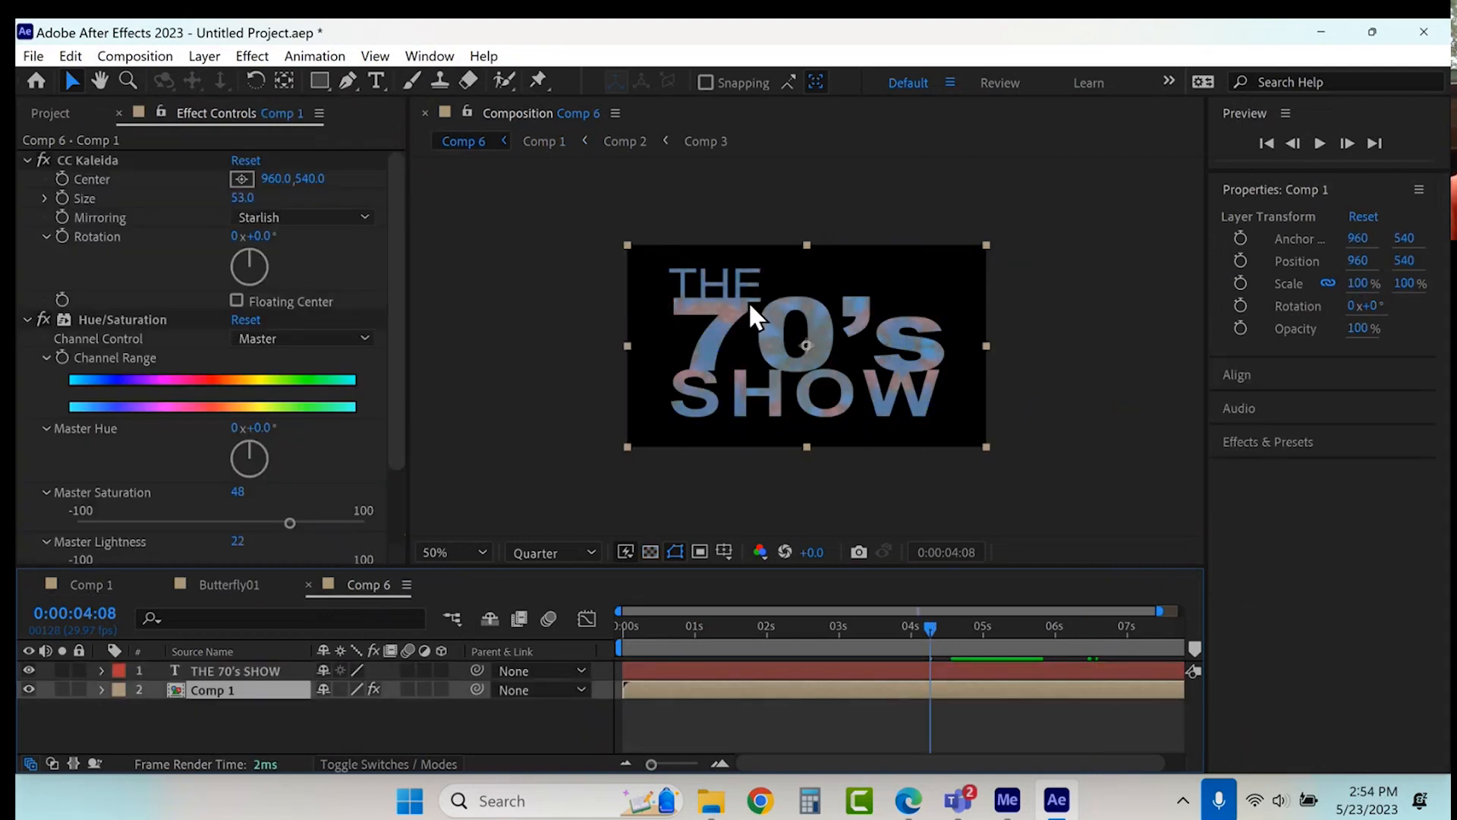
pyautogui.click(254, 216)
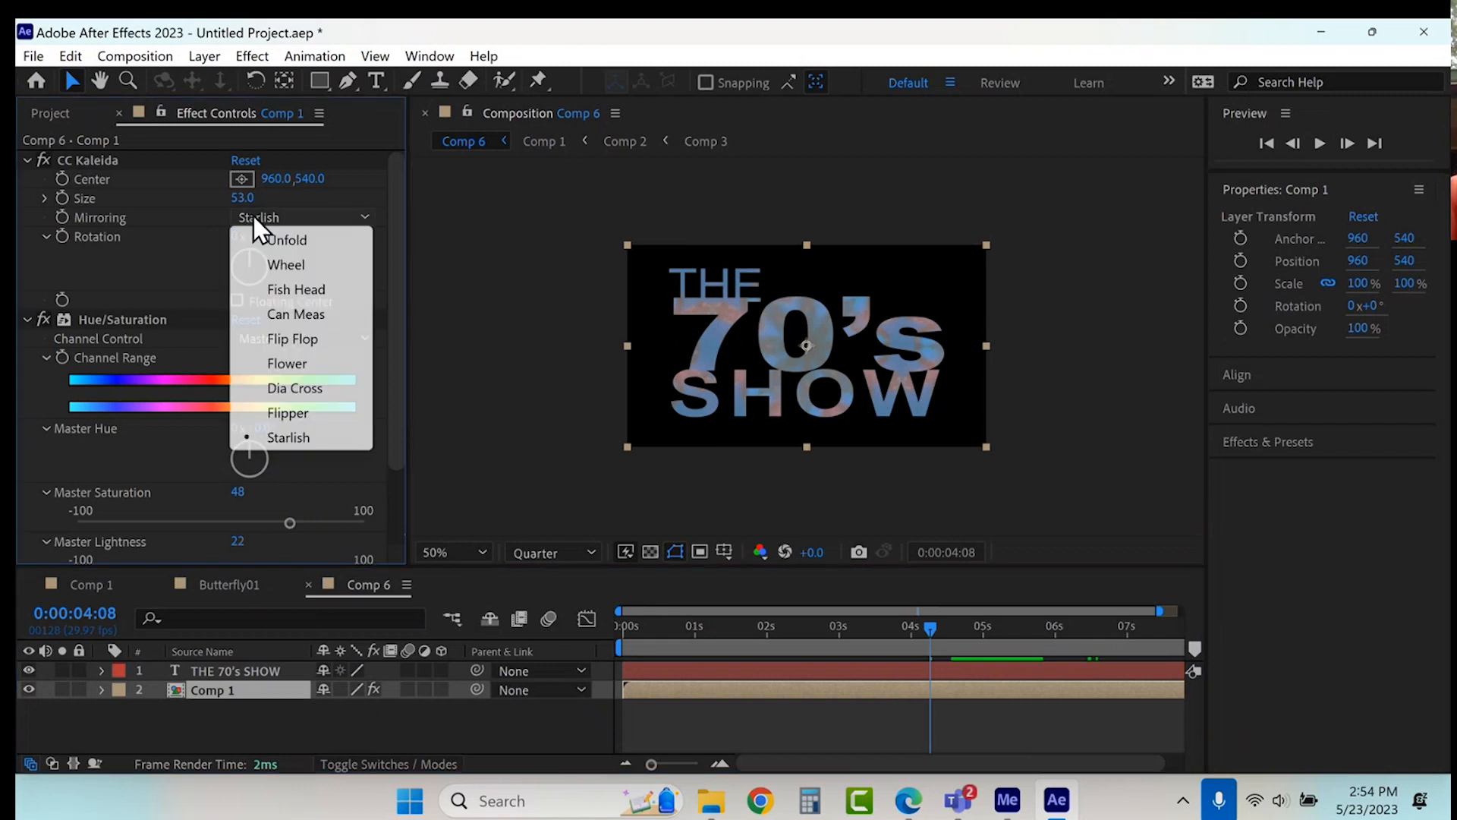
pyautogui.click(295, 391)
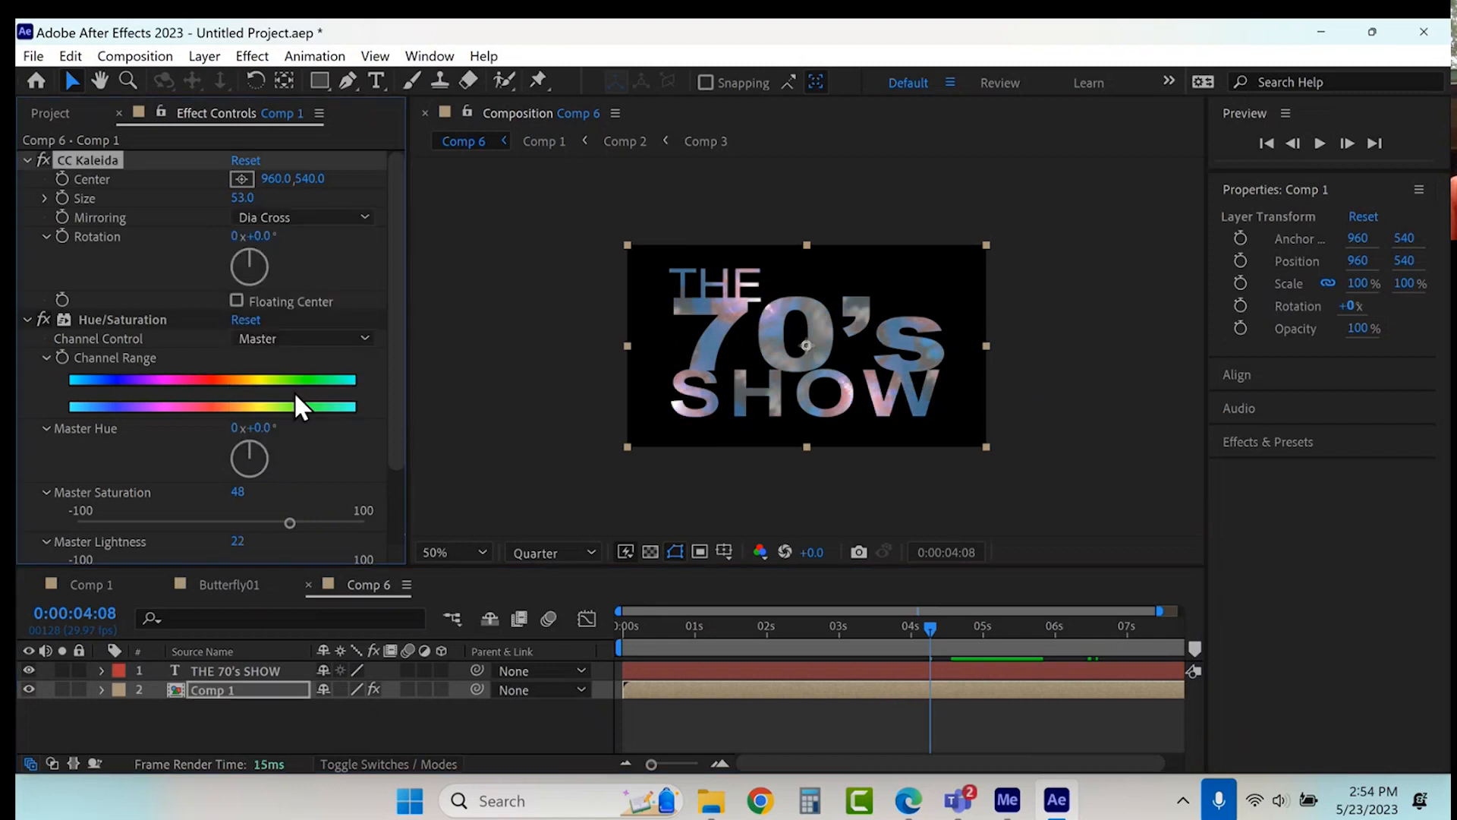
pyautogui.click(287, 300)
pyautogui.click(299, 219)
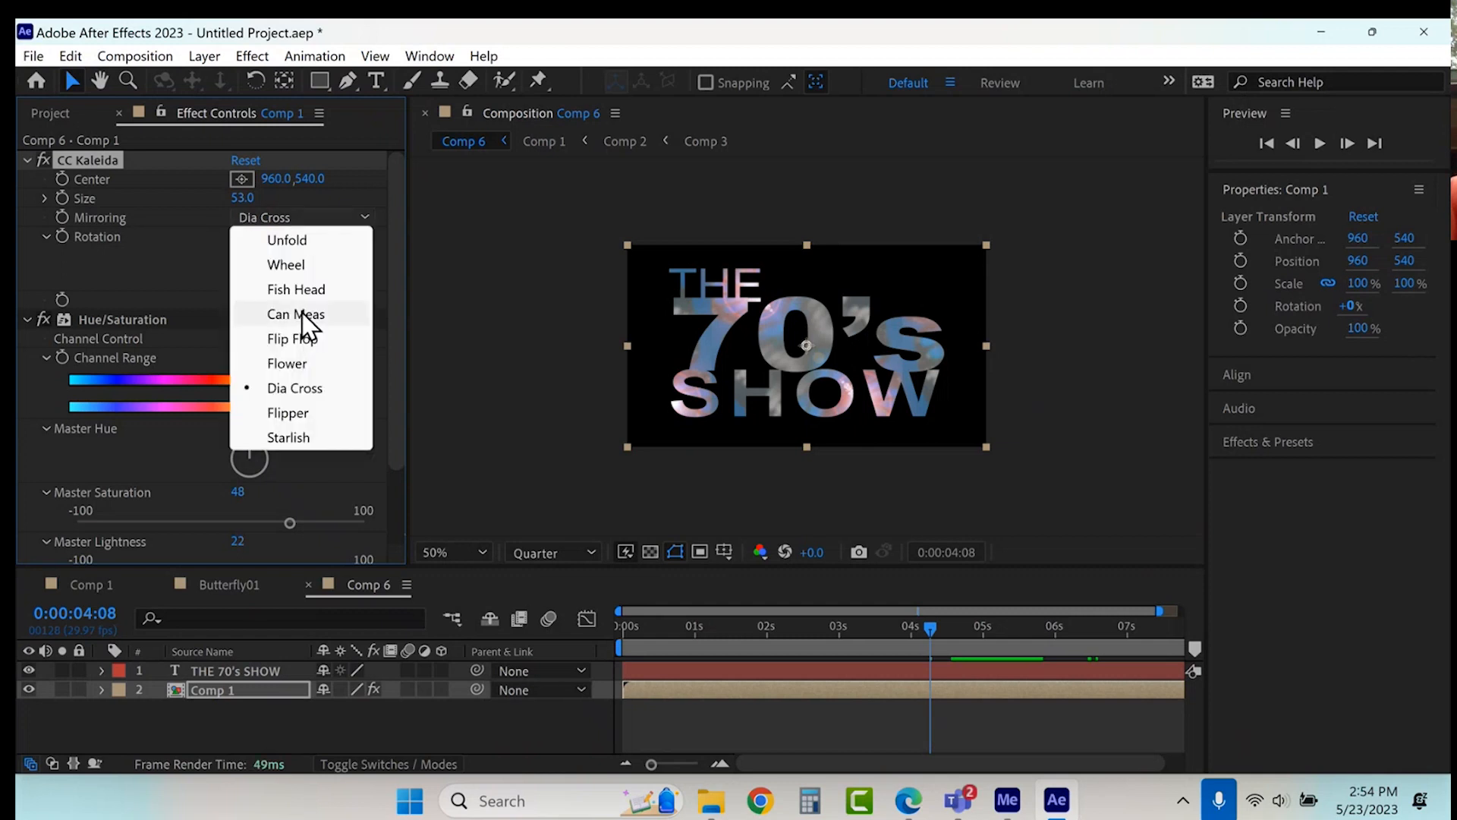
pyautogui.click(299, 263)
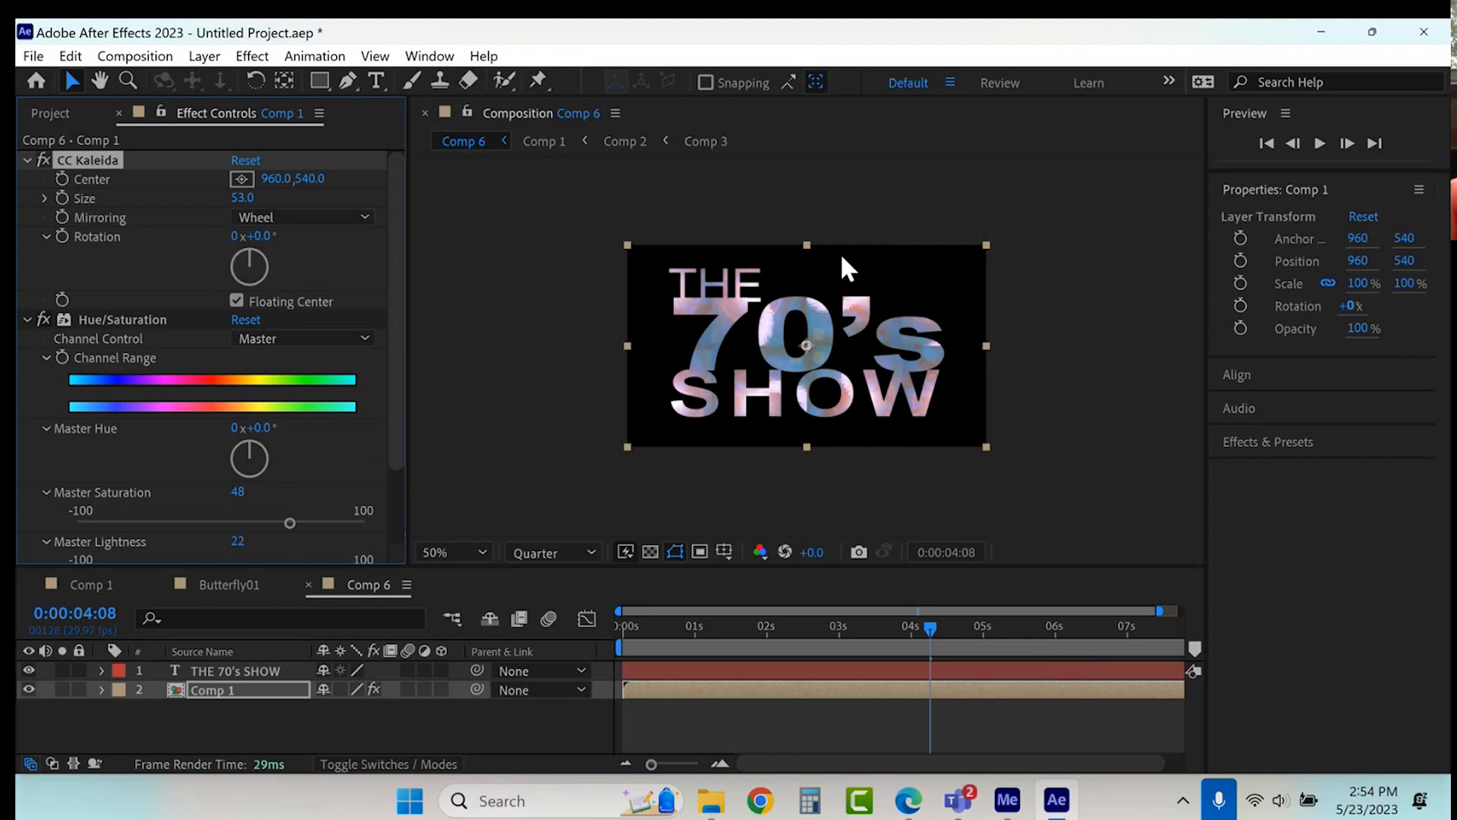
pyautogui.moveTo(778, 634); pyautogui.dragTo(913, 635)
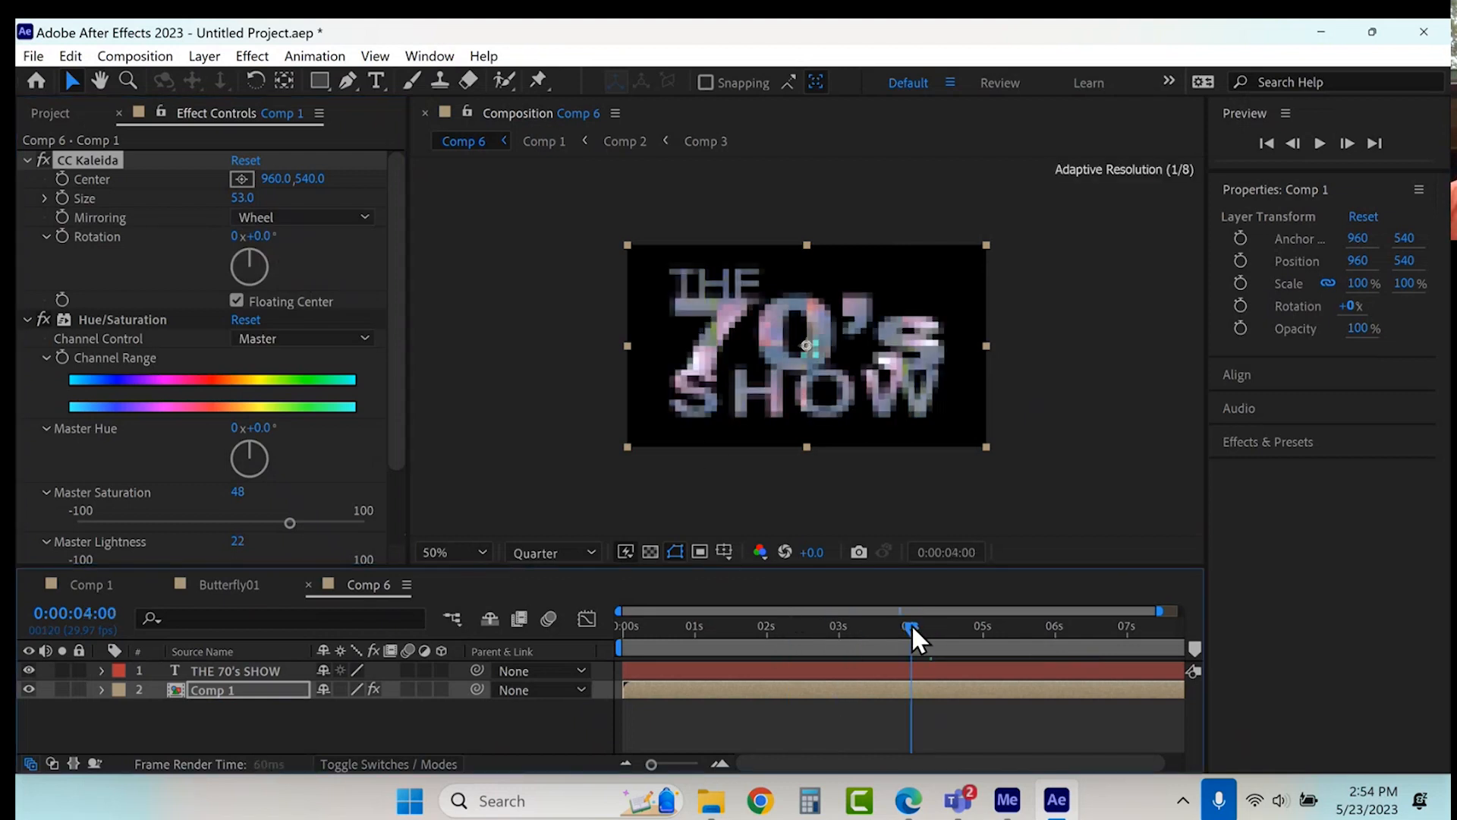
pyautogui.press('space')
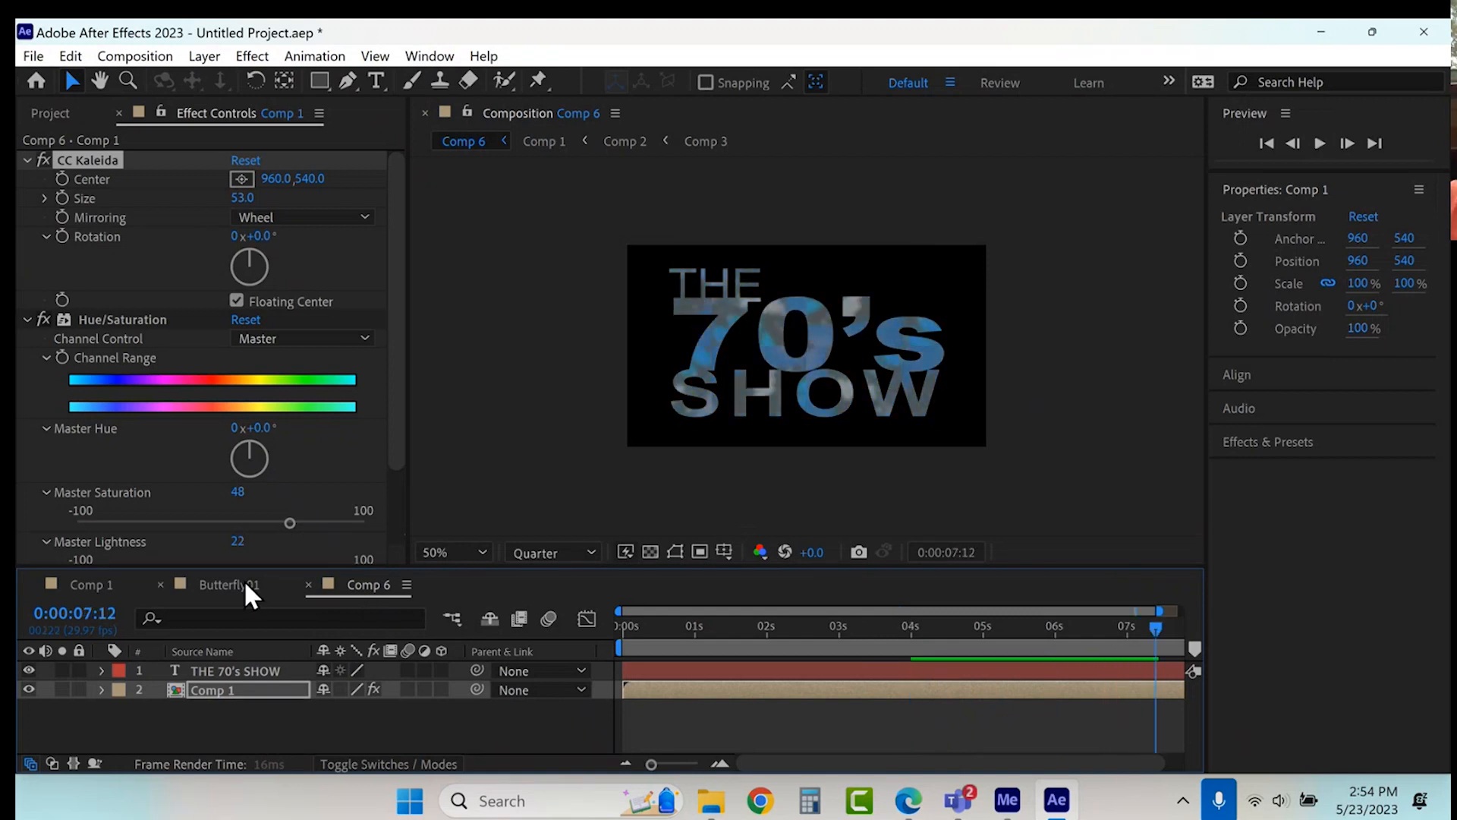
# Step: Copy the three solid effect layers above Comp 2 in Comp 1, with the playhead at 0:00:00:00
pyautogui.click(96, 584)
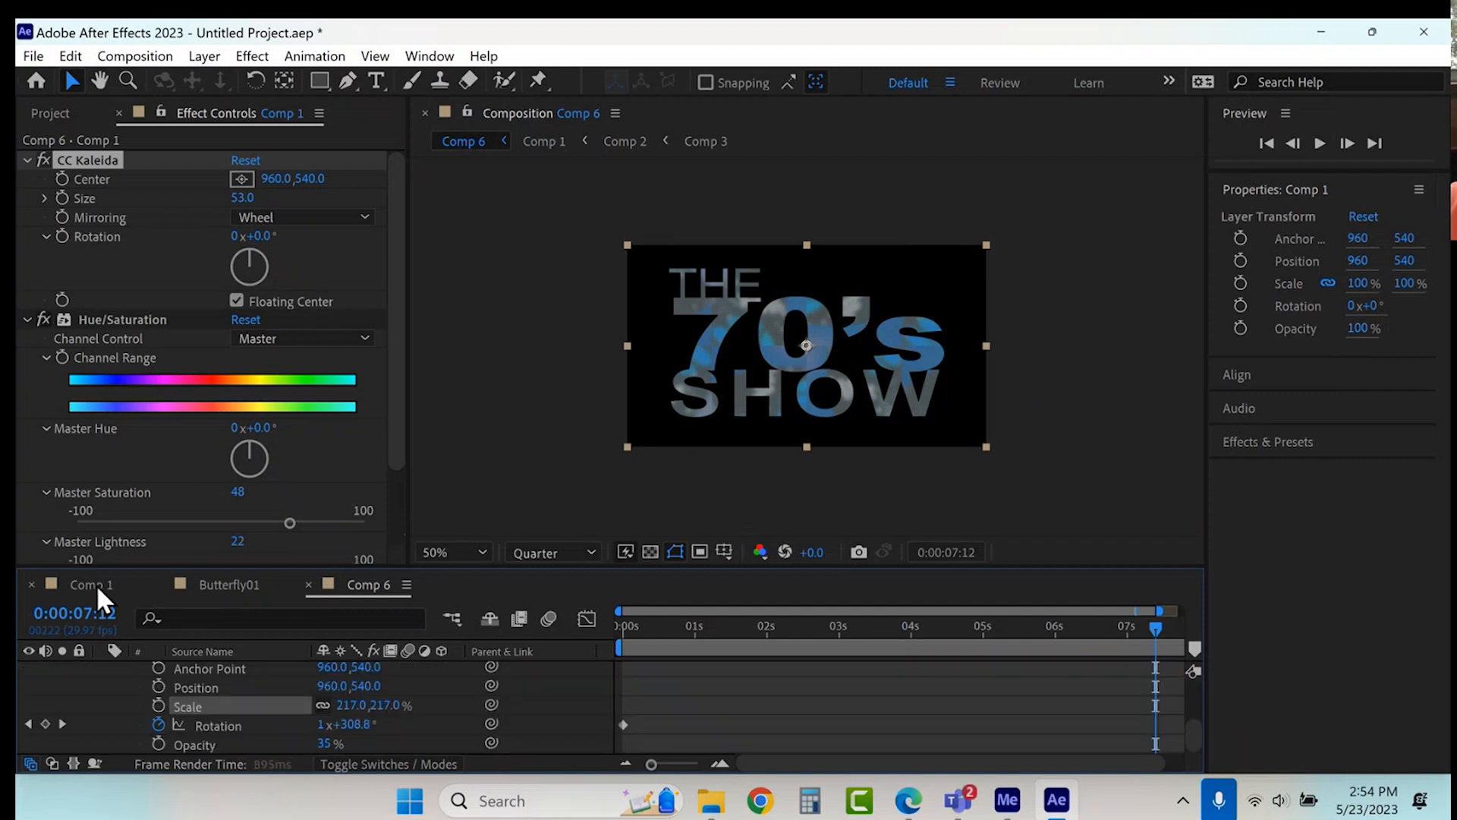
pyautogui.scroll(3, 122, 699)
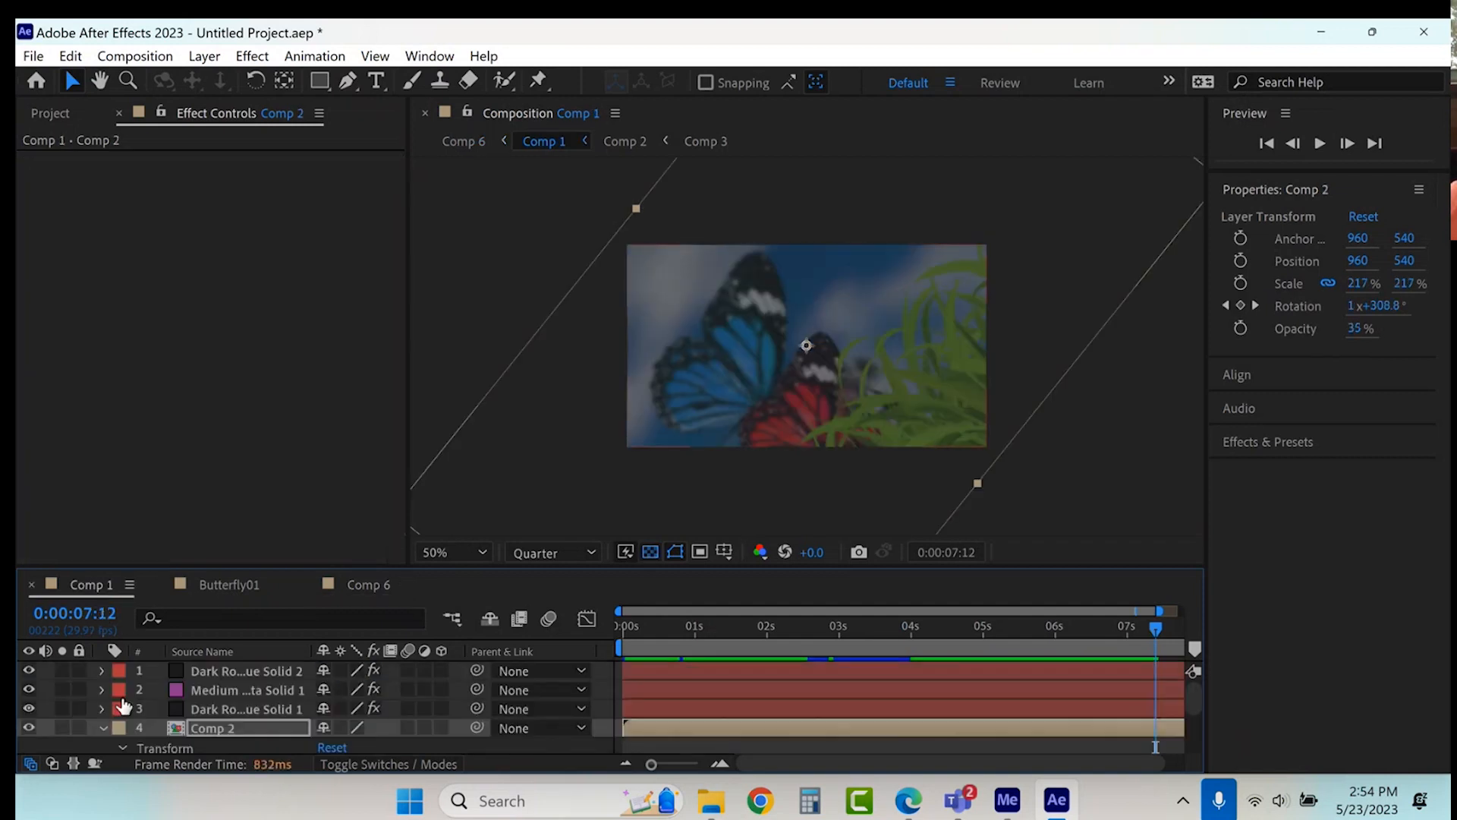
pyautogui.click(217, 708)
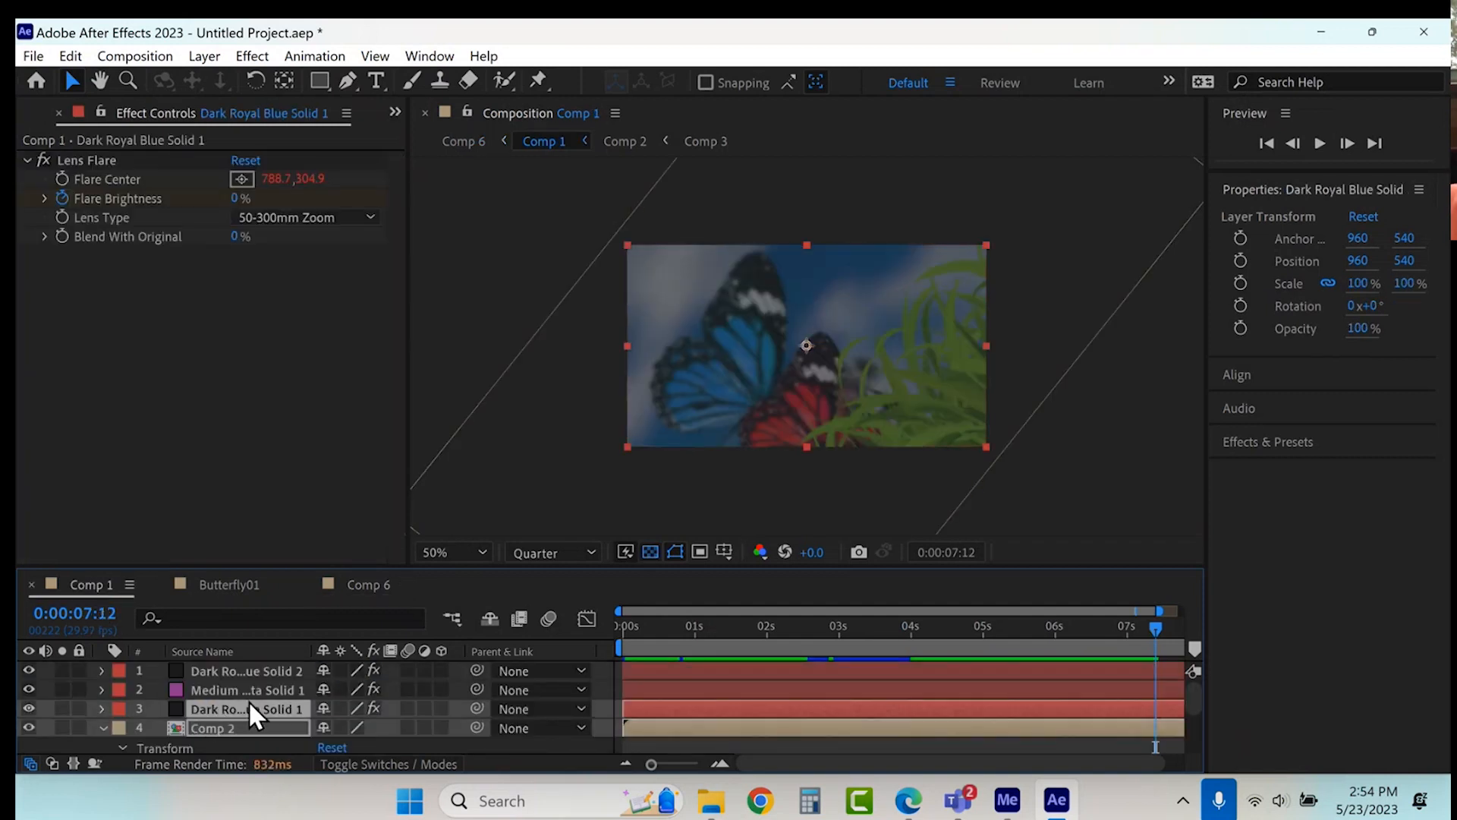
pyautogui.moveTo(668, 625); pyautogui.dragTo(601, 637)
pyautogui.keyDown('shift'); pyautogui.click(223, 672); pyautogui.keyUp('shift')
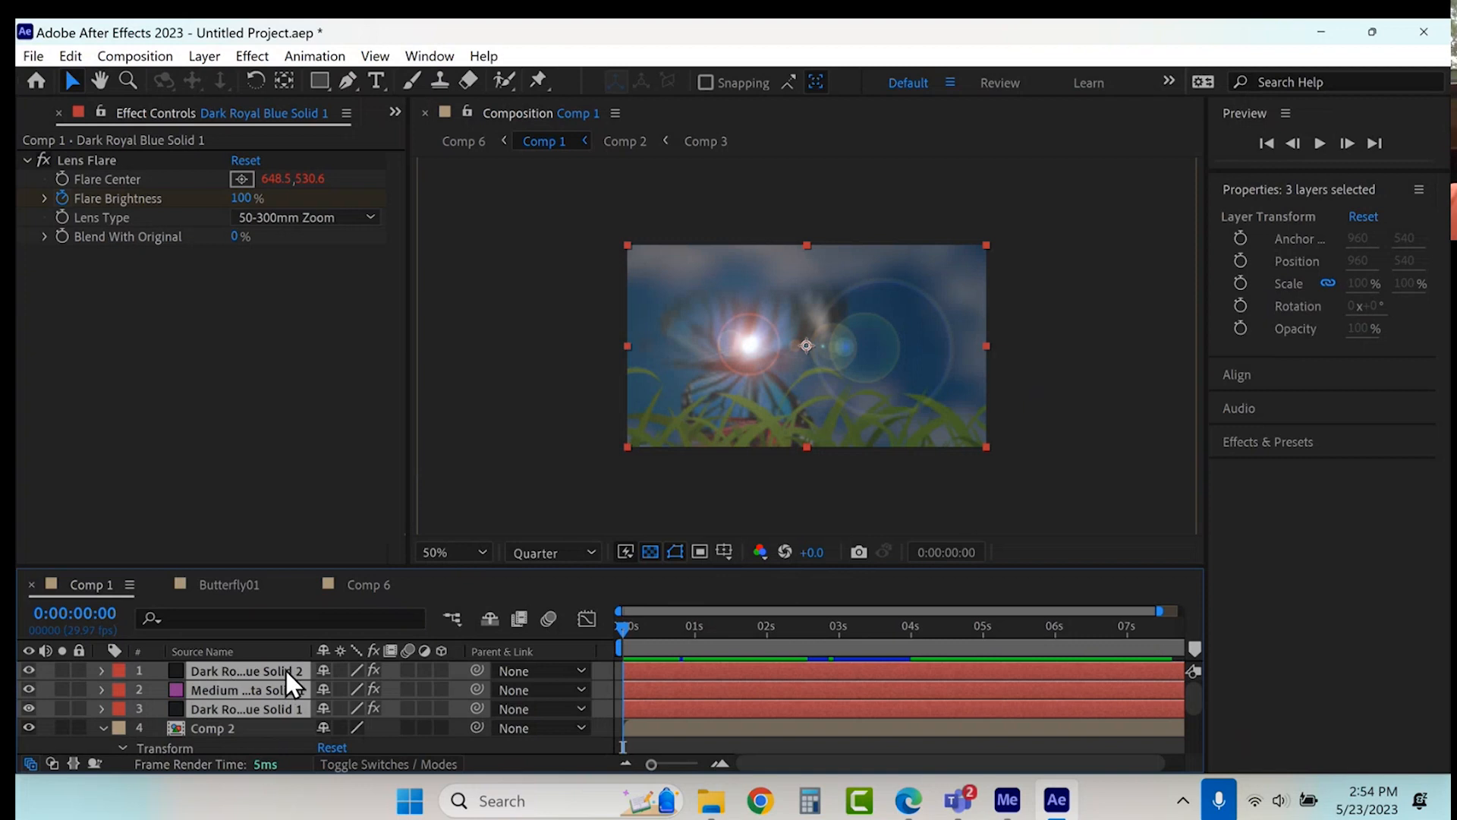
# Step: Try the three copied solids between the title and Comp 1 in Comp 6, preview the result, and delete them
pyautogui.click(369, 585)
pyautogui.hotkey('ctrl', 'v')
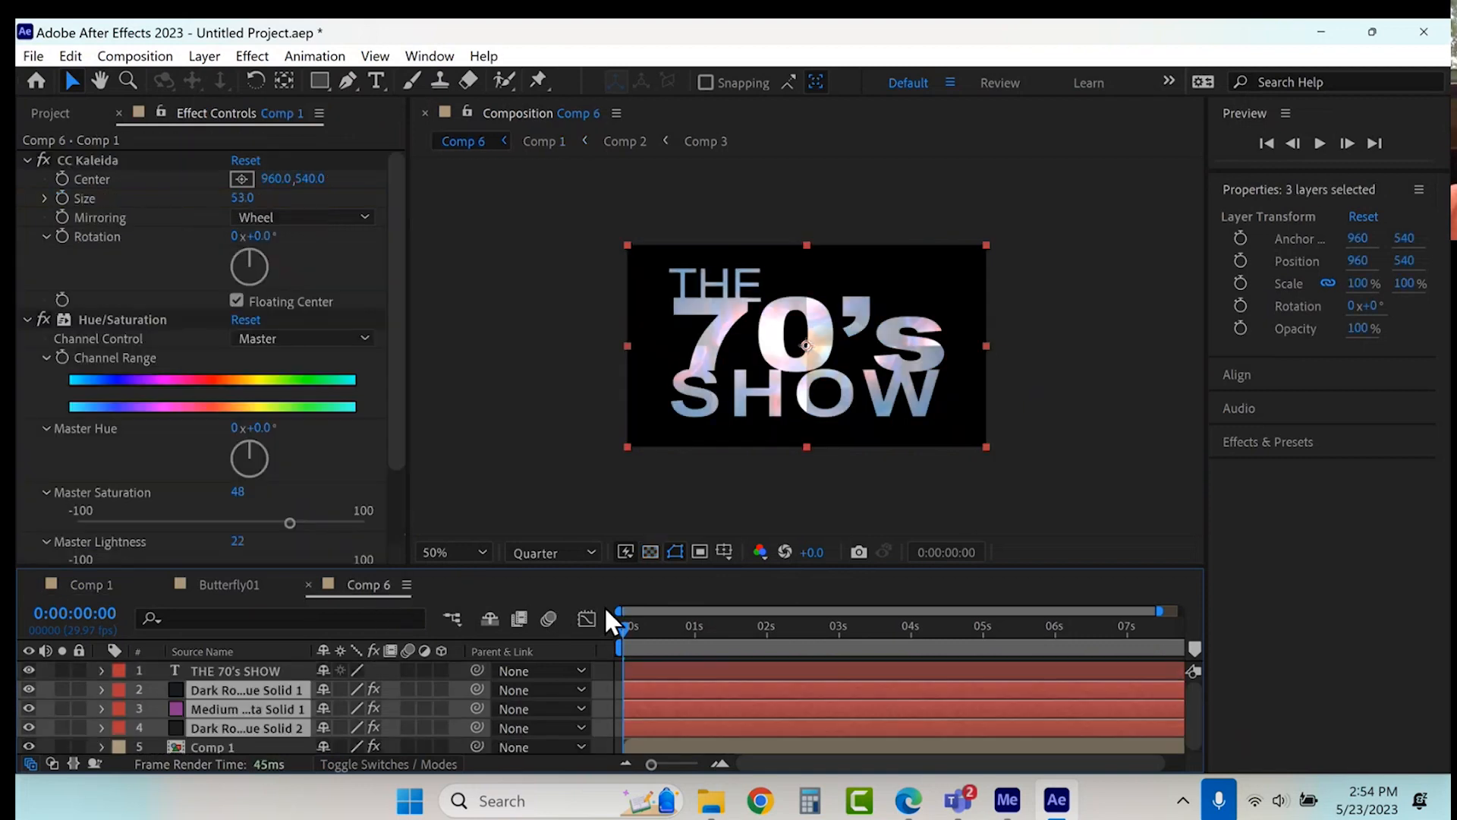
pyautogui.press('space')
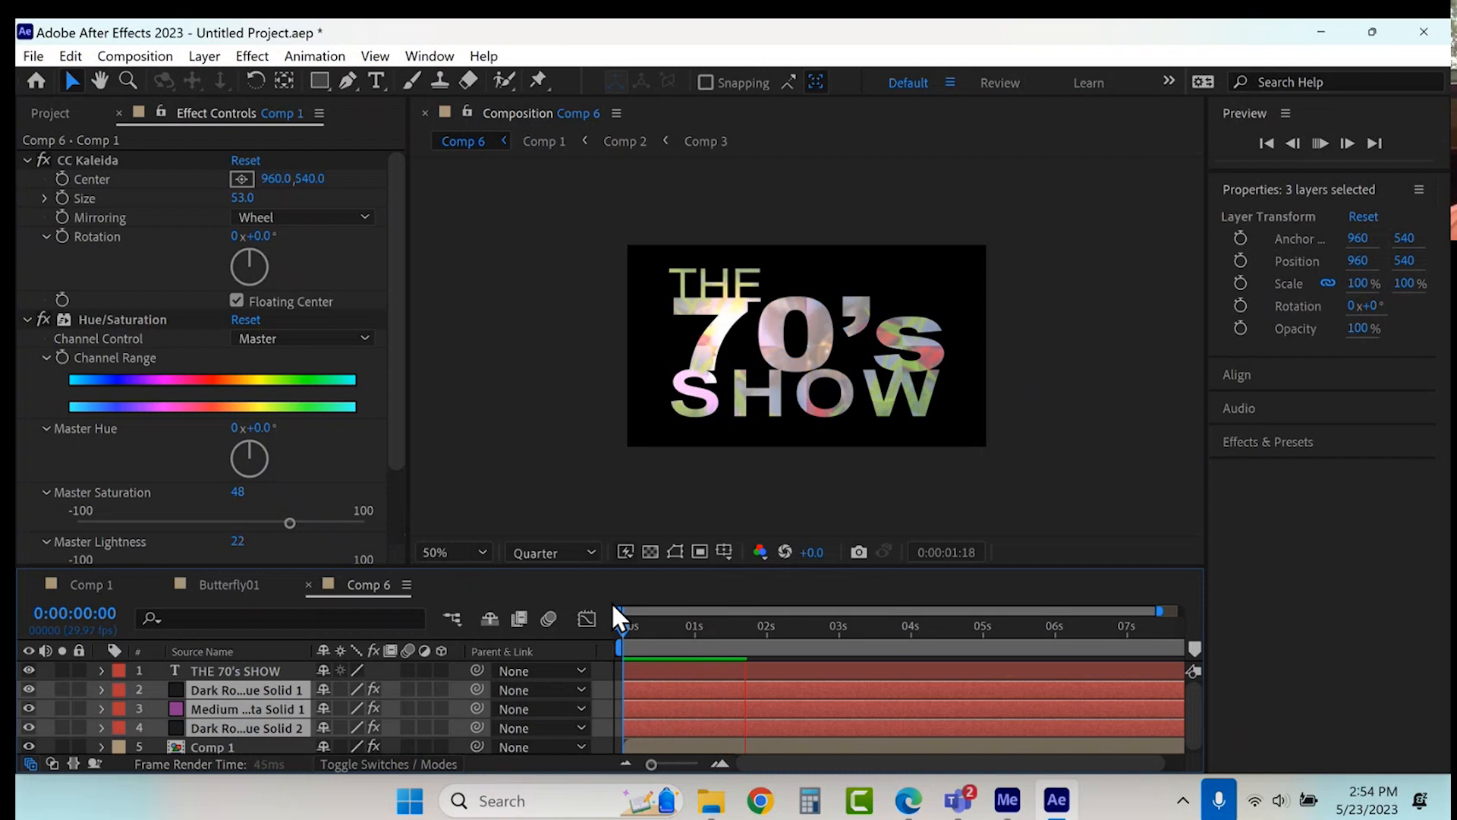
pyautogui.press('space')
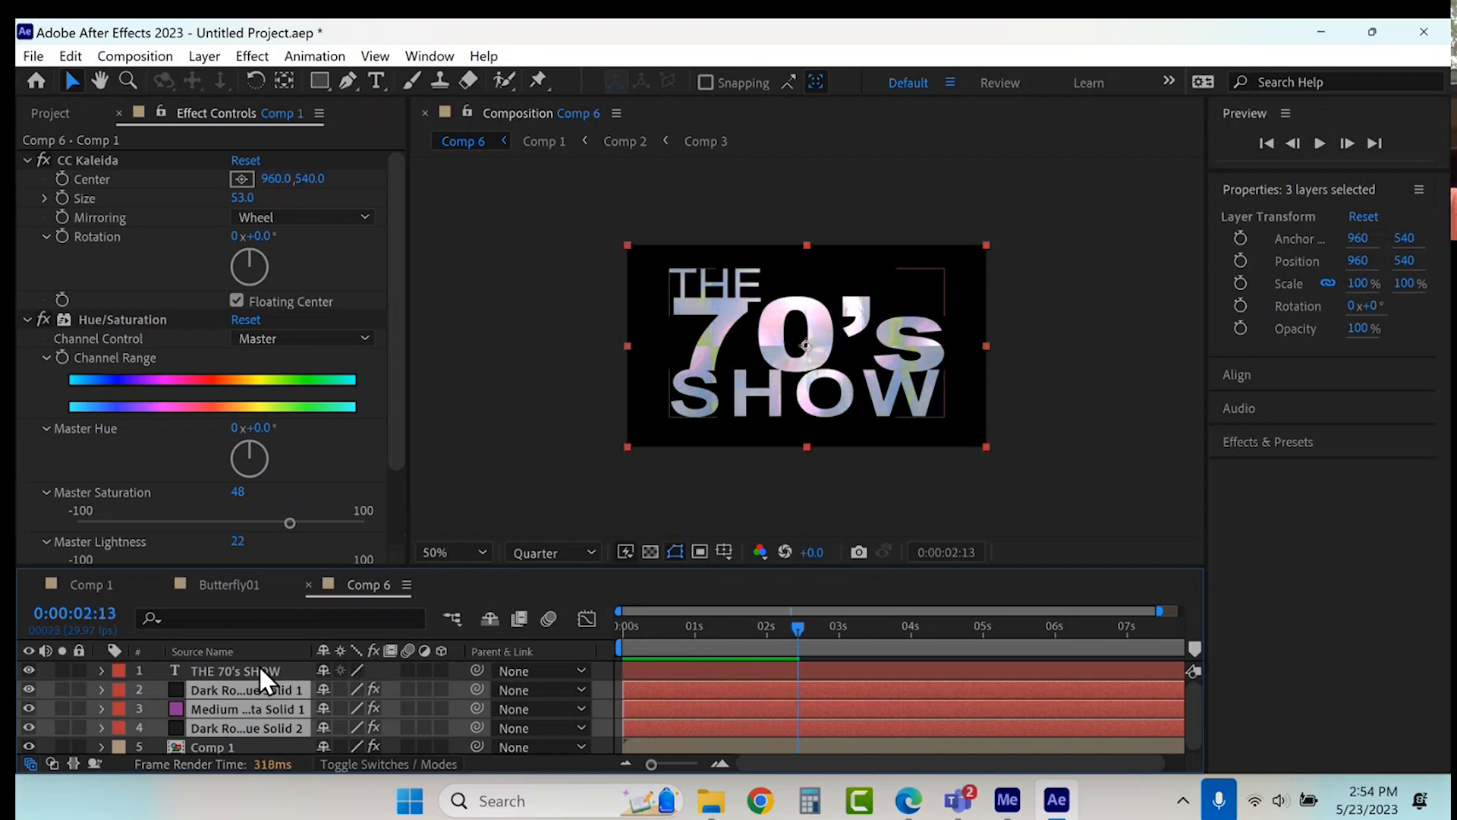
pyautogui.press('Delete')
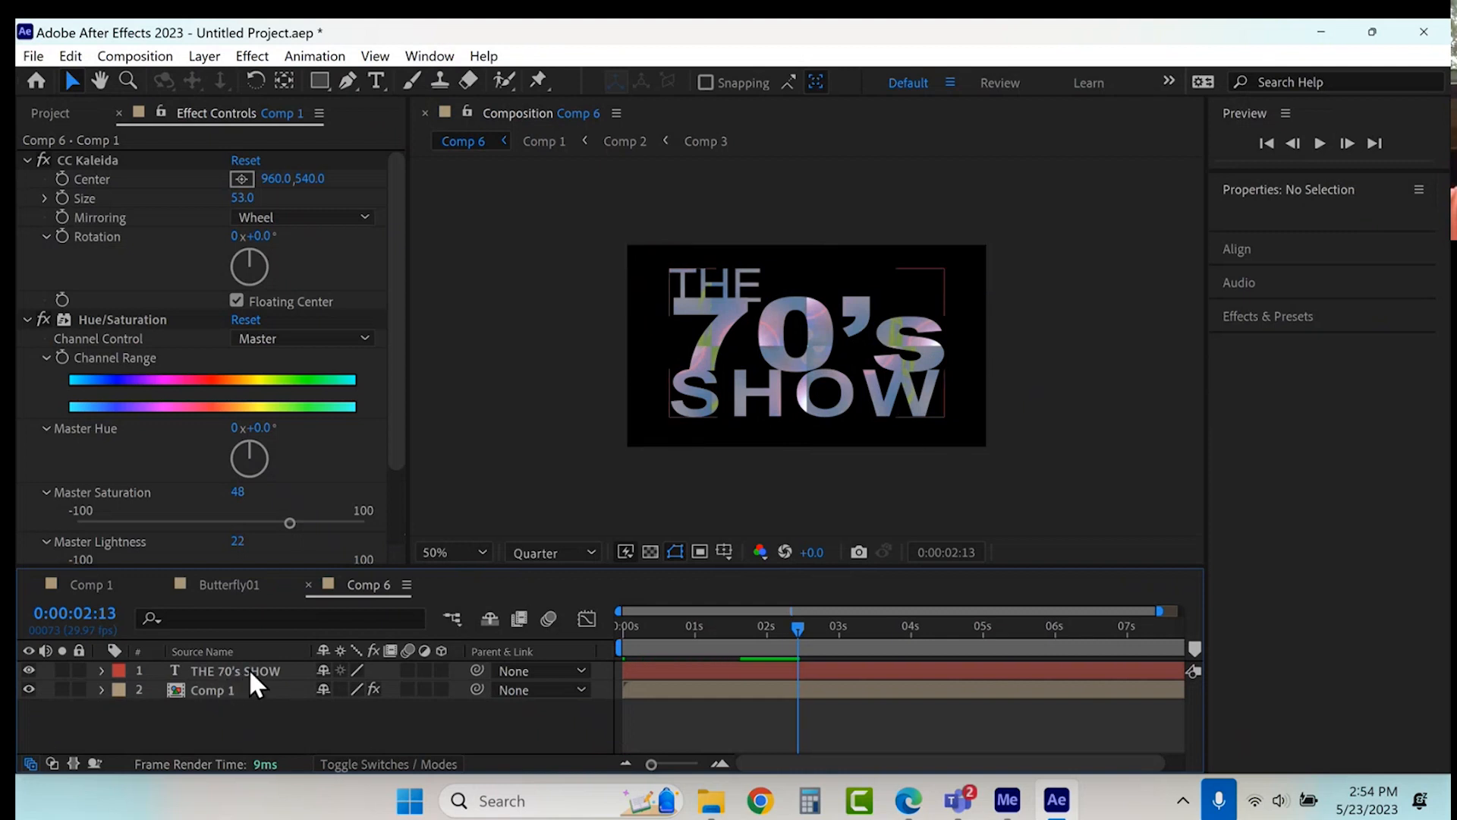
# Step: Try the copied solids above the "THE 70's SHOW" title in Comp 6, preview from the start, and delete them
pyautogui.click(249, 668)
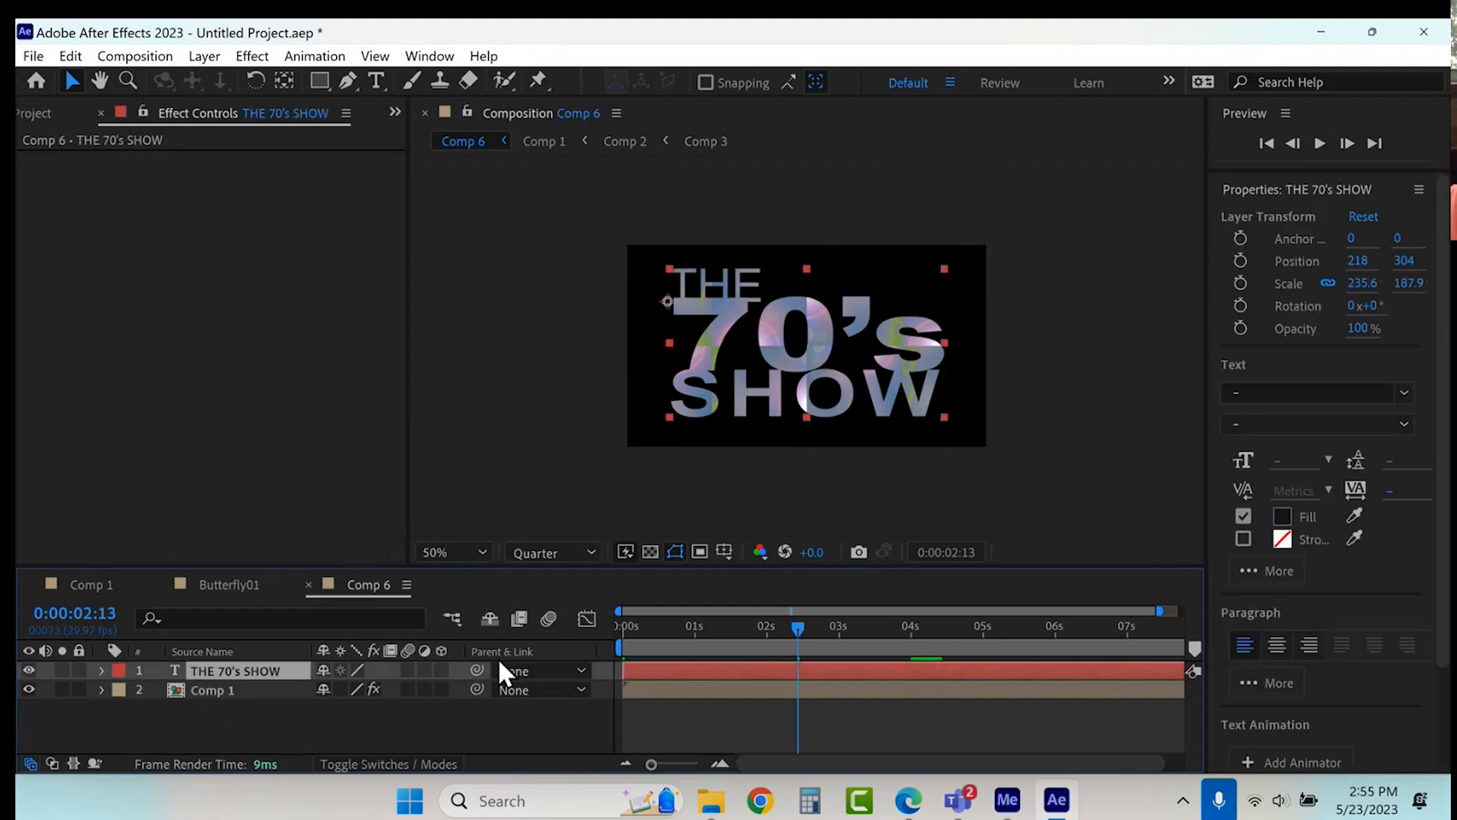
pyautogui.hotkey('ctrl', 'z')
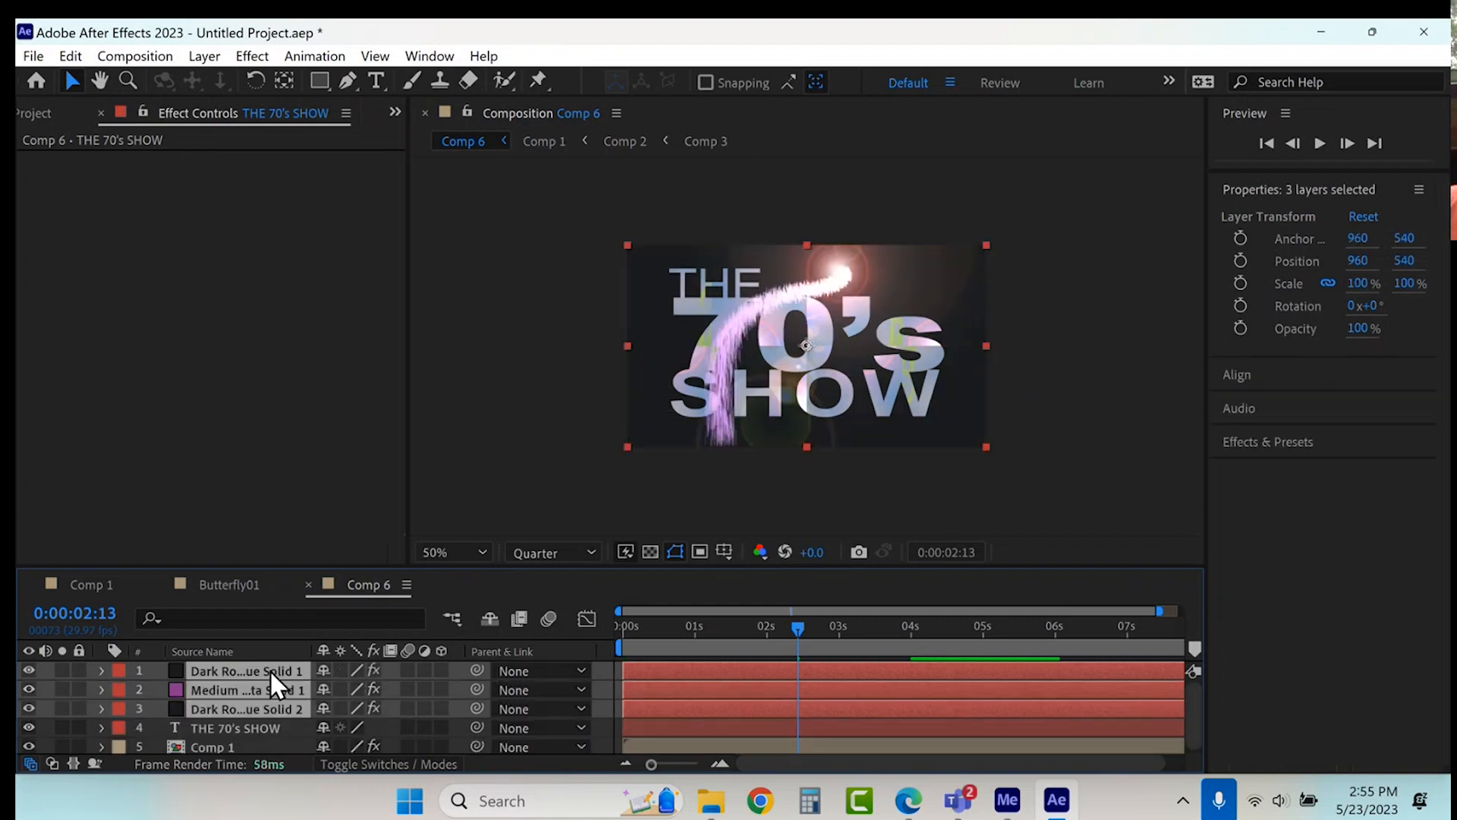
pyautogui.moveTo(660, 625); pyautogui.dragTo(600, 640)
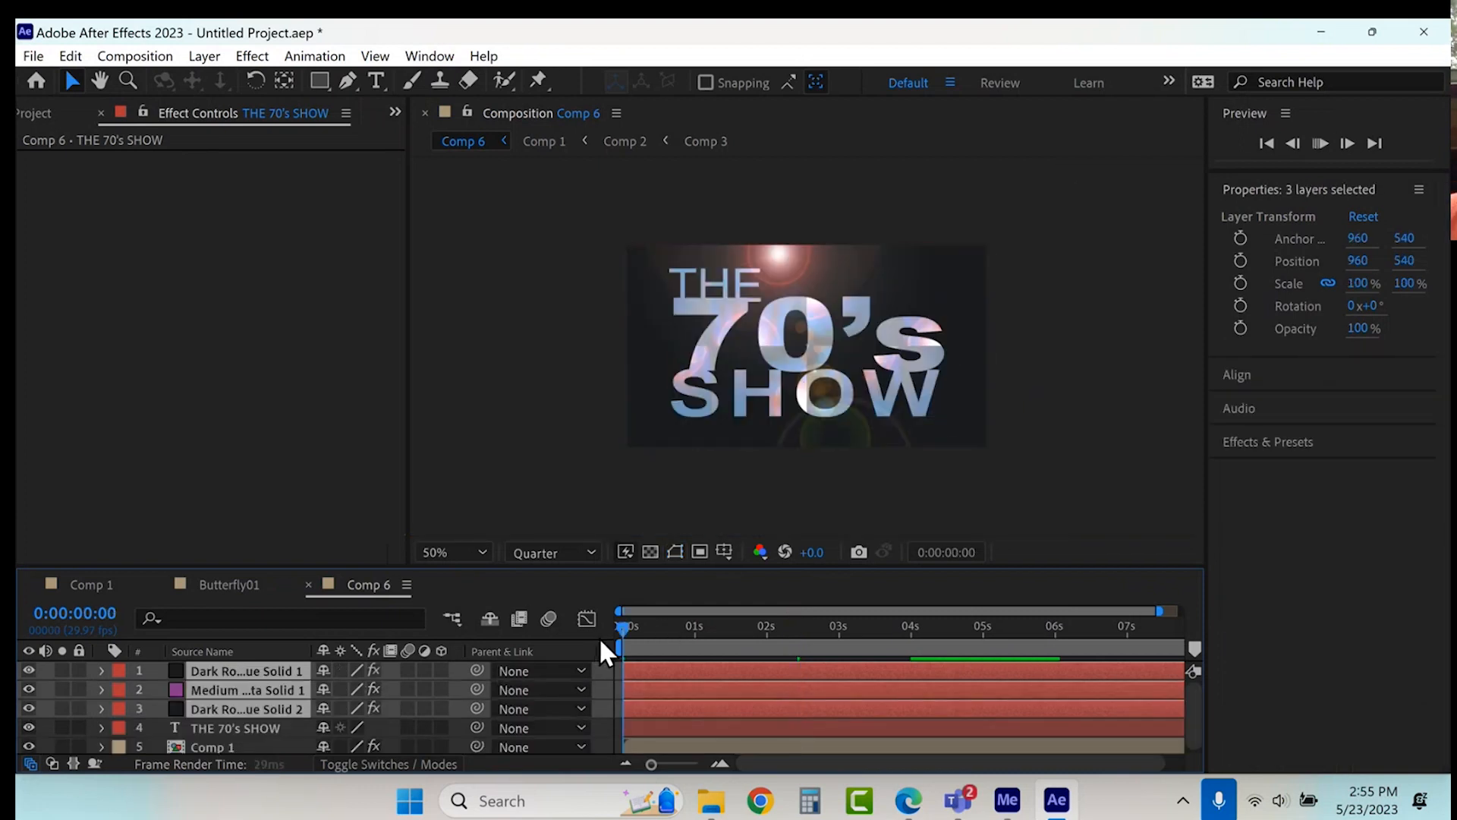
pyautogui.press('space')
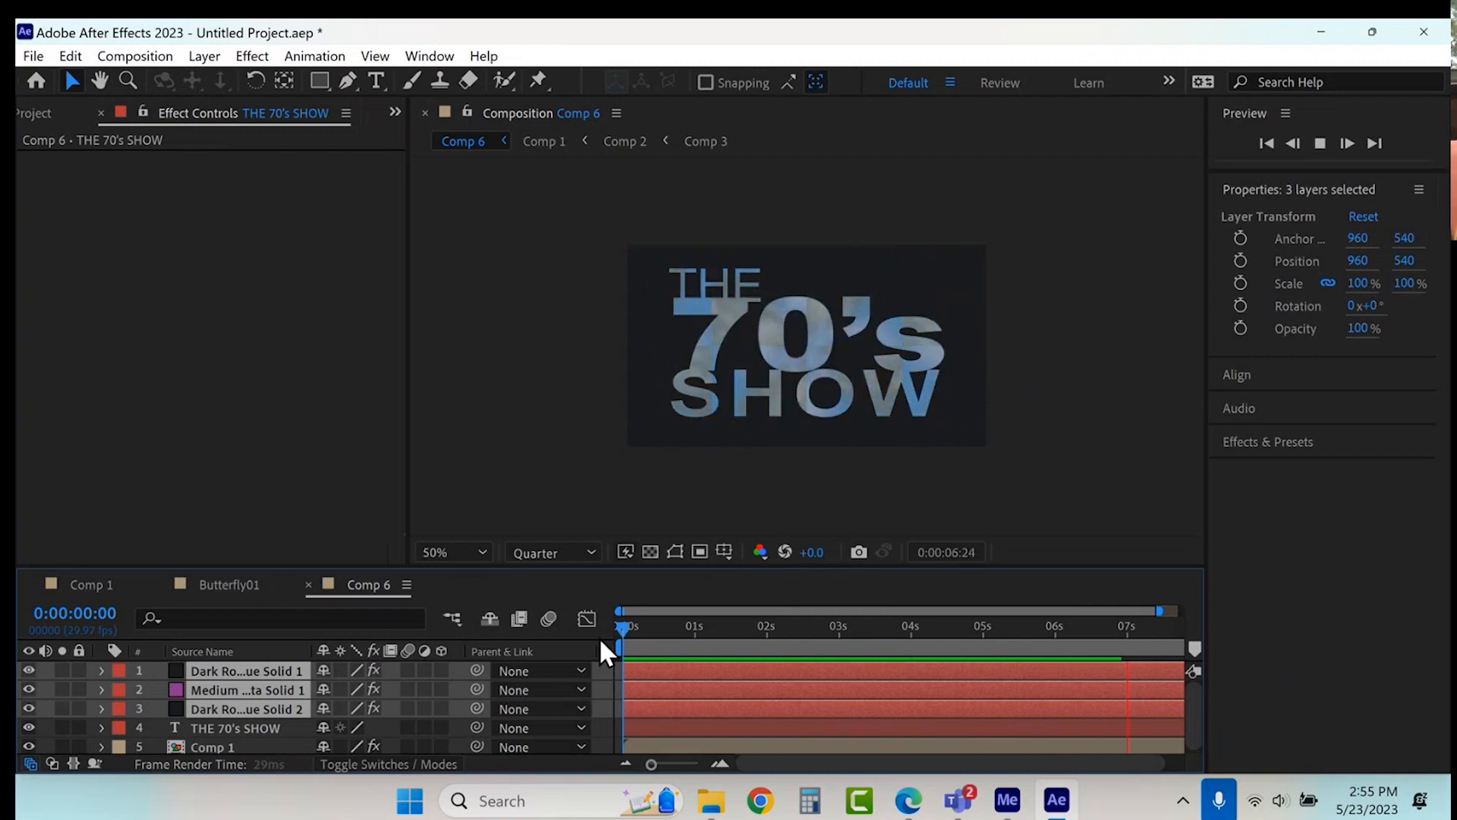
pyautogui.press('space')
pyautogui.press('Delete')
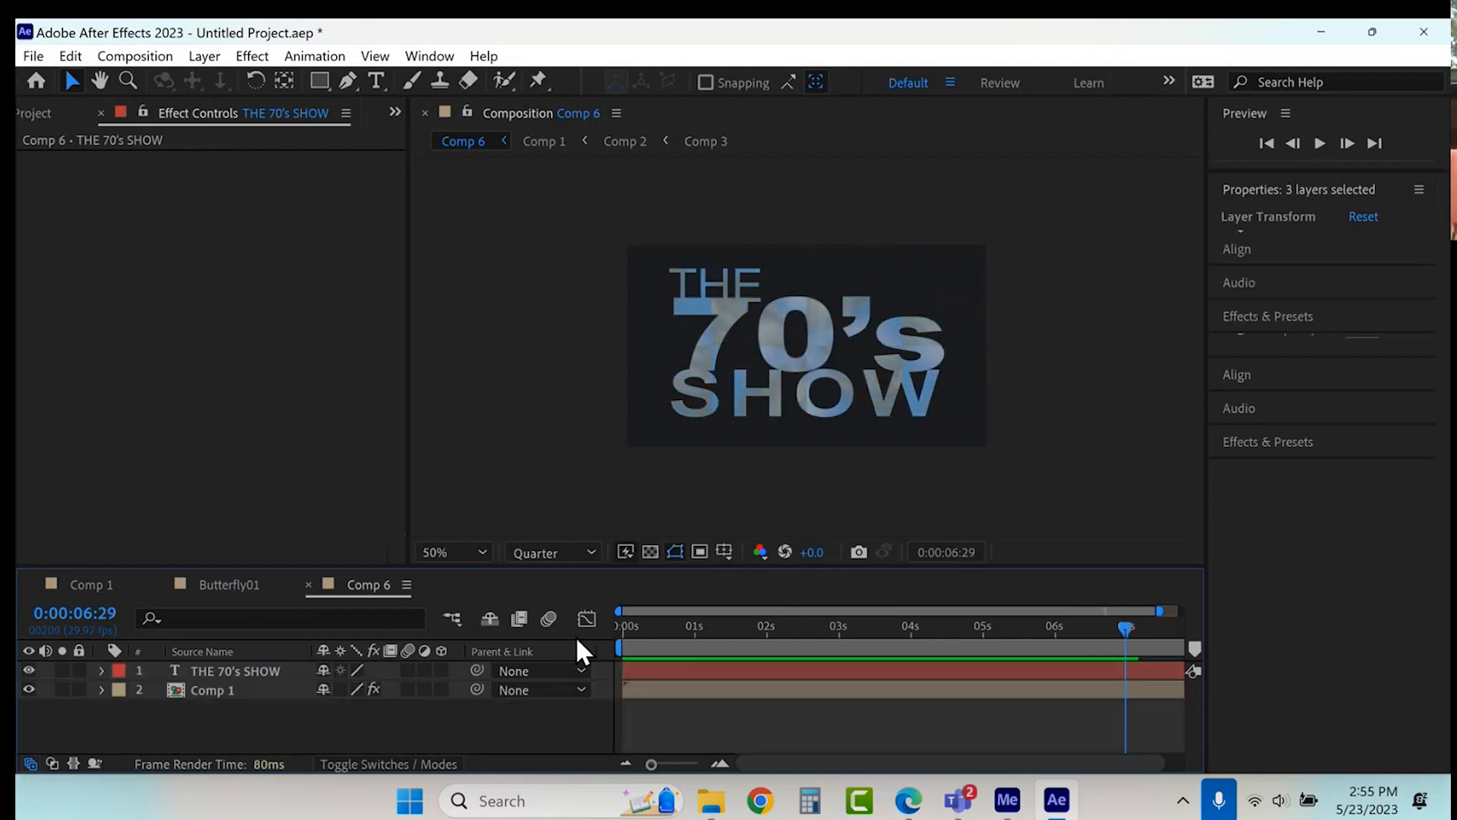
# Step: Create Comp 7 with the existing composition settings and add Comp 6 to it as a layer
pyautogui.click(201, 52)
pyautogui.click(156, 80)
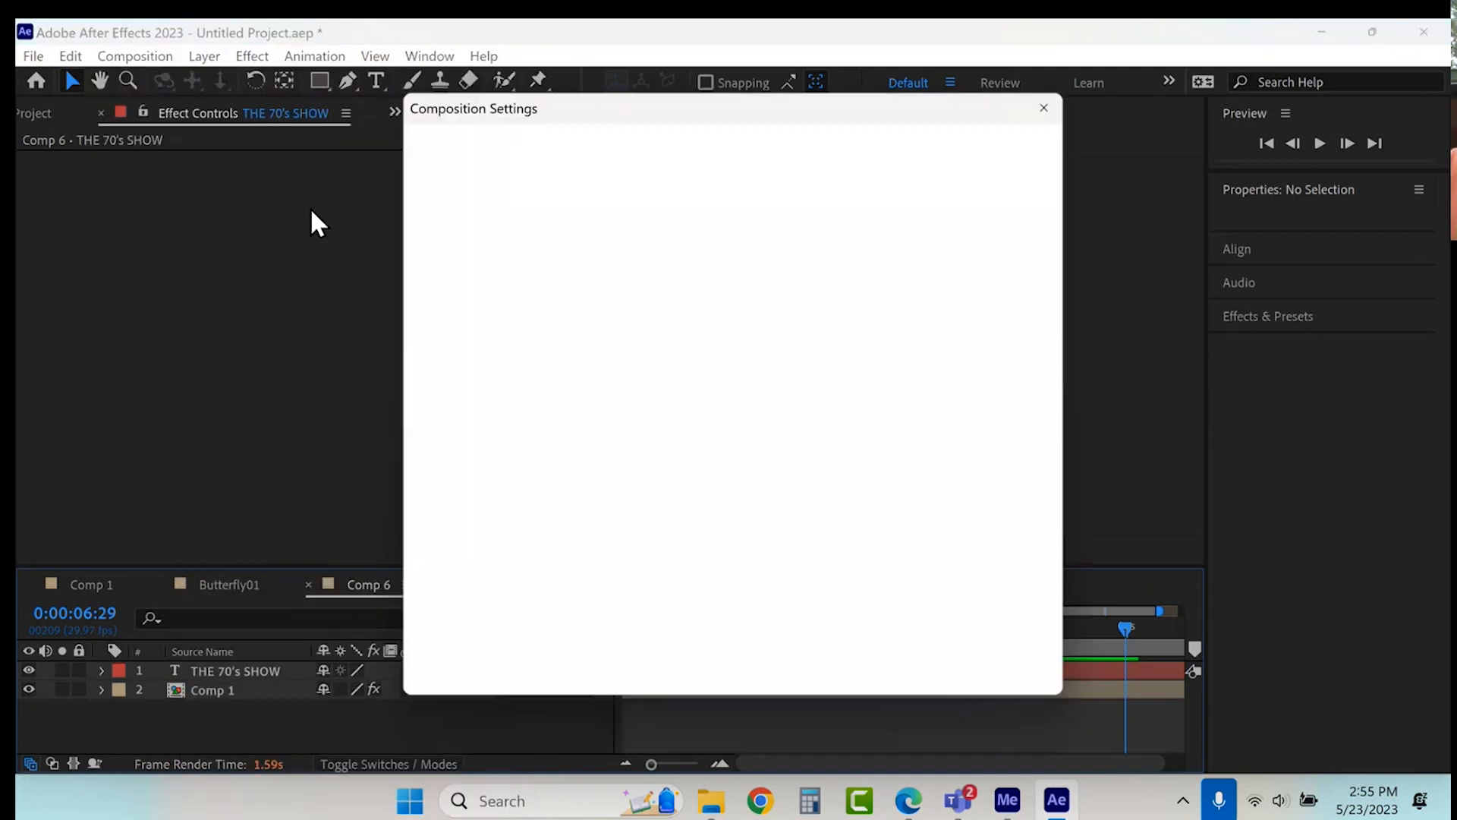
pyautogui.click(875, 662)
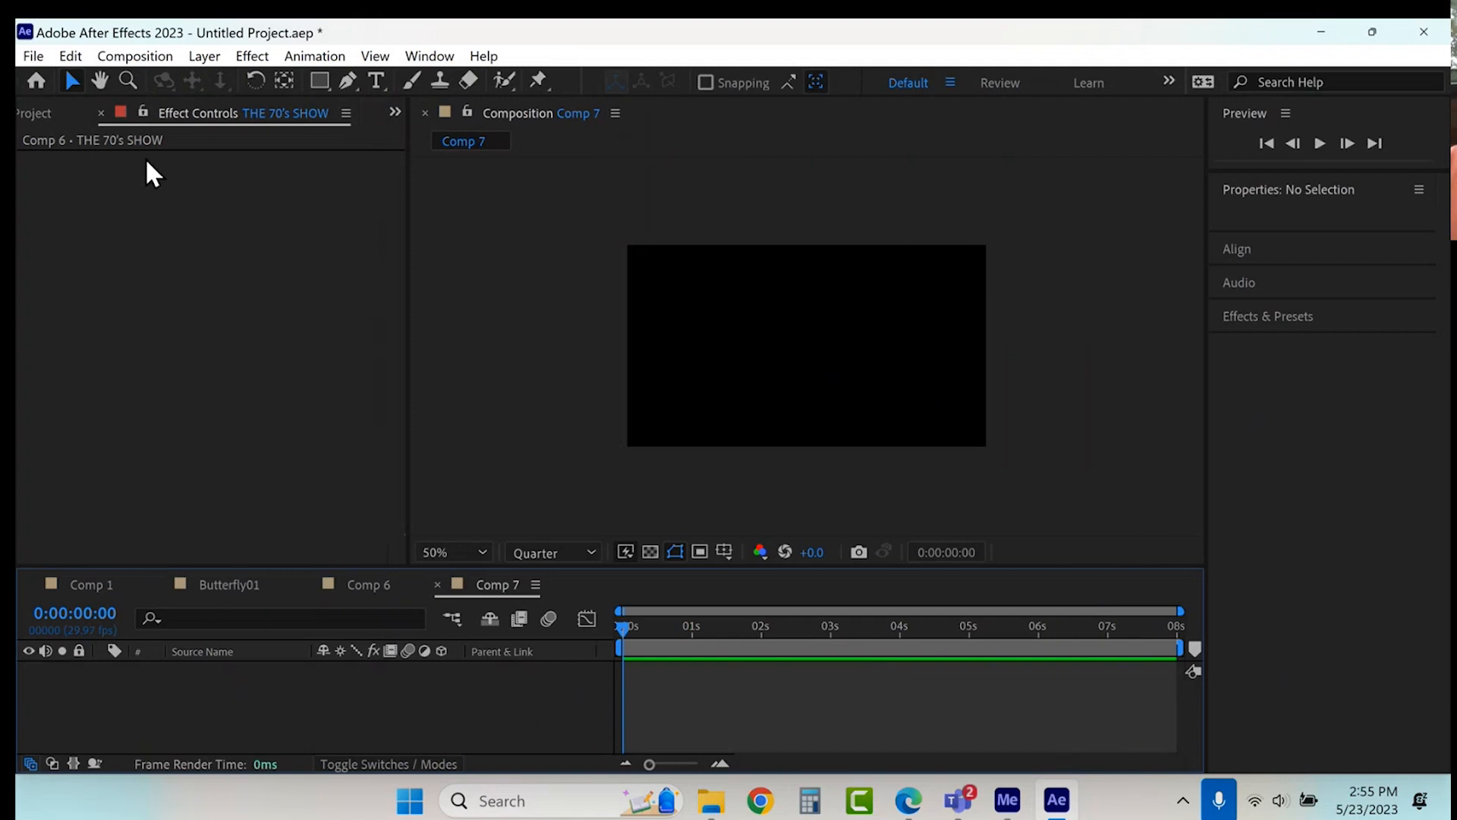
pyautogui.click(50, 116)
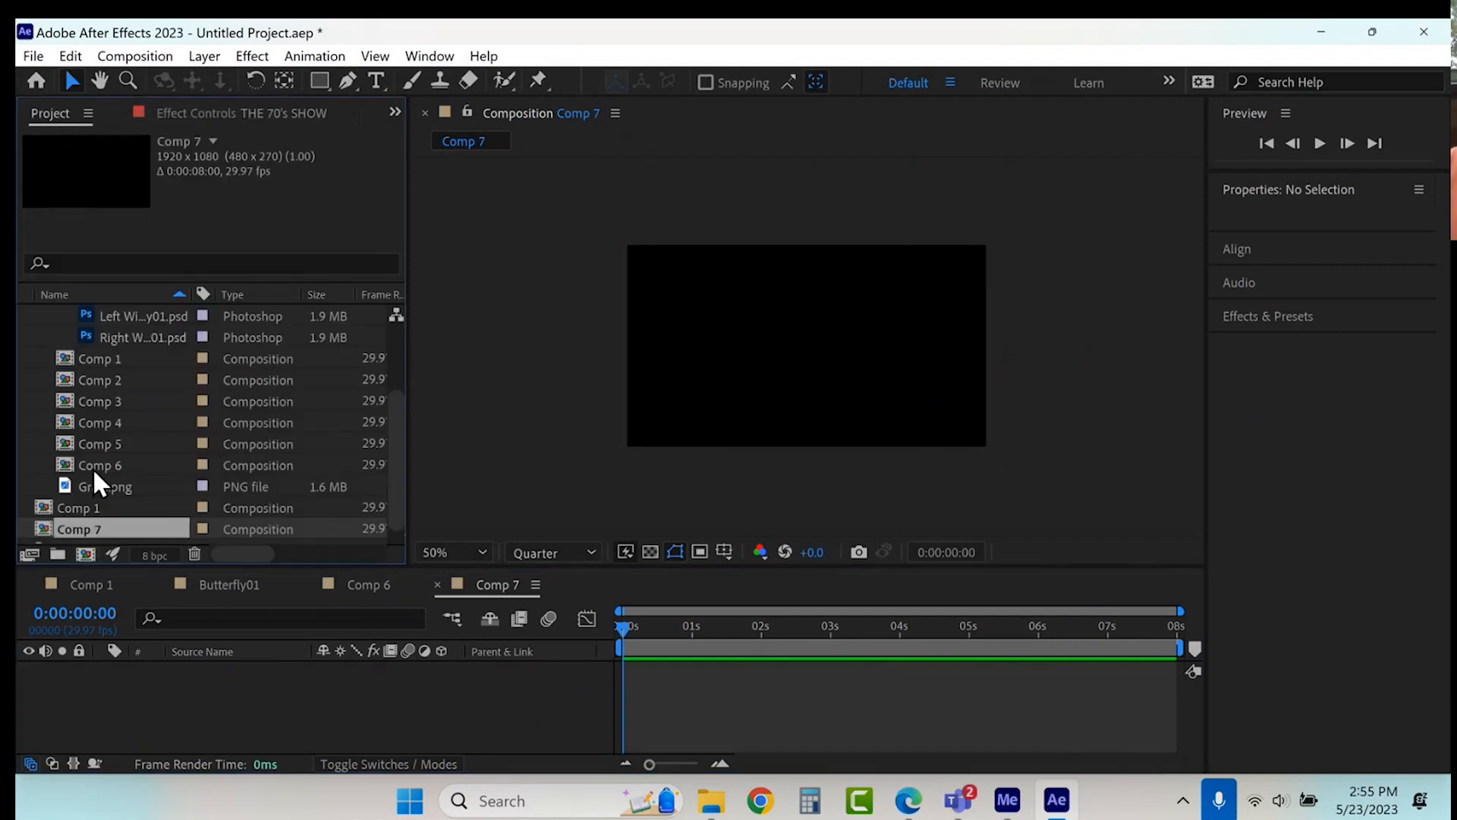
pyautogui.scroll(-1, 95, 482)
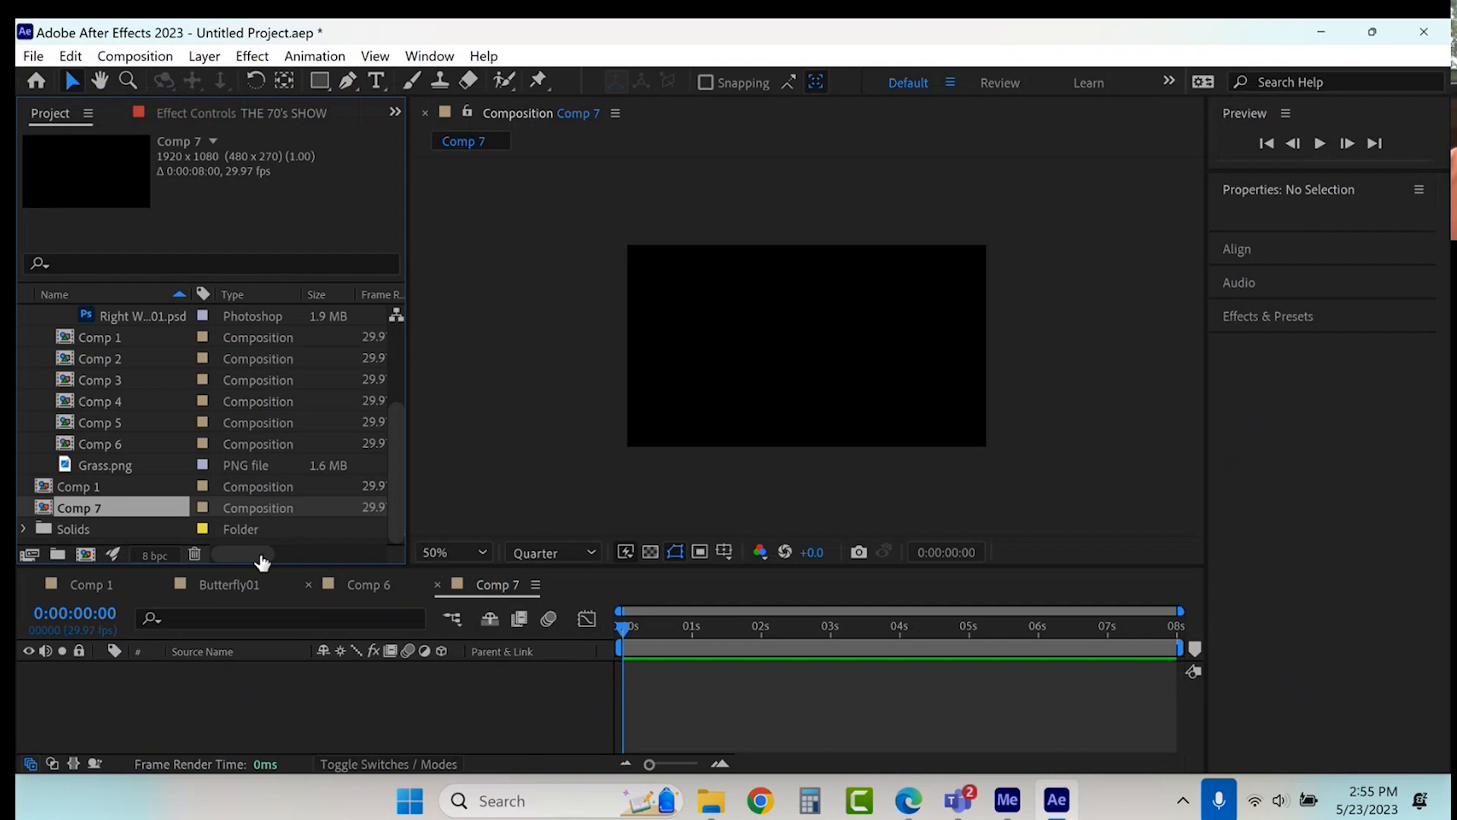
pyautogui.click(108, 442)
pyautogui.moveTo(108, 442); pyautogui.dragTo(179, 692)
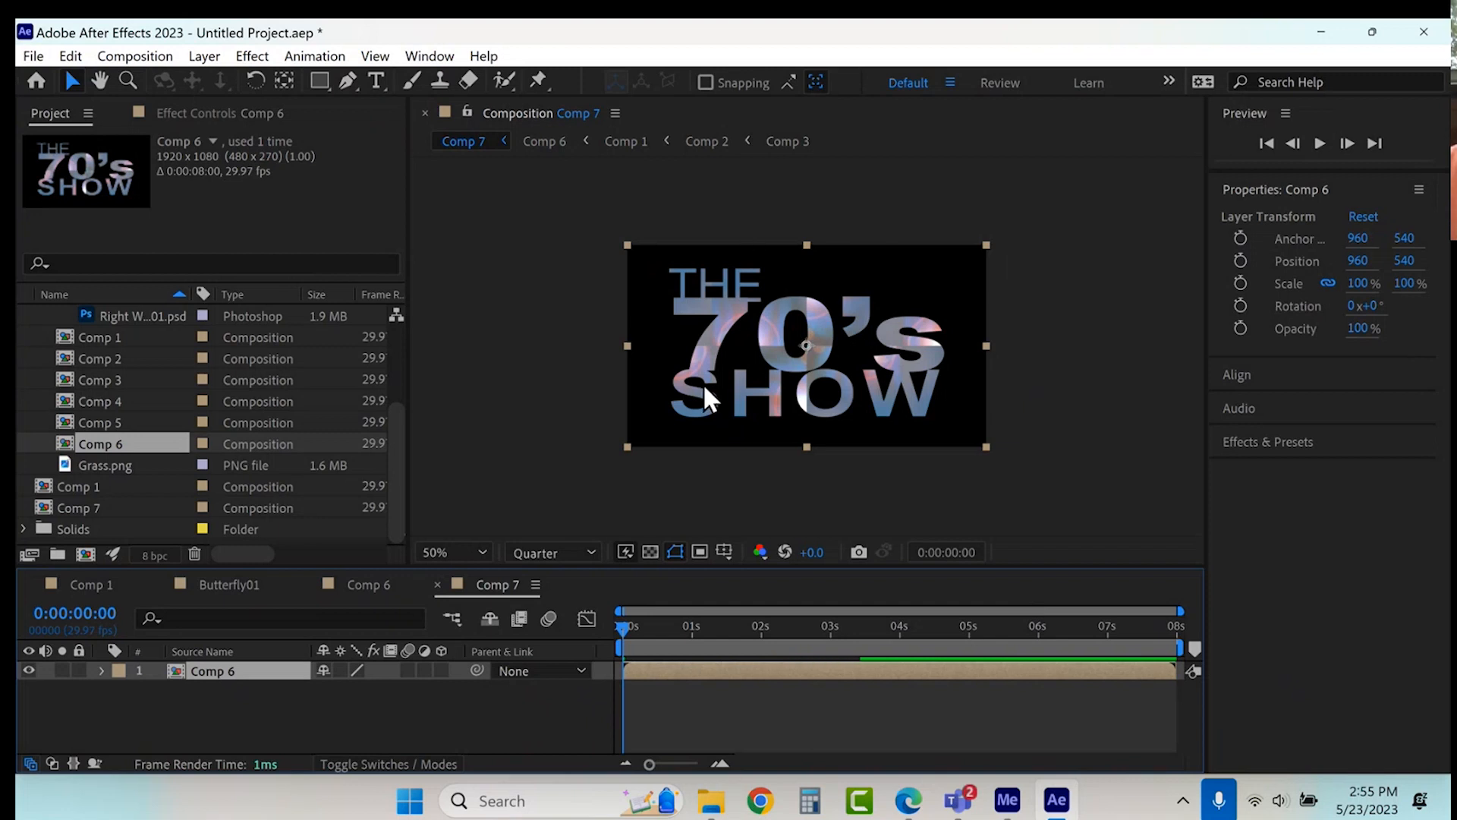
# Step: Paste the three copied solid layers above Comp 6 in Comp 7 and preview the animation from the start
pyautogui.click(365, 589)
pyautogui.click(497, 586)
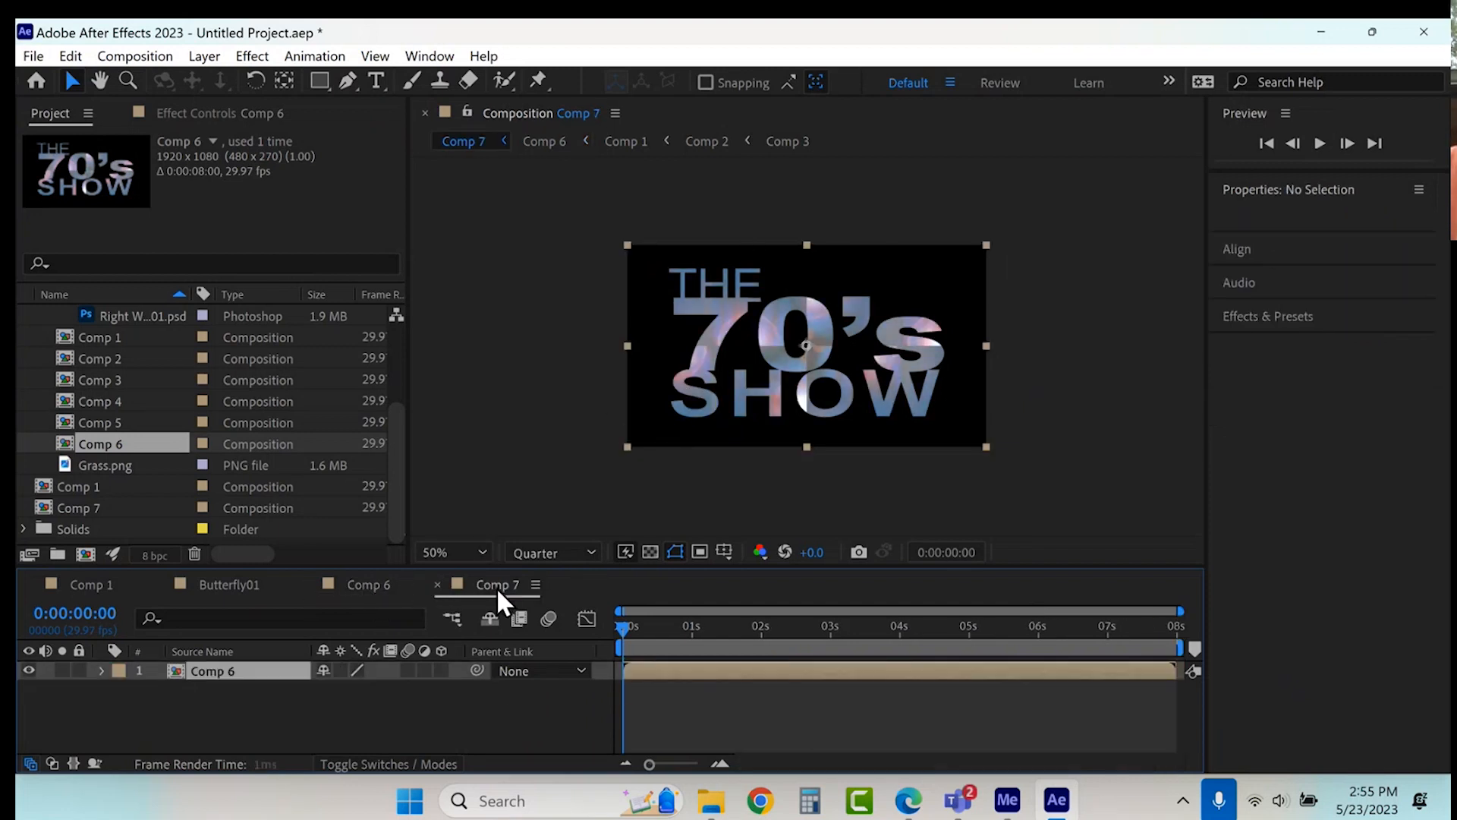
pyautogui.hotkey('ctrl', 'v')
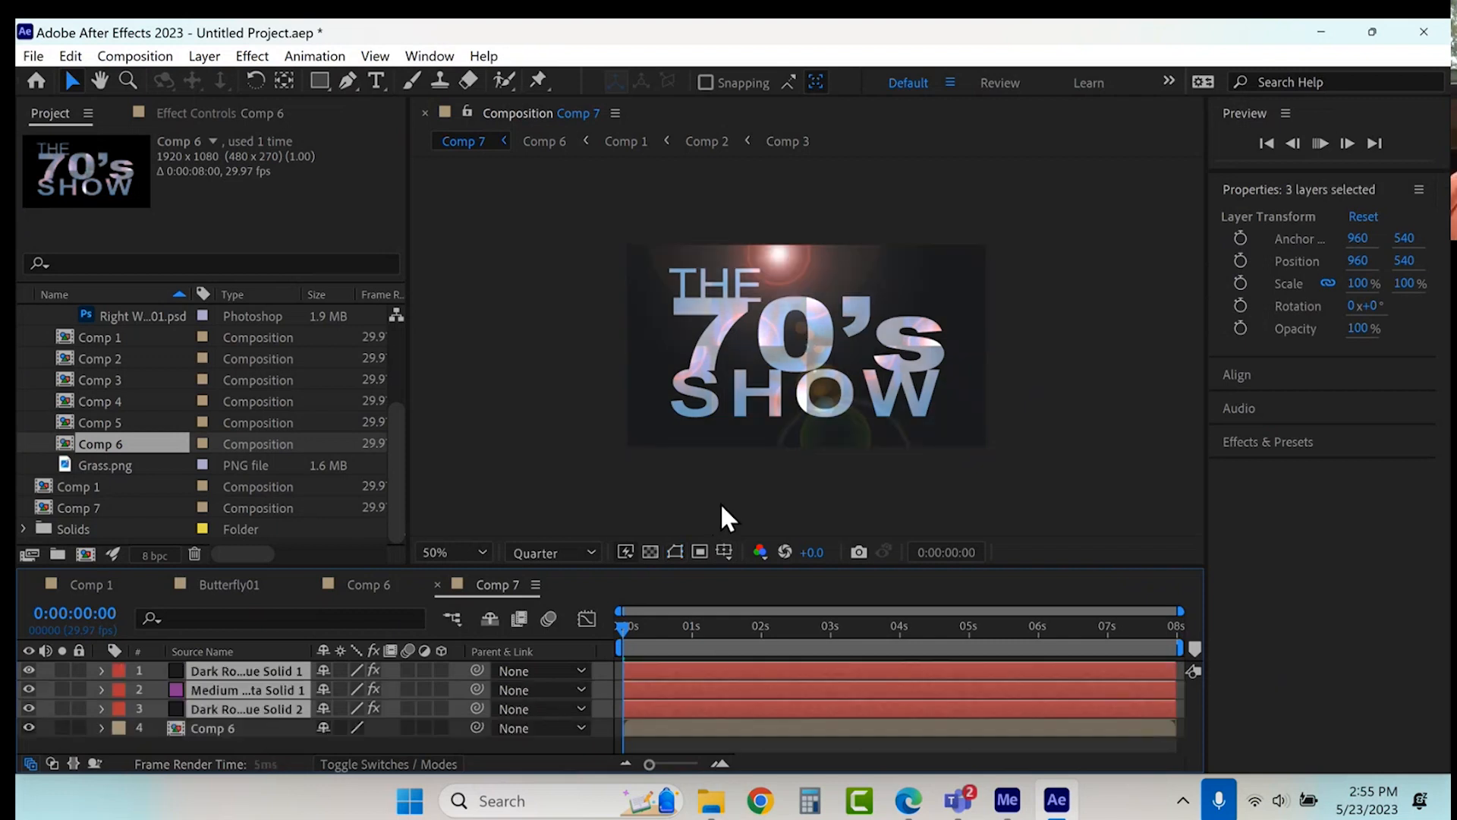
pyautogui.press('space')
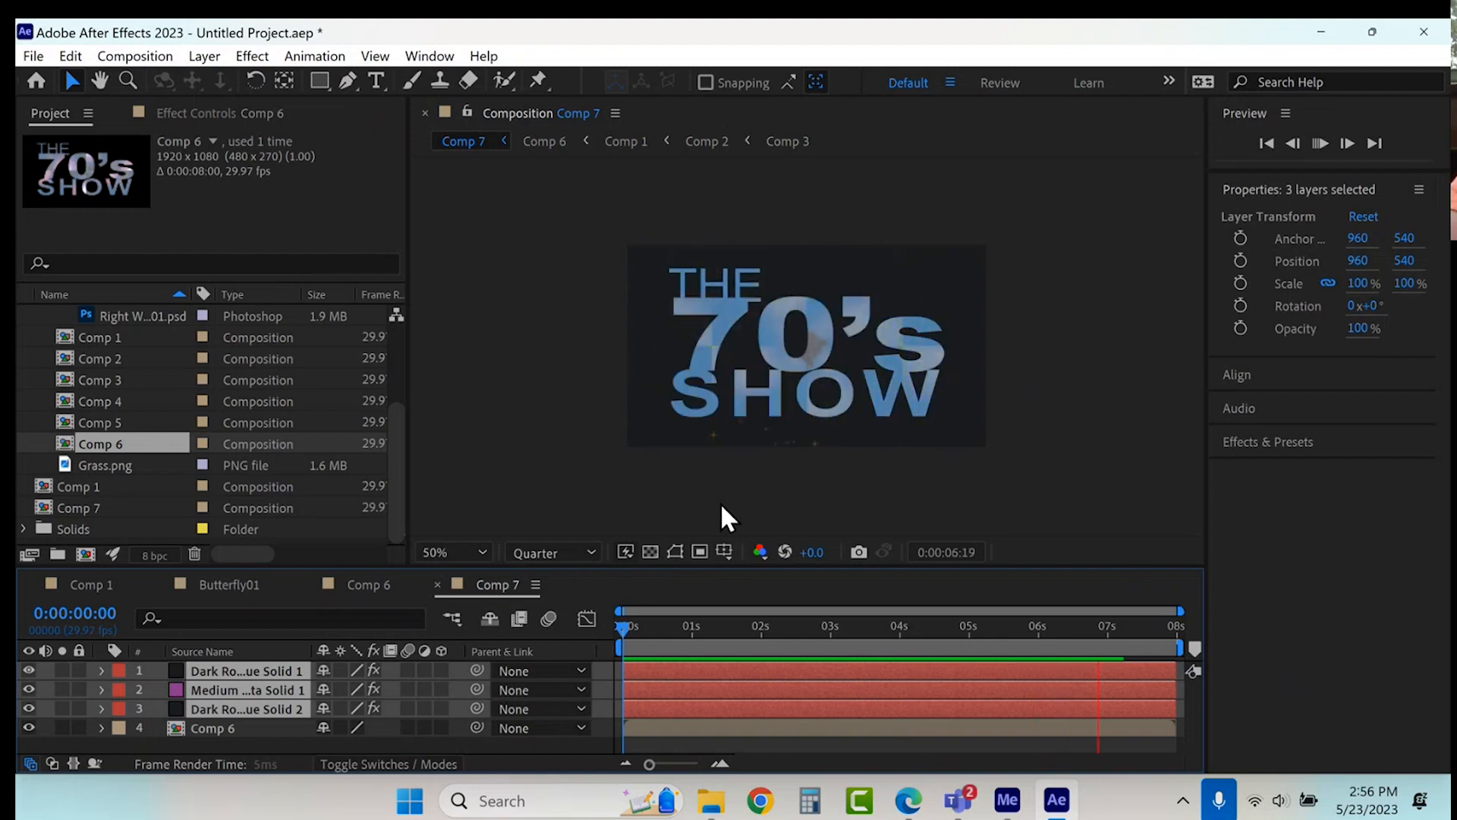
pyautogui.press('space')
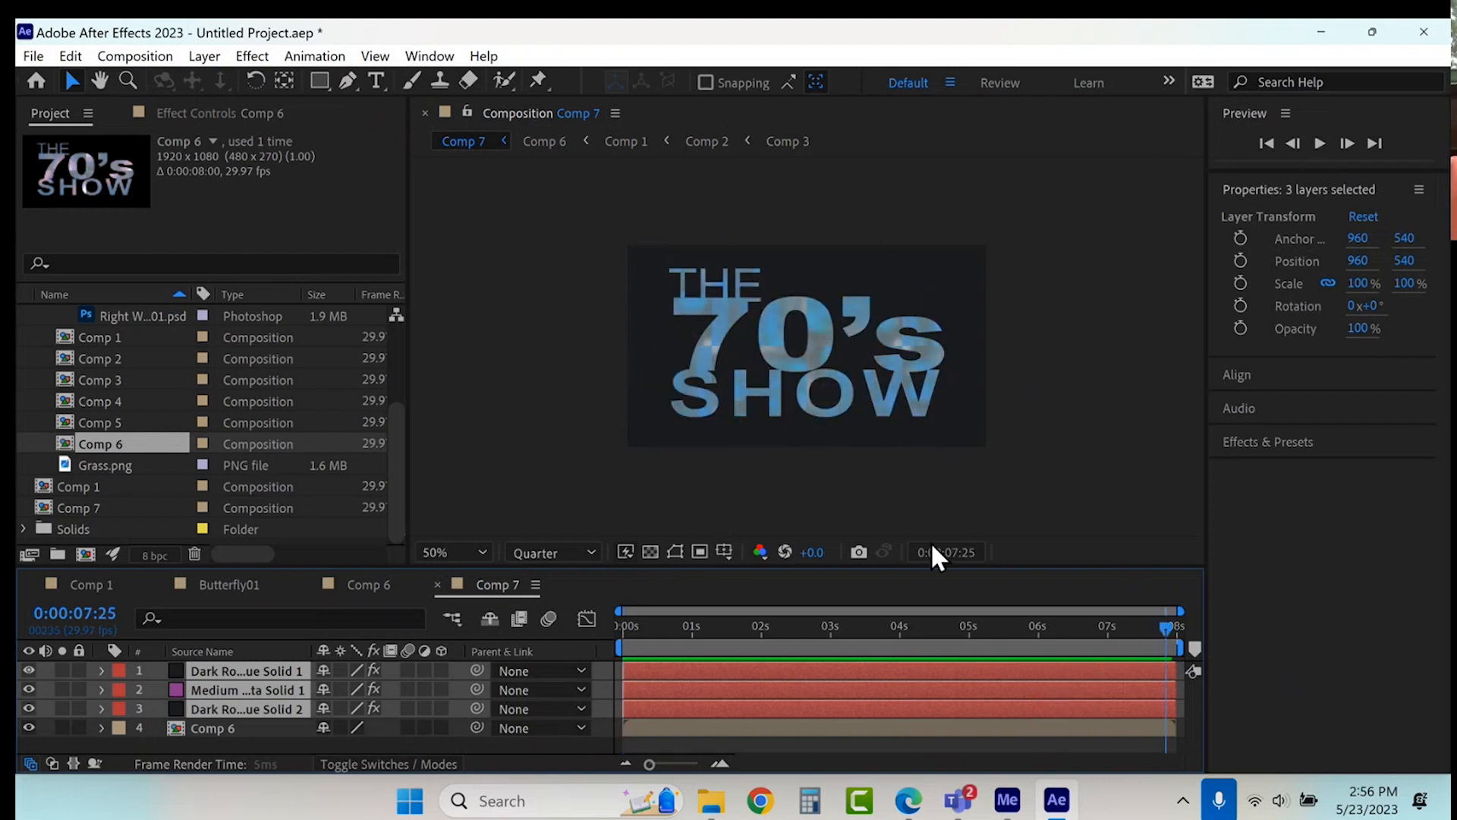
# Step: Move to 0:00:05:28, when the burst begins, and apply the Glow effect to the Comp 6 layer
pyautogui.click(958, 624)
pyautogui.moveTo(958, 624); pyautogui.dragTo(1040, 627)
pyautogui.click(1023, 727)
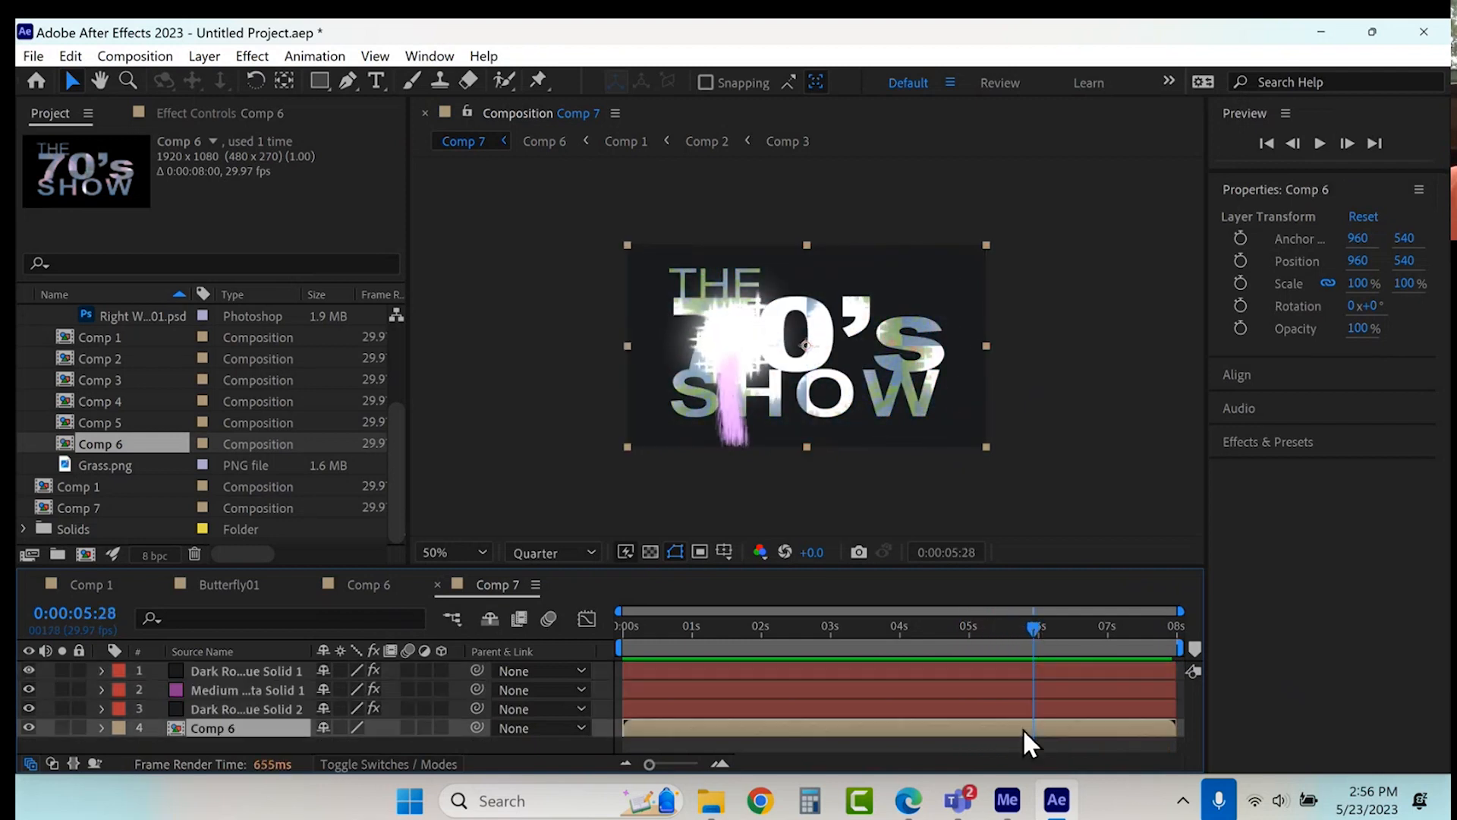
pyautogui.click(258, 57)
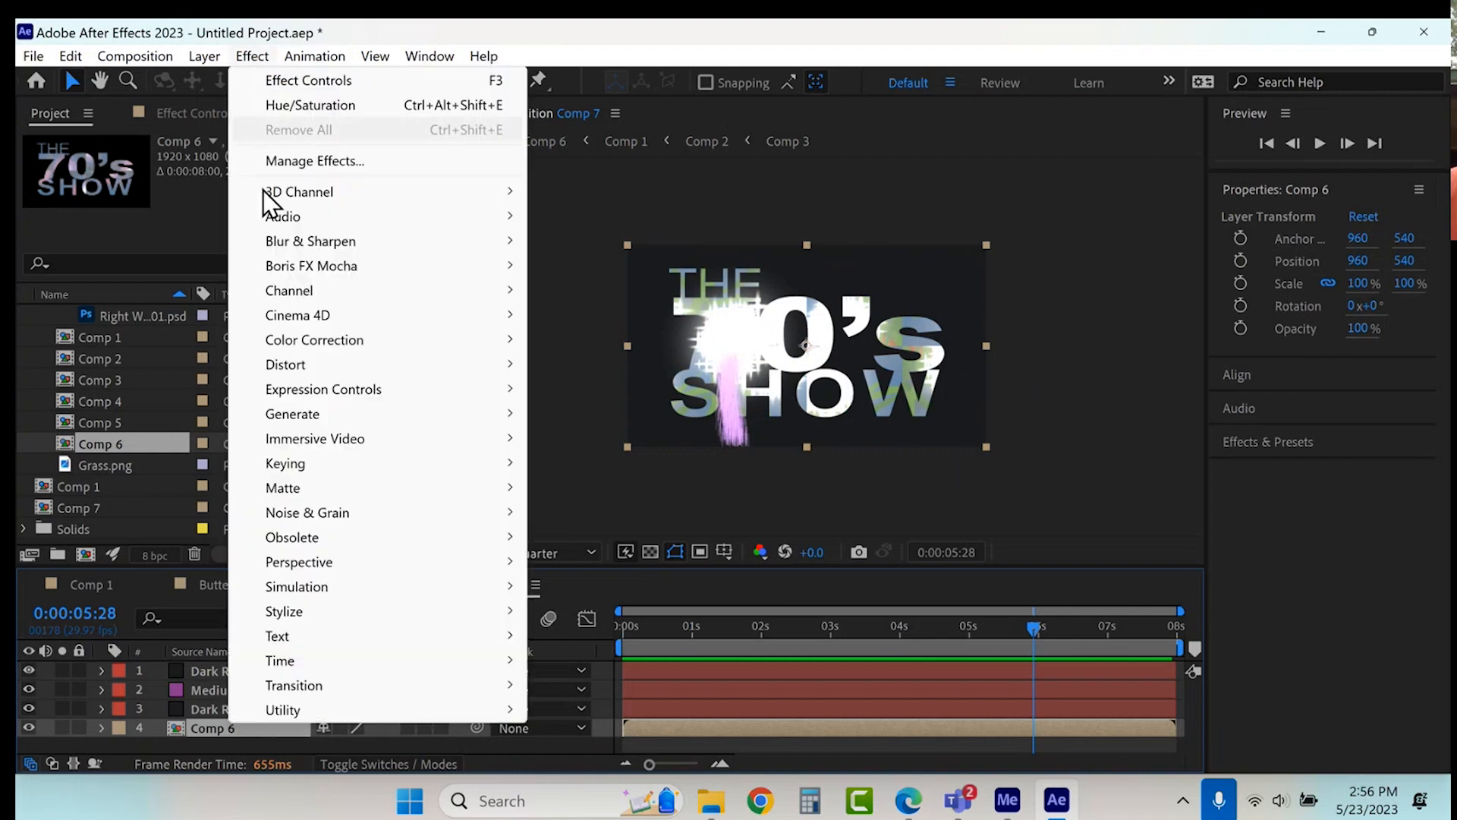
pyautogui.moveTo(294, 591)
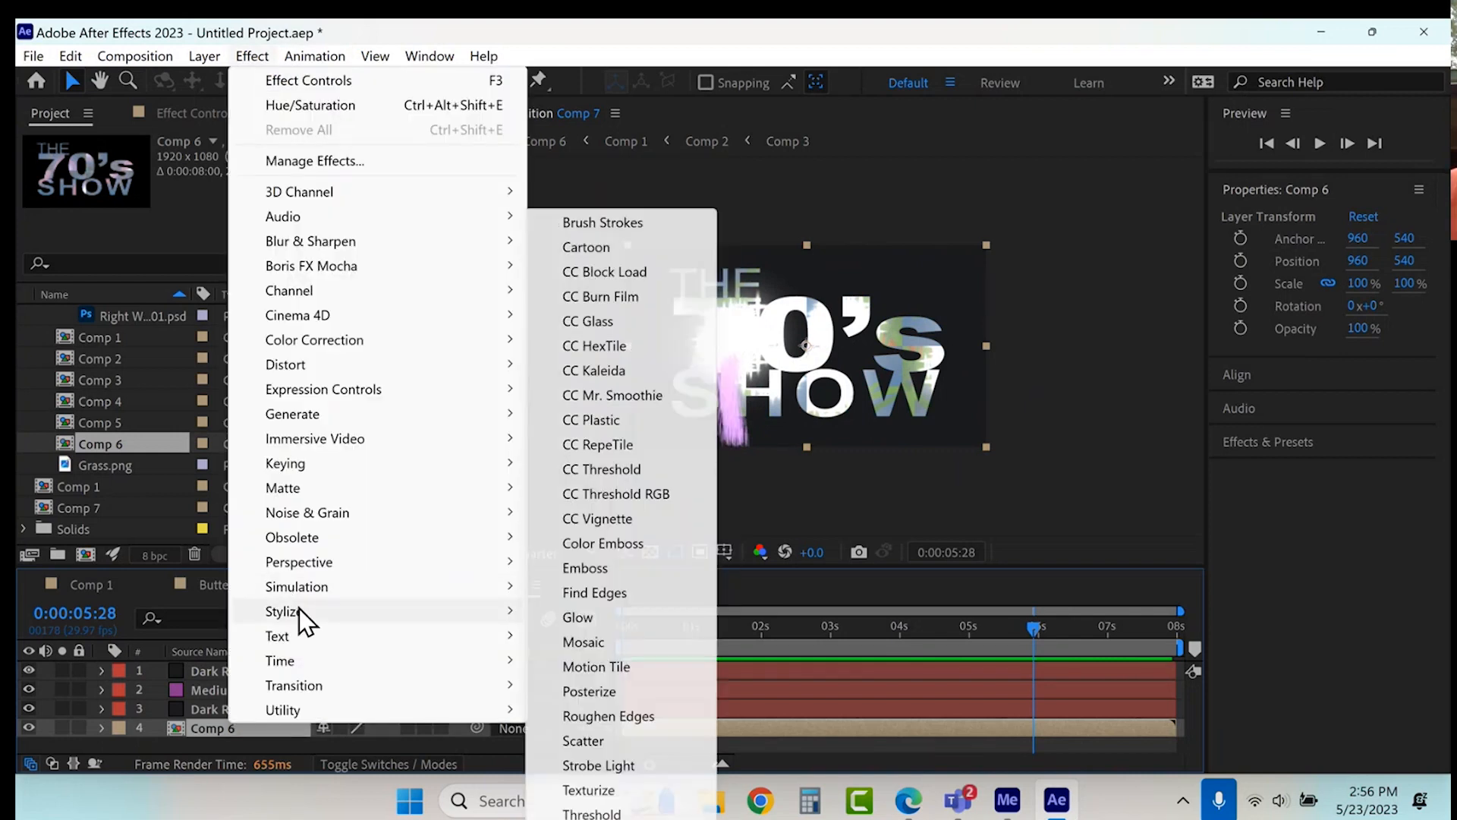
pyautogui.click(591, 618)
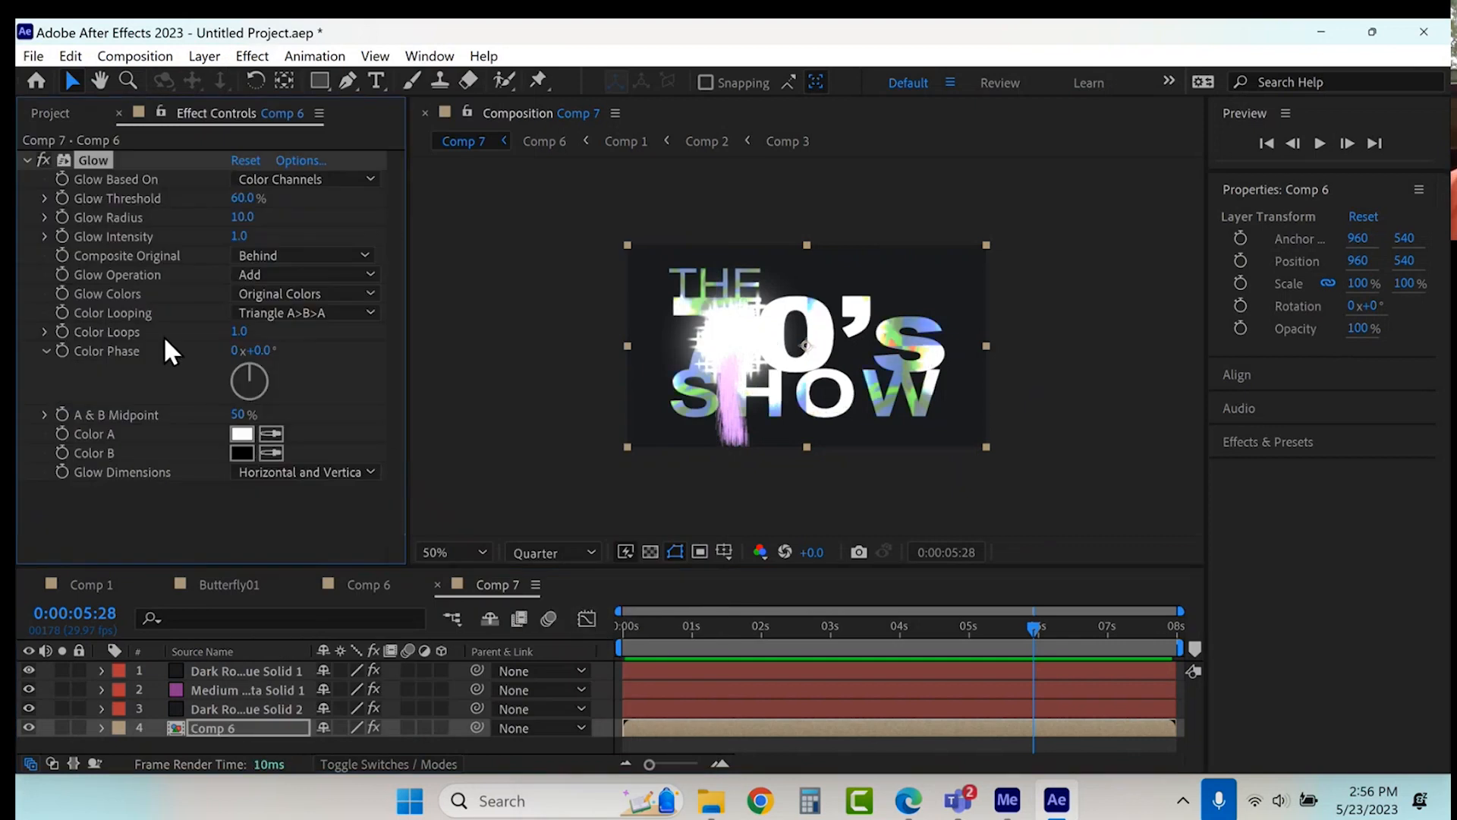
# Step: Set Glow Radius and Glow Intensity to 0 and keyframe Glow Threshold, Radius and Intensity at 0:00:05:28
pyautogui.click(243, 217)
pyautogui.write('0')
pyautogui.press('Return')
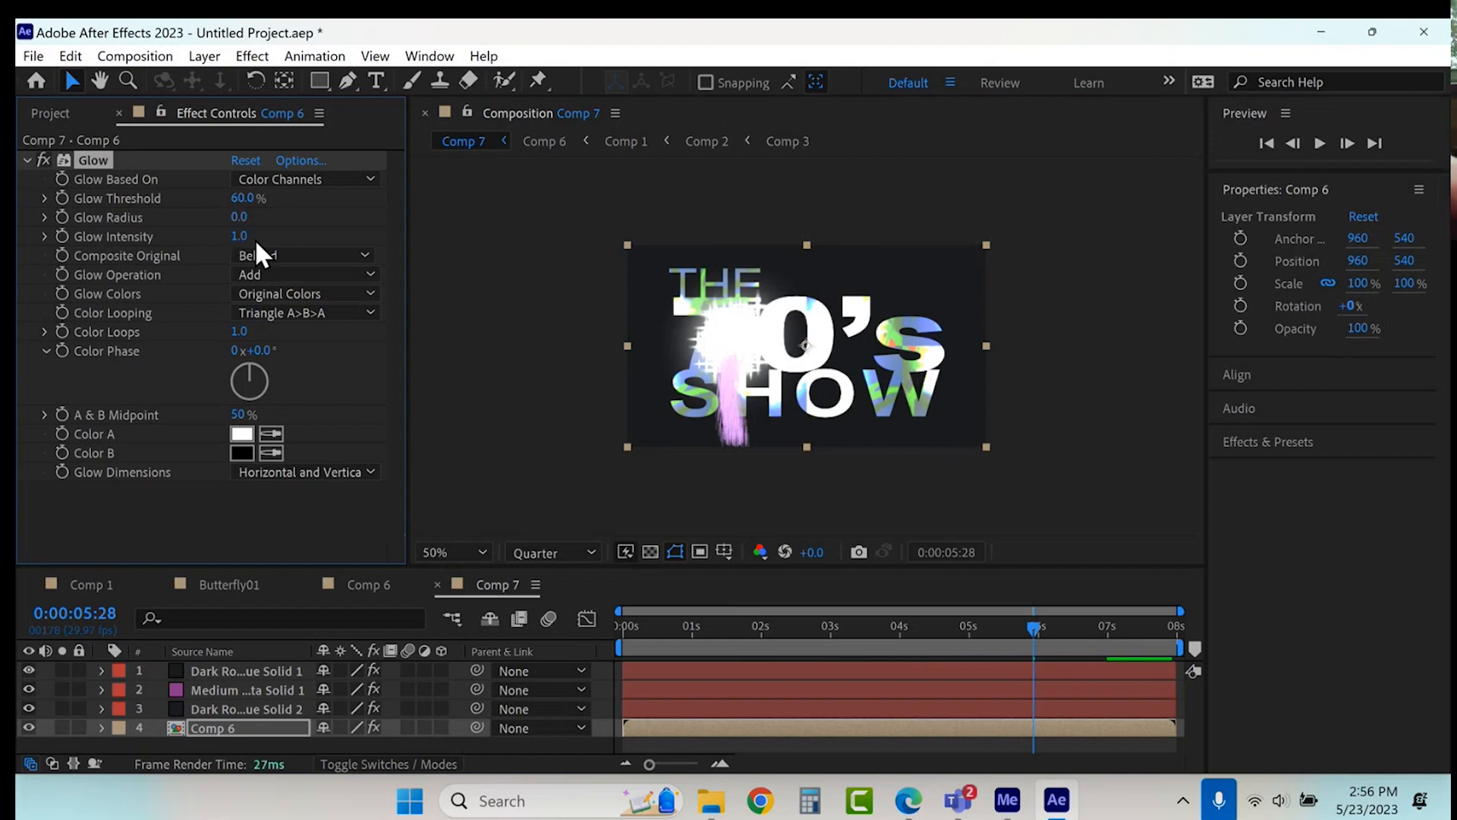
pyautogui.click(241, 235)
pyautogui.write('0')
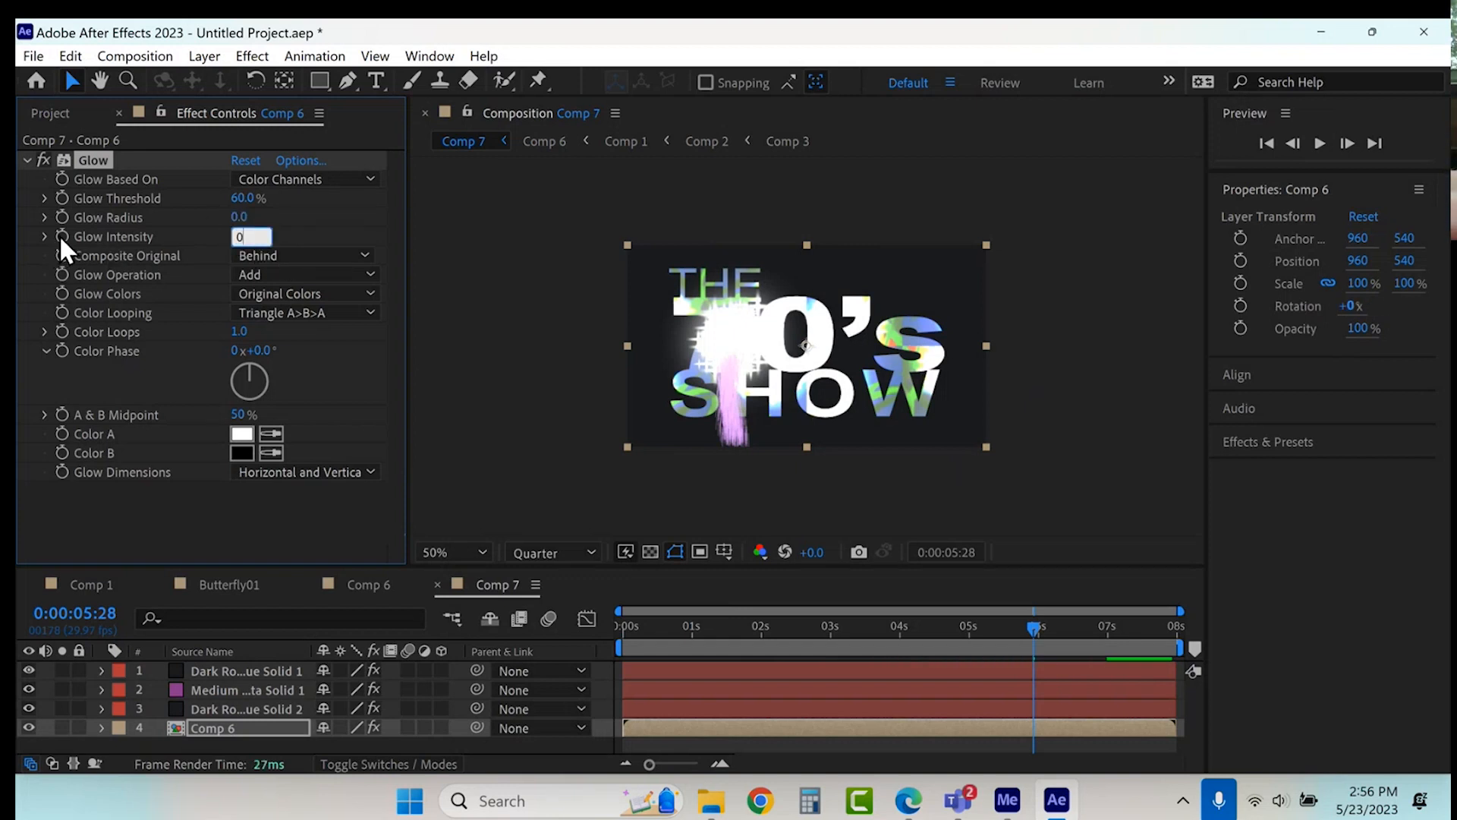
pyautogui.press('Return')
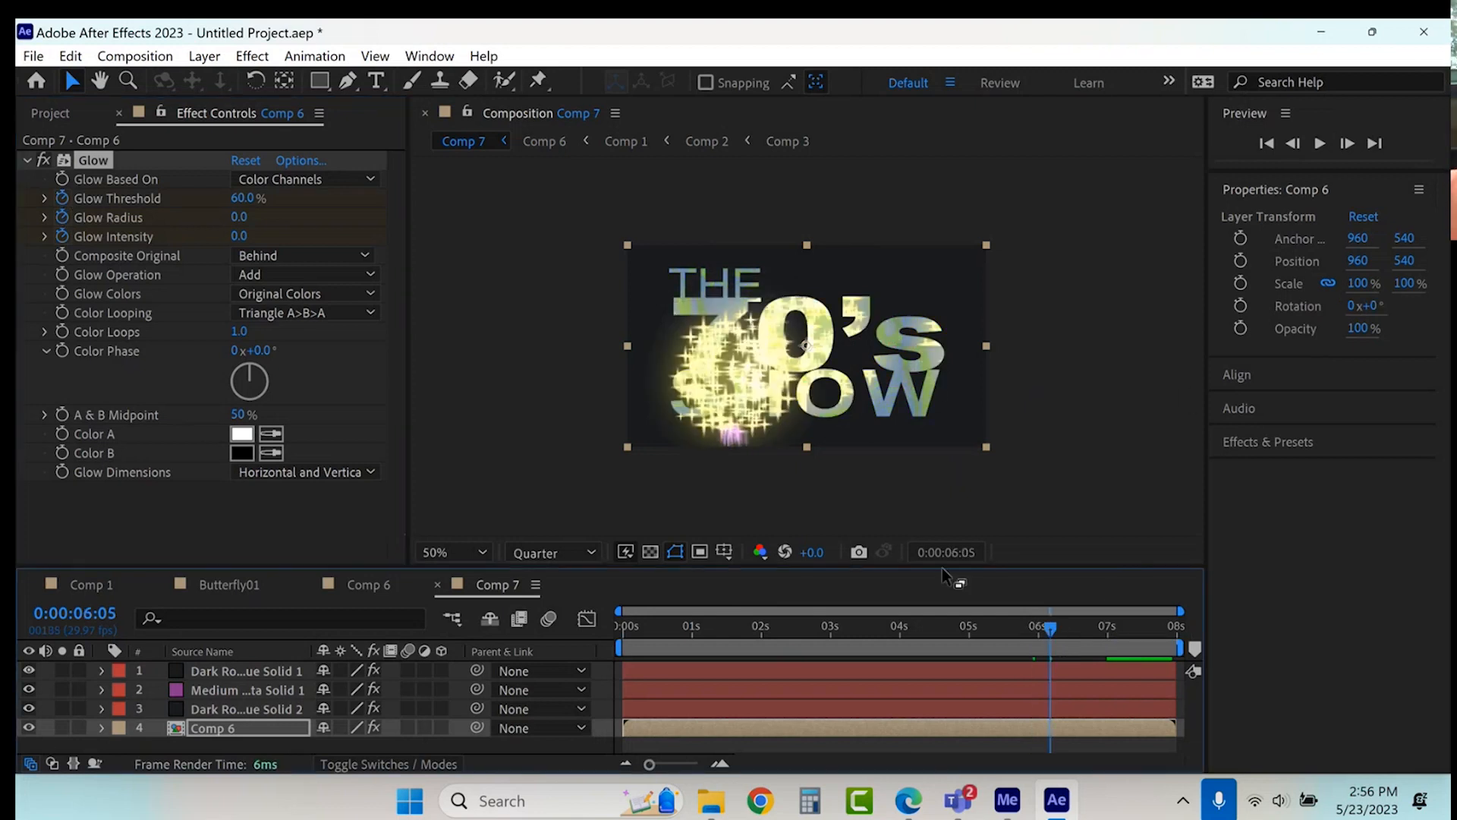
# Step: At 0:00:06:05, set Glow Threshold to 100%, Glow Radius to about 289 and Glow Intensity to about 6.3
pyautogui.click(239, 219)
pyautogui.moveTo(240, 218); pyautogui.dragTo(344, 197)
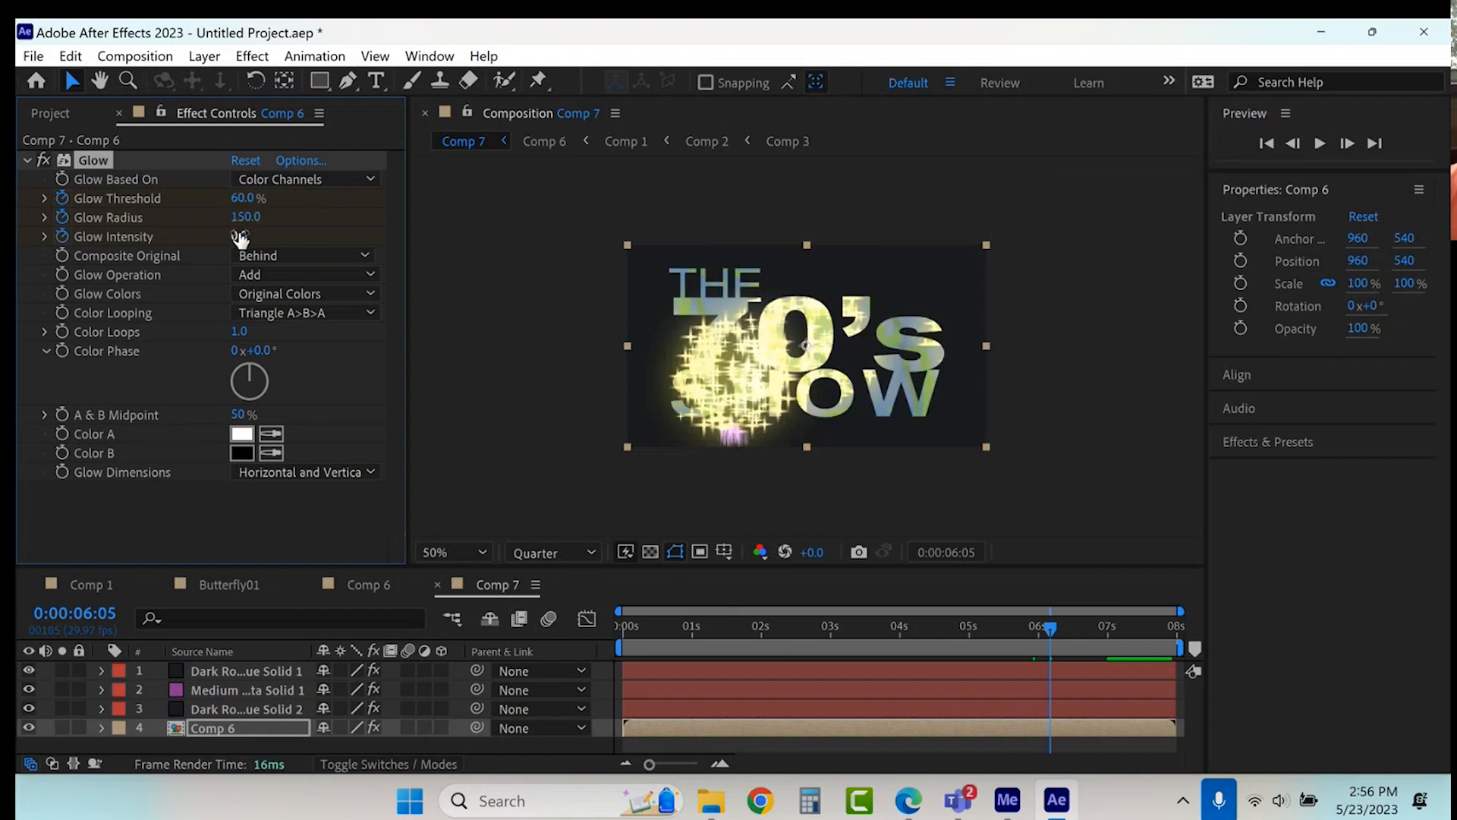
pyautogui.moveTo(239, 236); pyautogui.dragTo(530, 189)
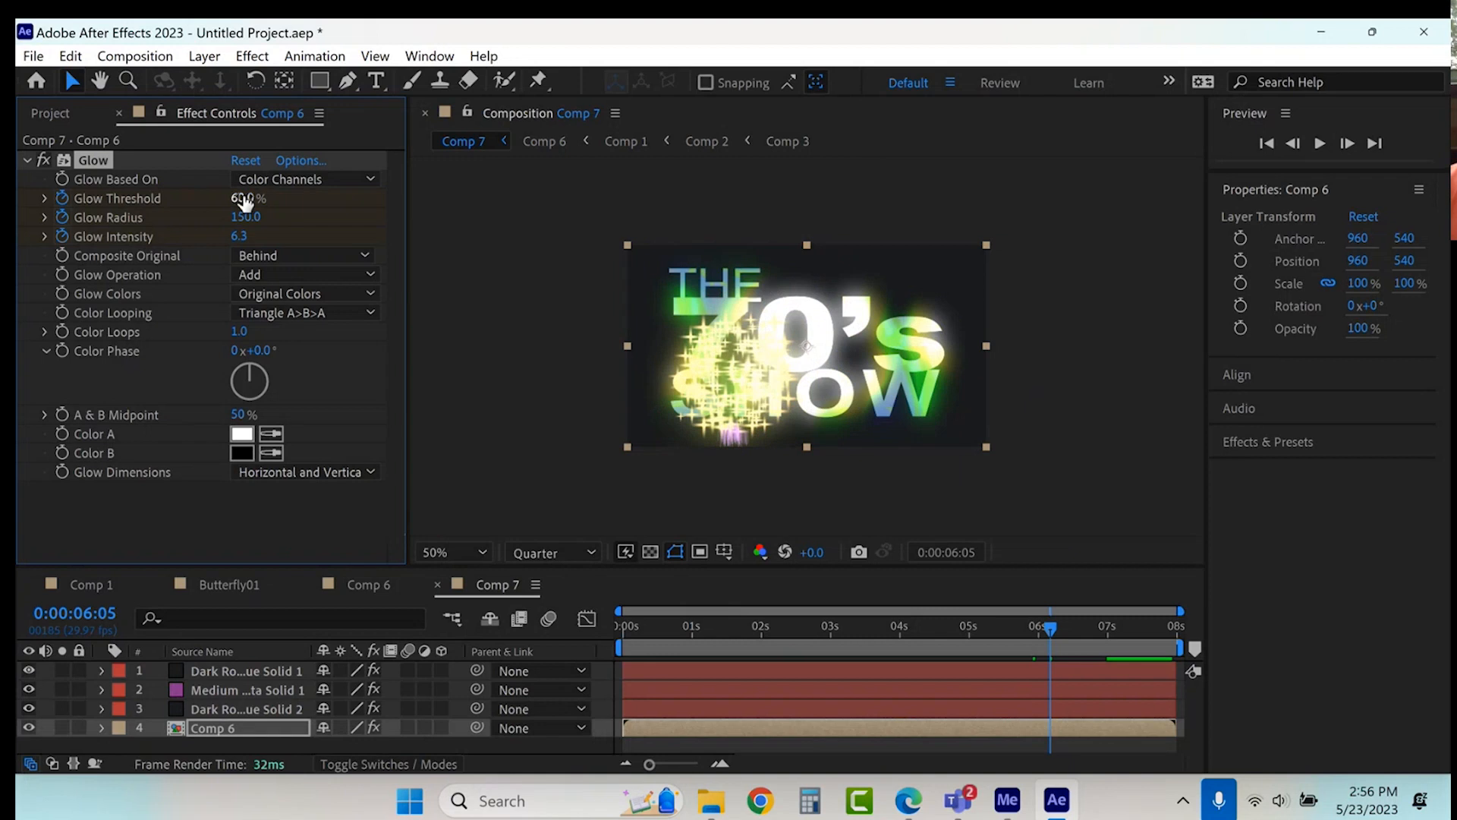
pyautogui.moveTo(241, 199); pyautogui.dragTo(507, 164)
pyautogui.moveTo(252, 220); pyautogui.dragTo(384, 202)
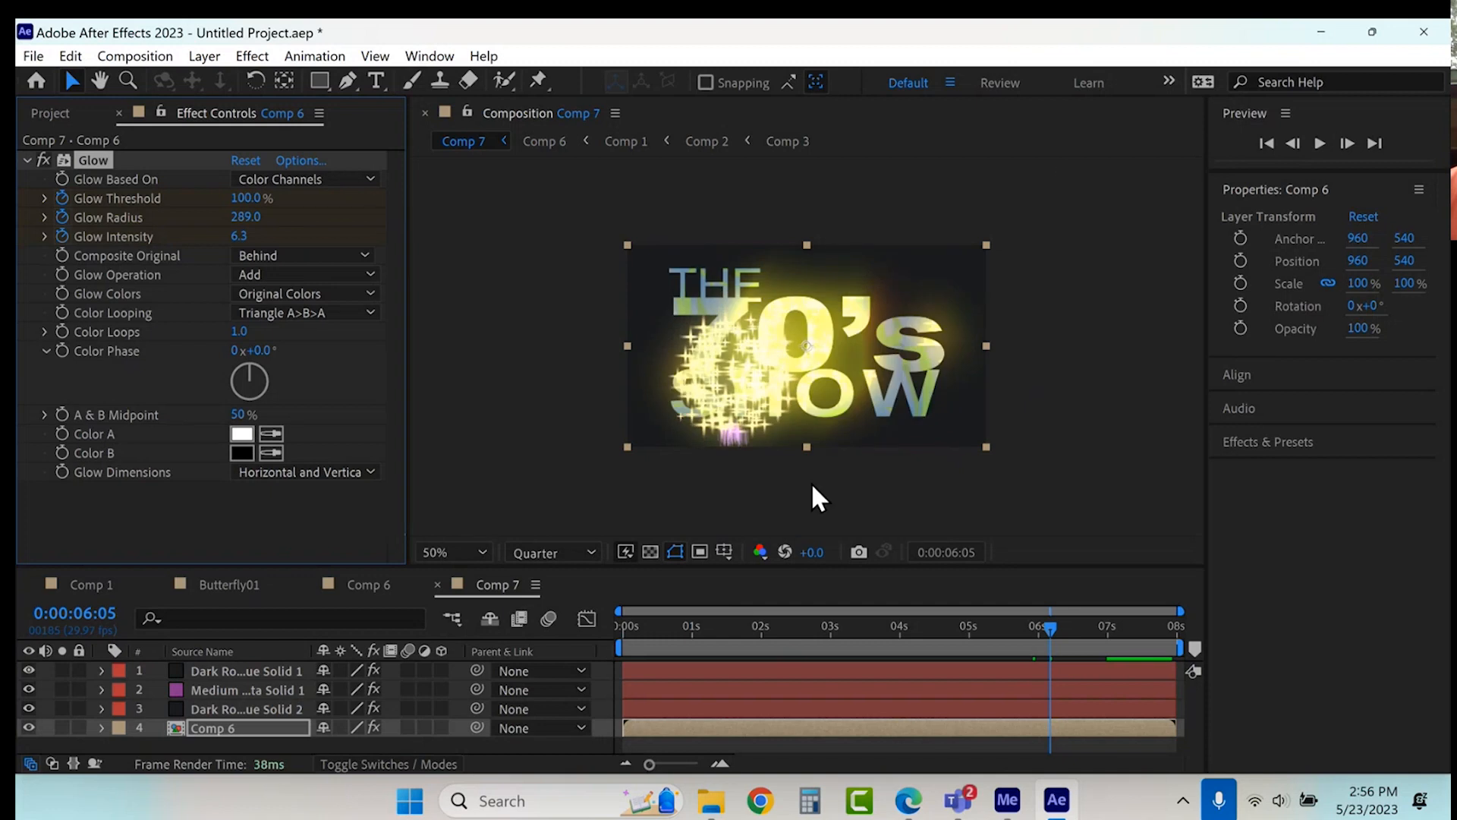
# Step: Preview the glow animation in Comp 7 from 0:00:05:05
pyautogui.click(981, 627)
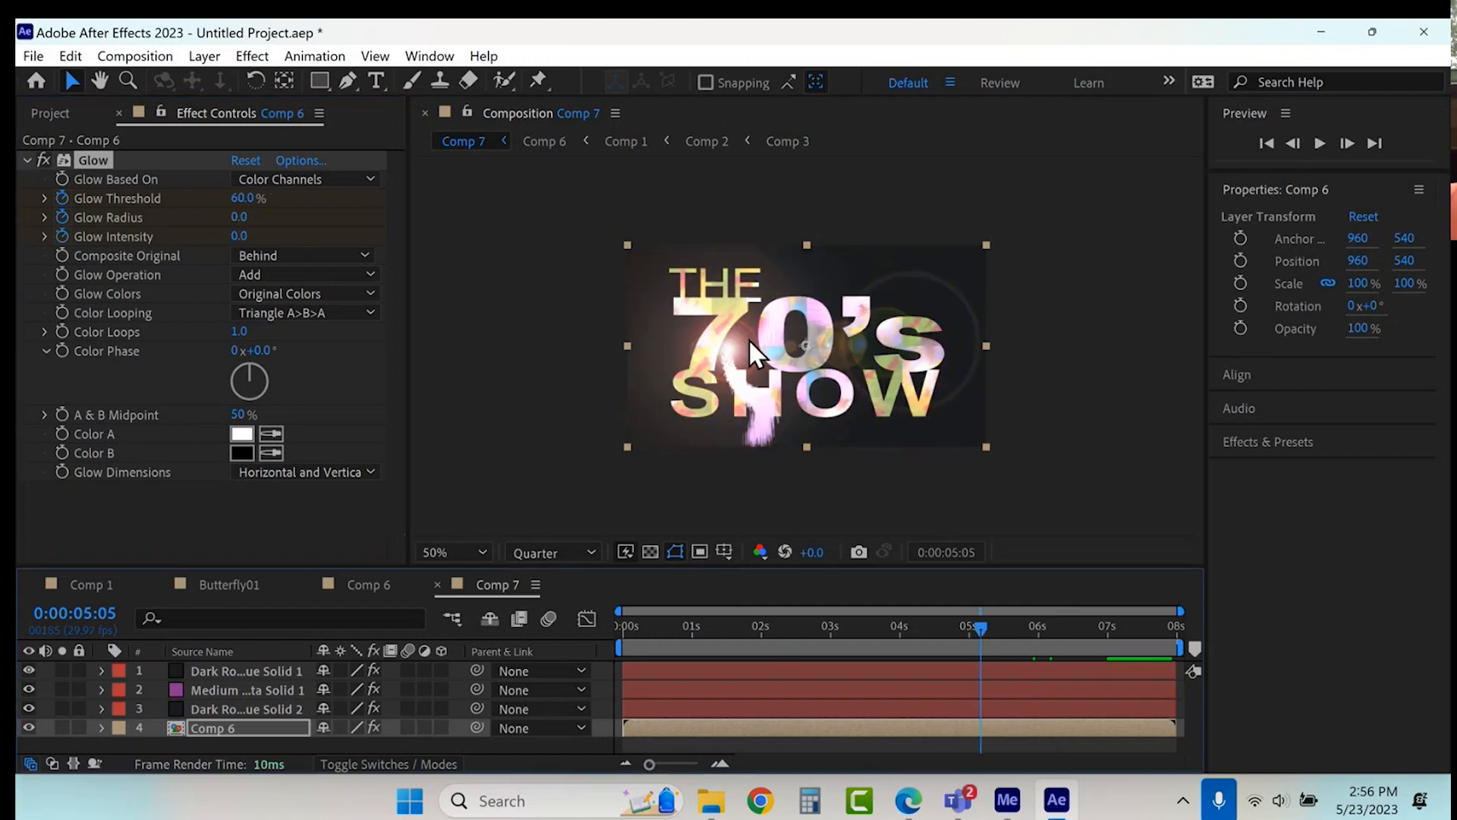
pyautogui.press('space')
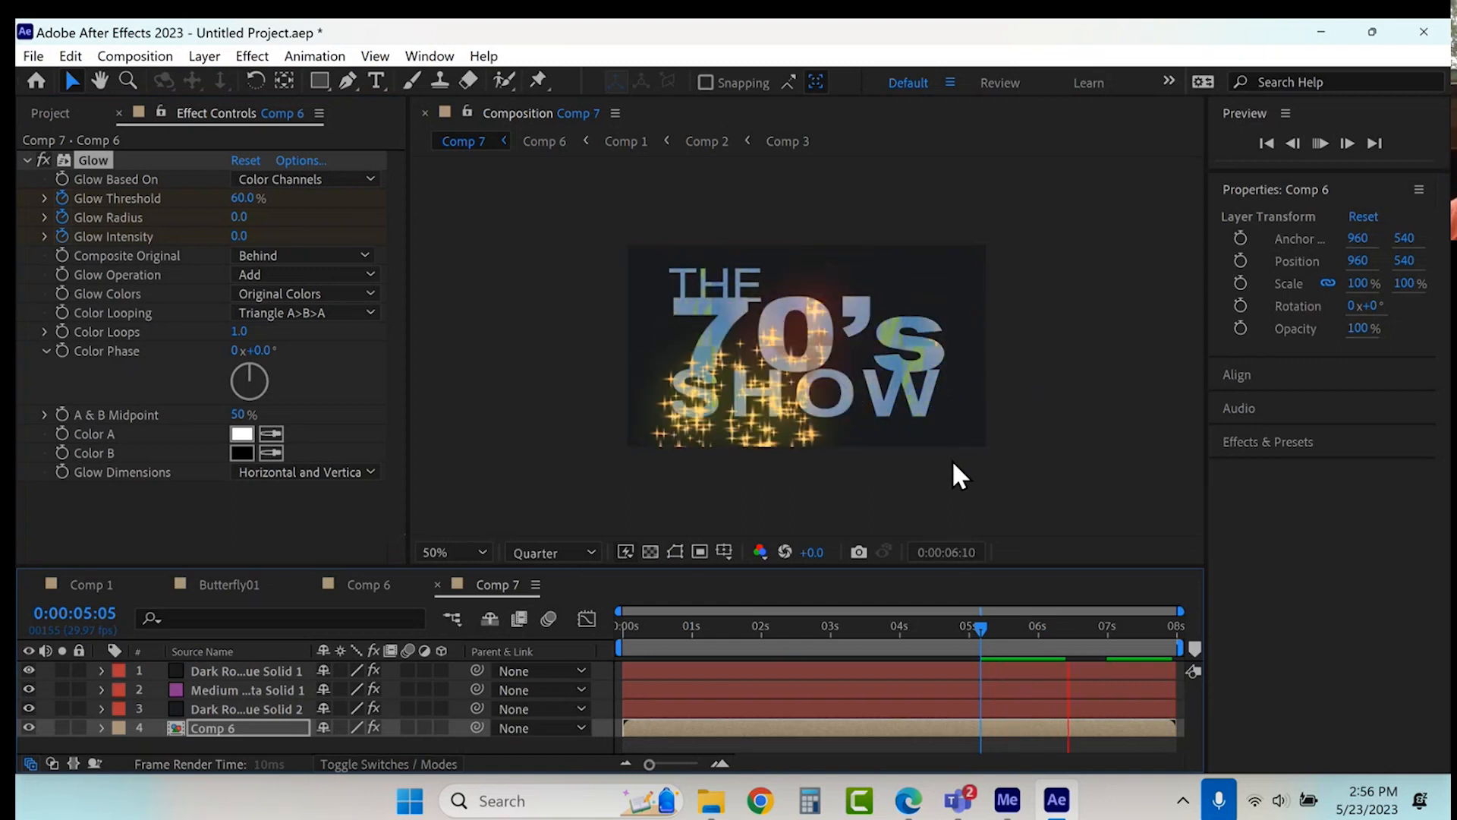
pyautogui.press('space')
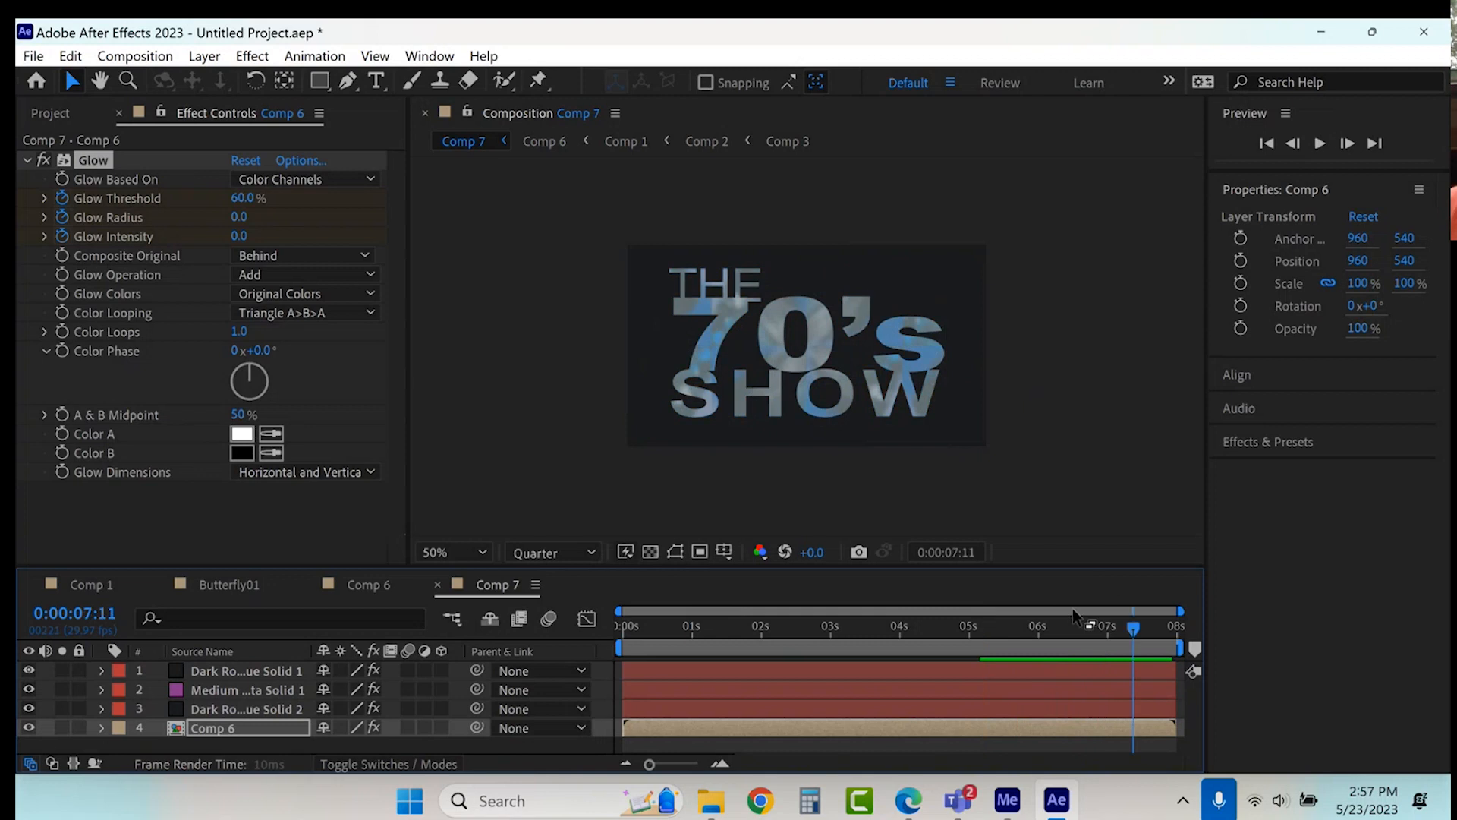
# Step: Keyframe the Comp 6 layer's Opacity at 100% at 0:00:06:22 and at 0% at 0:00:07:16
pyautogui.click(1078, 627)
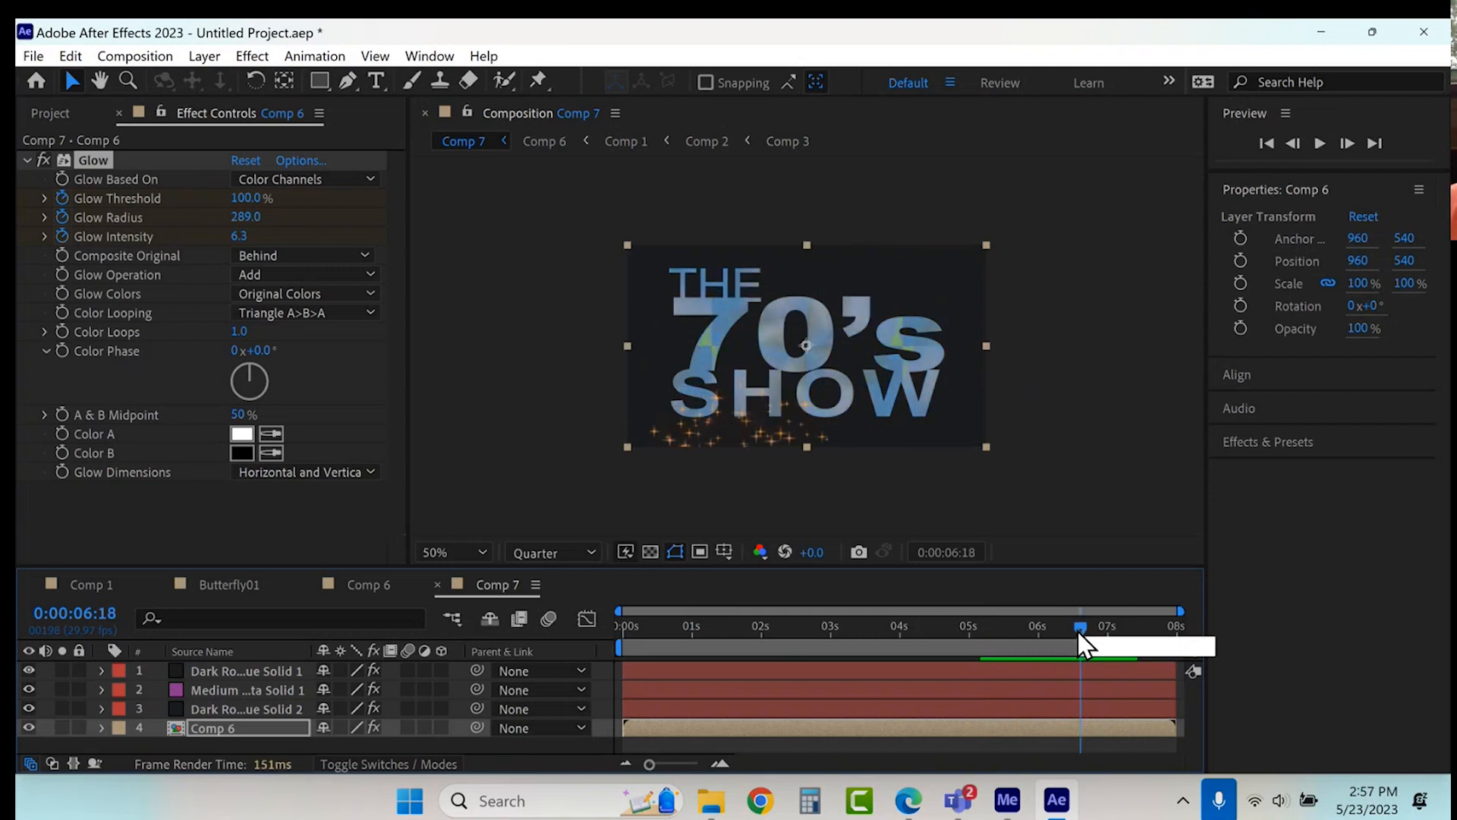
pyautogui.moveTo(1034, 630); pyautogui.dragTo(1088, 627)
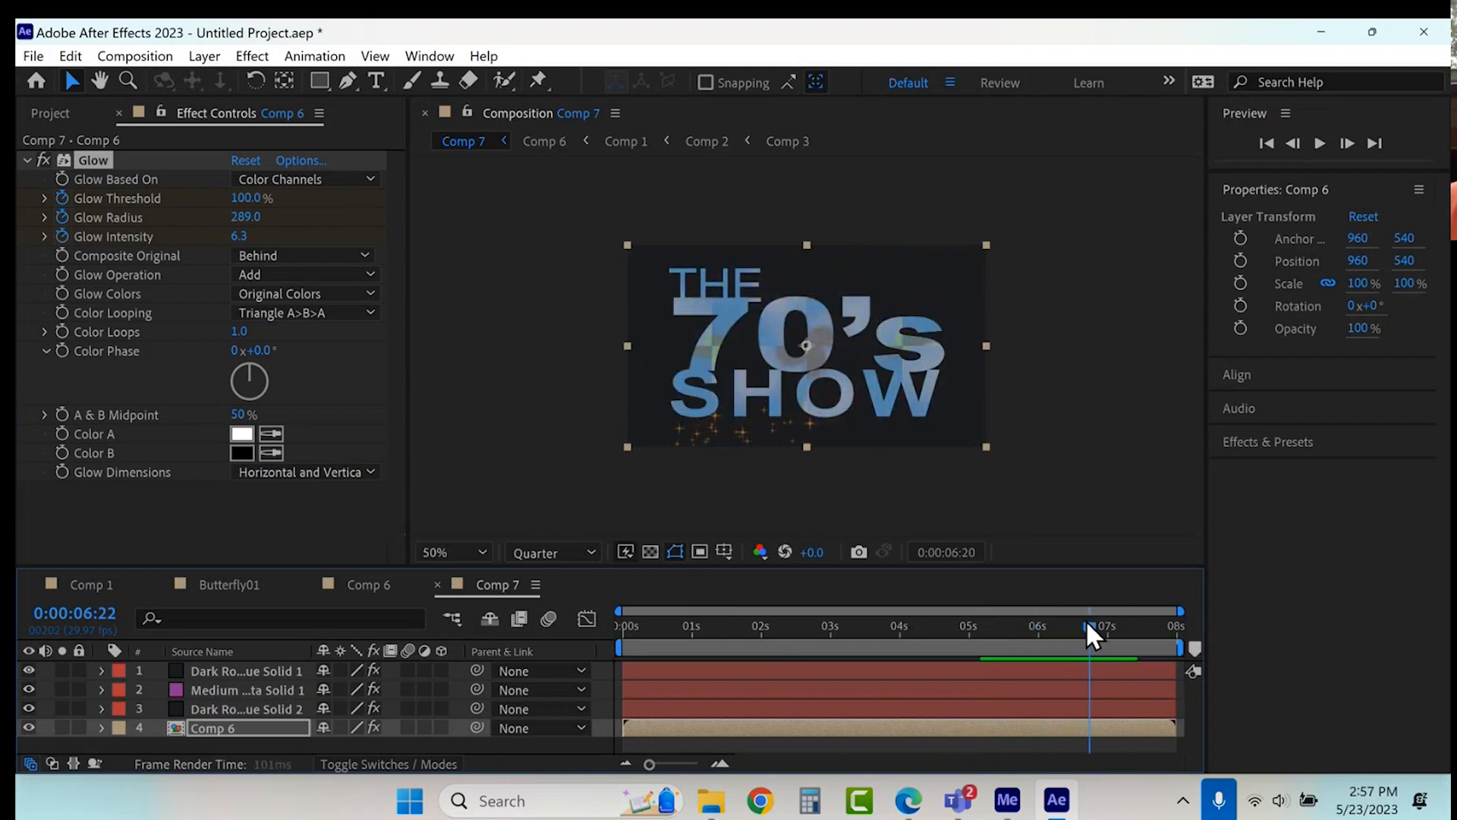
pyautogui.click(100, 727)
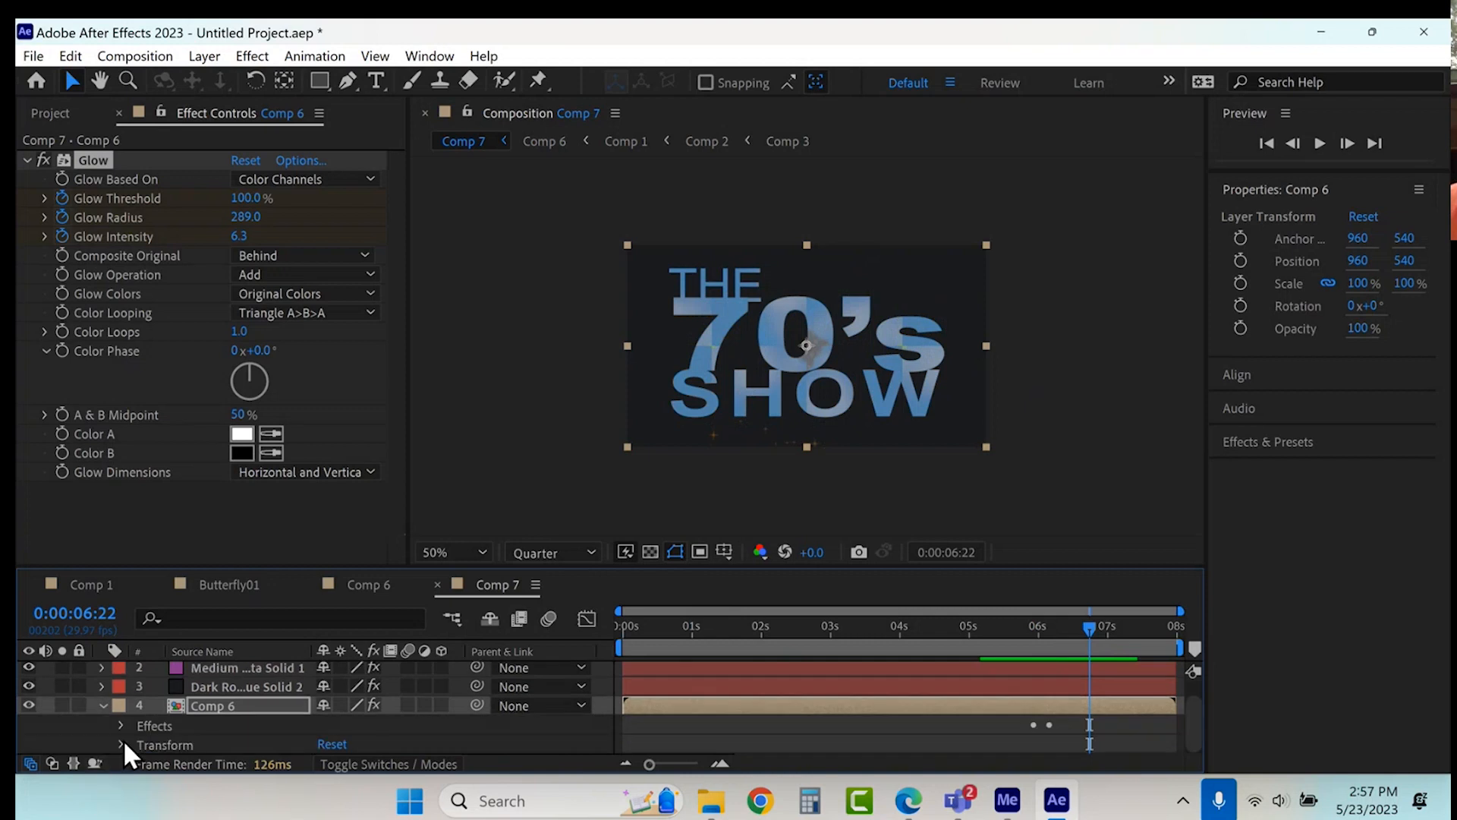
pyautogui.click(122, 744)
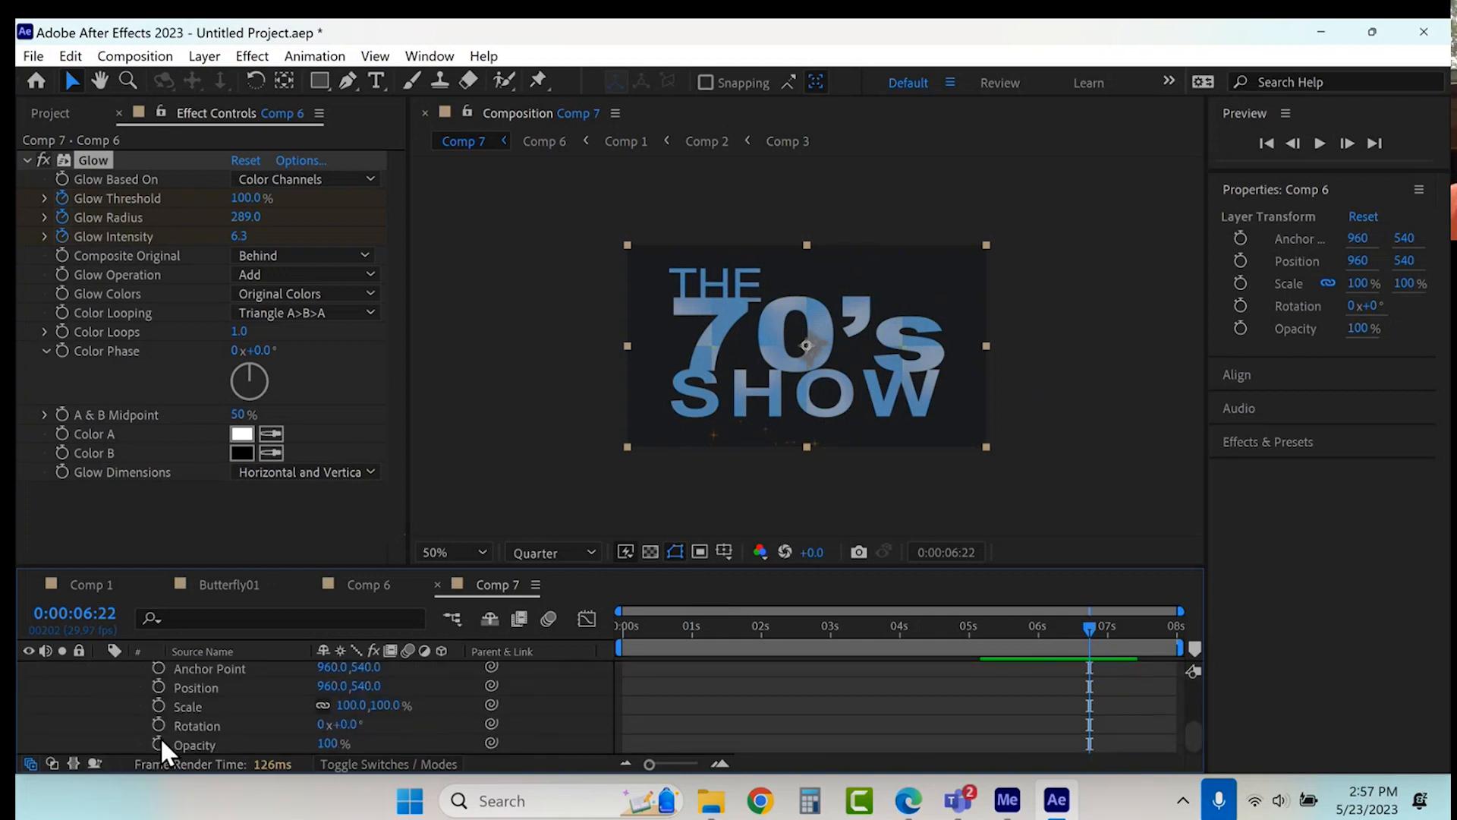
pyautogui.click(159, 743)
pyautogui.click(1145, 632)
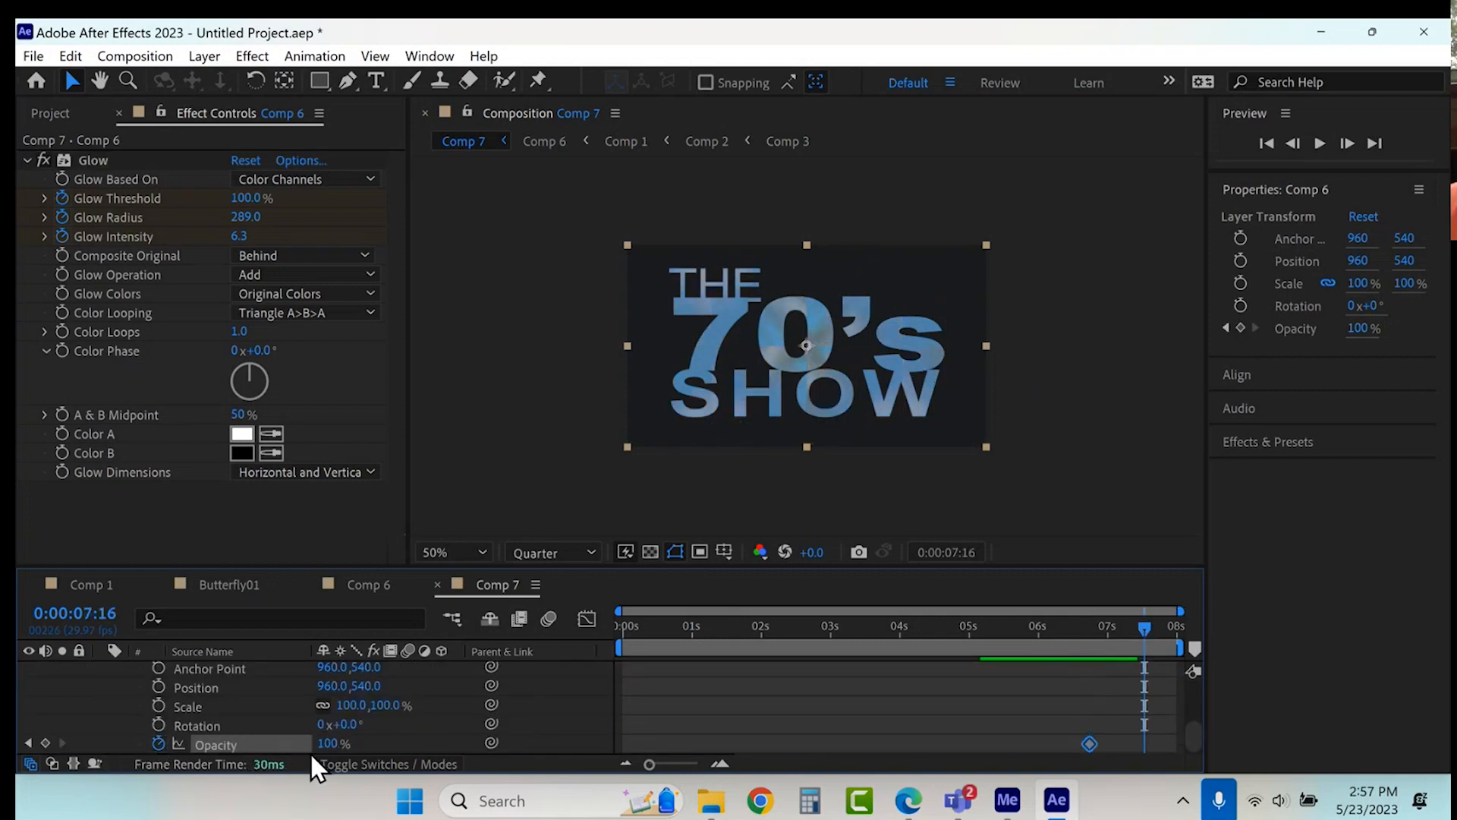
pyautogui.moveTo(328, 750); pyautogui.dragTo(88, 797)
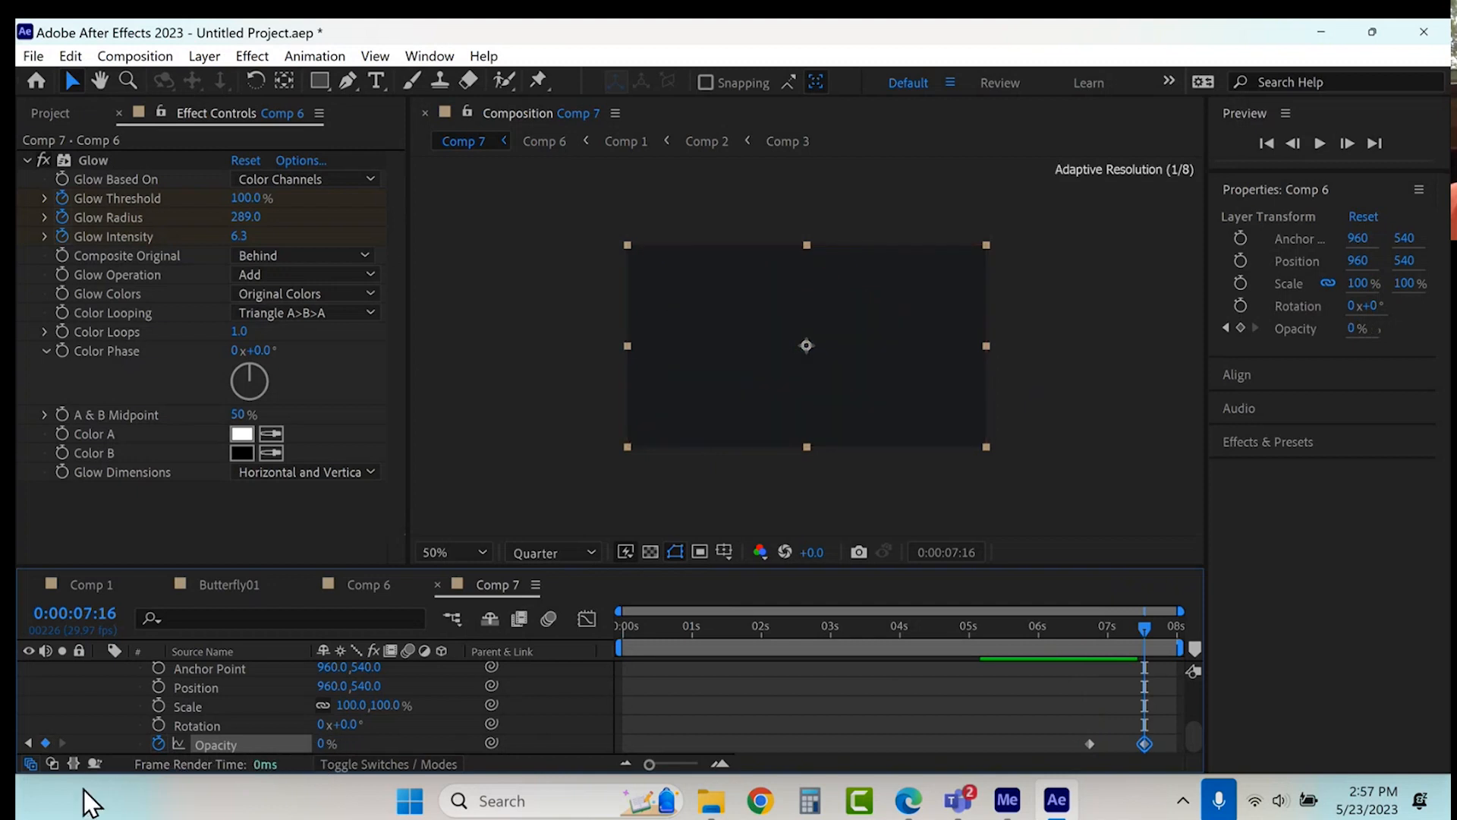
# Step: Preview the title's fade-out from 0:00:04:17 and return to the start of the composition
pyautogui.click(939, 627)
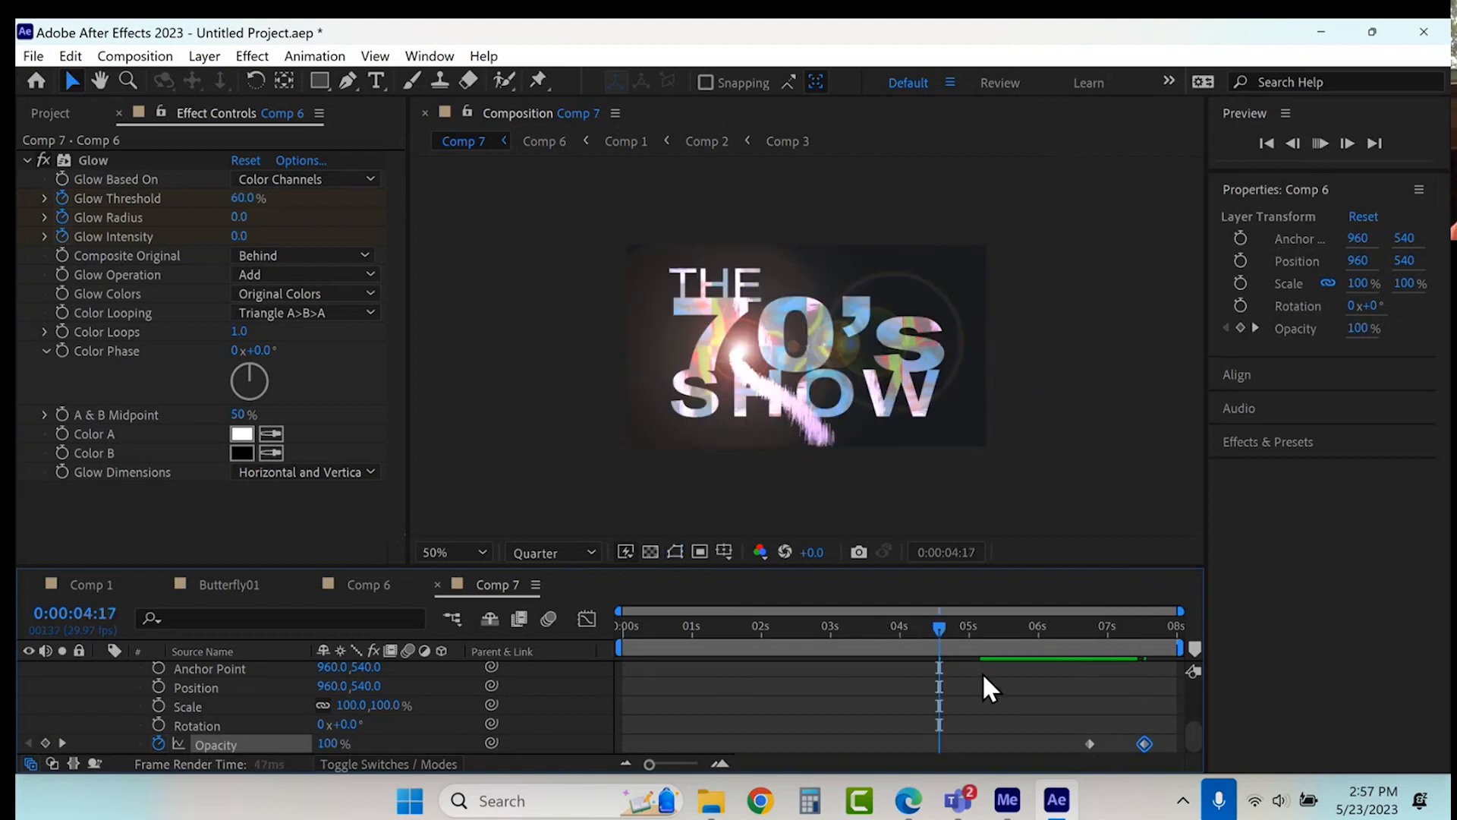
pyautogui.press('space')
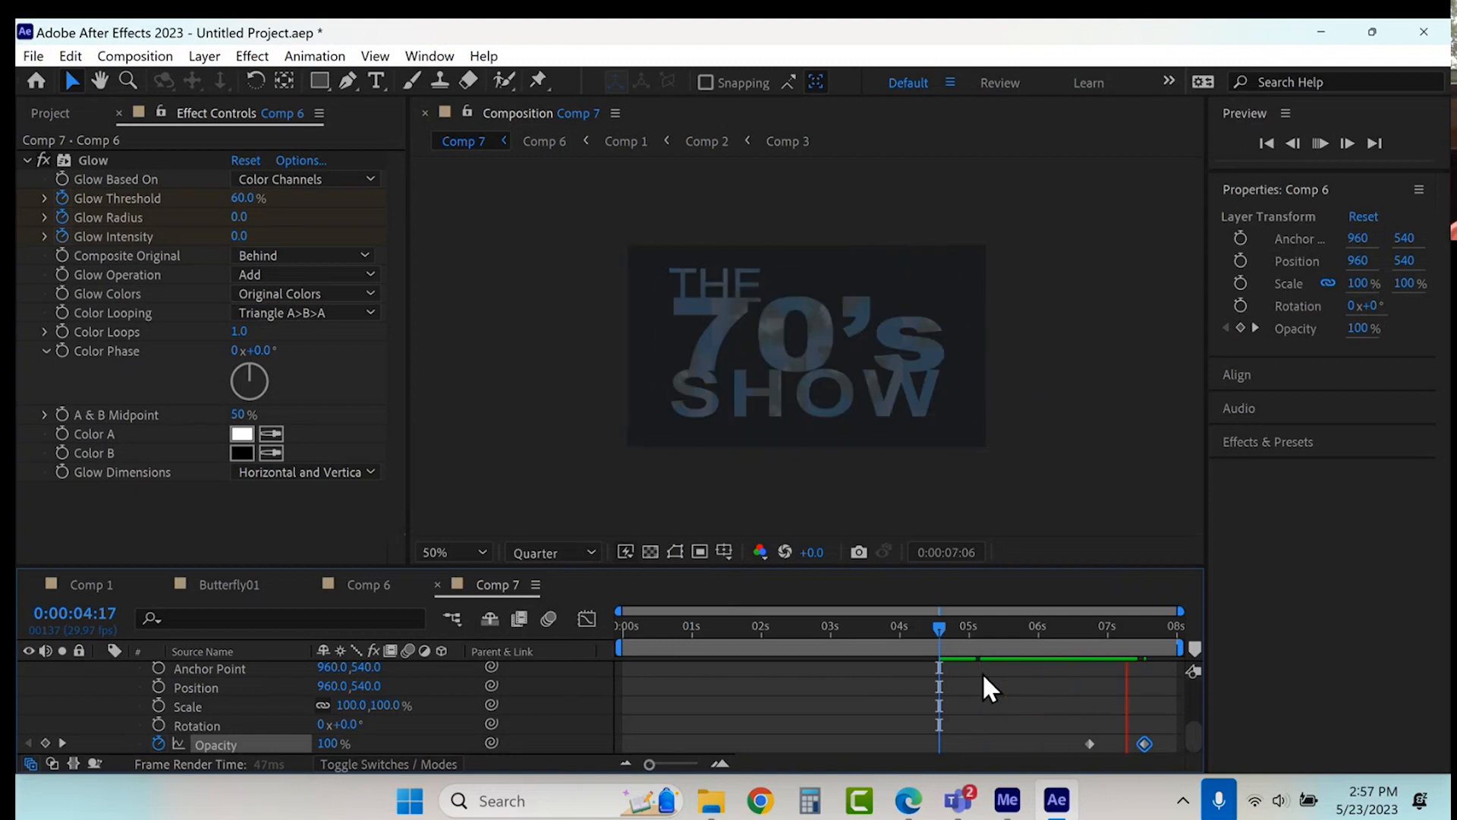
pyautogui.press('space')
pyautogui.press('Home')
# Step: Move the two Opacity keyframes earlier and closer together, and preview the fade from 0:00:05:21
pyautogui.click(1089, 743)
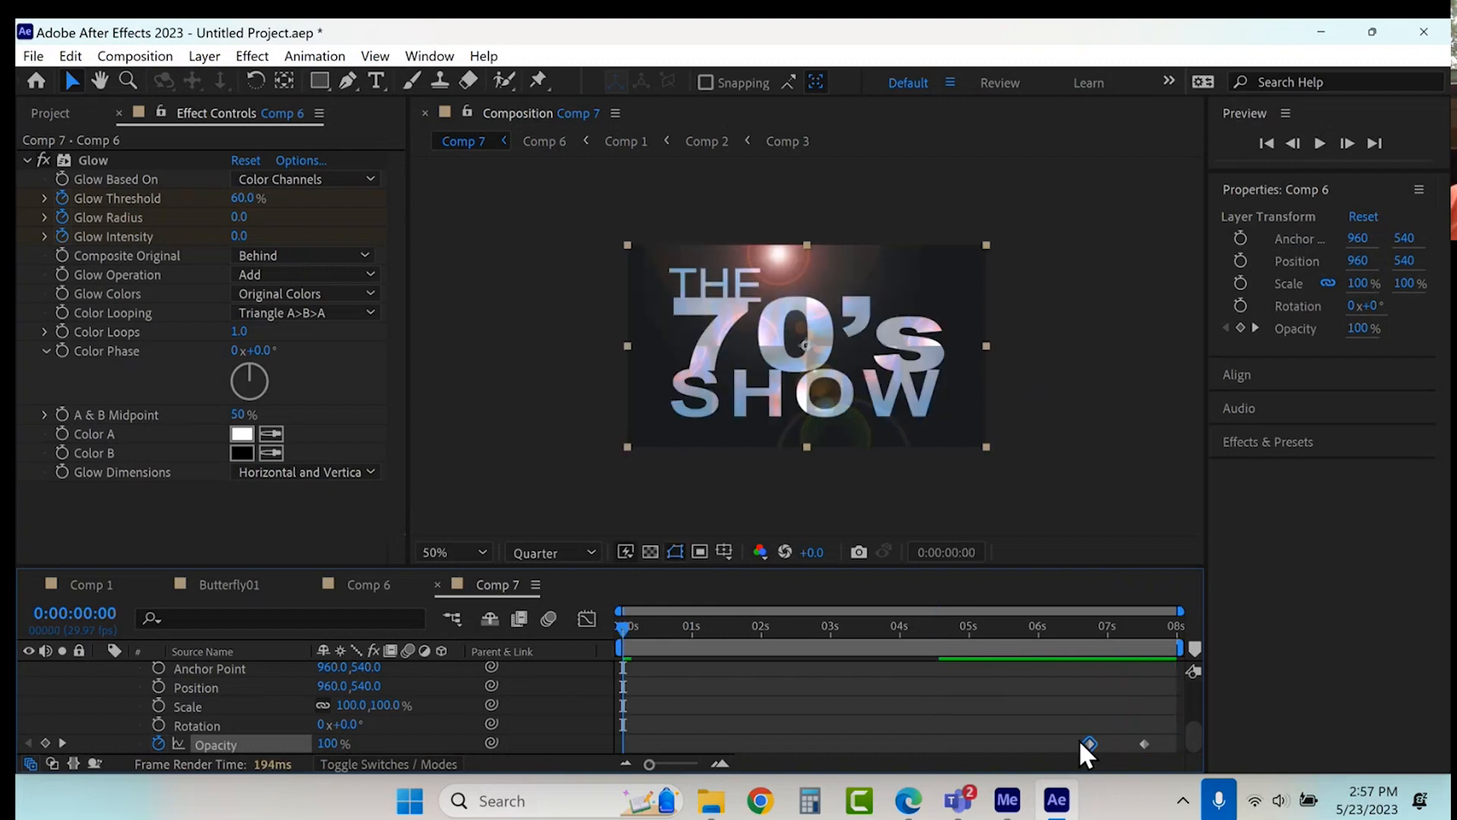
pyautogui.moveTo(1142, 743); pyautogui.dragTo(1100, 744)
pyautogui.moveTo(1054, 627); pyautogui.dragTo(1018, 629)
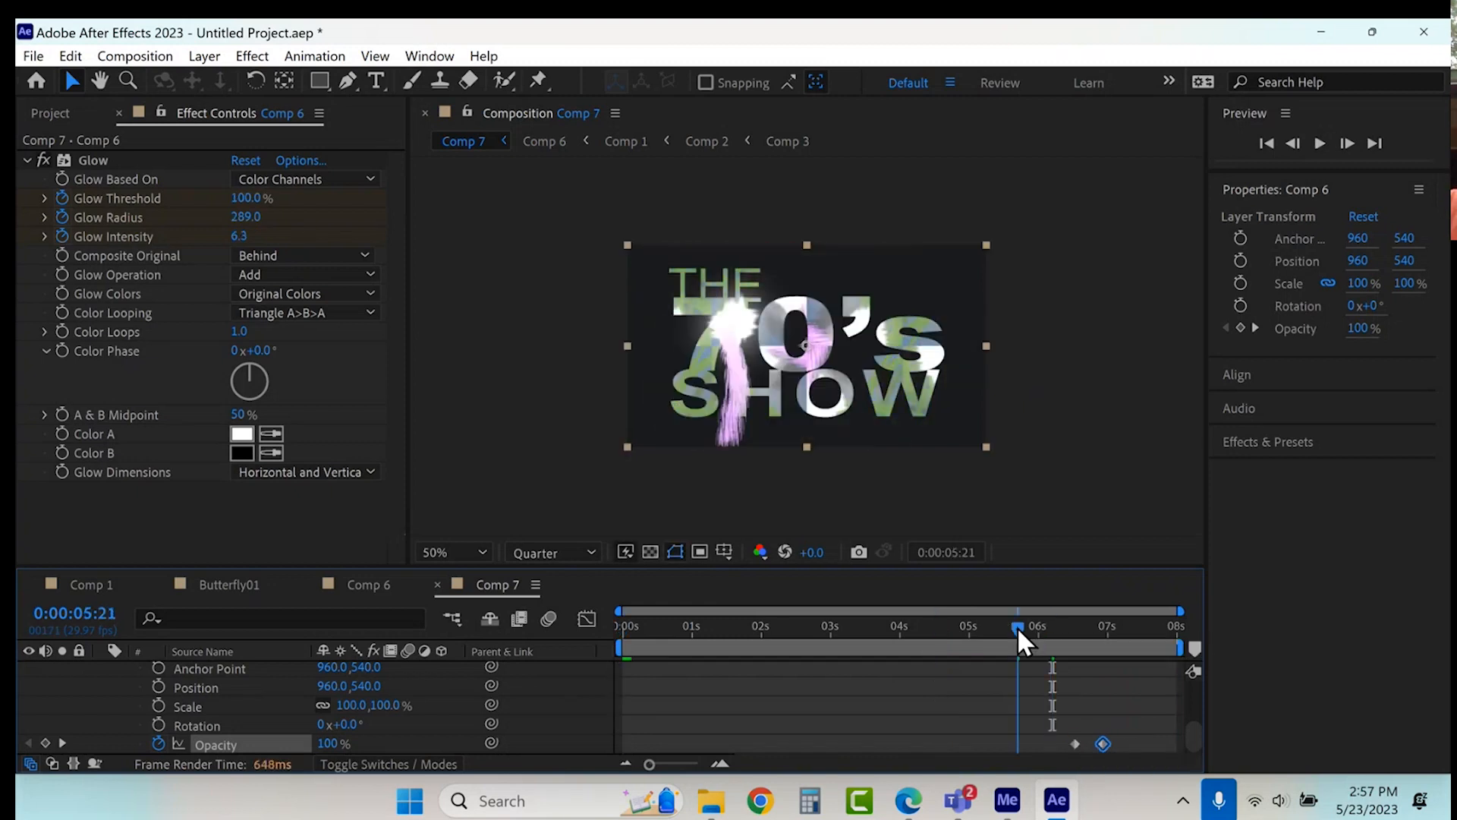
pyautogui.press('space')
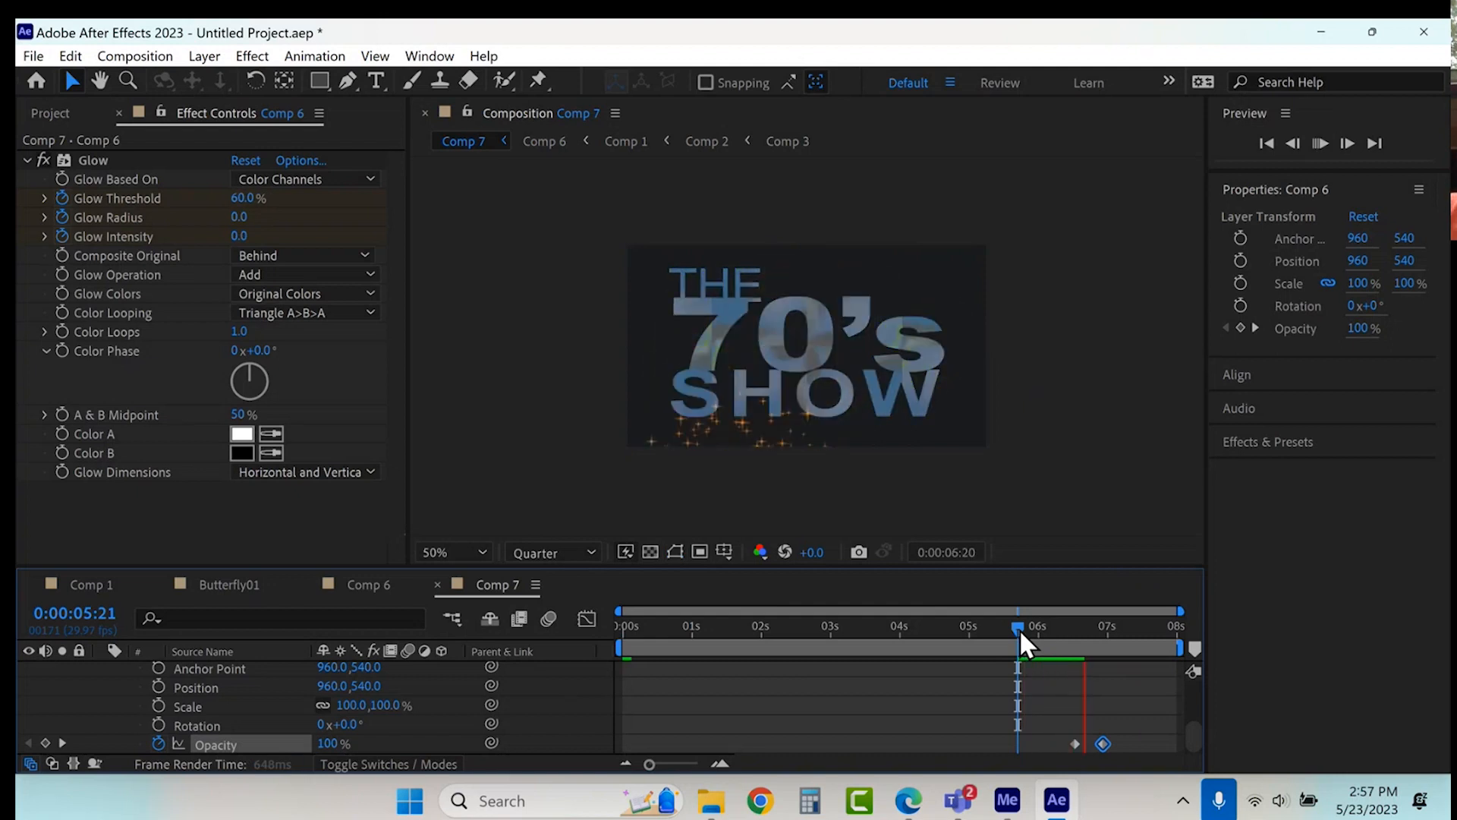
pyautogui.press('space')
# Step: Shift both Opacity keyframes earlier so the fade starts at about 6 seconds, and preview it from 0:00:05:04
pyautogui.moveTo(1066, 735)
pyautogui.mouseDown()
pyautogui.moveTo(1105, 741)
pyautogui.moveTo(1069, 749)
pyautogui.mouseUp()
pyautogui.click(1022, 621)
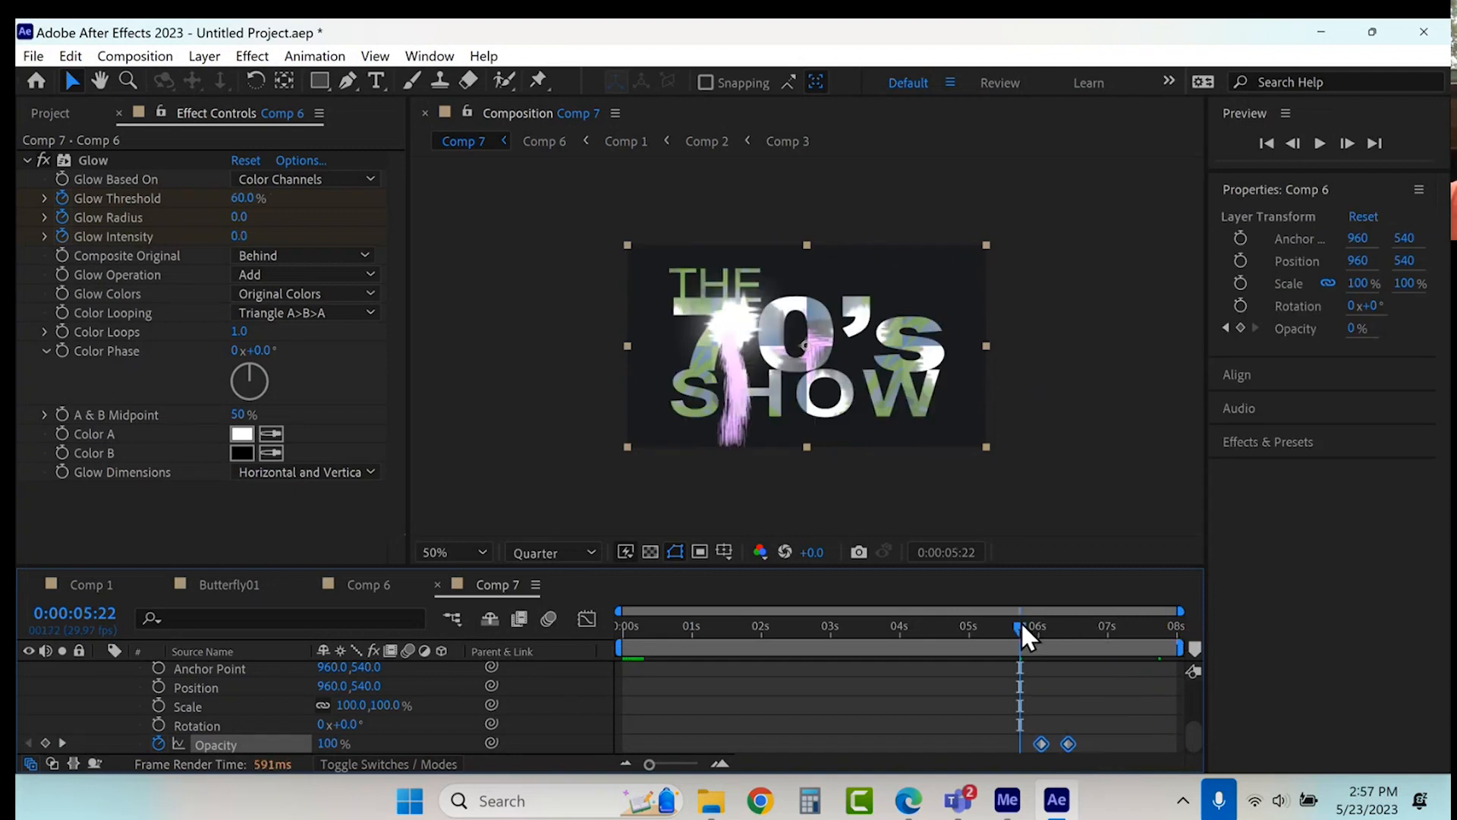
pyautogui.moveTo(1026, 626); pyautogui.dragTo(1087, 630)
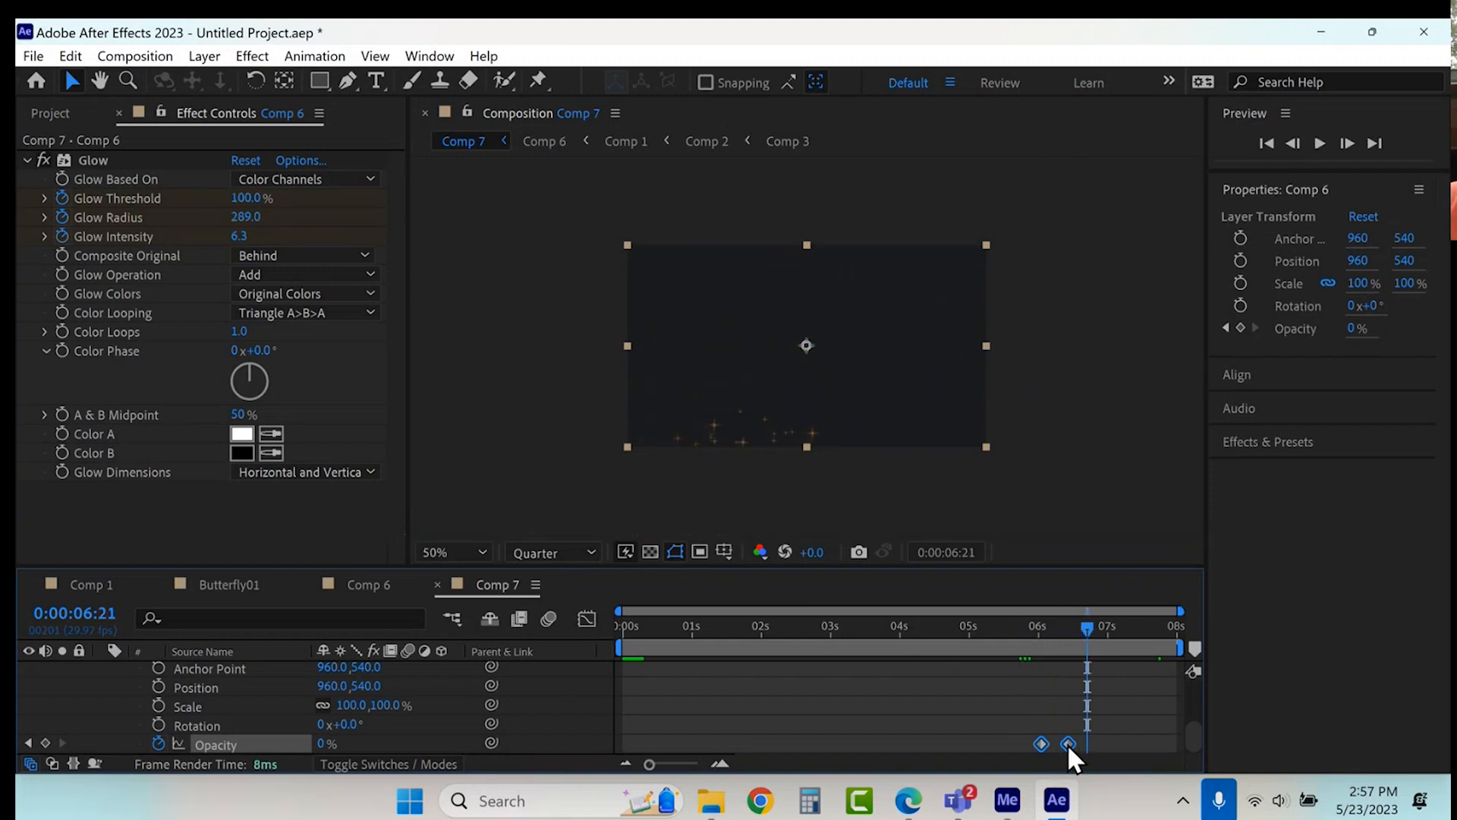
pyautogui.click(978, 627)
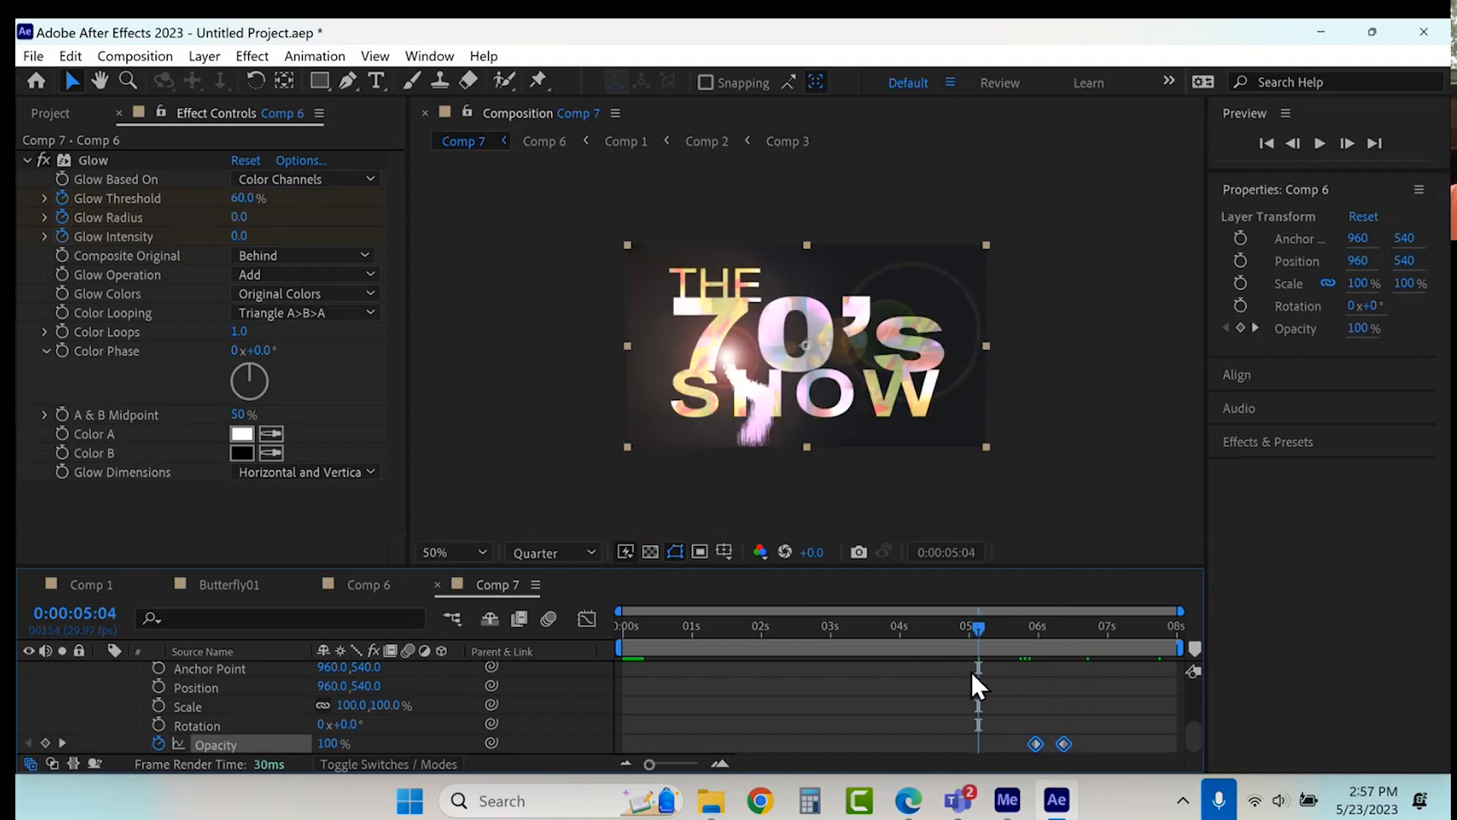
pyautogui.press('space')
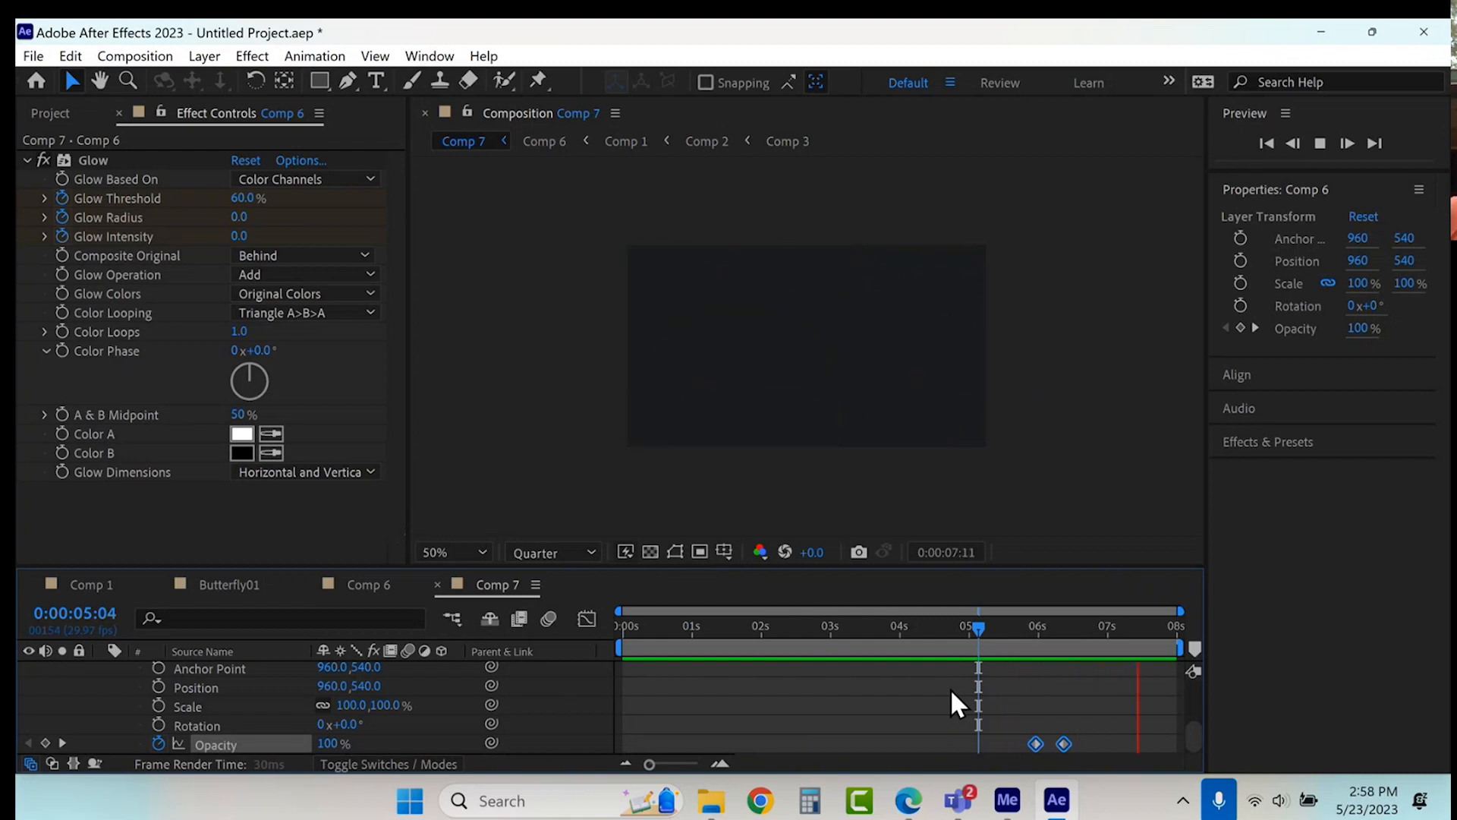
pyautogui.press('space')
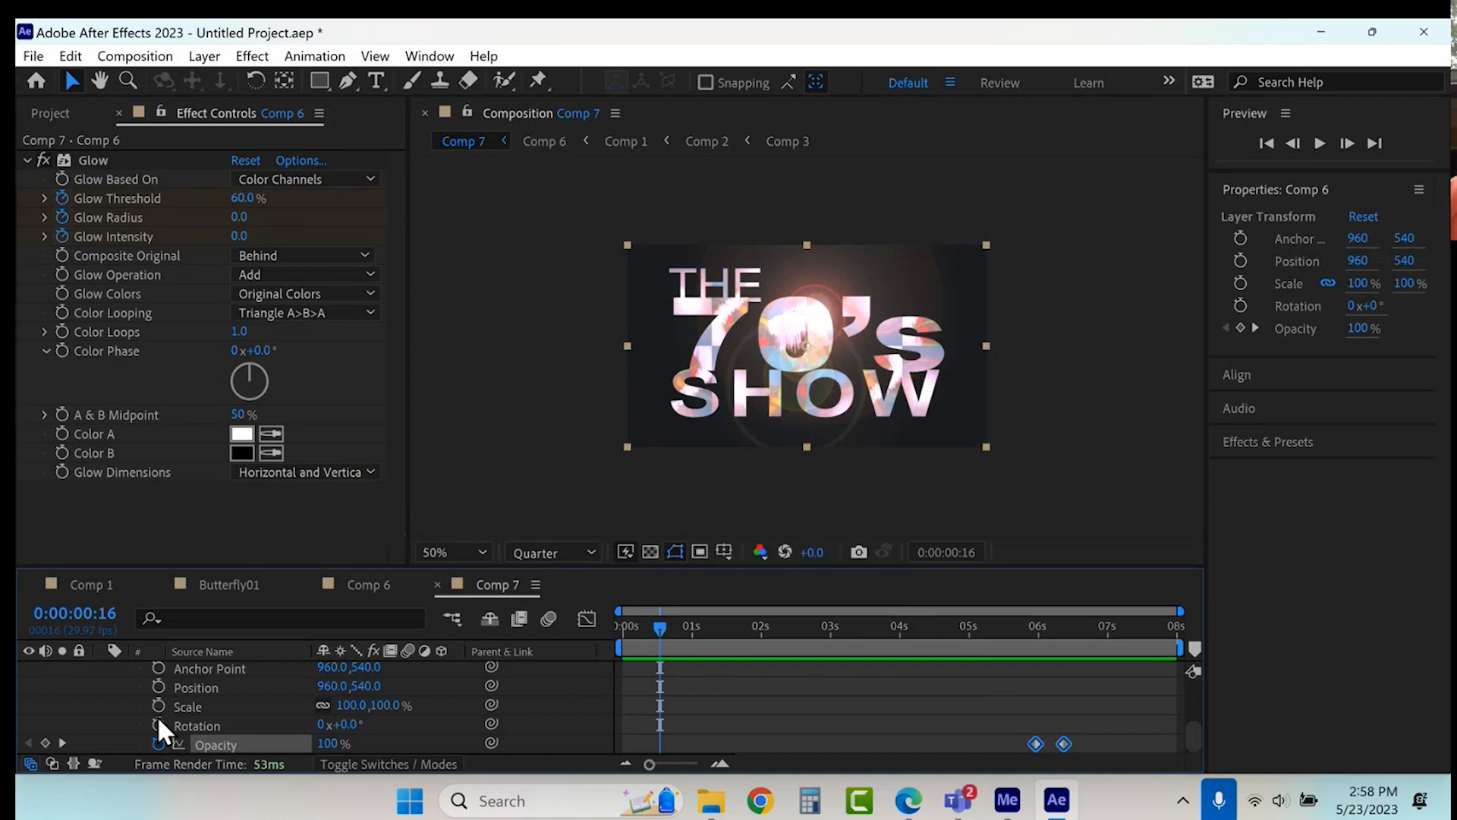
# Step: Draw a closed, roughly triangular Pen mask on the Comp 6 layer around the "0" of 70's and the "HO" of SHOW
pyautogui.scroll(2, 159, 714)
pyautogui.click(102, 726)
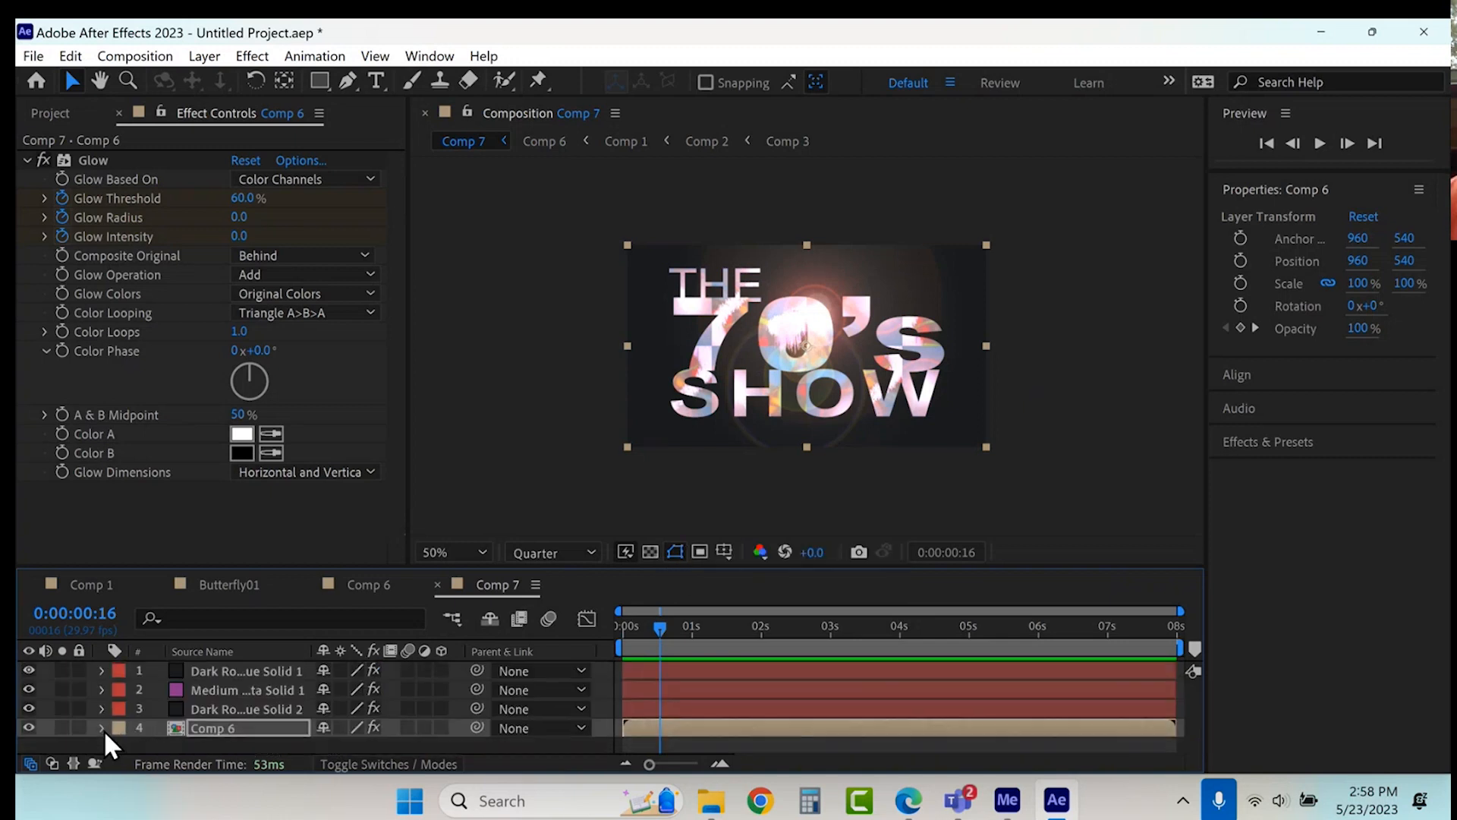
pyautogui.click(227, 675)
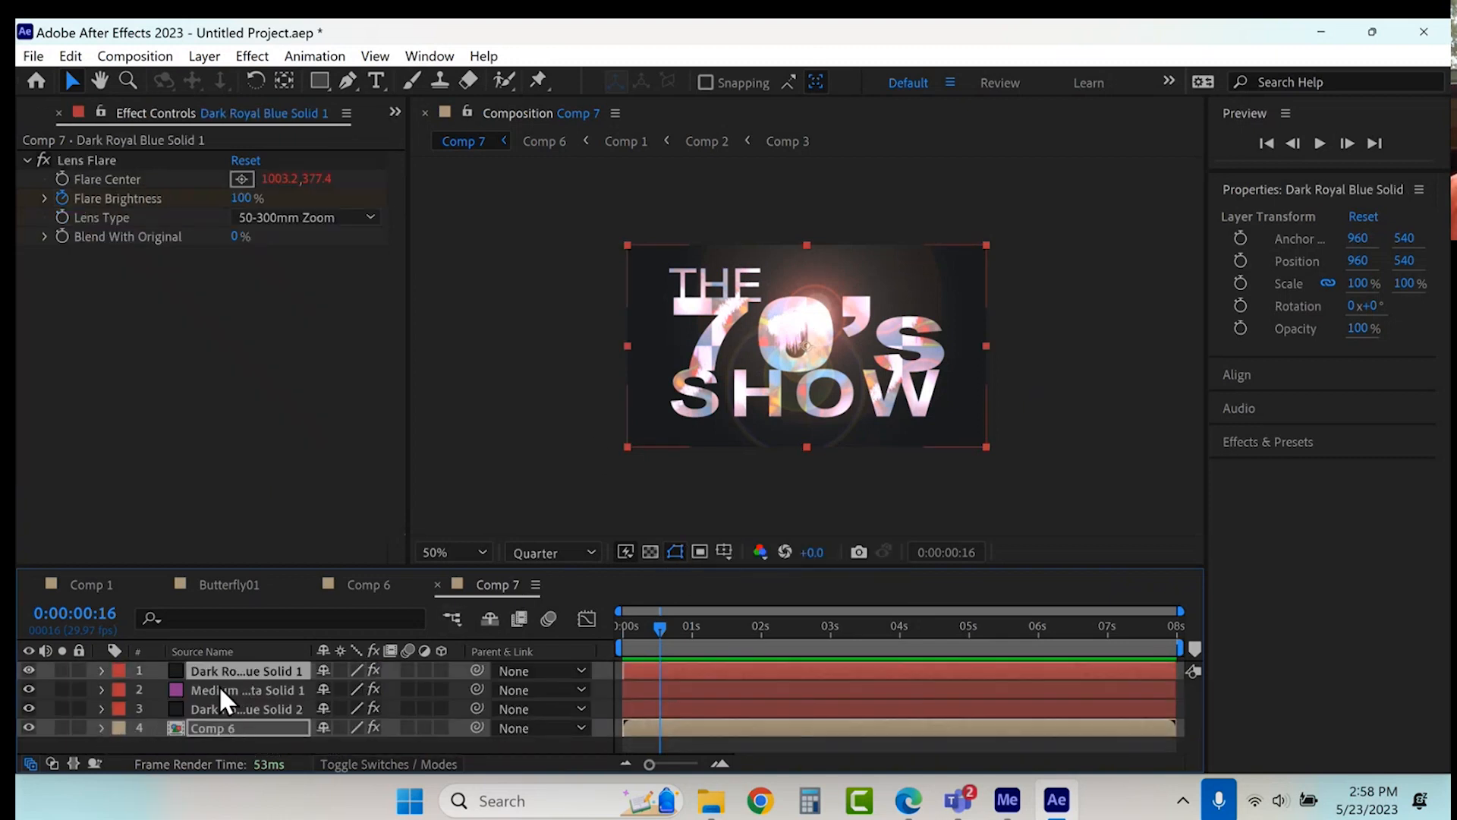
pyautogui.click(217, 690)
pyautogui.click(213, 727)
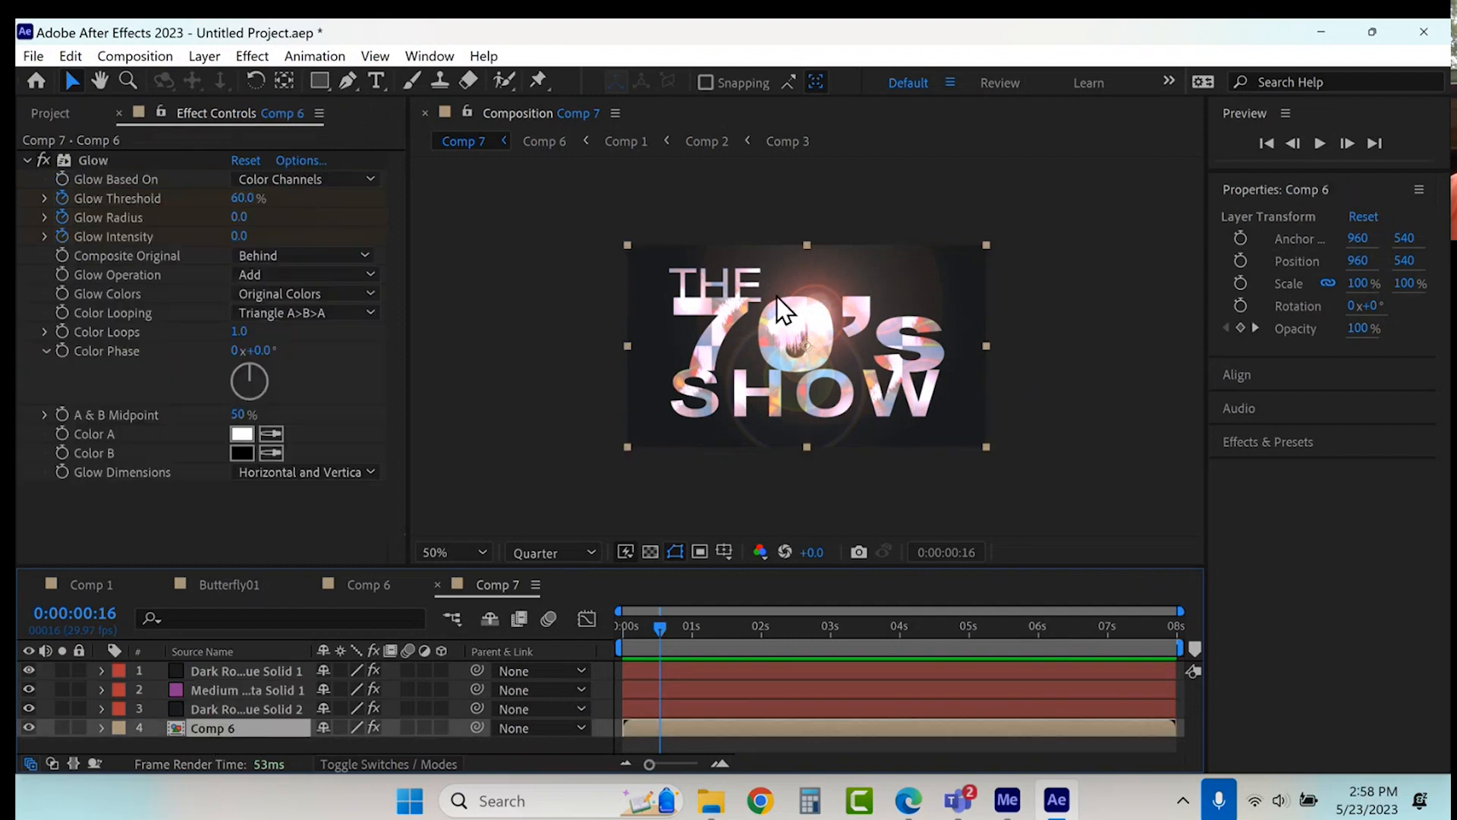
pyautogui.click(347, 81)
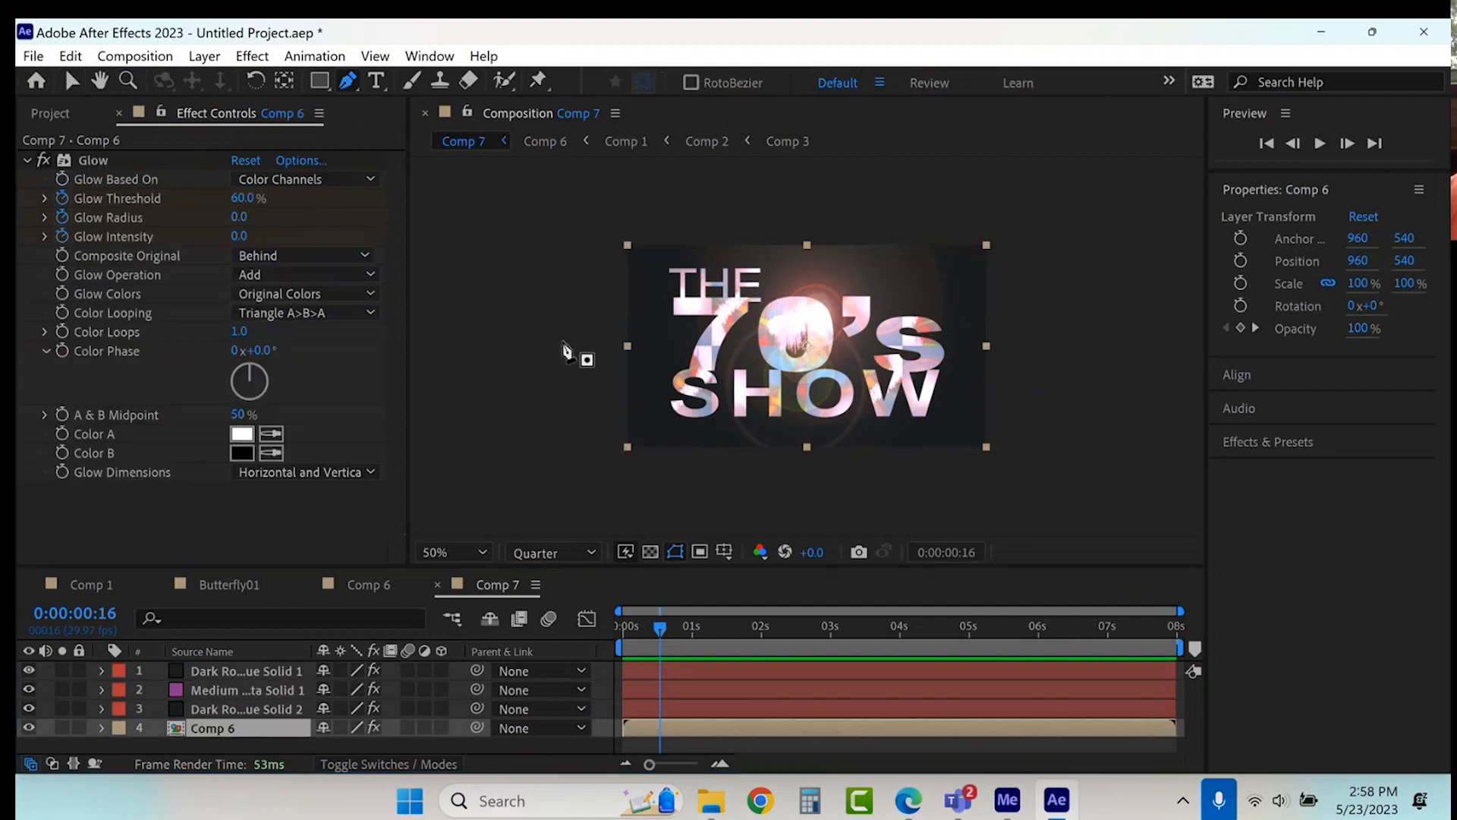
pyautogui.click(804, 265)
pyautogui.click(770, 294)
pyautogui.click(747, 337)
pyautogui.click(726, 370)
pyautogui.click(723, 425)
pyautogui.click(782, 436)
pyautogui.click(856, 425)
pyautogui.click(863, 408)
pyautogui.click(856, 356)
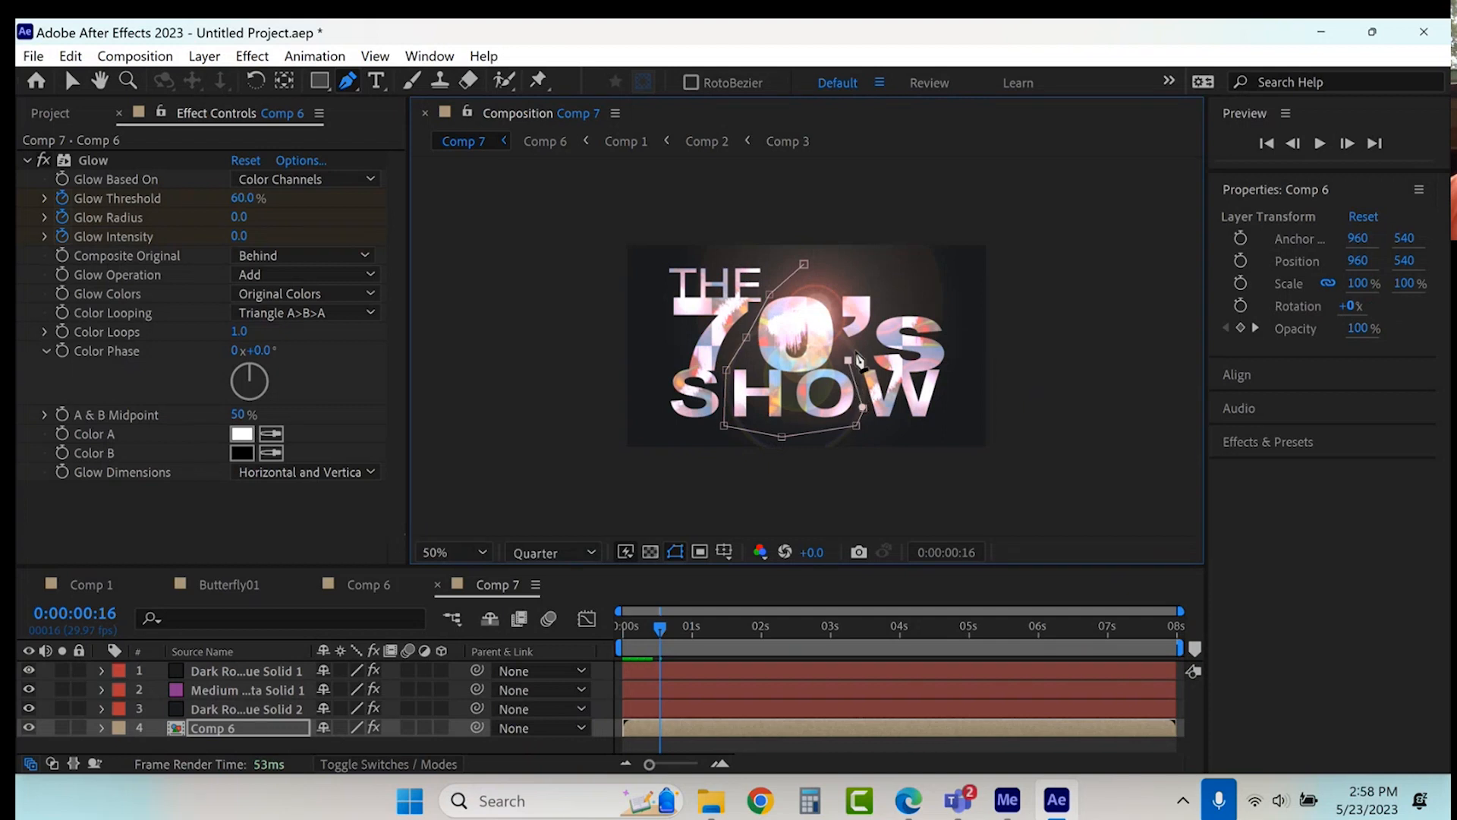
pyautogui.click(839, 313)
pyautogui.click(804, 265)
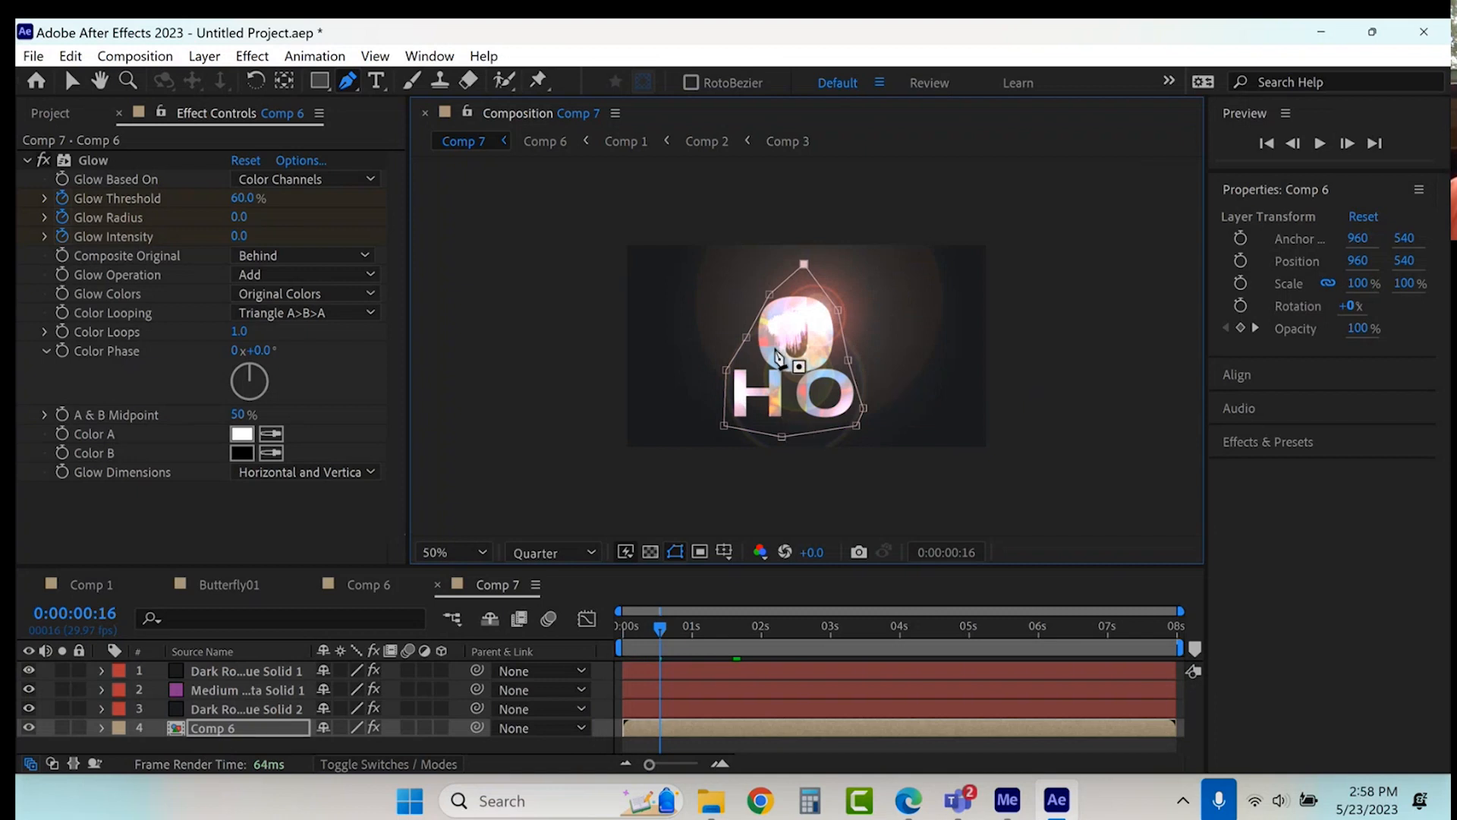
# Step: Duplicate the masked Comp 6 layer and invert Mask 1 on the upper copy
pyautogui.click(208, 727)
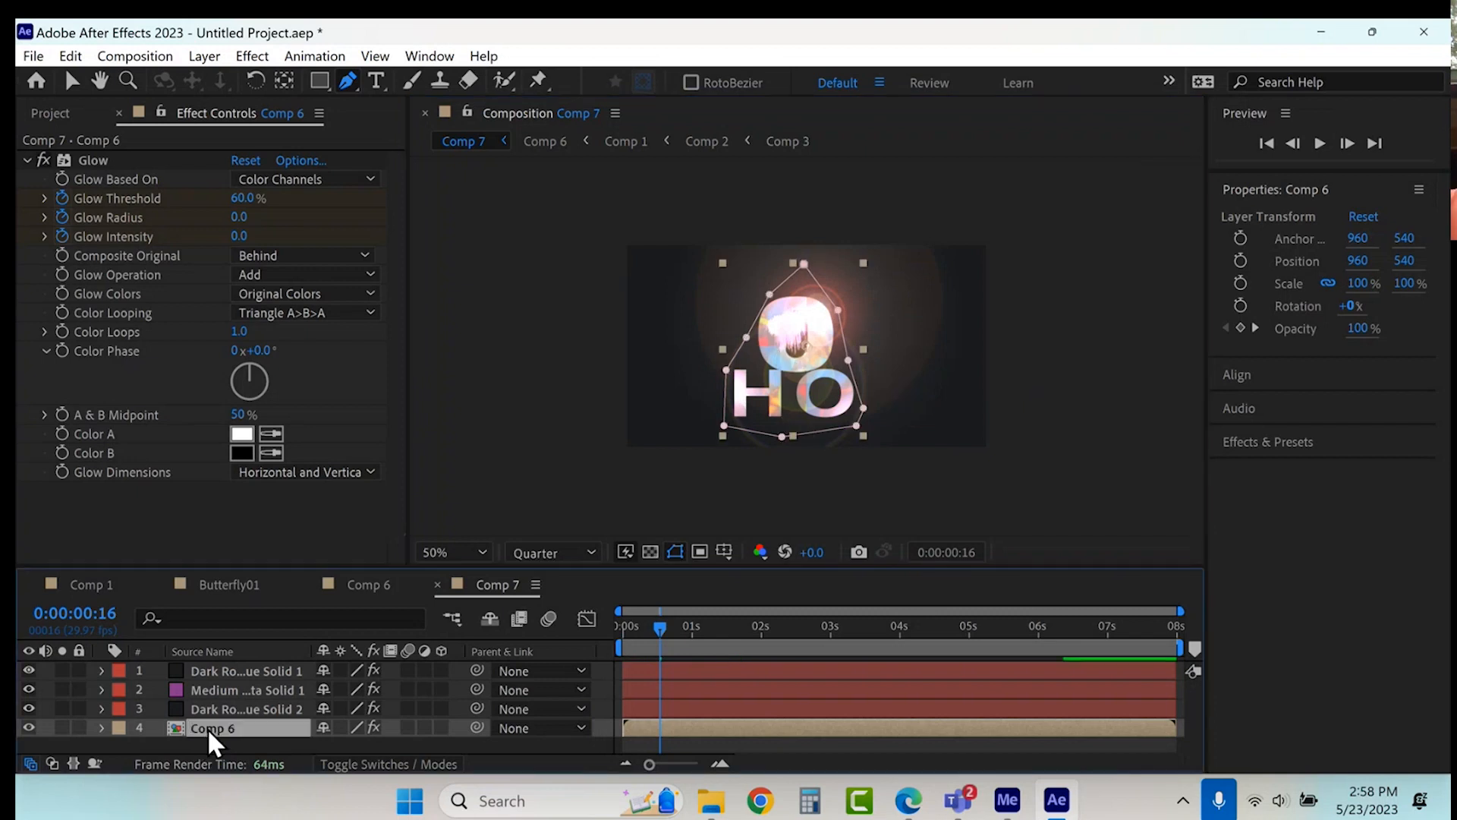
pyautogui.hotkey('ctrl', 'd')
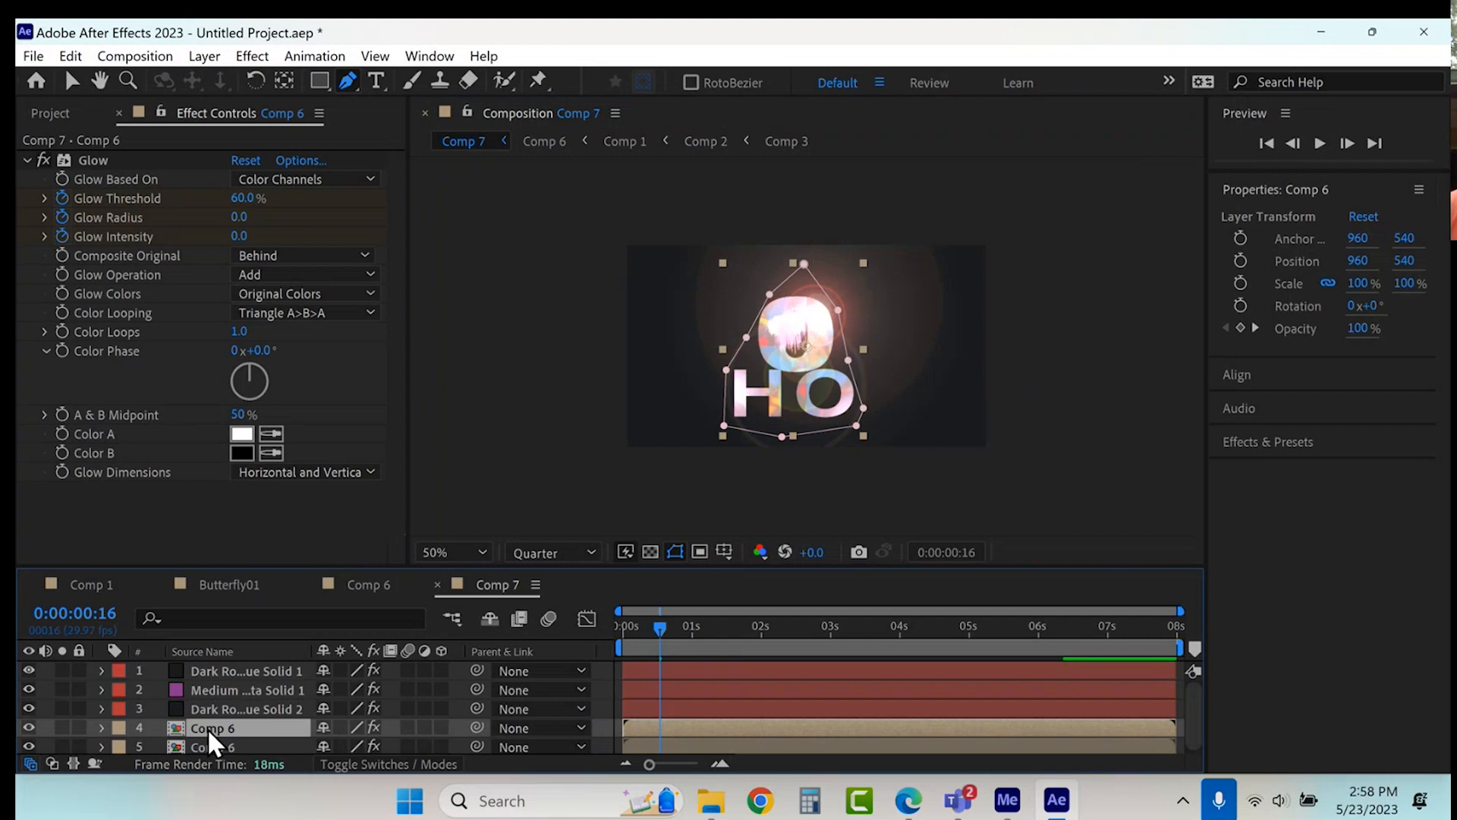
pyautogui.click(102, 727)
pyautogui.click(122, 706)
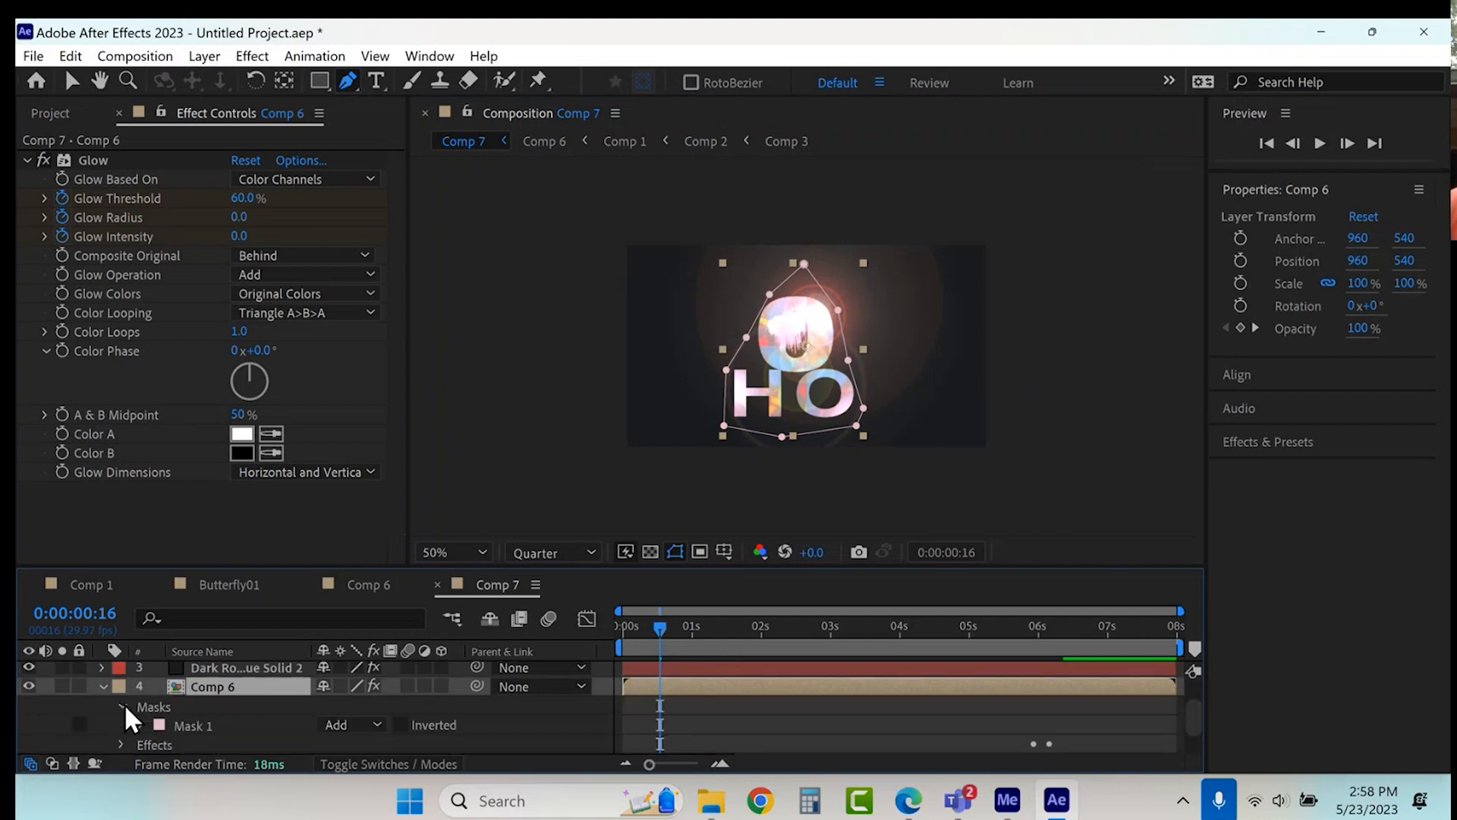
pyautogui.click(402, 725)
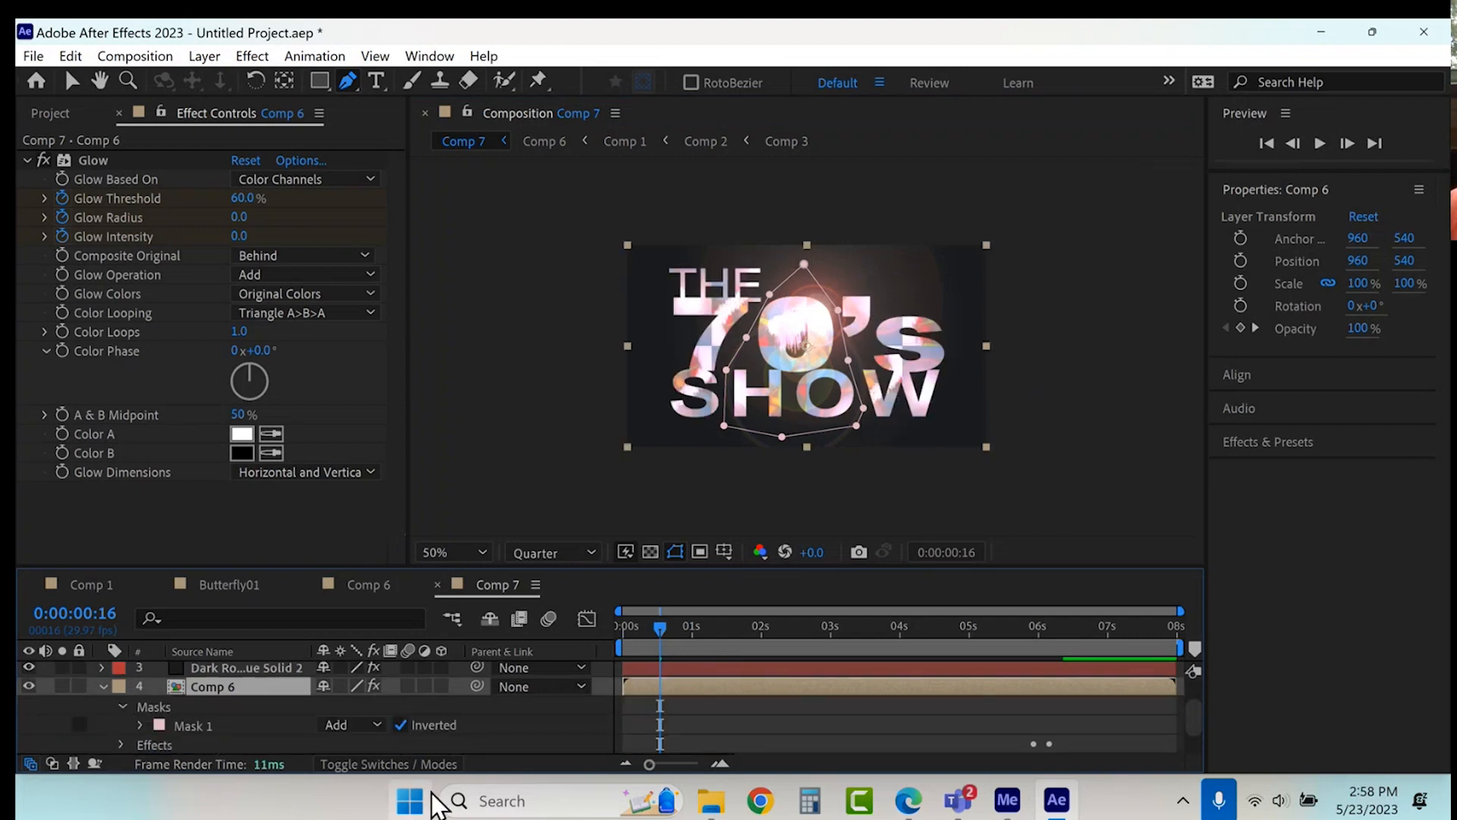
pyautogui.click(102, 685)
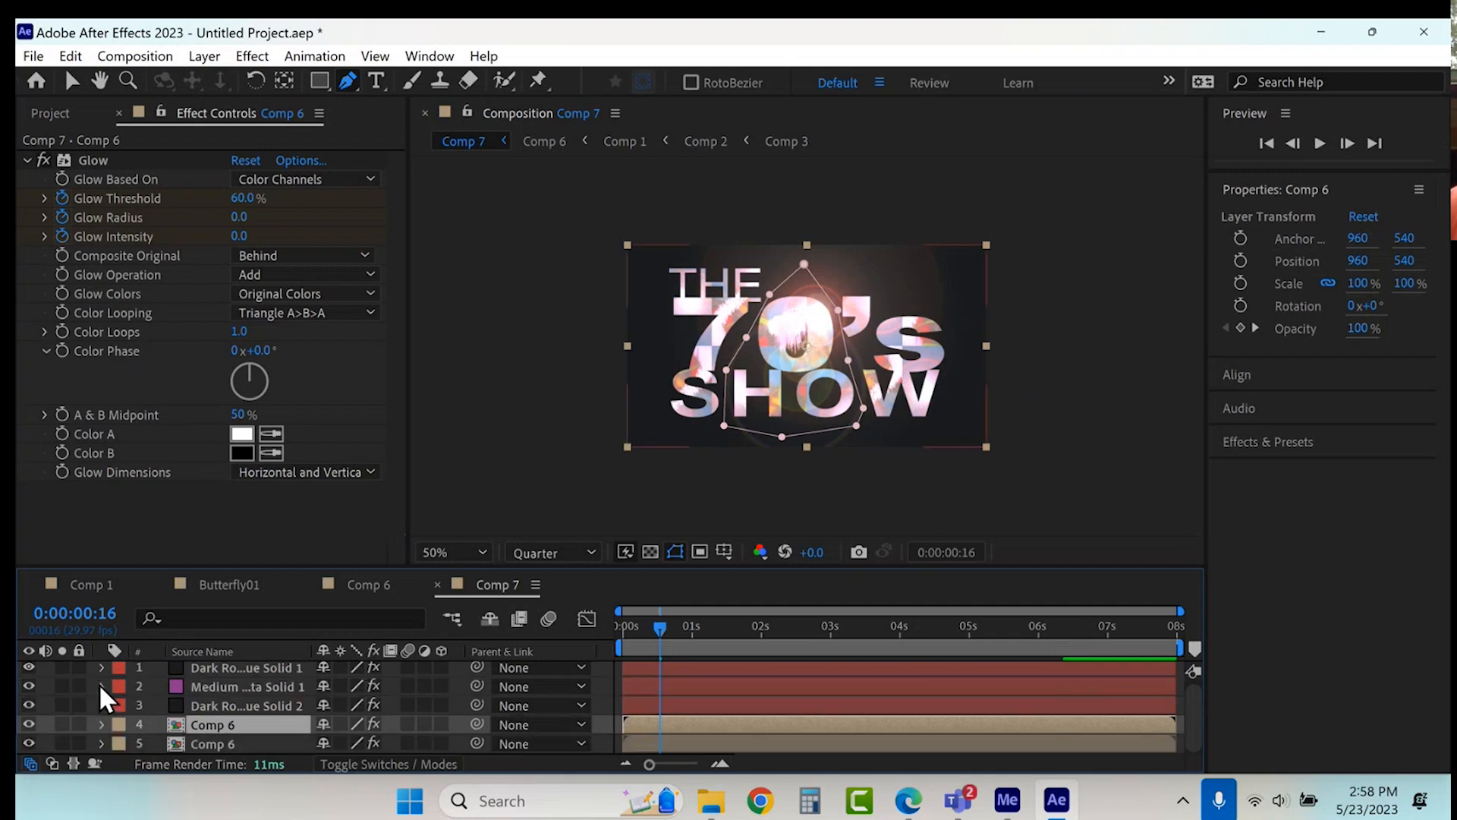
# Step: Move the lower Comp 6 copy above all the solid layers and preview Comp 7 from the start
pyautogui.click(240, 740)
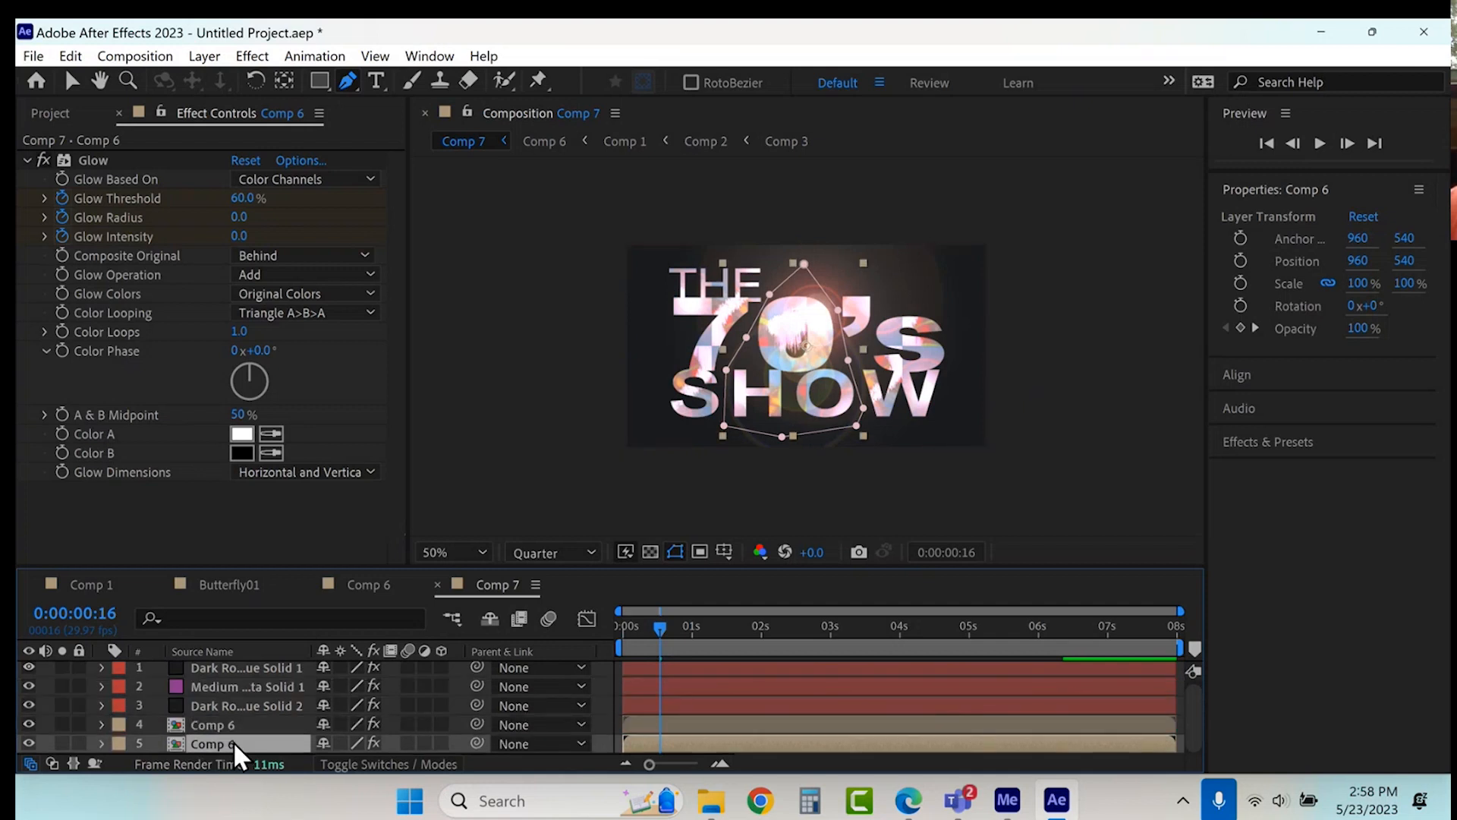
pyautogui.moveTo(233, 741); pyautogui.dragTo(233, 668)
pyautogui.click(617, 621)
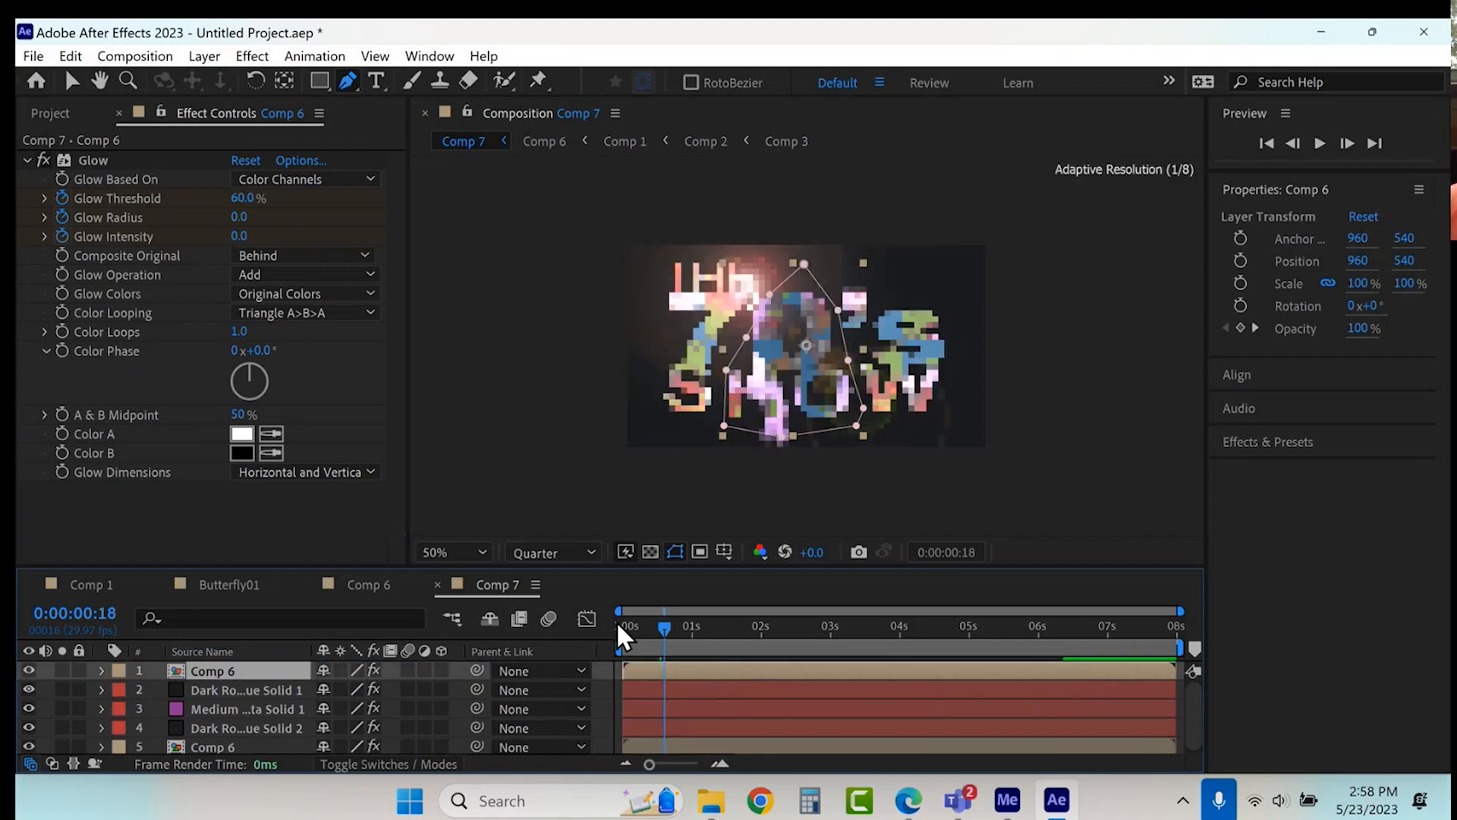
pyautogui.press('space')
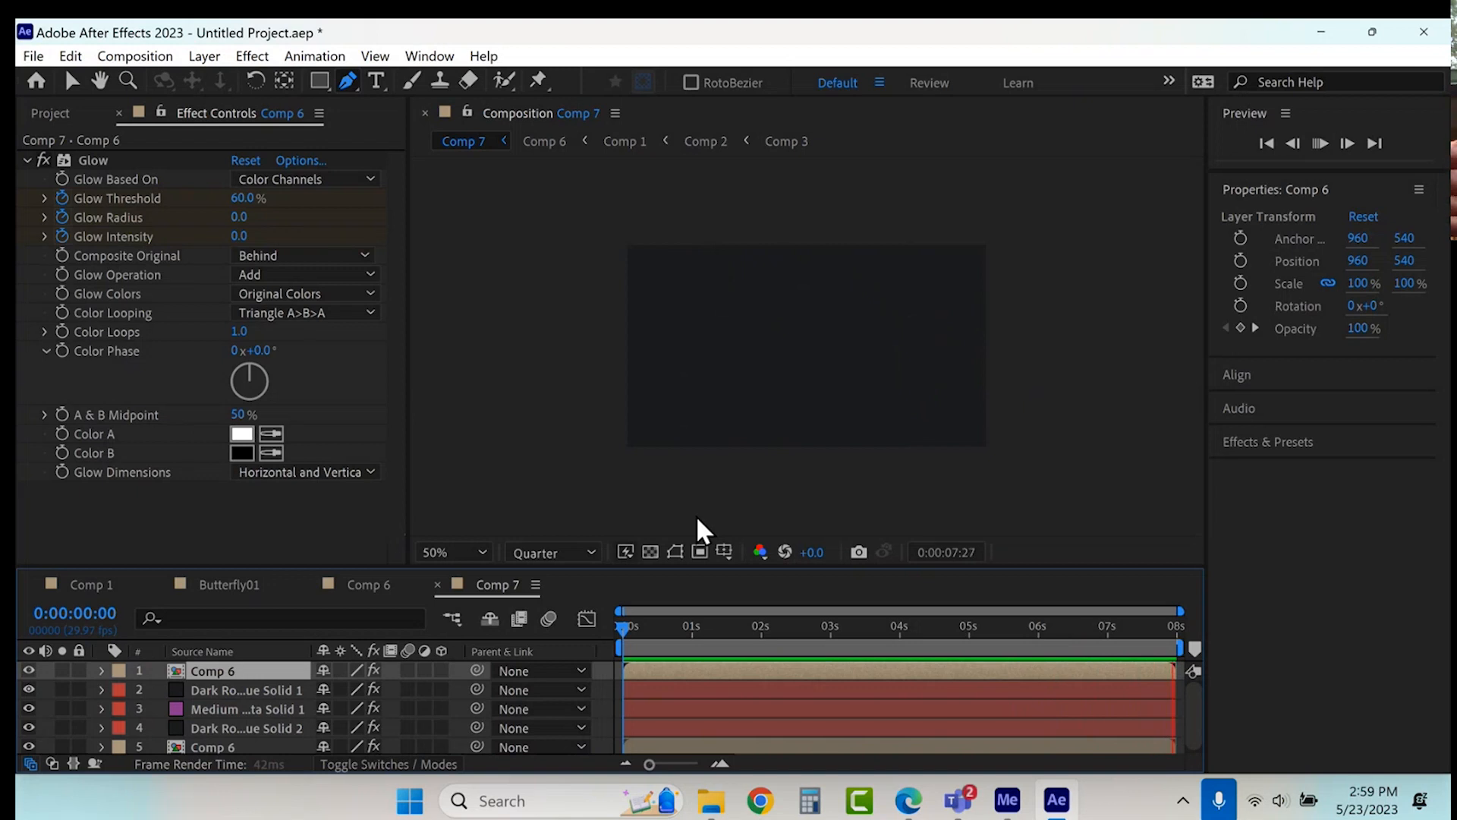
pyautogui.press('space')
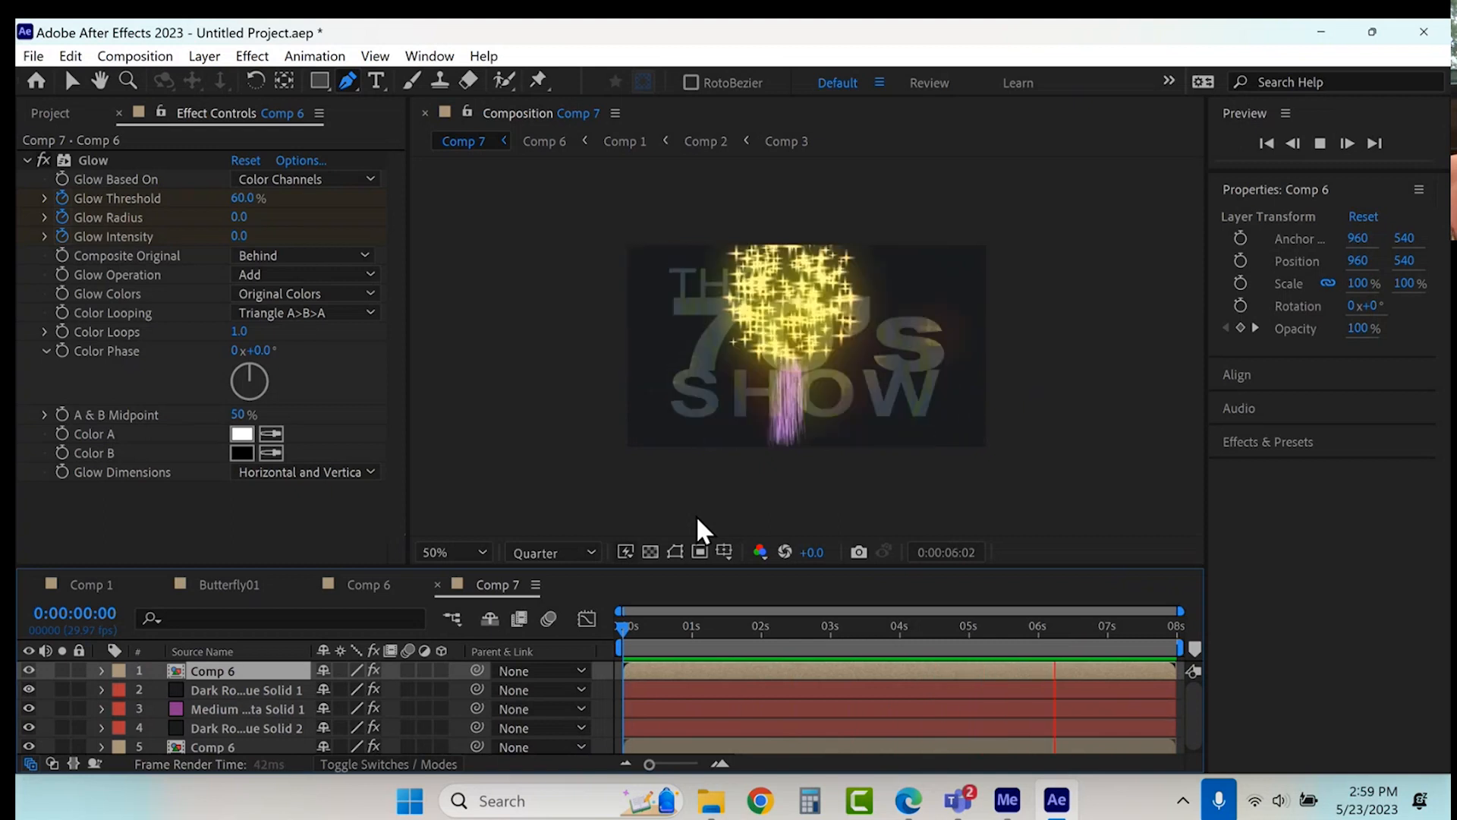
pyautogui.press('space')
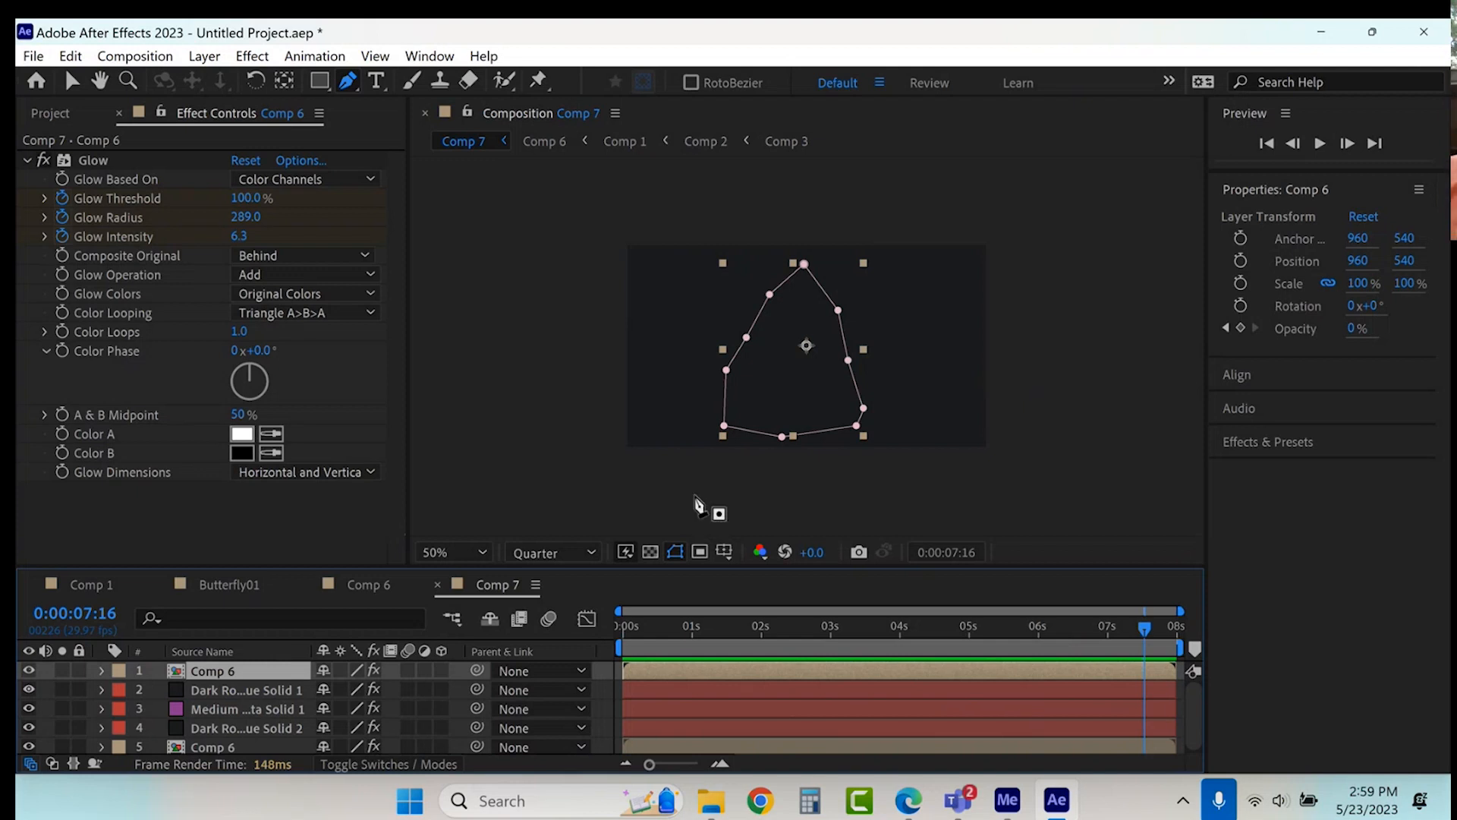
pyautogui.moveTo(729, 635); pyautogui.dragTo(583, 650)
pyautogui.press('space')
pyautogui.moveTo(781, 624); pyautogui.dragTo(1108, 575)
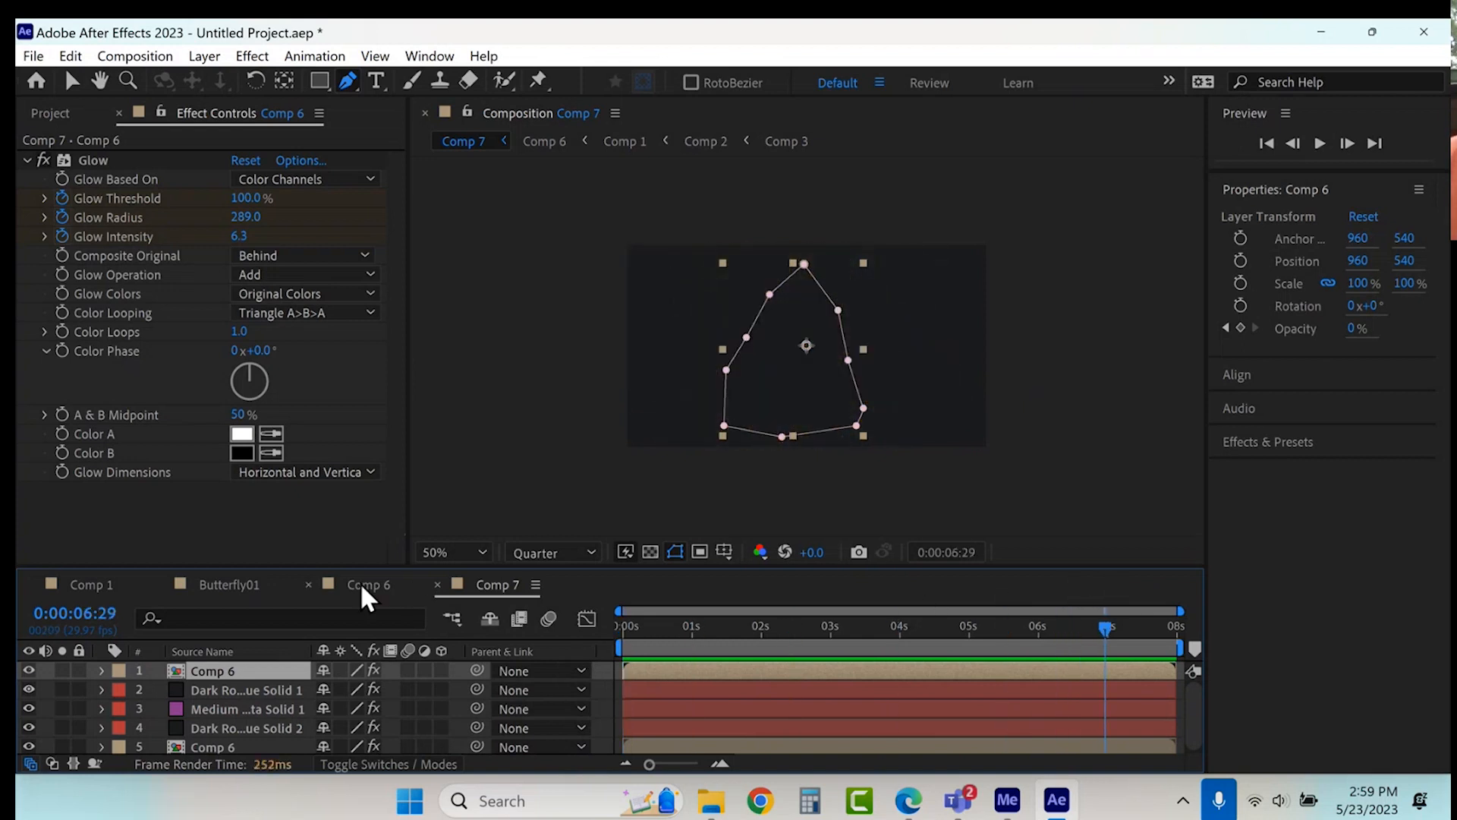
# Step: Replace the word "THE" in Comp 6's title text layer with "San Francisco"
pyautogui.click(362, 592)
pyautogui.click(275, 668)
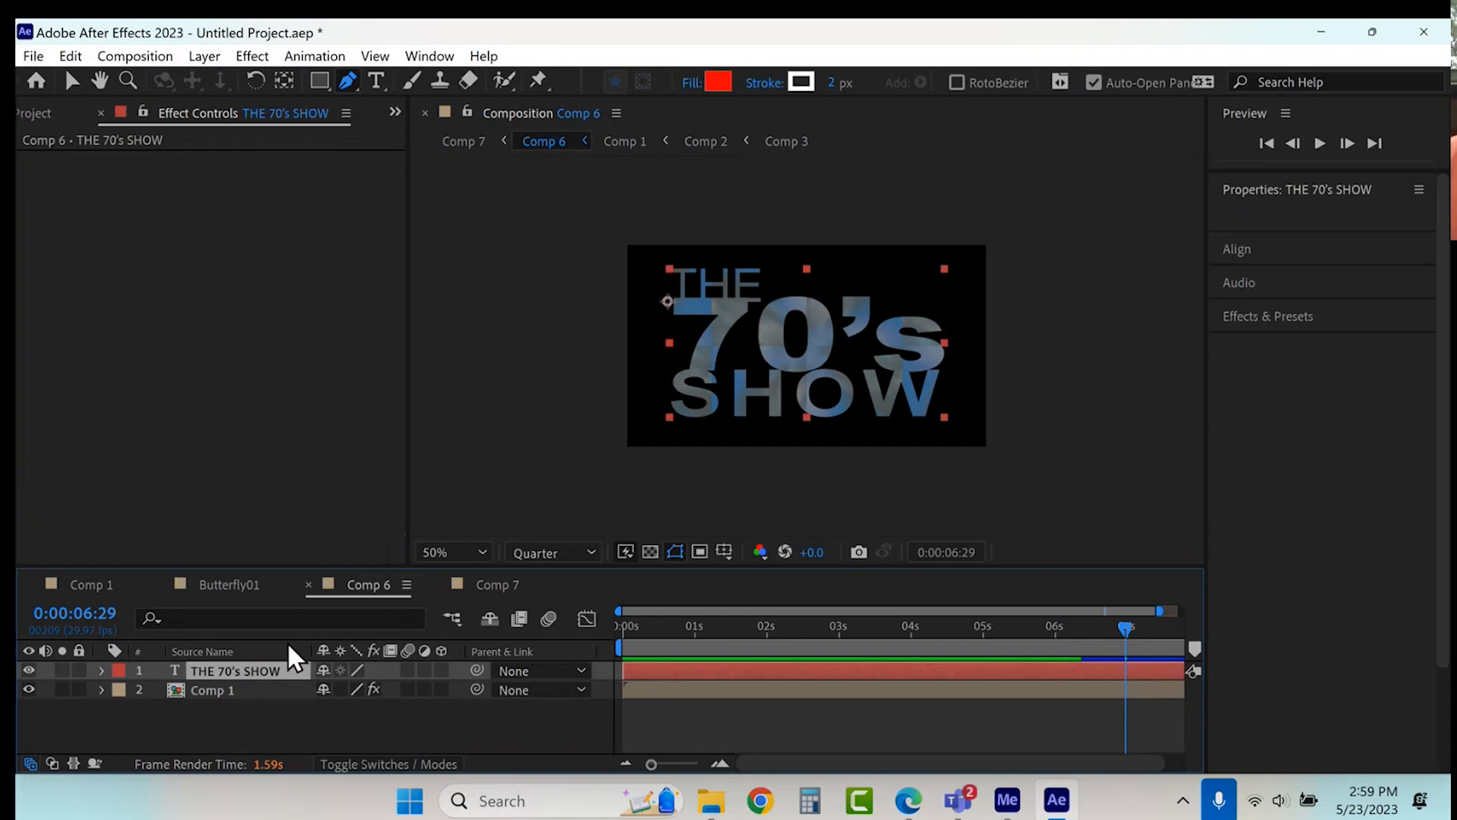
pyautogui.click(375, 81)
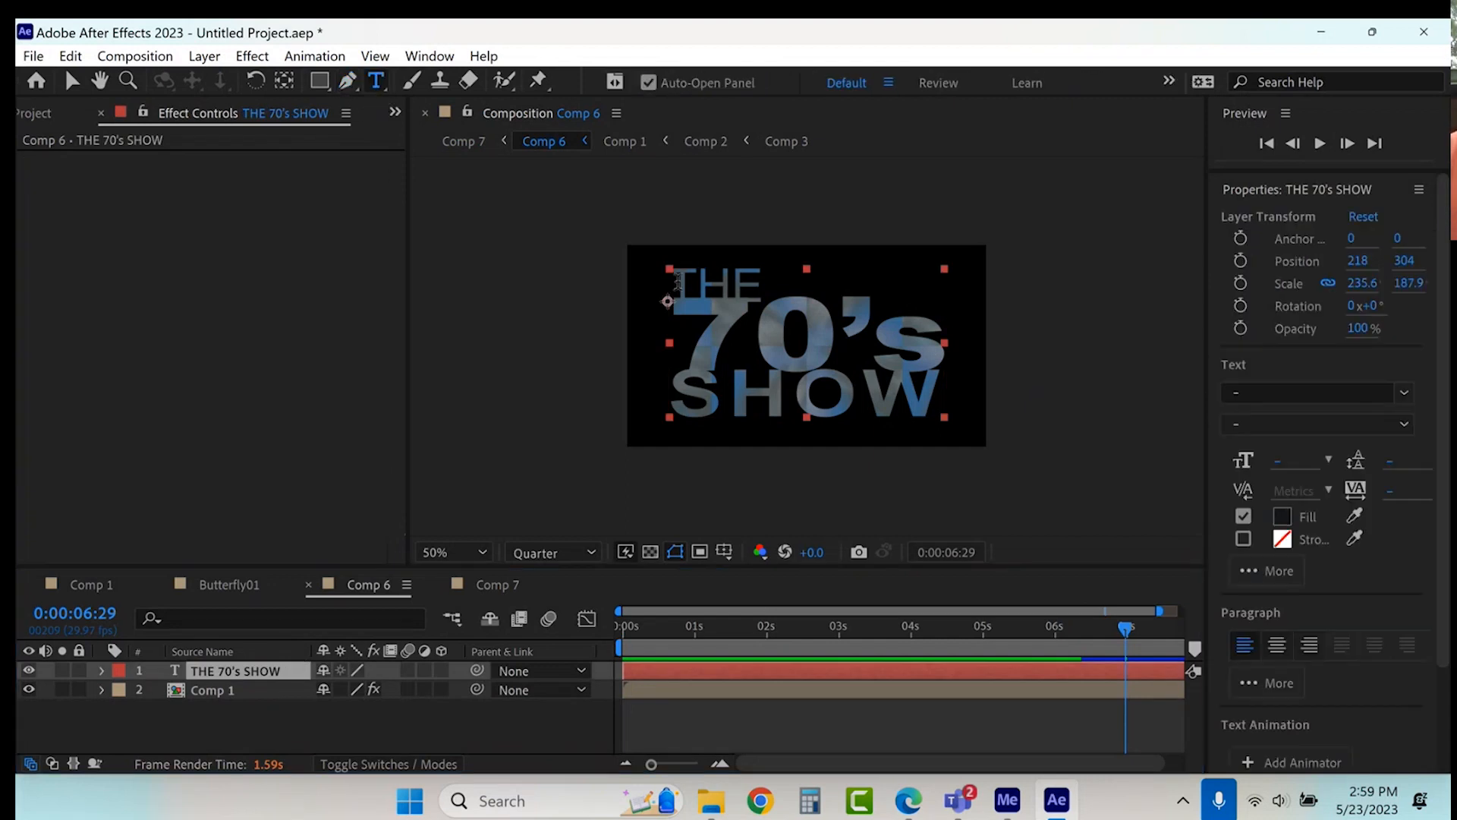
pyautogui.moveTo(684, 282); pyautogui.dragTo(762, 276)
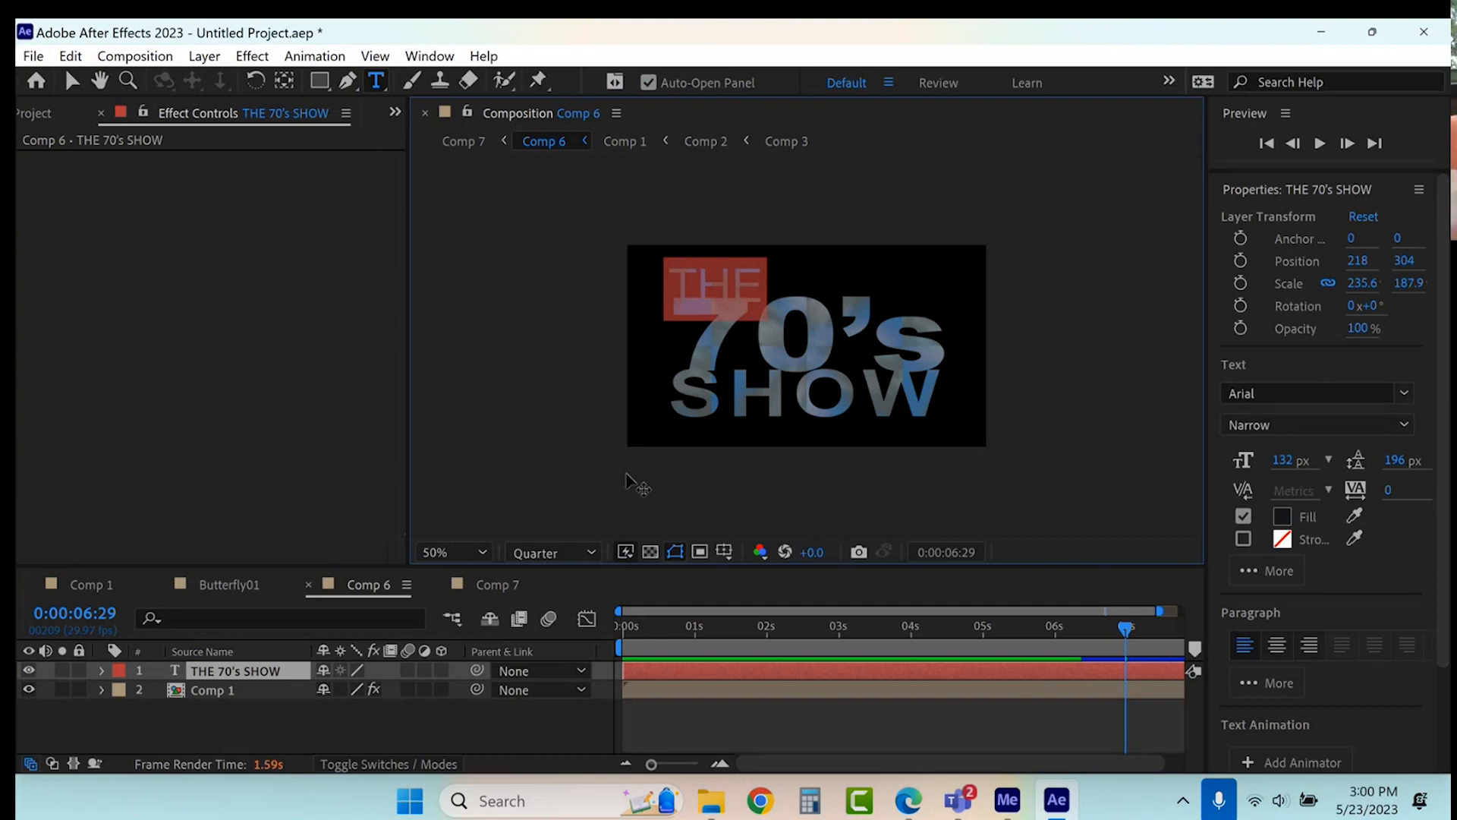
pyautogui.write('San Francisco')
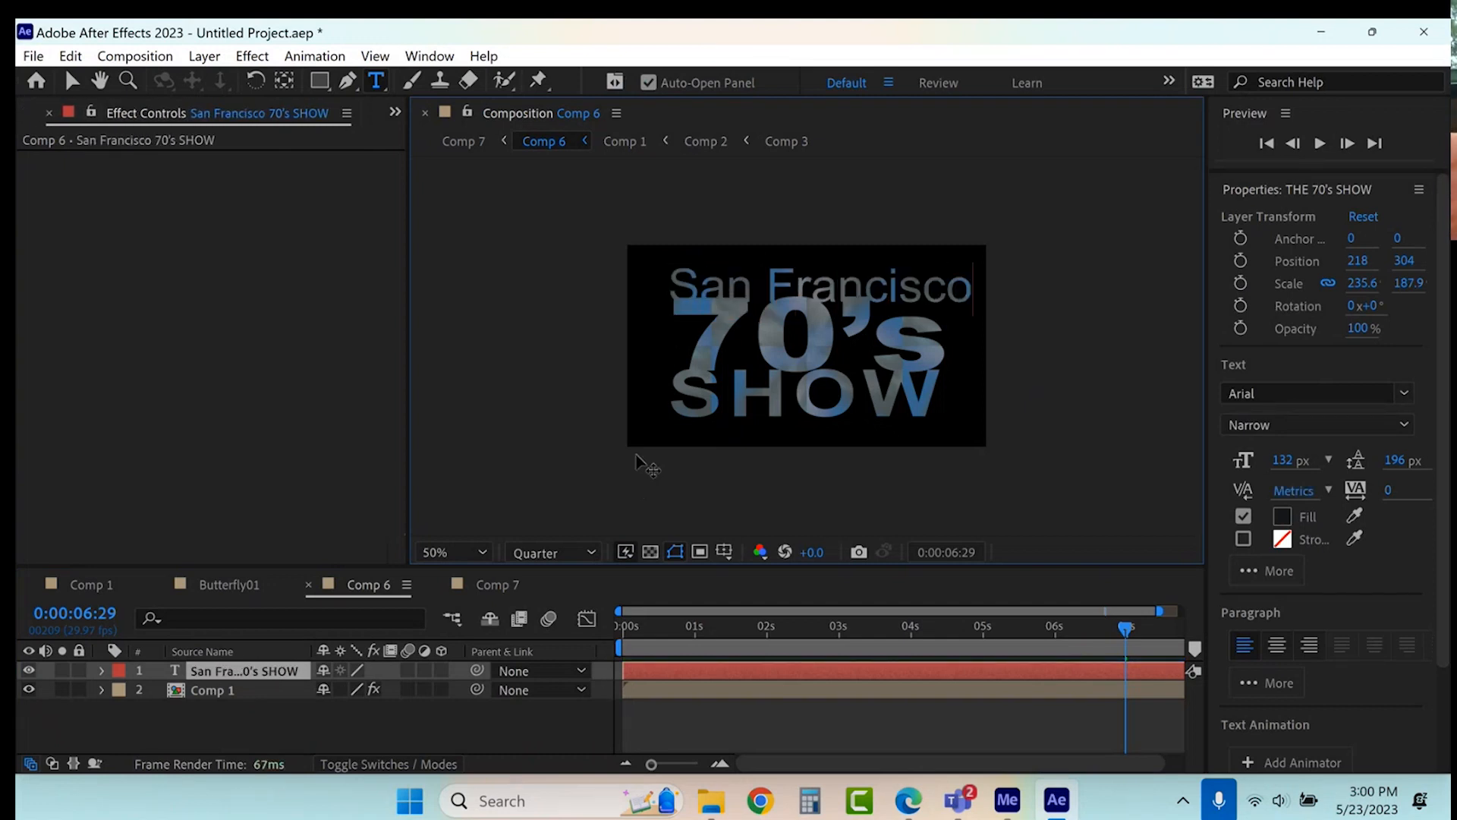
# Step: Reduce the font size of "San Francisco" to 67 px and raise its leading to 241 px
pyautogui.moveTo(676, 285); pyautogui.dragTo(972, 283)
pyautogui.moveTo(1283, 460); pyautogui.dragTo(1215, 463)
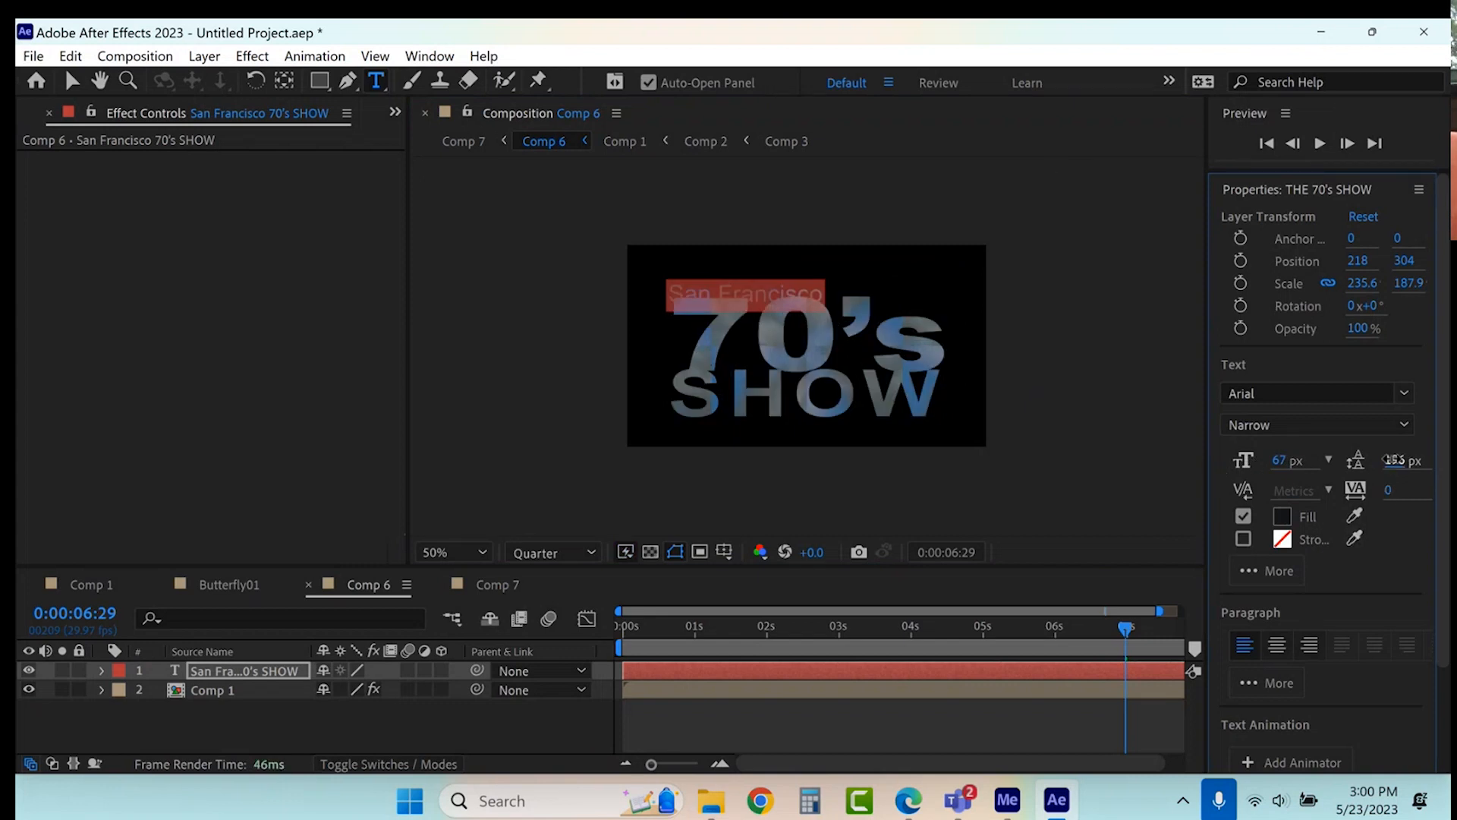
pyautogui.moveTo(1389, 460); pyautogui.dragTo(1412, 459)
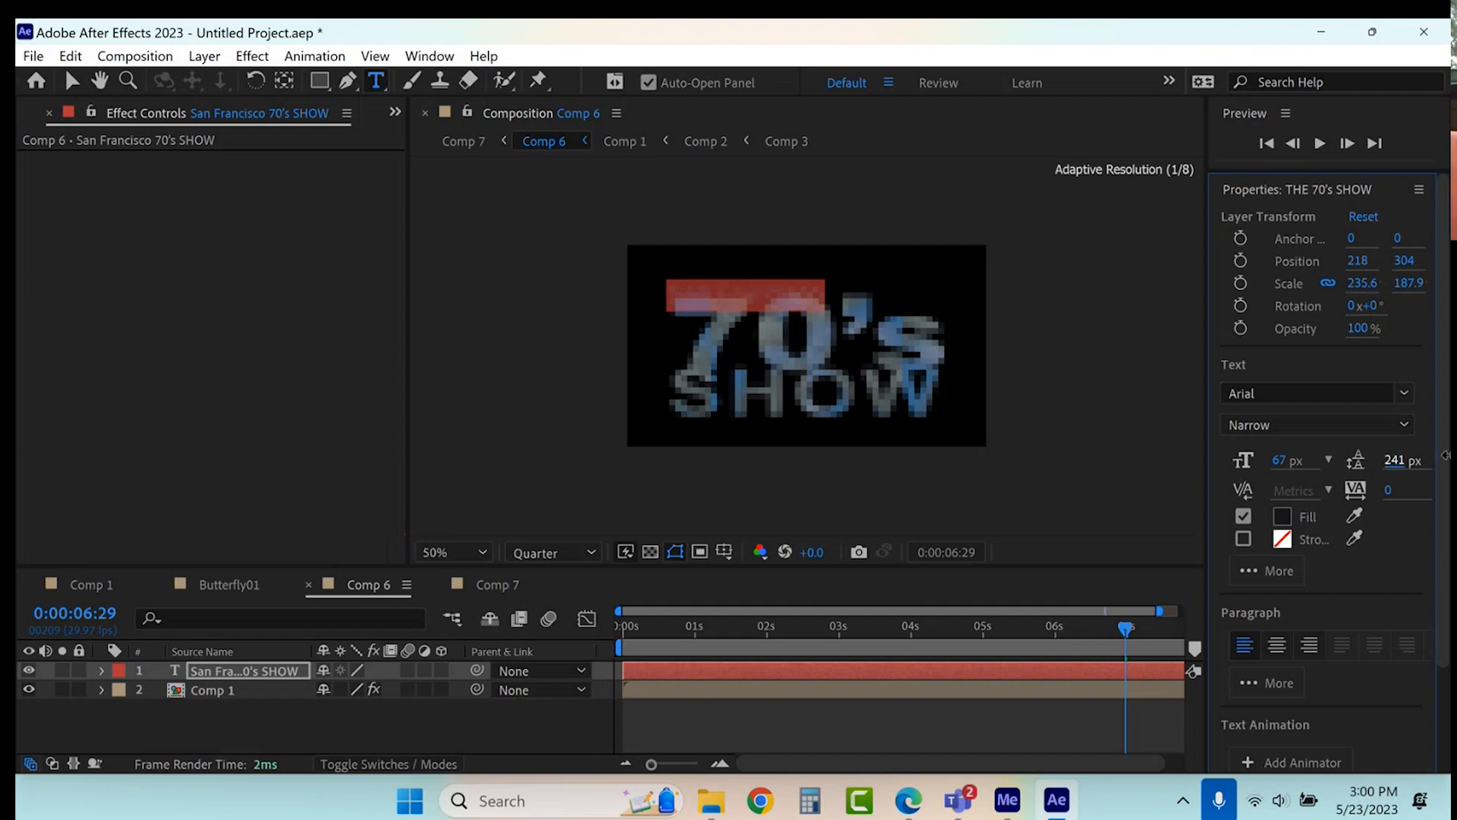
# Step: Replace "70's" with "DISCO" and reduce the font size of the letters "DISC" to 149 px, leaving the final "O" large
pyautogui.moveTo(668, 298); pyautogui.dragTo(923, 348)
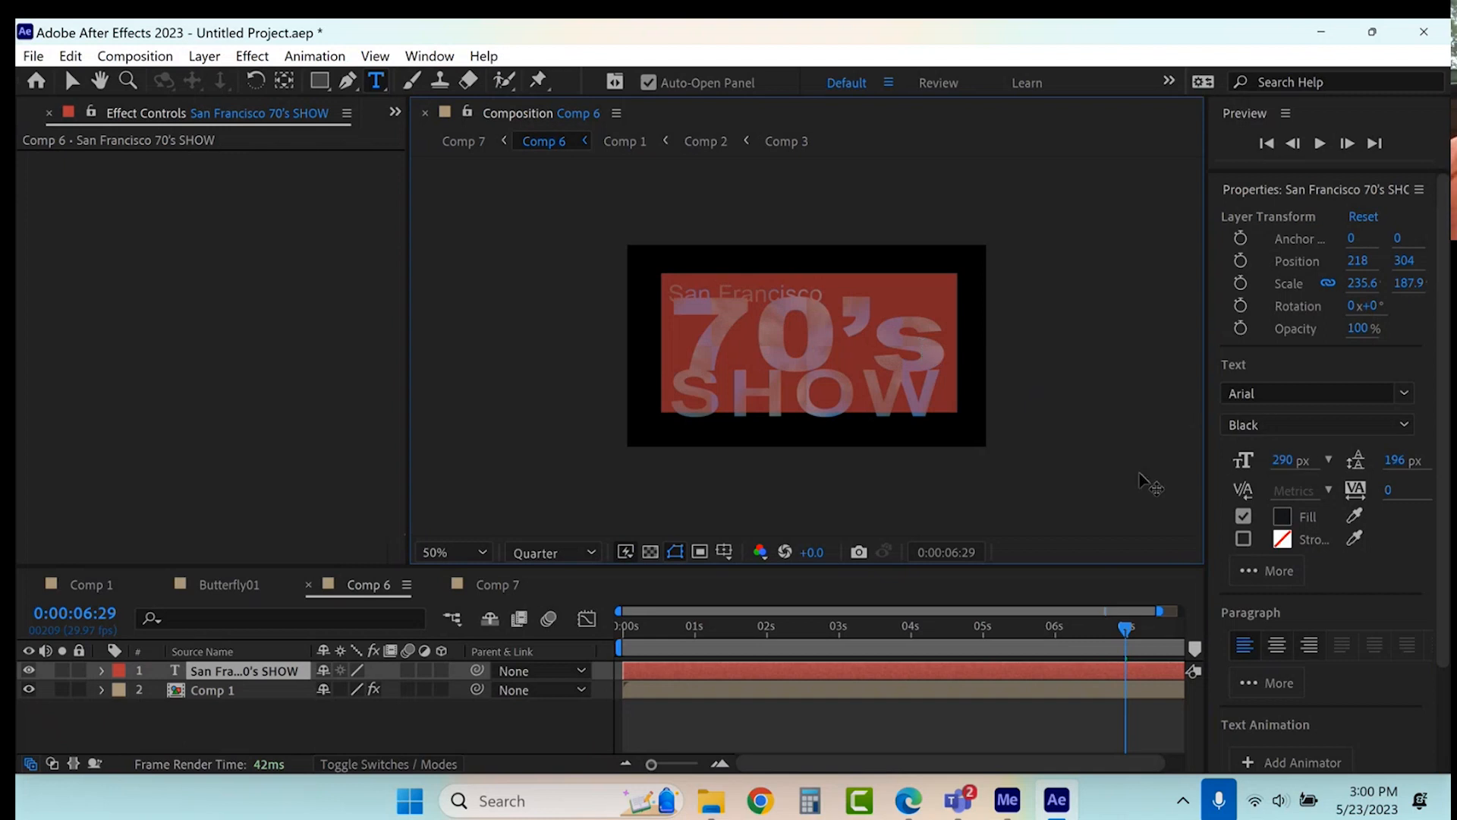
pyautogui.write('DISCO')
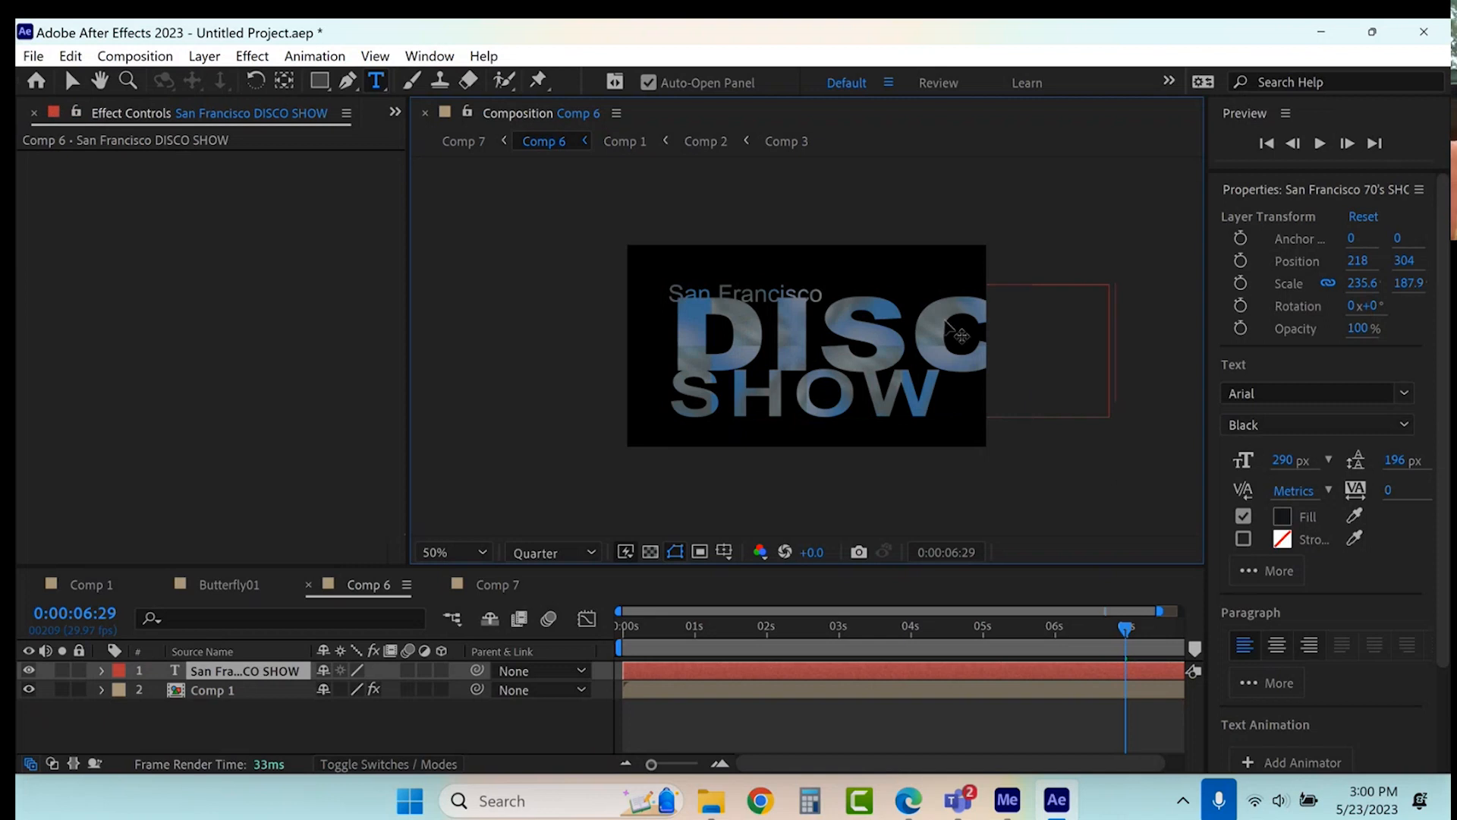
pyautogui.moveTo(680, 329); pyautogui.dragTo(1017, 402)
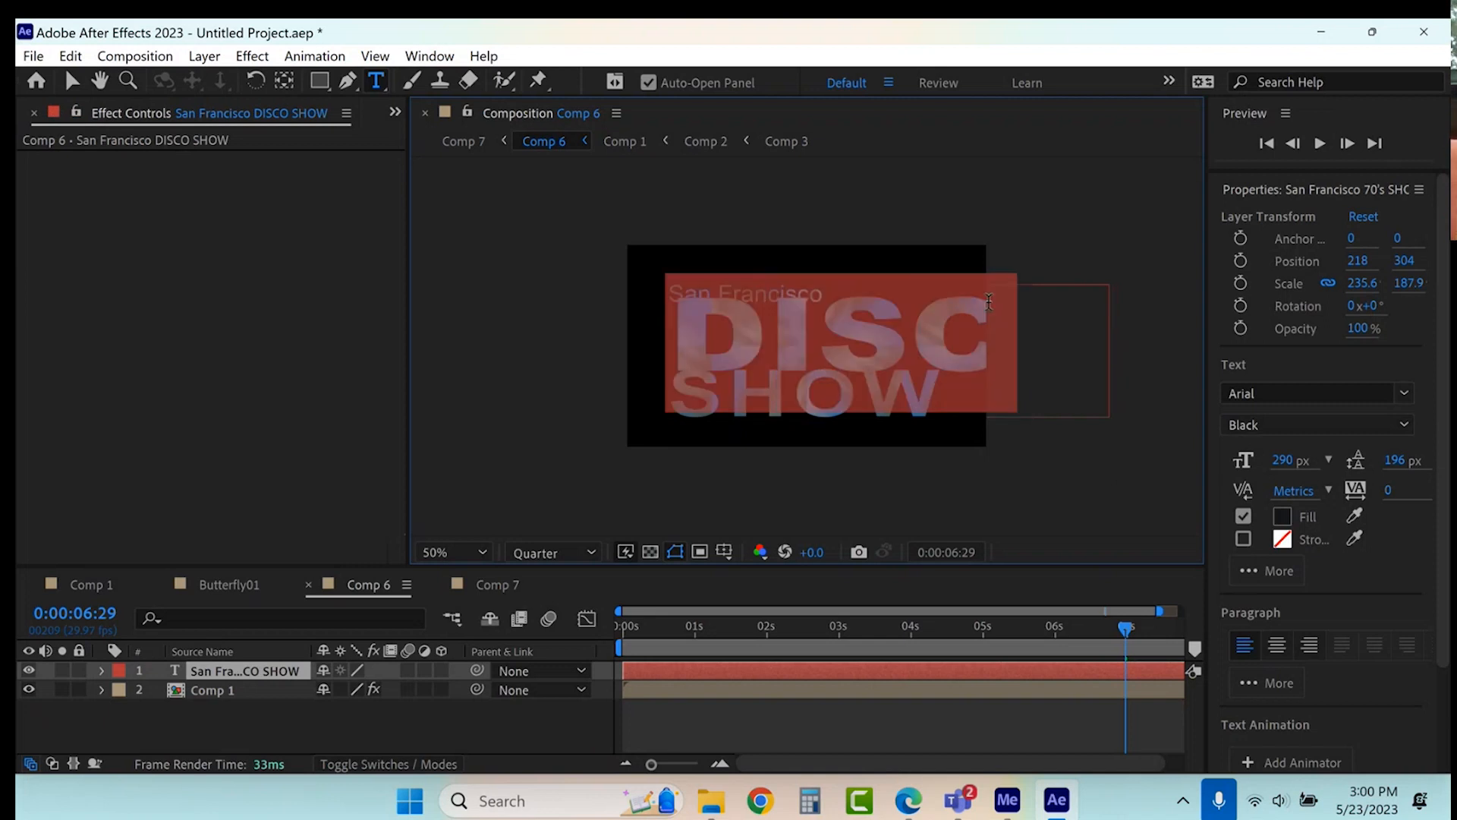
pyautogui.moveTo(1283, 465); pyautogui.dragTo(1158, 490)
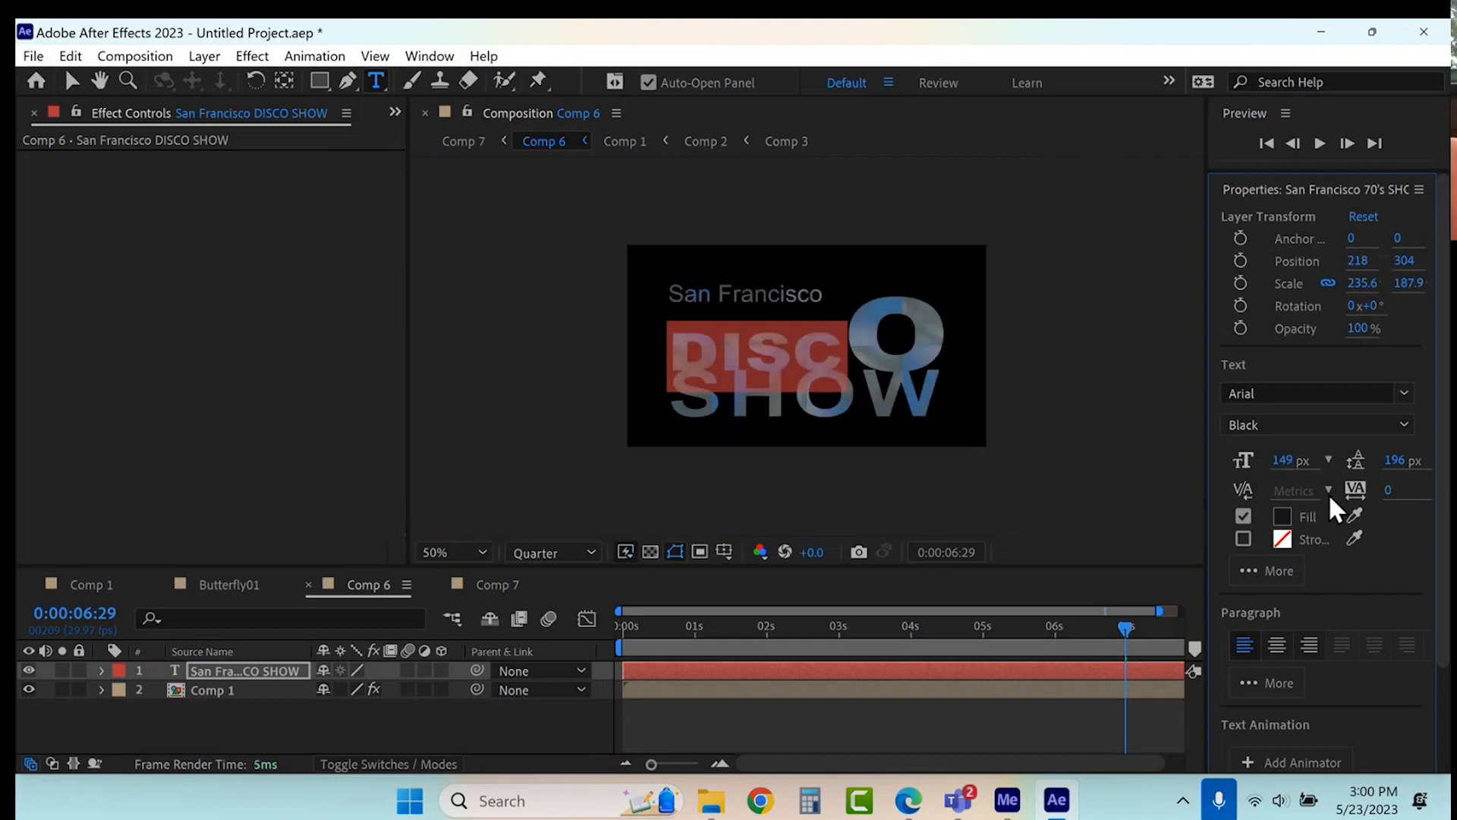
# Step: Try to tighten the line spacing by lowering the leading of "DISC" and "San Francisco" to 0 px
pyautogui.moveTo(1395, 463); pyautogui.dragTo(1256, 484)
pyautogui.moveTo(666, 296); pyautogui.dragTo(824, 294)
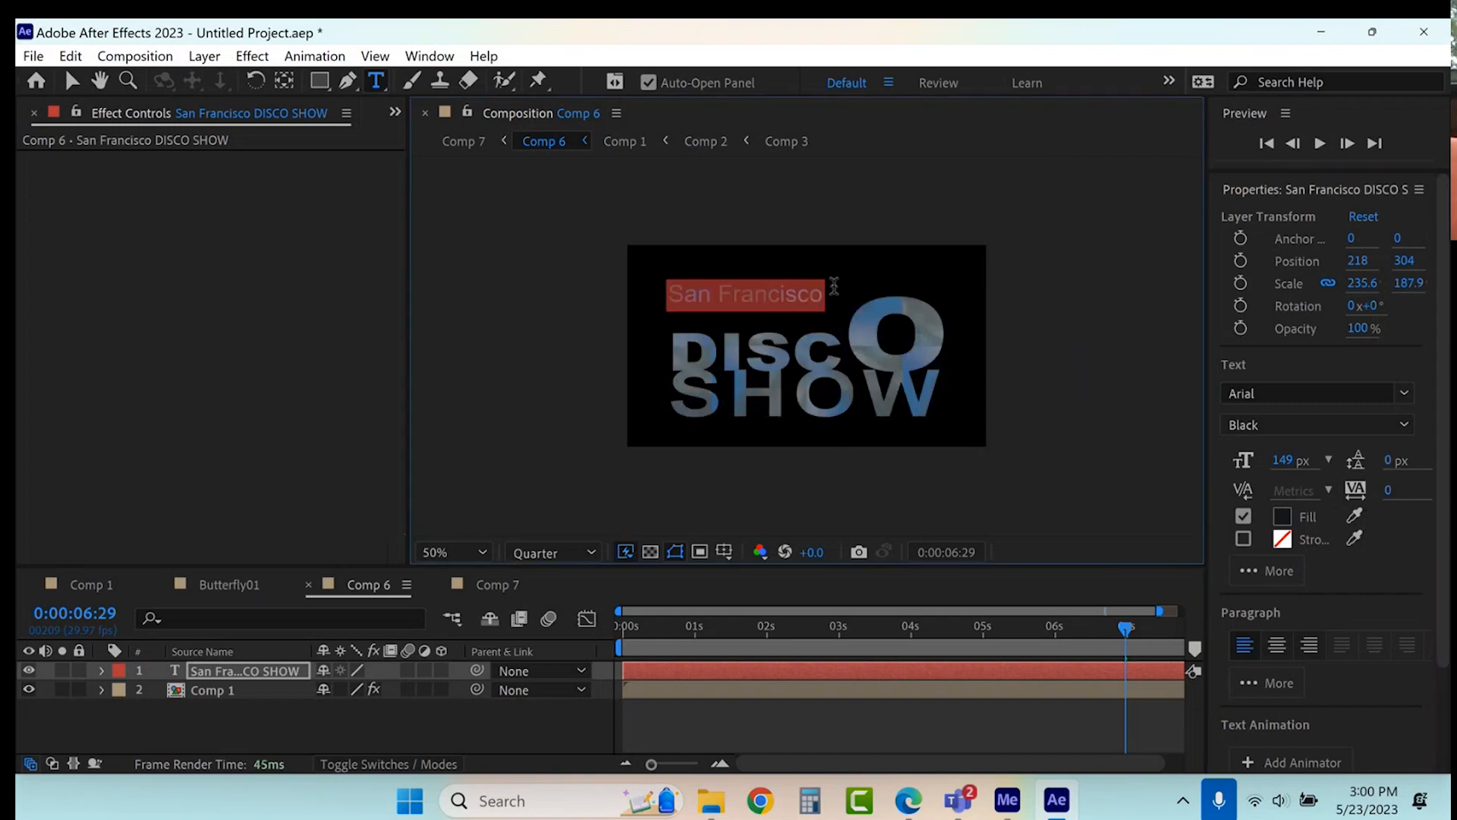
pyautogui.moveTo(1395, 464); pyautogui.dragTo(1184, 493)
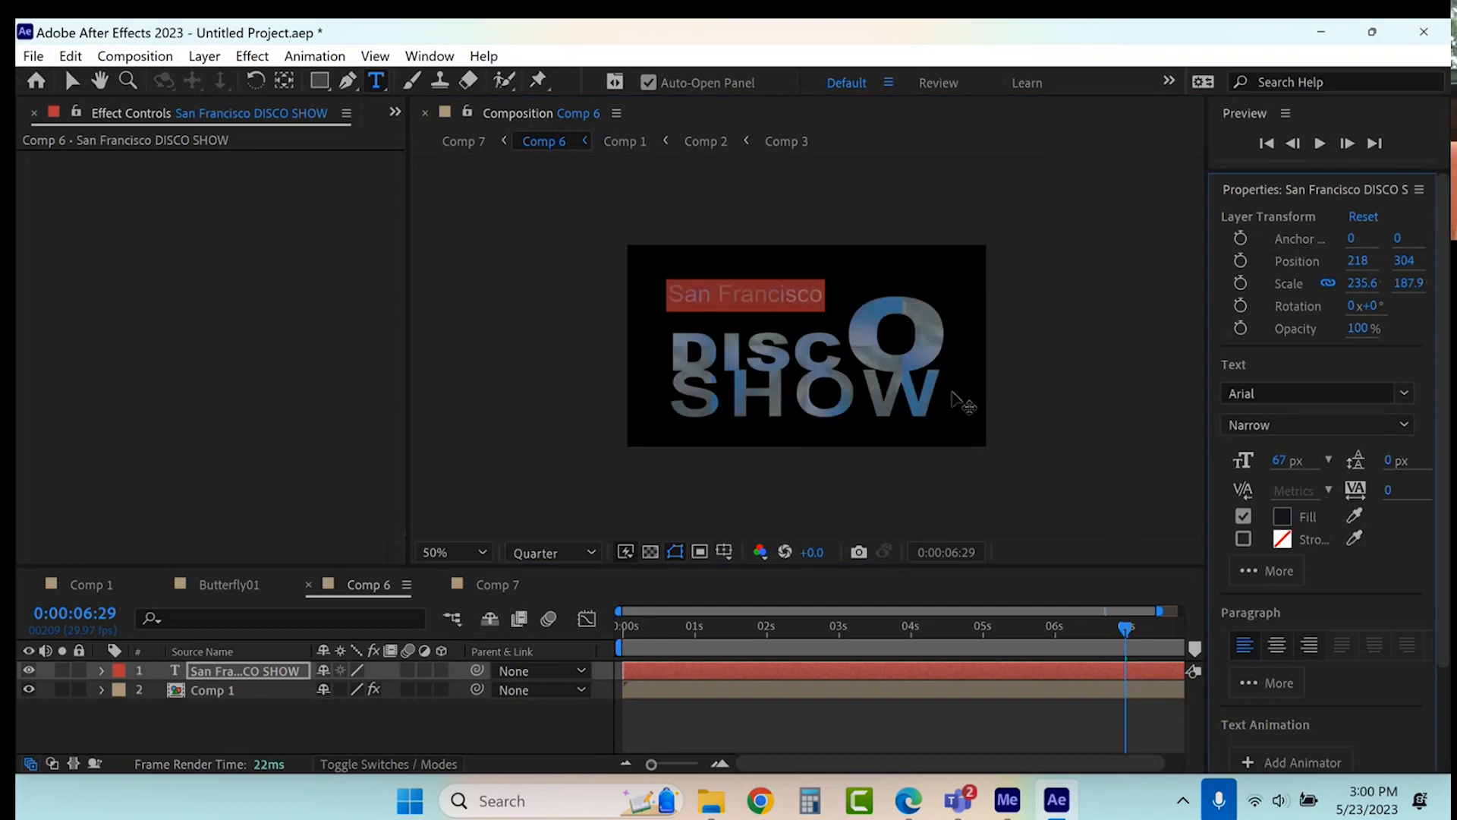
# Step: Set the leading of the entire title text to 129 px
pyautogui.hotkey('ctrl', 'a')
pyautogui.click(1396, 465)
pyautogui.write('30')
pyautogui.press('Return')
pyautogui.moveTo(1433, 459); pyautogui.dragTo(1450, 407)
pyautogui.moveTo(1390, 461); pyautogui.dragTo(1430, 458)
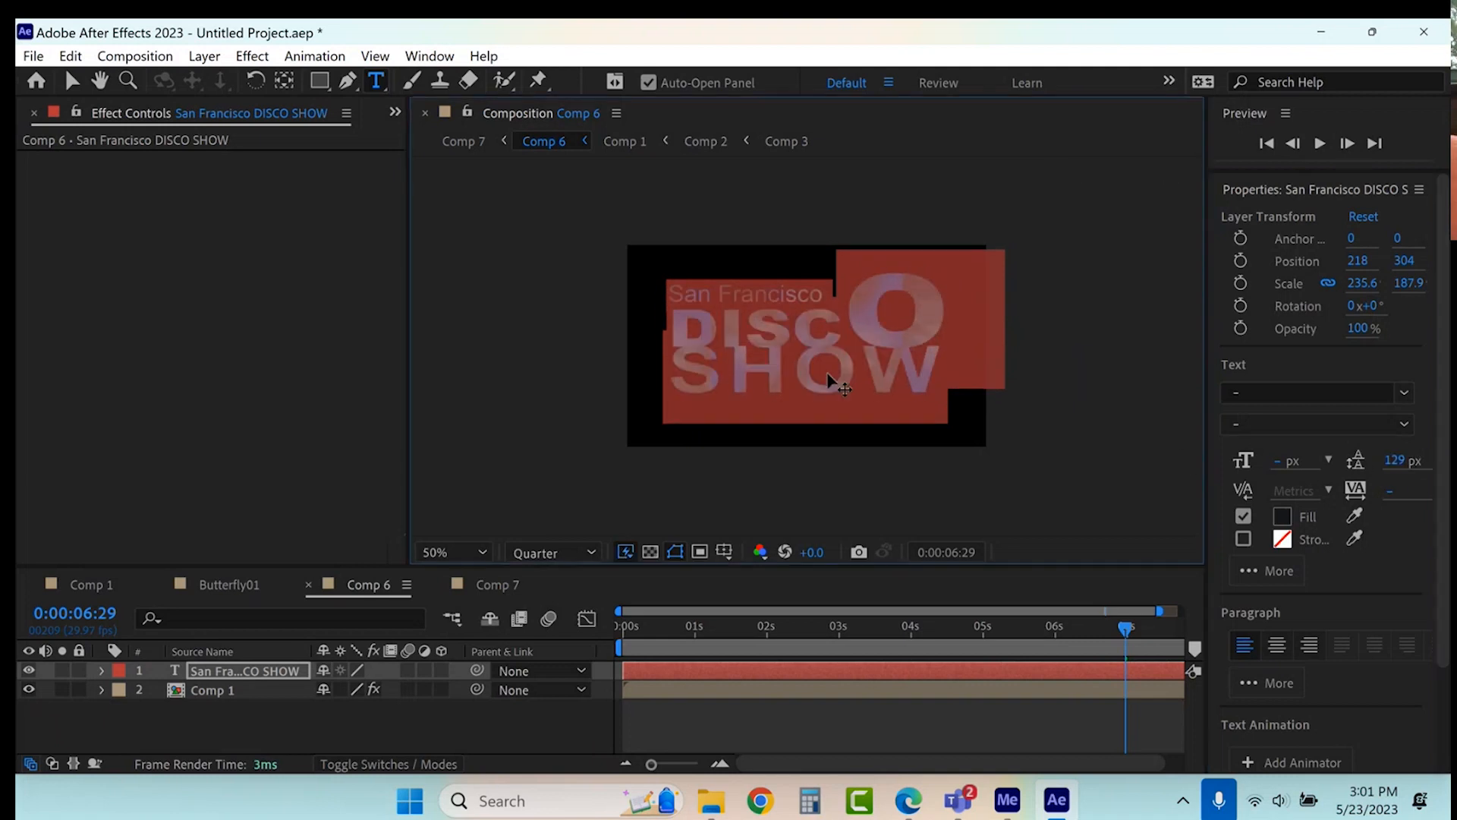
# Step: Replace the word "SHOW" in the title with "party"
pyautogui.click(709, 377)
pyautogui.click(674, 401)
pyautogui.moveTo(697, 402); pyautogui.dragTo(933, 402)
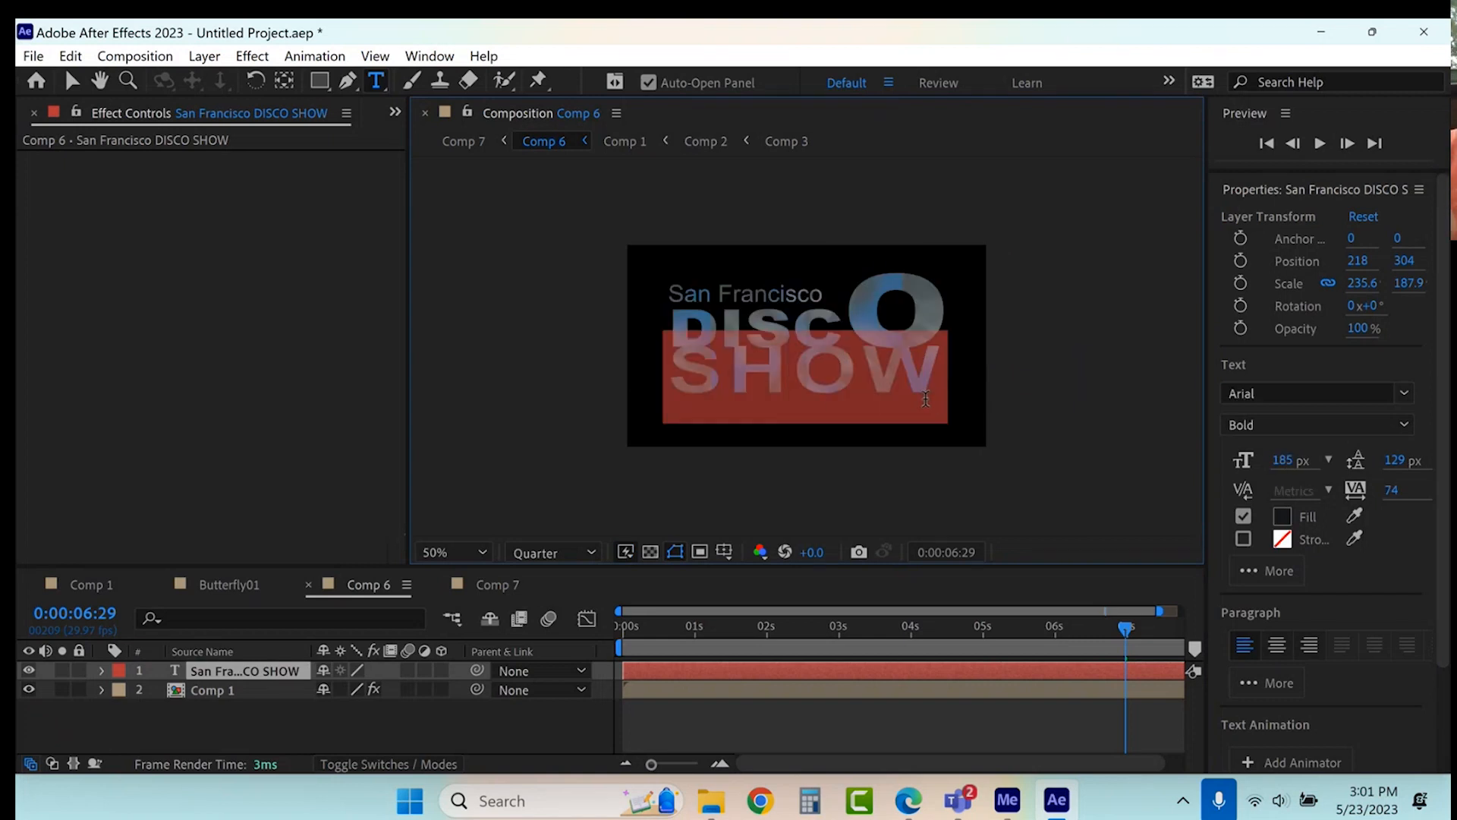
pyautogui.write('party')
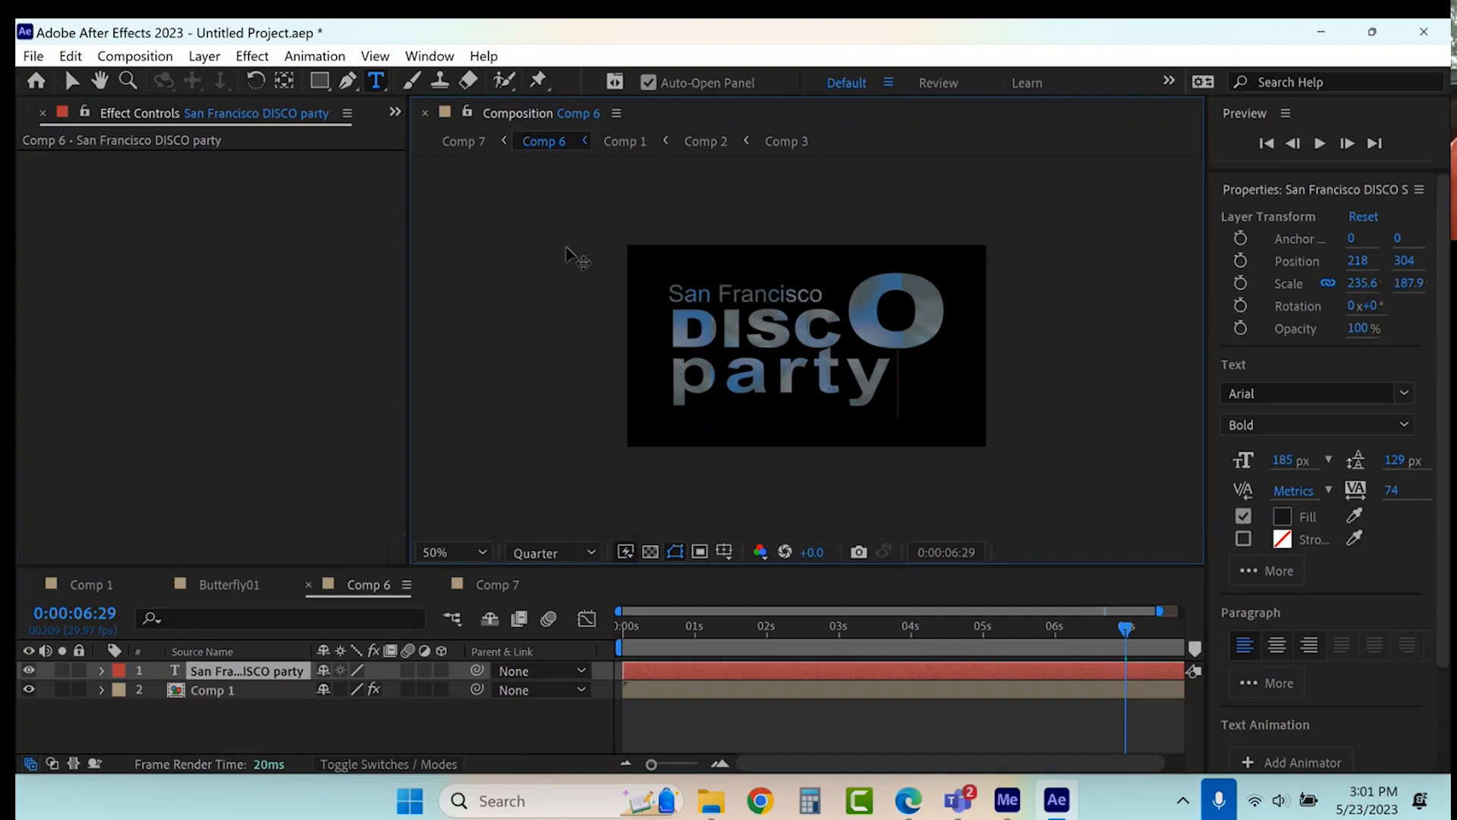
# Step: Scale the whole title text layer up slightly and reposition it within the Comp 6 frame
pyautogui.click(71, 80)
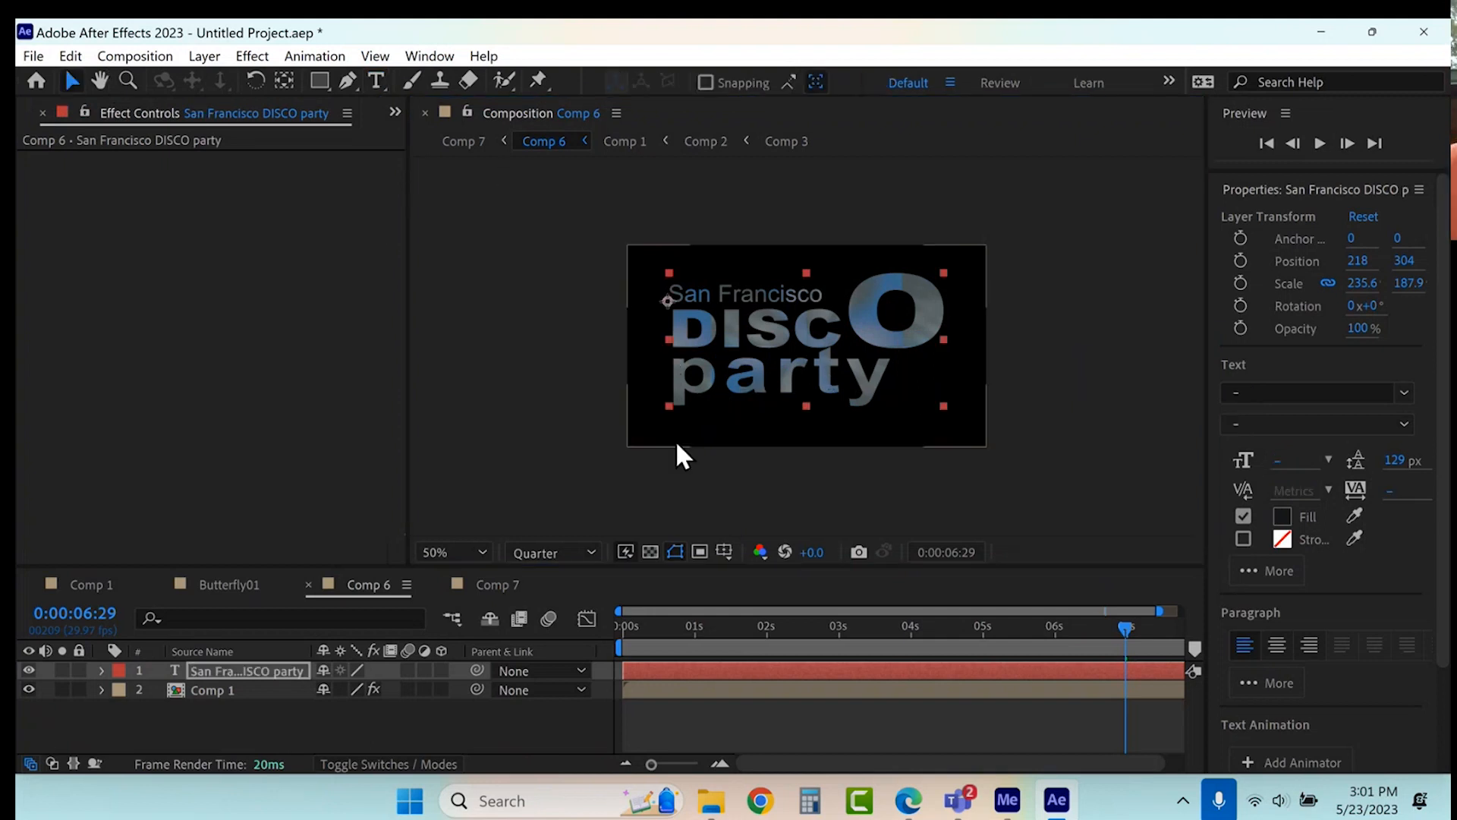
pyautogui.moveTo(942, 407); pyautogui.dragTo(963, 426)
pyautogui.moveTo(885, 341); pyautogui.dragTo(883, 348)
# Step: Check the new title in Comp 7 at 0:00:03:13 and delete the uppermost Comp 6 copy
pyautogui.click(478, 586)
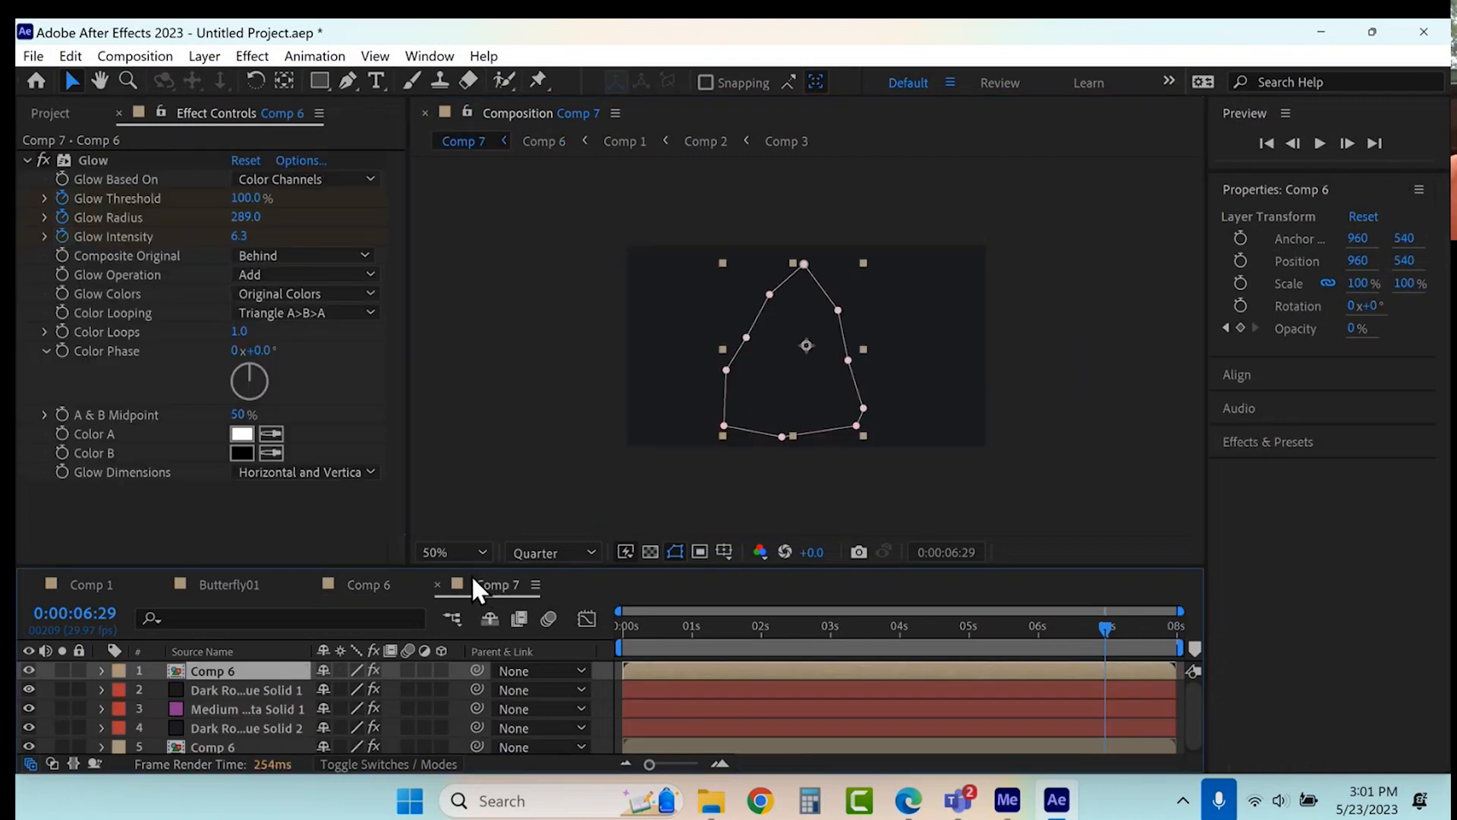
pyautogui.moveTo(797, 627); pyautogui.dragTo(860, 627)
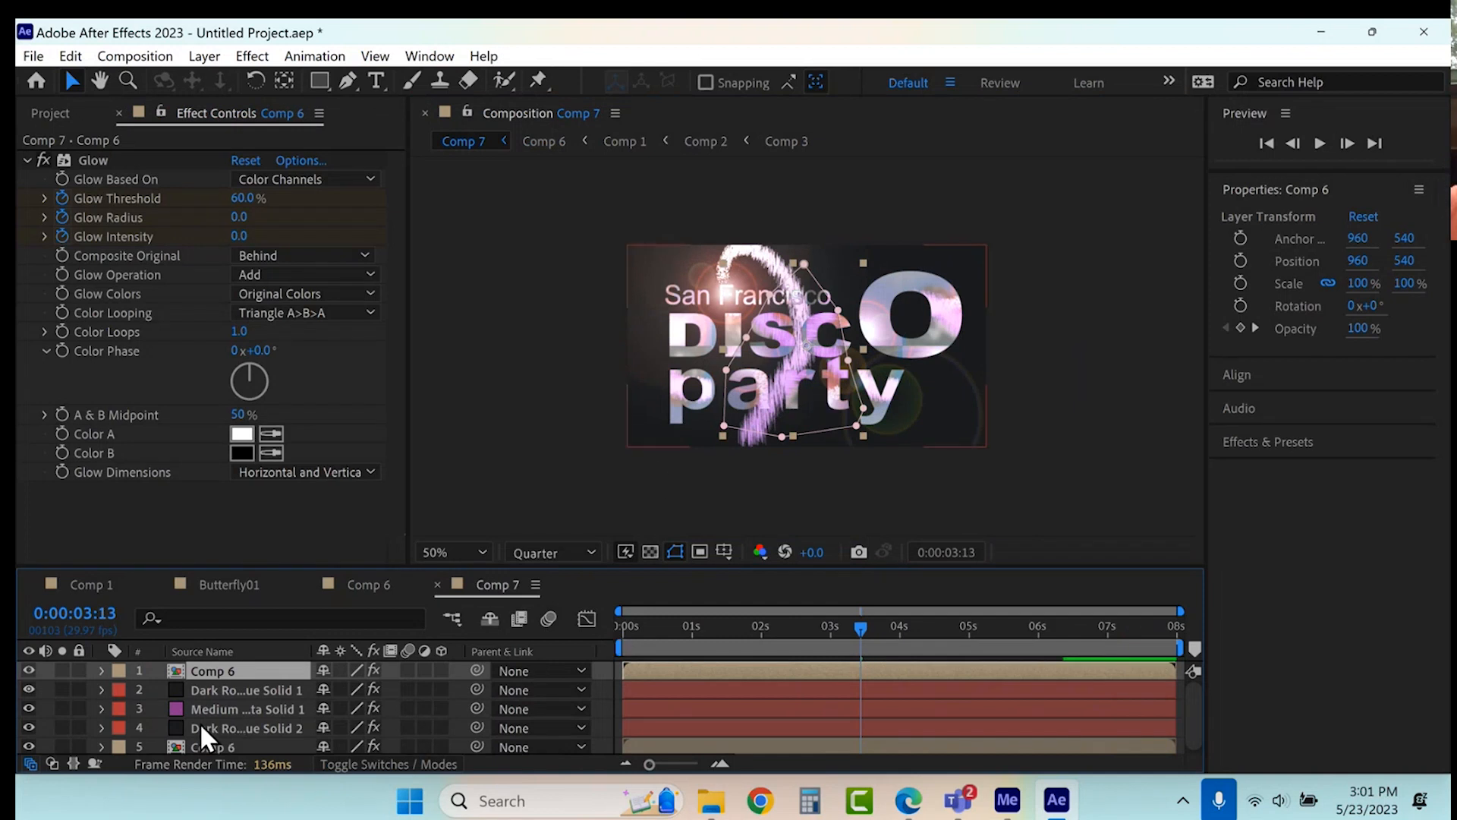
pyautogui.click(103, 670)
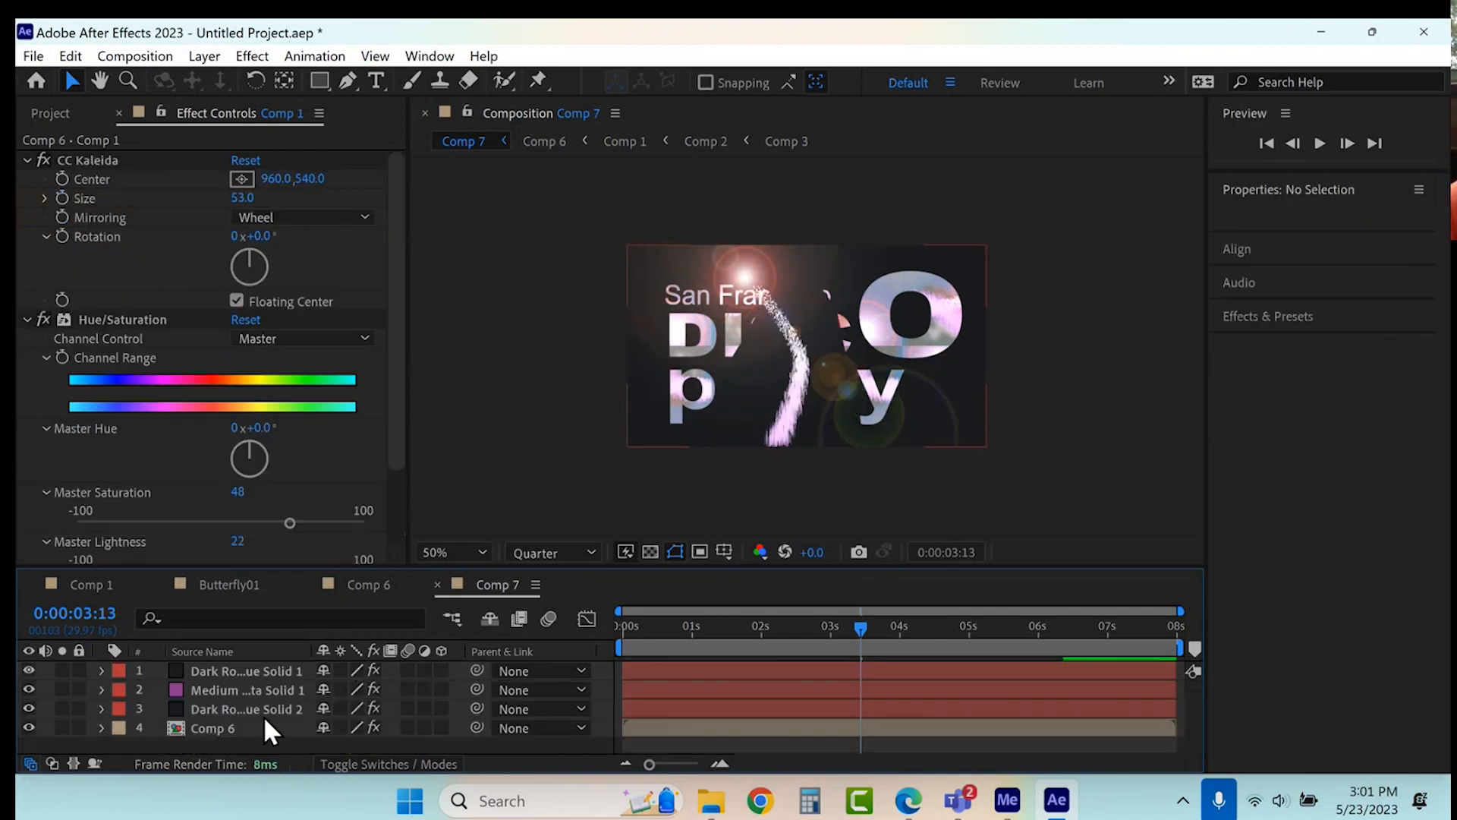
# Step: Delete the inverted Mask 1 from the remaining Comp 6 layer and preview Comp 7 from the start
pyautogui.click(244, 727)
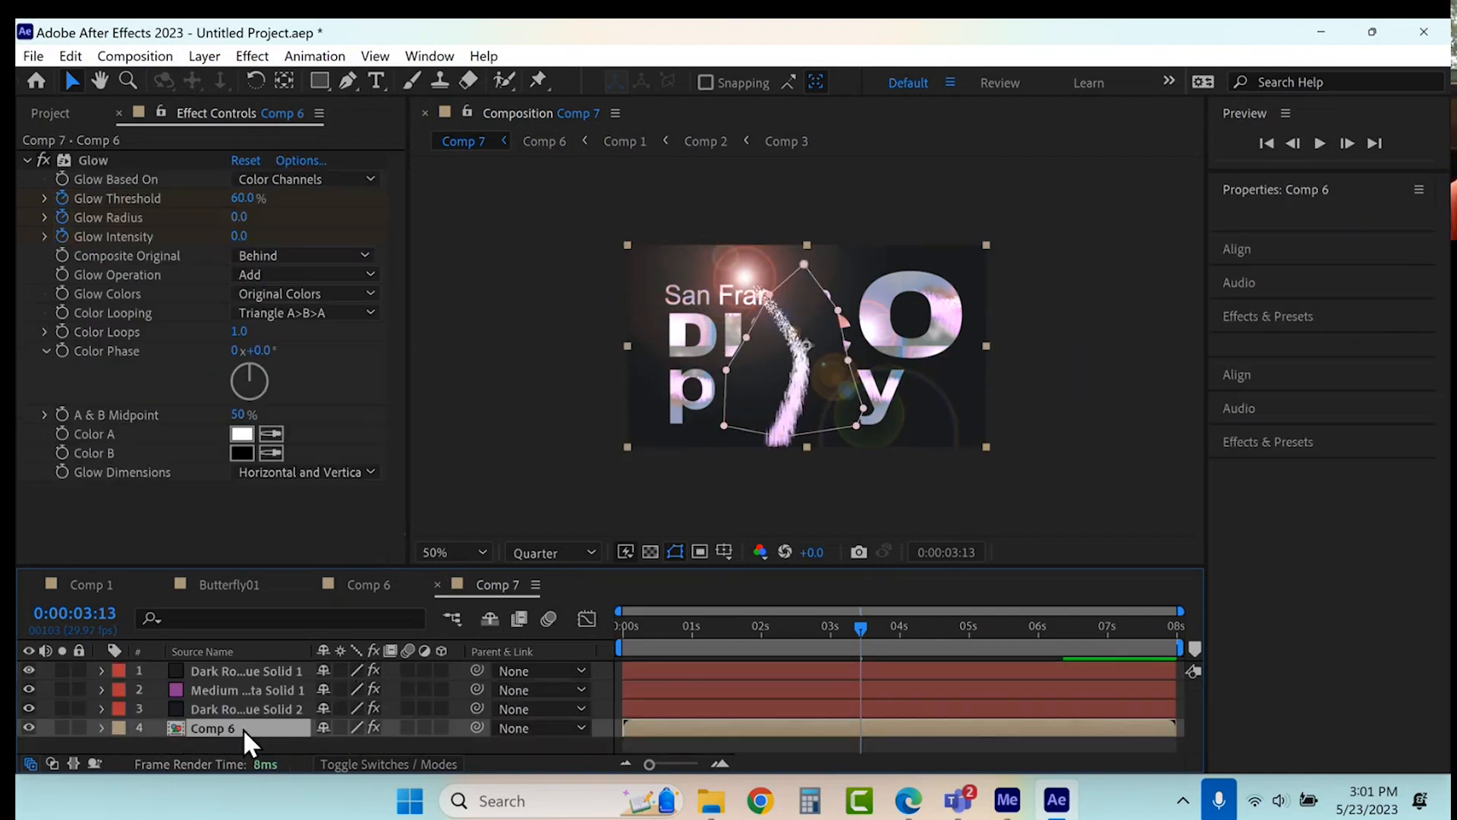
pyautogui.click(101, 727)
pyautogui.scroll(-2, 212, 687)
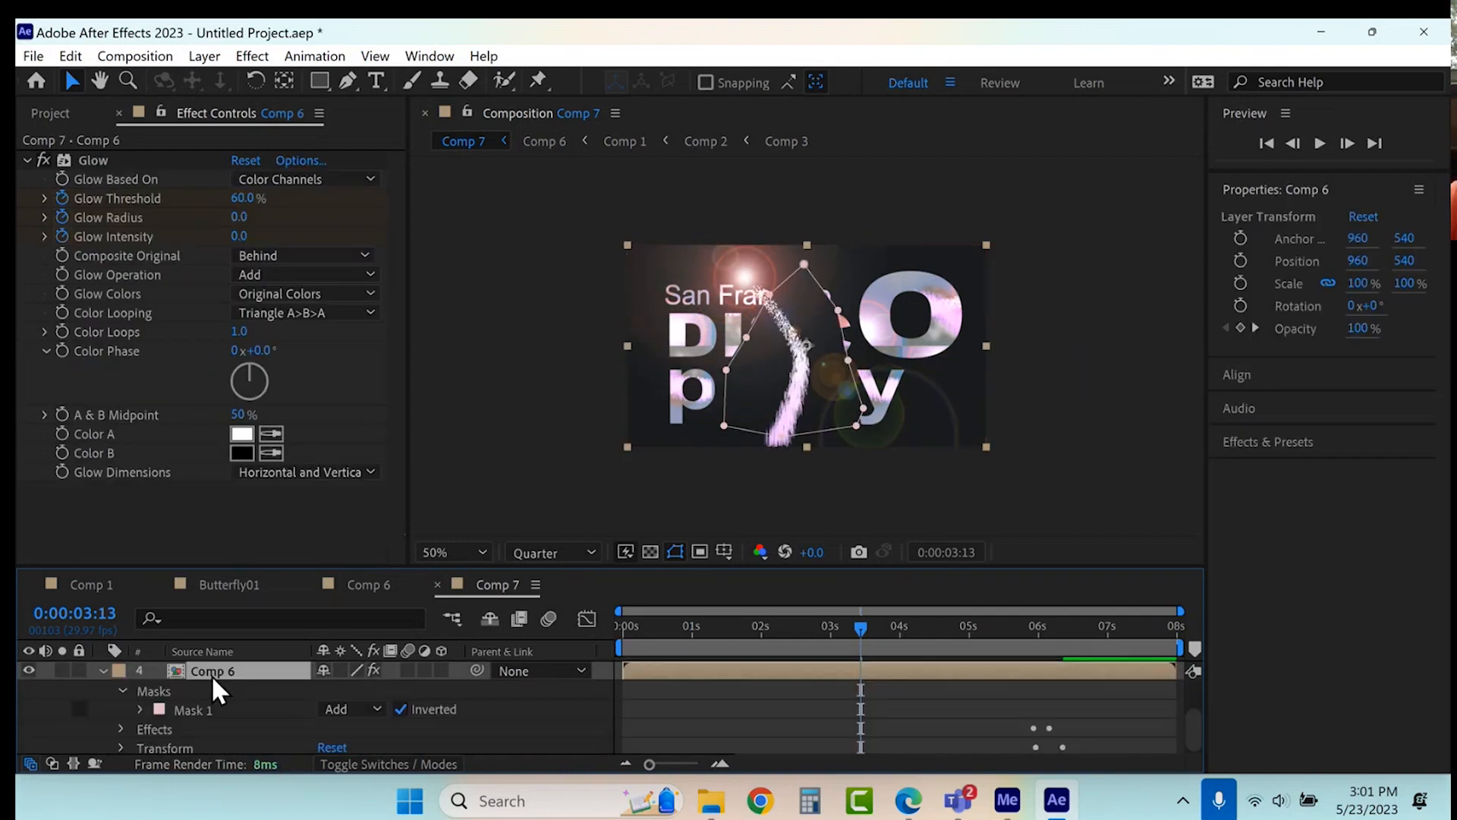
pyautogui.click(198, 708)
pyautogui.press('Delete')
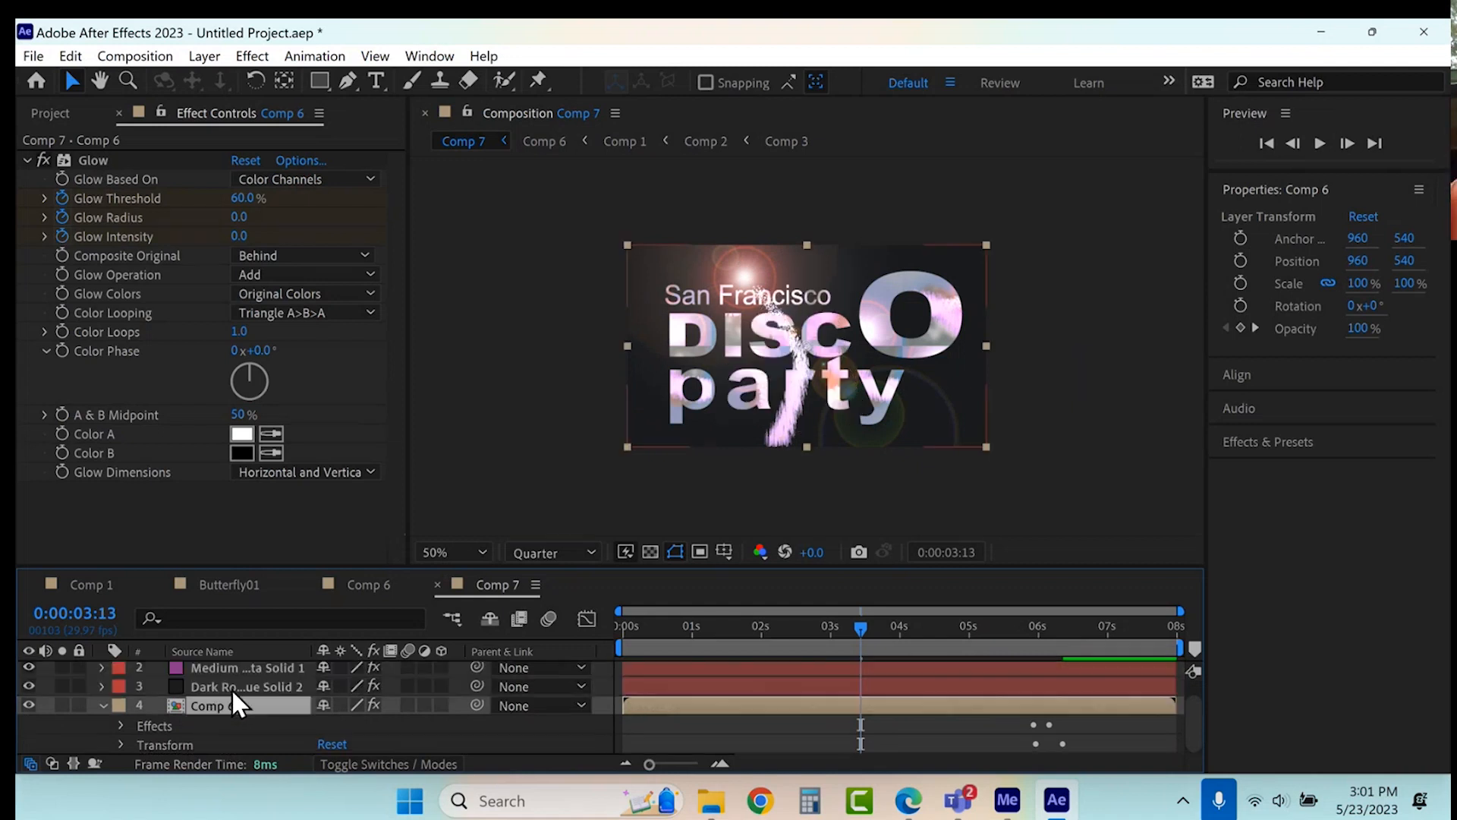
pyautogui.press('Home')
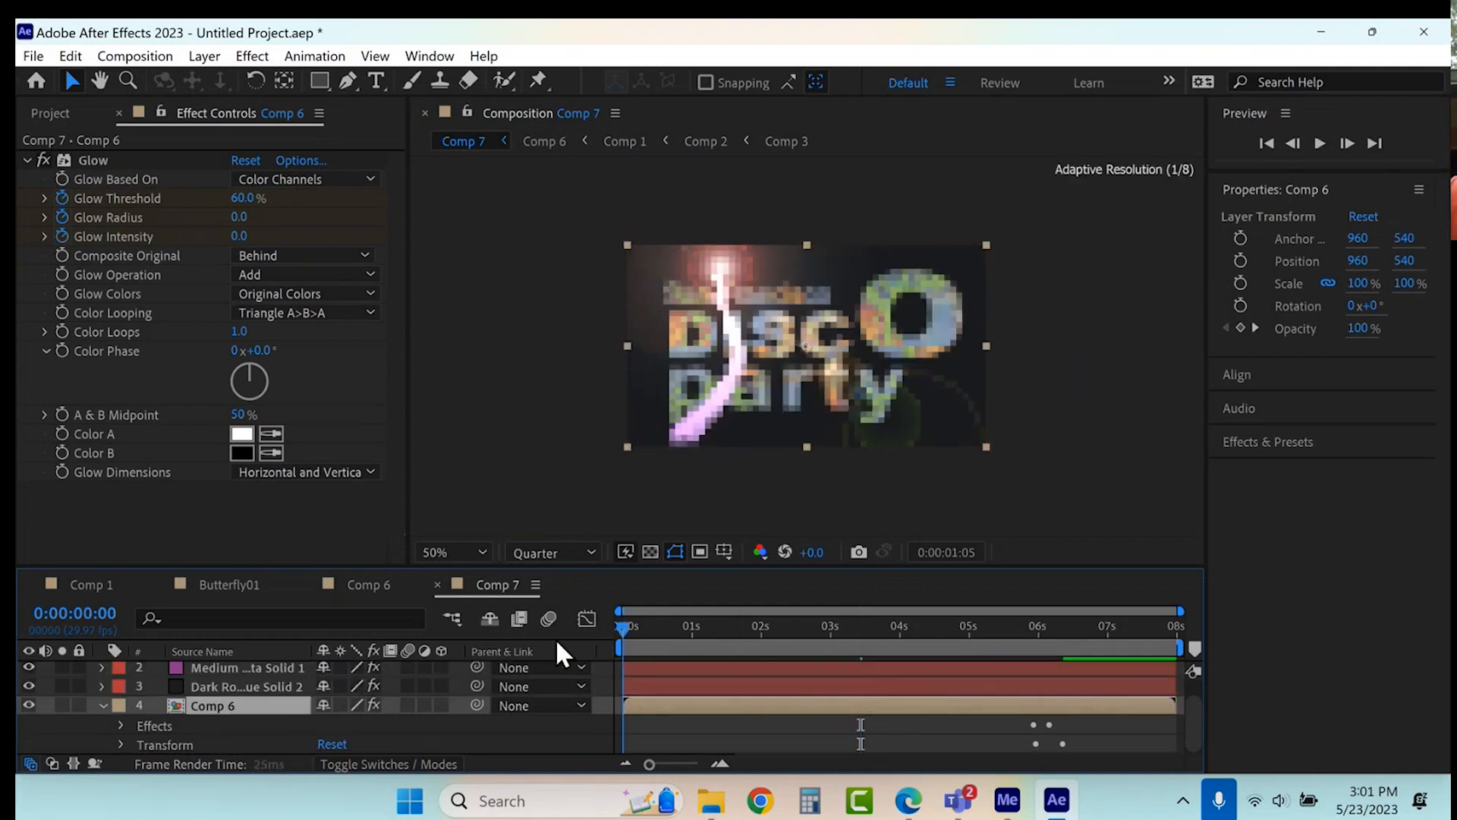
pyautogui.press('space')
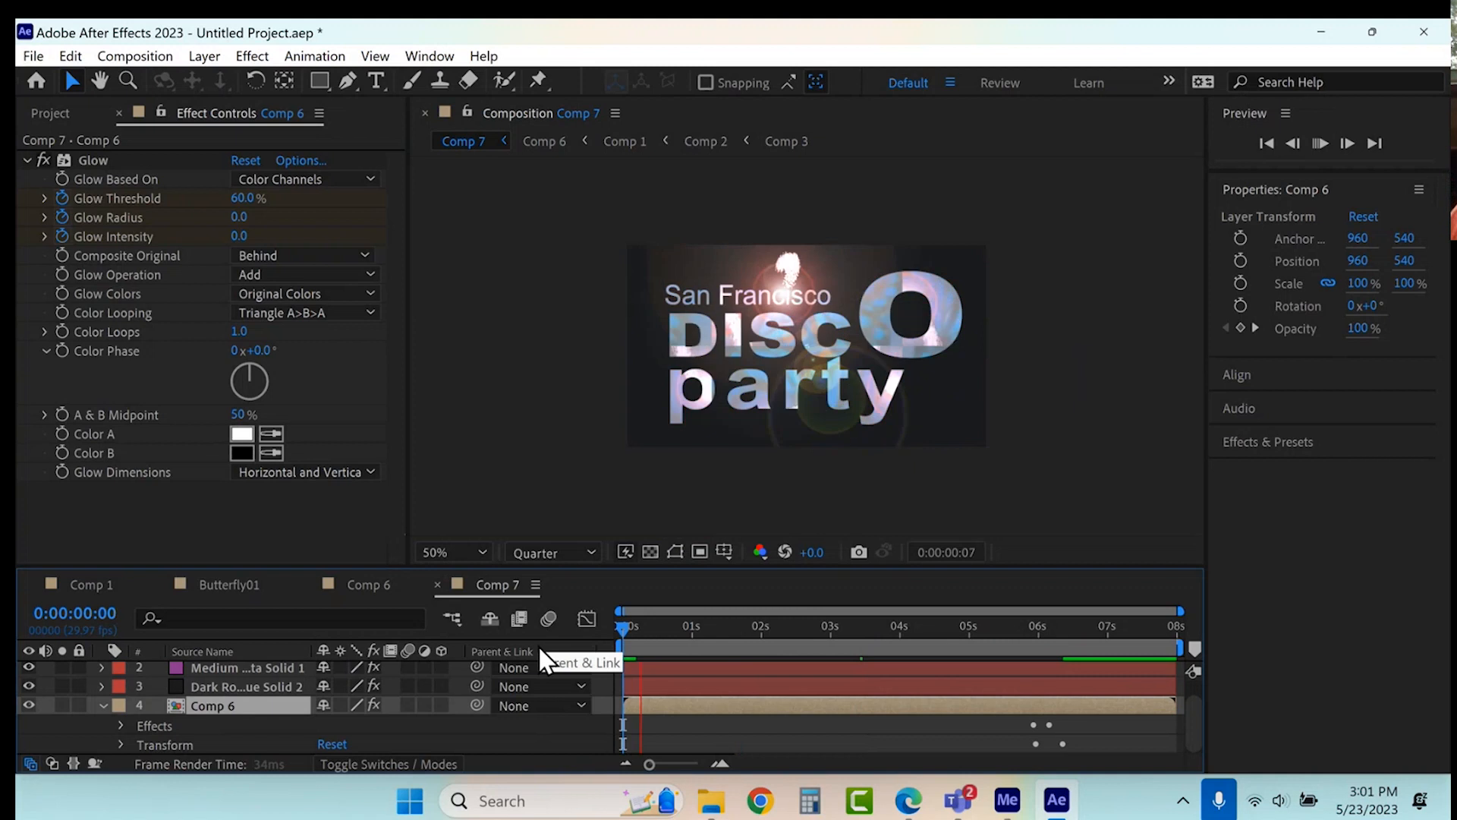